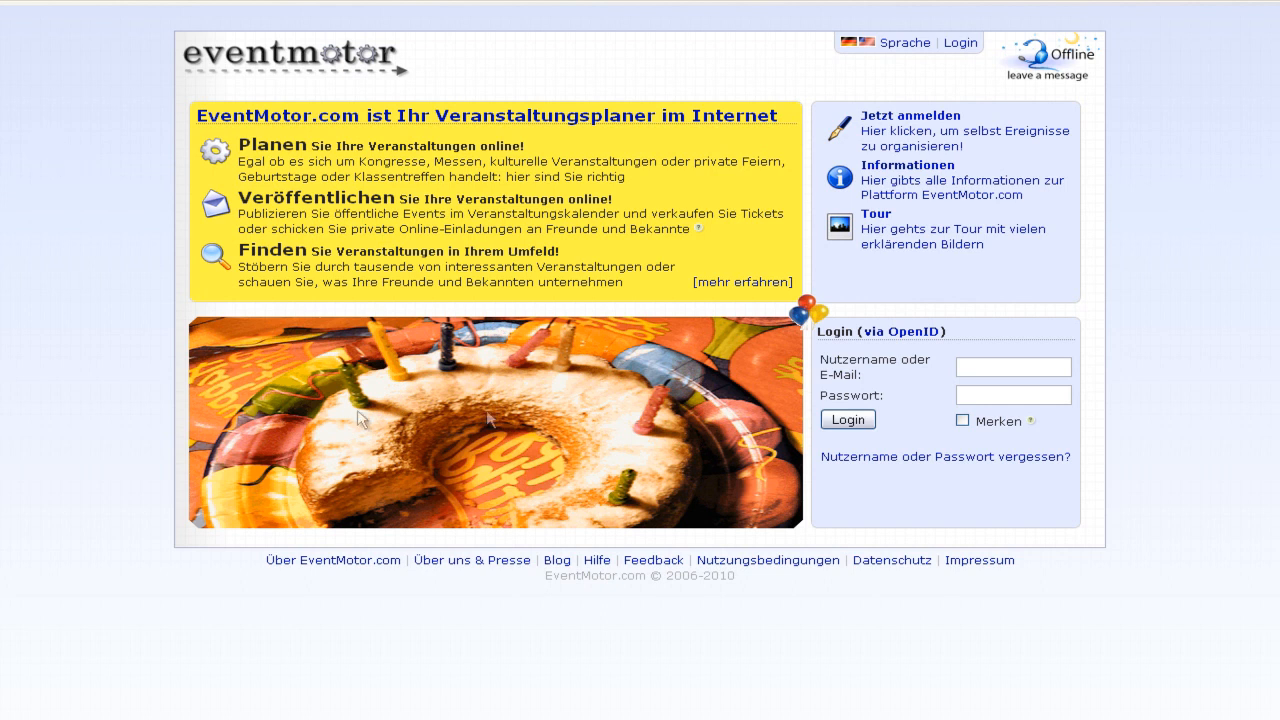
- Browse the Private user and Professional organizer feature tours, then return to the English home page
click(921, 238)
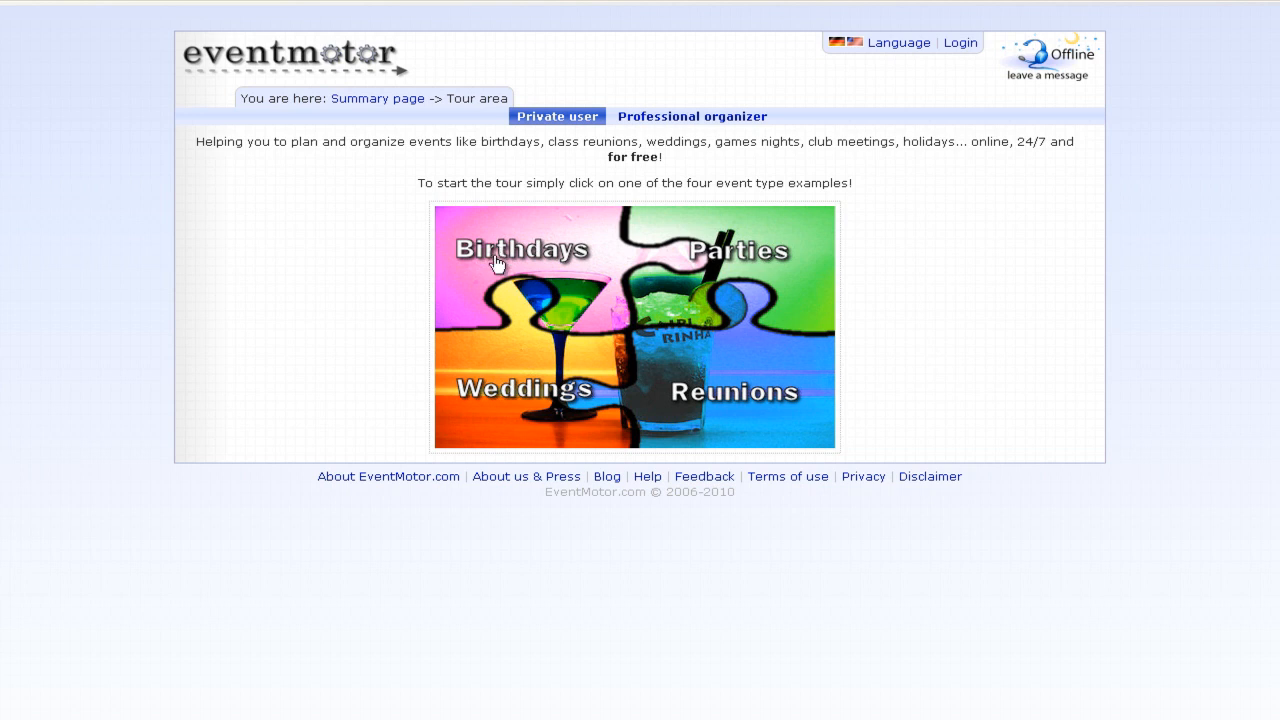
click(677, 118)
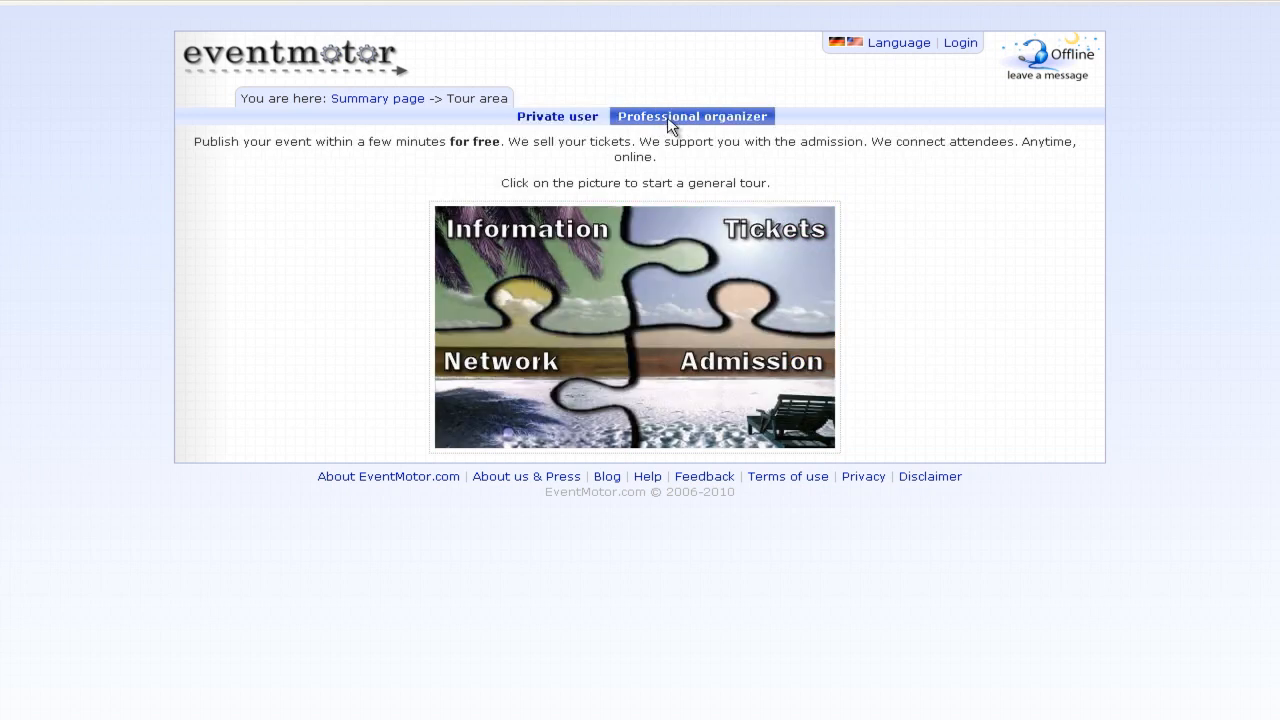
click(542, 117)
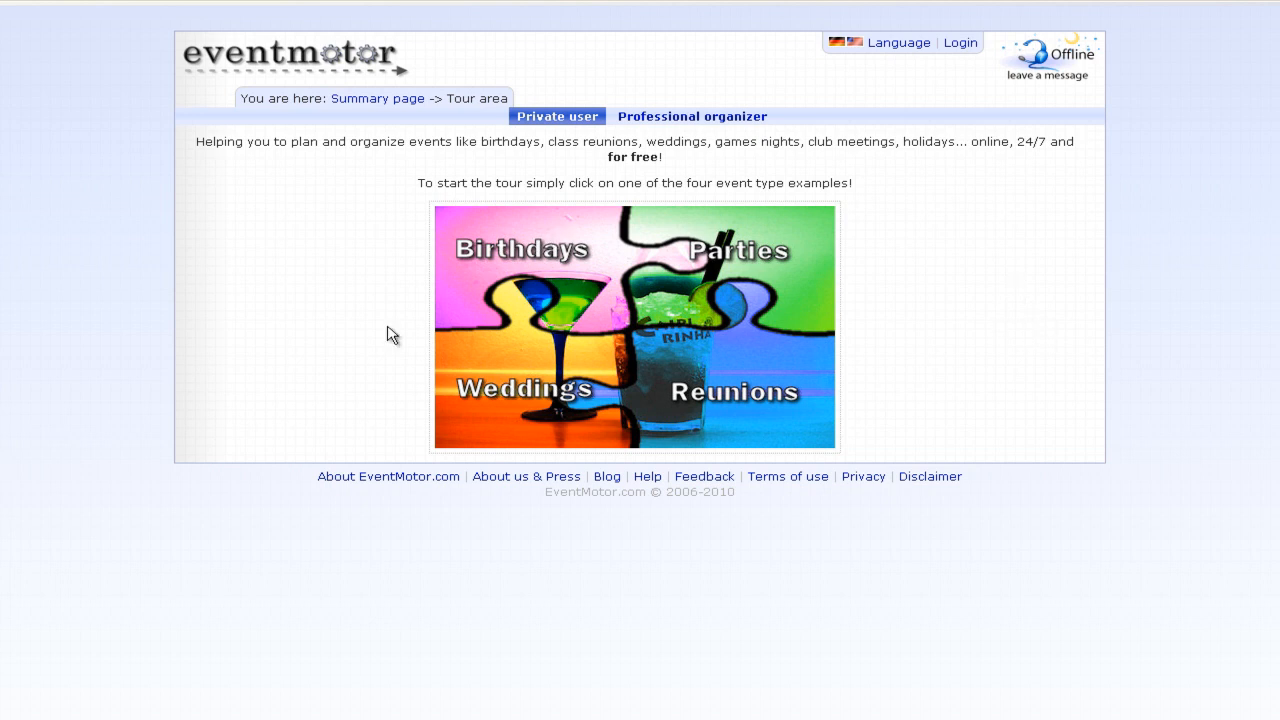
key(ctrl+Tab)
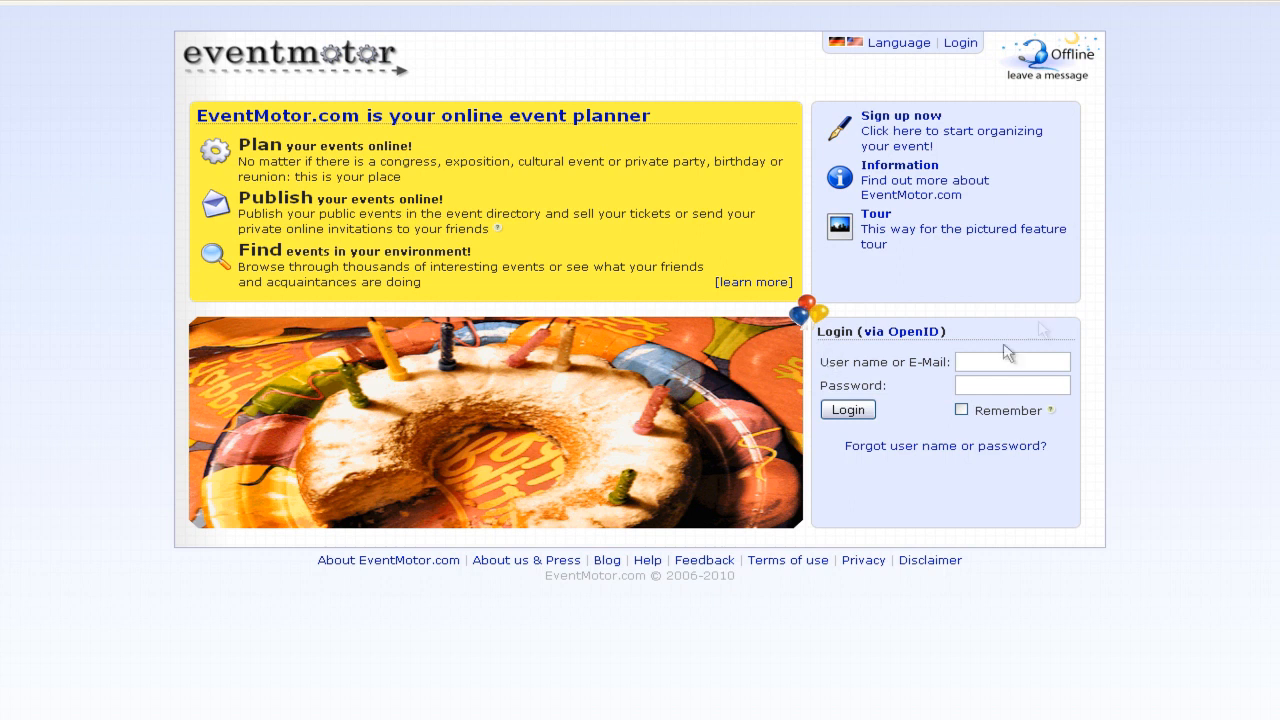
- Start a private-user sign-up with user name MySelf, a password and its confirmation
click(945, 138)
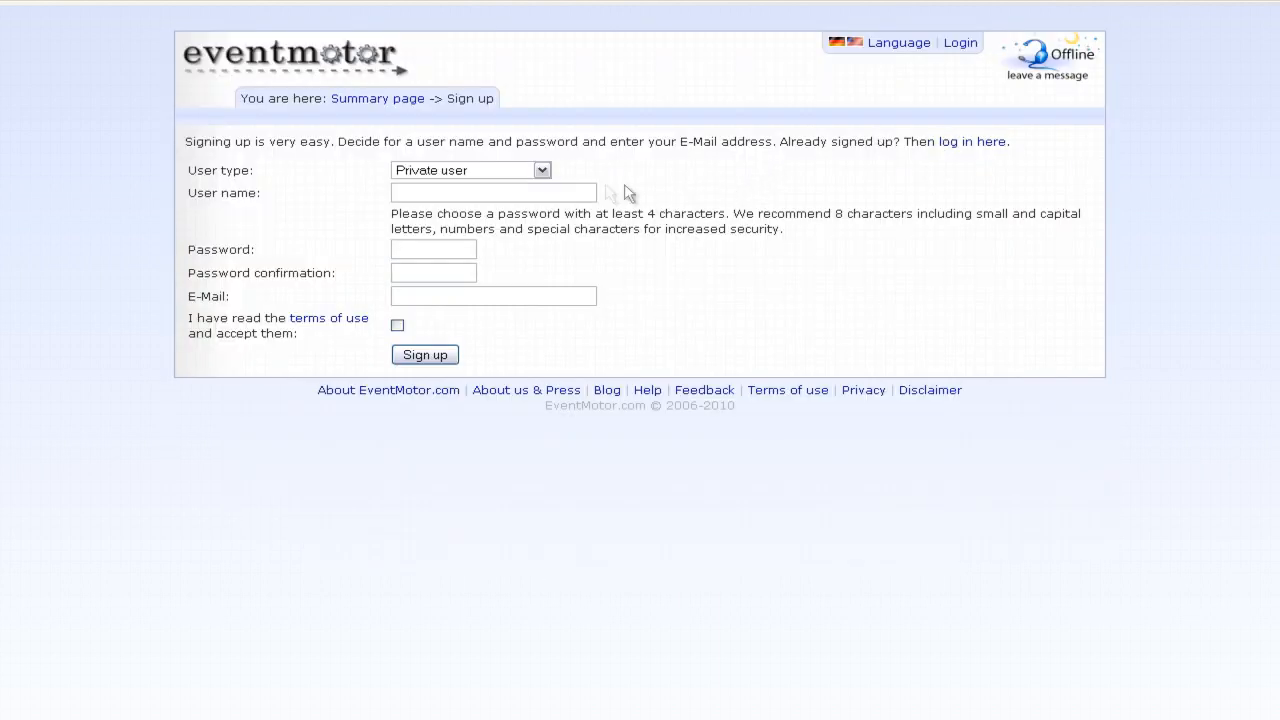
click(540, 170)
click(580, 192)
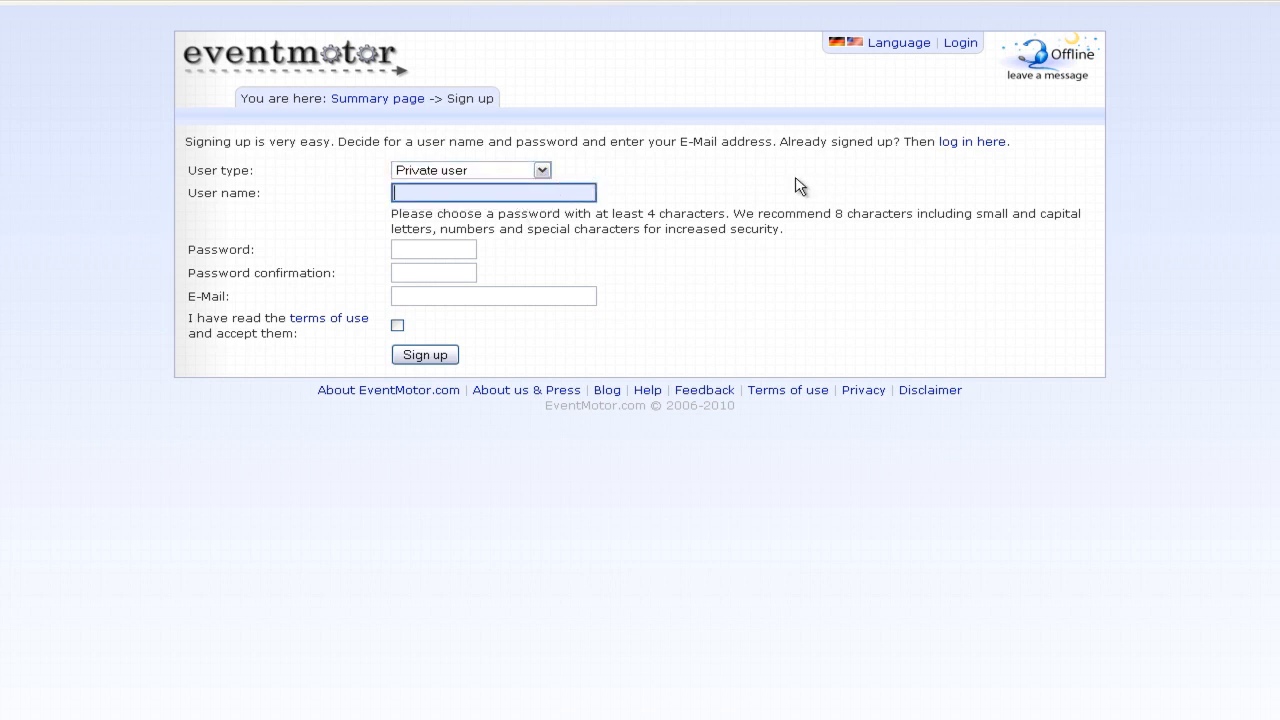
text(MySelf)
key(Tab)
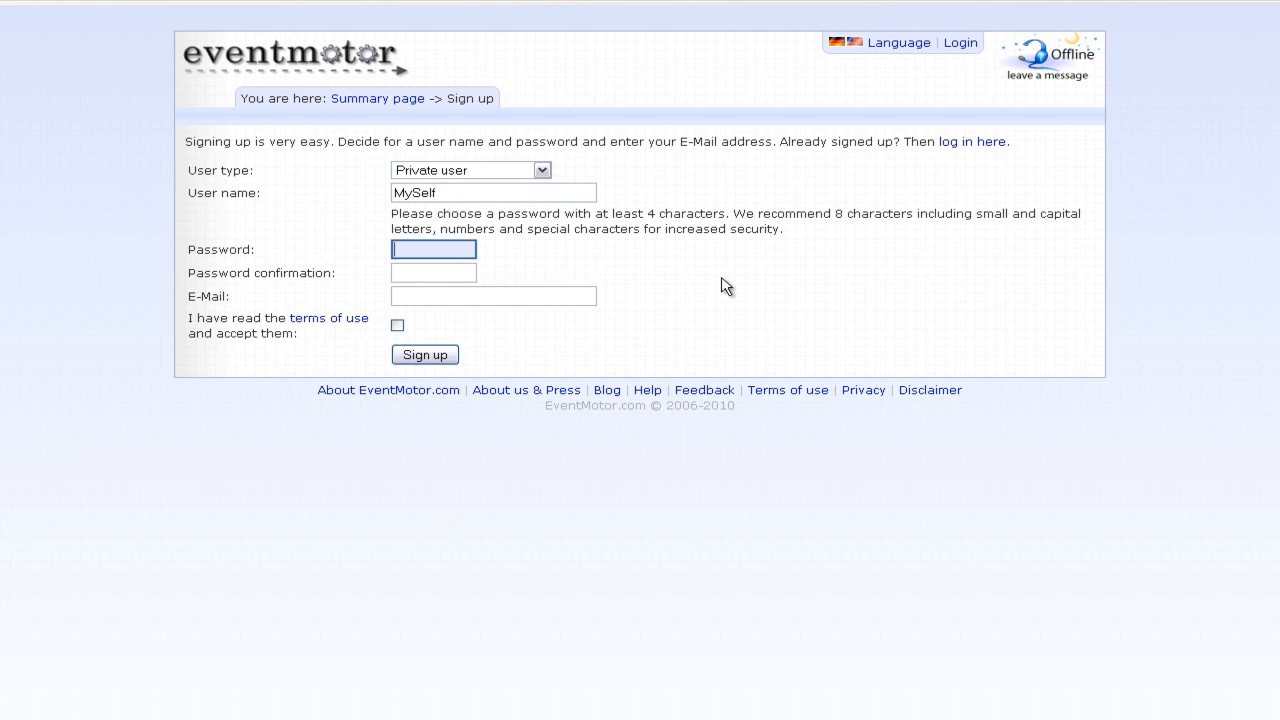
text(test)
key(Tab)
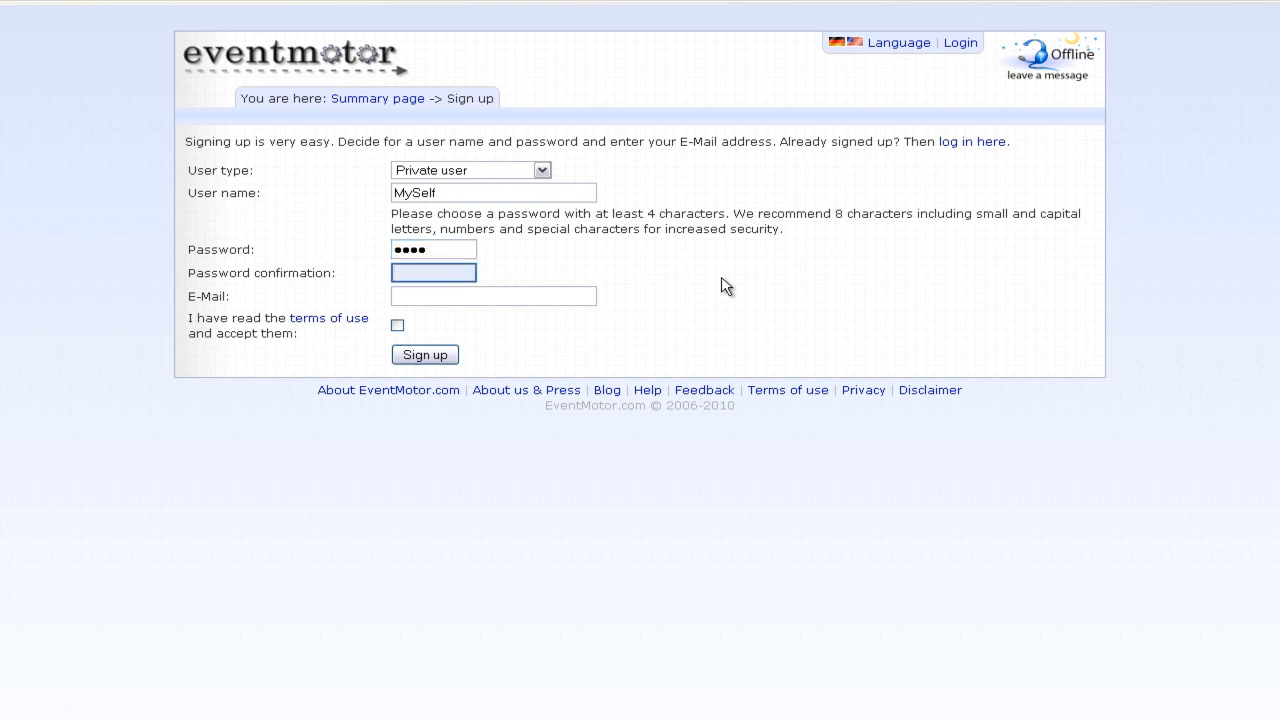
text(test)
- Paste in the account e-mail address, accept the terms of use and submit the sign-up
key(Tab)
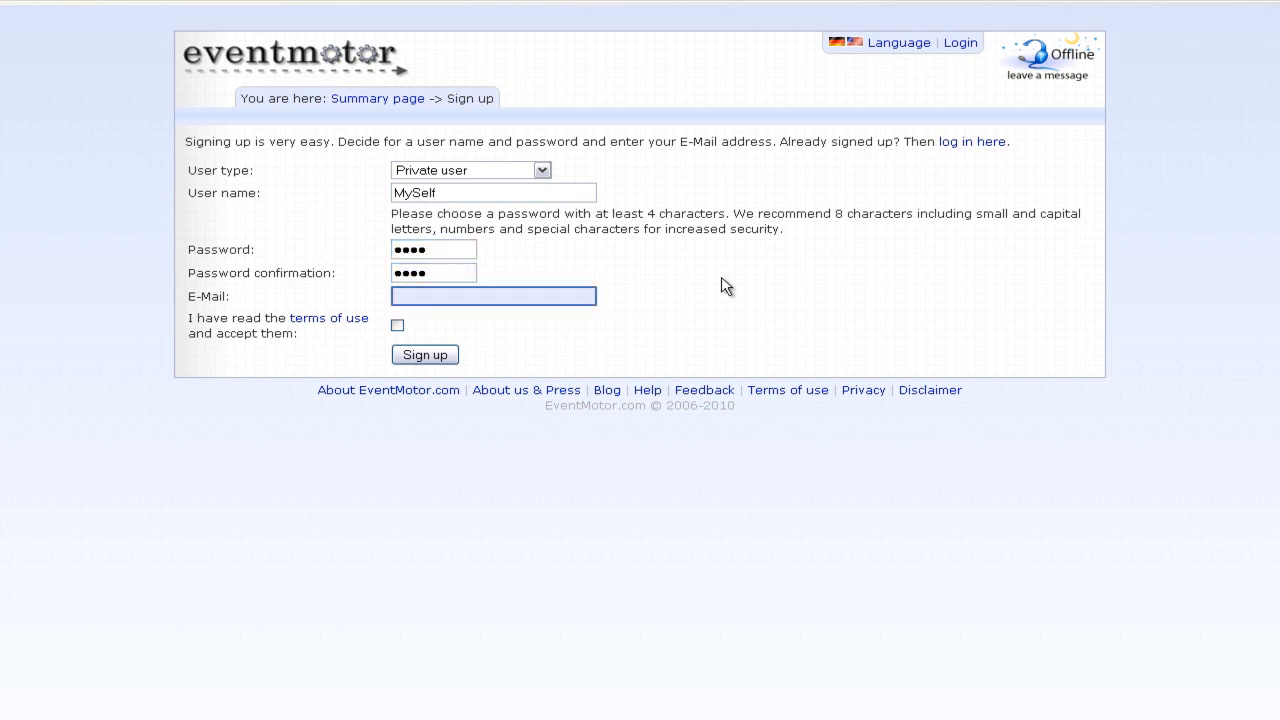
key(ctrl+v)
click(397, 325)
click(428, 356)
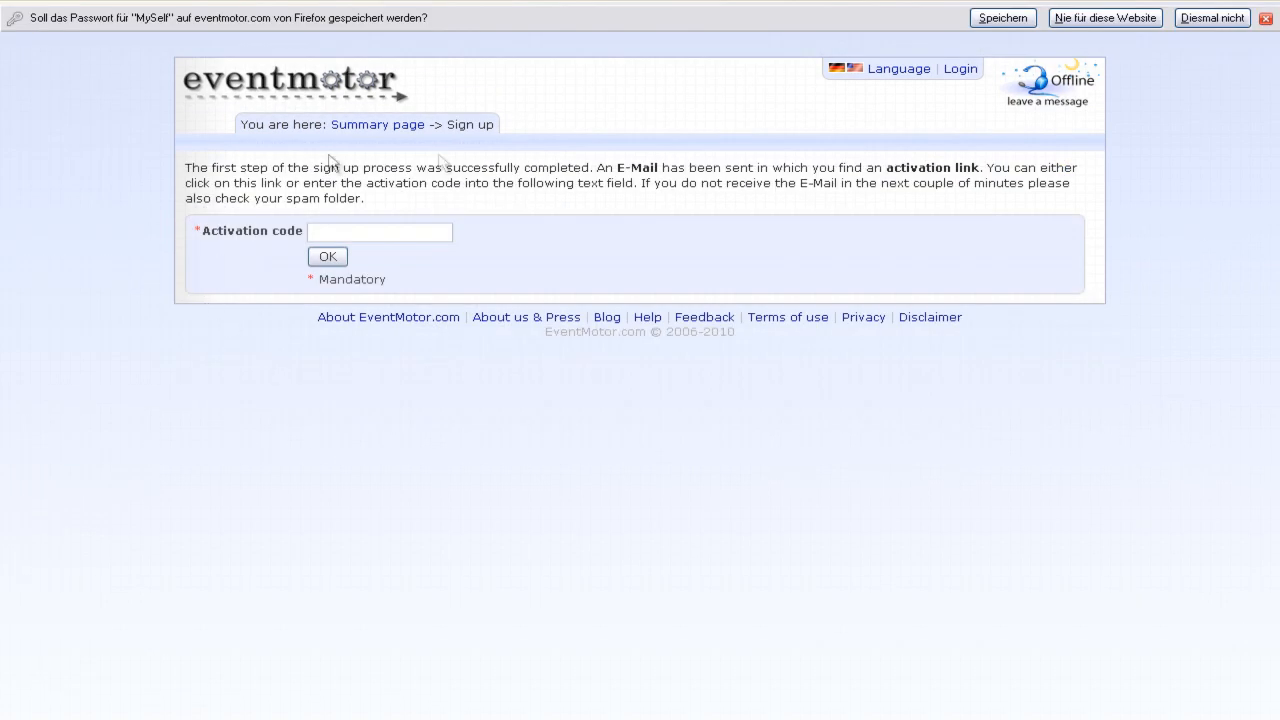
- Copy the activation code from the Please confirm e-mail and return to the activation page
double_click(630, 168)
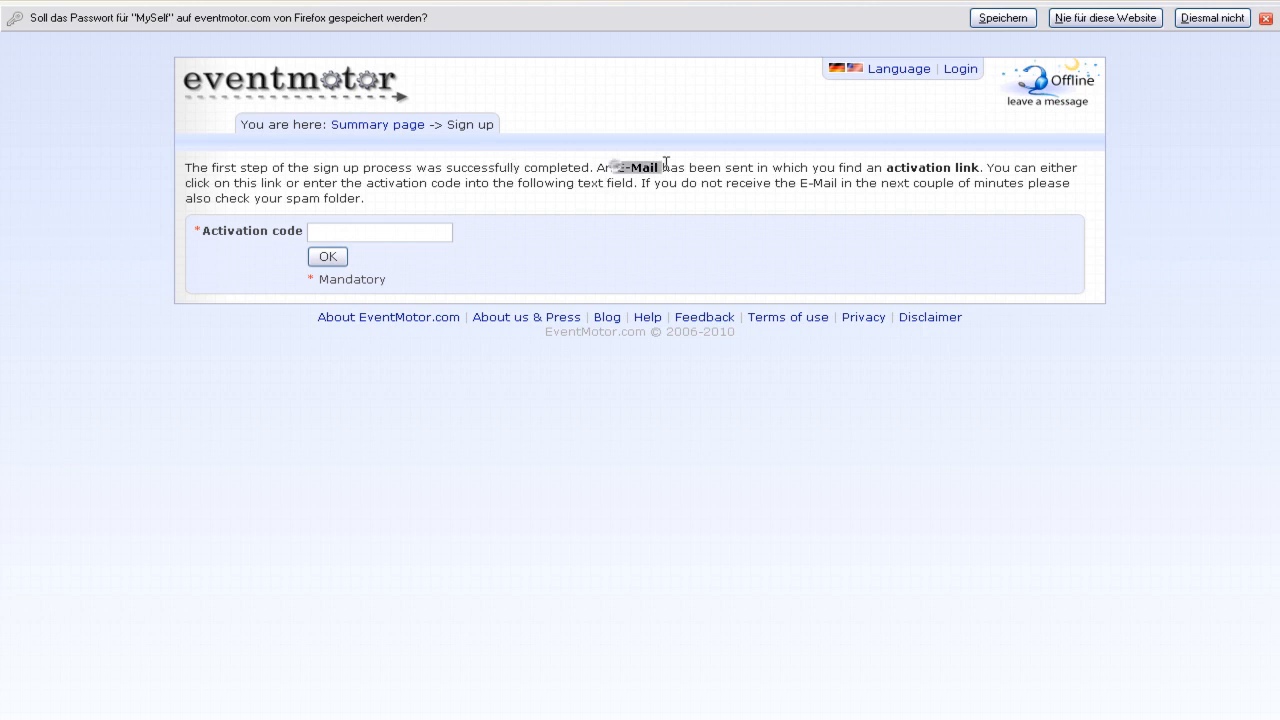
click(940, 172)
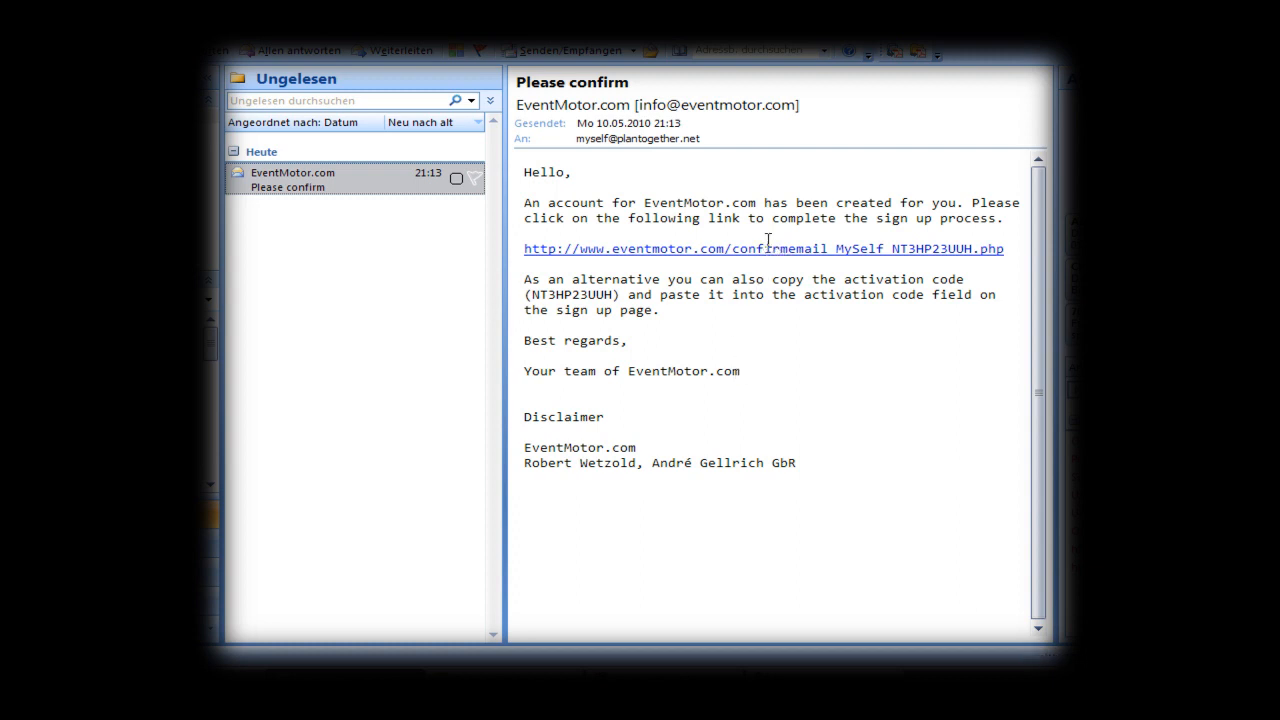
double_click(575, 294)
key(ctrl+c)
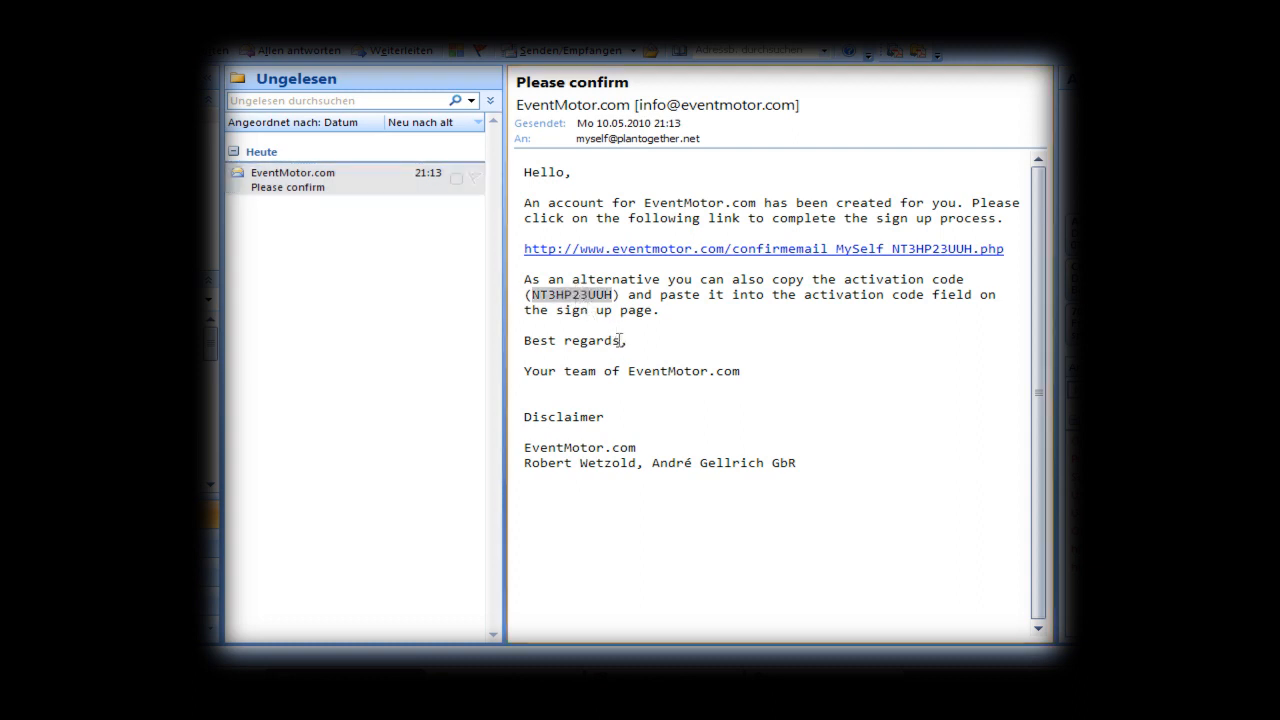
click(440, 680)
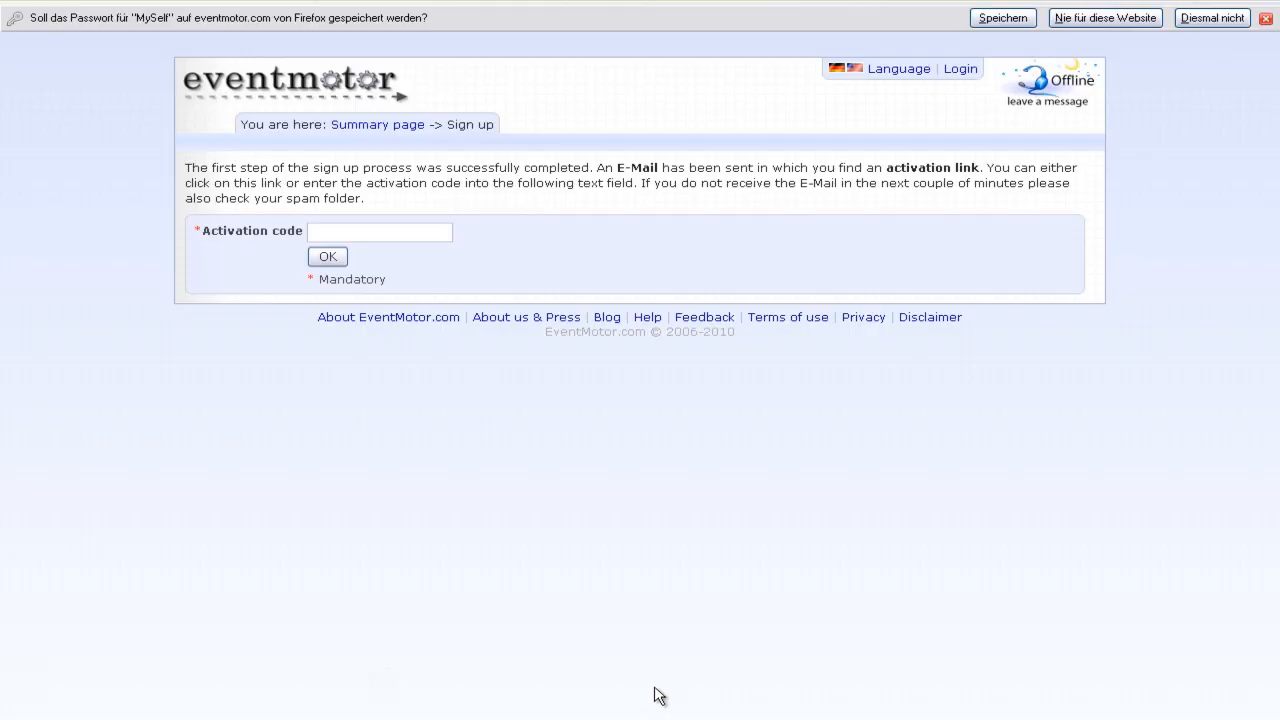
- Paste the copied code into the Activation code field and confirm it
click(396, 233)
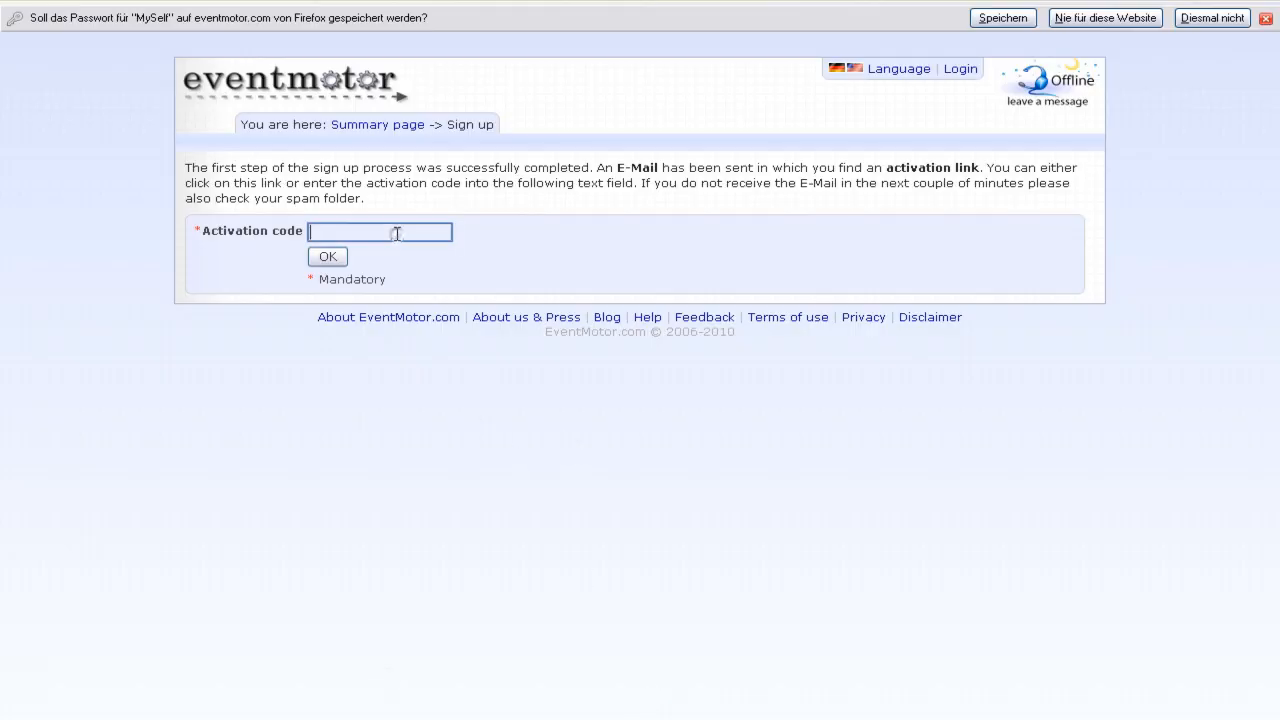
key(ctrl+v)
click(330, 258)
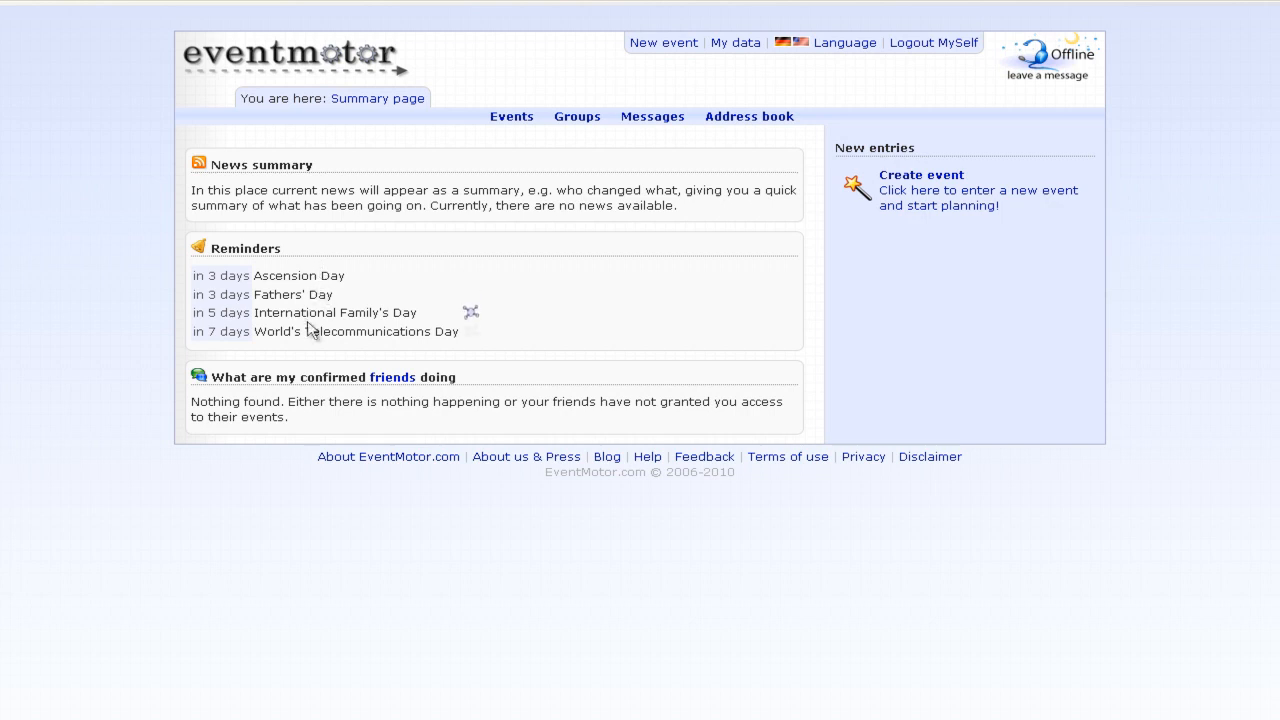
- Choose Create event under New entries to open the New event form
mouse_move(441, 327)
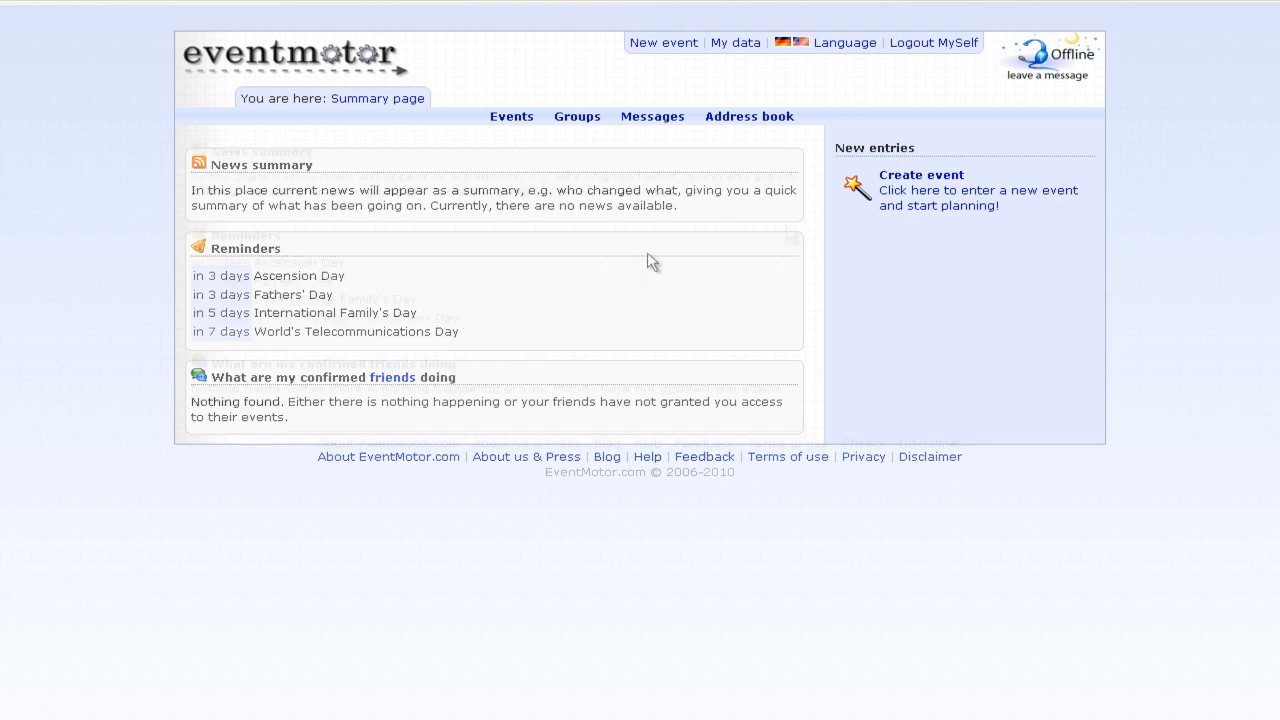
click(907, 197)
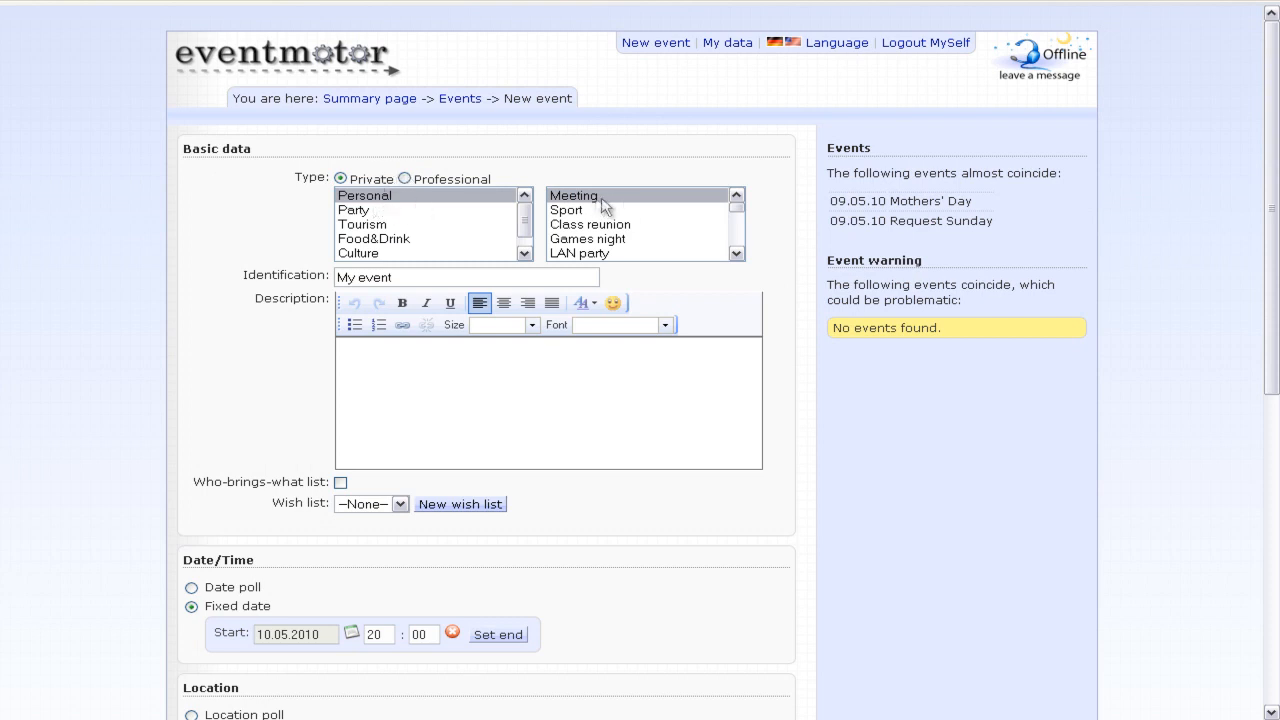
- Set the event to Private, Personal, Class reunion and select the default 'My event' title
mouse_move(737, 208)
mouse_down()
mouse_move(737, 253)
mouse_move(737, 200)
mouse_up()
click(405, 212)
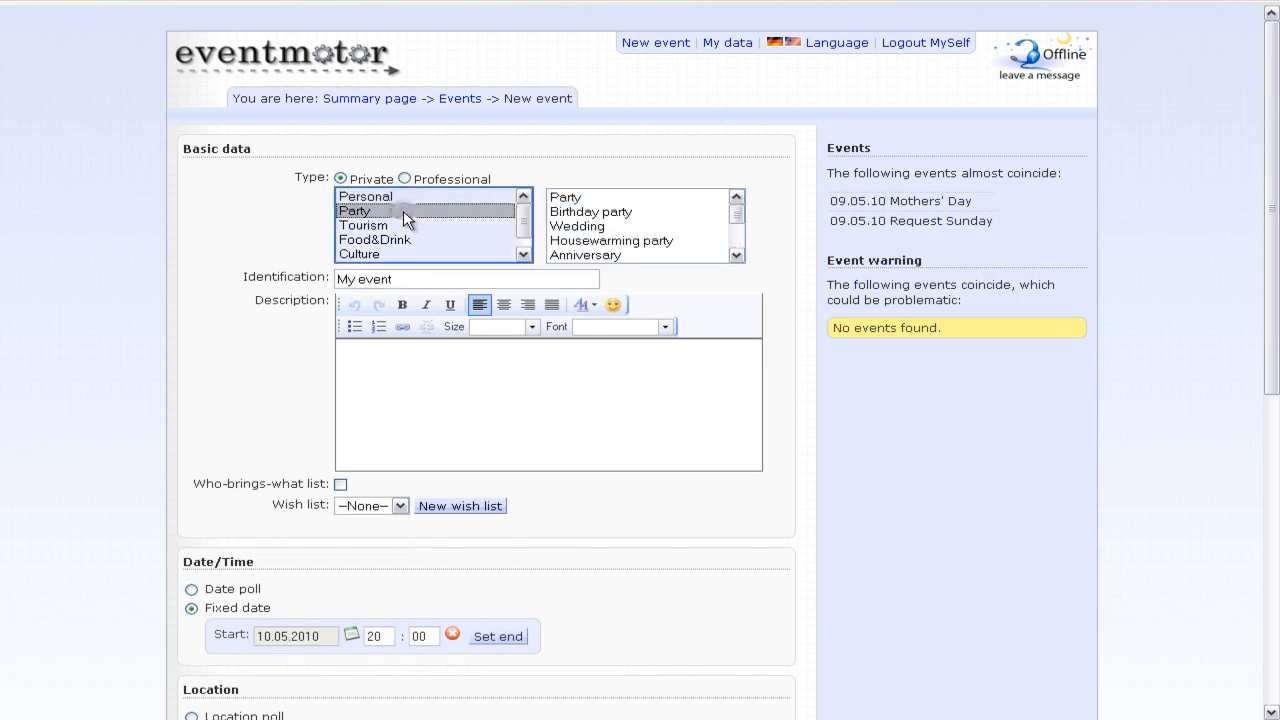
click(414, 238)
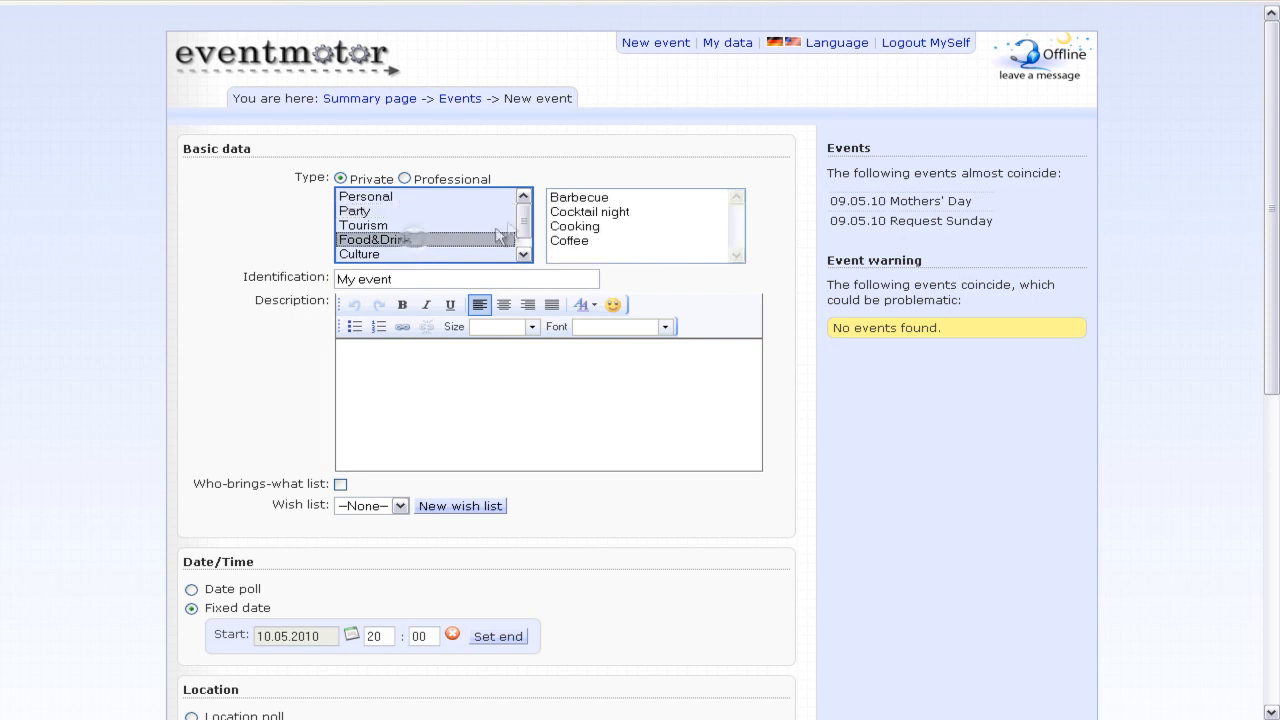
click(418, 173)
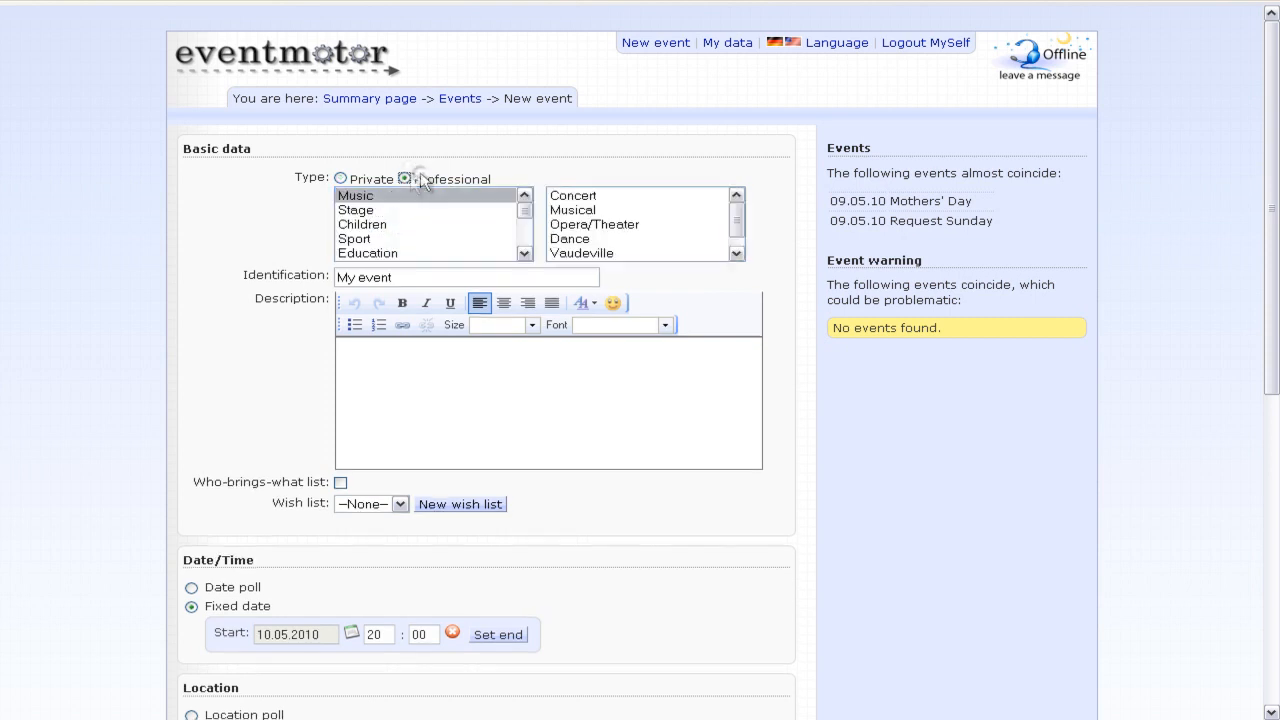
click(402, 254)
click(597, 244)
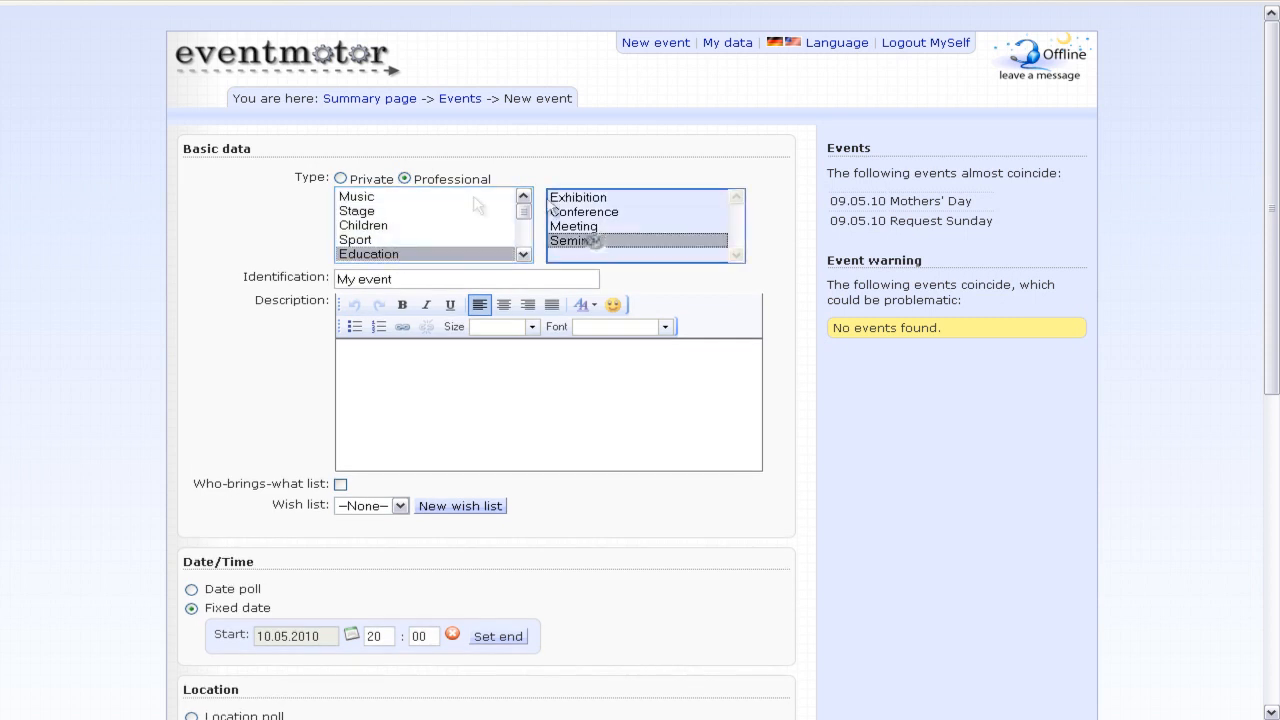
click(363, 177)
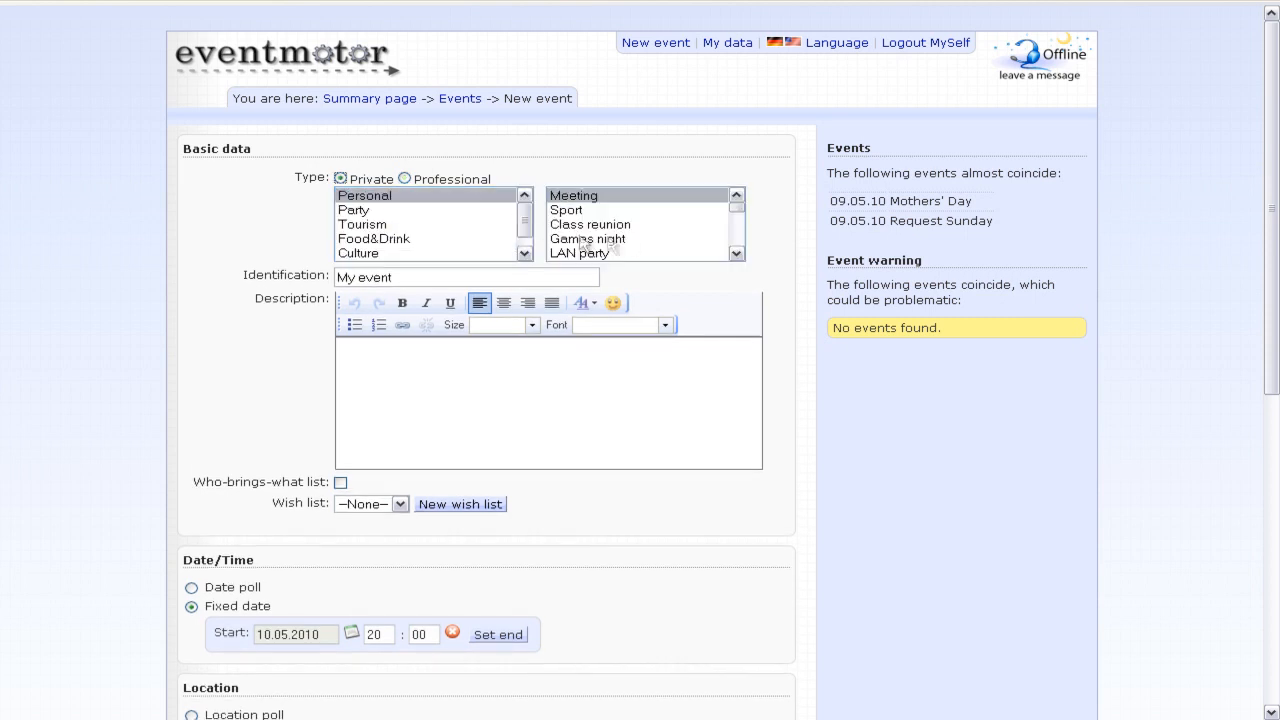
click(630, 226)
drag(410, 279, 317, 279)
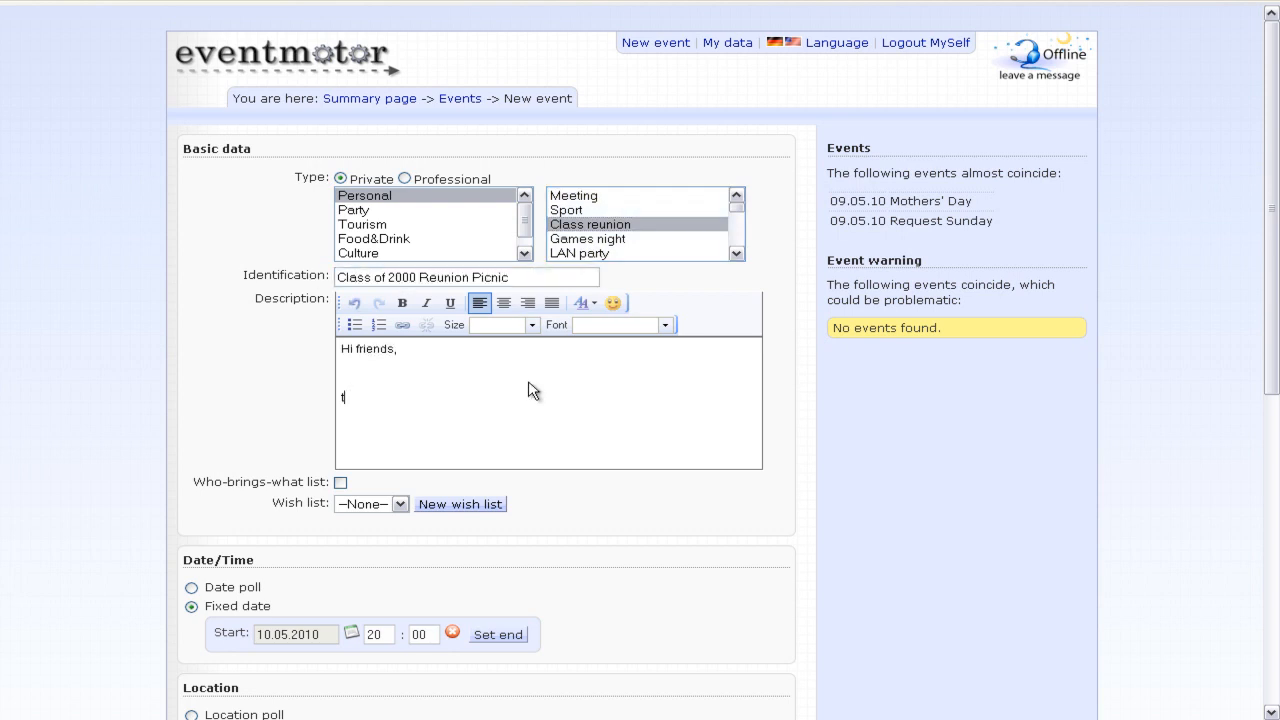
- Add 'years have passed and it is time' to the description, making 'it is time' bold and larger
text(en years have passed and it is time! Let's meet again and revive old memories. Details to come.)
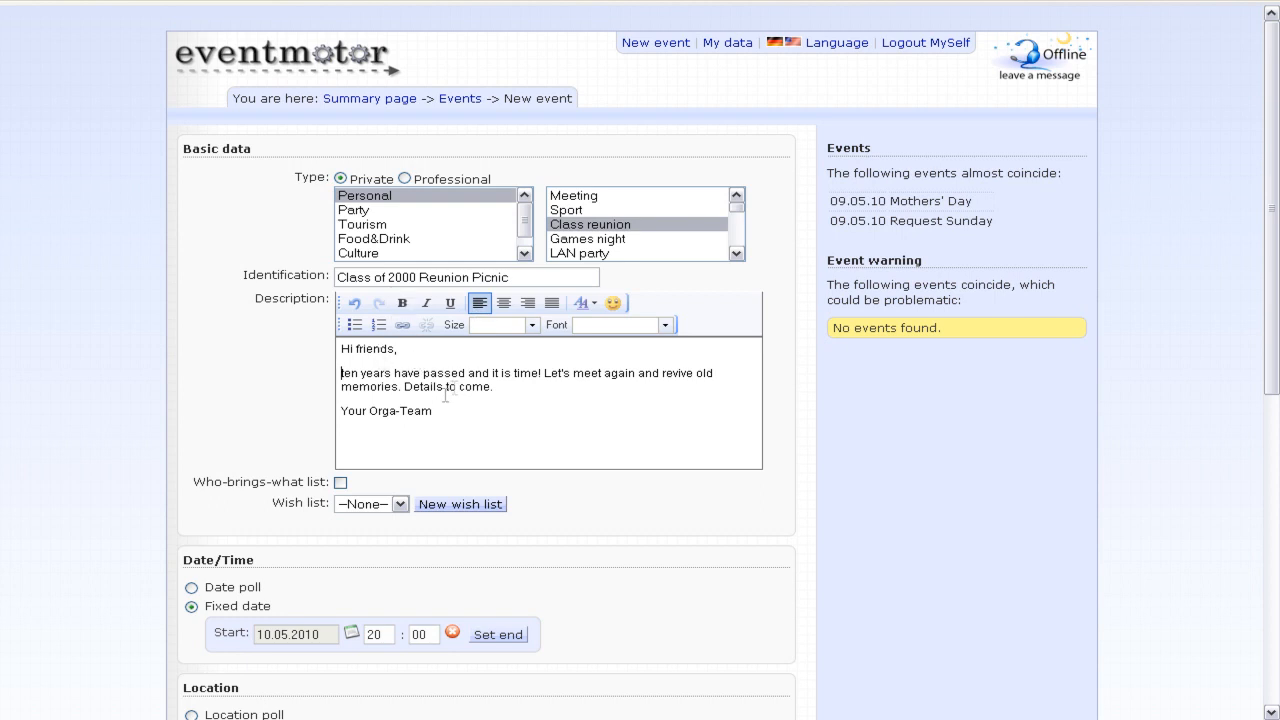
drag(490, 373, 540, 373)
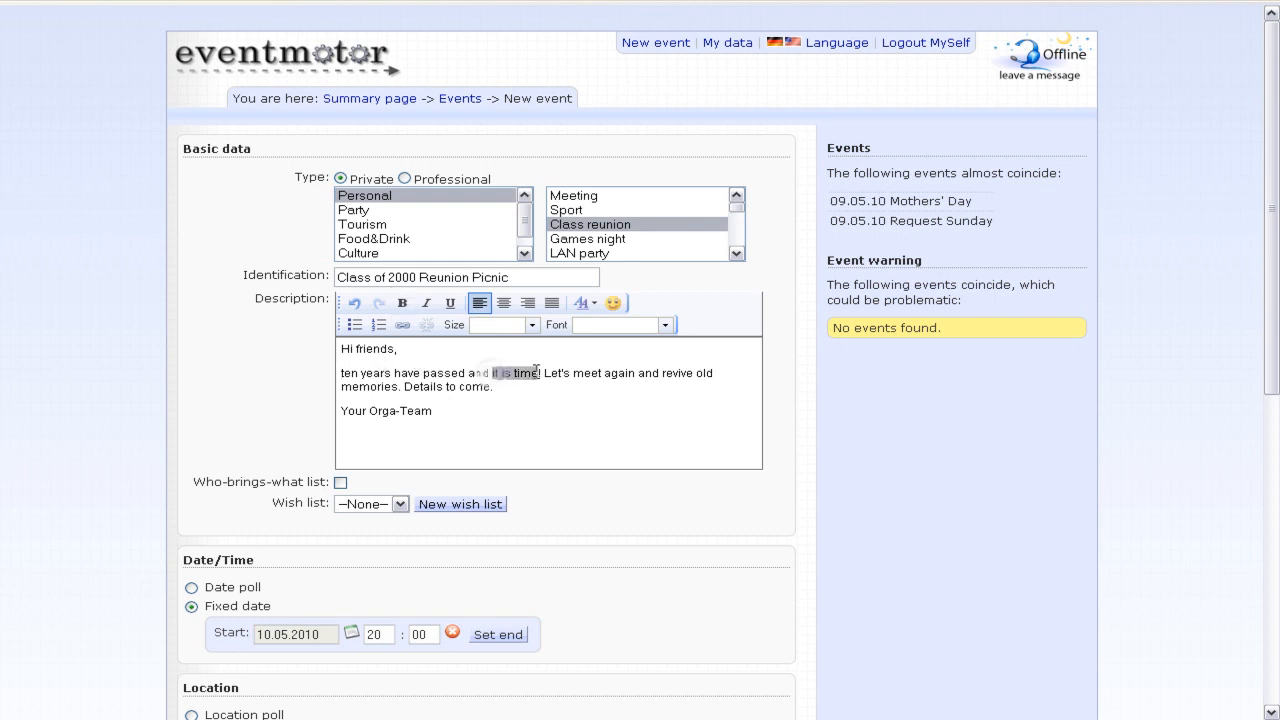
click(402, 303)
click(535, 326)
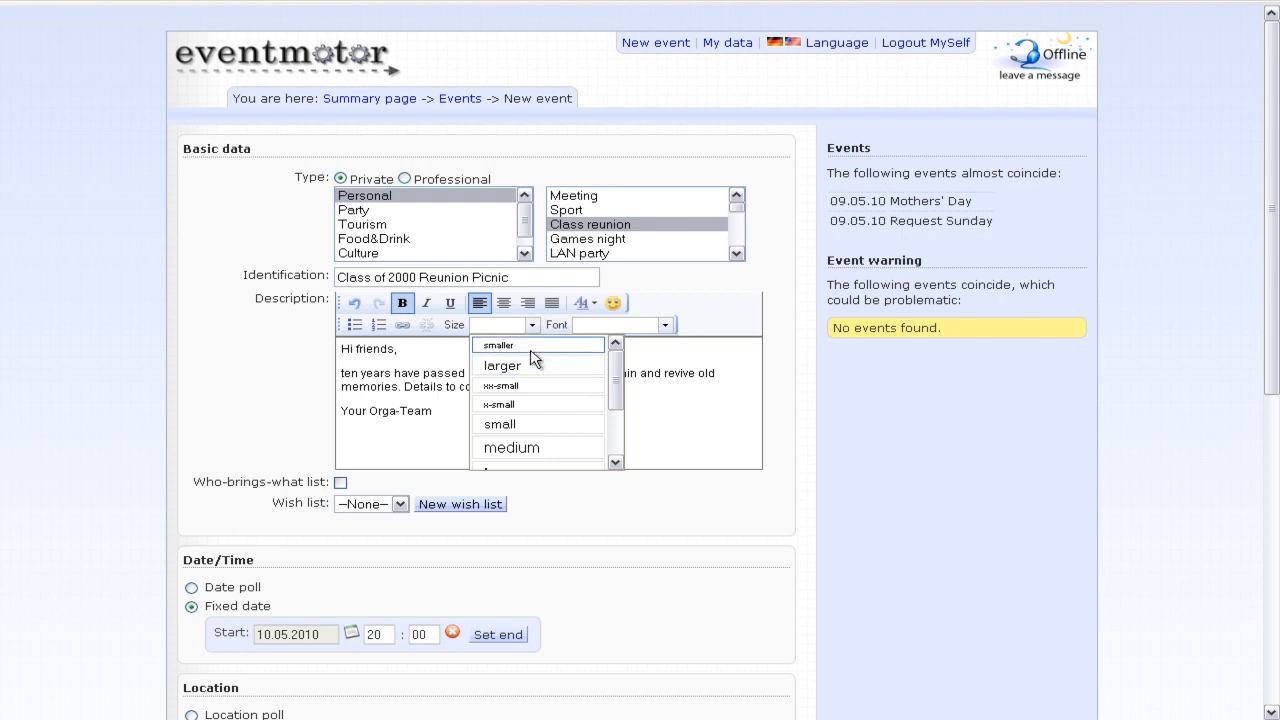
click(532, 367)
- Insert a smiley after the 'Your Orga-Team' sign-off
double_click(577, 402)
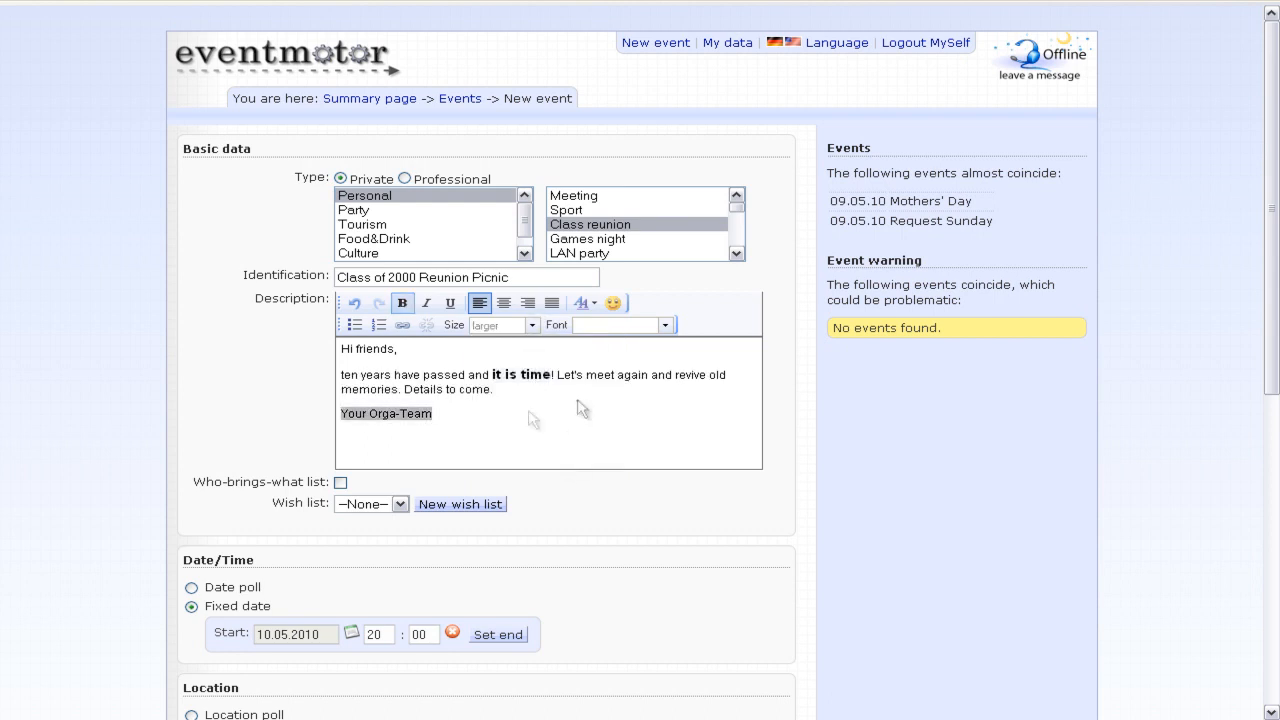
click(481, 419)
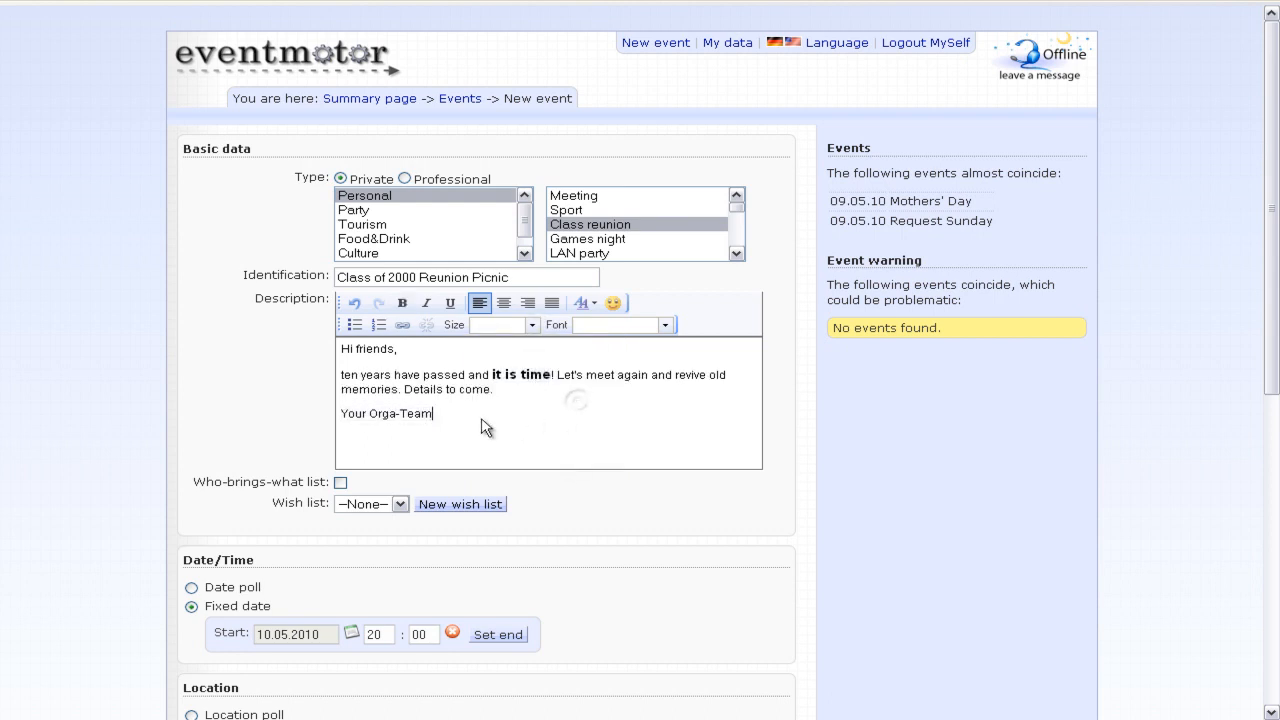
click(611, 303)
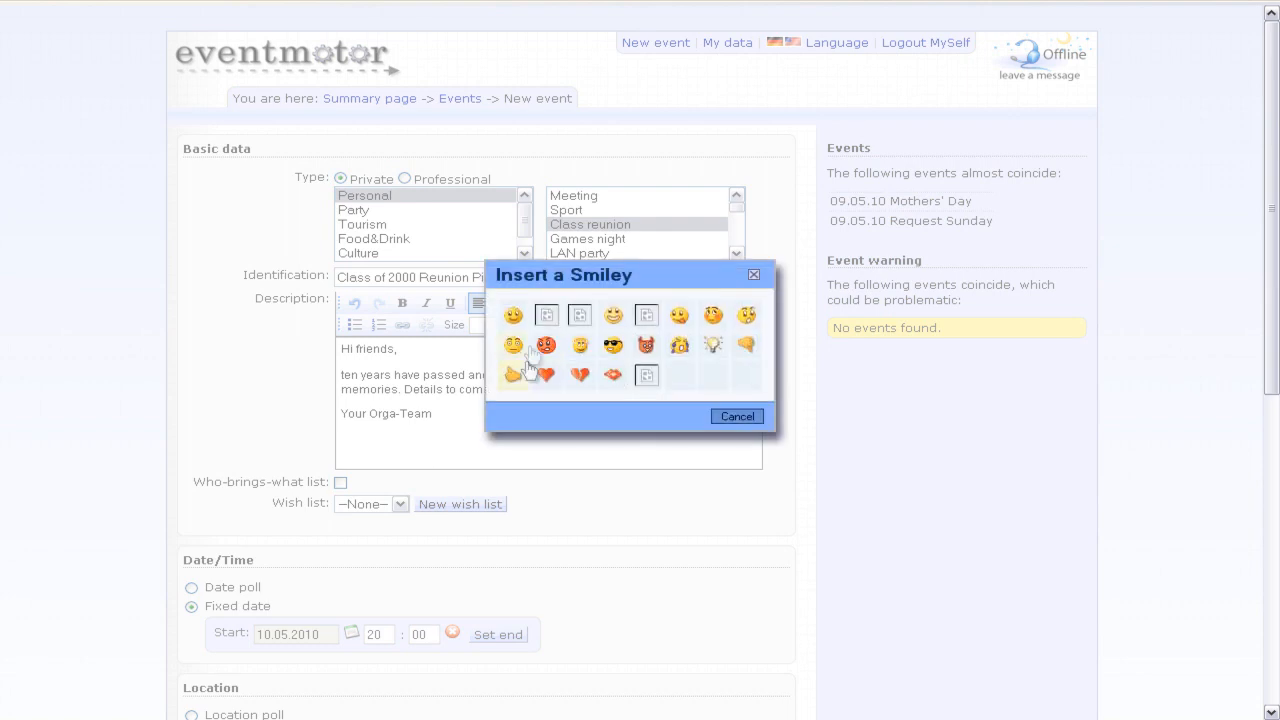
click(514, 369)
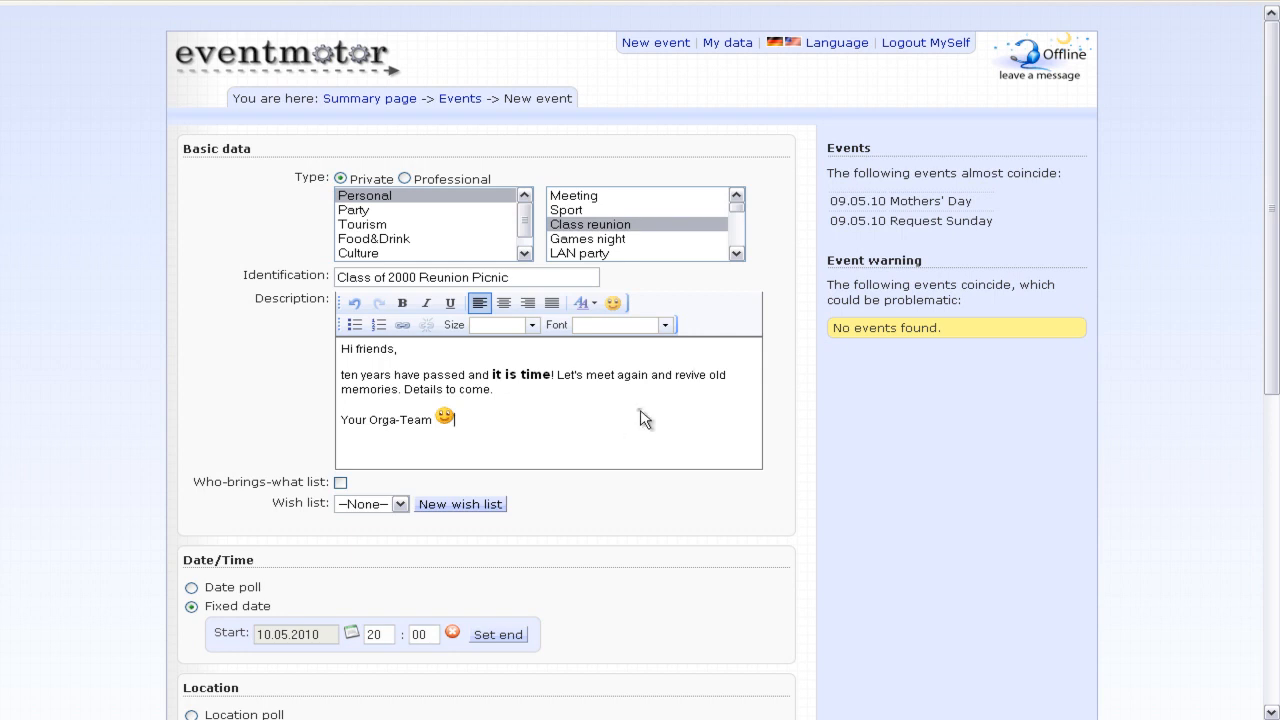
scroll(300, 340, down, 2)
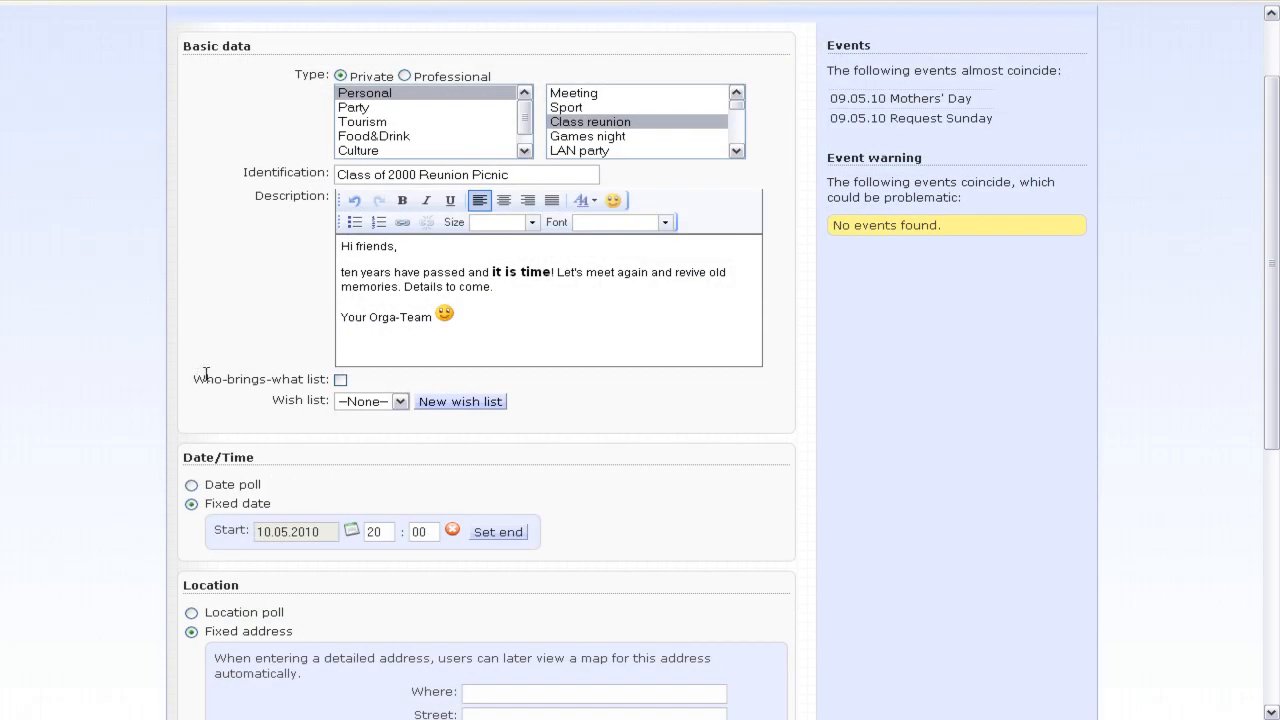
- Tick the Who-brings-what list checkbox under the description, leaving the wish list off
click(340, 380)
click(387, 426)
scroll(172, 342, down, 3)
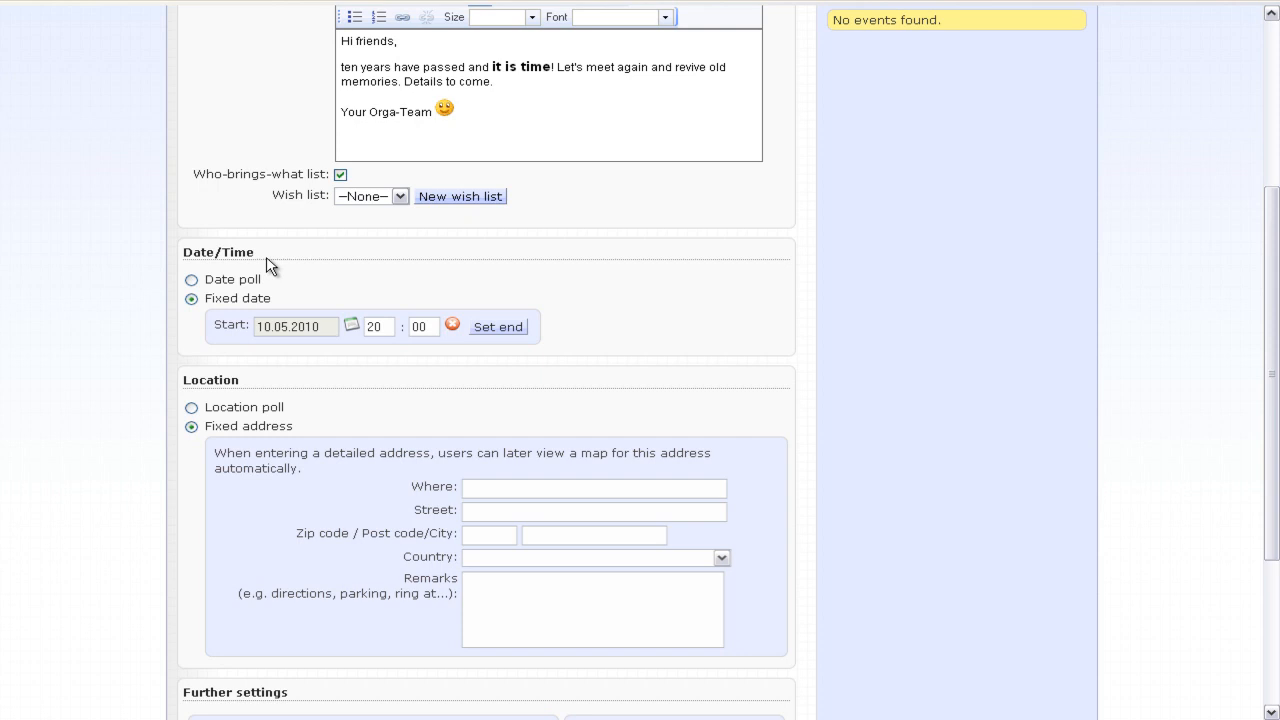
- Set the event start date to 15 July 2010 using the calendar
click(351, 325)
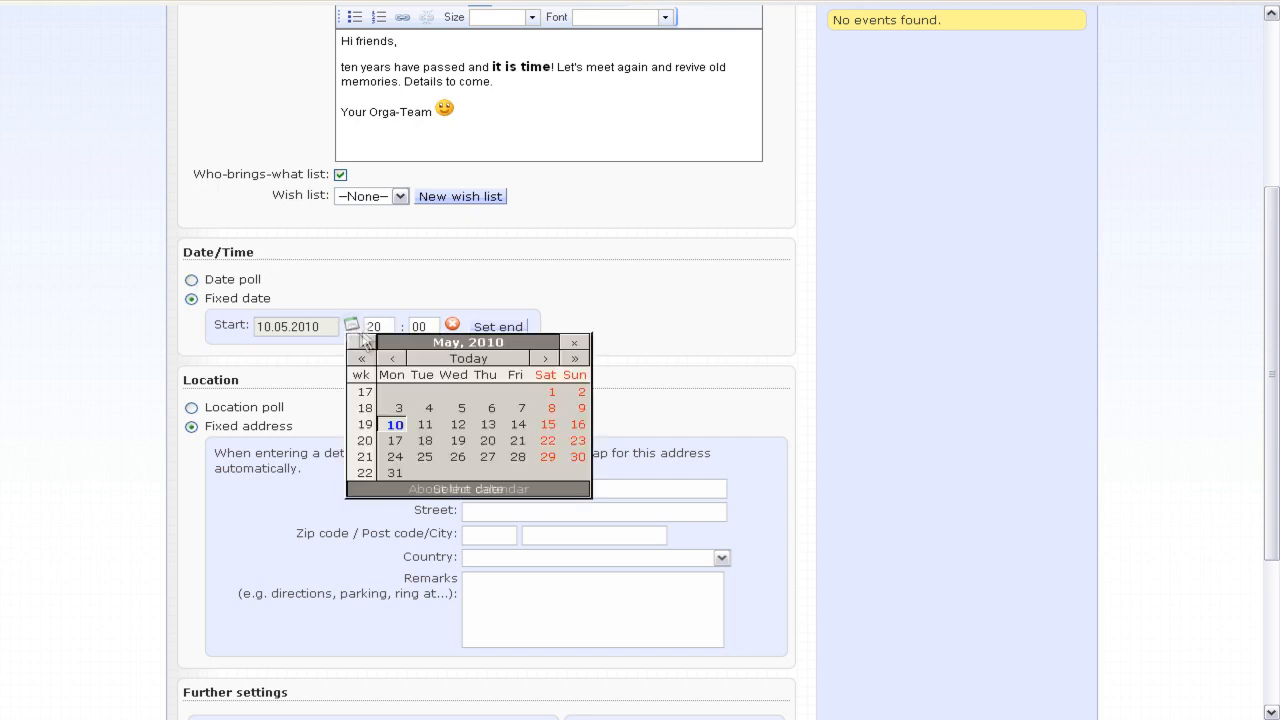
click(543, 358)
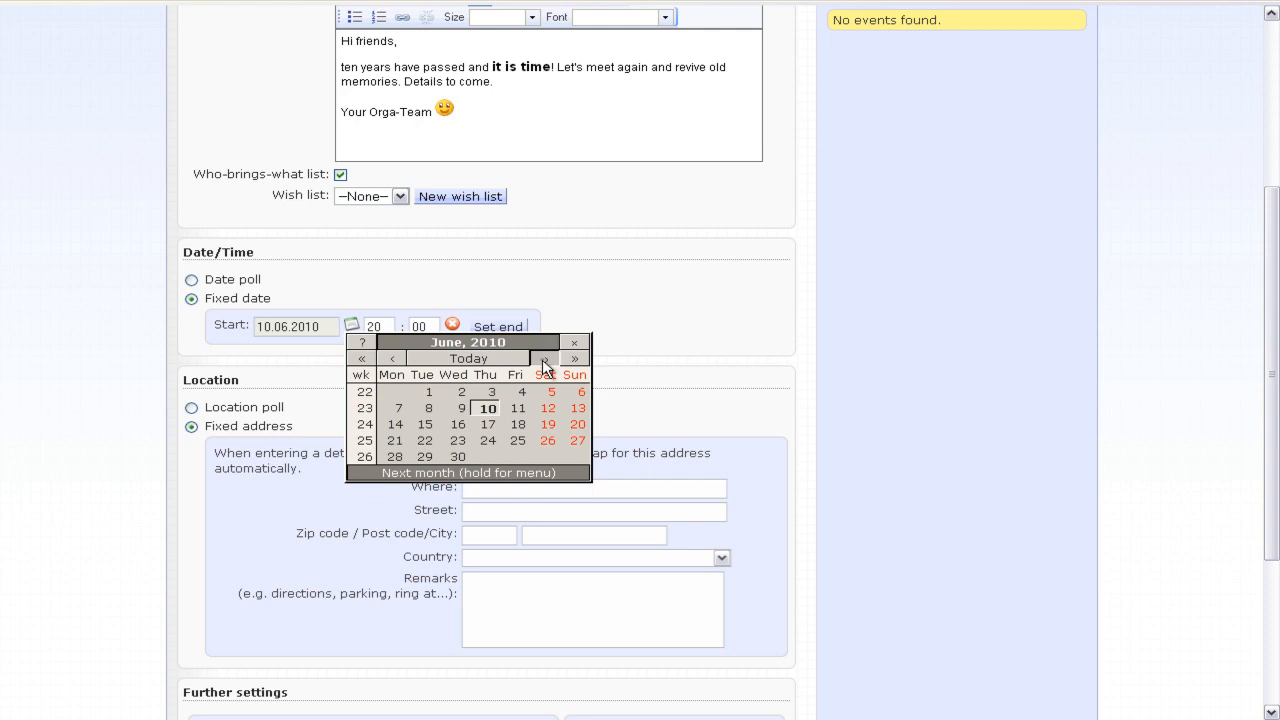
click(543, 358)
click(543, 358)
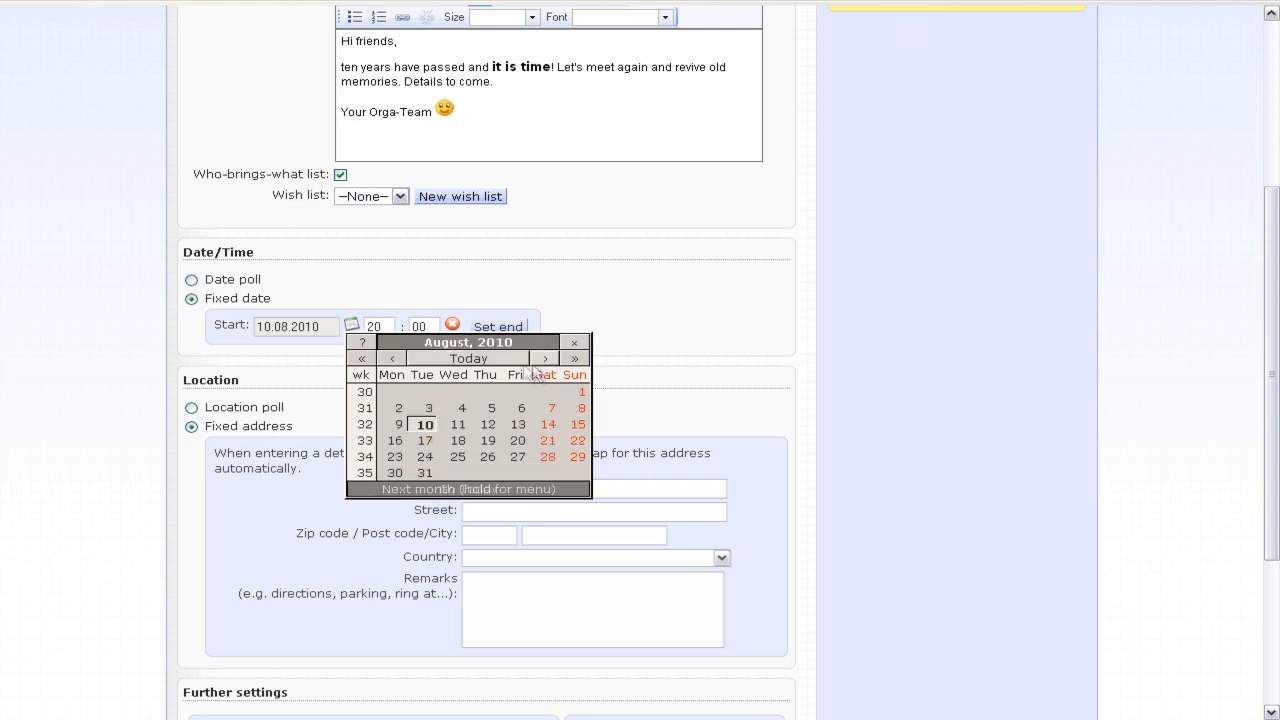
click(392, 358)
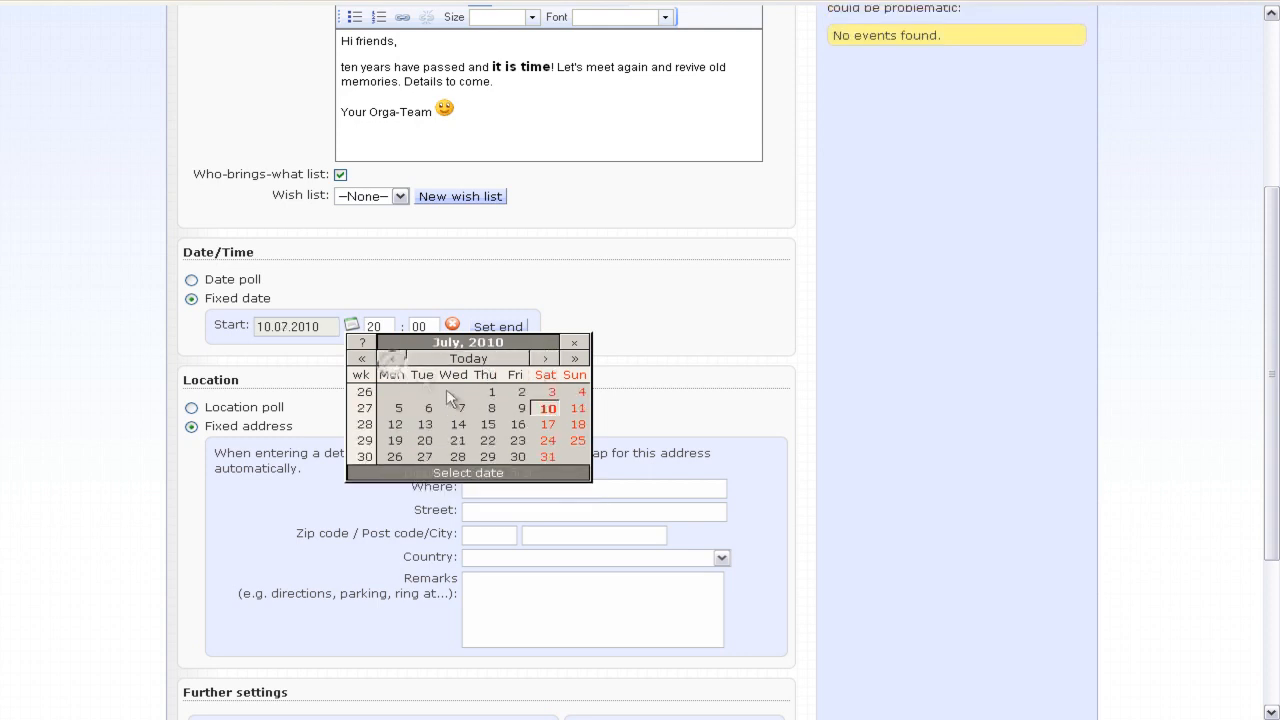
click(488, 425)
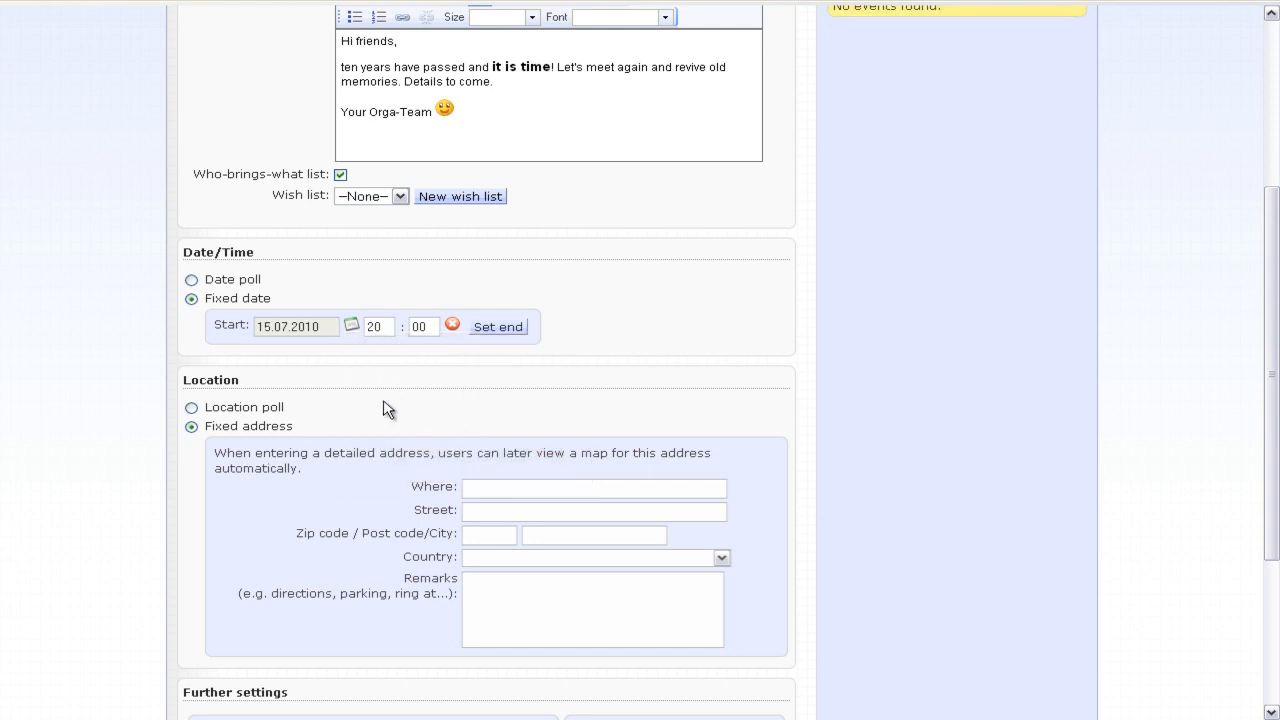
- Switch the event timing from a fixed date to a date poll
click(191, 280)
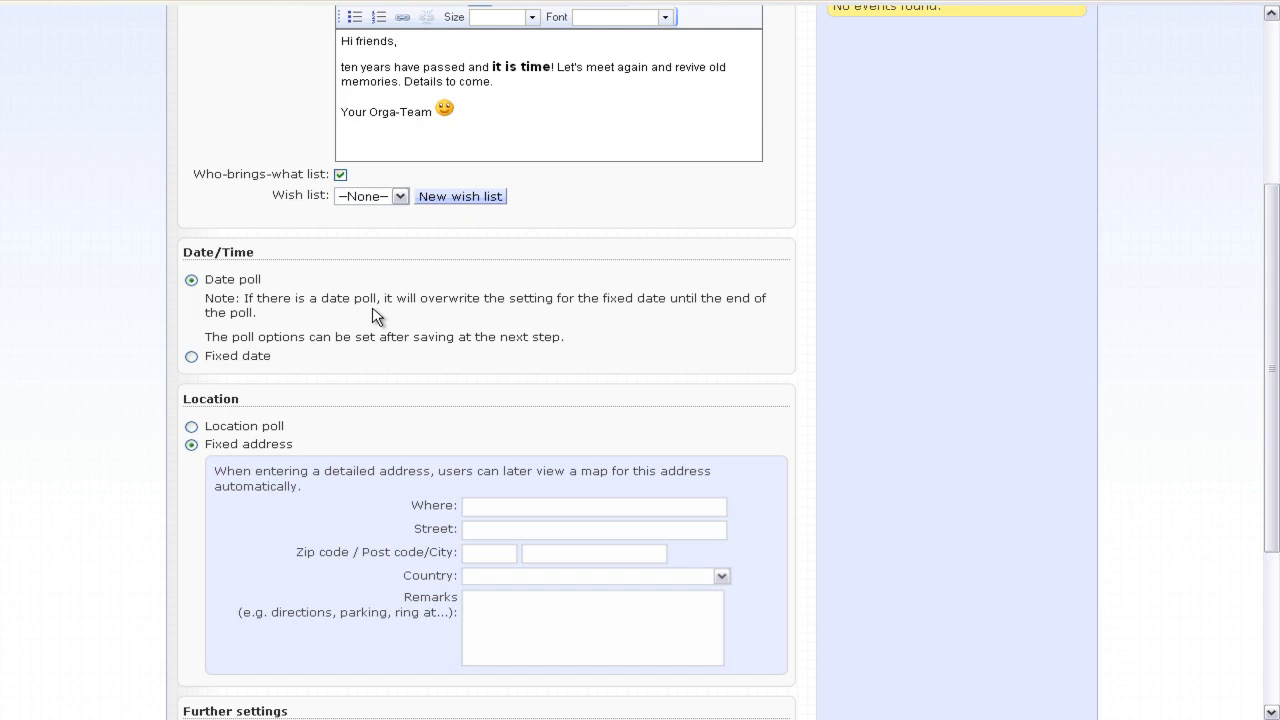
scroll(150, 323, down, 2)
scroll(142, 330, down, 2)
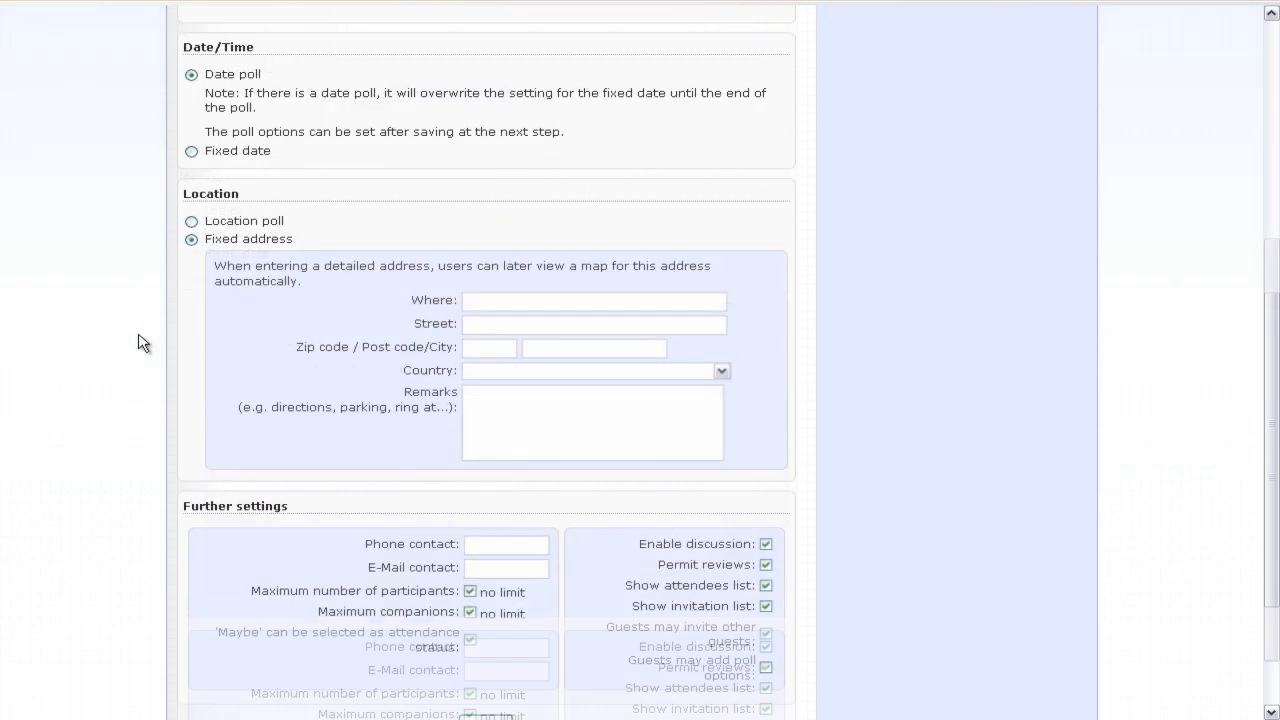
- Enter location At the river, Theaterplatz 1, 01067 Dresden, keeping participants and companions unlimited
click(470, 301)
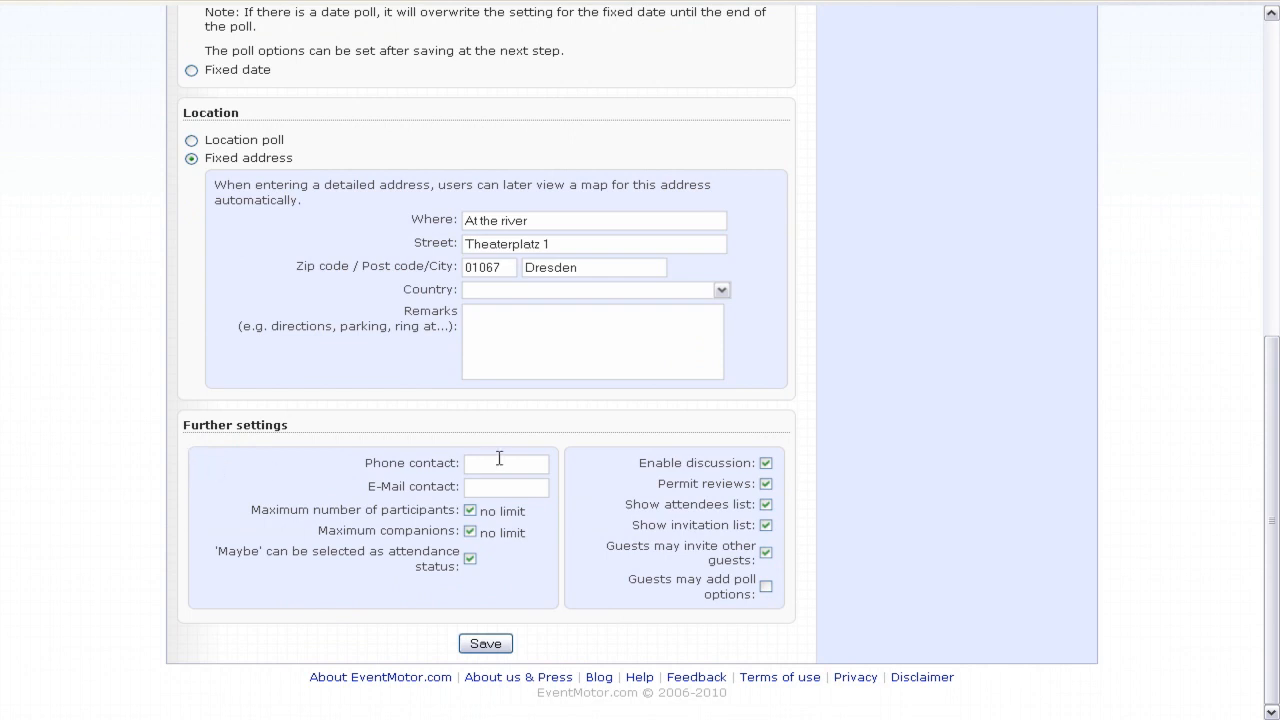
click(498, 488)
click(470, 510)
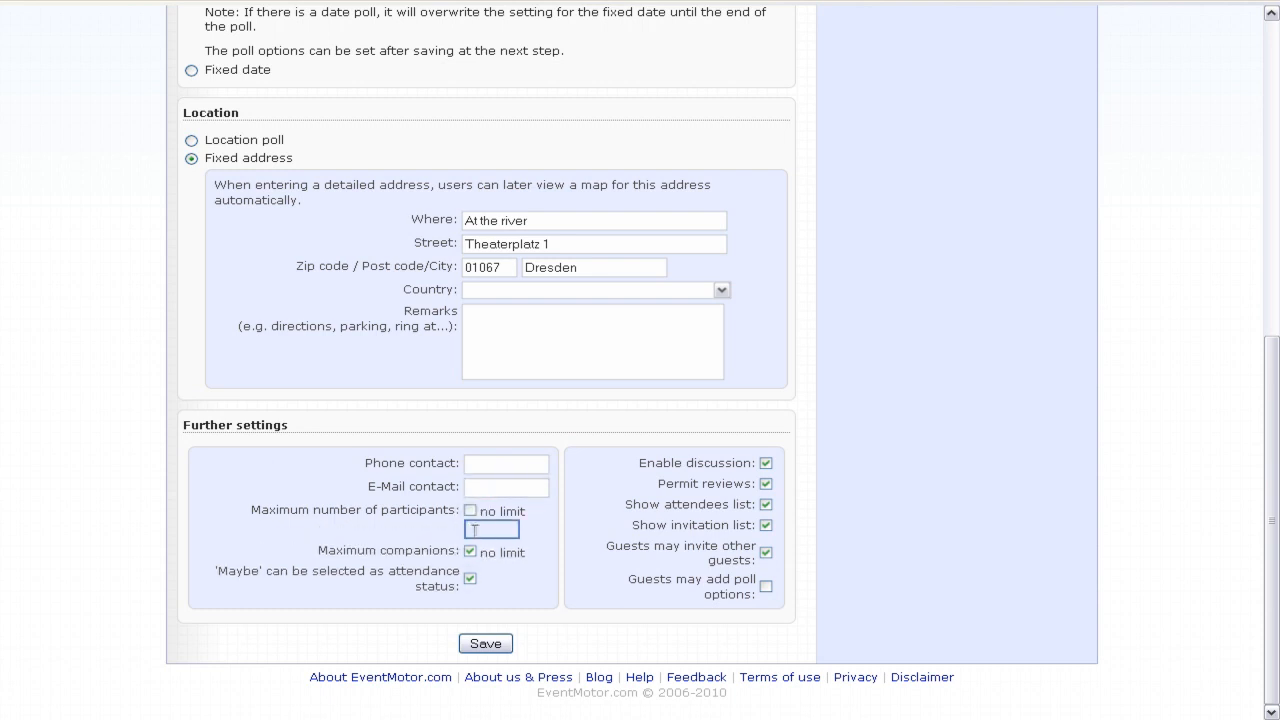
text(76)
click(470, 511)
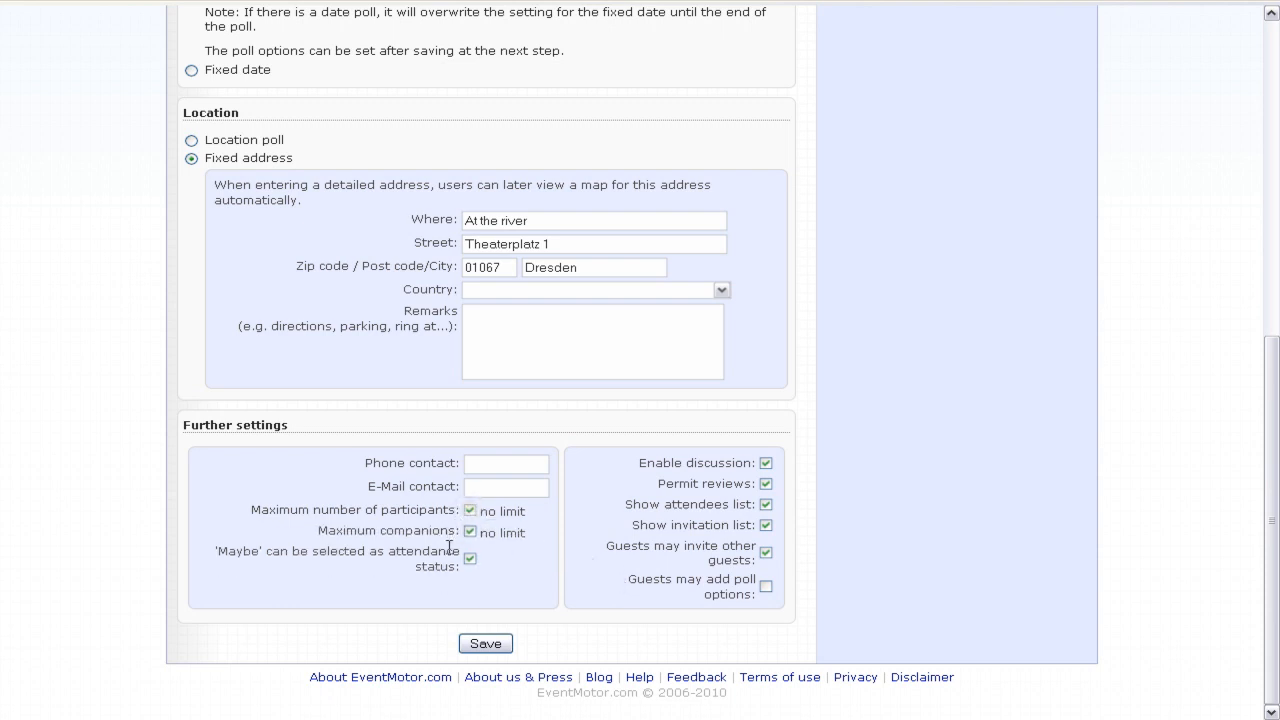
click(470, 531)
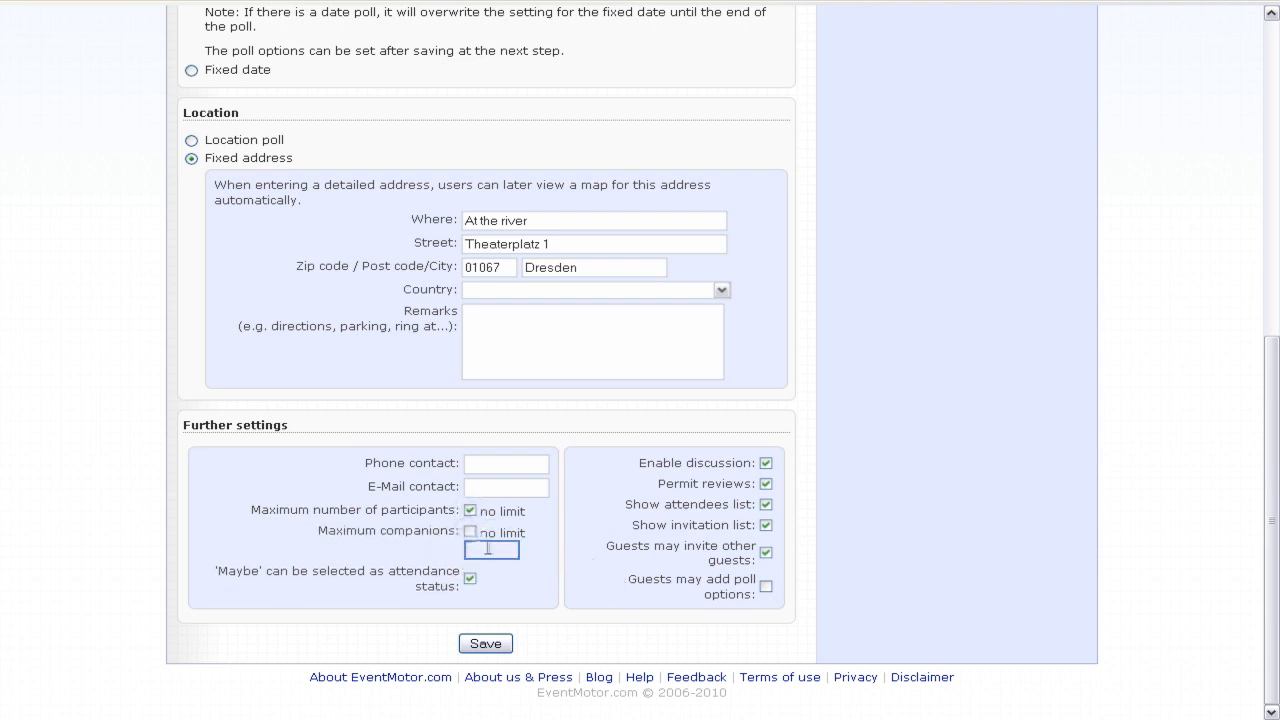
click(470, 532)
drag(242, 552, 281, 551)
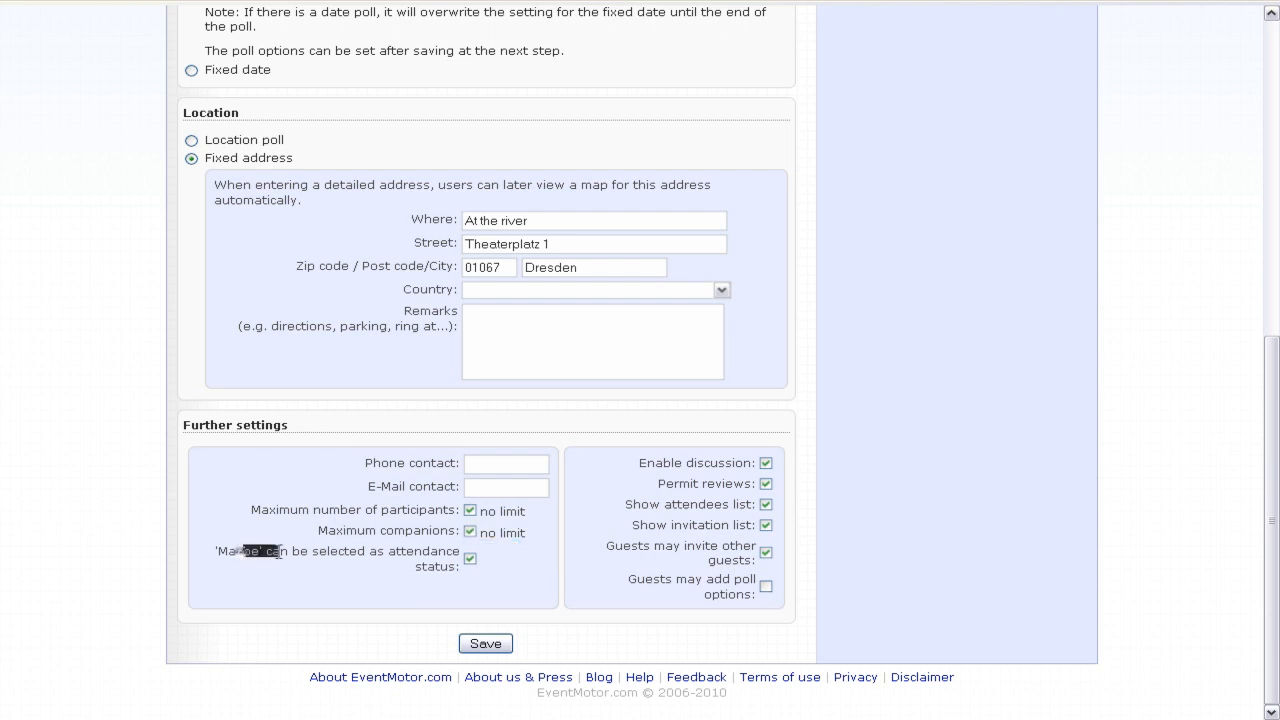
click(283, 551)
- Review the 'Guests may invite other guests' option, then save the Class of 2000 Reunion Picnic event
drag(590, 545, 664, 563)
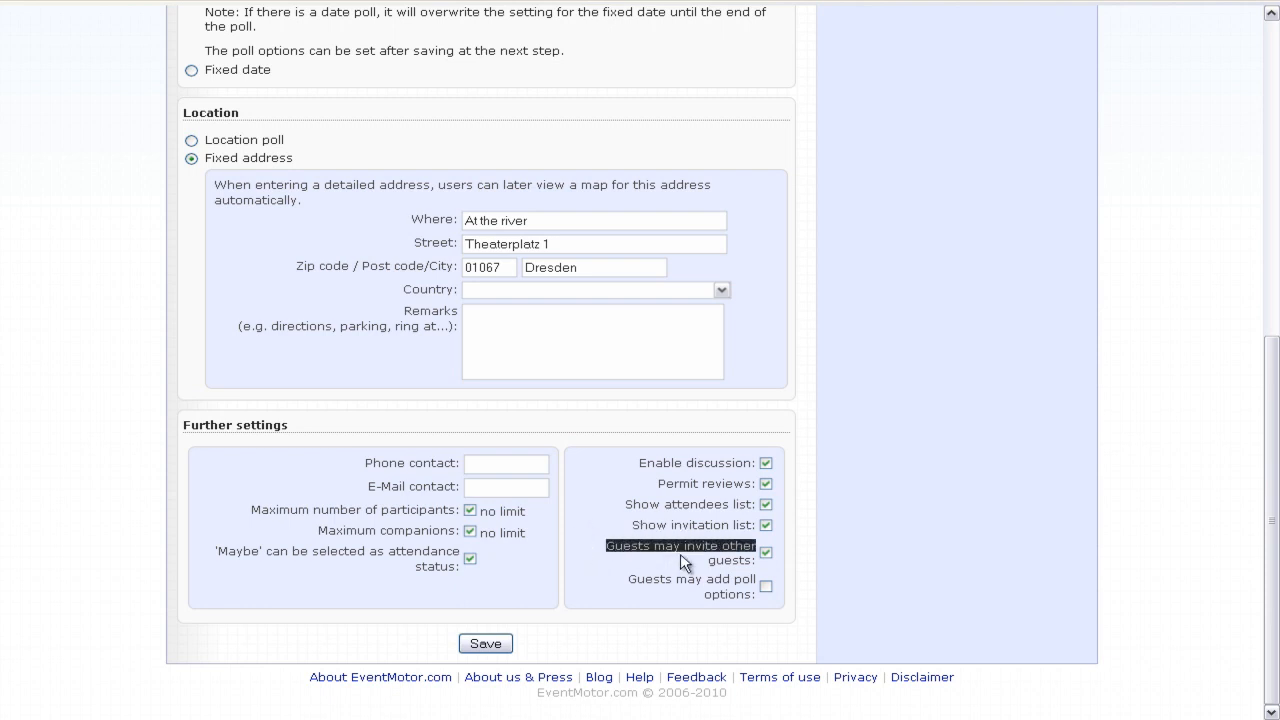
click(684, 562)
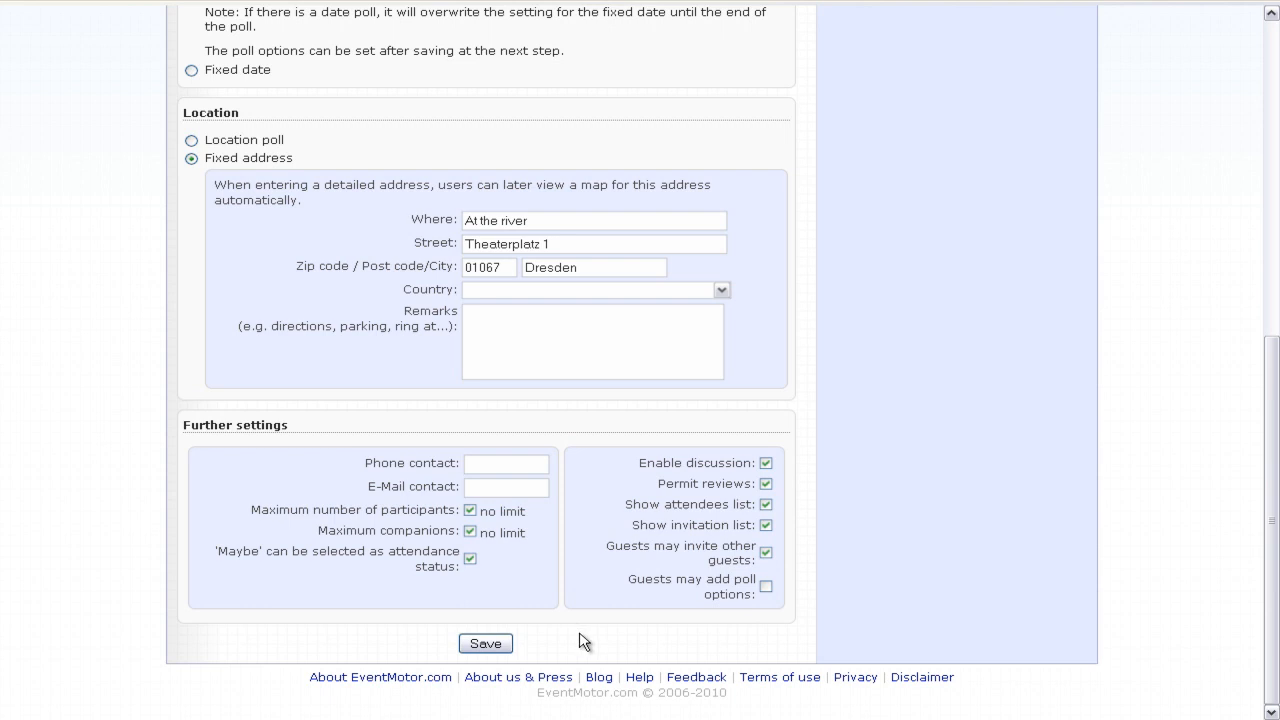
click(486, 644)
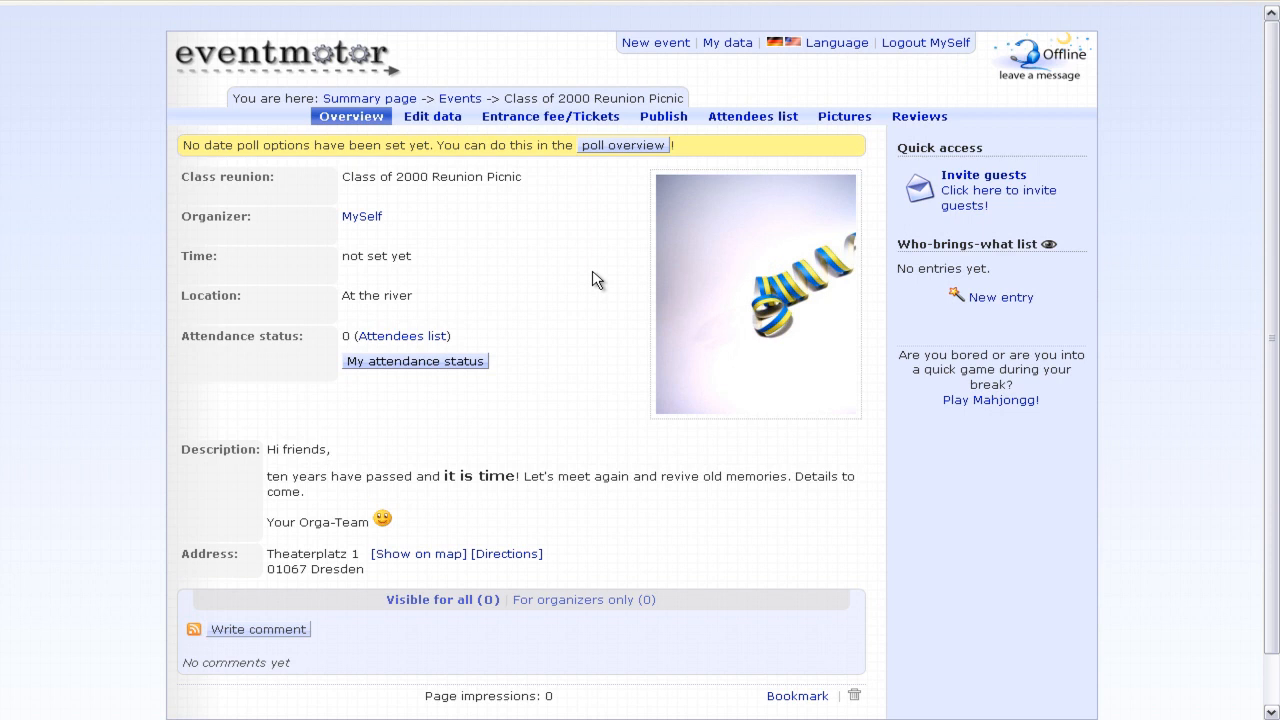
- Show the event's Dresden address on a map, zoom in once, then hide the map
scroll(592, 280, down, 1)
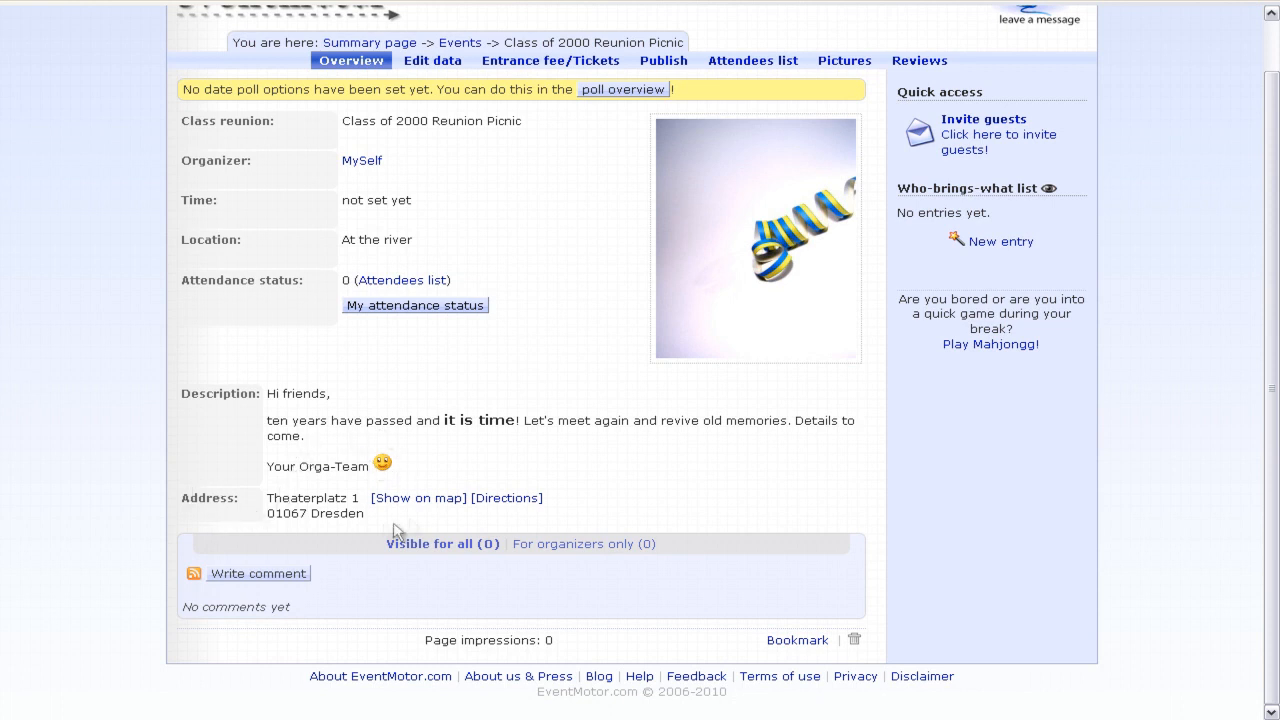
click(437, 505)
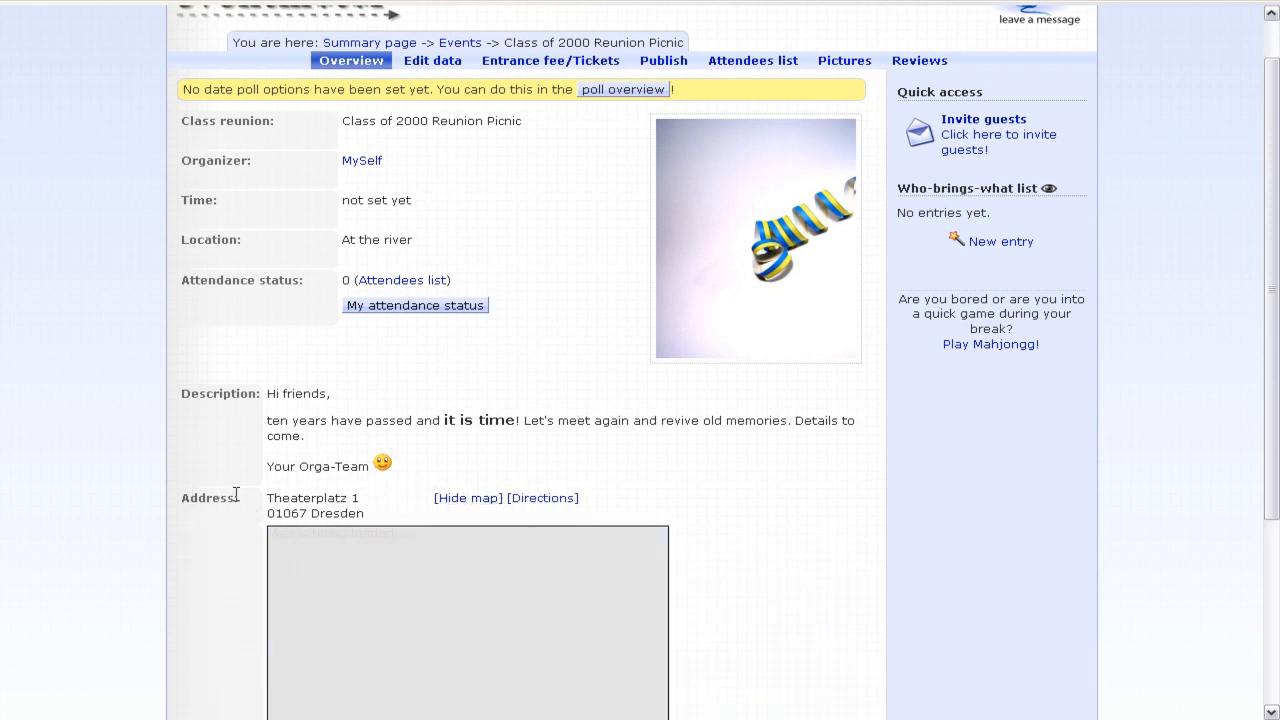
scroll(200, 410, down, 3)
click(303, 322)
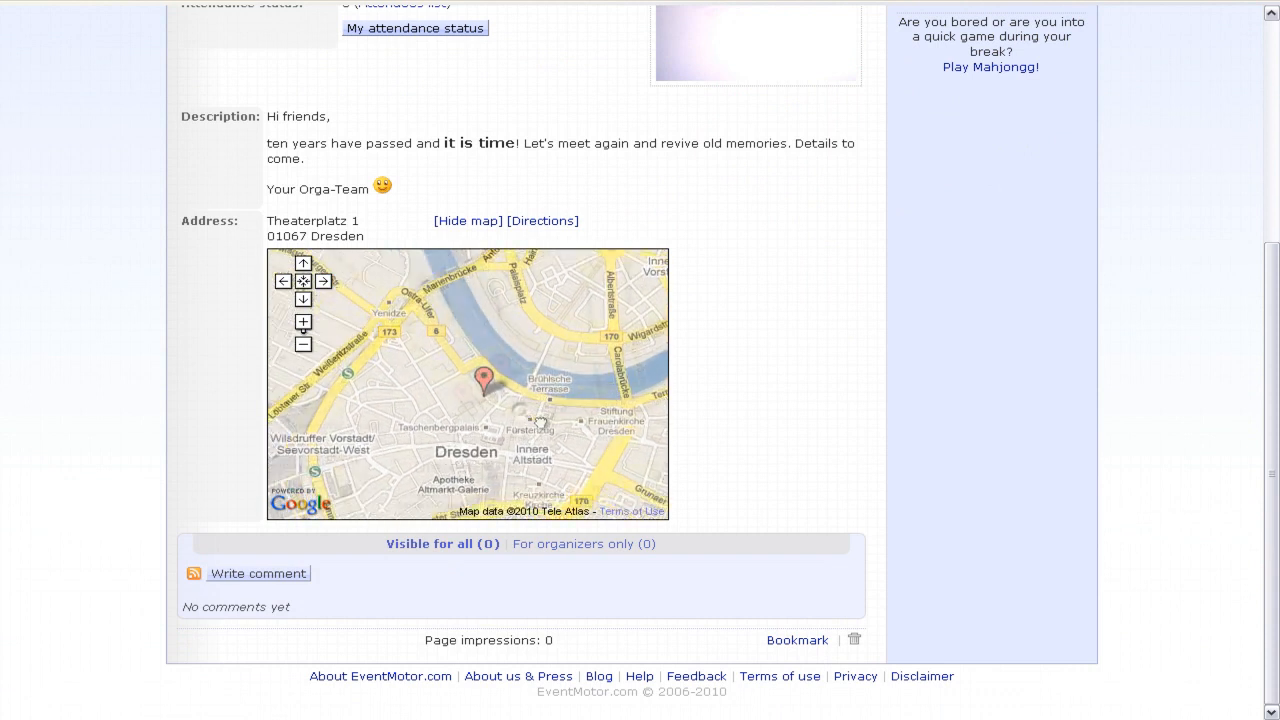
scroll(447, 340, up, 2)
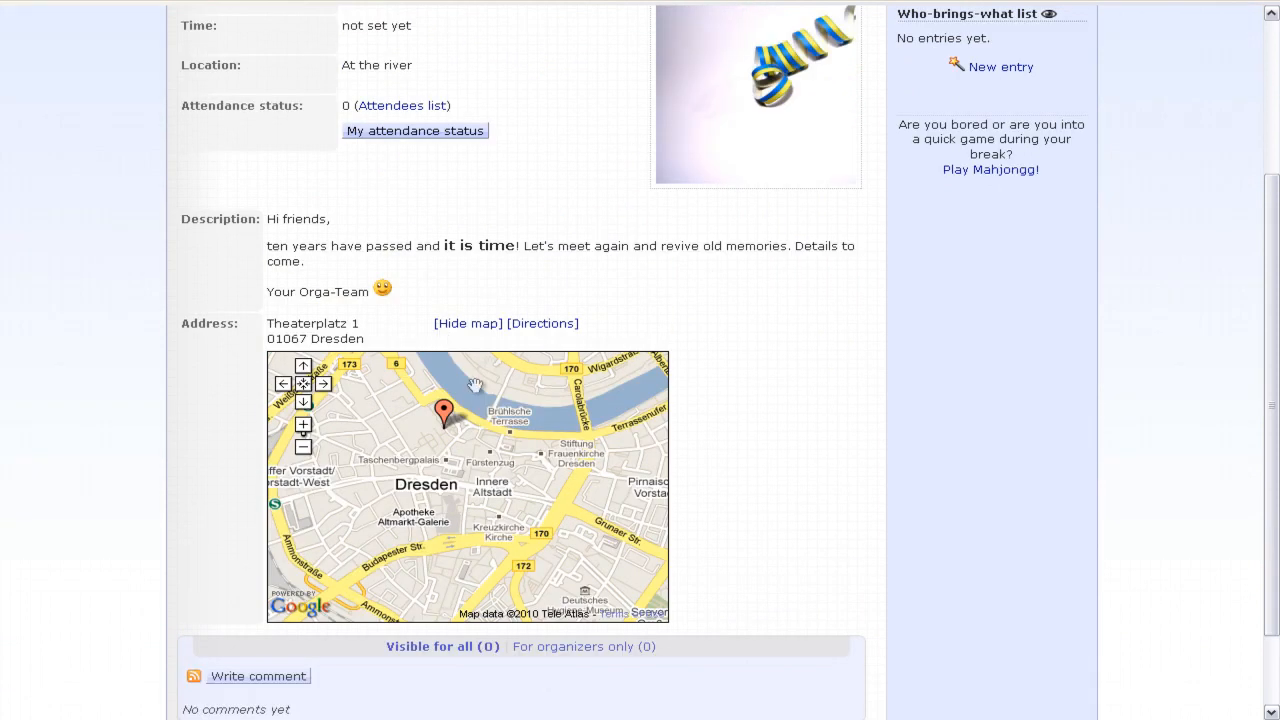
click(484, 334)
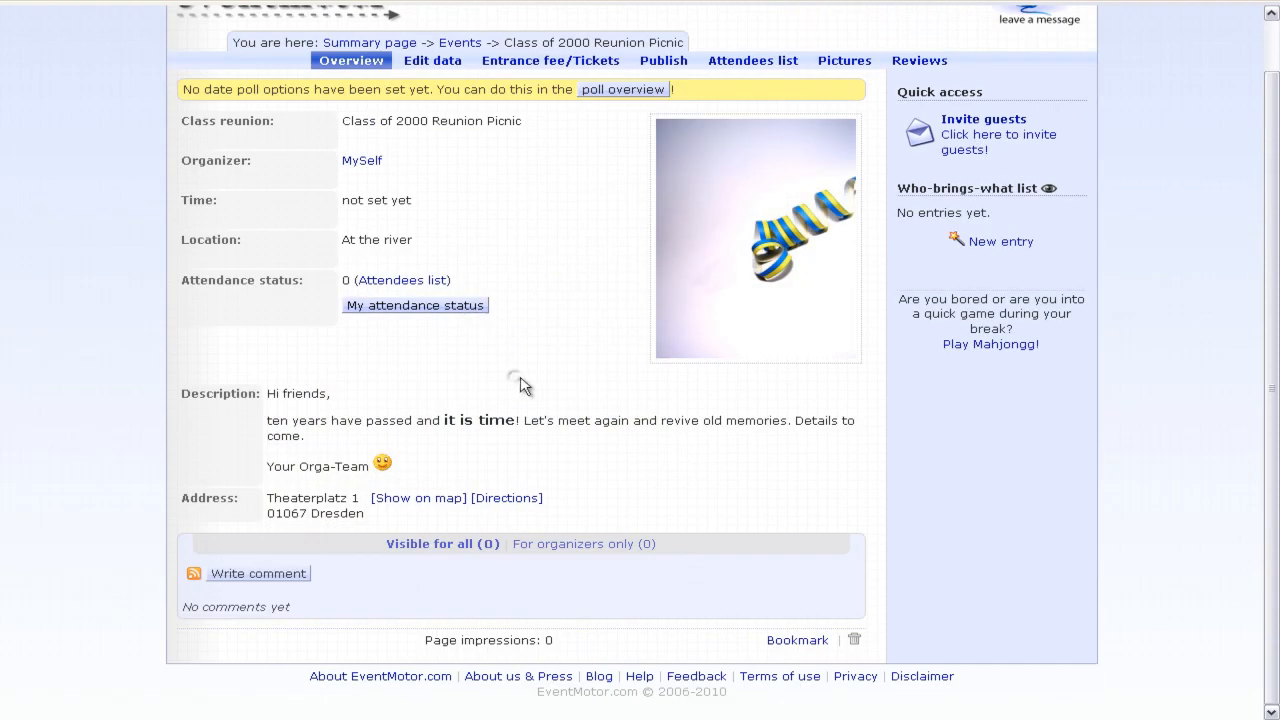
click(250, 580)
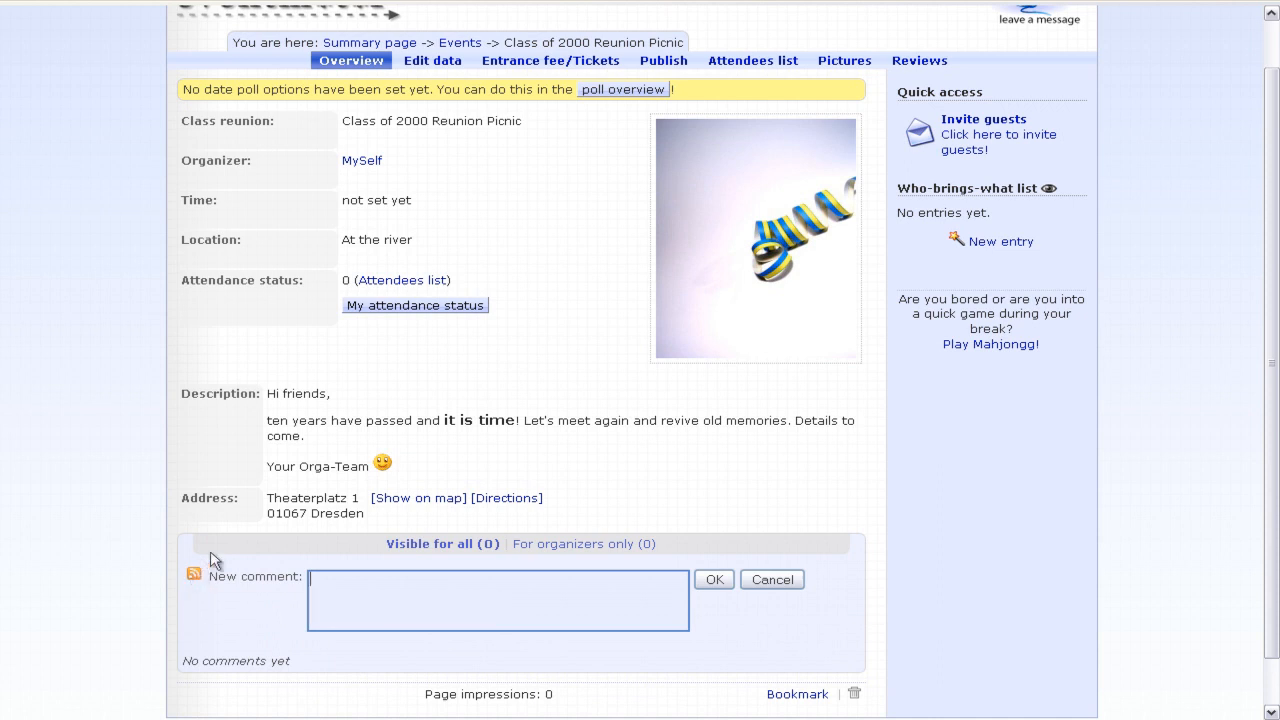
click(760, 582)
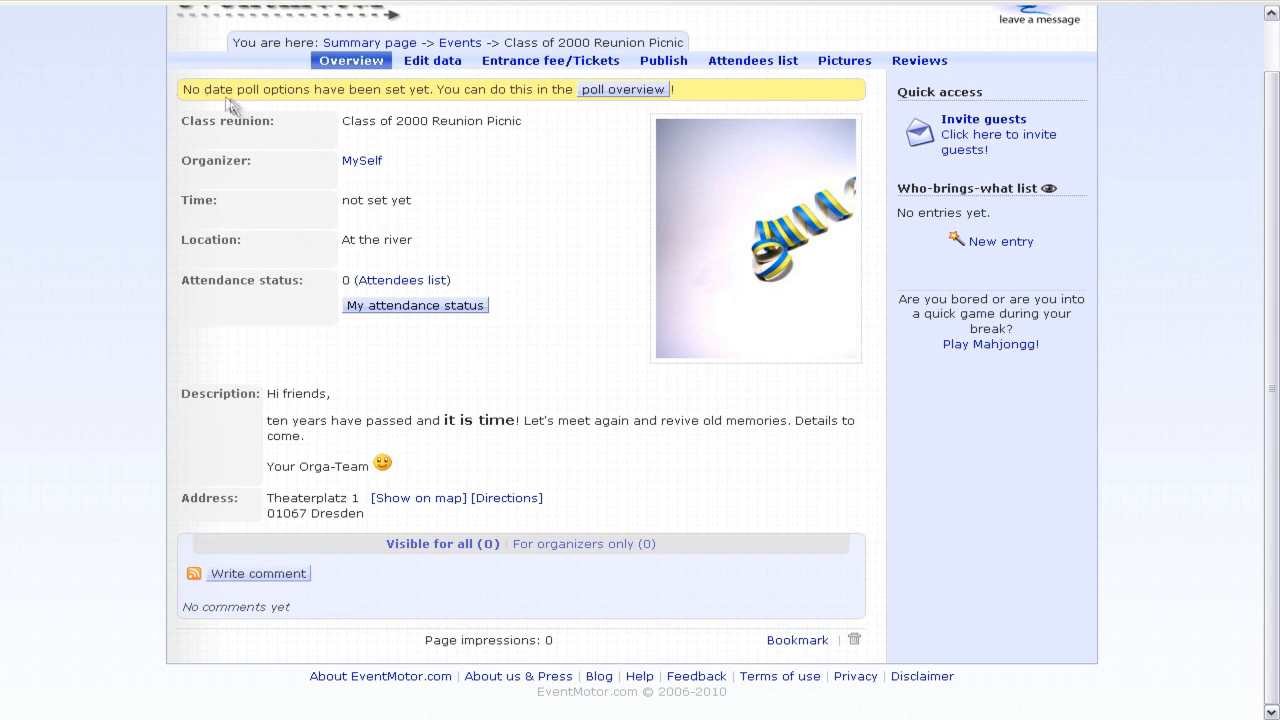
drag(224, 89, 562, 89)
click(562, 89)
click(530, 144)
- Answer Yes to attending with 1 additional person and the comment 'excited!'
click(396, 308)
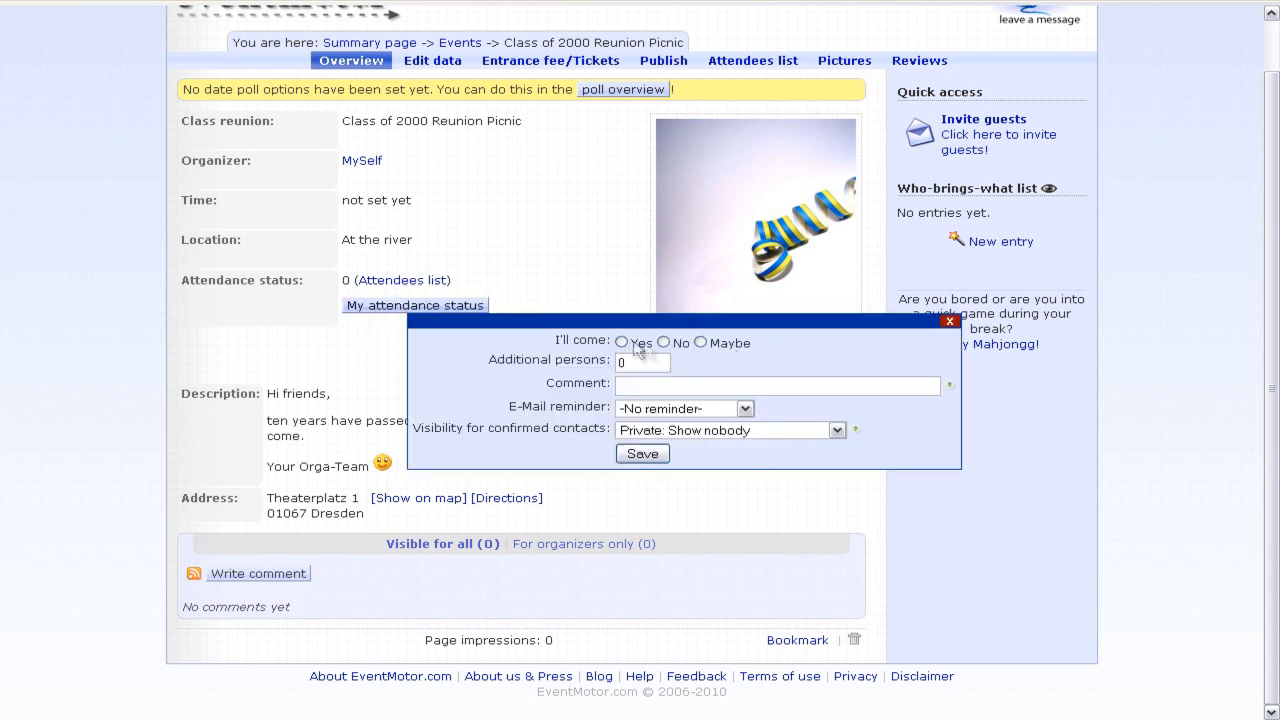
click(621, 343)
click(636, 363)
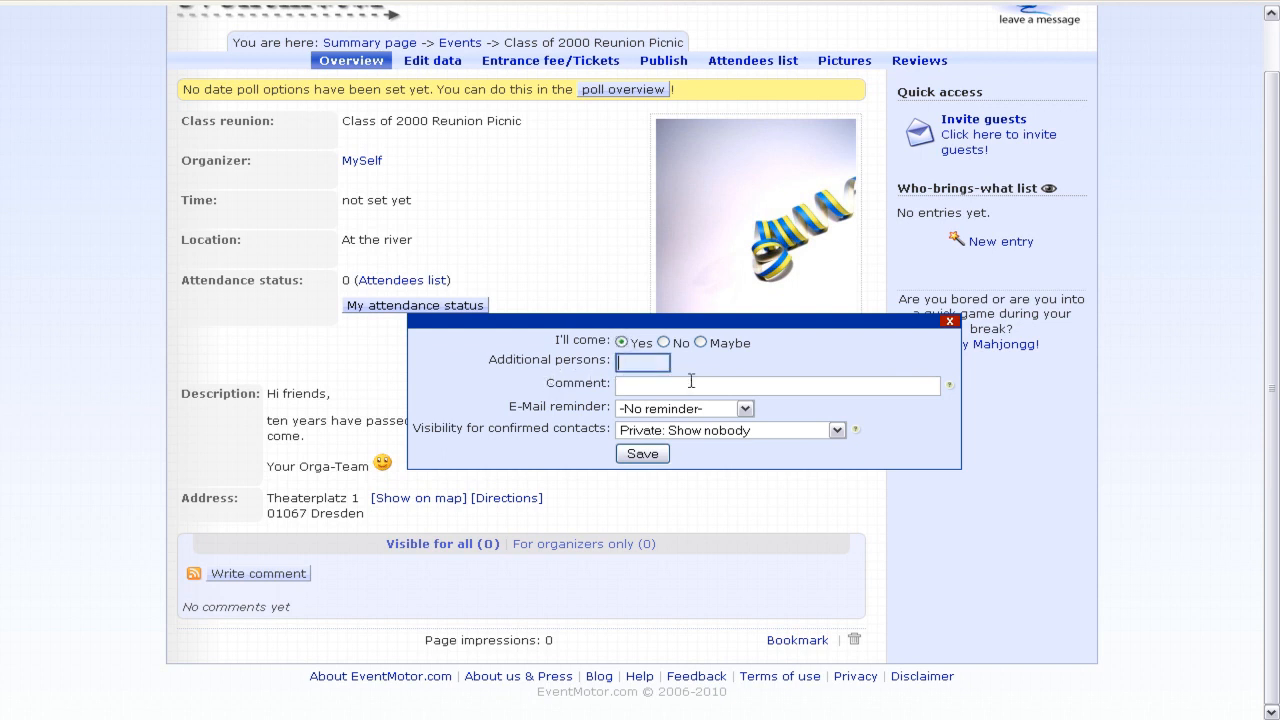
text(1)
click(691, 381)
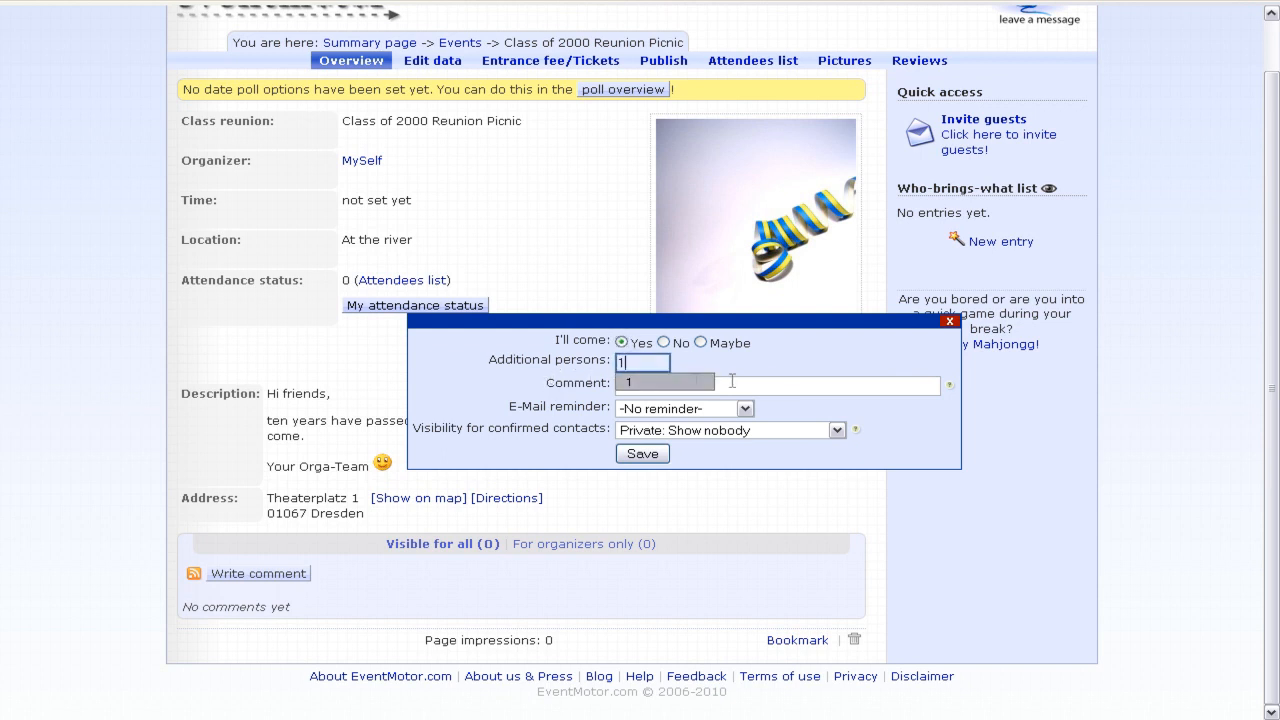
click(800, 385)
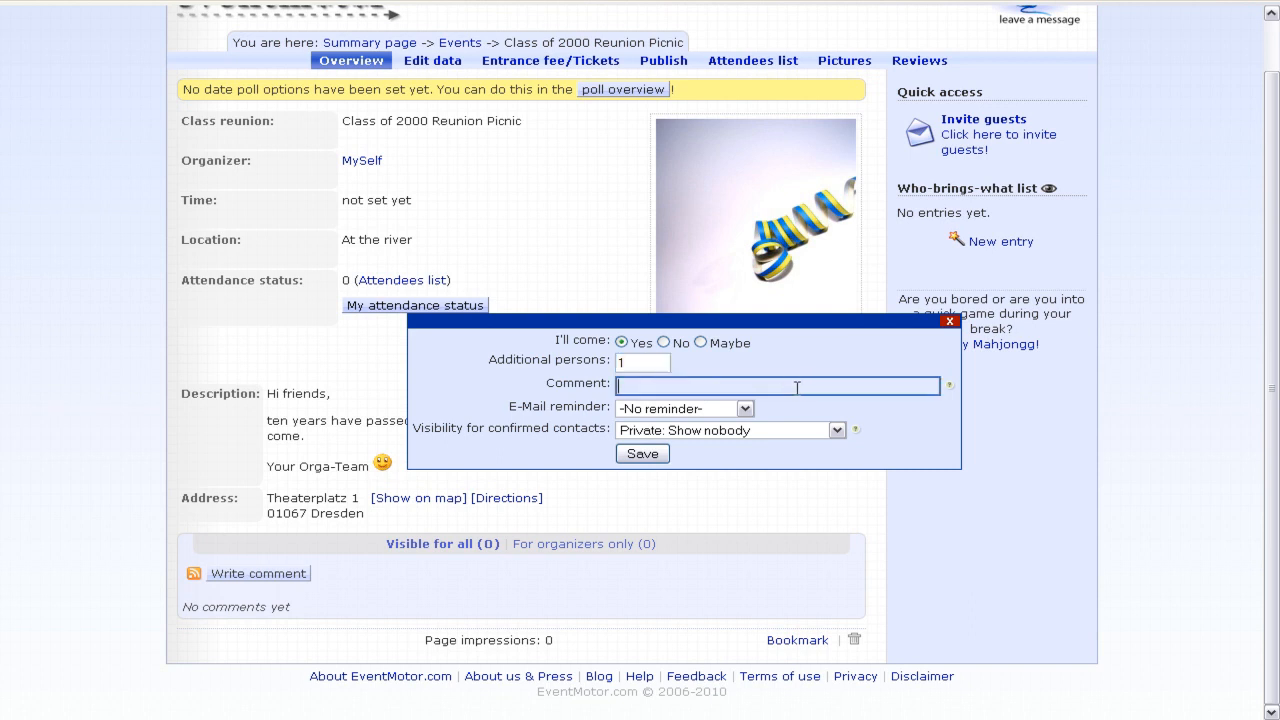
text(exc)
click(797, 405)
- Keep no e-mail reminder, set visibility to 'Public: Show including event name', and save the reply
click(724, 410)
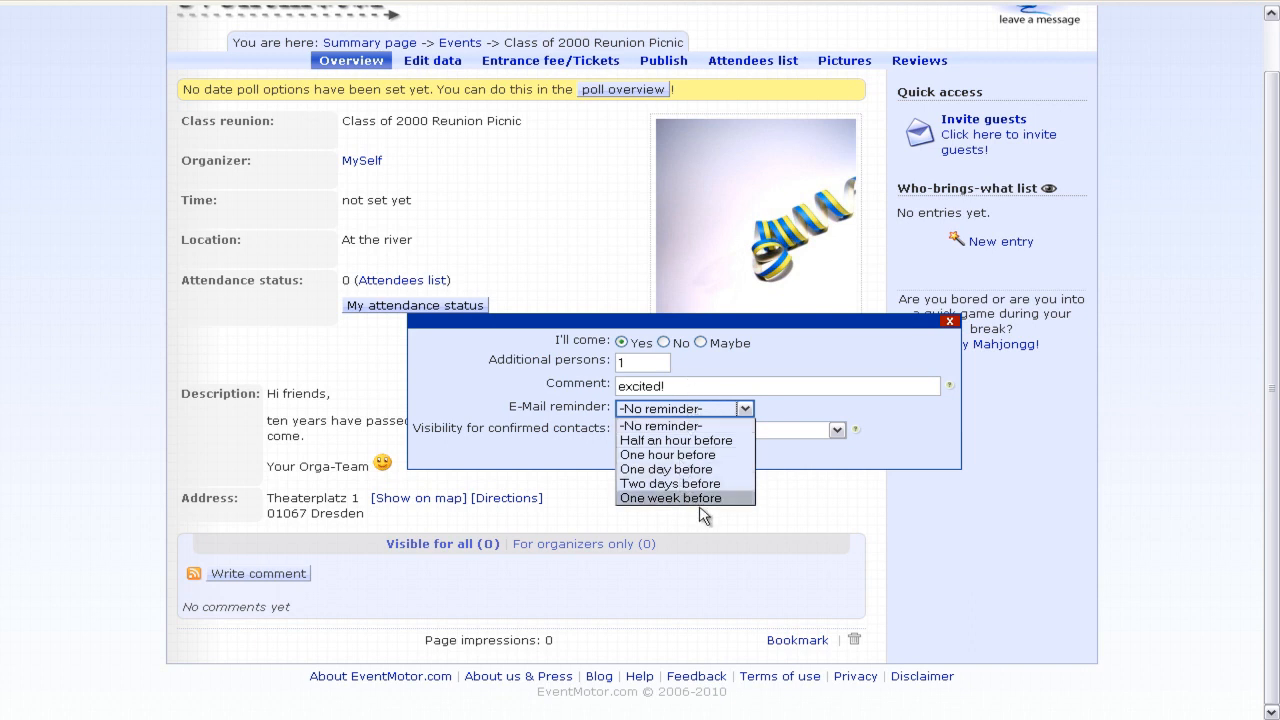
click(748, 407)
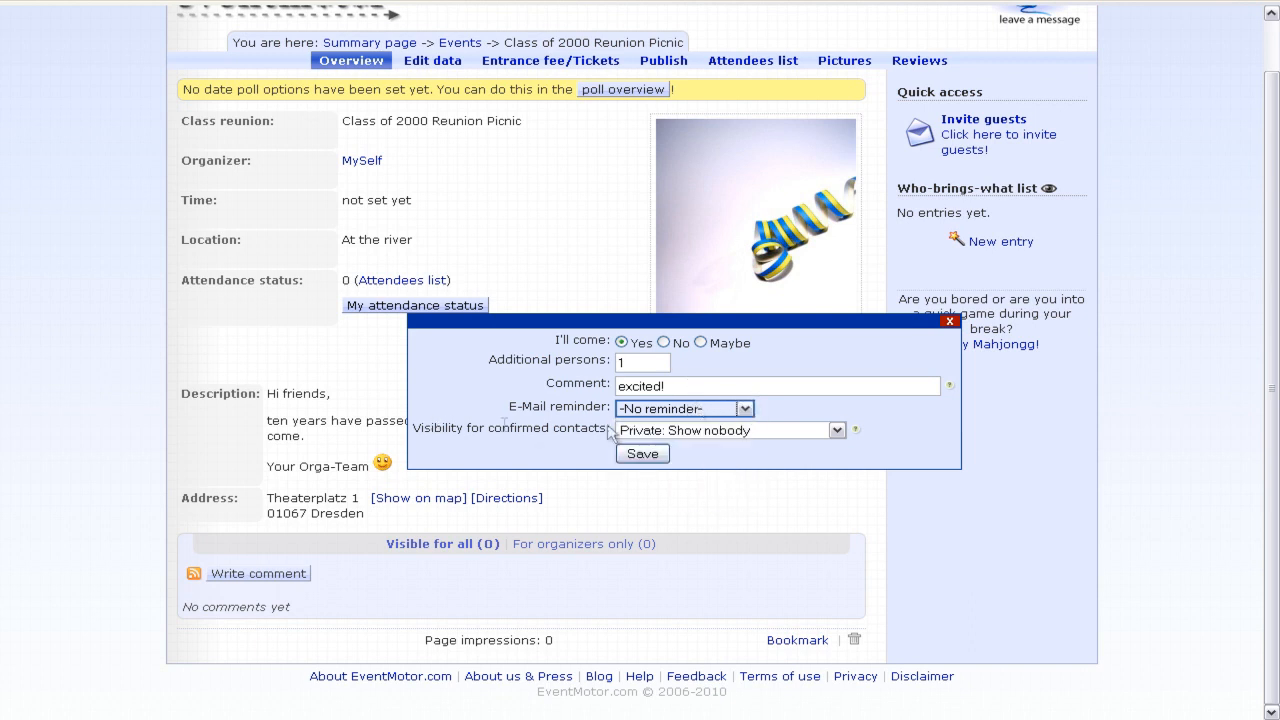
click(790, 431)
click(790, 431)
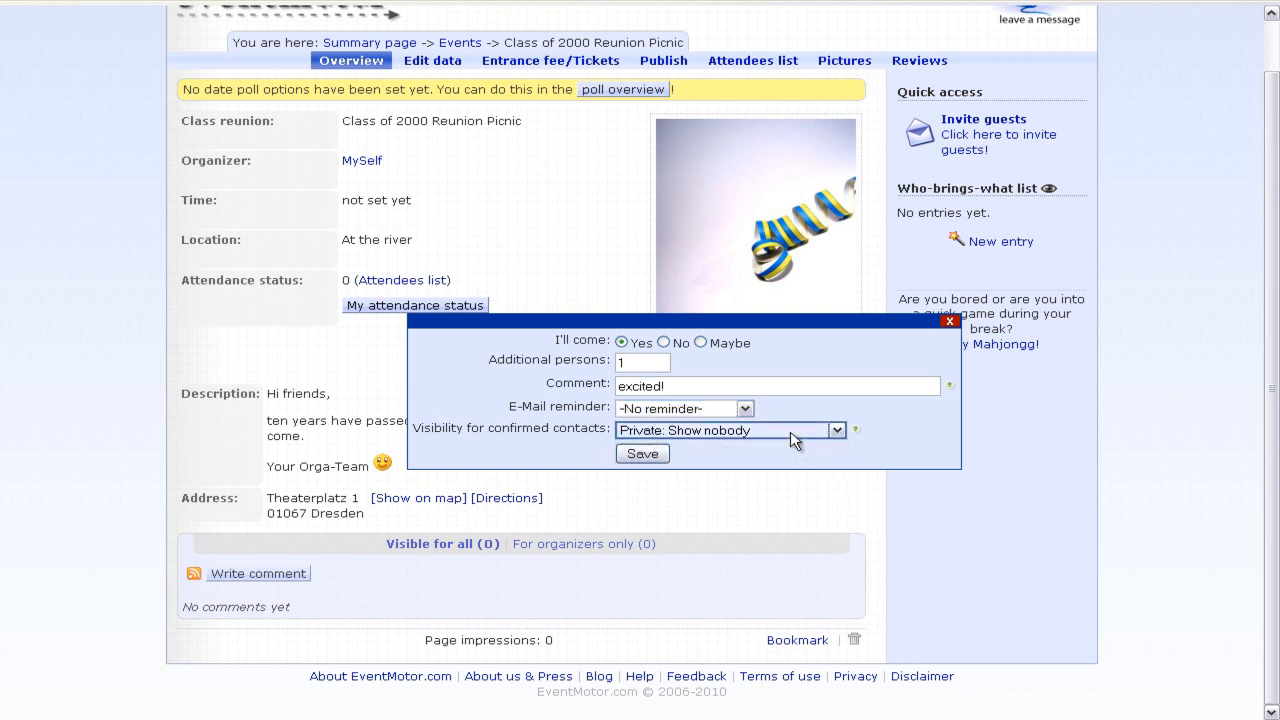
click(790, 432)
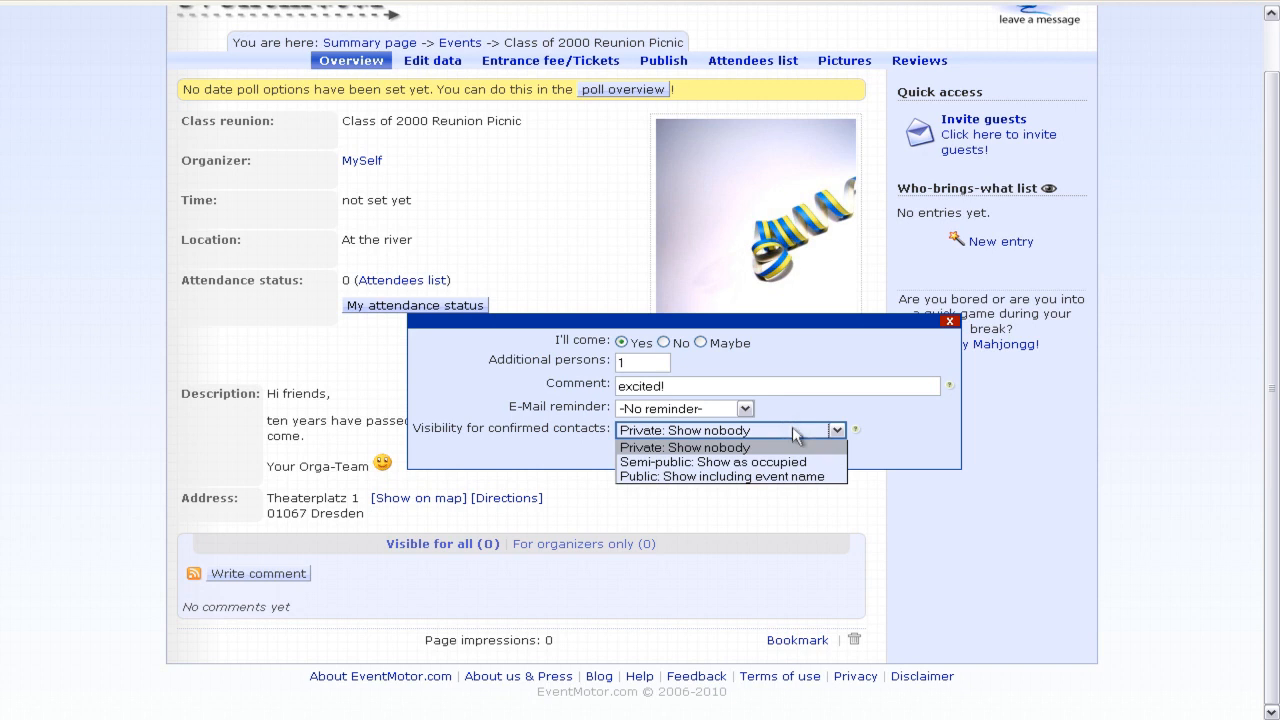
click(833, 473)
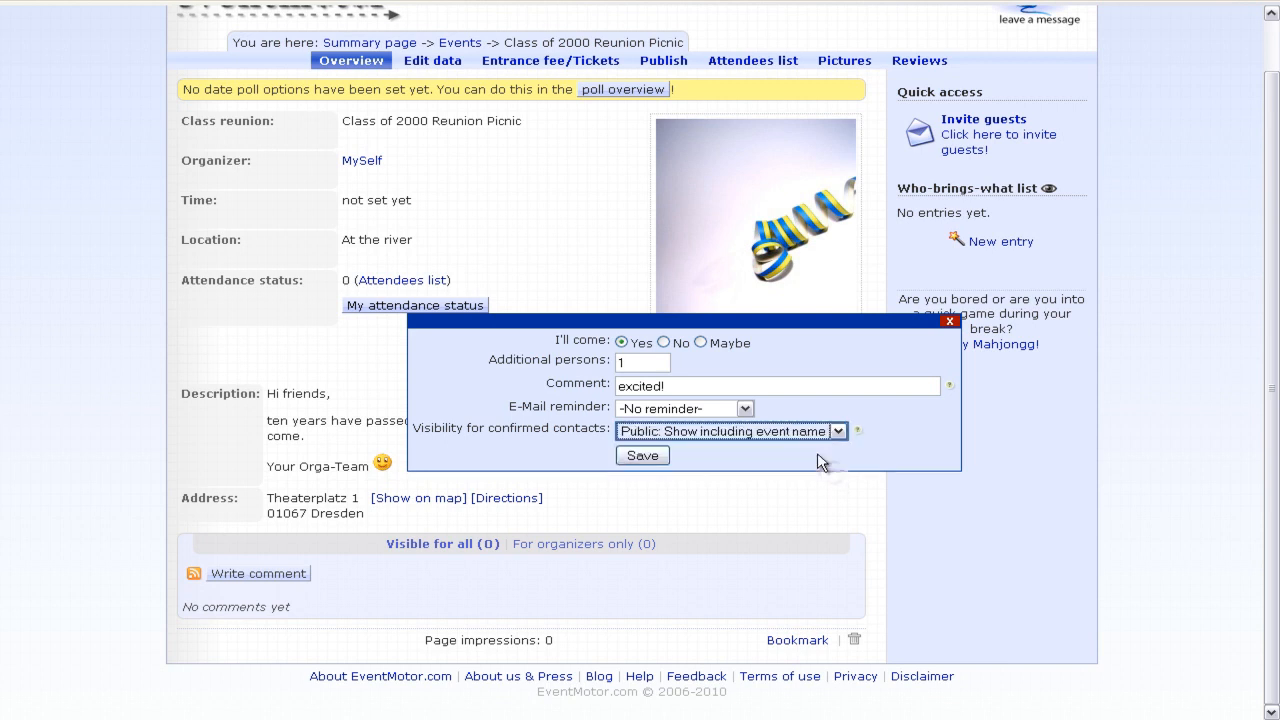
click(821, 453)
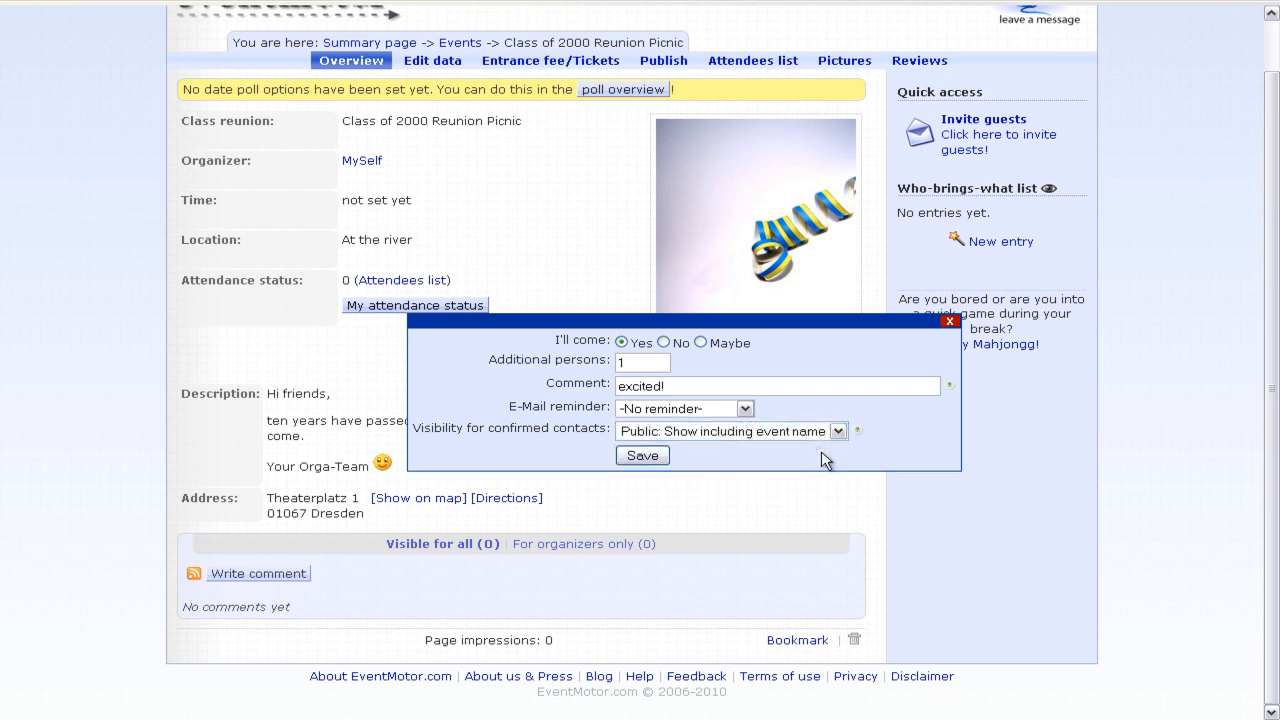
click(650, 458)
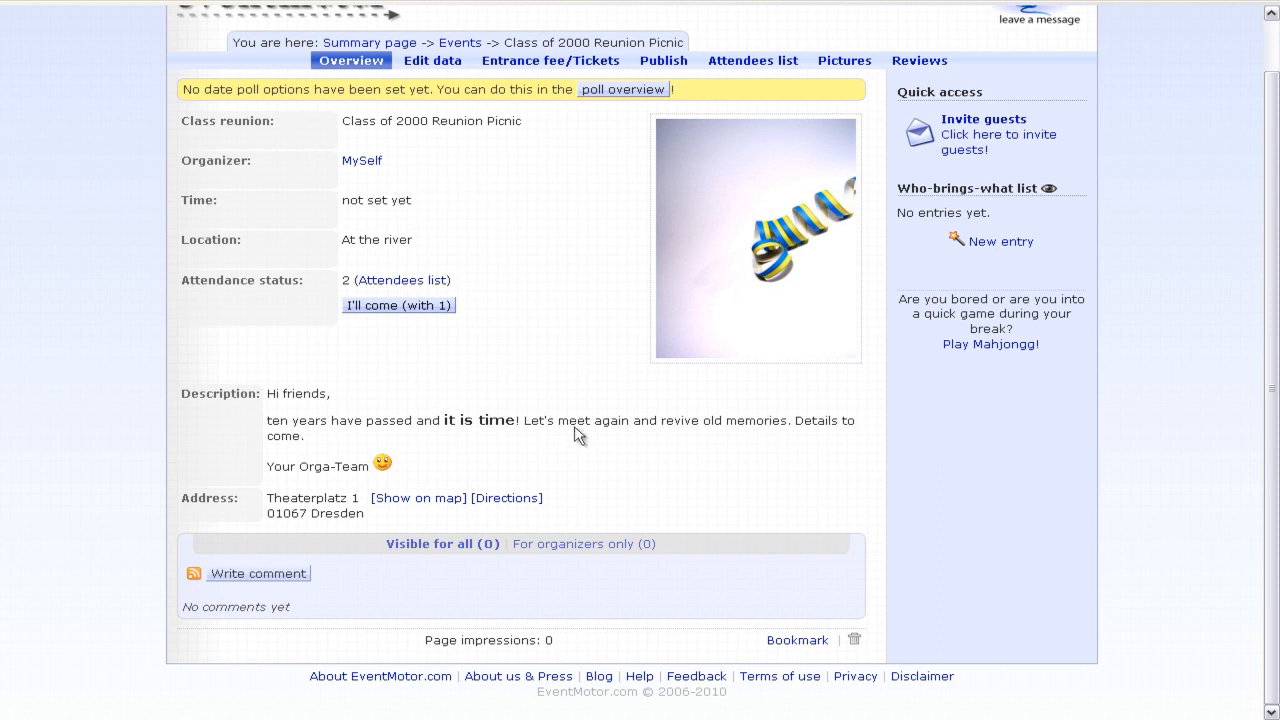
- Open the reunion's date poll via the 'poll overview' link in the yellow banner
drag(404, 640, 558, 650)
scroll(555, 206, up, 1)
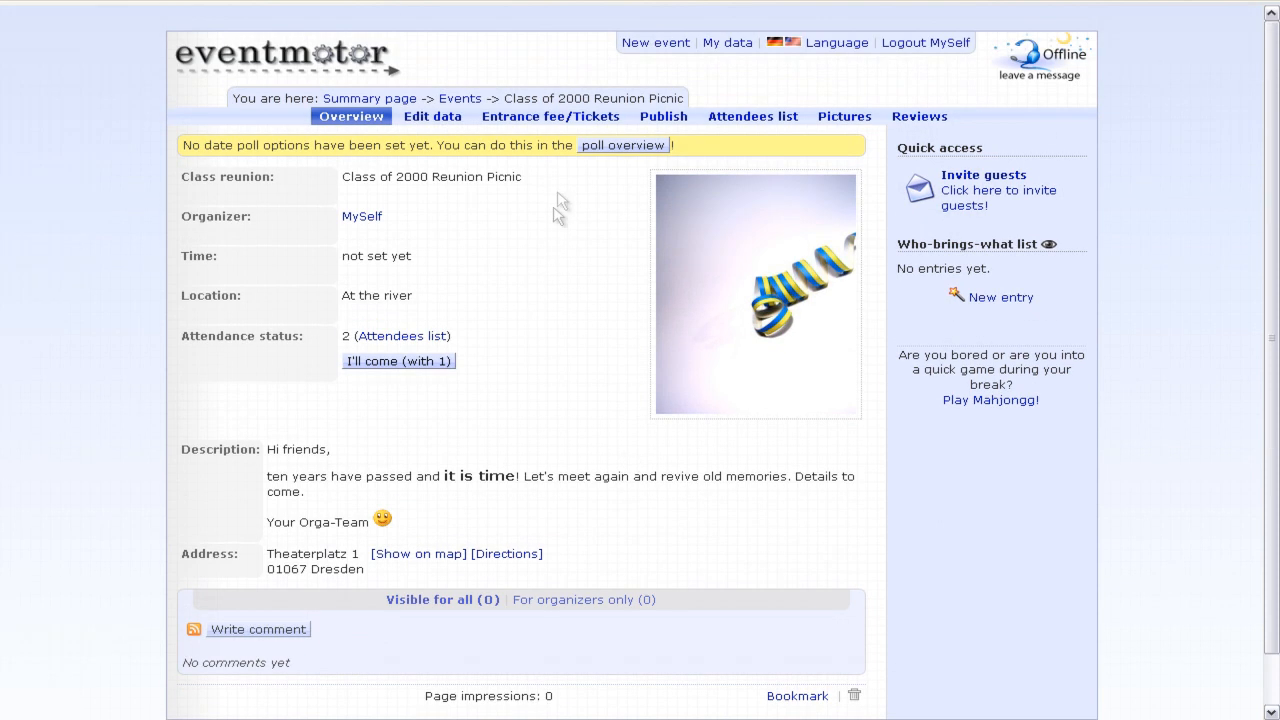
click(604, 148)
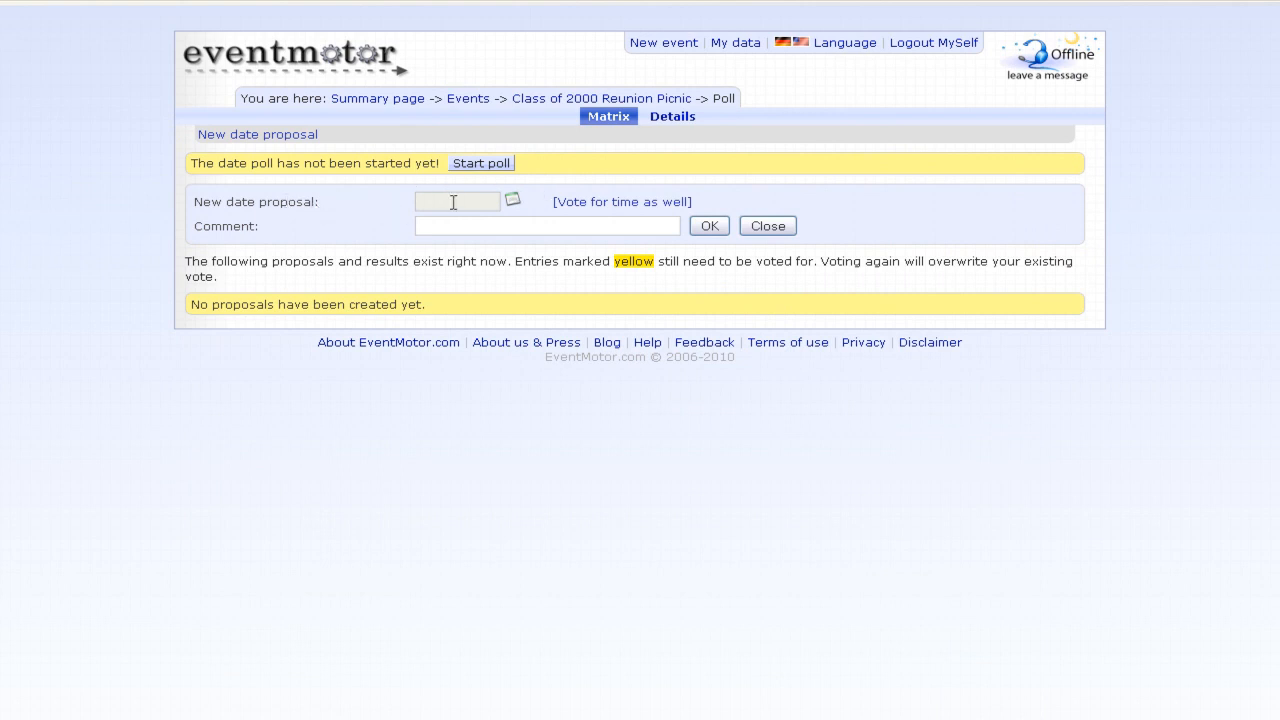
- Add Thursday 23 December 2010, without a time, as a new date proposal
click(635, 204)
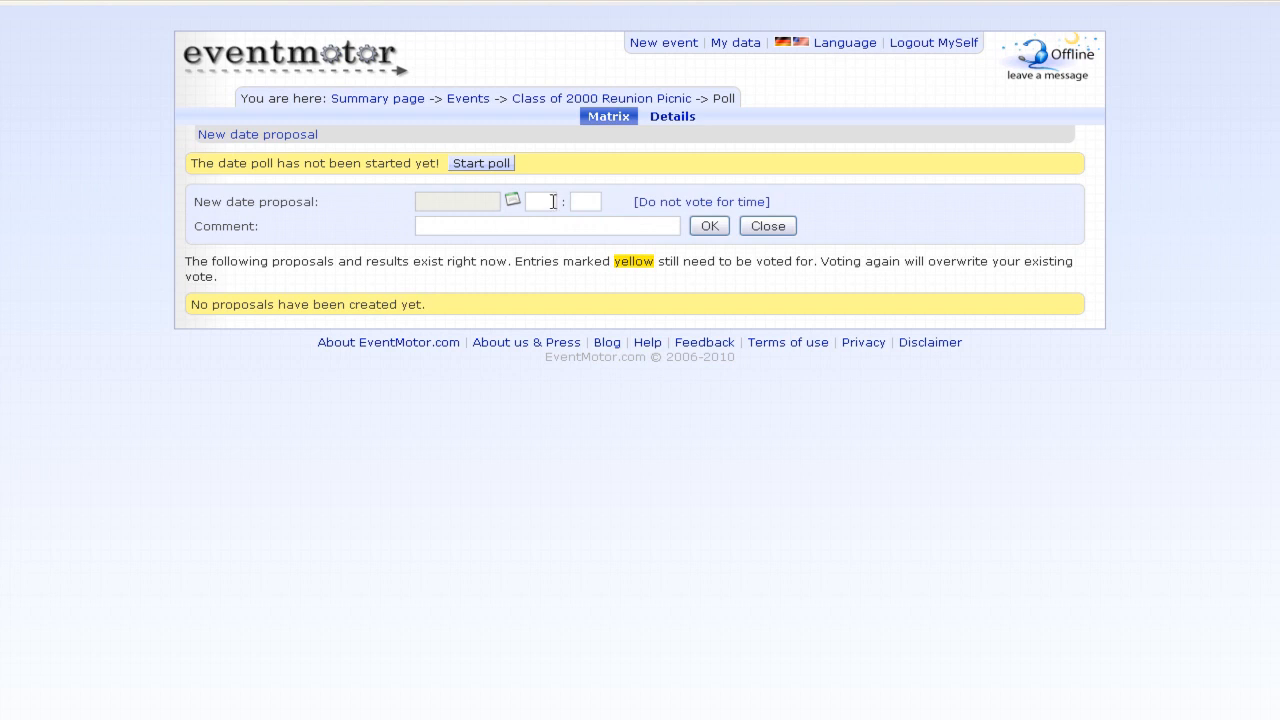
click(643, 206)
click(514, 200)
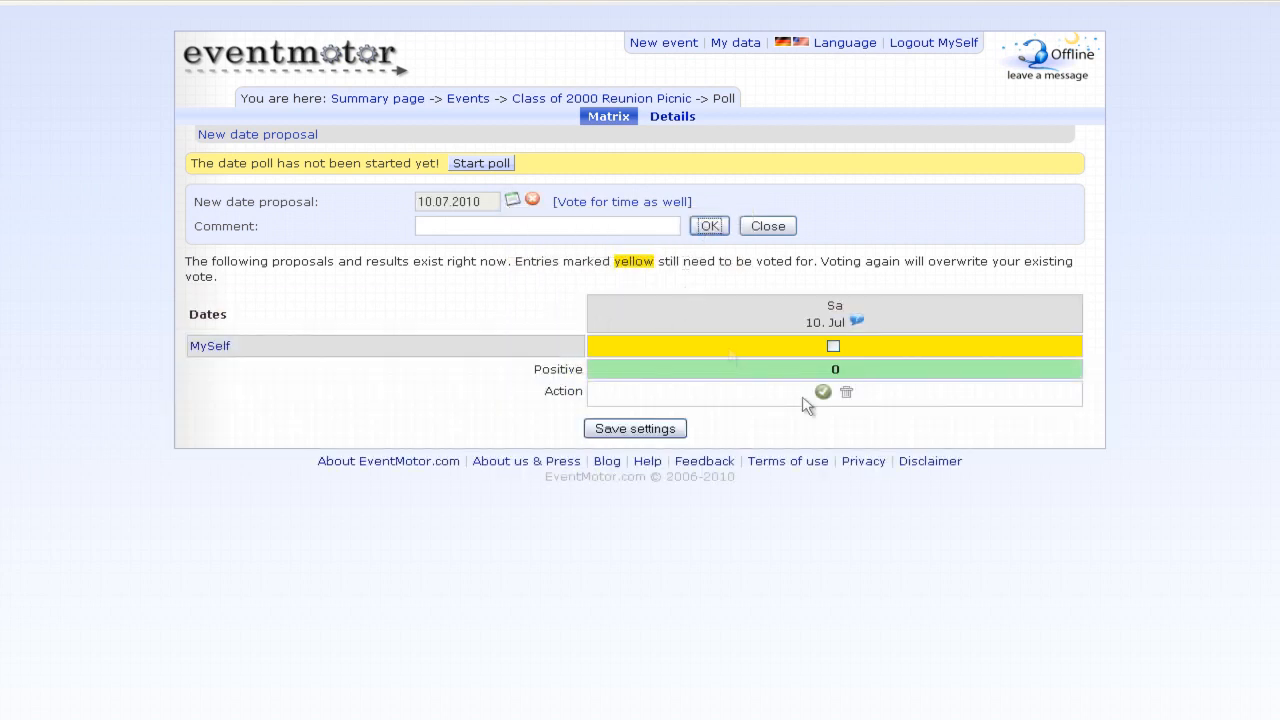
click(516, 200)
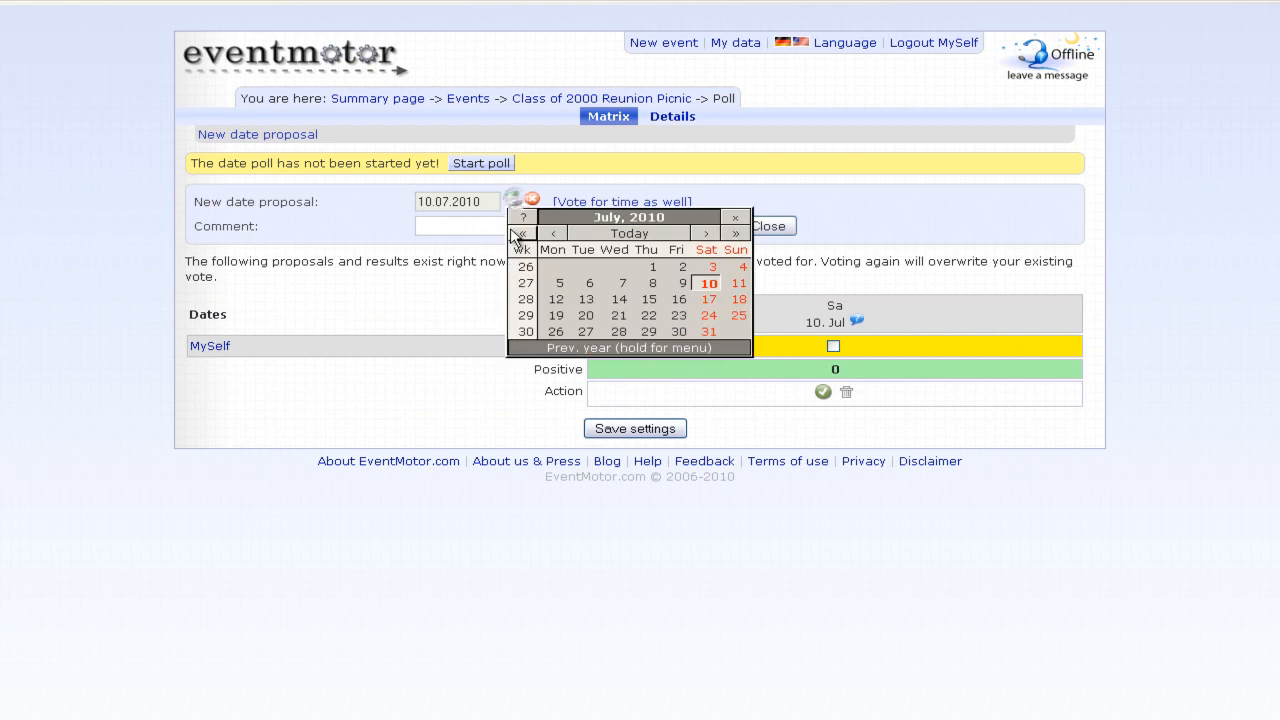
click(709, 233)
click(709, 233)
click(709, 233)
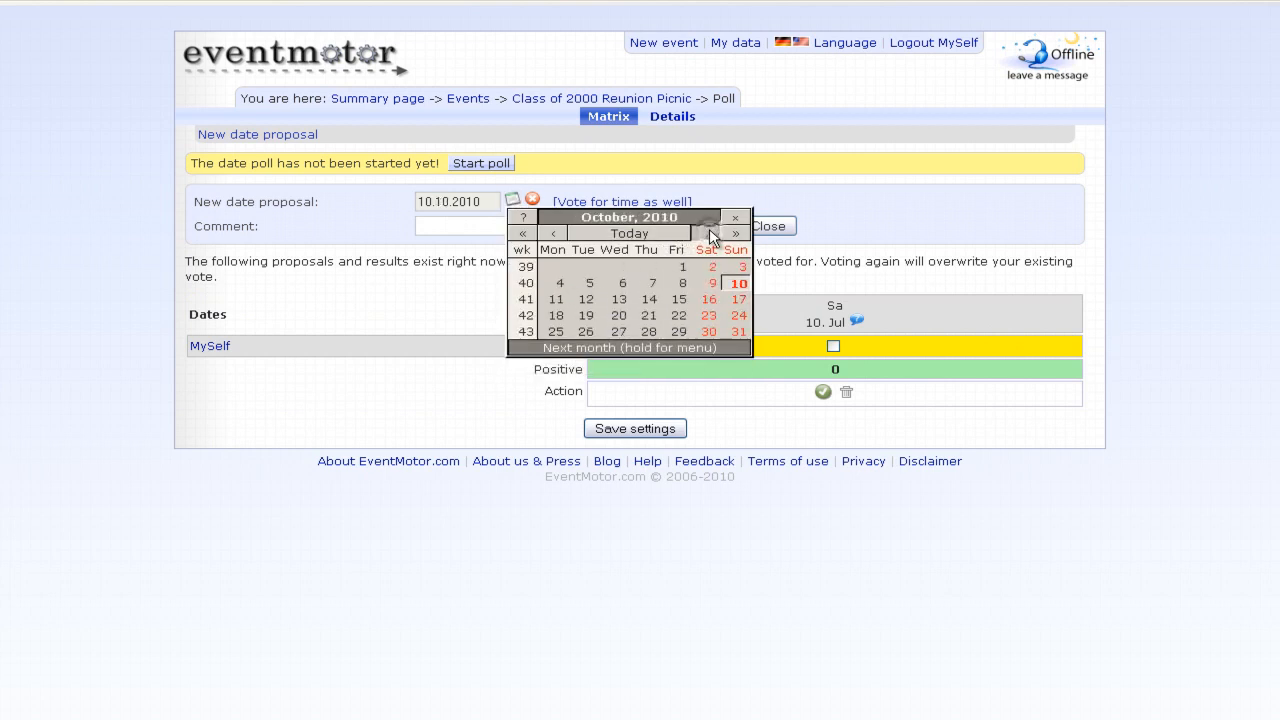
click(709, 233)
click(709, 233)
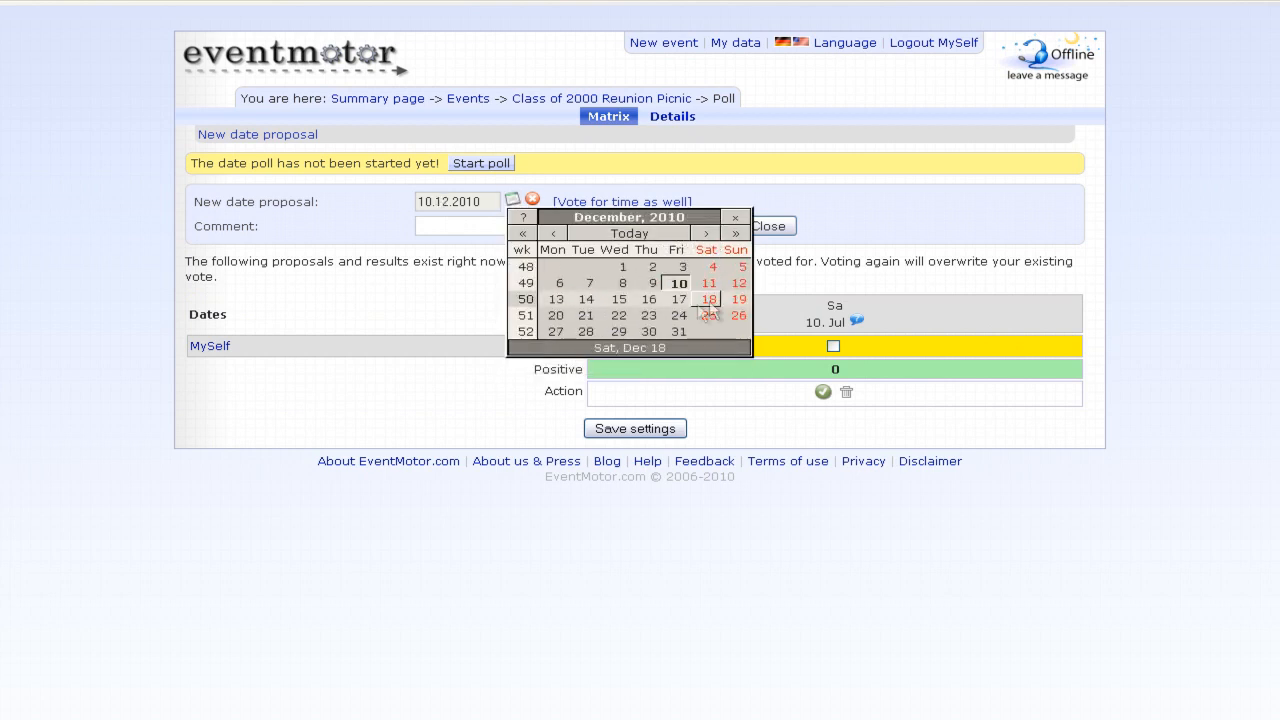
click(649, 315)
click(709, 226)
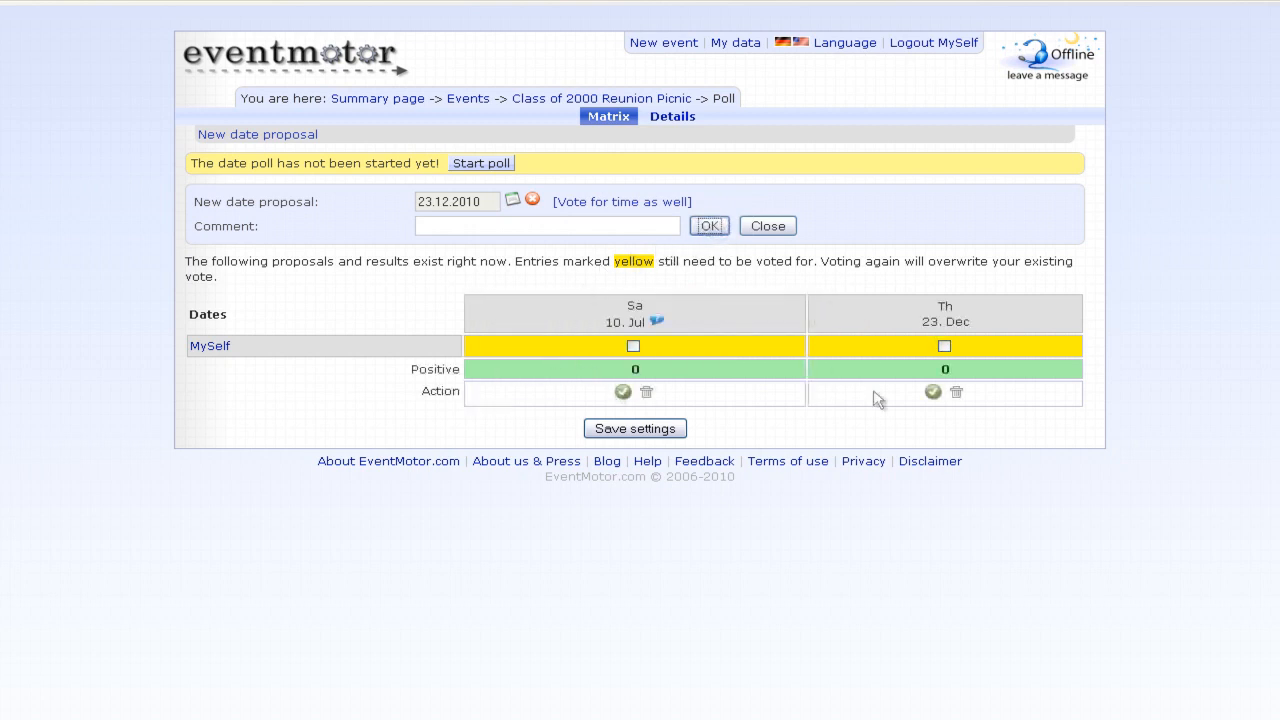
- Tick yes votes for both the 10 July and 23 December dates
mouse_move(658, 322)
click(633, 346)
click(944, 346)
- Save the yes votes on both proposed dates
click(641, 428)
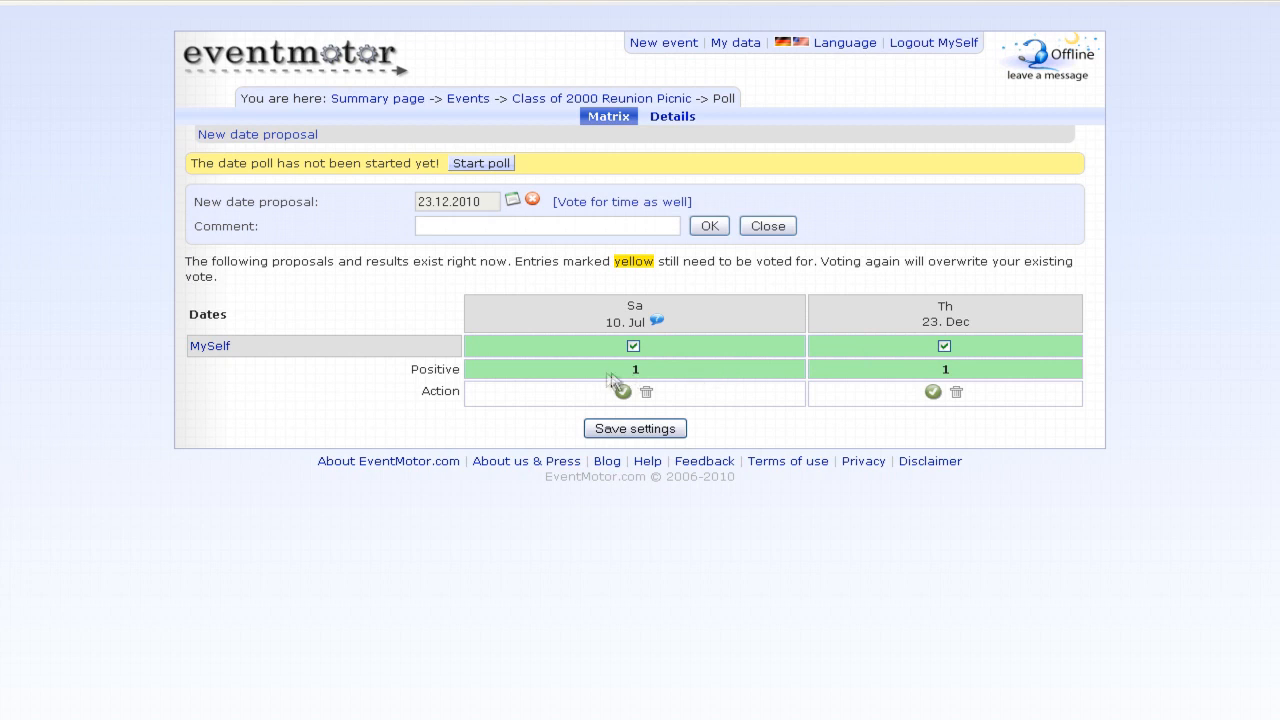
drag(607, 371, 668, 378)
click(667, 377)
- Close the new date proposal form and switch to the poll's Details view
mouse_move(628, 314)
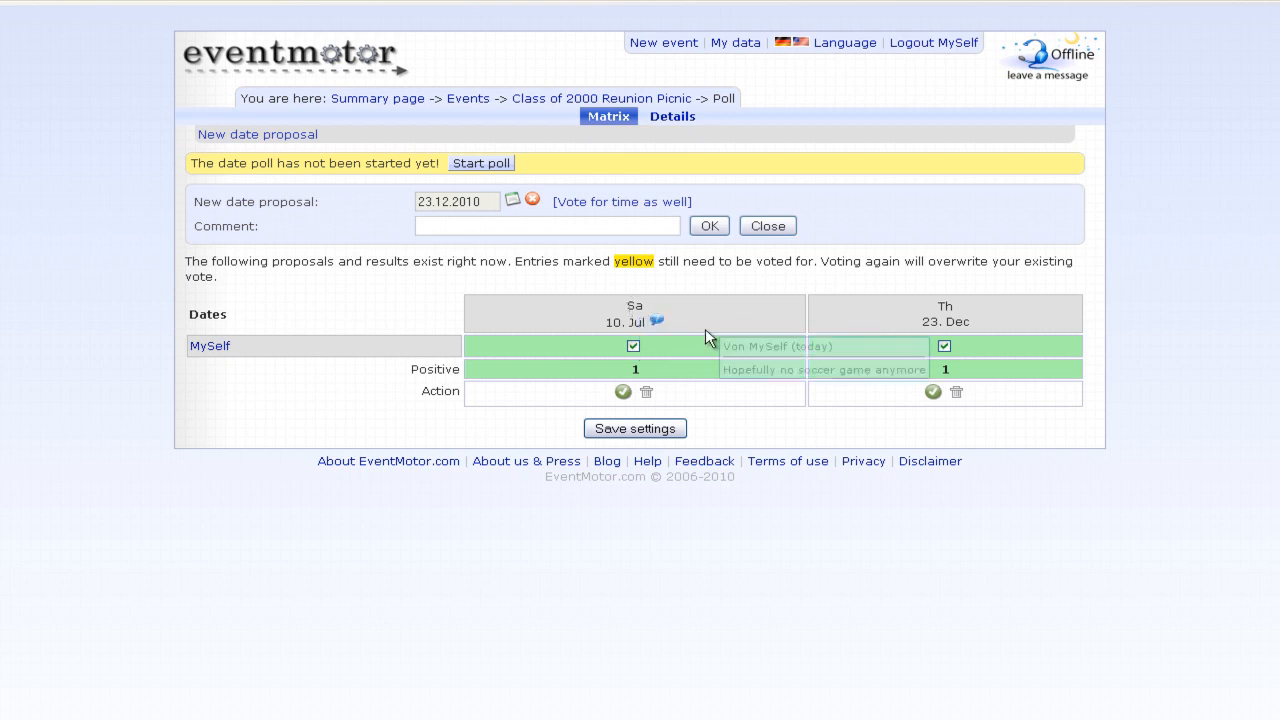
click(767, 227)
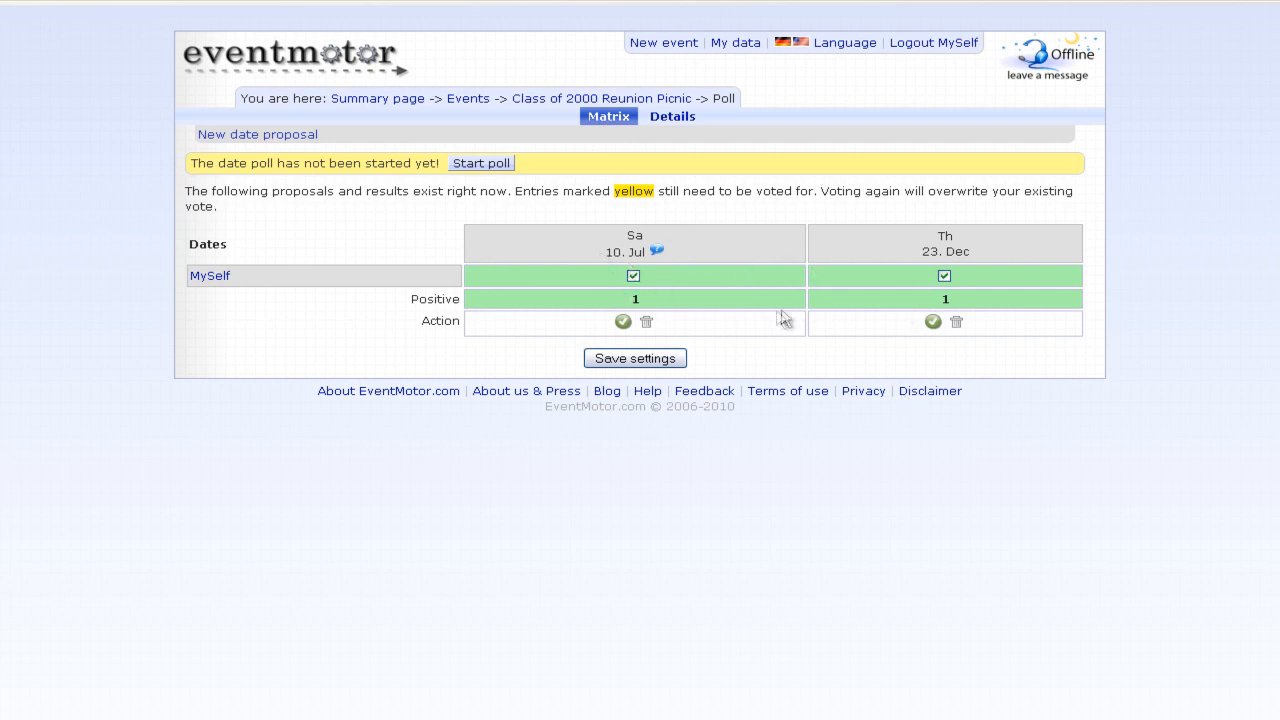
click(670, 118)
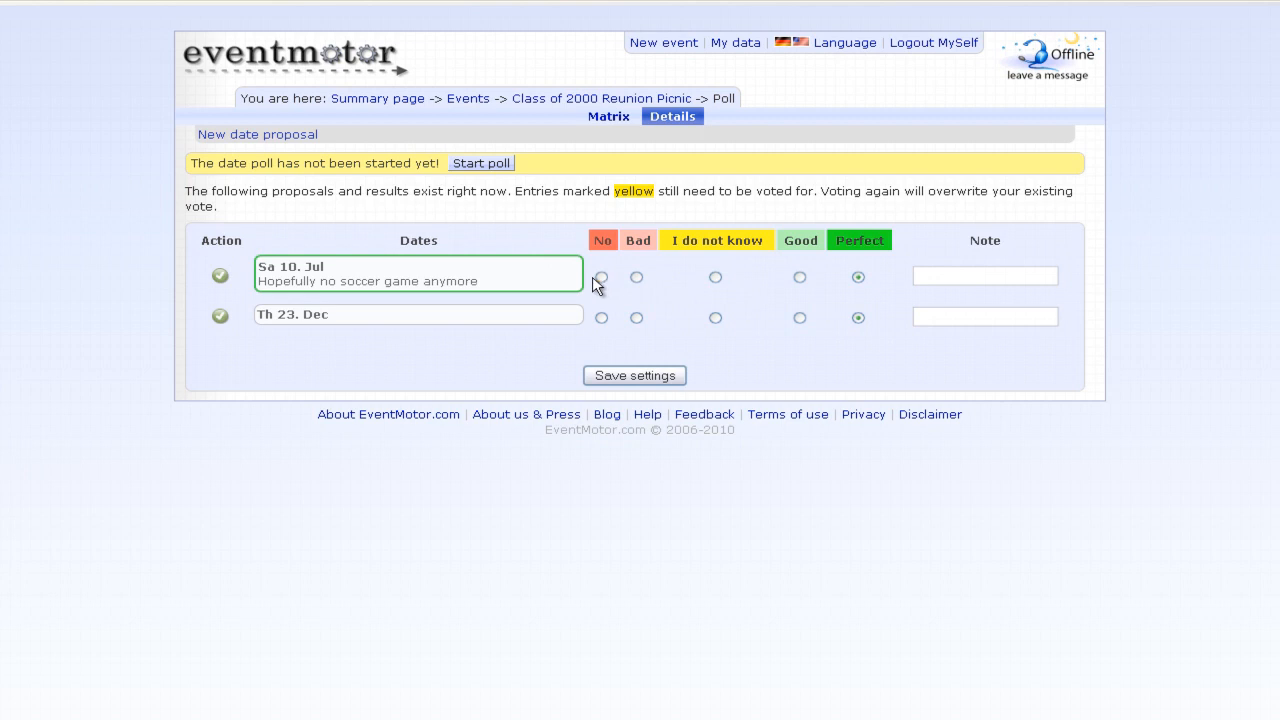
mouse_move(480, 279)
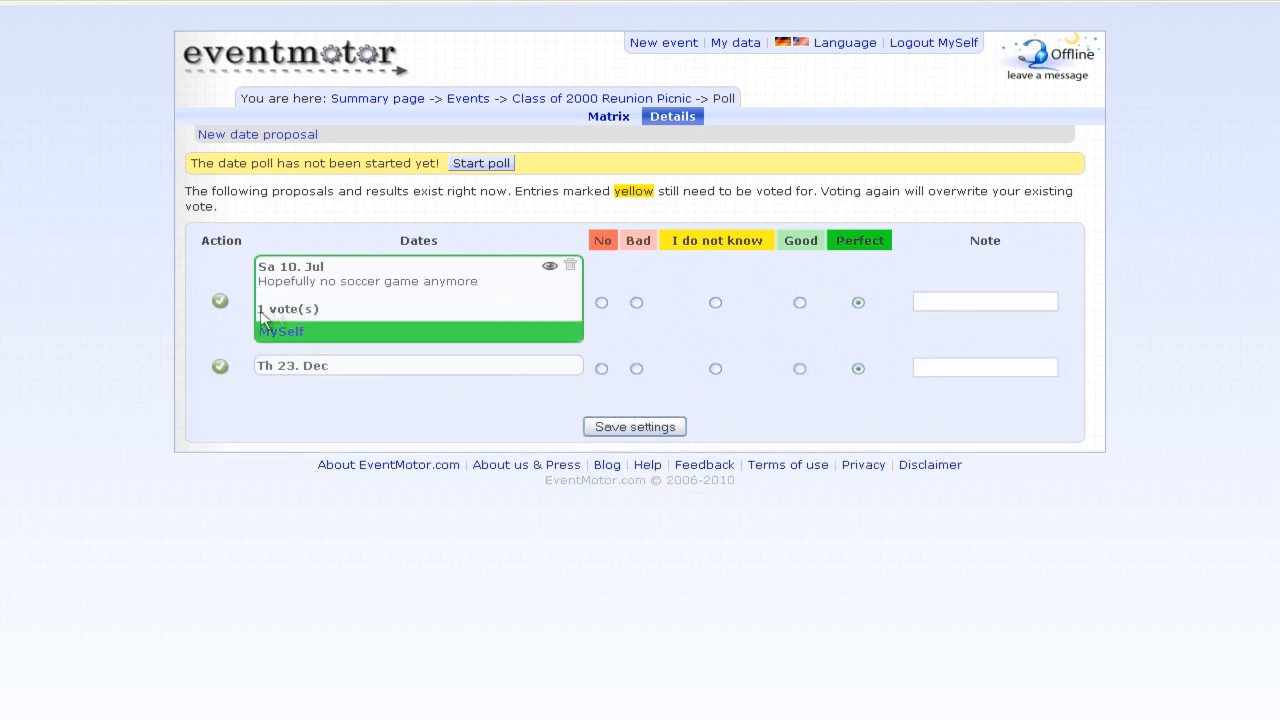
mouse_move(448, 316)
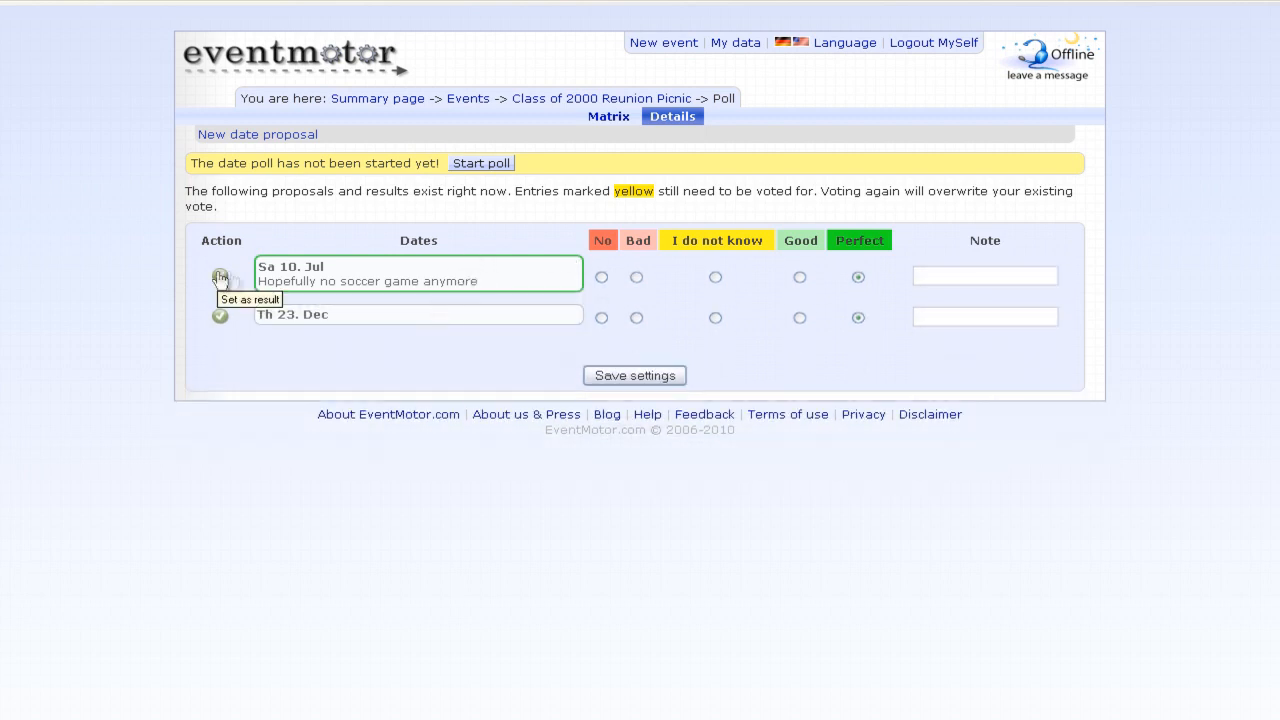
- Start the date poll, confirm it for all attendees, and return to the reunion event page
mouse_move(537, 288)
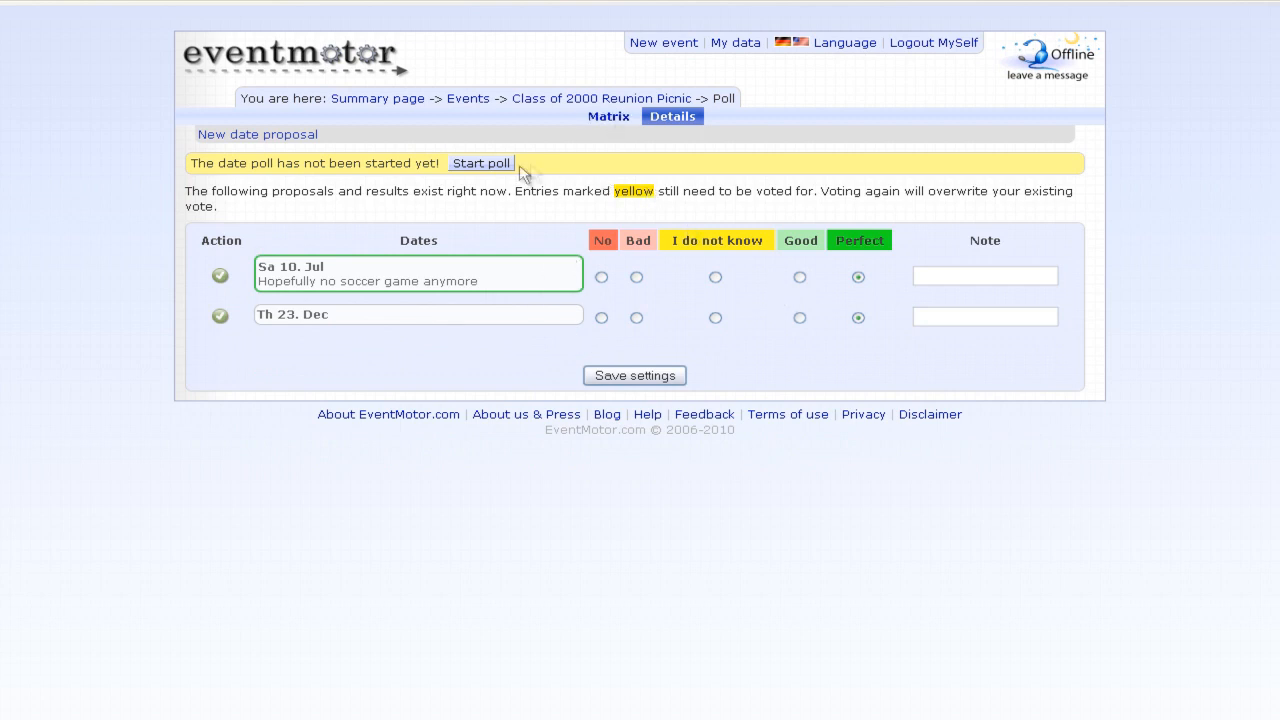
click(489, 168)
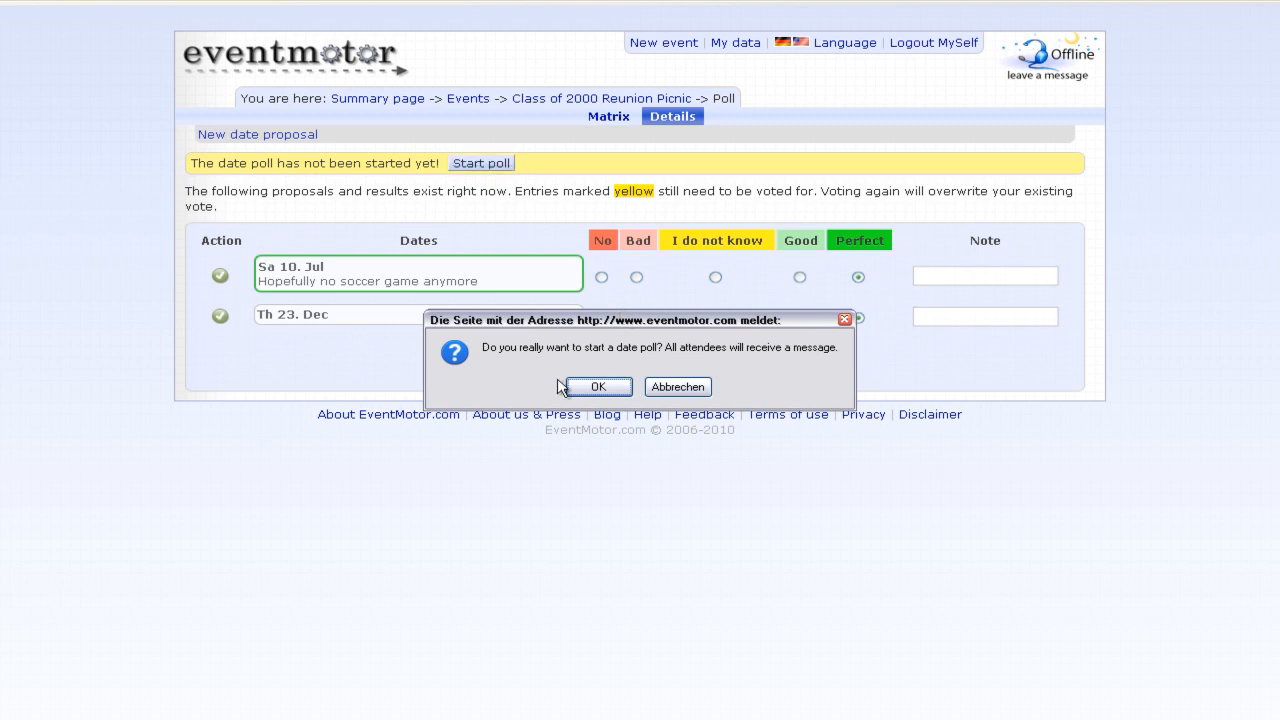
click(592, 388)
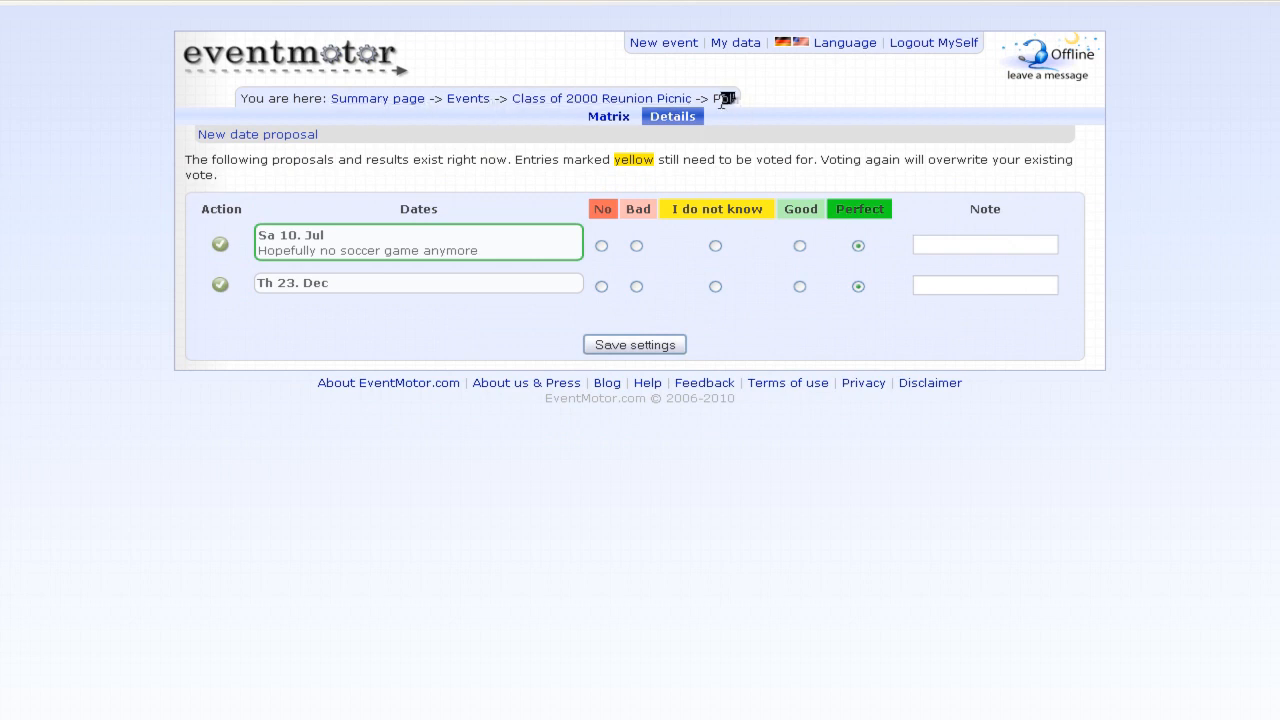
click(618, 100)
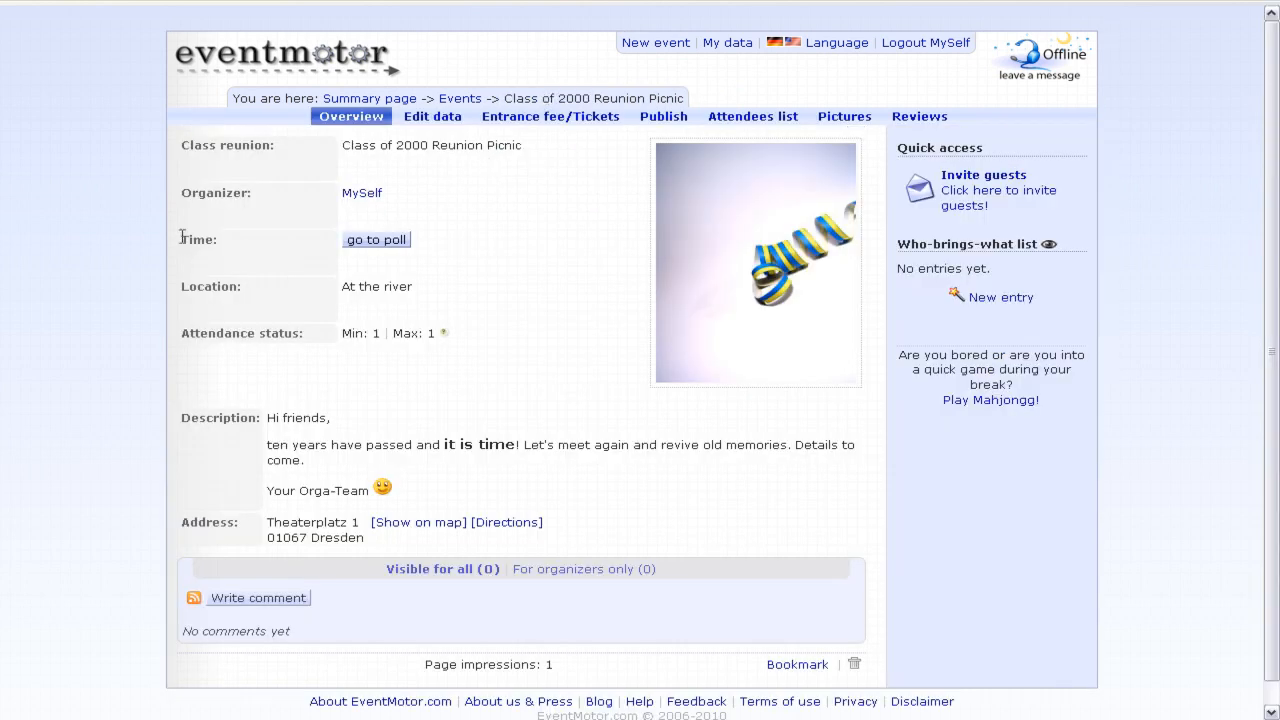
- Return via the 'Class of 2000 Reunion Picnic' breadcrumb and open the Edit data tab
click(376, 241)
mouse_move(344, 334)
mouse_down()
mouse_move(466, 340)
mouse_move(347, 340)
mouse_up()
click(365, 340)
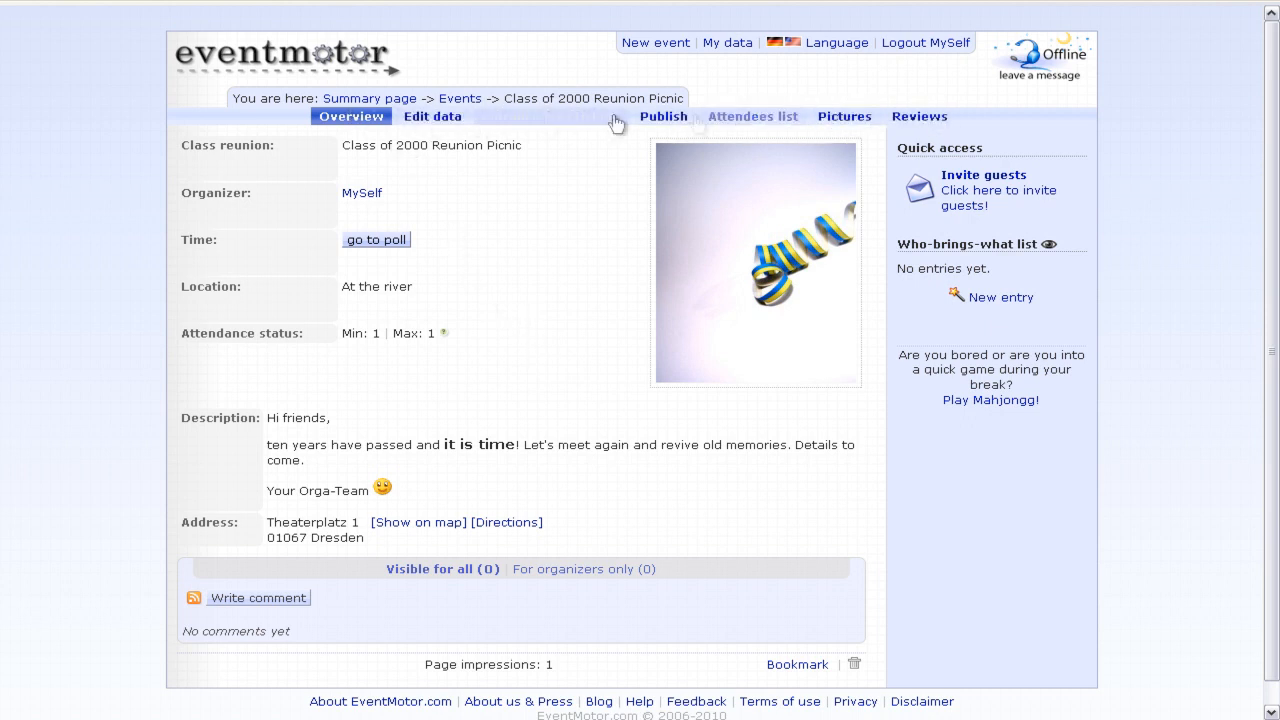
click(459, 125)
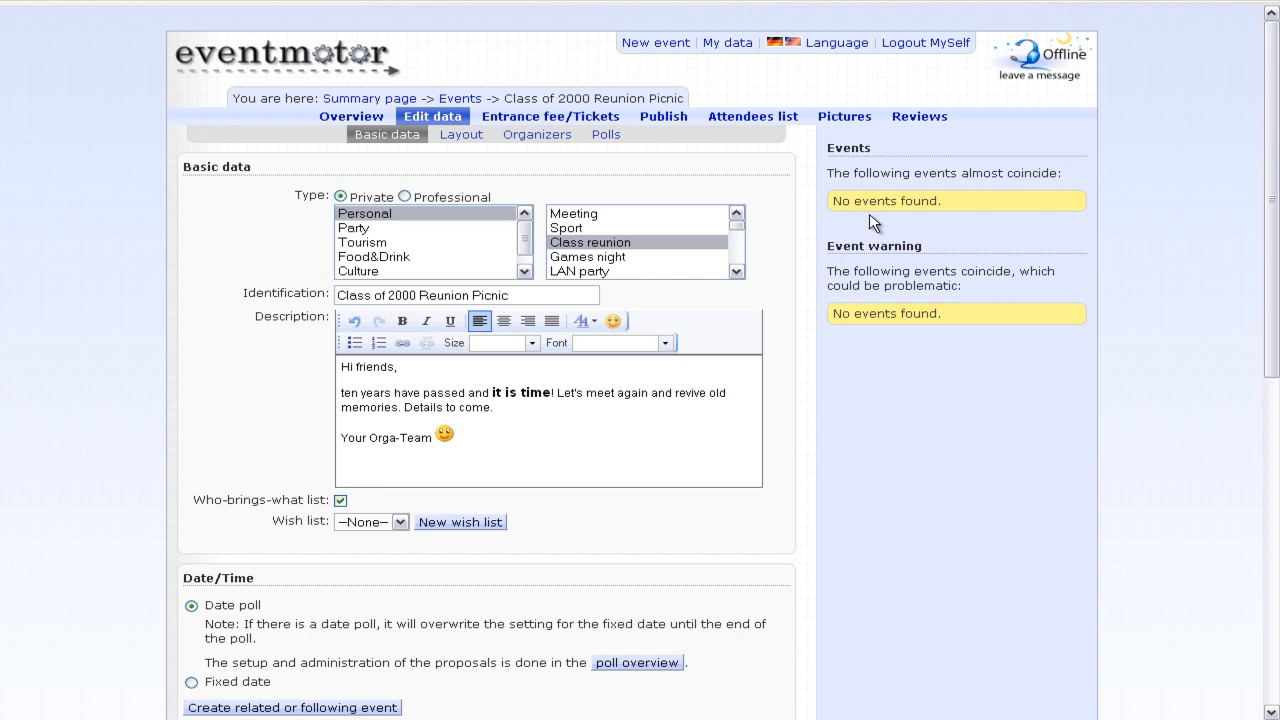
- Expand then collapse the 'Create related or following event' form, and return to the page top
scroll(216, 326, down, 5)
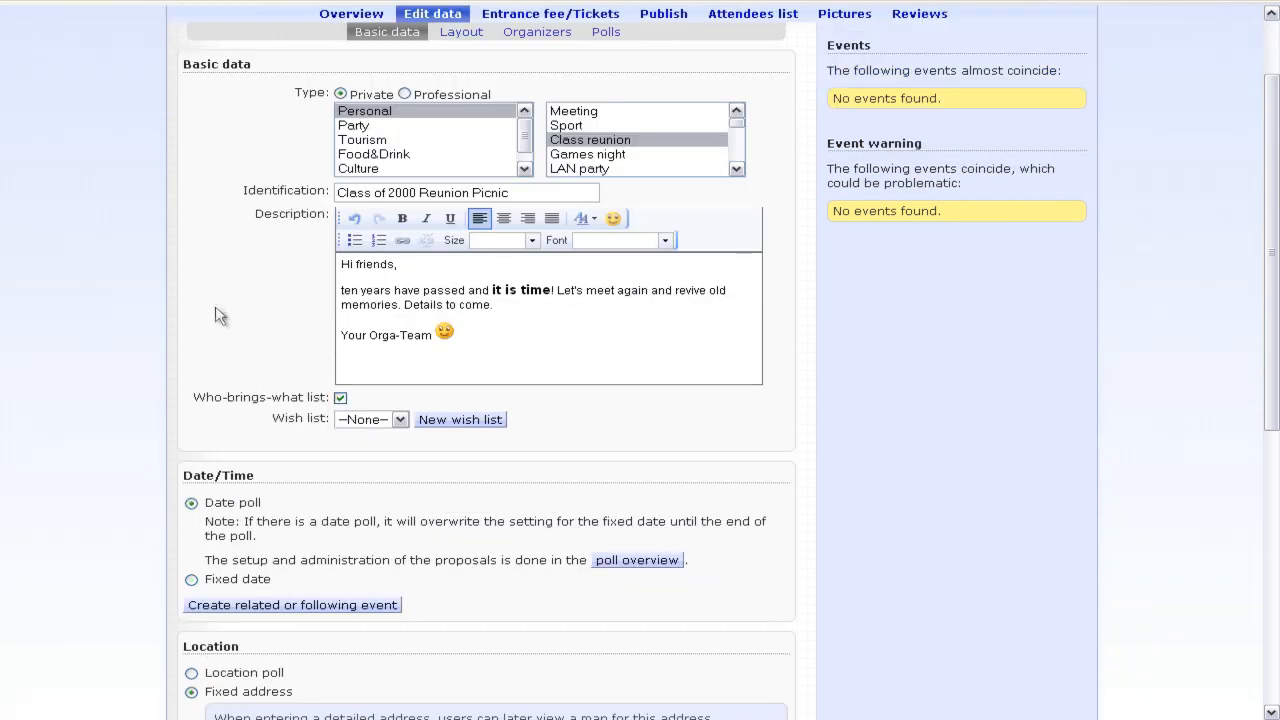
scroll(160, 292, down, 3)
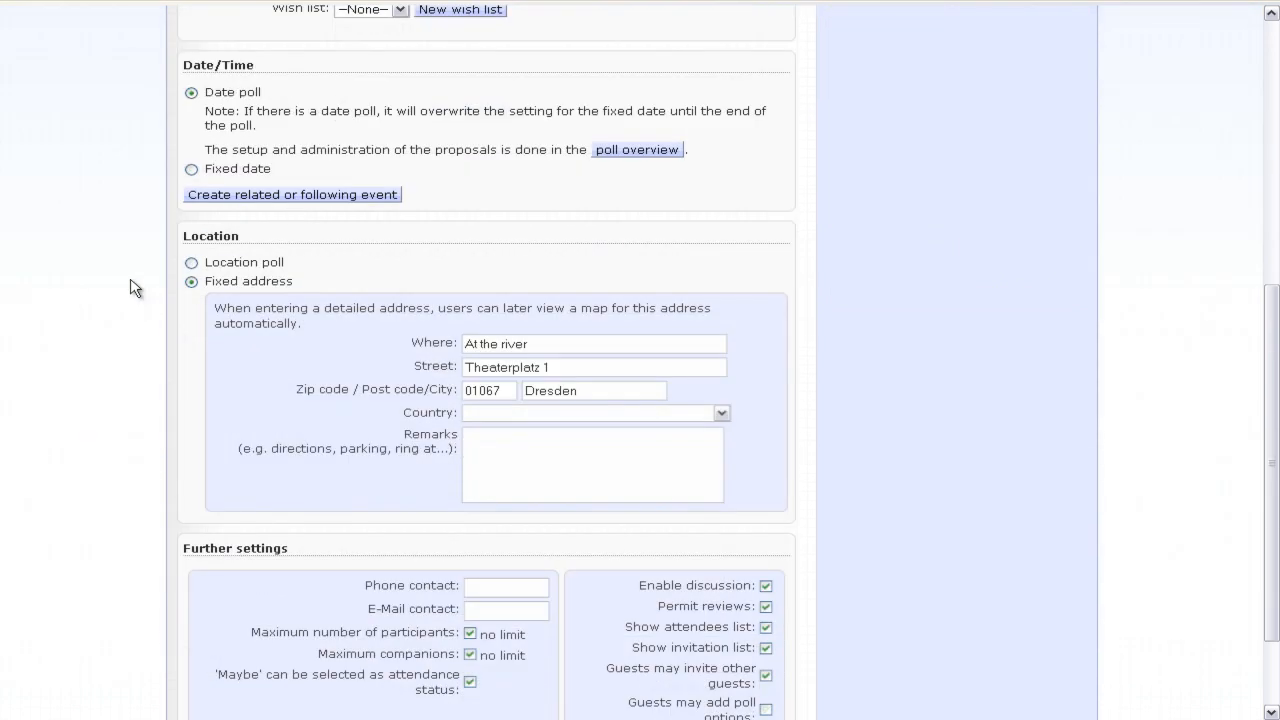
scroll(131, 284, up, 1)
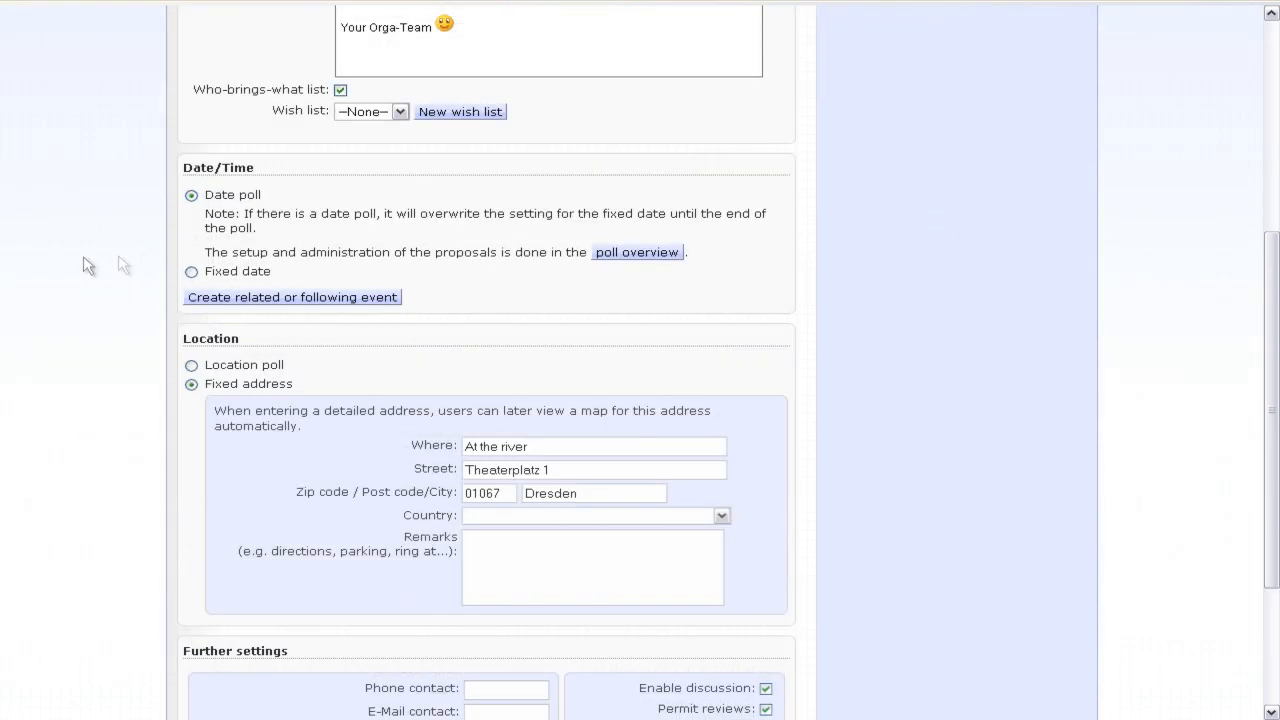
click(309, 303)
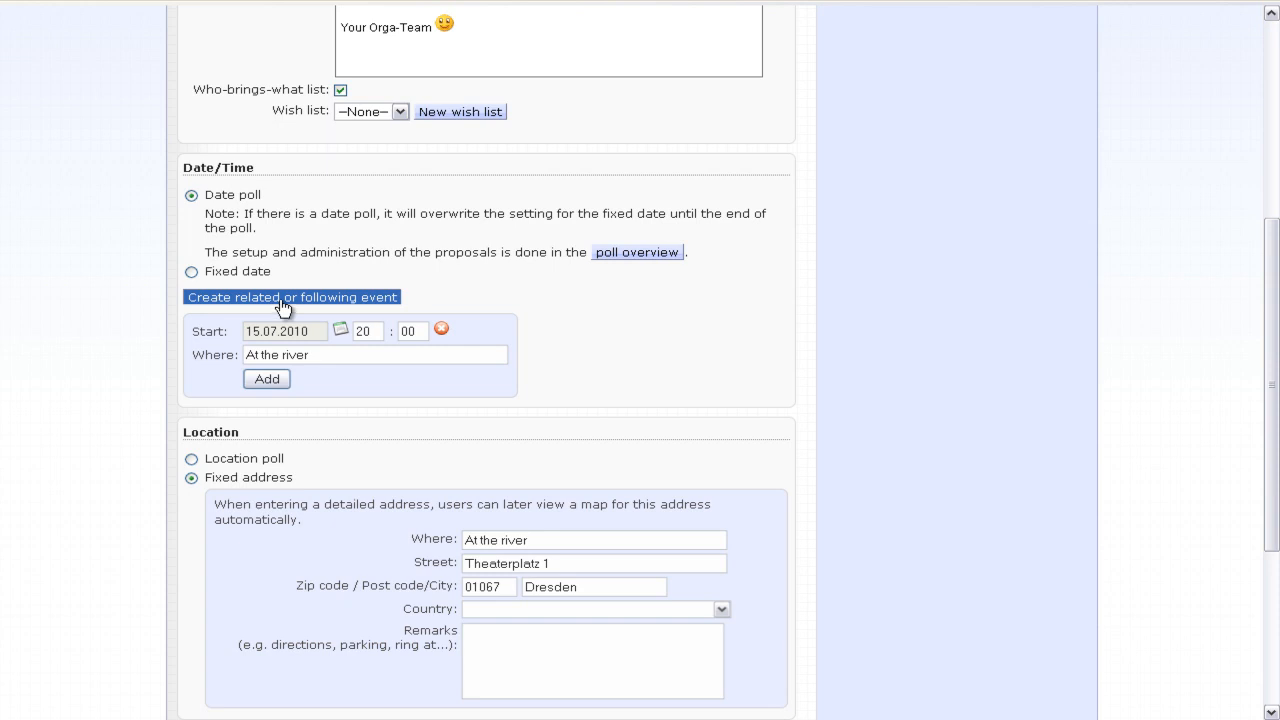
click(283, 305)
scroll(251, 209, up, 4)
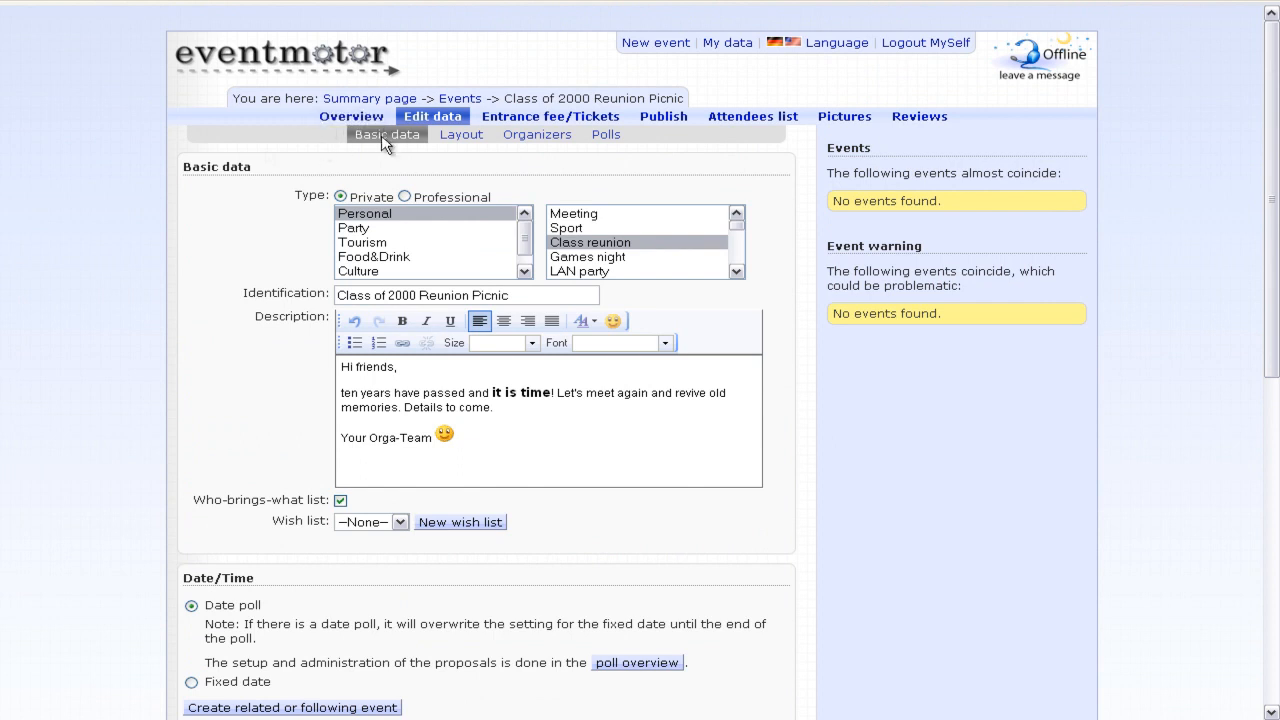
- In the Layout settings, browse the Party and Tourism picture categories, then return to Personal
click(468, 133)
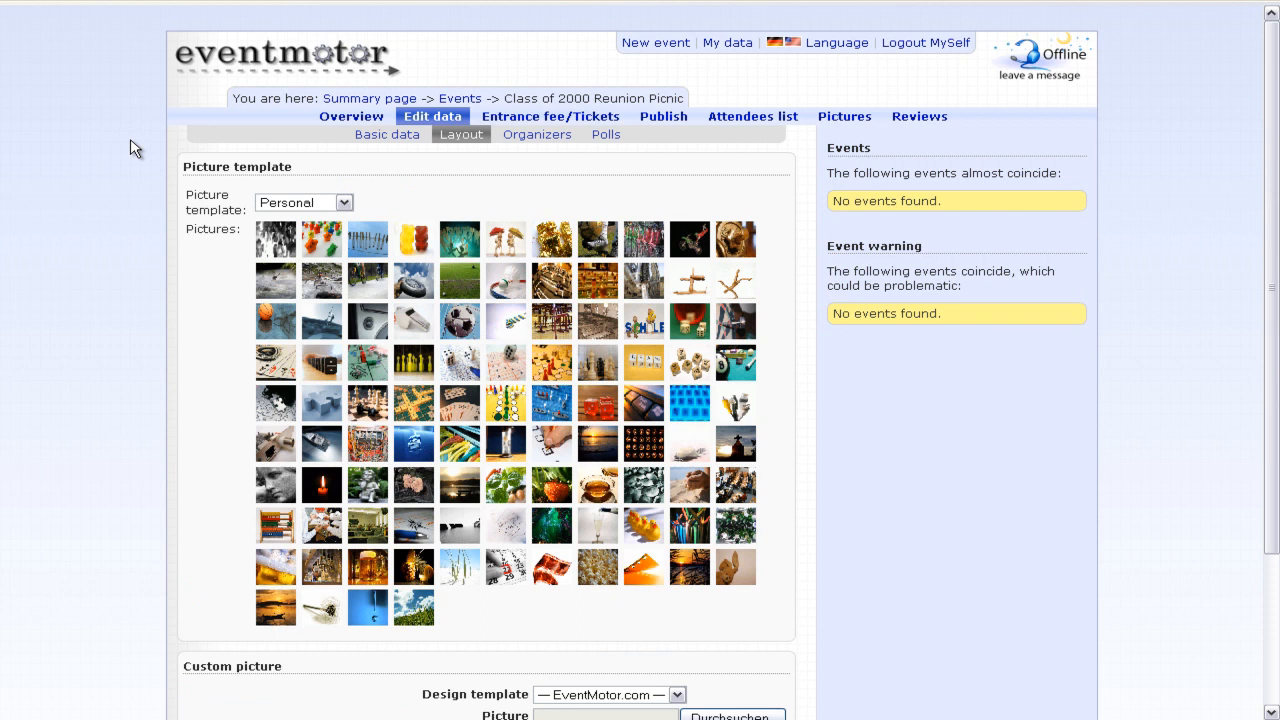
click(318, 202)
click(310, 233)
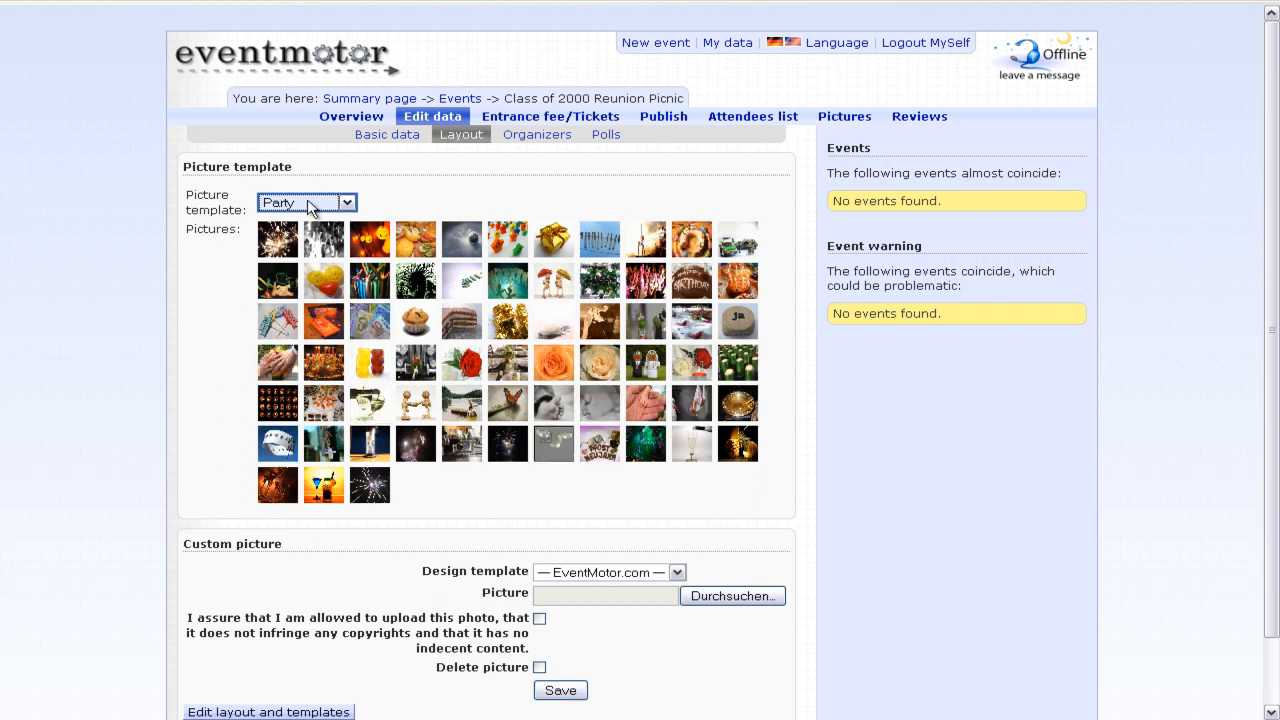
click(308, 202)
click(288, 249)
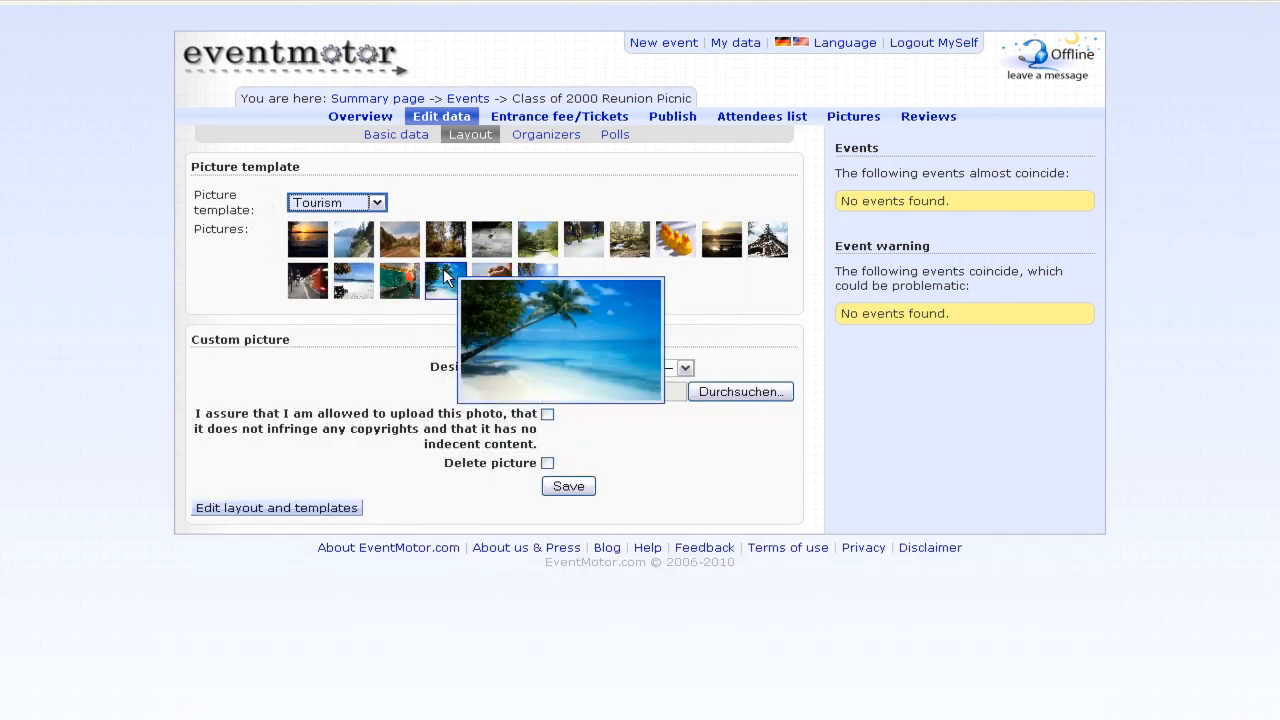
click(355, 203)
click(315, 220)
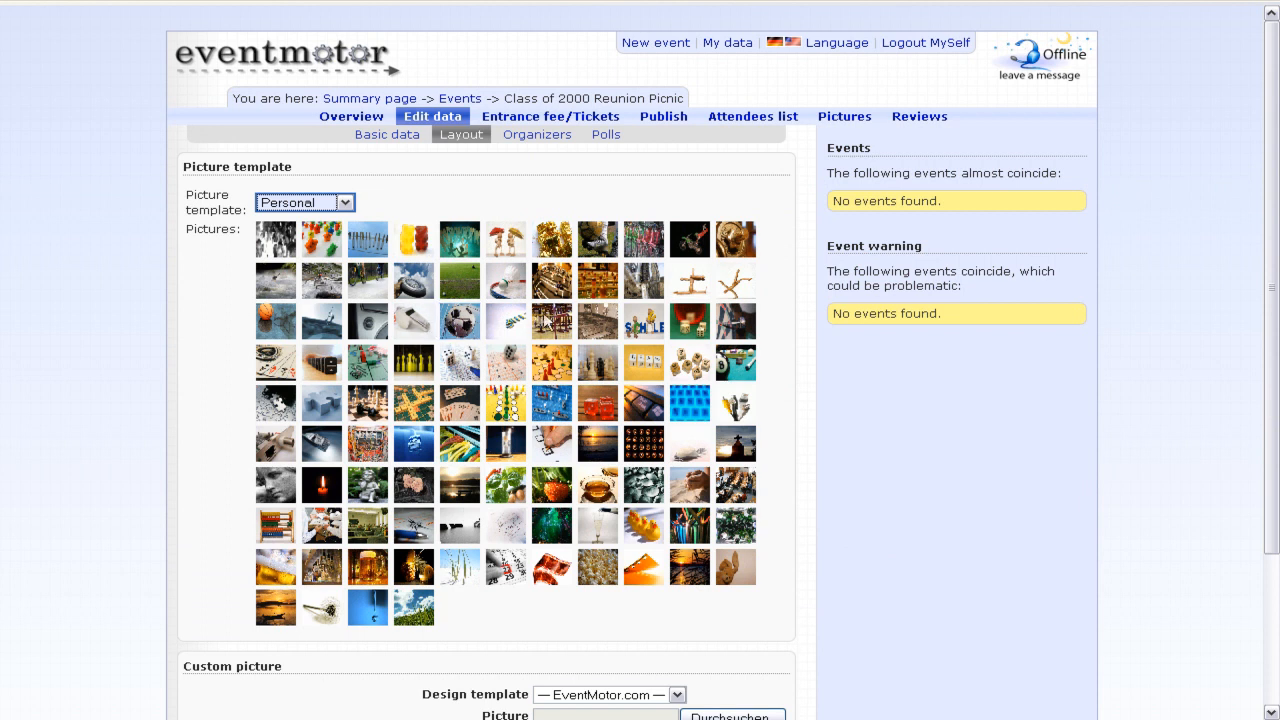
- Choose the sepia classroom picture, keep the default design template, and open the layout editor
mouse_move(561, 323)
mouse_move(607, 322)
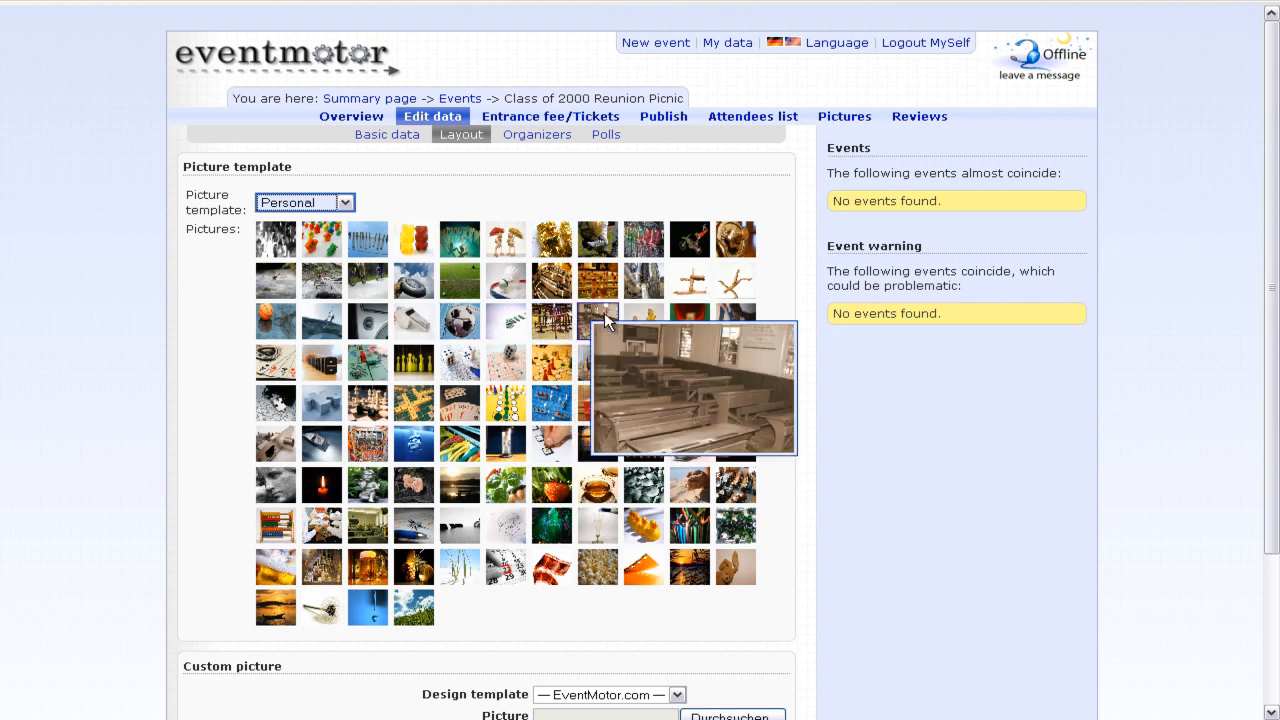
click(603, 320)
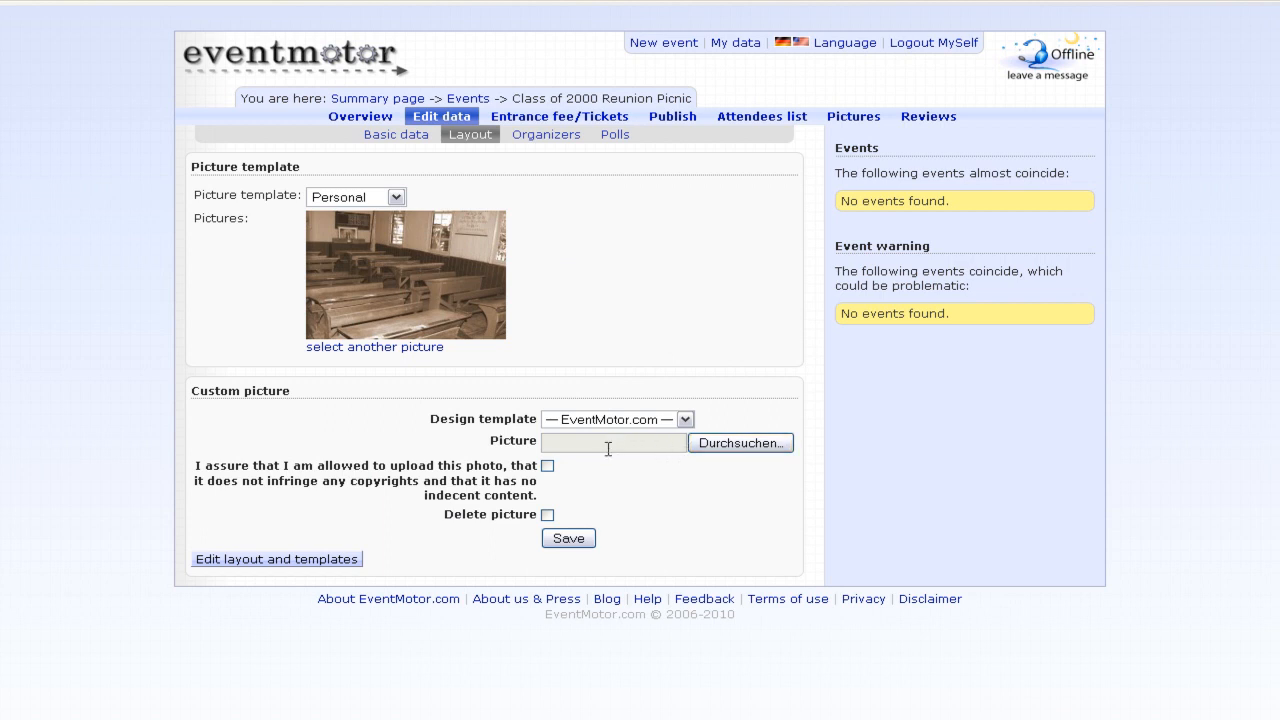
click(684, 420)
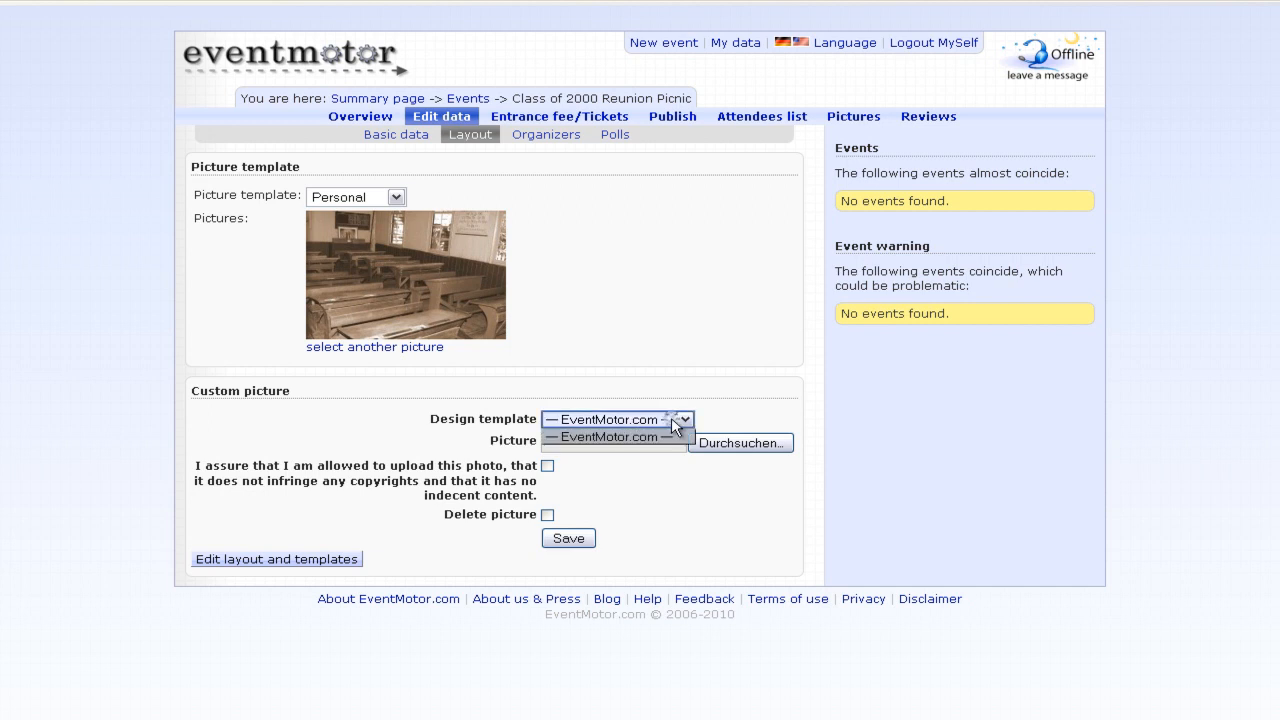
click(55, 256)
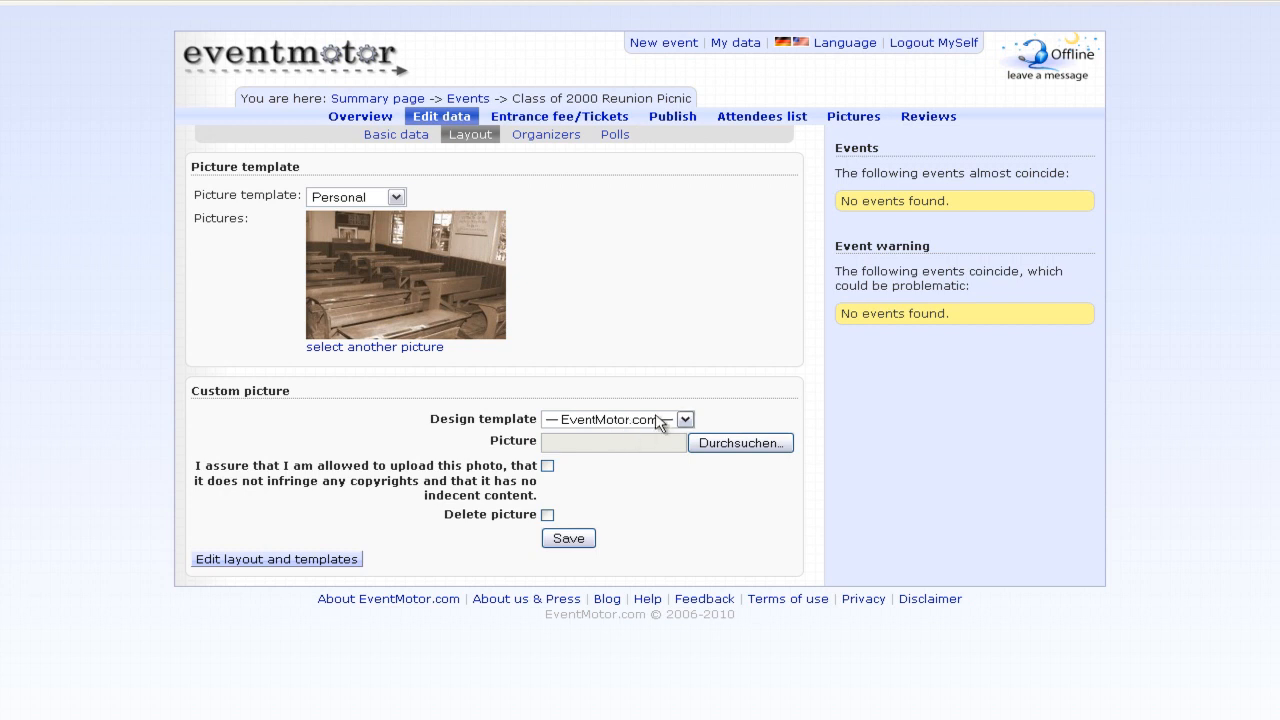
click(280, 559)
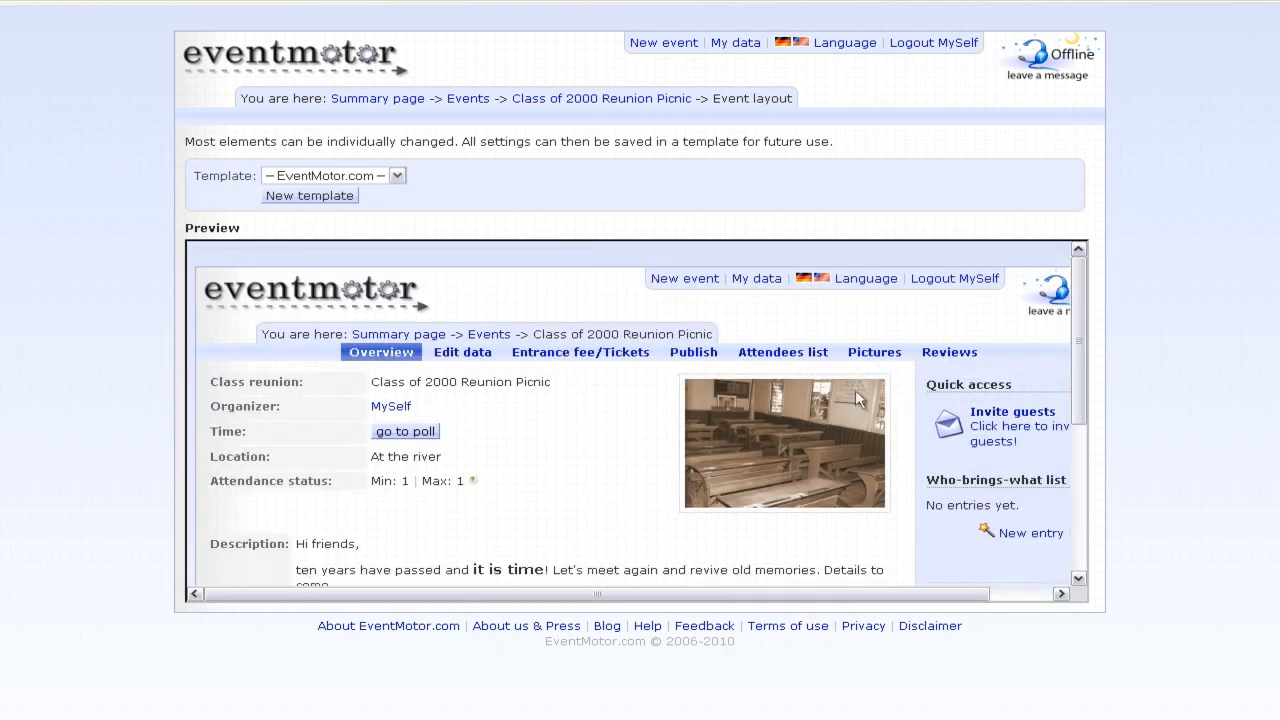
- Create a new layout template named MyTemplate
click(335, 177)
click(352, 193)
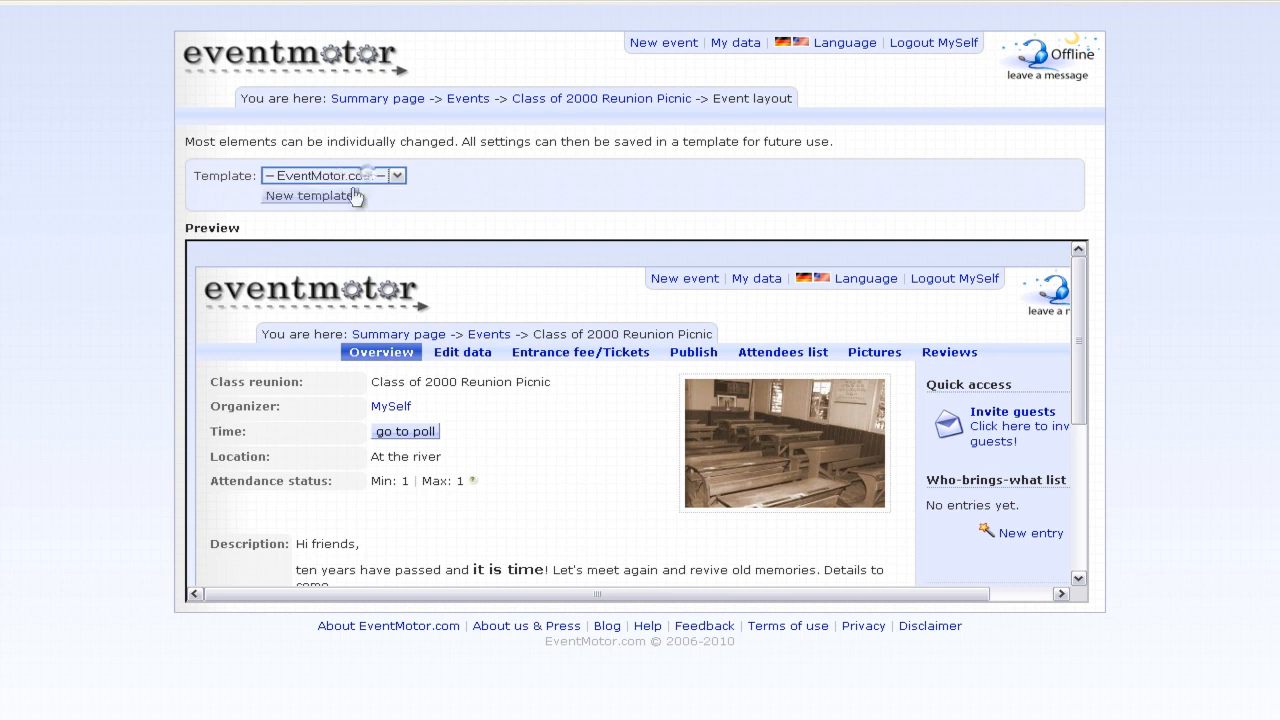
click(345, 199)
click(326, 266)
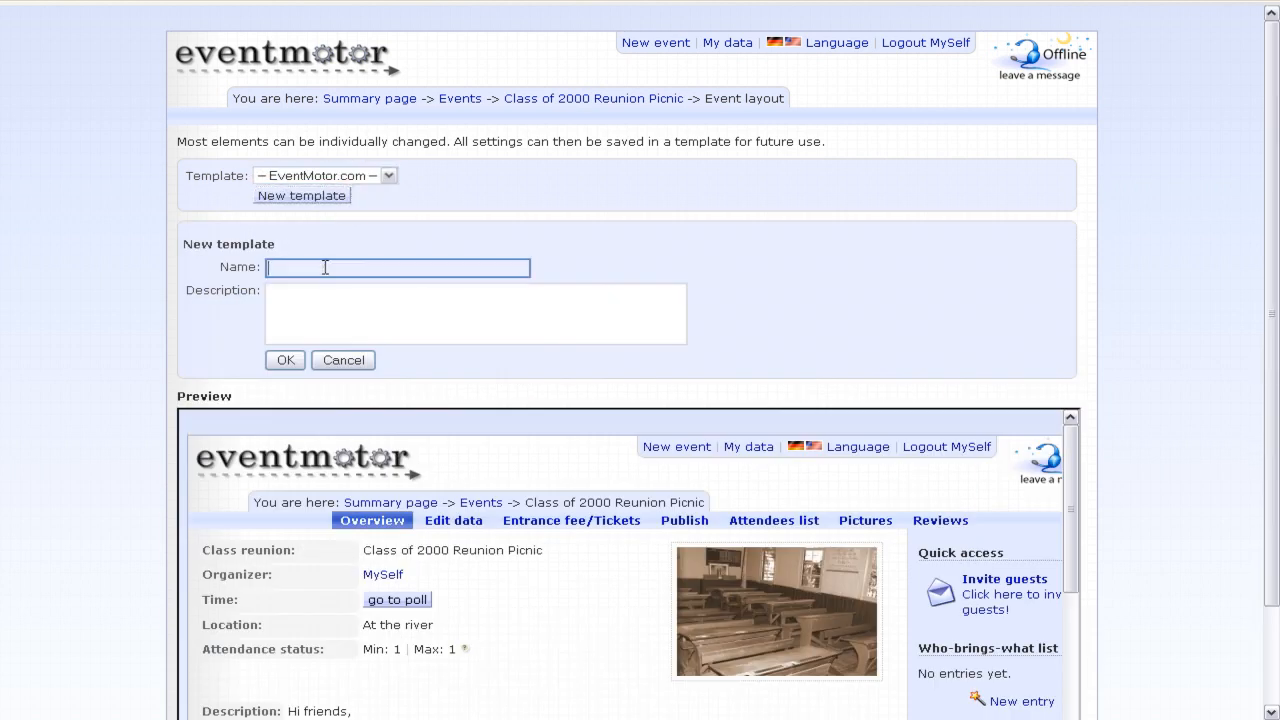
text(MyTemplate)
click(284, 362)
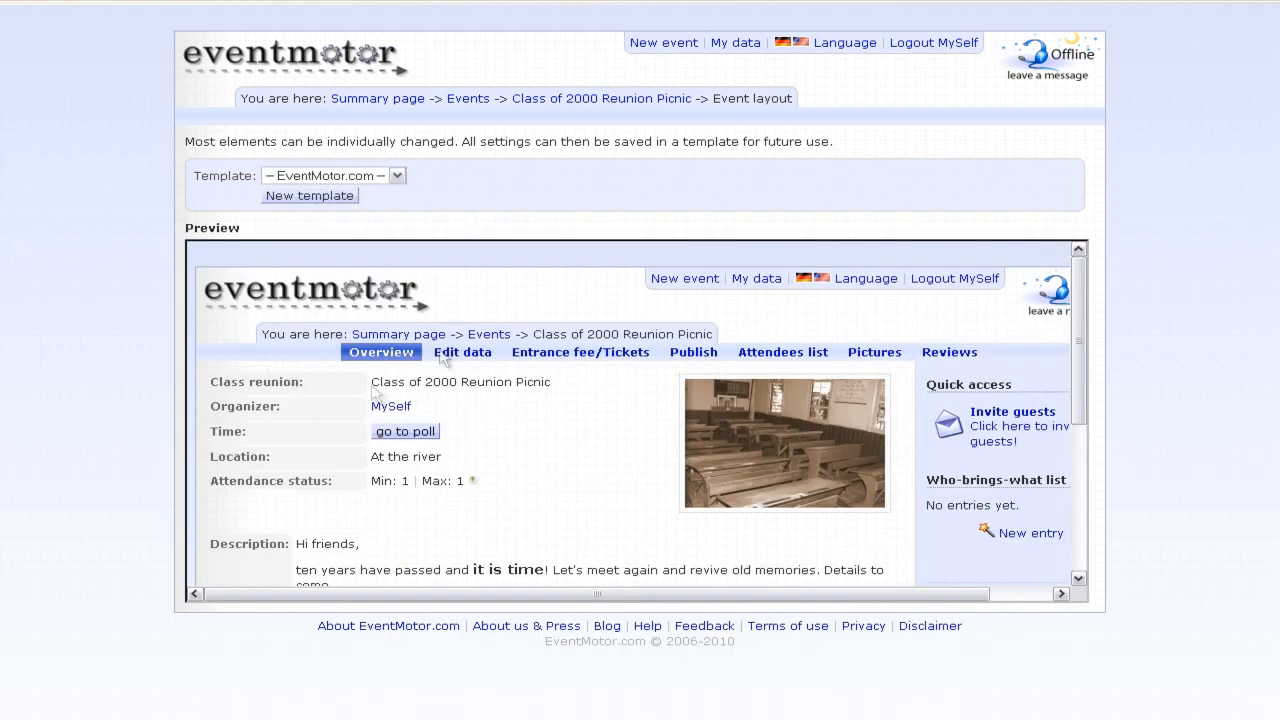
- Apply MyTemplate to the event, review its colour and picture settings, and return to the event page
click(373, 176)
click(357, 207)
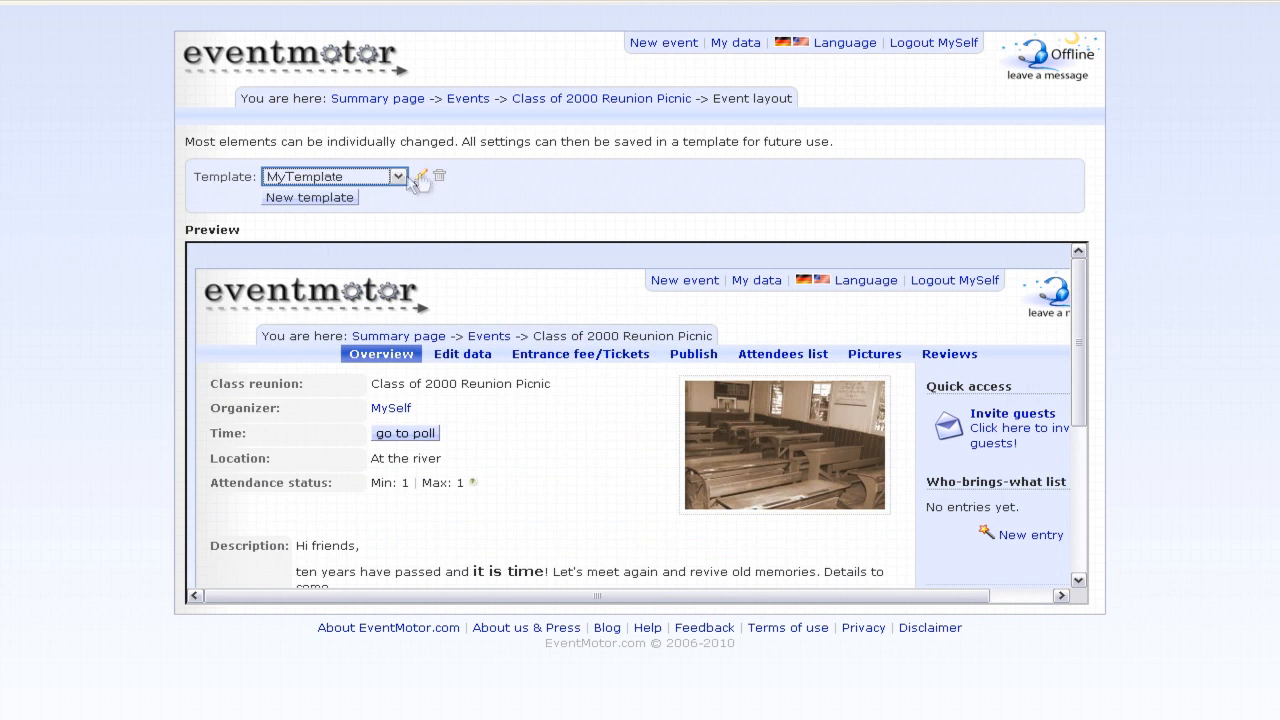
click(422, 177)
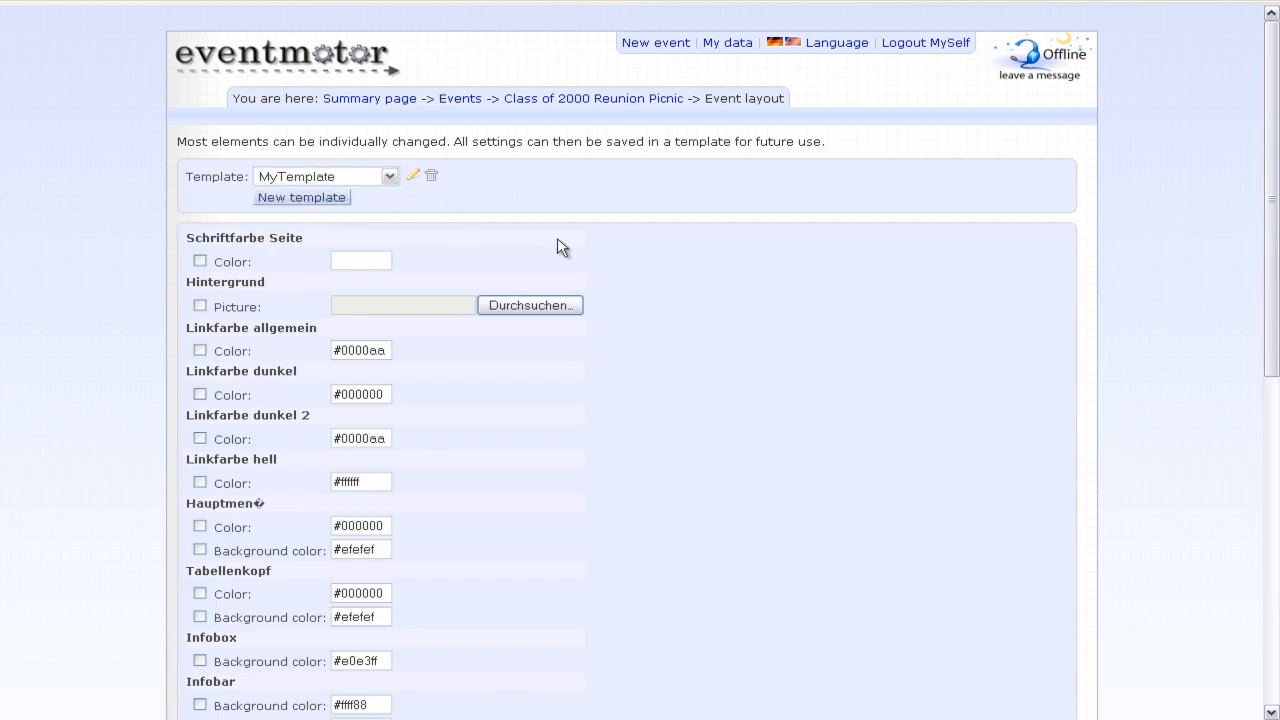
scroll(560, 248, down, 3)
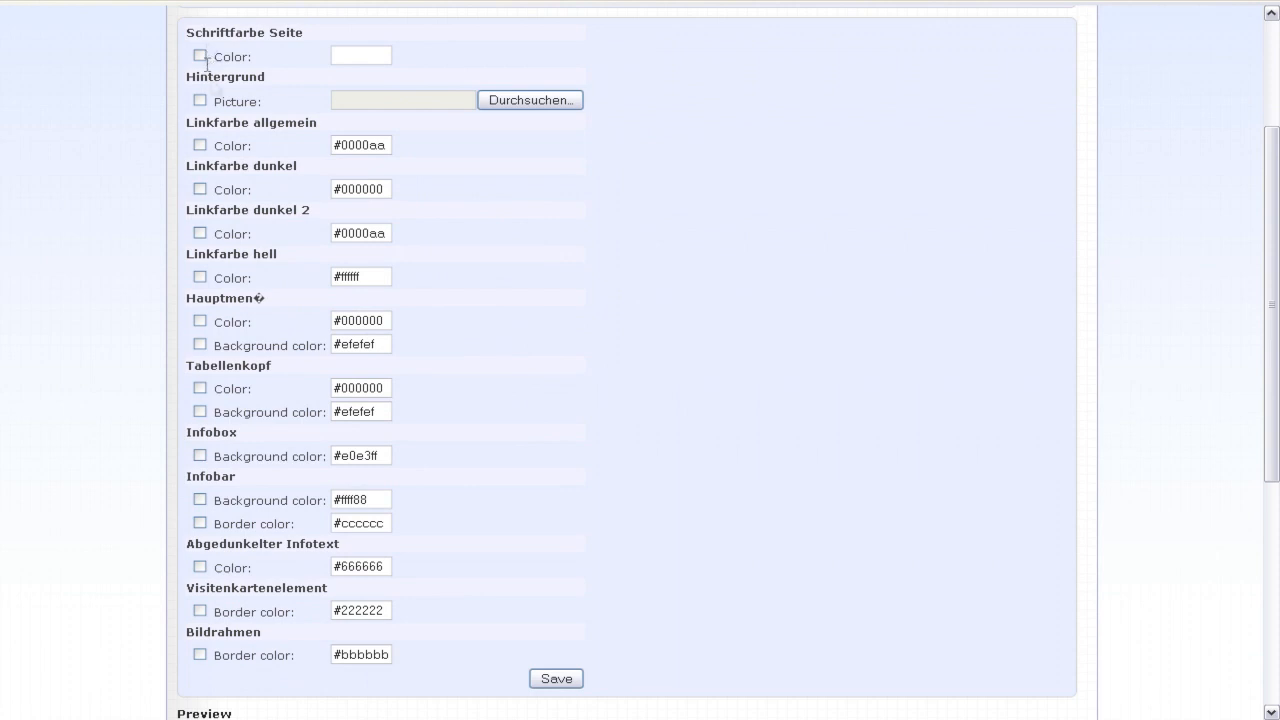
scroll(225, 110, down, 3)
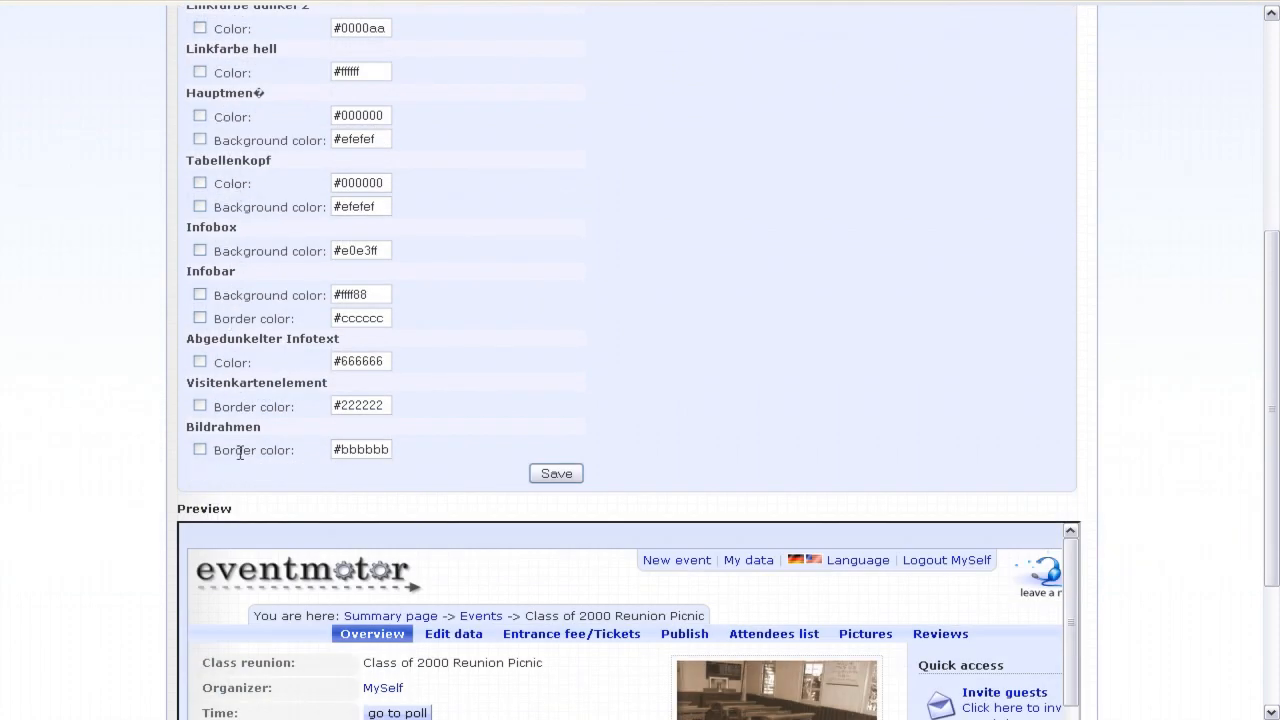
scroll(234, 449, up, 5)
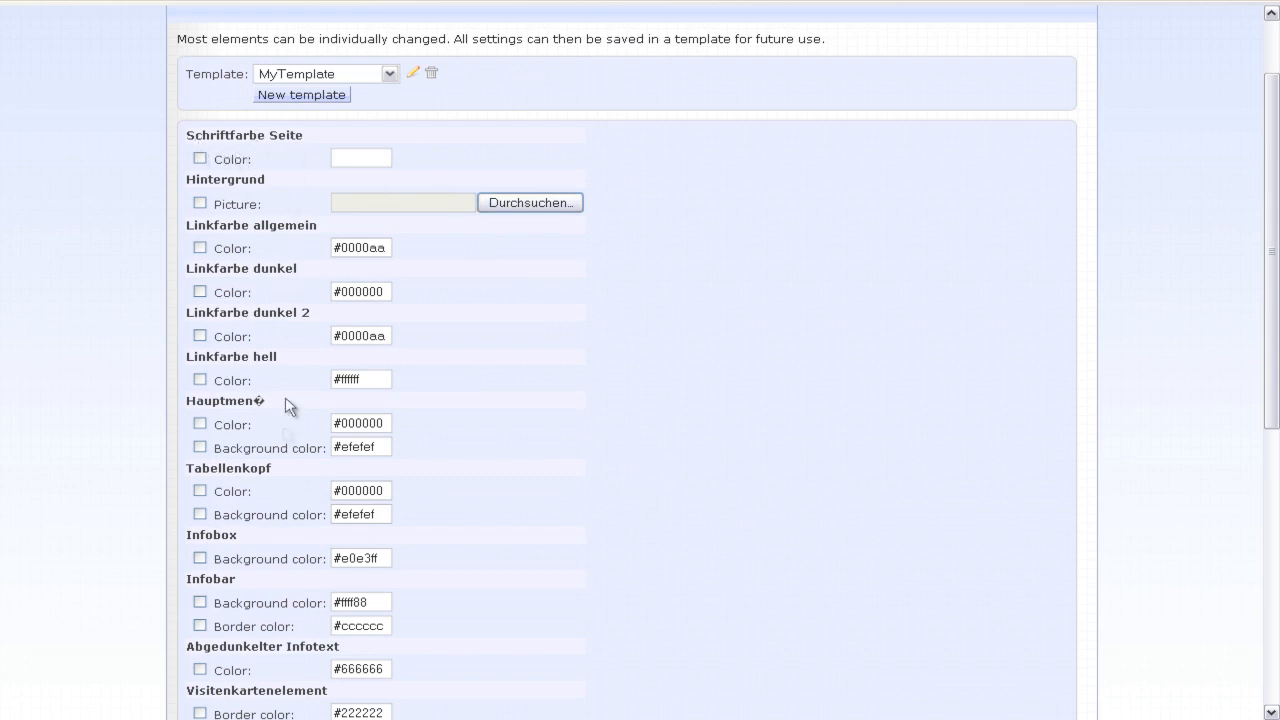
scroll(537, 492, down, 2)
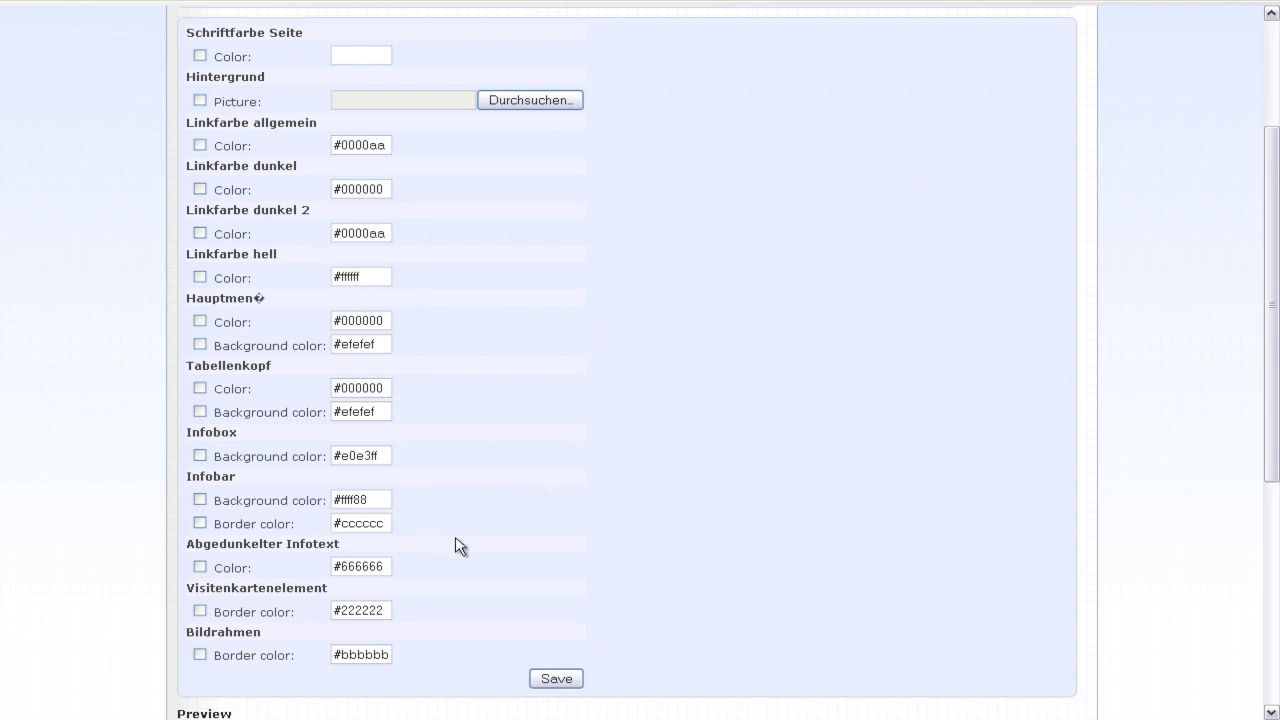
scroll(466, 545, up, 4)
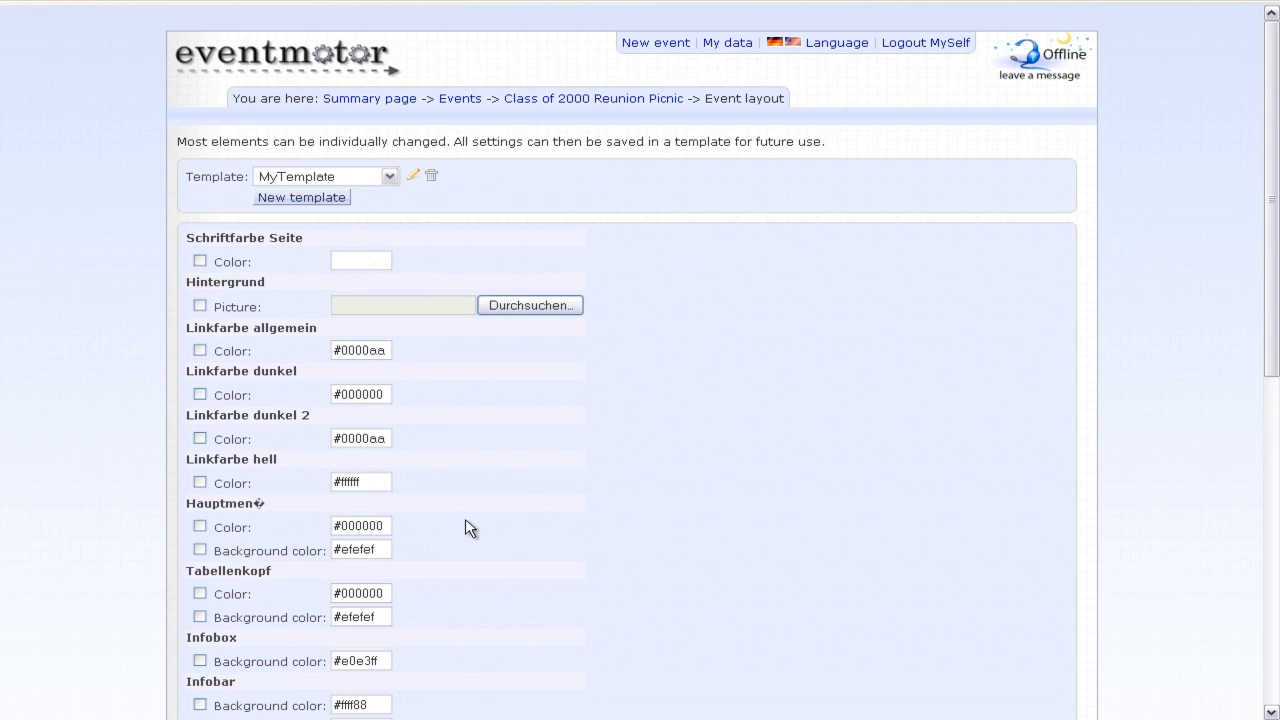
click(612, 98)
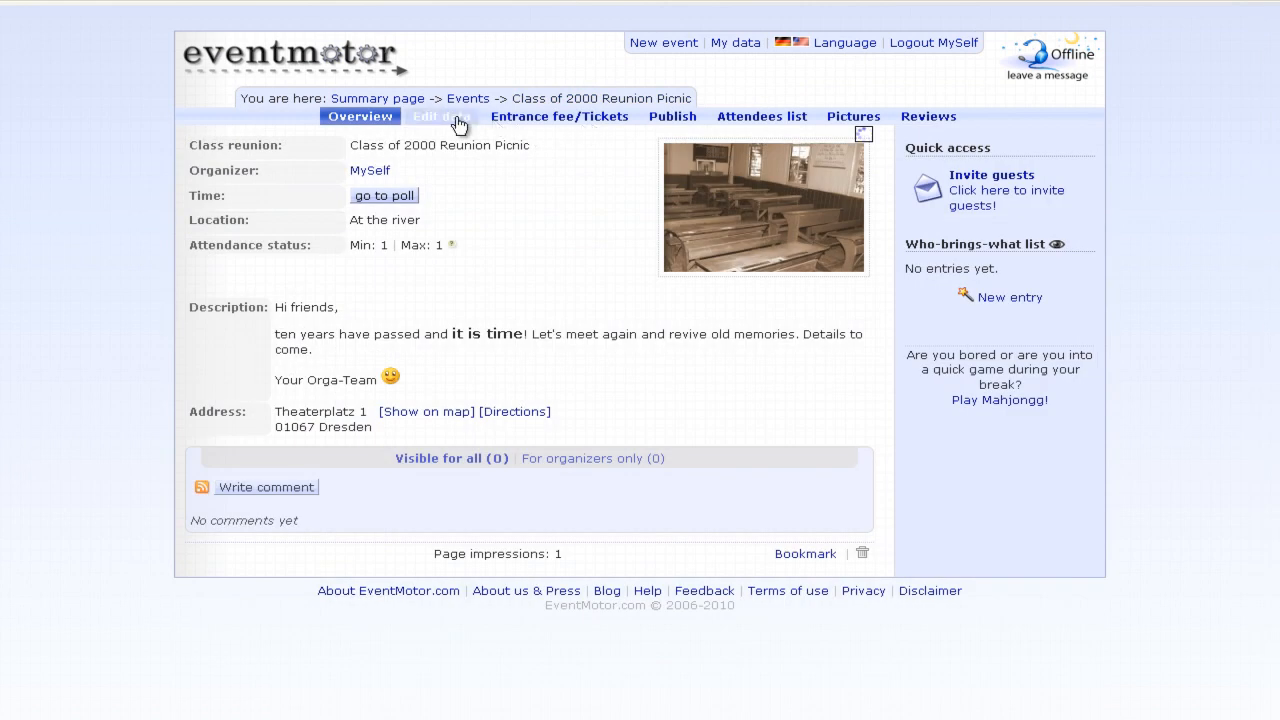
- Go to Edit data > Layout > Polls for the reunion, which shows no polls yet
click(459, 121)
click(468, 135)
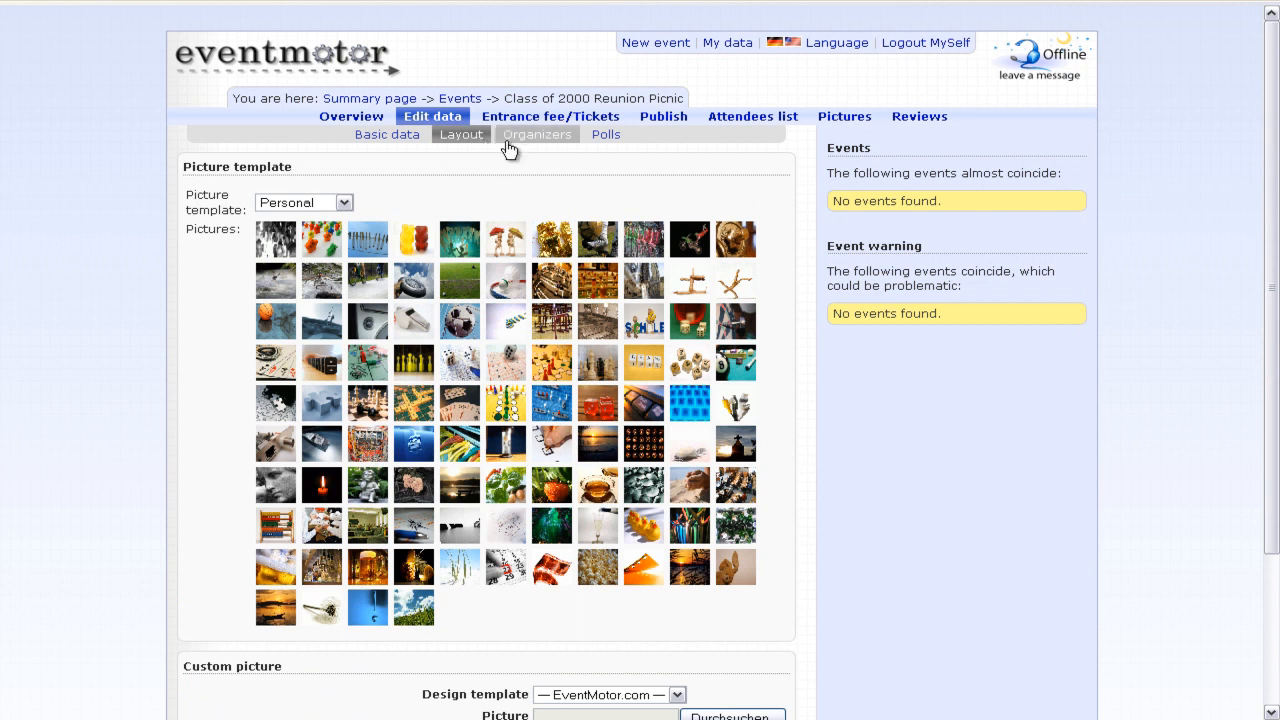
click(606, 136)
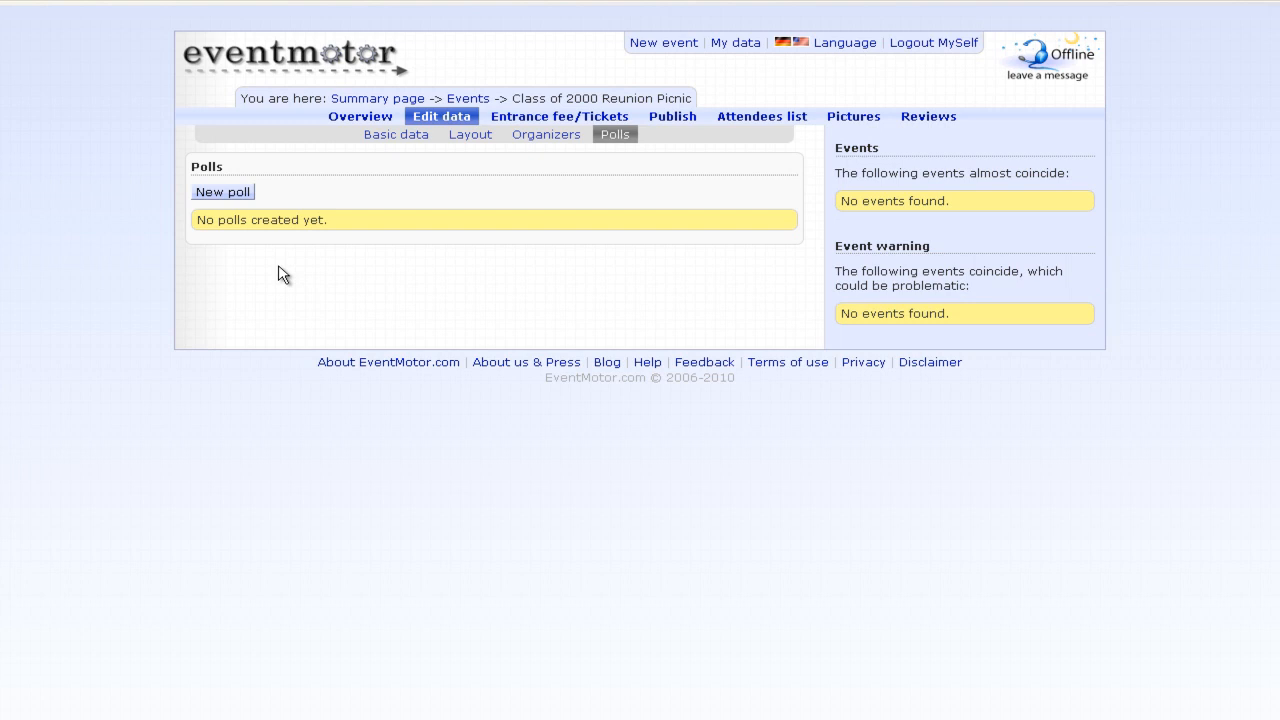
- Create the text poll 'Order catering' with the pasted question about ordering food or bringing it
click(245, 194)
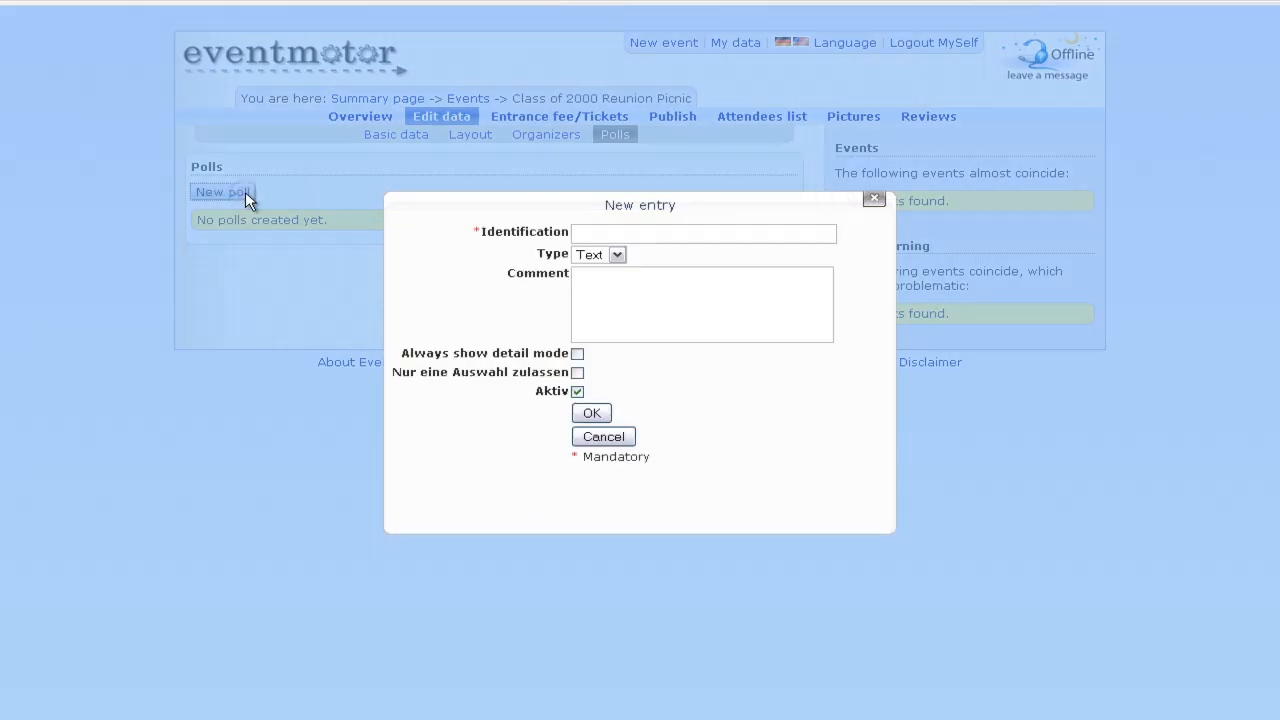
text(Order catering)
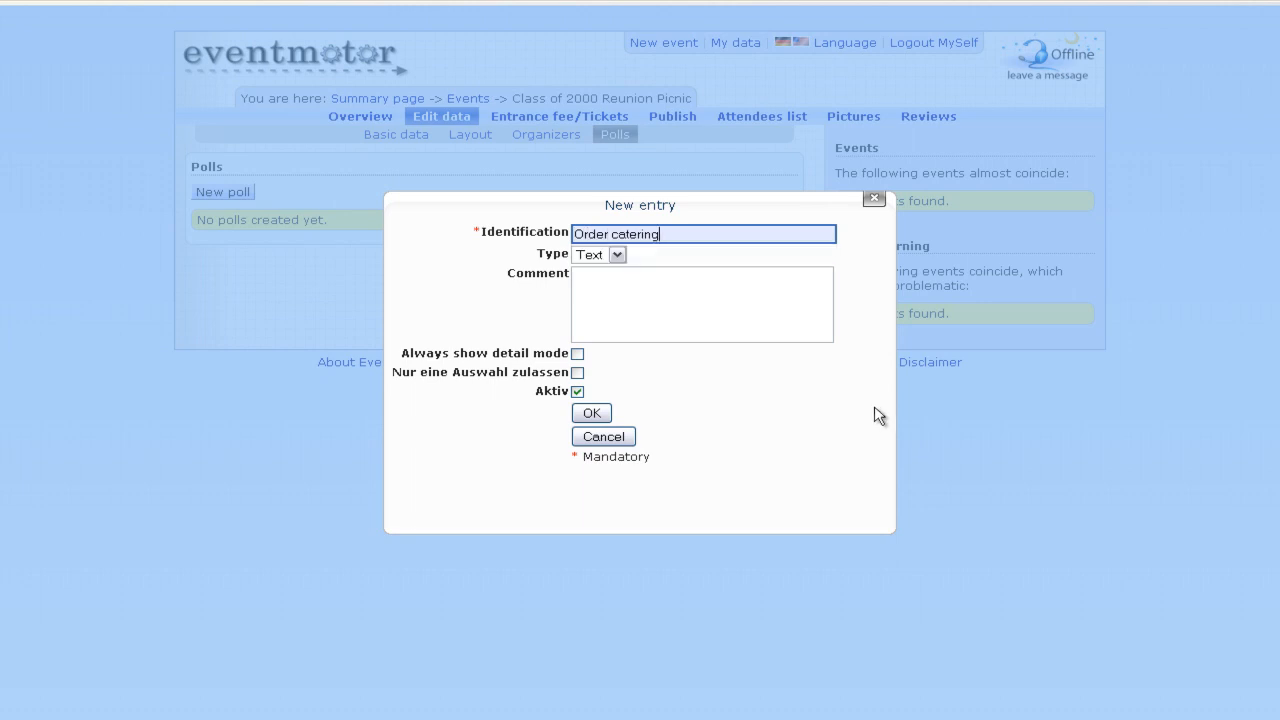
click(693, 330)
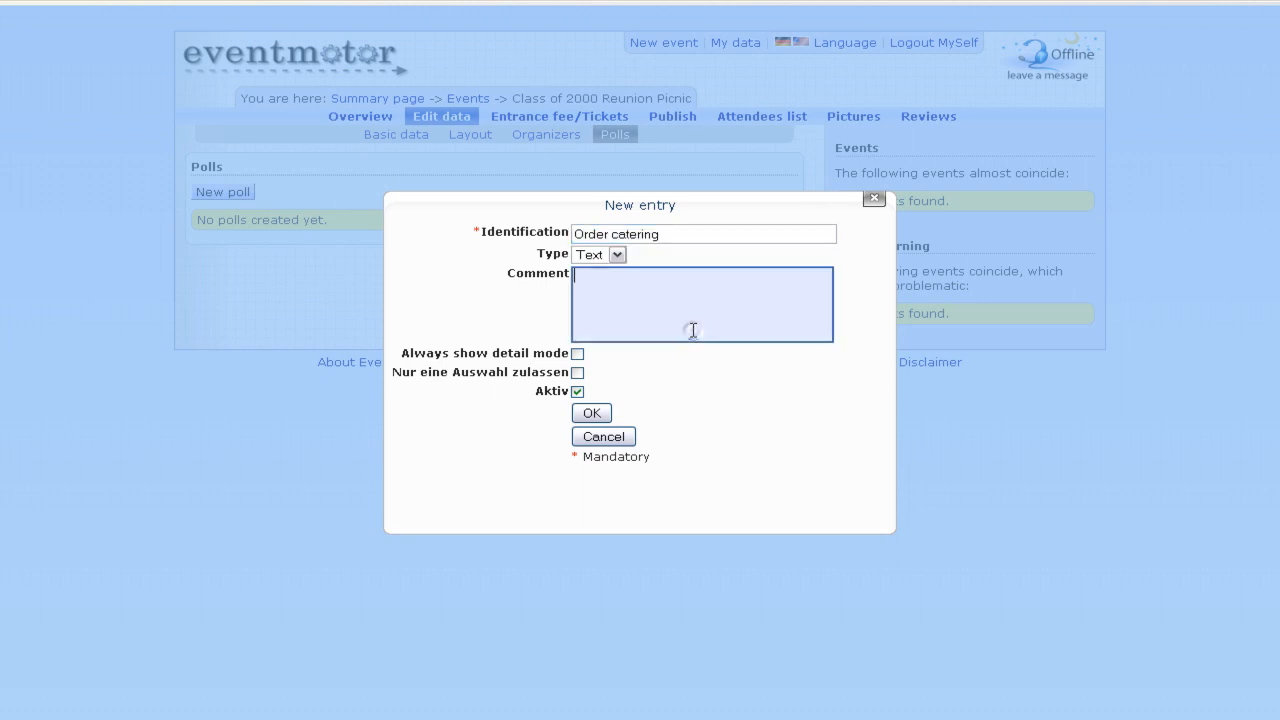
text(Should we order the food or bring it ourselves?)
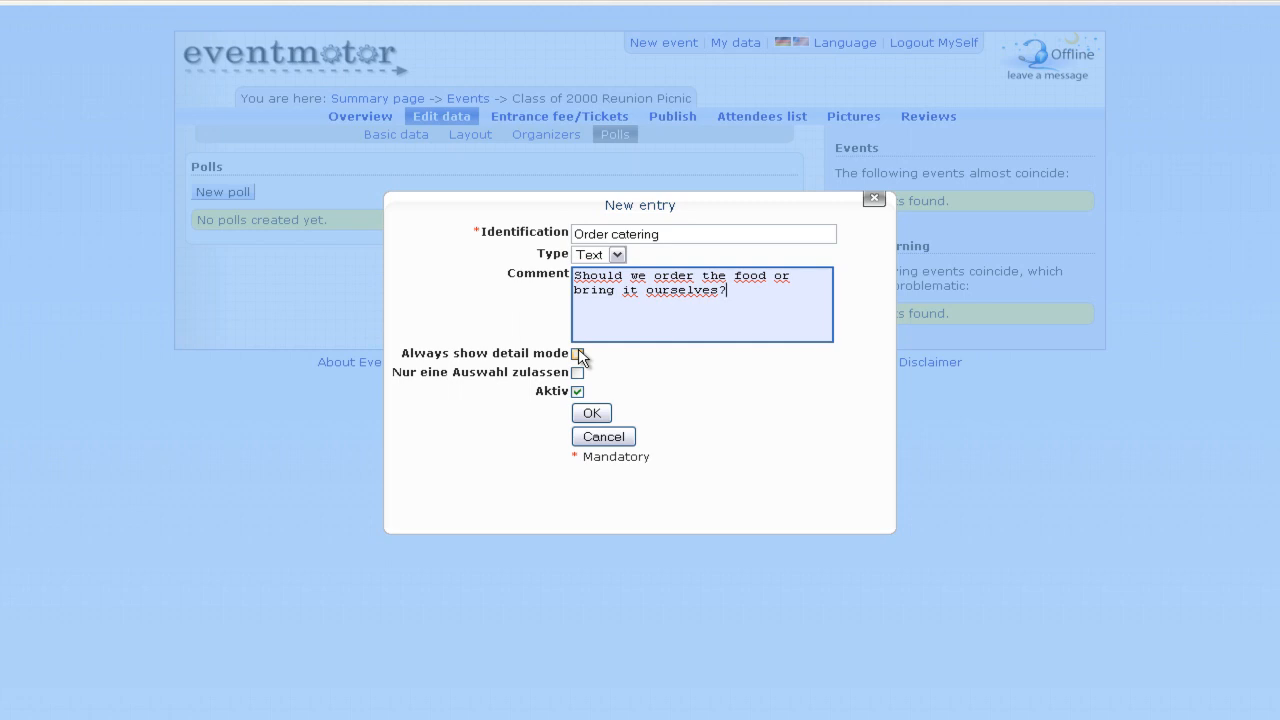
drag(422, 372, 500, 372)
click(518, 373)
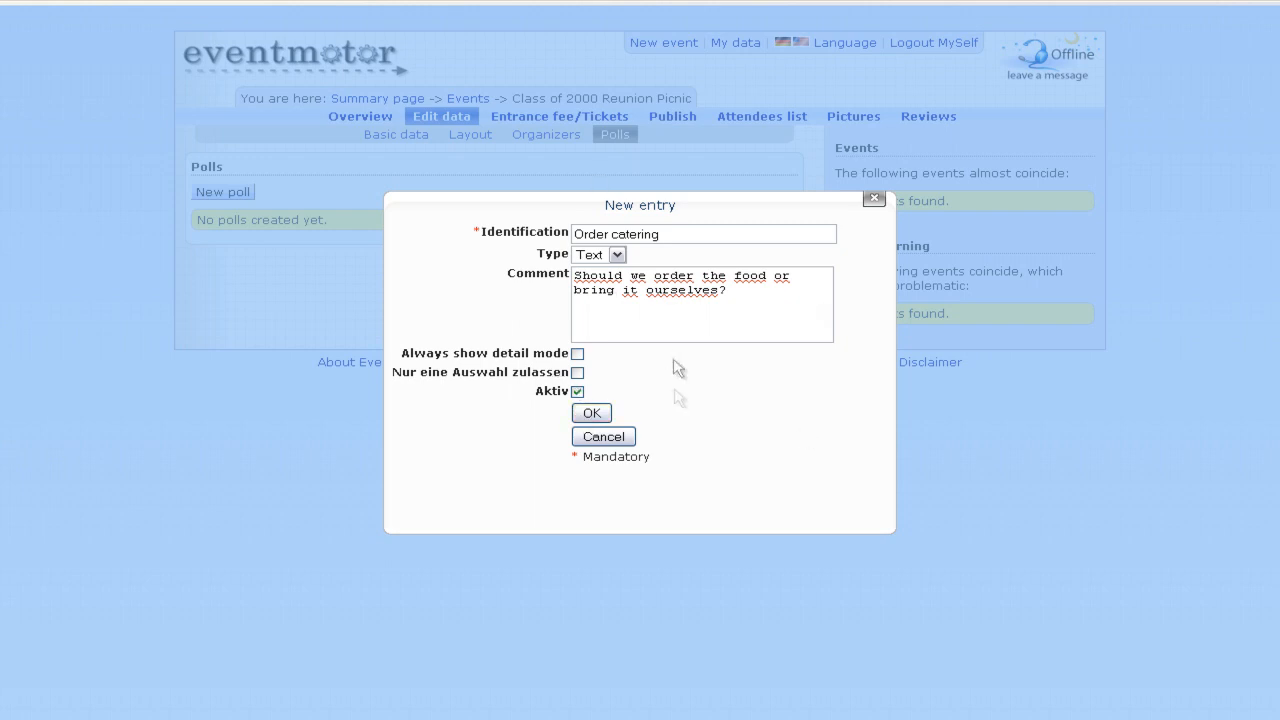
click(592, 414)
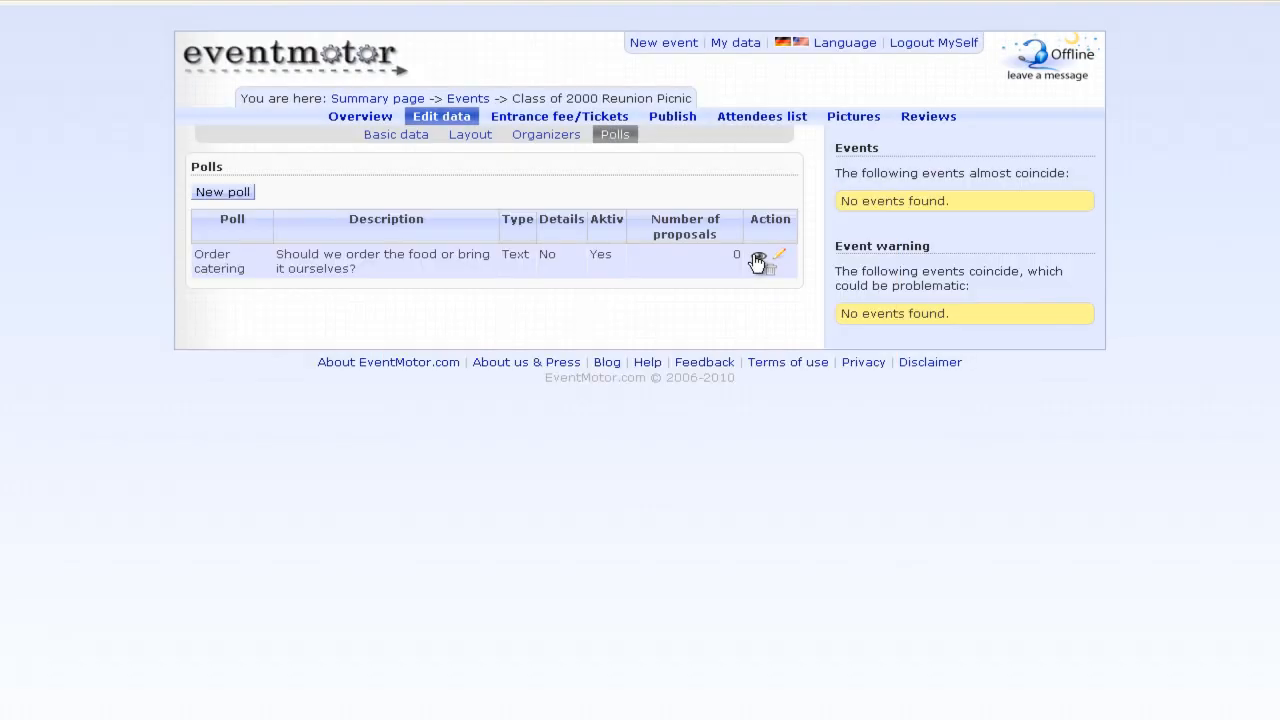
- Add 'No' as a new proposal to the Order catering poll
click(757, 260)
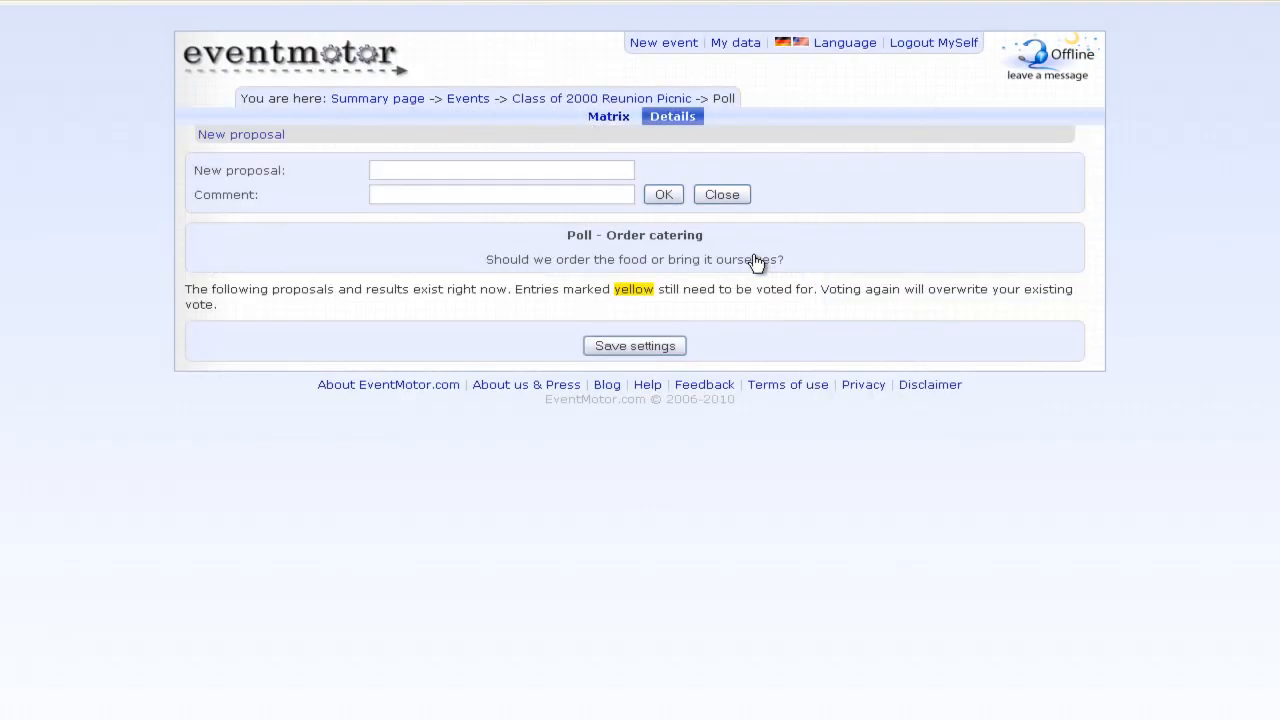
click(485, 166)
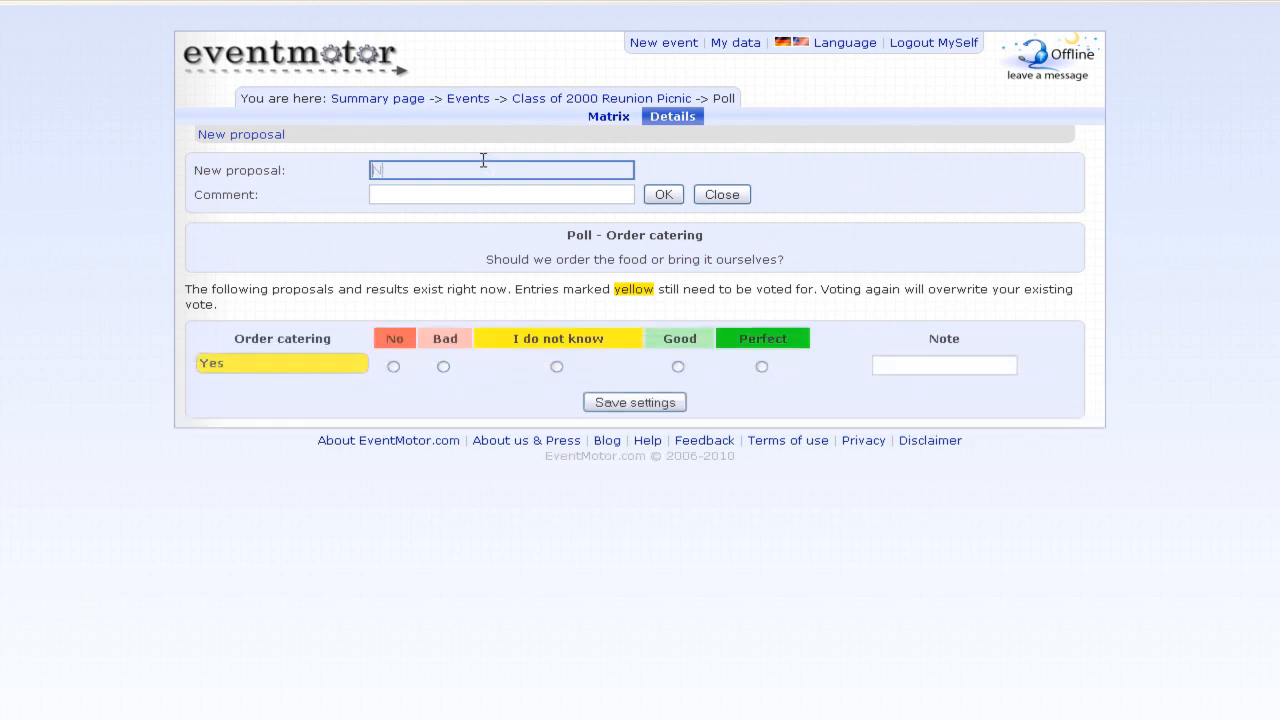
click(722, 194)
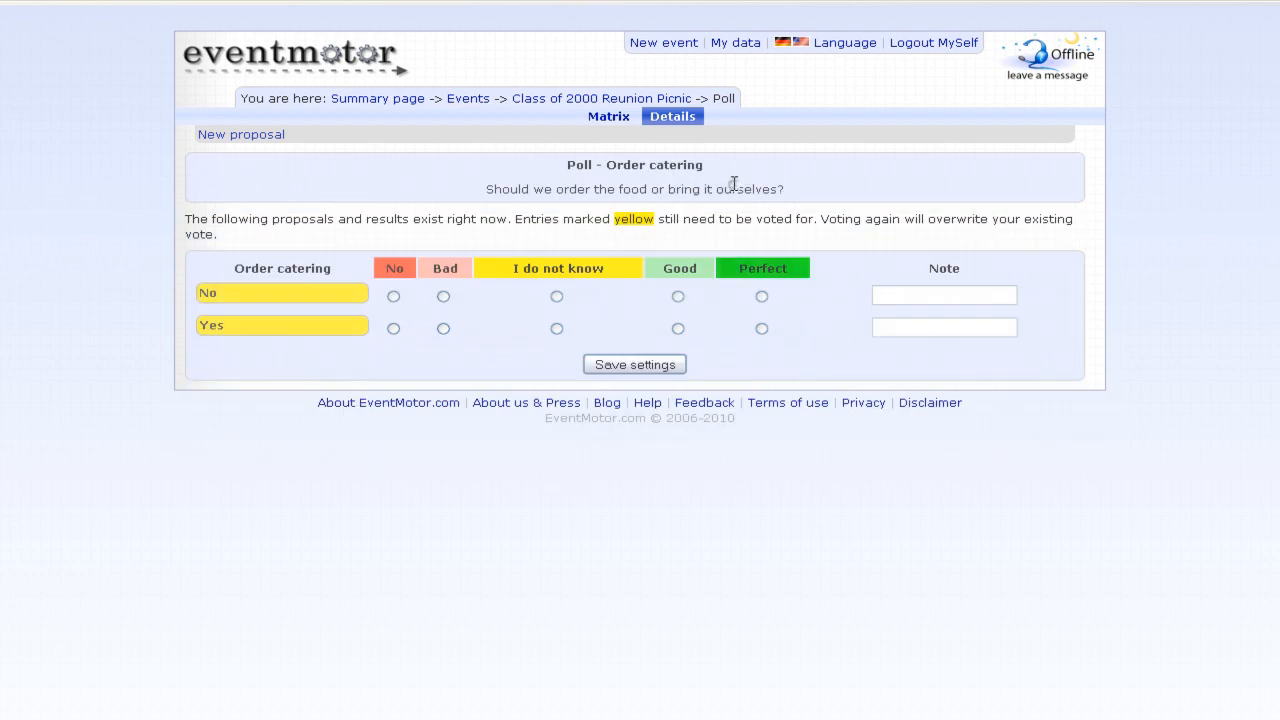
- In the poll's Matrix view tick No and Yes for MySelf, then return to the reunion event
triple_click(833, 179)
click(870, 173)
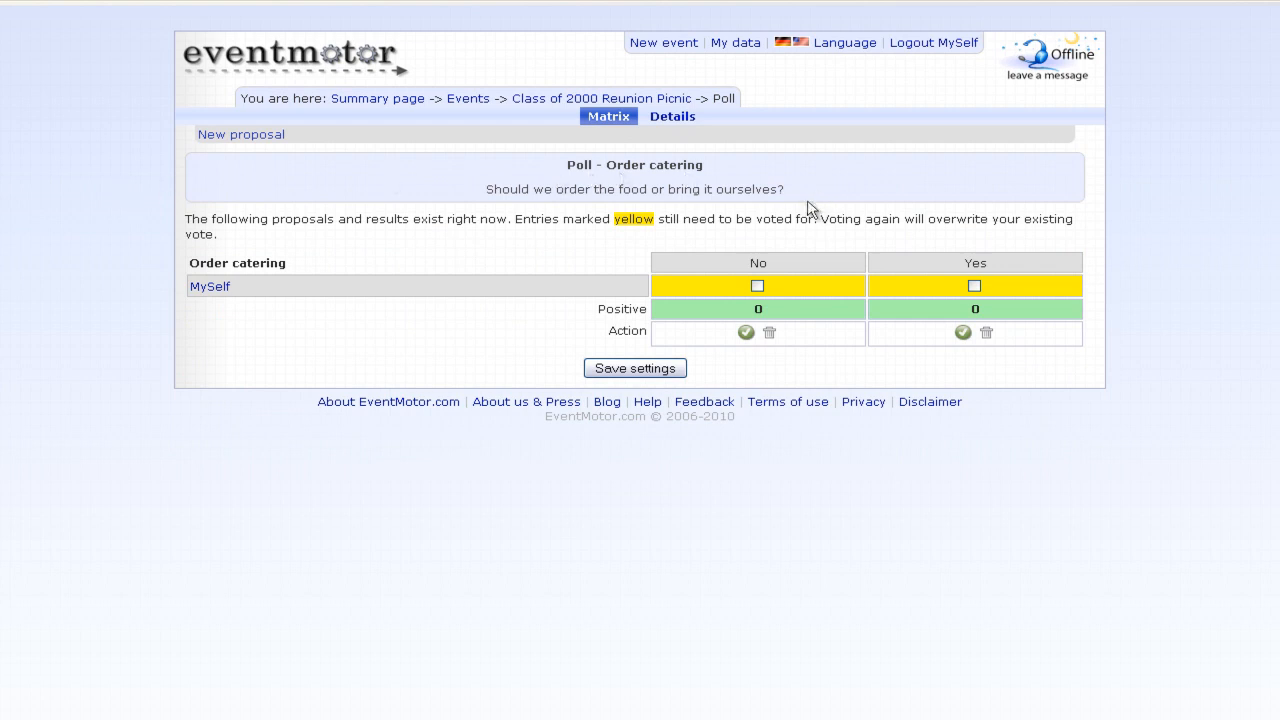
click(757, 286)
click(974, 286)
click(648, 100)
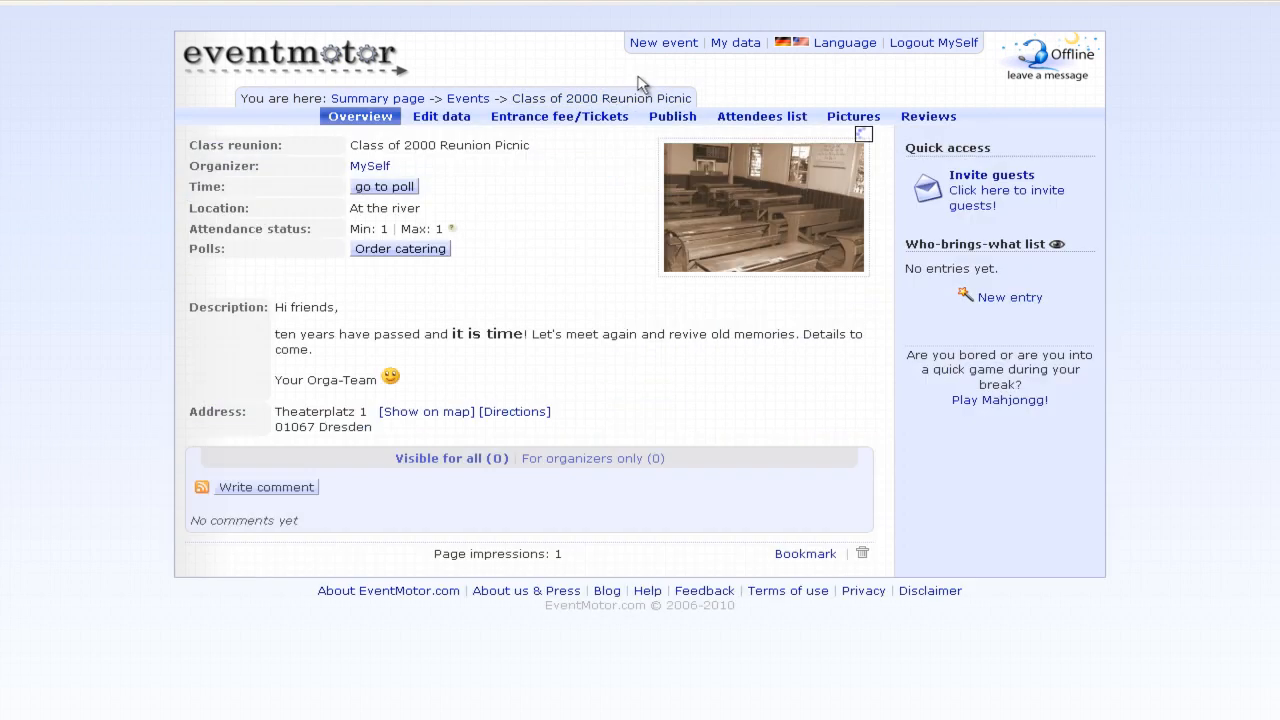
- Edit the Order catering poll to allow only one choice ('Nur eine Auswahl zulassen')
click(445, 118)
click(612, 134)
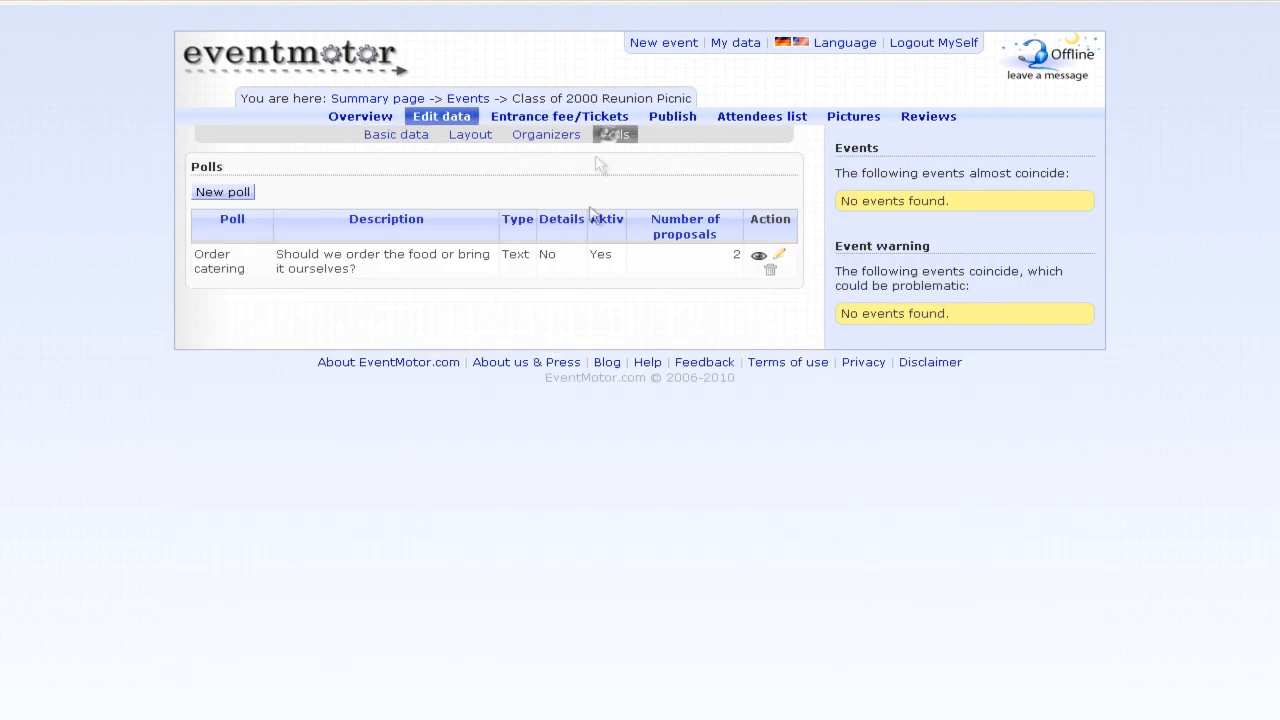
click(779, 257)
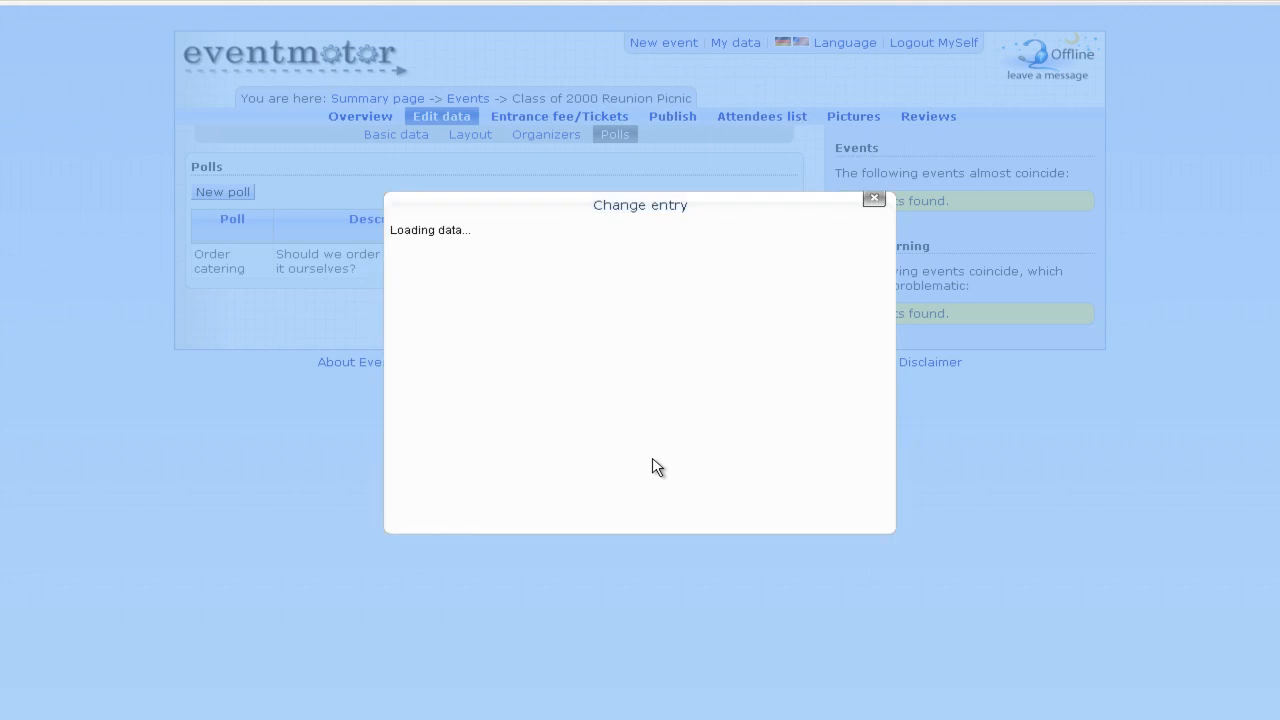
click(577, 371)
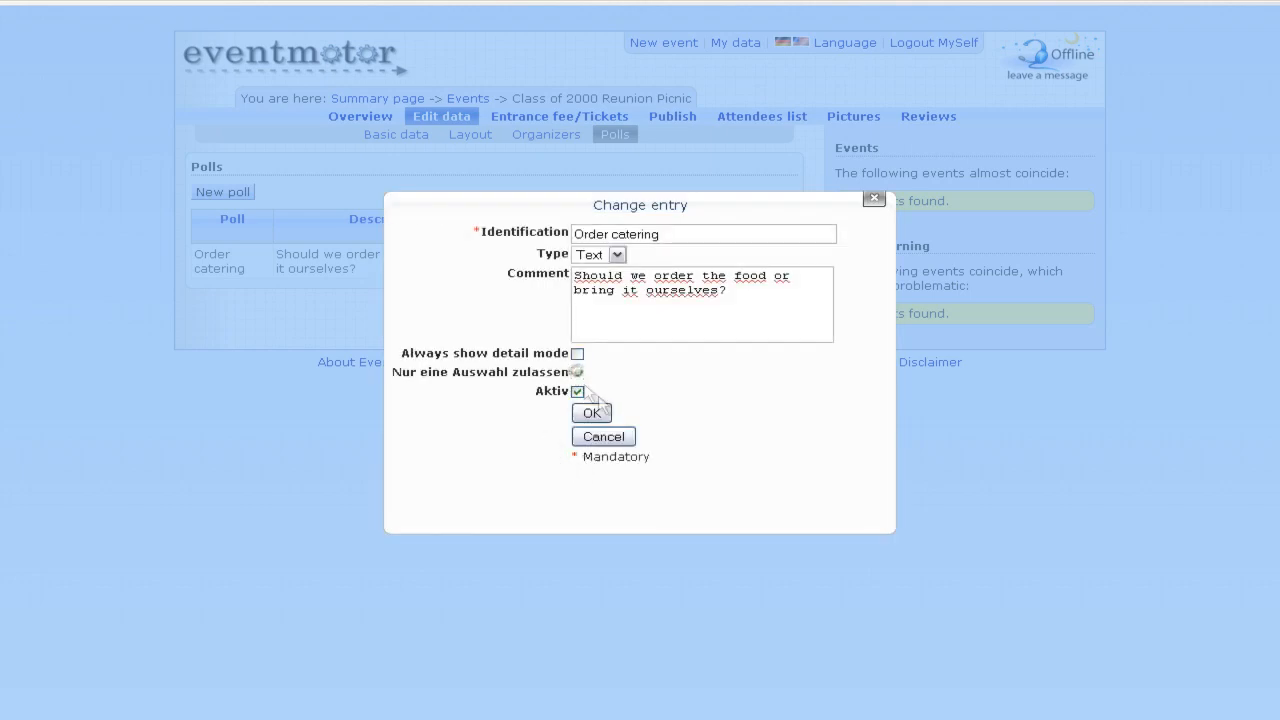
click(592, 413)
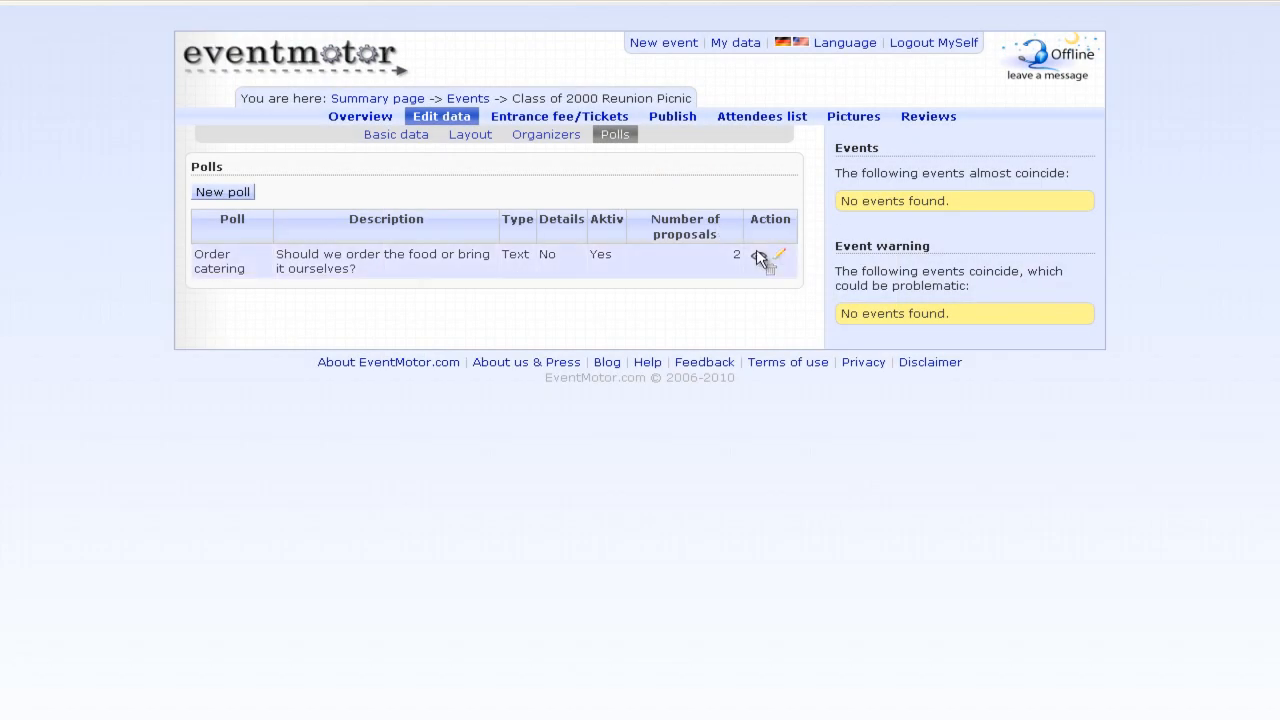
- Save a No vote for MySelf in the Order catering poll and return to the overview
click(757, 254)
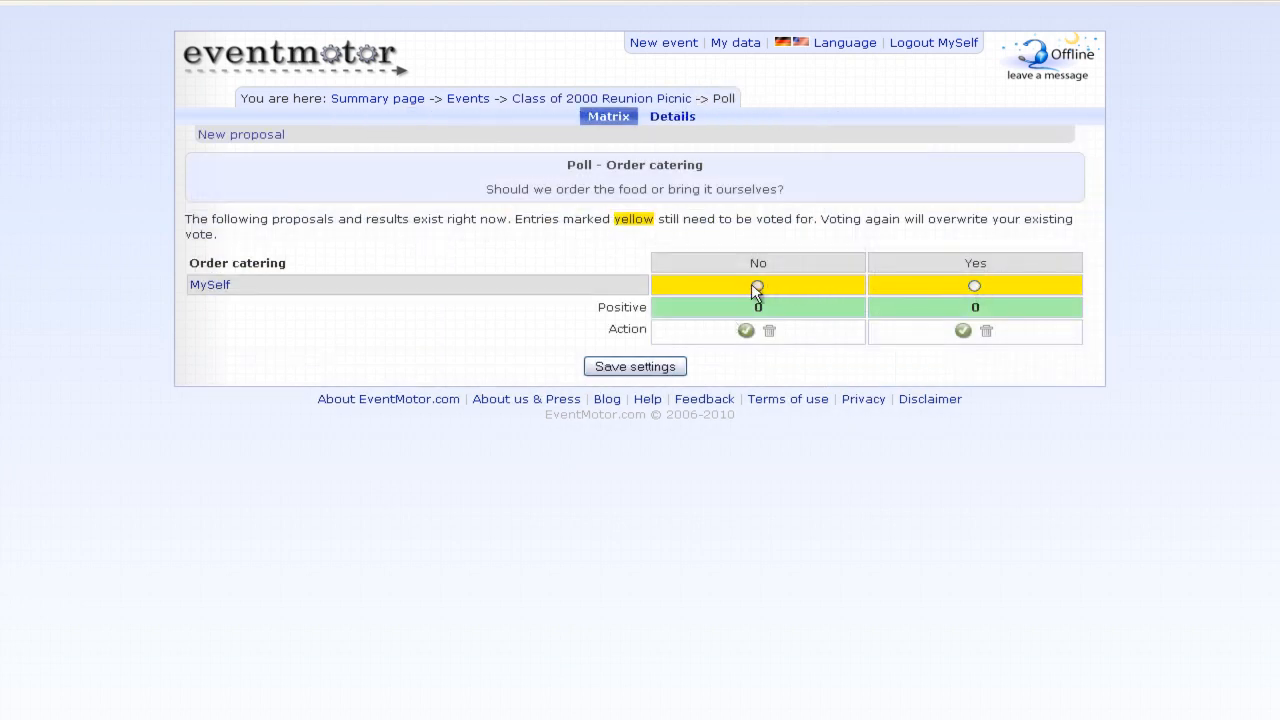
click(756, 285)
click(974, 286)
click(757, 286)
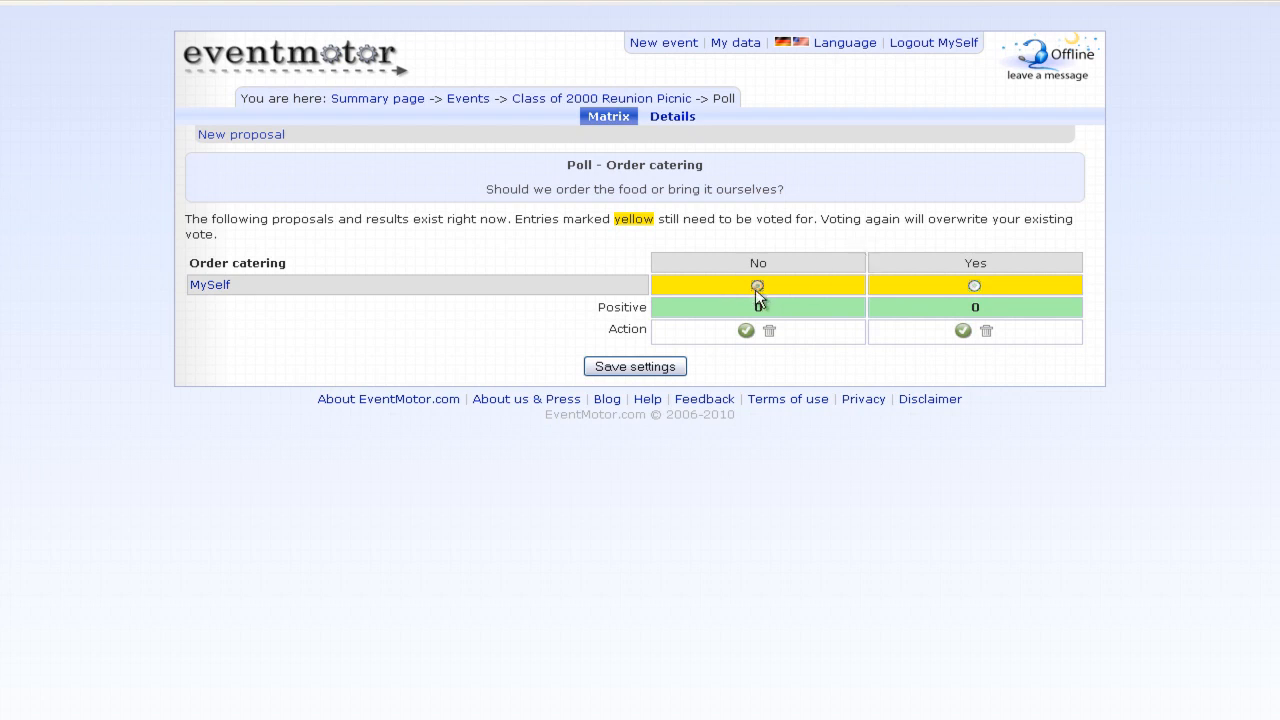
click(658, 368)
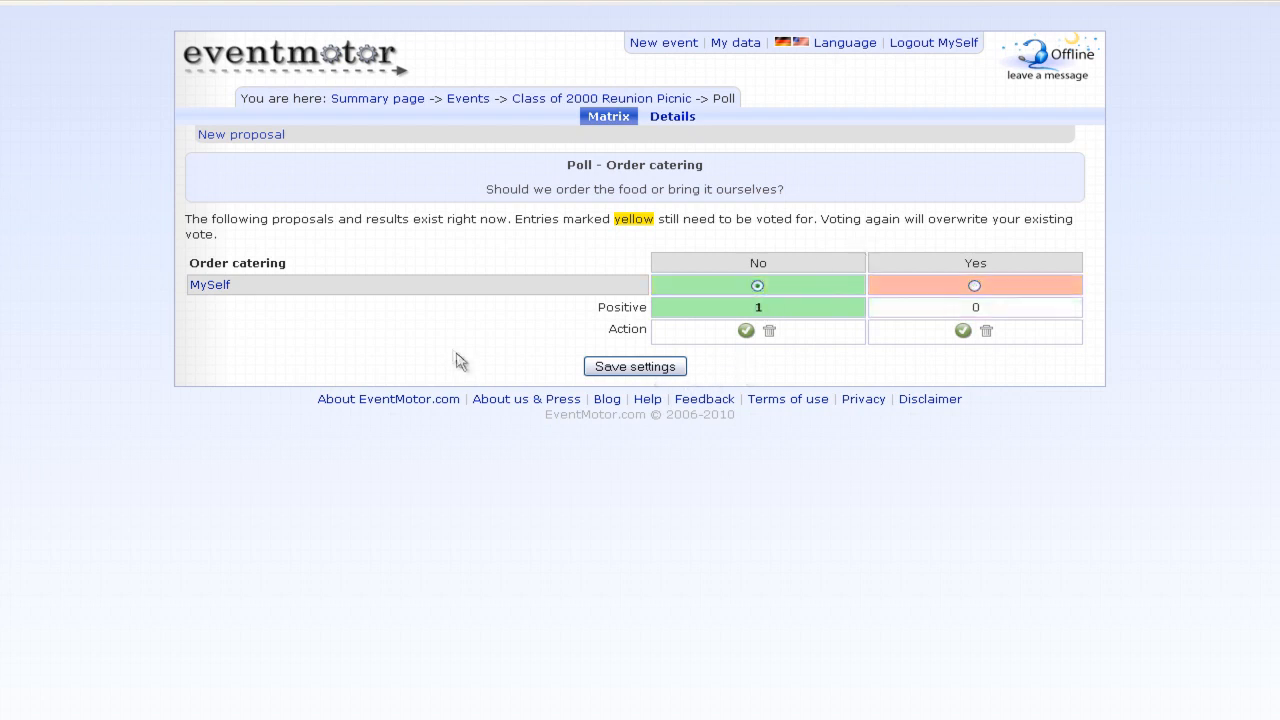
click(645, 98)
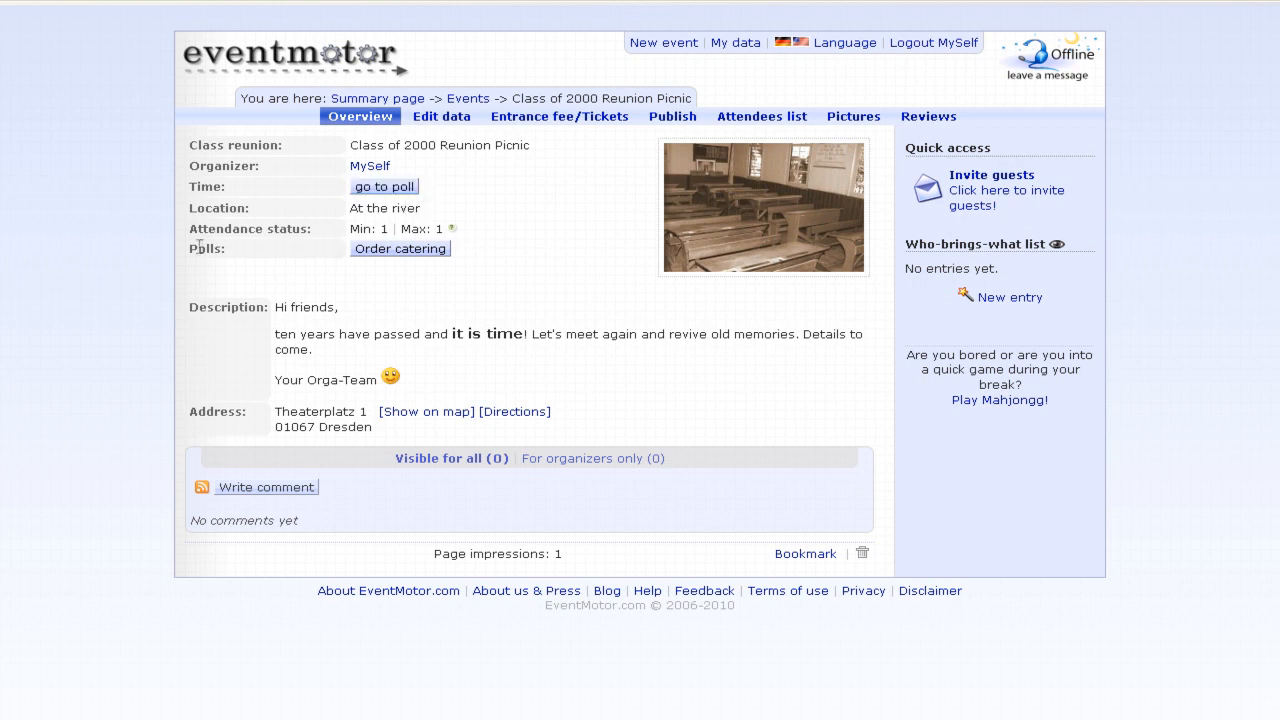
- Open the Publish tab to view the reunion's access rights, currently set to Invitation list
drag(188, 250, 476, 256)
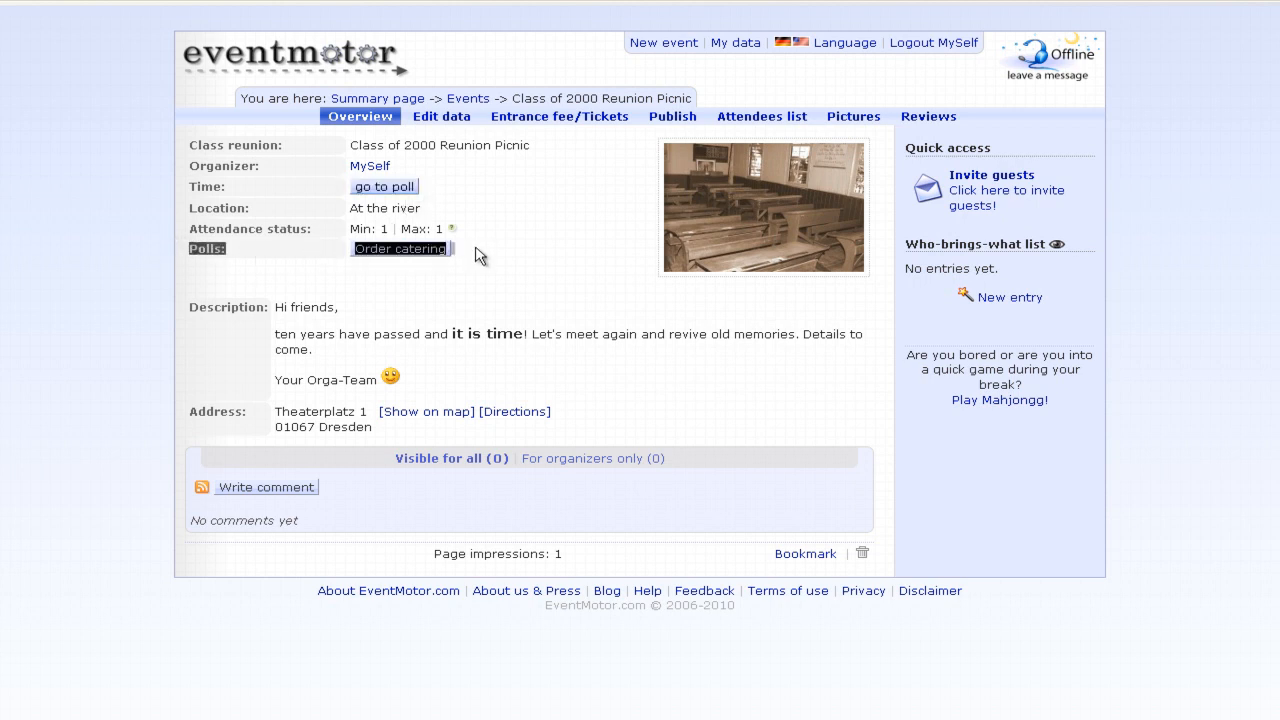
click(476, 256)
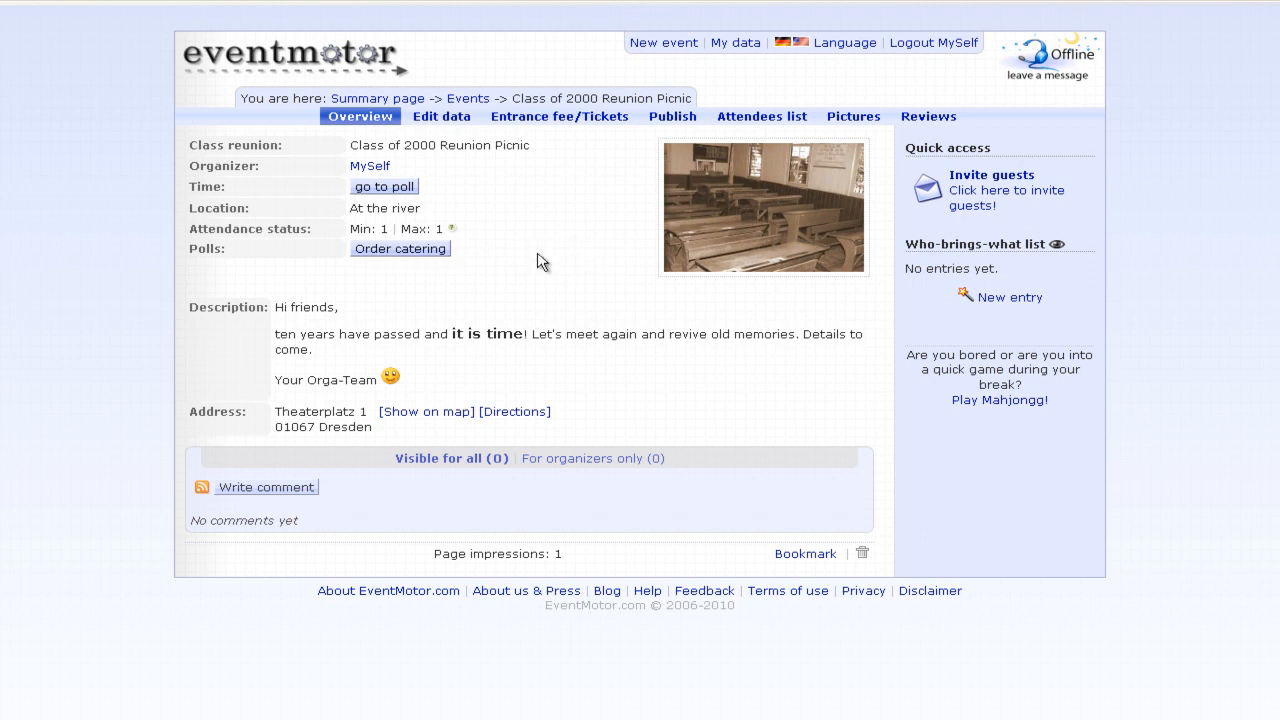
click(656, 119)
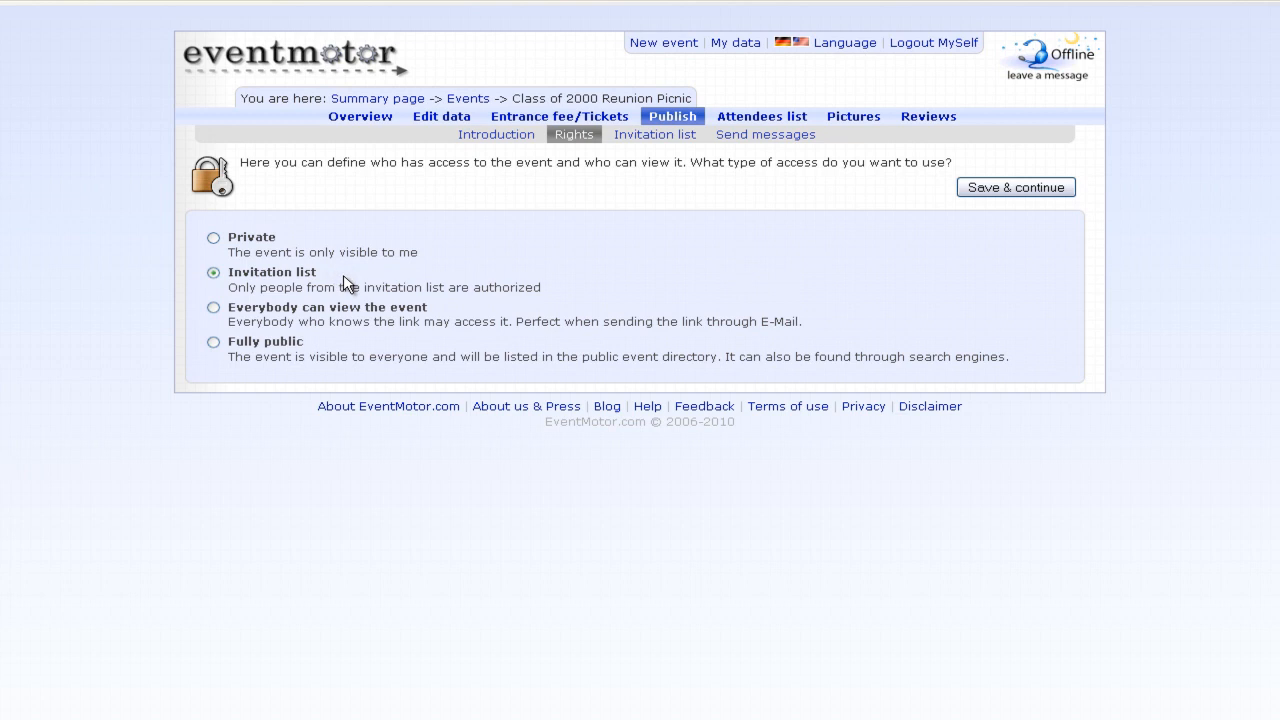
- Choose 'Everybody can view the event' and show the Publish Introduction page
drag(391, 305, 402, 320)
click(402, 320)
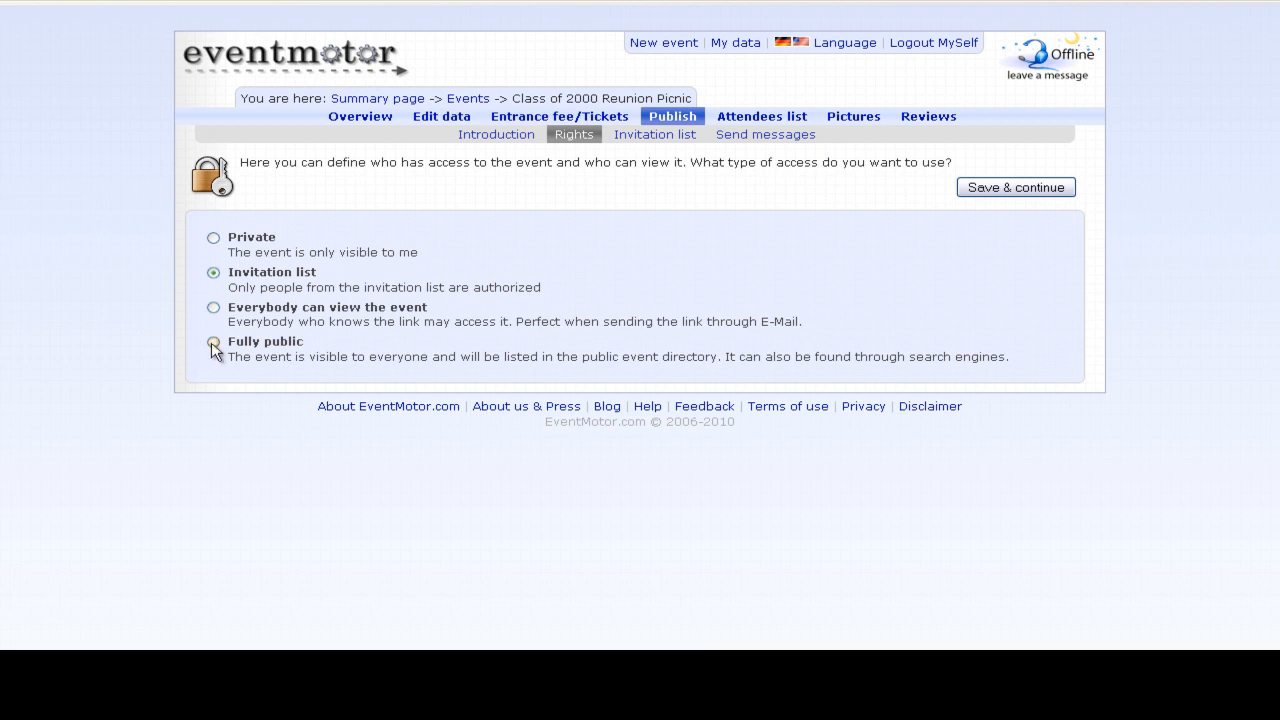
click(213, 307)
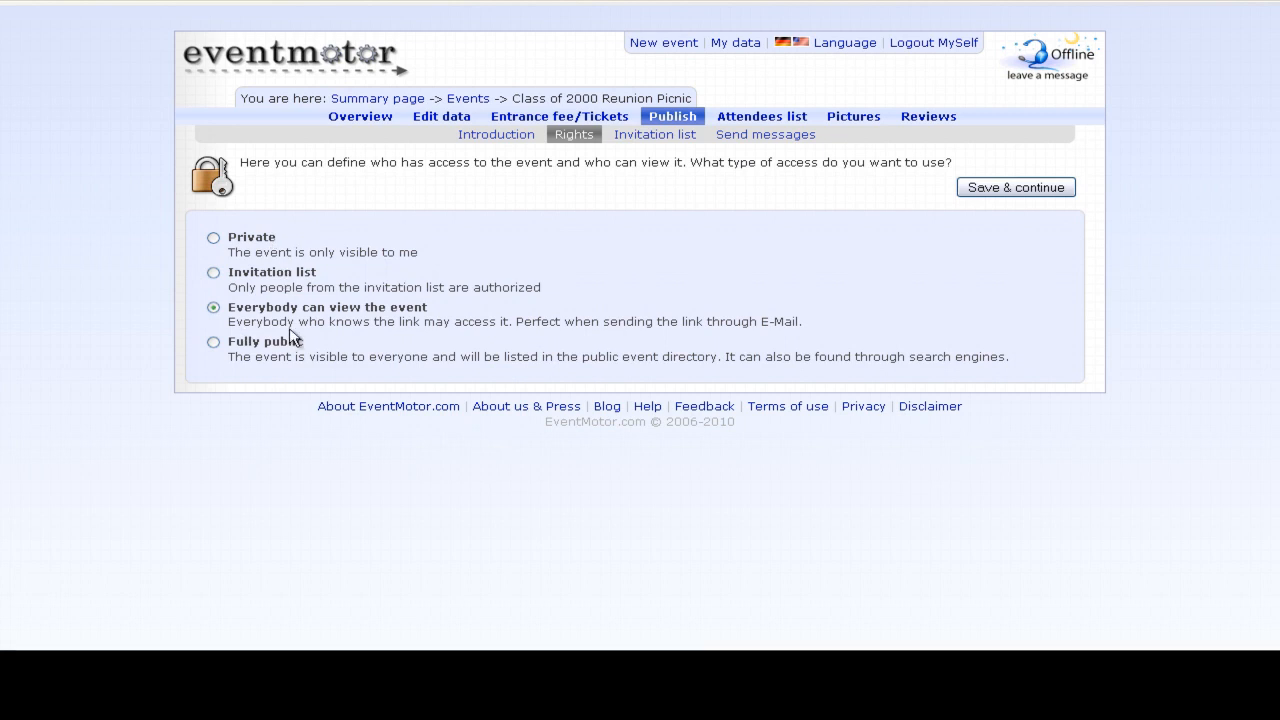
click(492, 136)
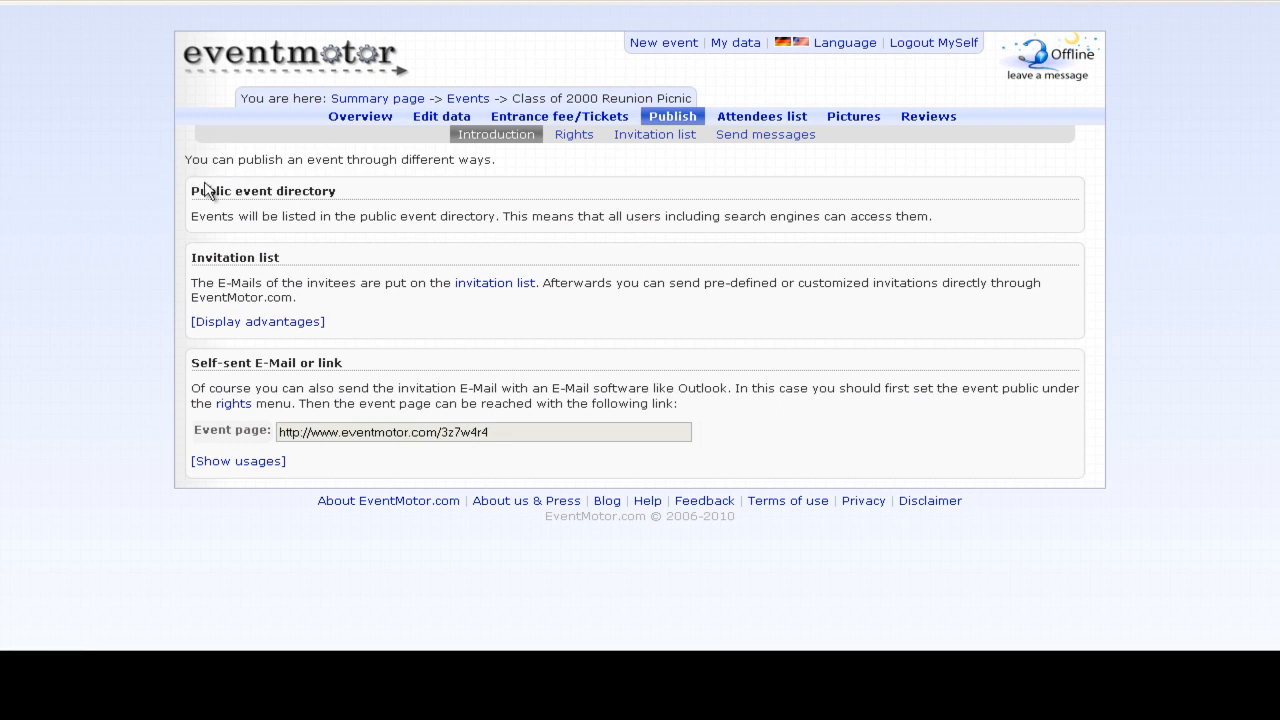
- Expand the publishing advantages and usages, then save the Everybody-can-view access setting
click(262, 322)
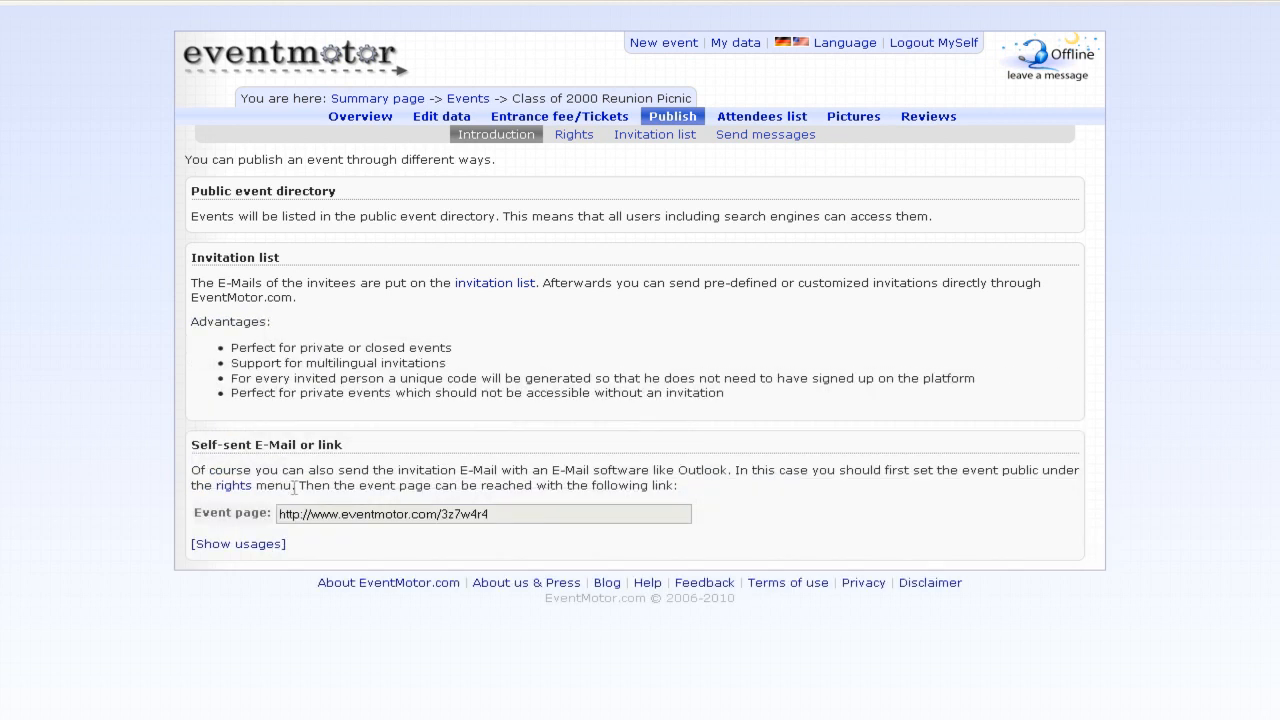
click(510, 516)
click(246, 545)
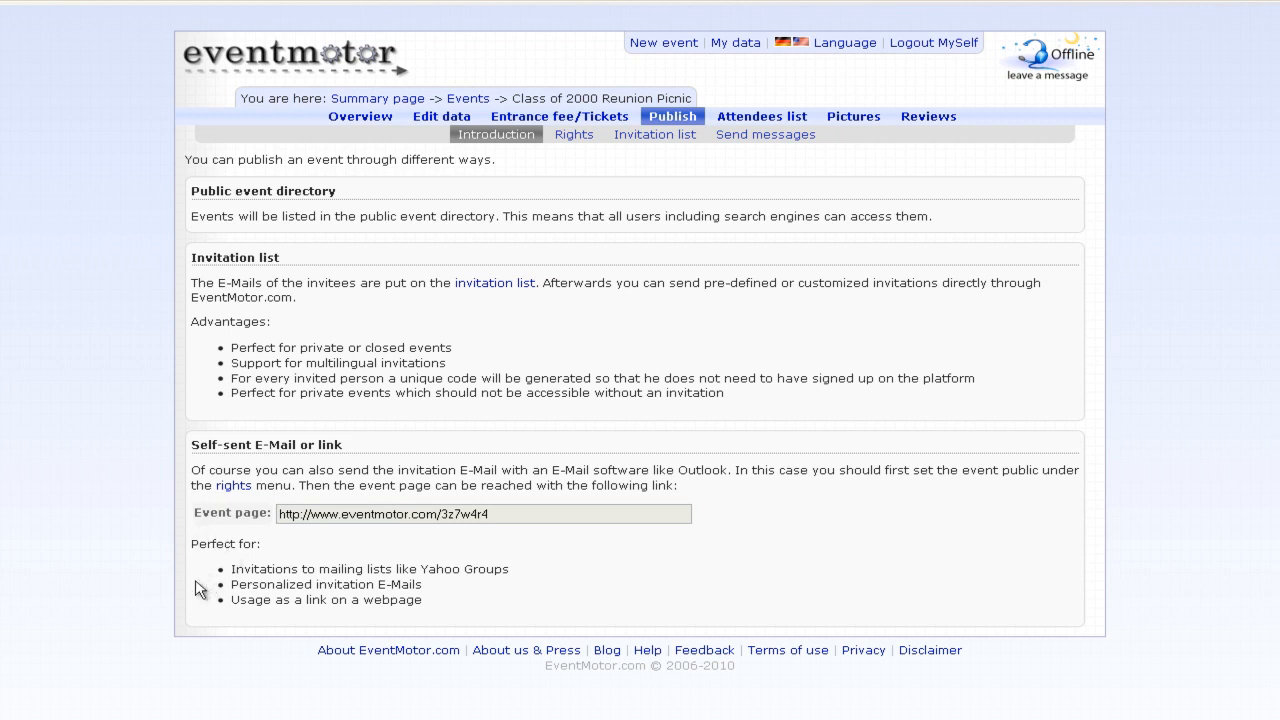
click(561, 140)
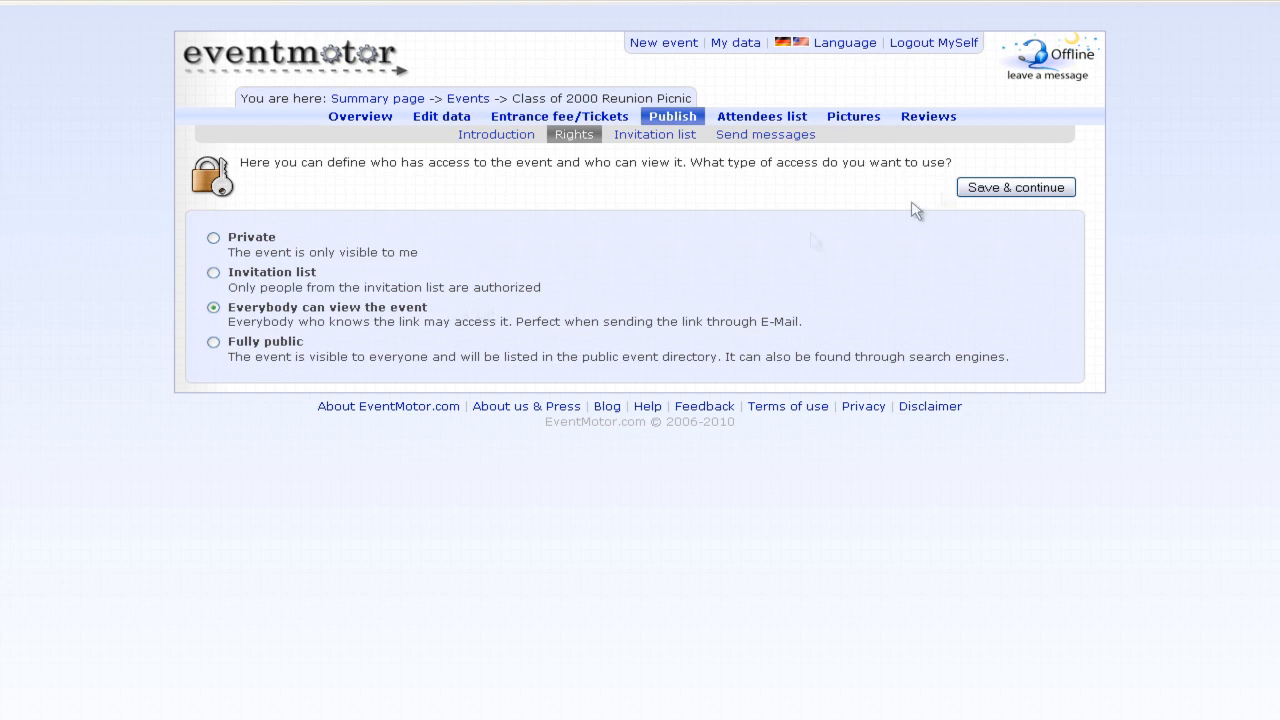
click(987, 193)
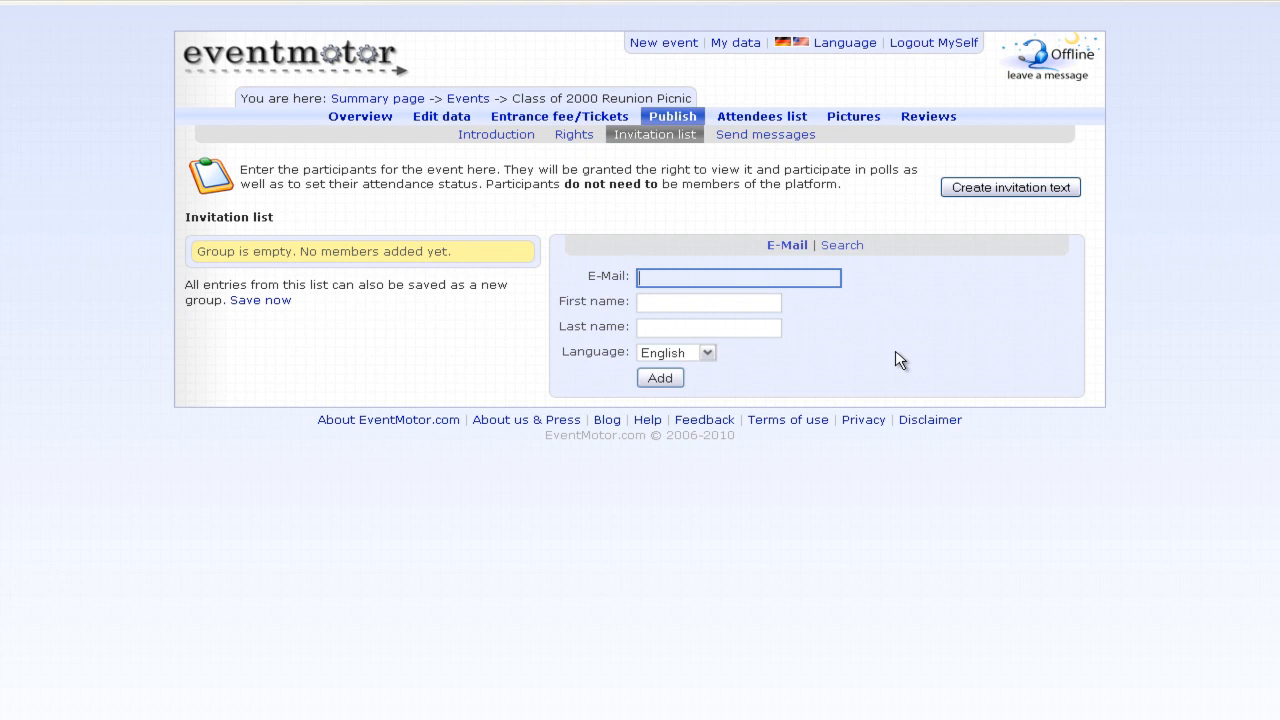
- Add a guest with their e-mail, first and last name, in English, to the invitation list
key(Tab)
text(Billy)
key(Tab)
text(Bob)
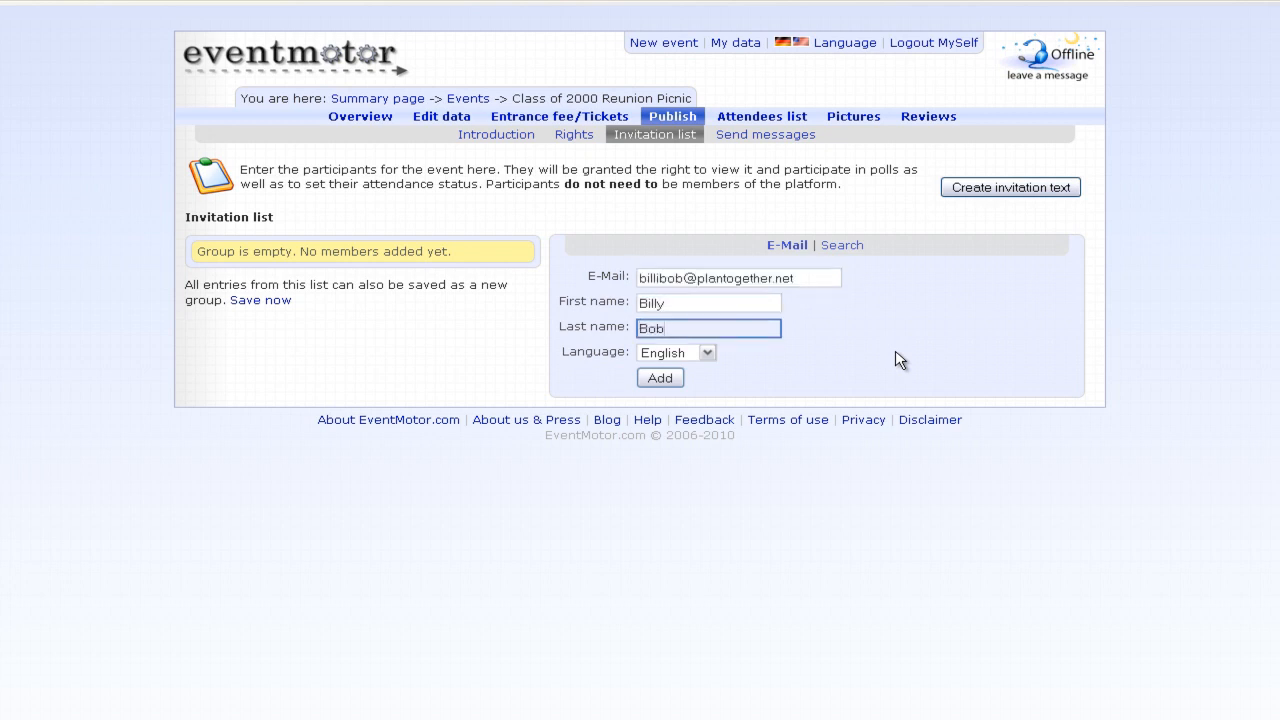
click(702, 354)
click(706, 356)
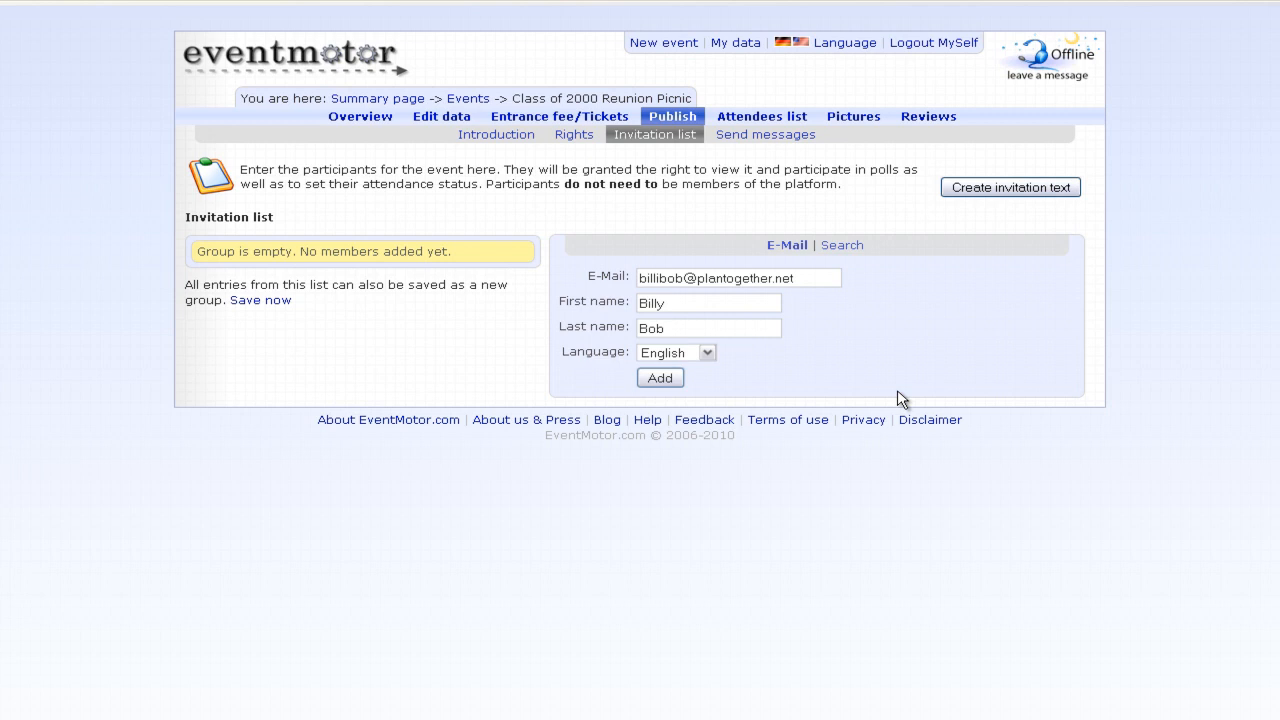
click(660, 378)
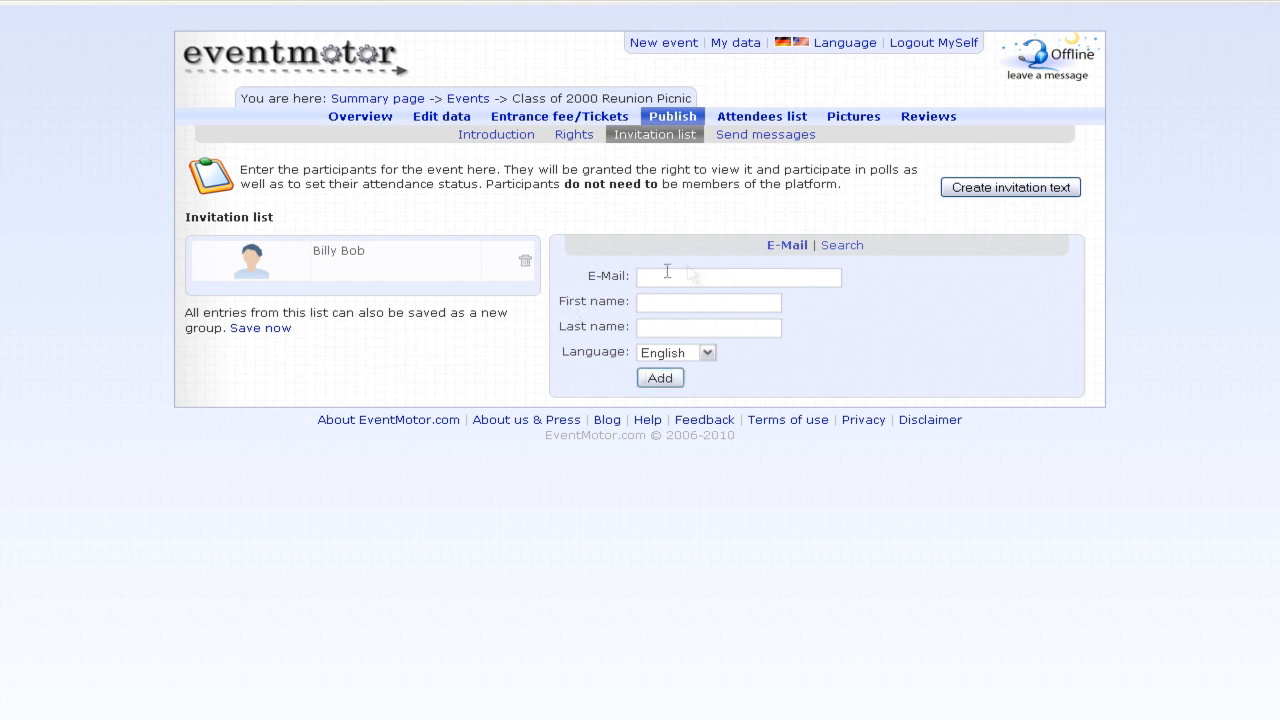
- Glance at the existing-user search, then open the Create invitation text page
click(830, 243)
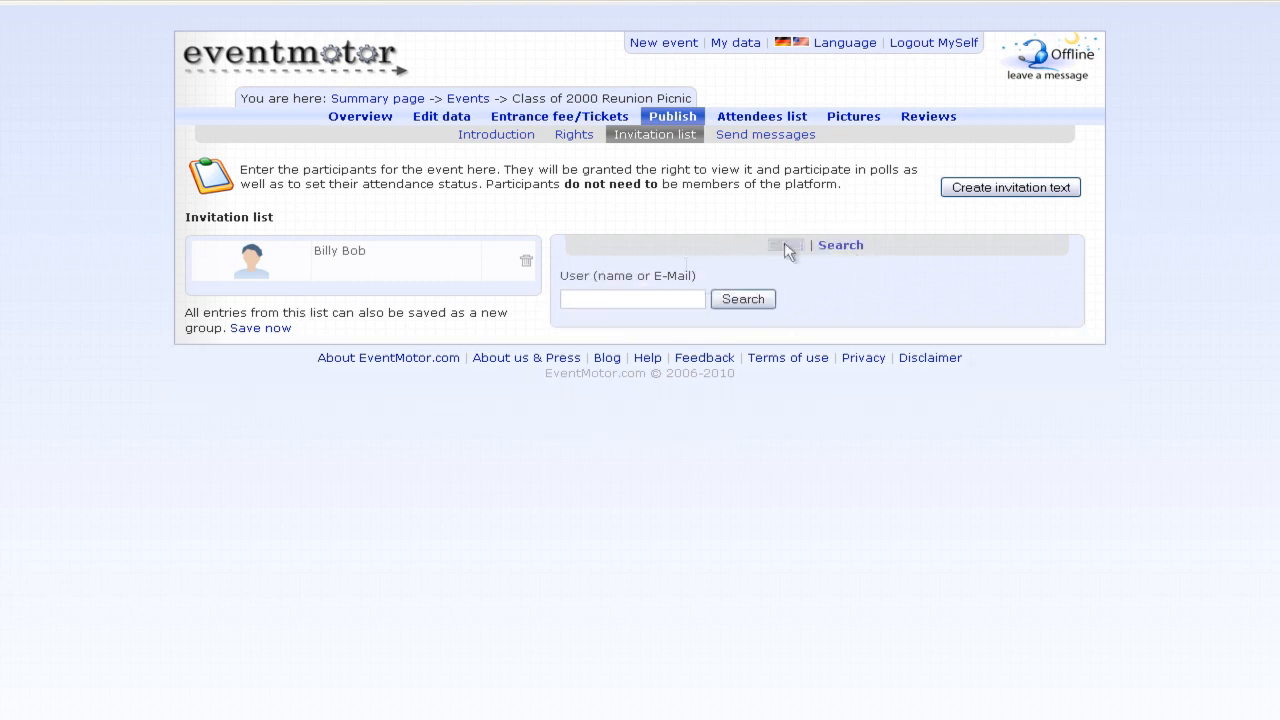
click(622, 296)
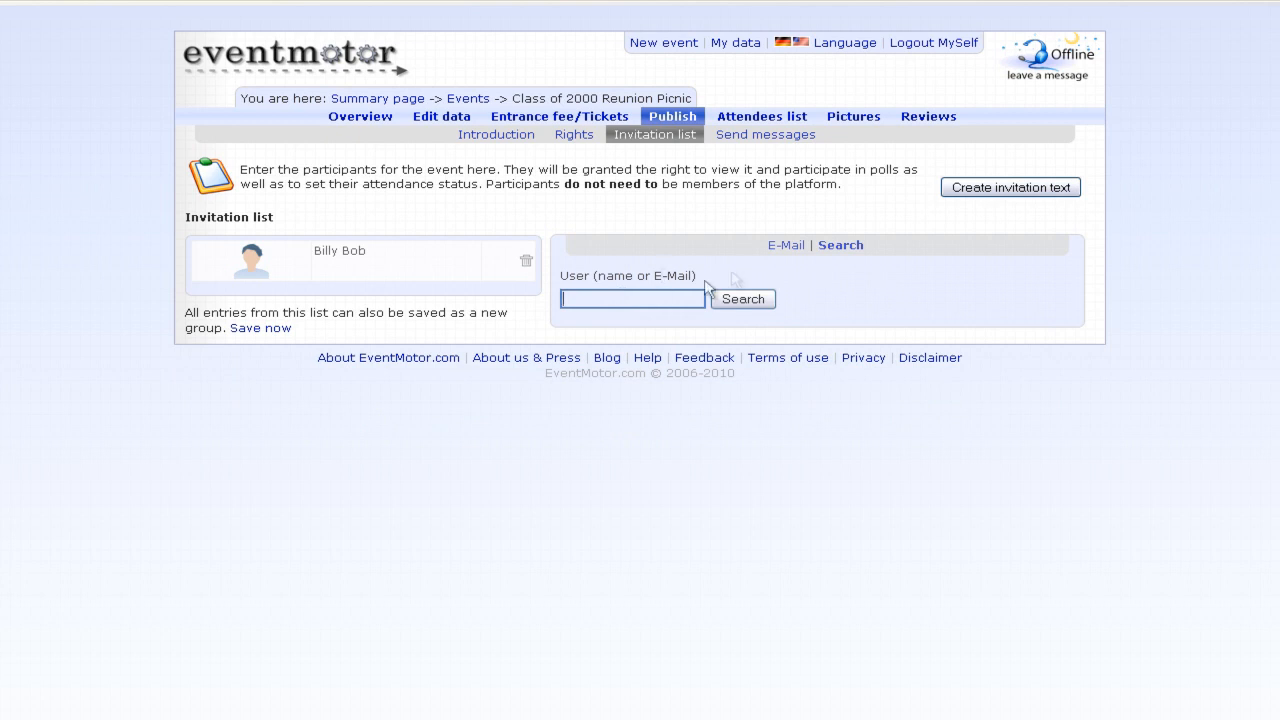
click(787, 245)
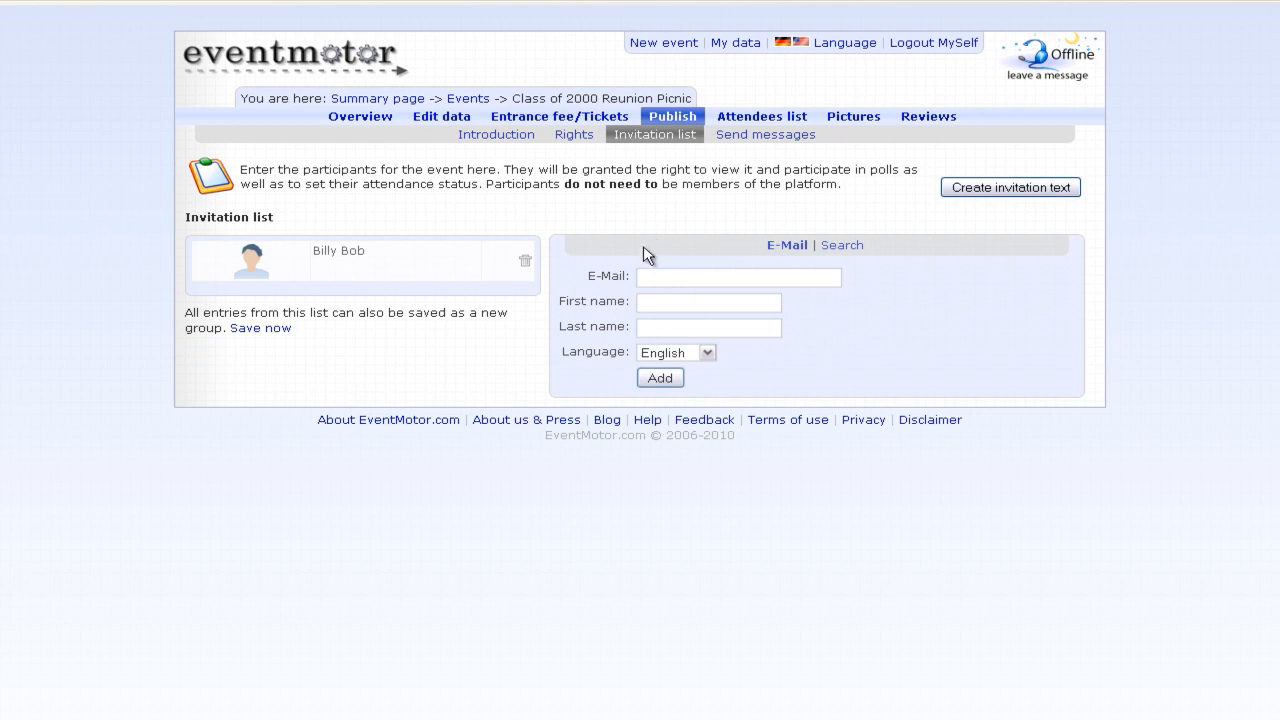
click(990, 187)
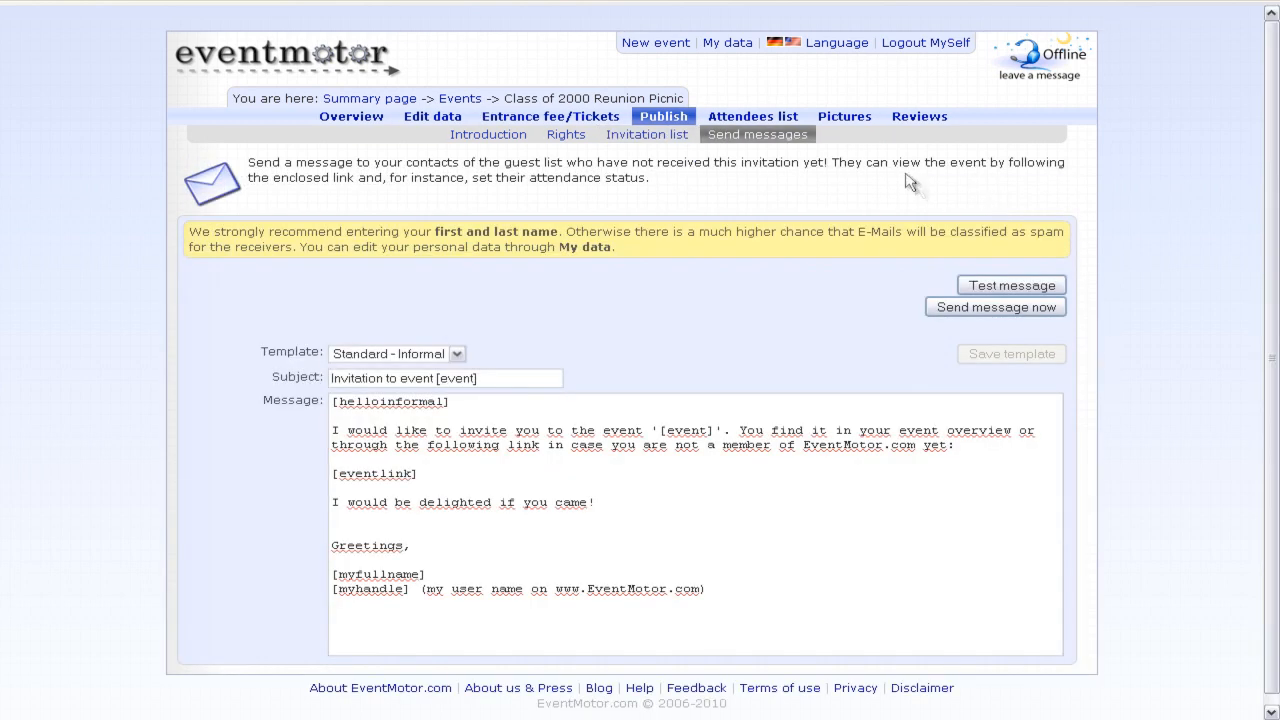
- Keep the Standard - Informal template and leave the invitation message unchanged
scroll(140, 285, down, 1)
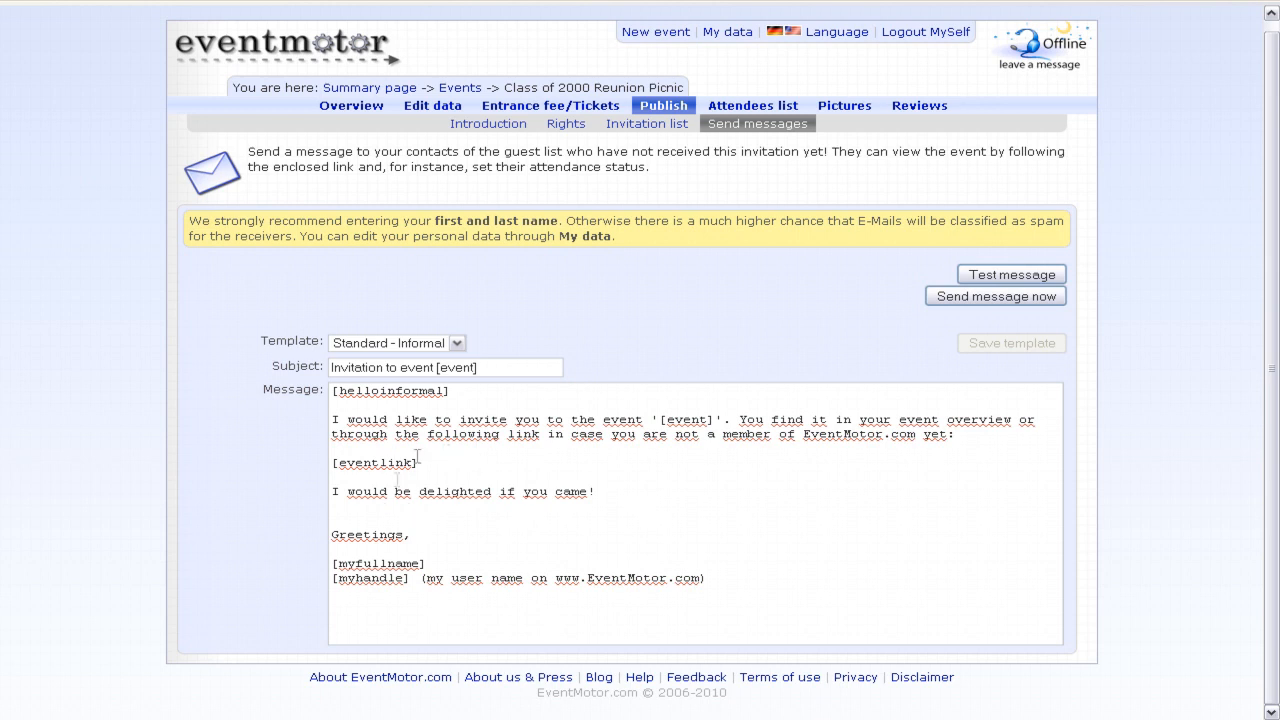
click(410, 343)
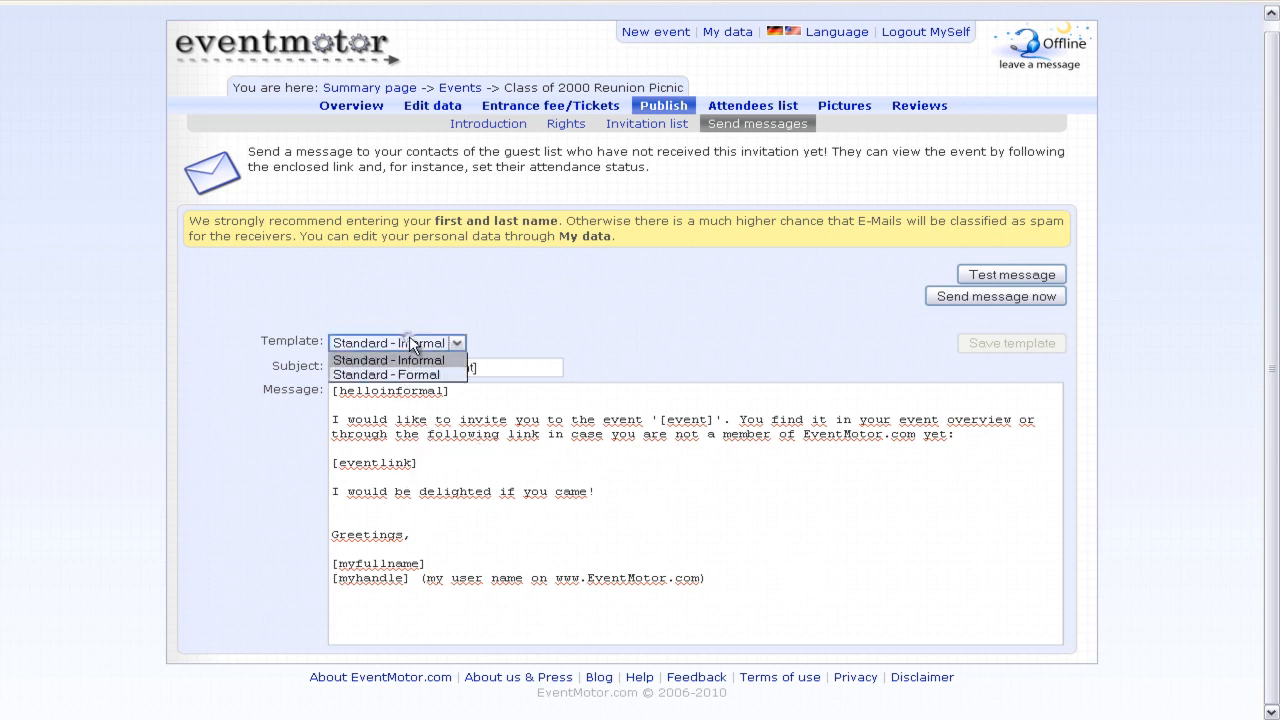
click(449, 391)
drag(452, 391, 325, 393)
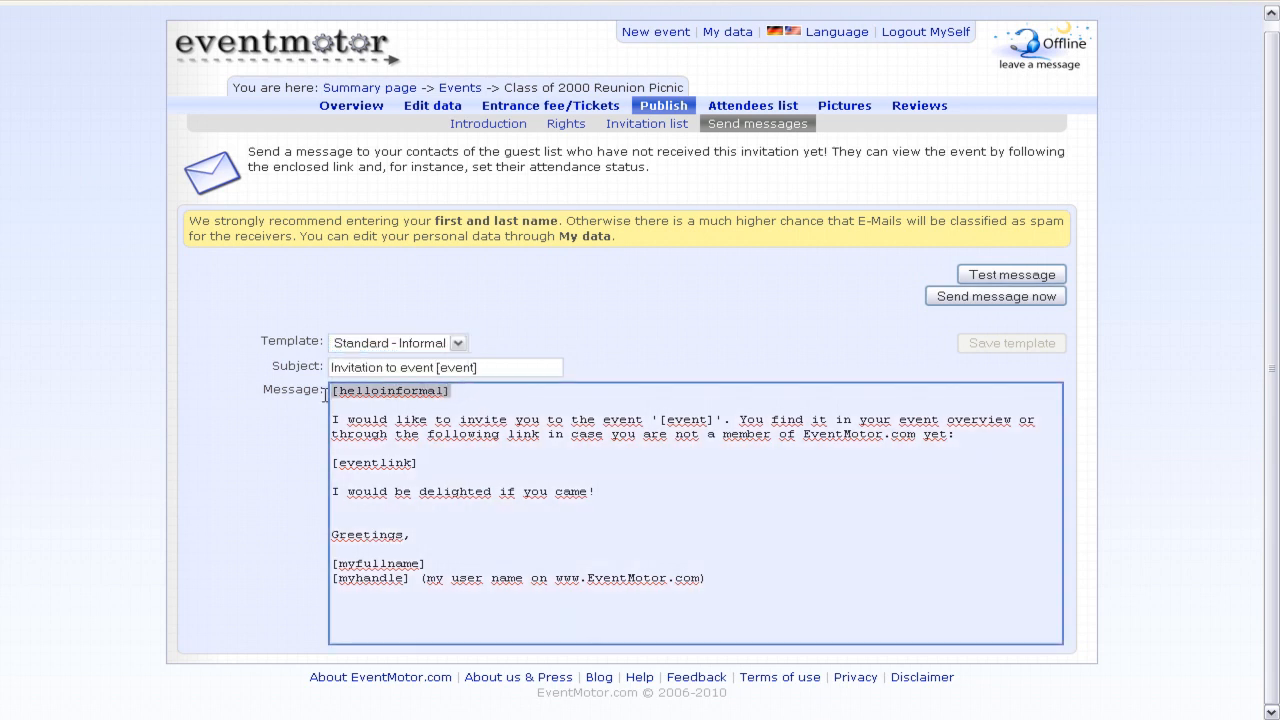
click(432, 392)
click(655, 521)
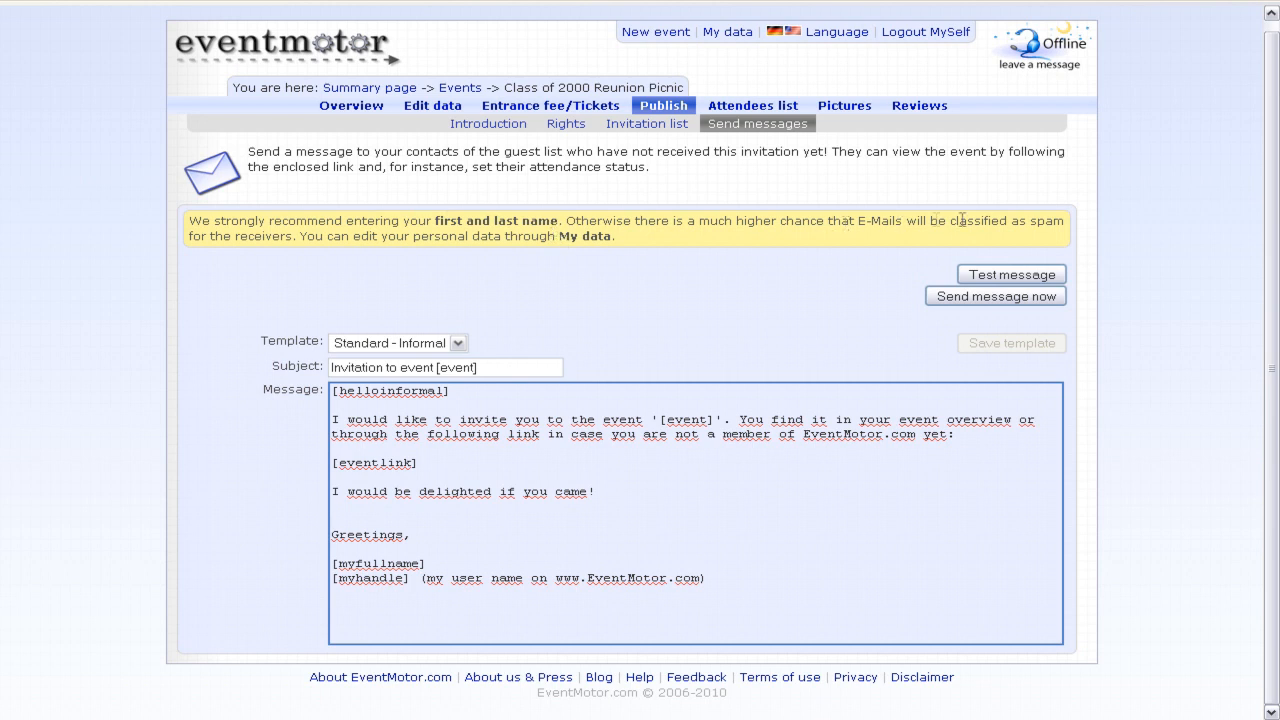
click(722, 290)
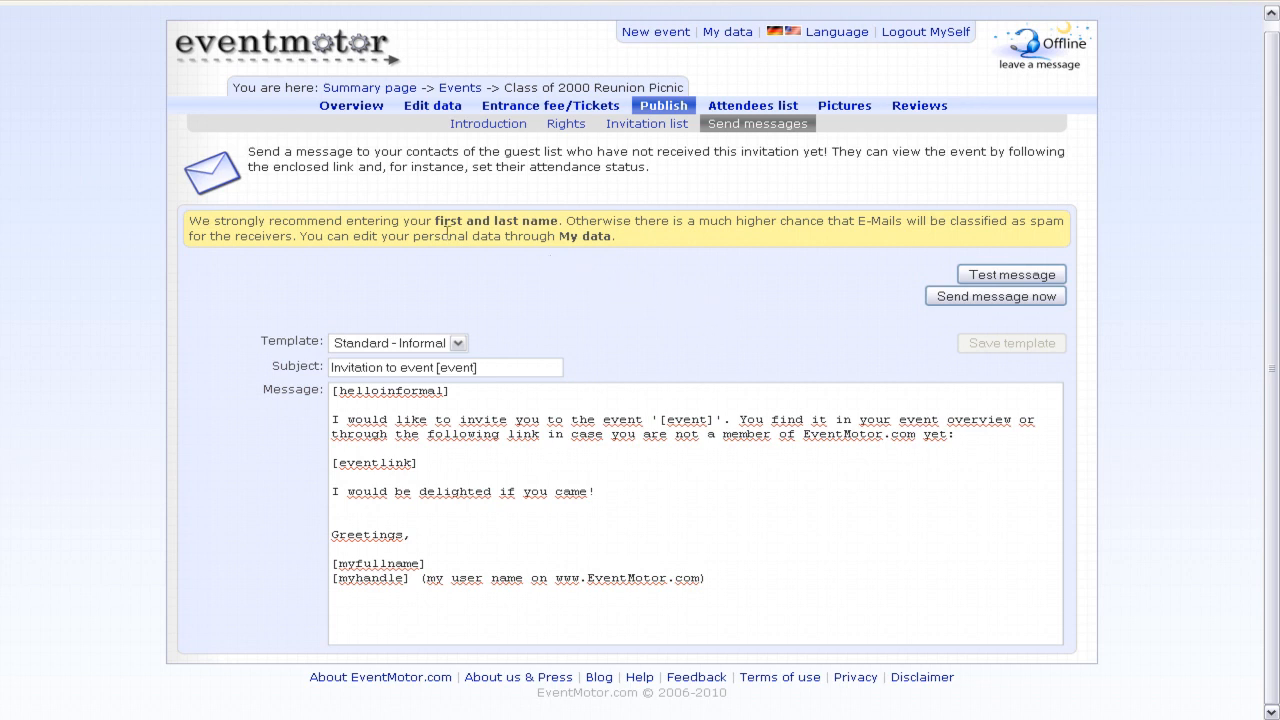
- Open the My data page with the account's user name, e-mail and English language
drag(446, 230, 557, 229)
click(568, 268)
click(728, 33)
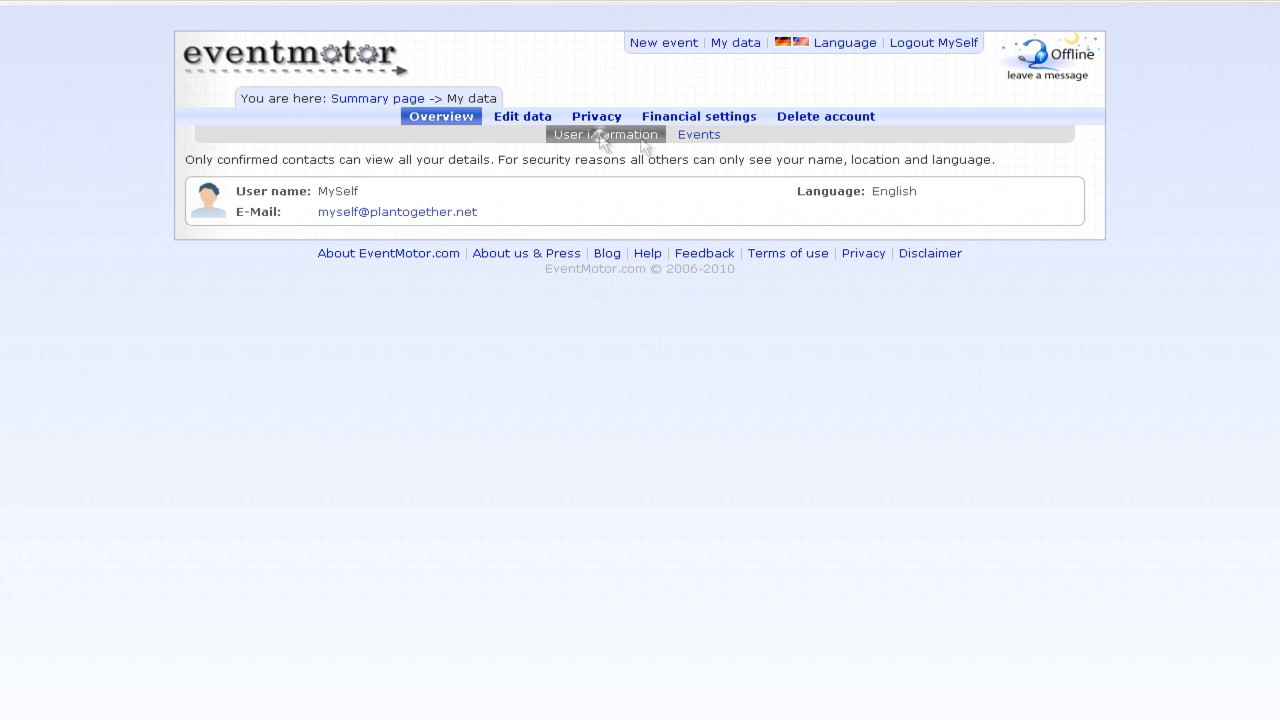
- Check the reunion picnic in your events list and on the globe map, then open Edit data
click(702, 138)
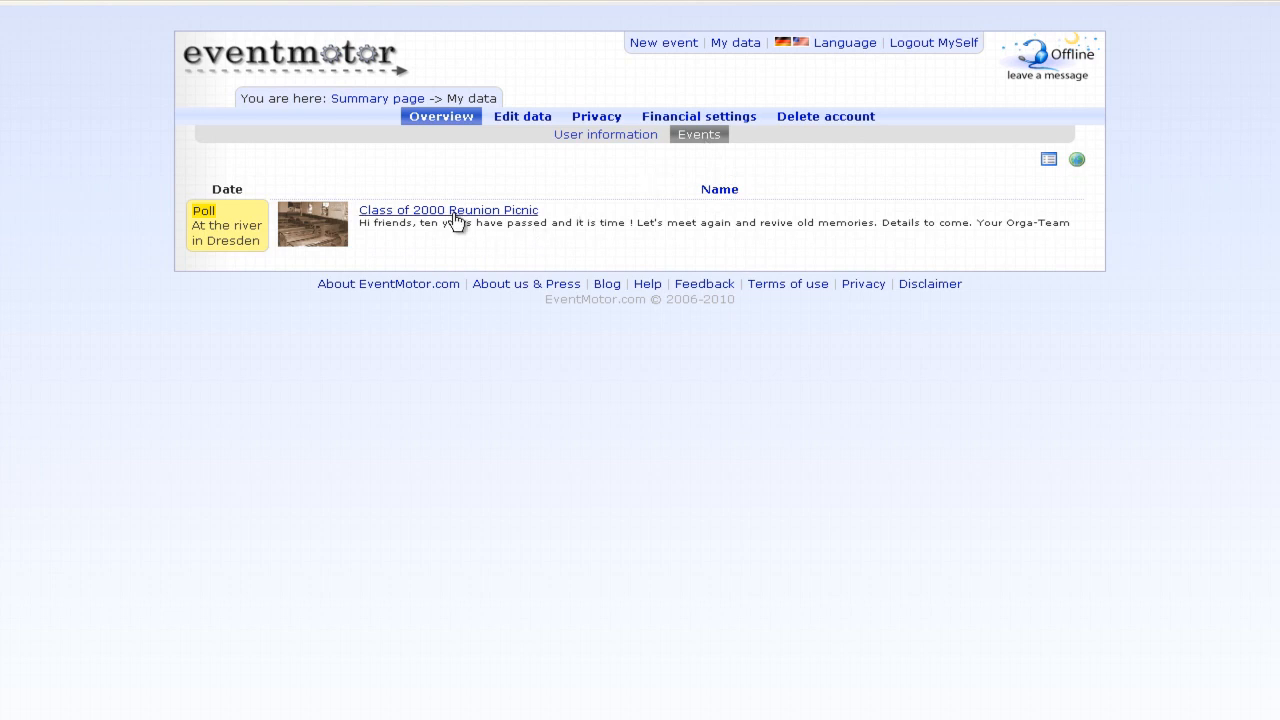
click(1077, 160)
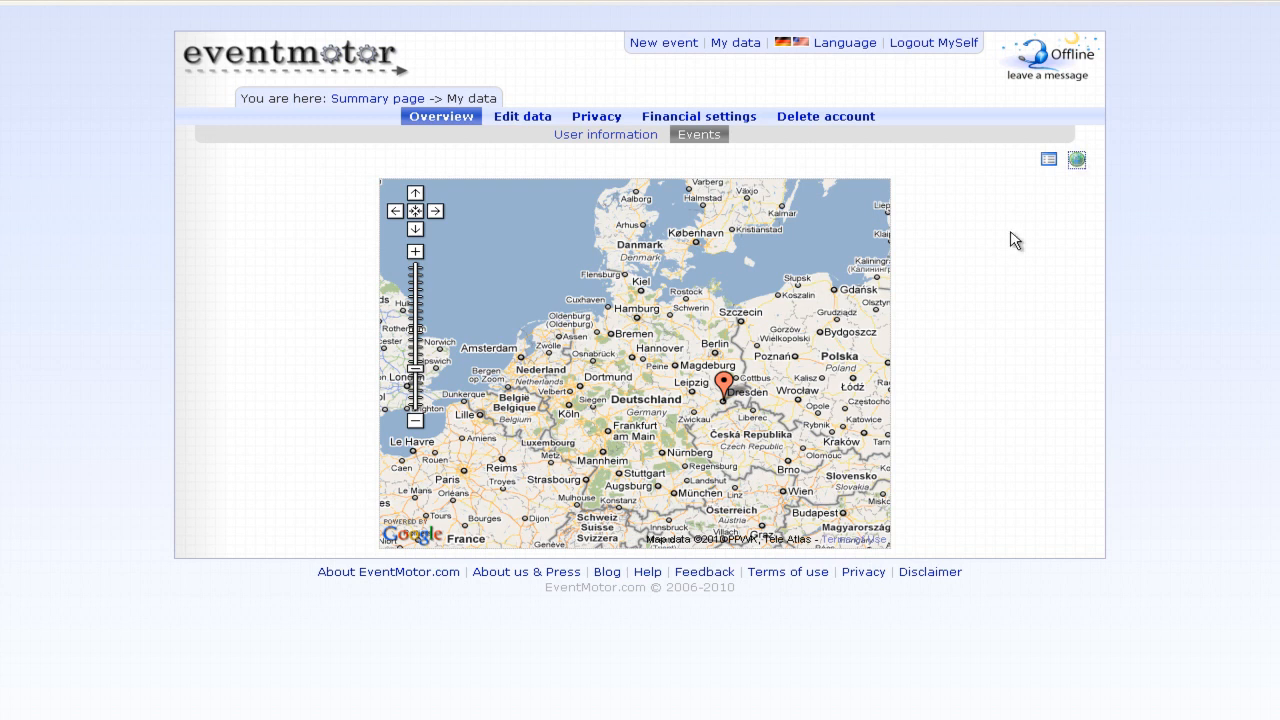
mouse_move(726, 394)
click(1047, 161)
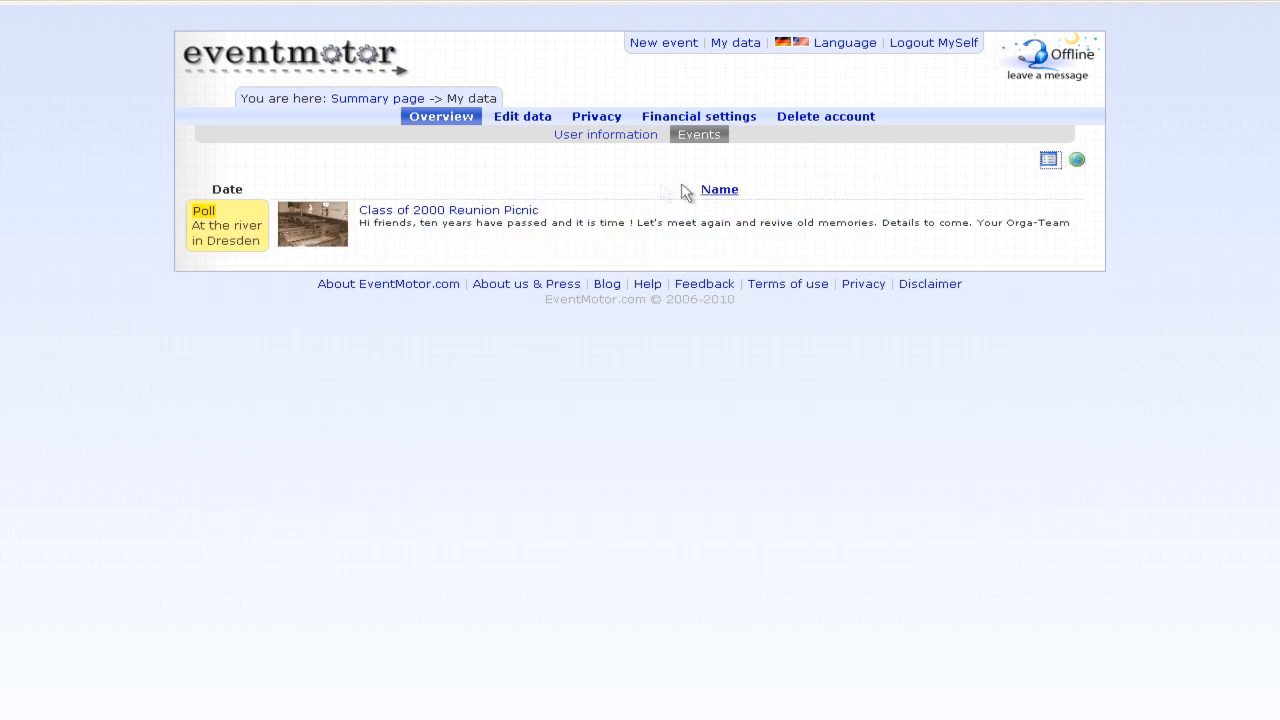
click(533, 122)
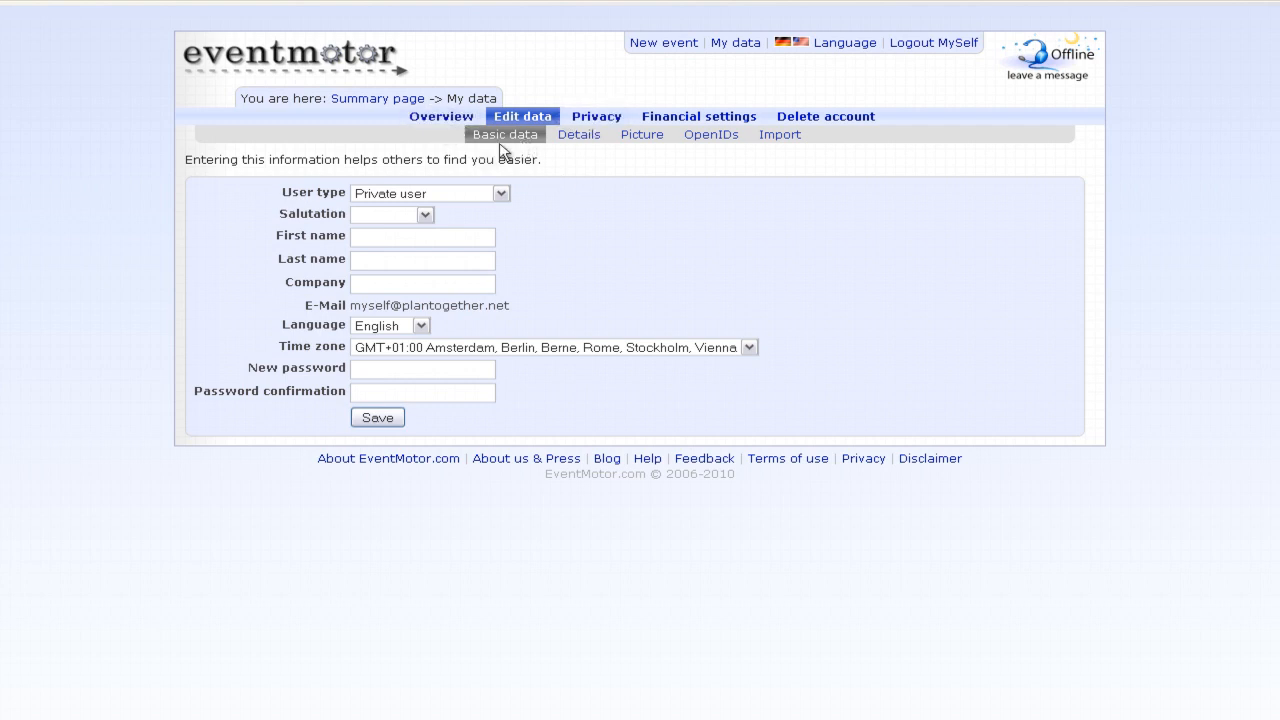
- Set the salutation to Mr. and enter the user's first and last name
click(422, 213)
click(386, 232)
click(386, 237)
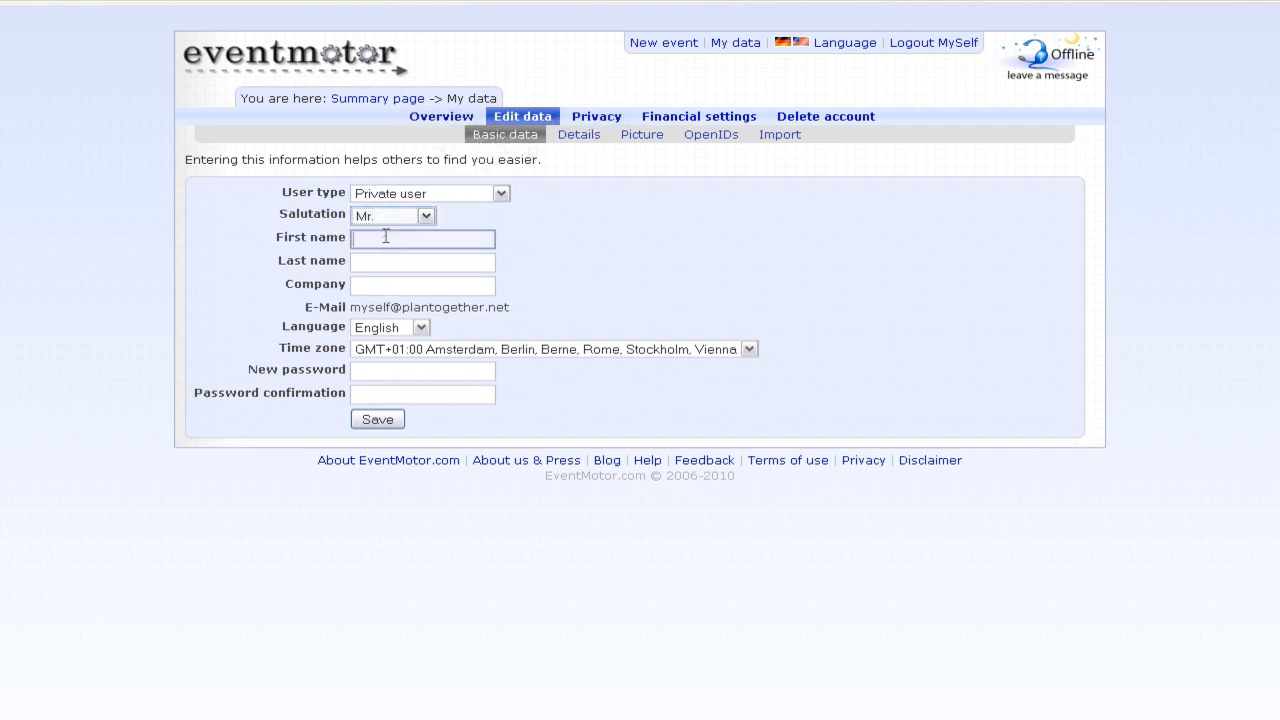
text(Tom)
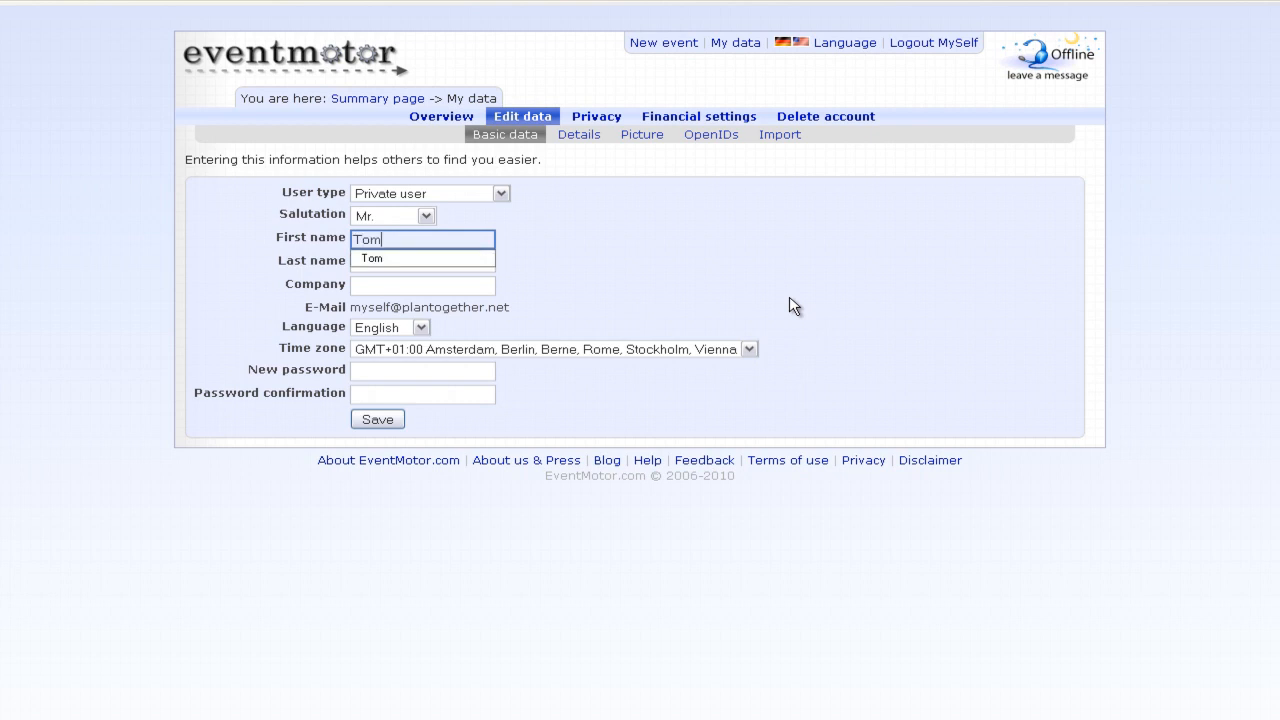
key(Tab)
text(Tomato)
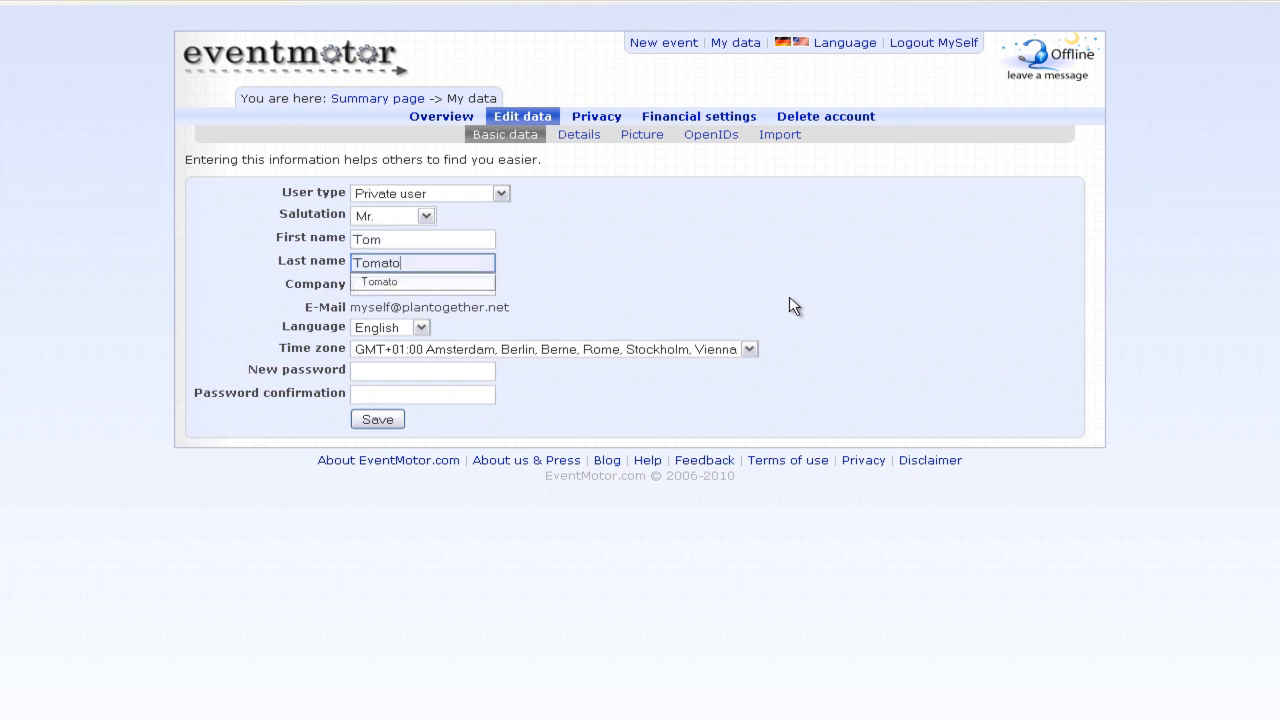
key(Tab)
key(Tab)
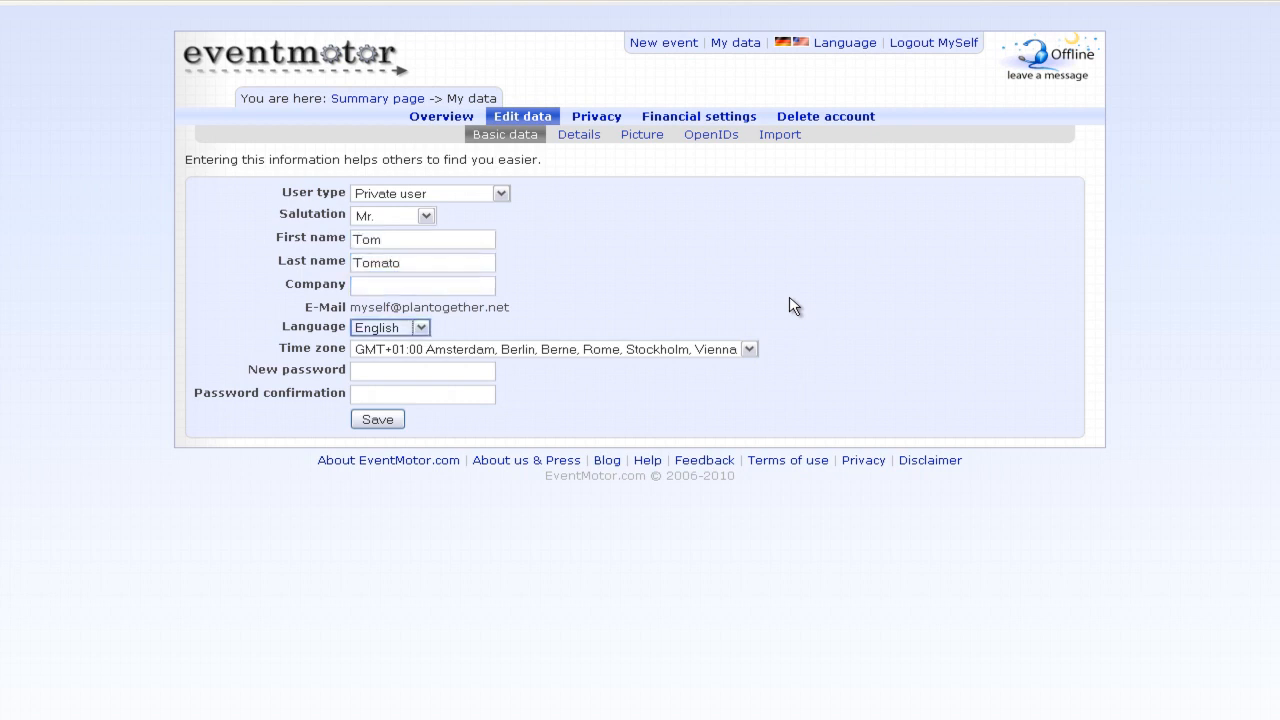
key(Tab)
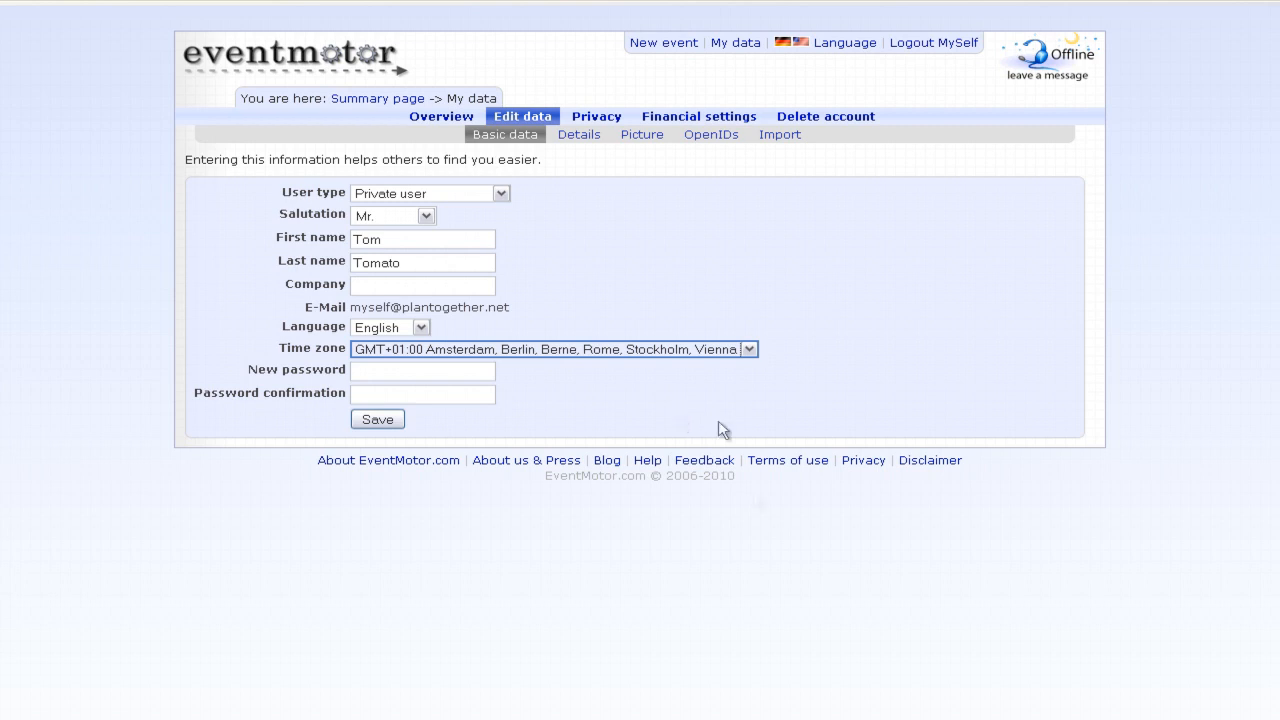
- Move through the new password and confirmation fields, then save the basic profile data
click(430, 372)
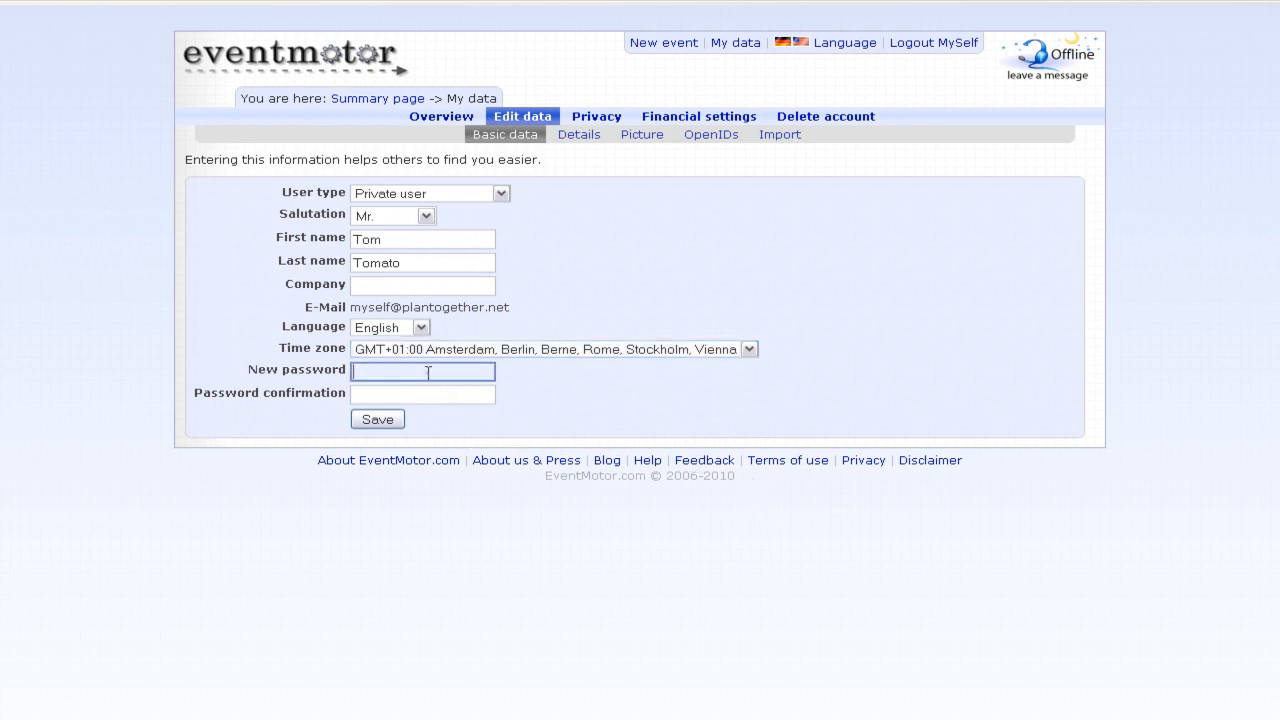
click(390, 396)
click(392, 372)
click(391, 395)
click(379, 424)
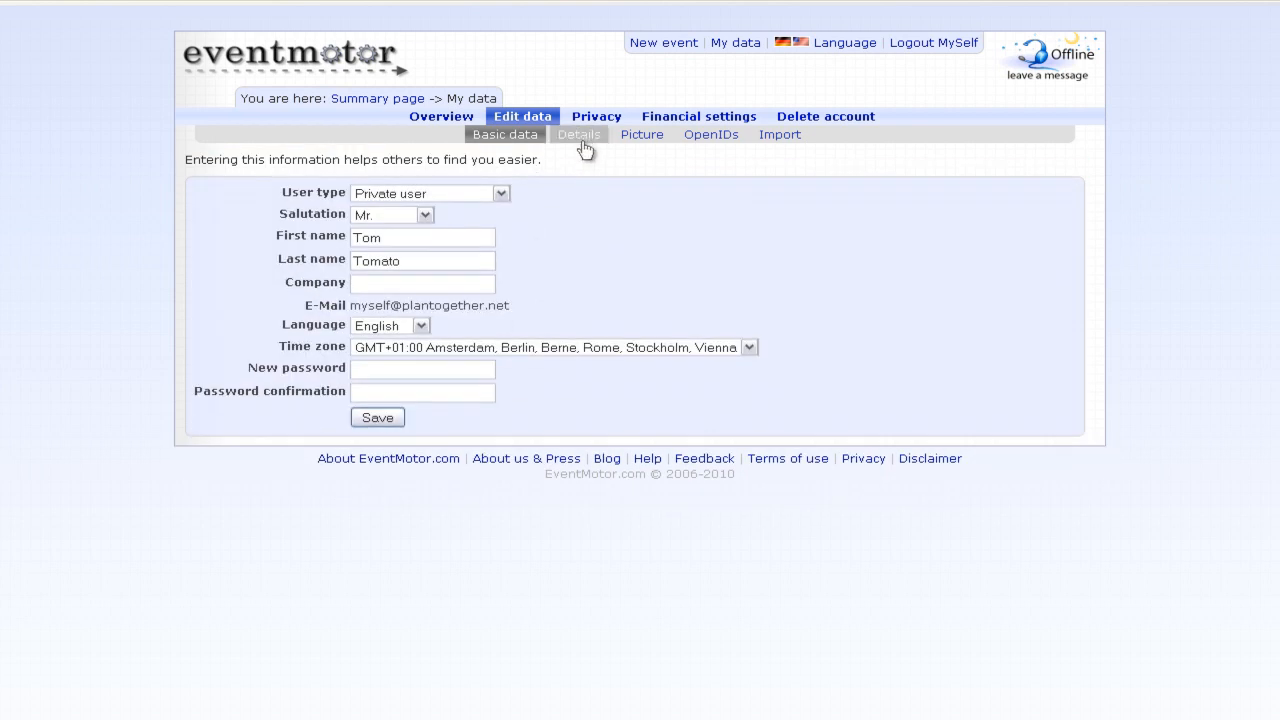
- Open the profile Details and look over the phone, website and fax fields
click(580, 135)
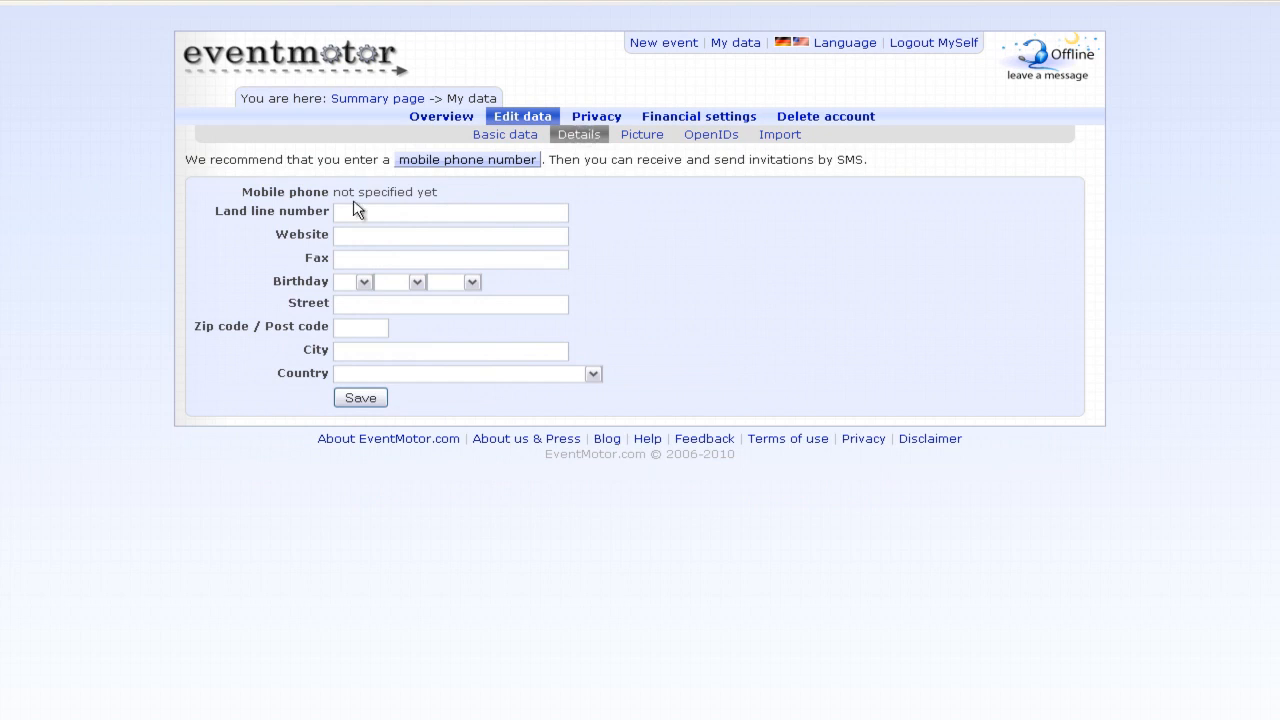
drag(352, 200, 449, 200)
click(453, 200)
click(403, 213)
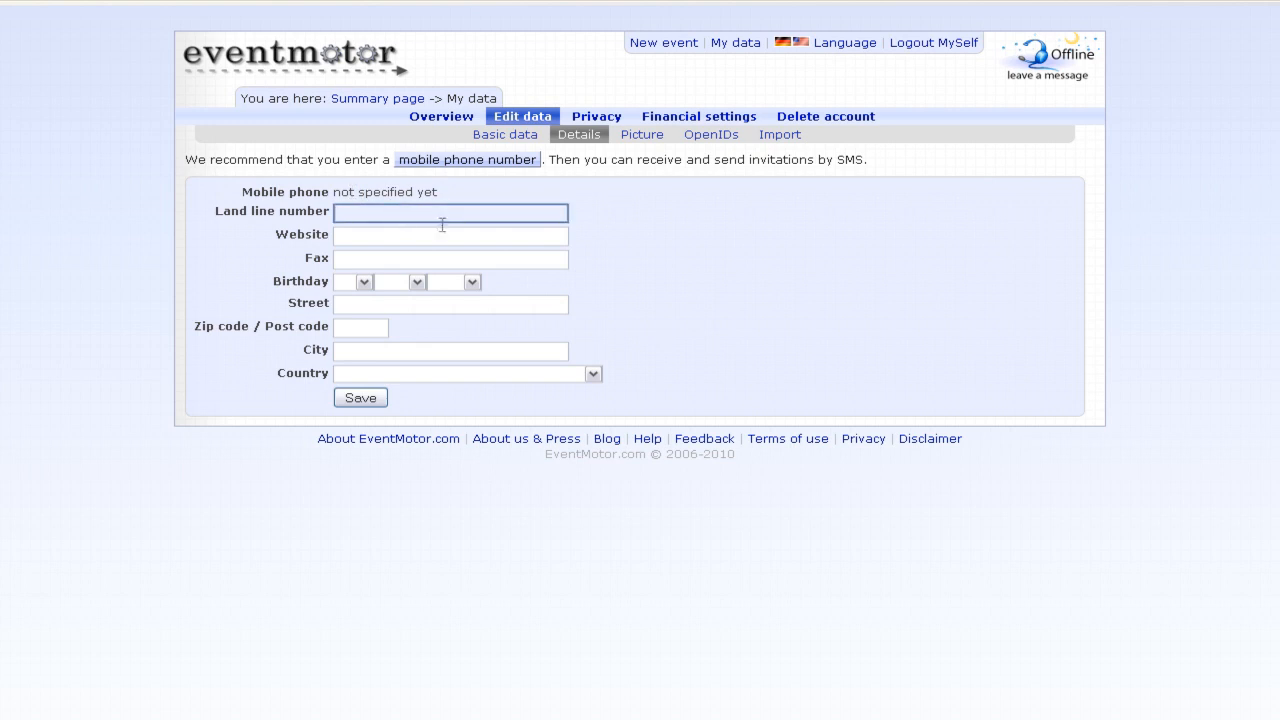
click(440, 236)
click(440, 259)
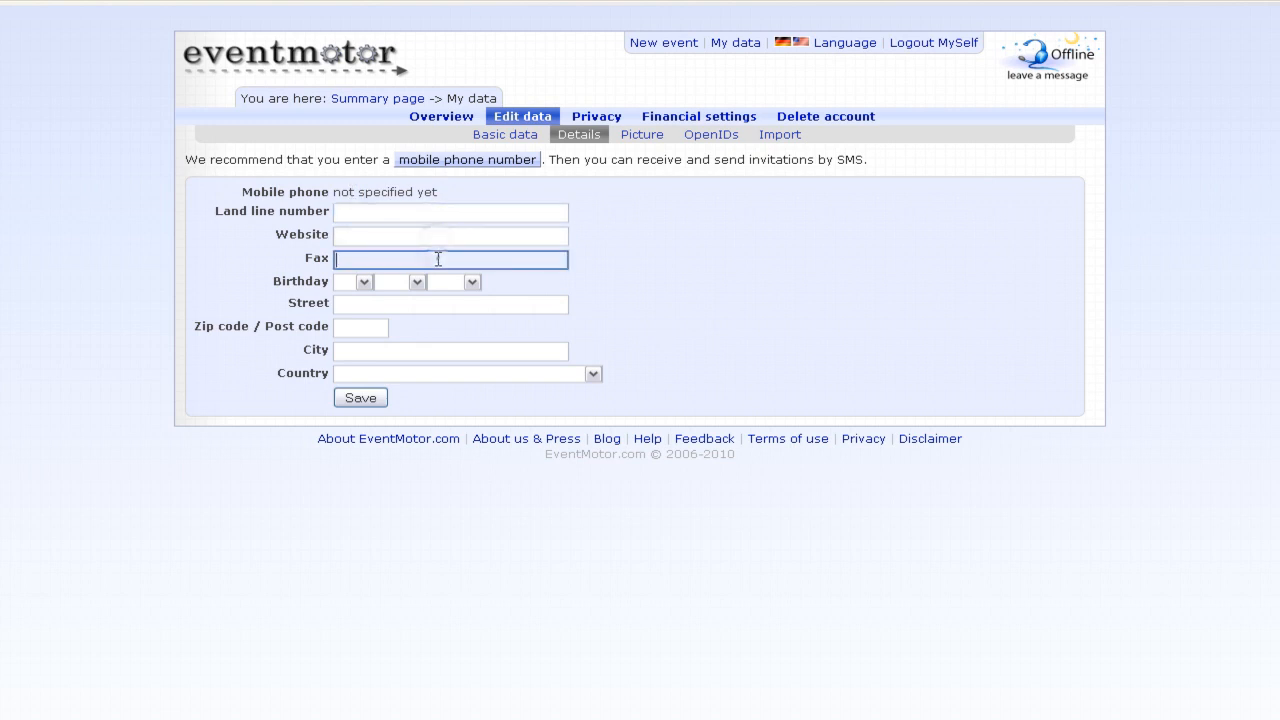
- Set the birthday to 12 May 1980 and move on to the street field
click(363, 283)
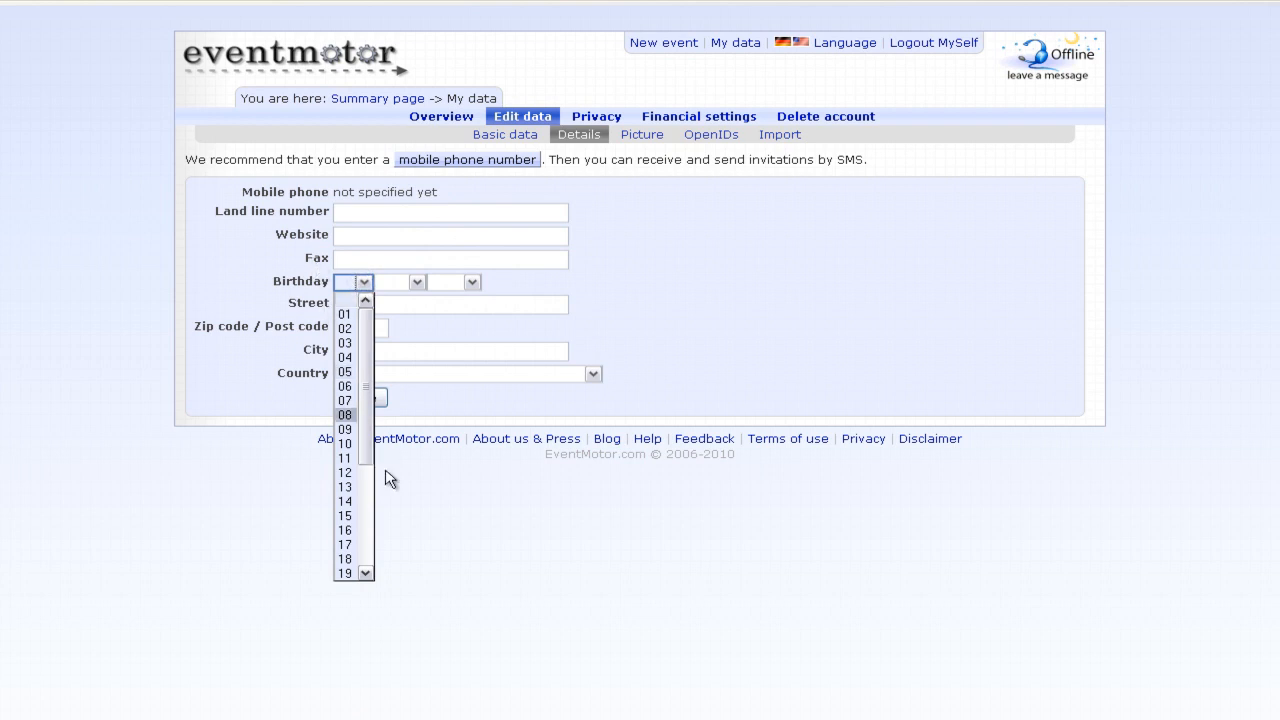
click(345, 473)
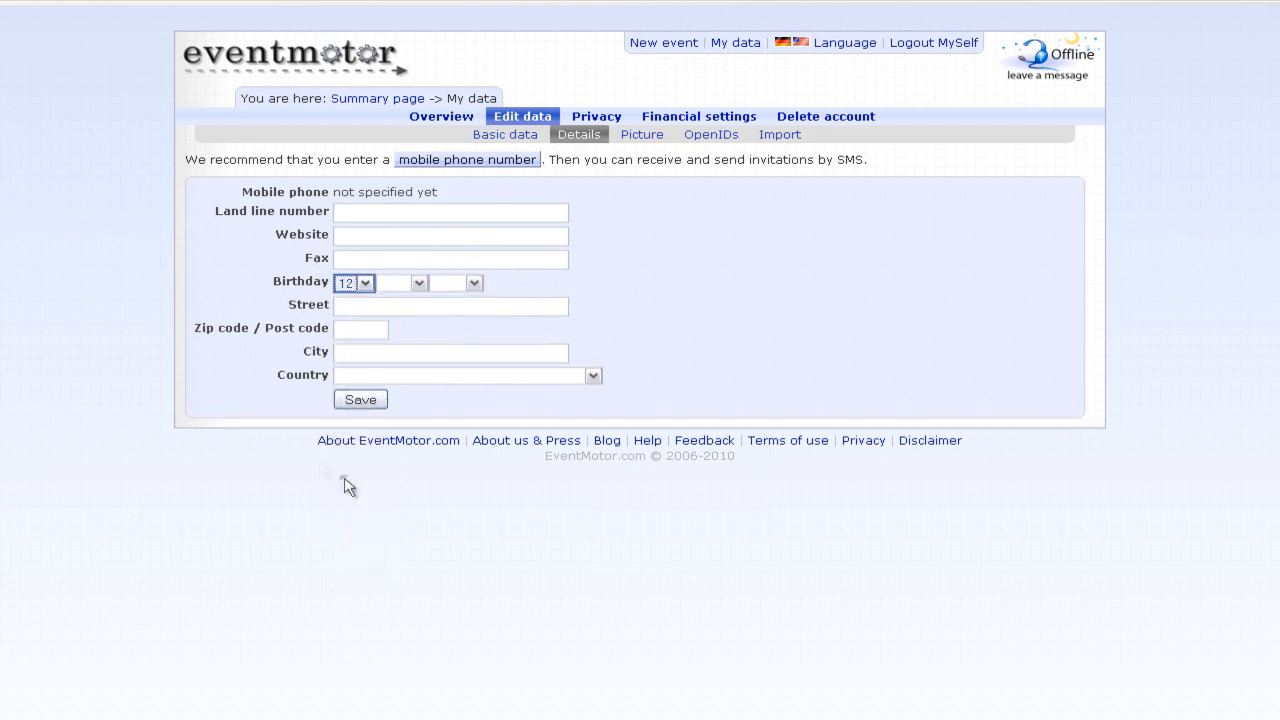
click(419, 283)
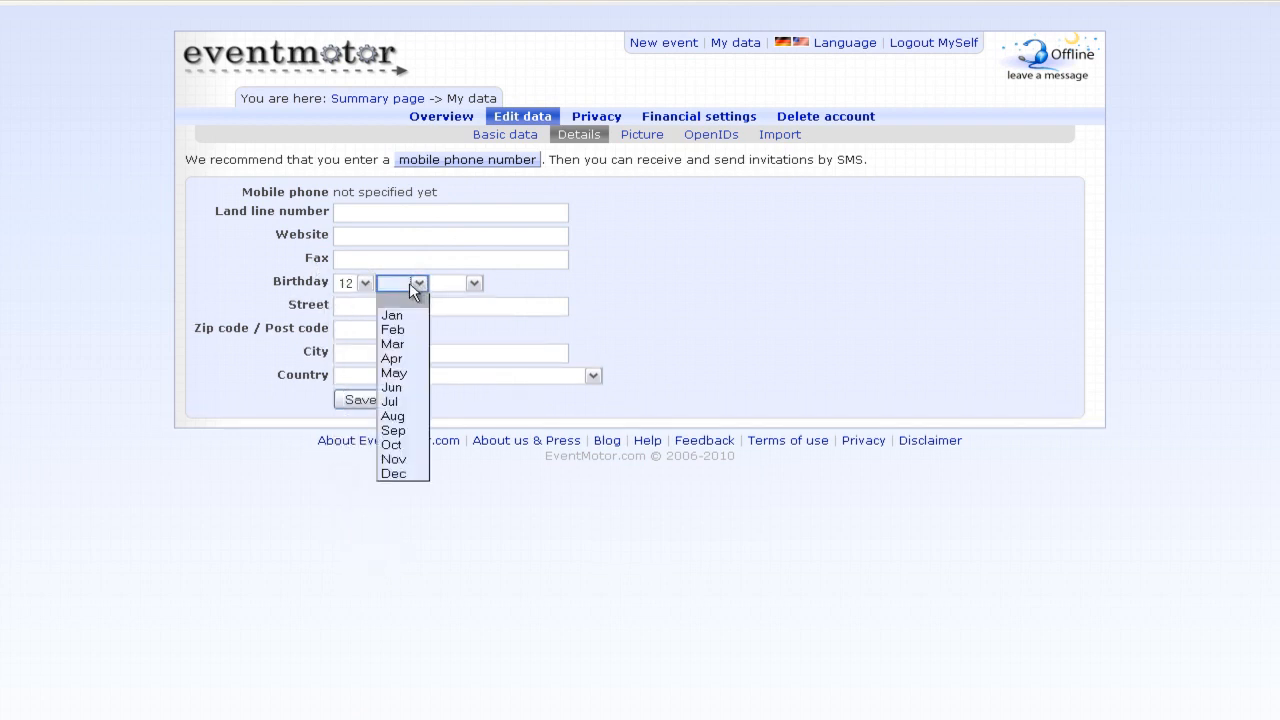
click(394, 372)
click(452, 284)
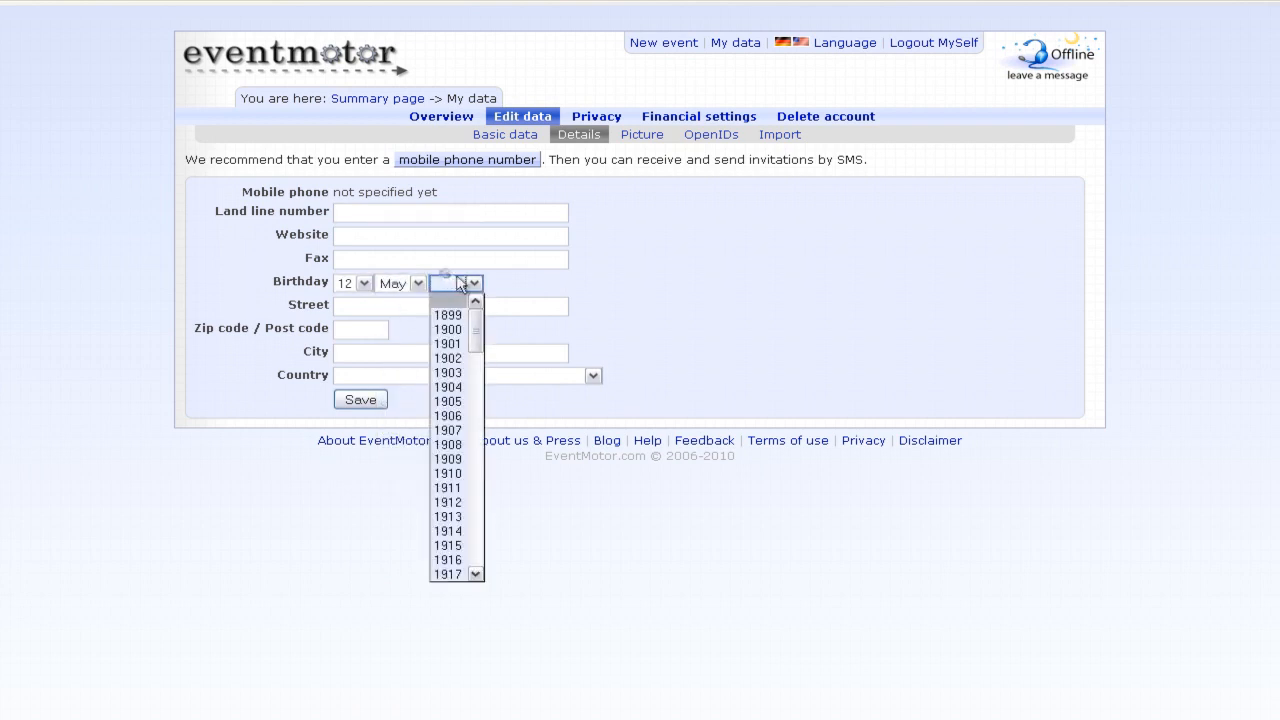
scroll(457, 520, down, 8)
click(457, 577)
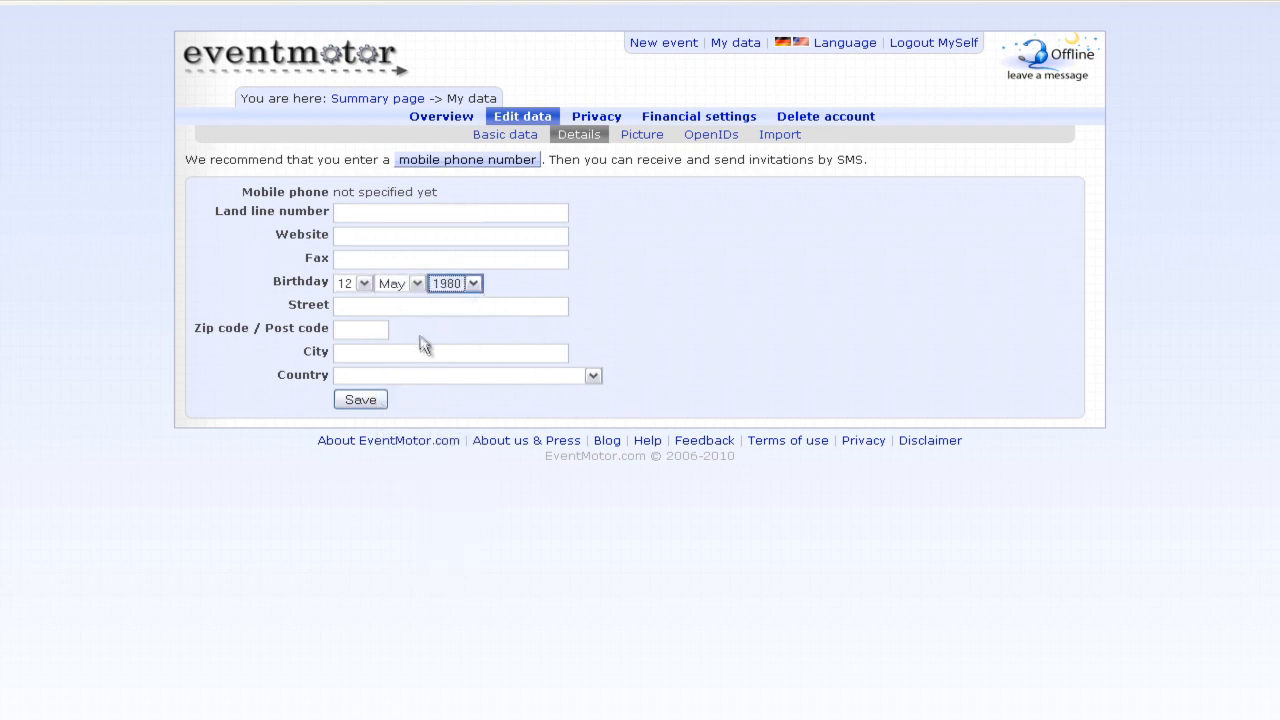
key(Tab)
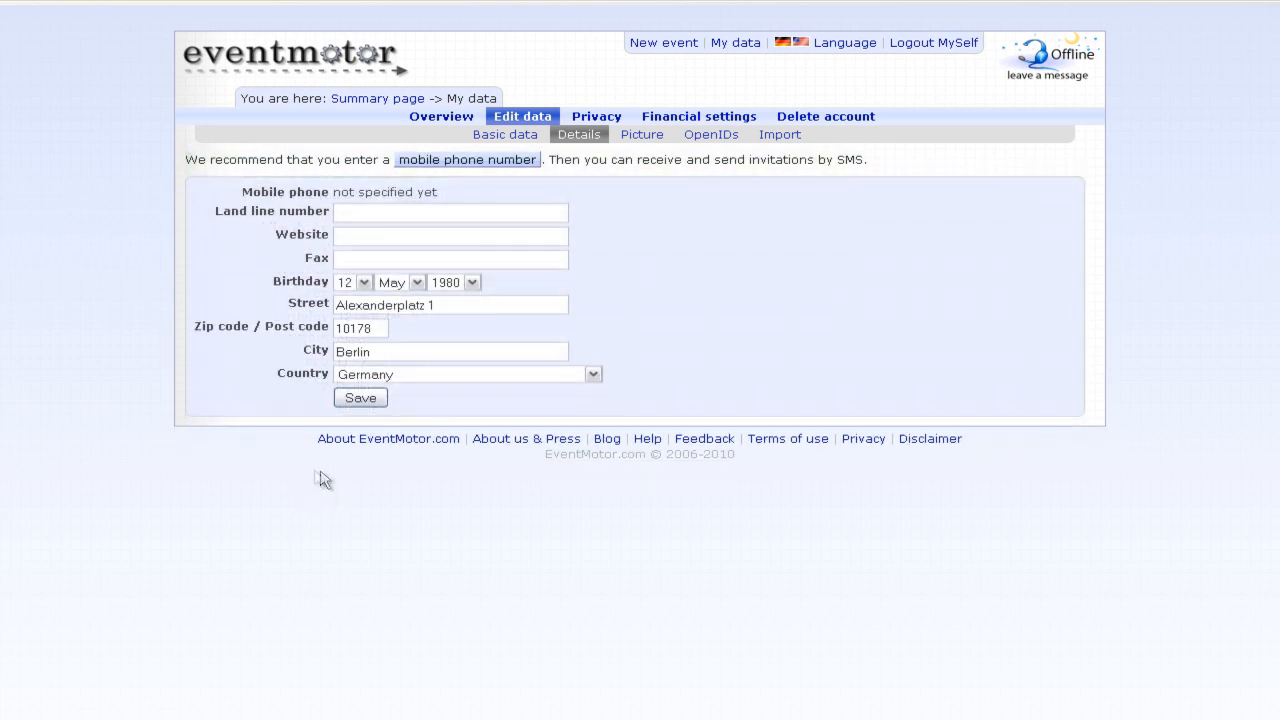
- Paste the mobile number on the registration page and request an SMS activation code
click(490, 162)
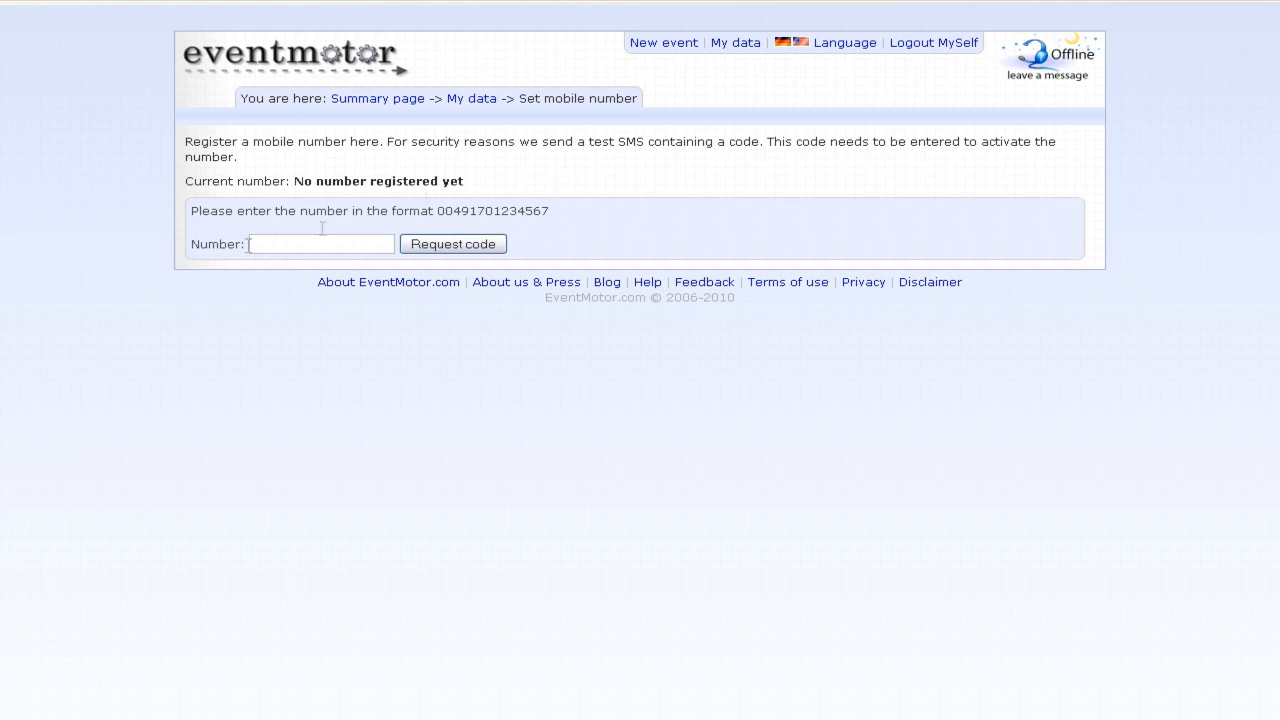
click(277, 244)
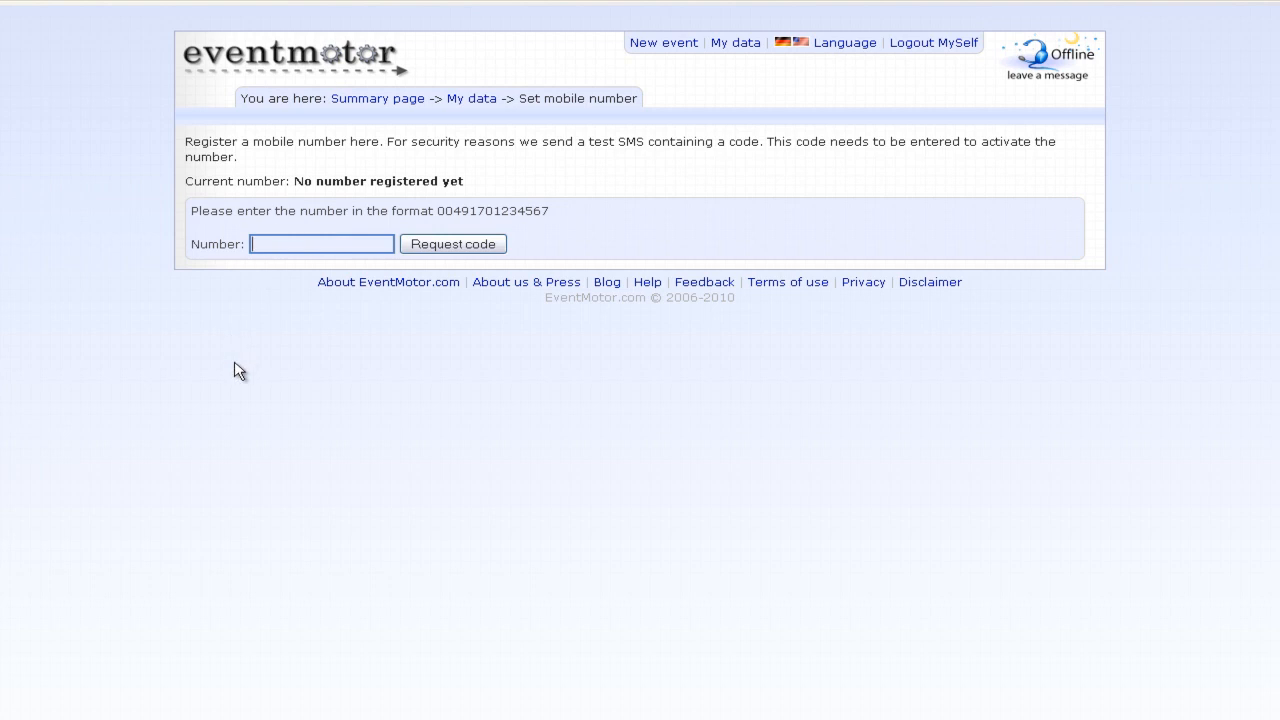
key(ctrl+v)
click(430, 246)
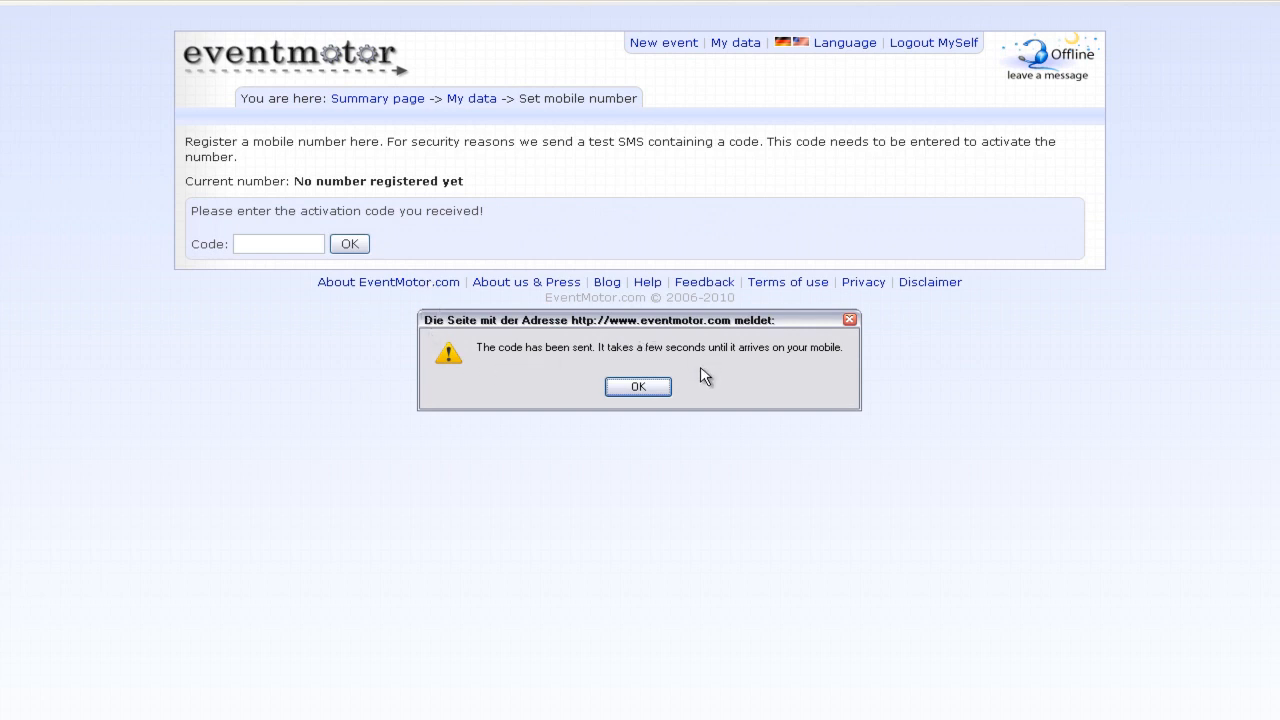
click(664, 388)
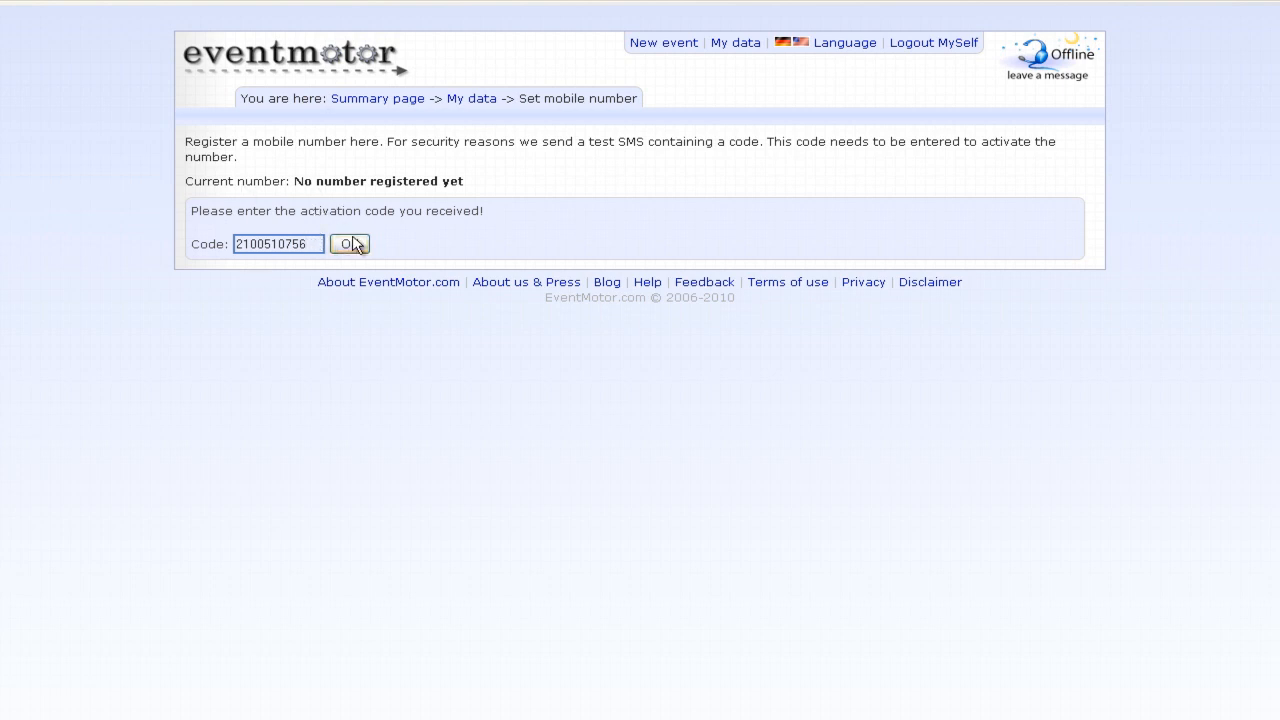
- Submit the activation code to activate the number, then open the new mobile number form
click(352, 244)
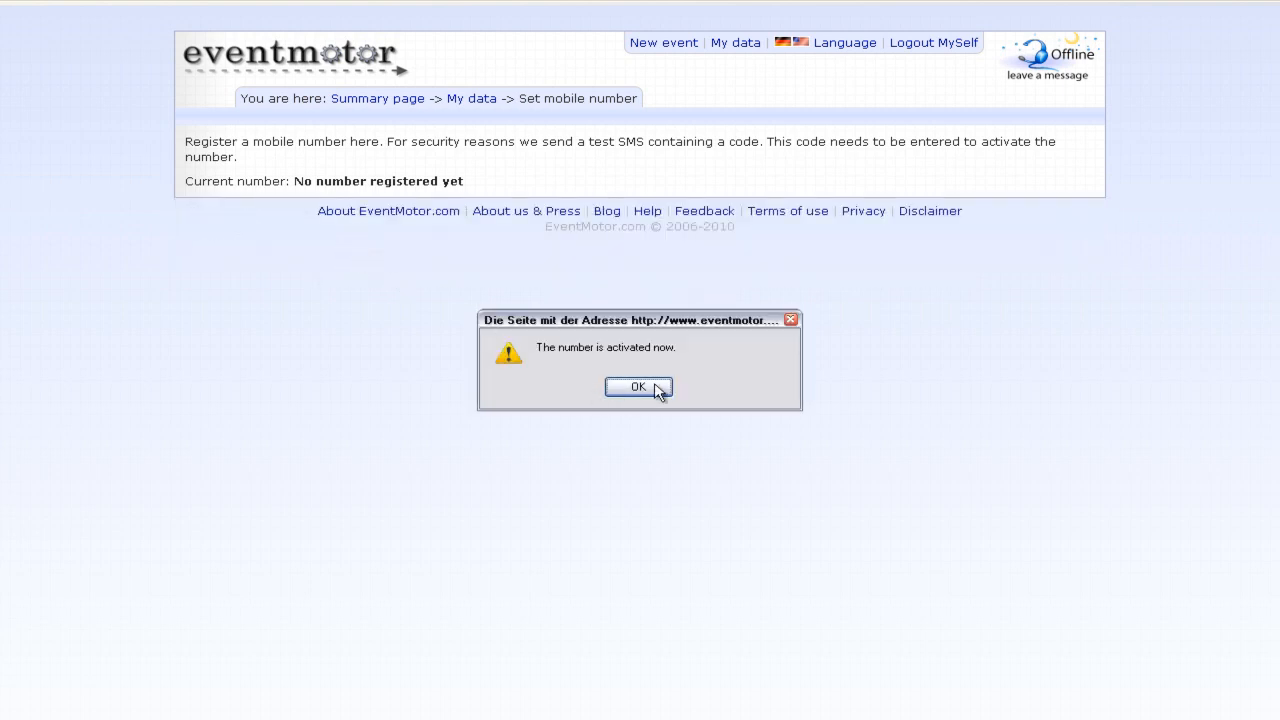
click(659, 389)
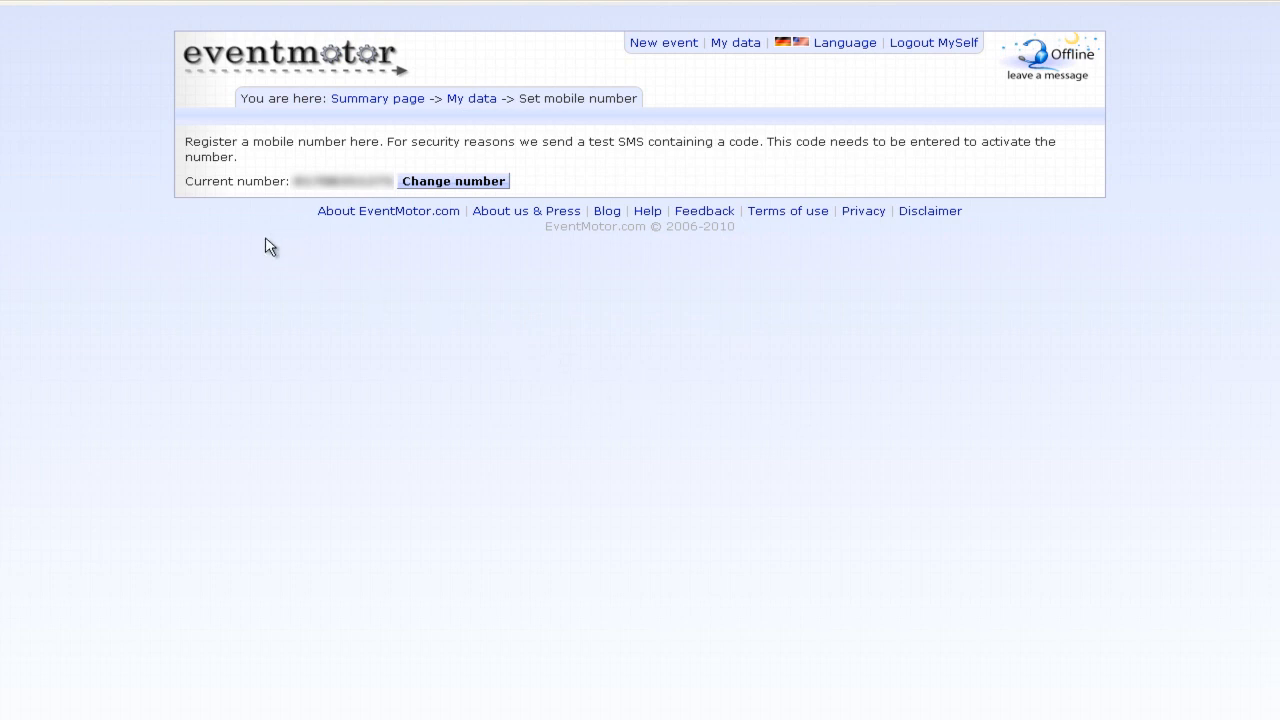
click(490, 184)
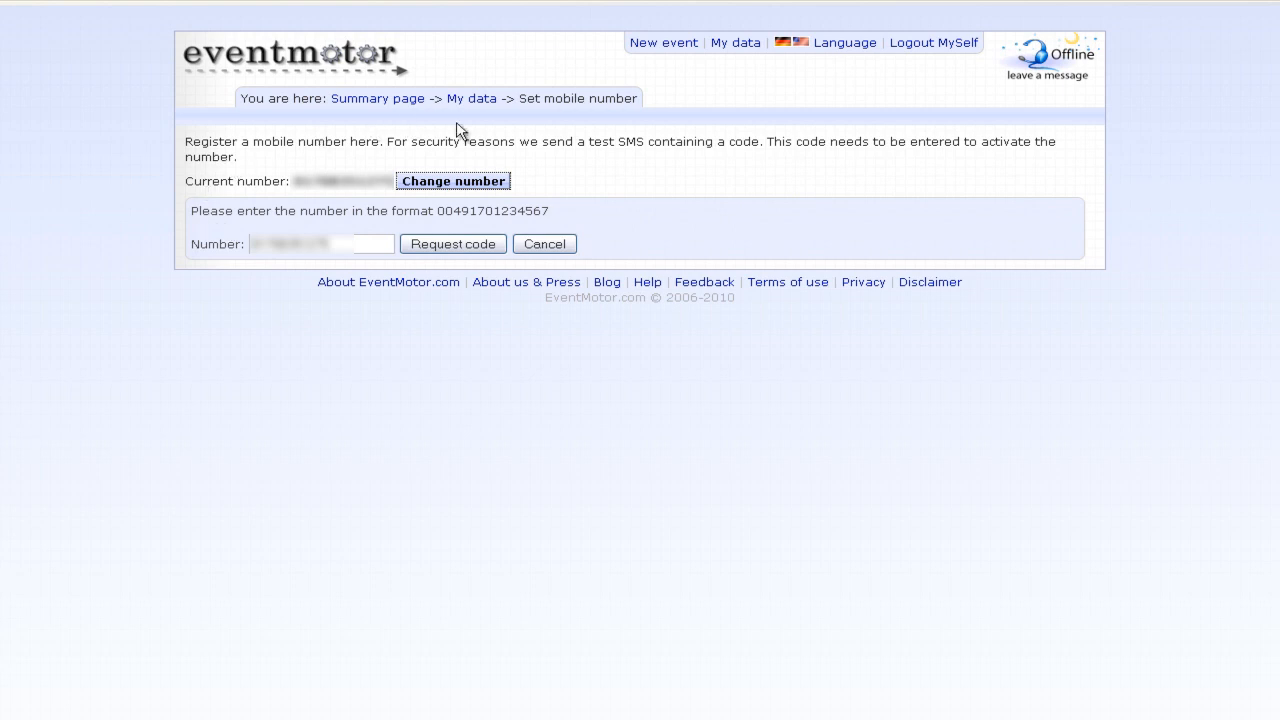
click(490, 100)
- Upload agent.png as the profile picture, confirm the copyright box, and save it
click(520, 118)
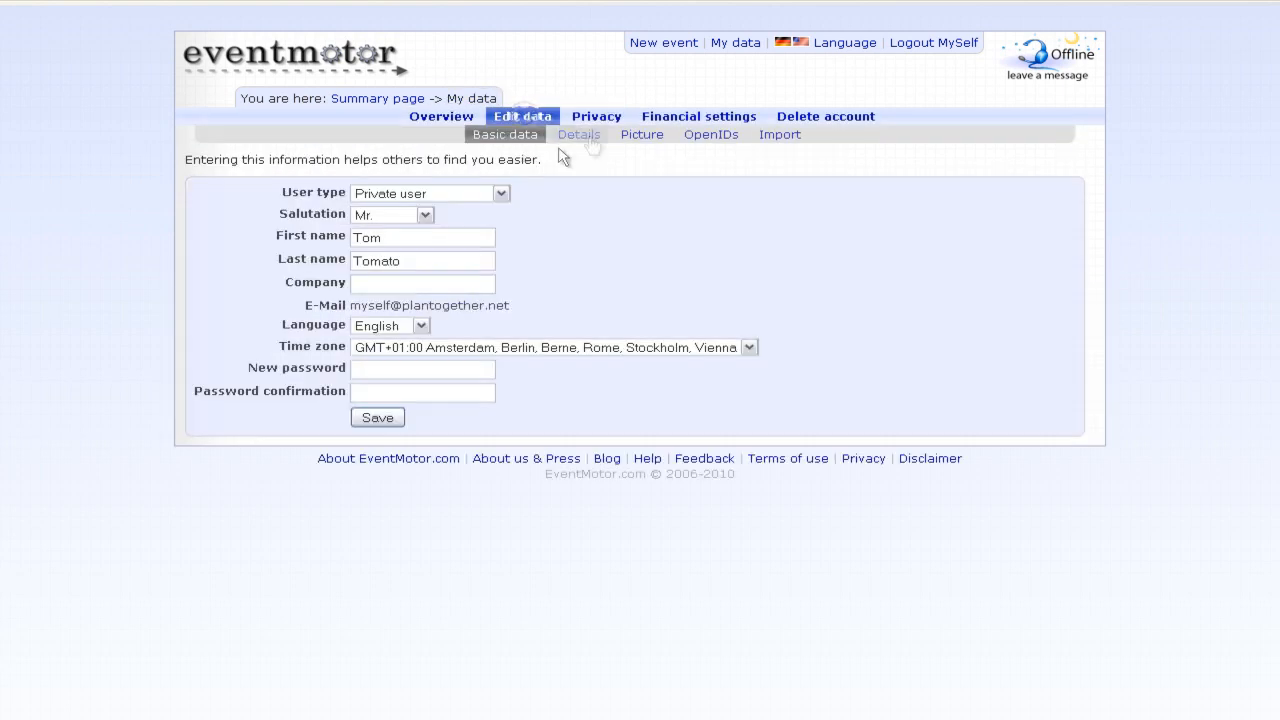
click(645, 134)
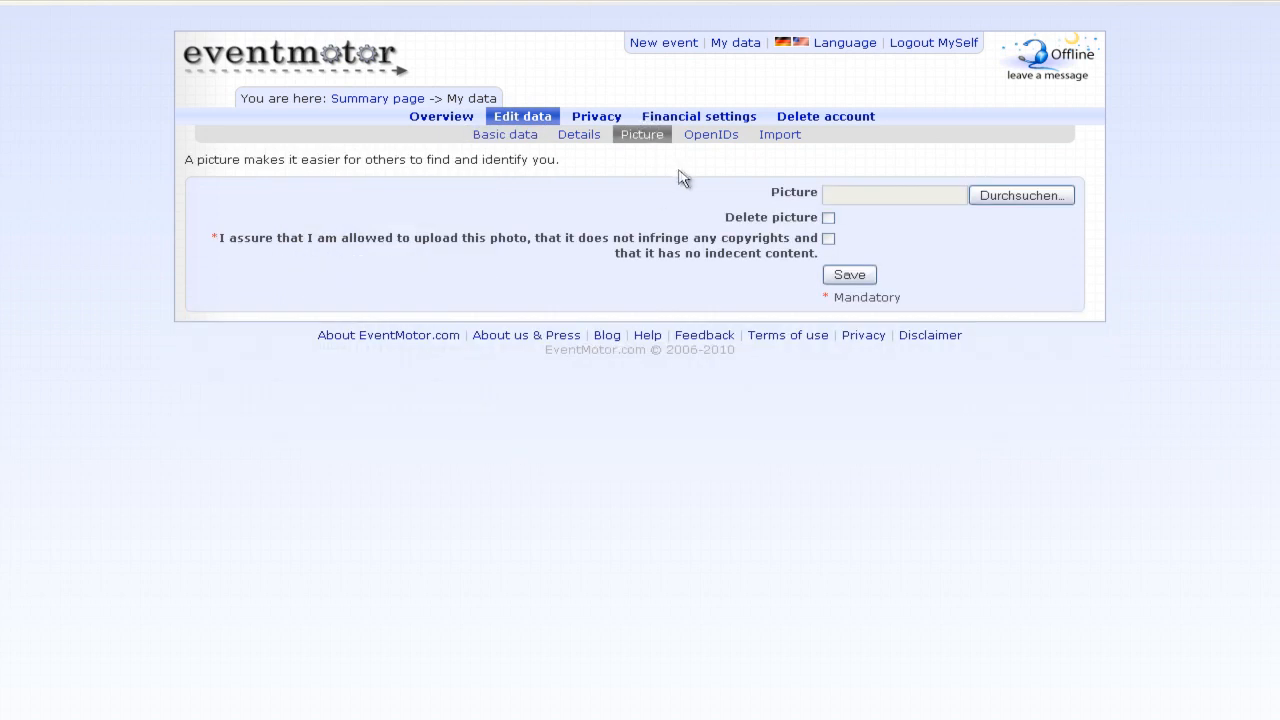
click(1042, 200)
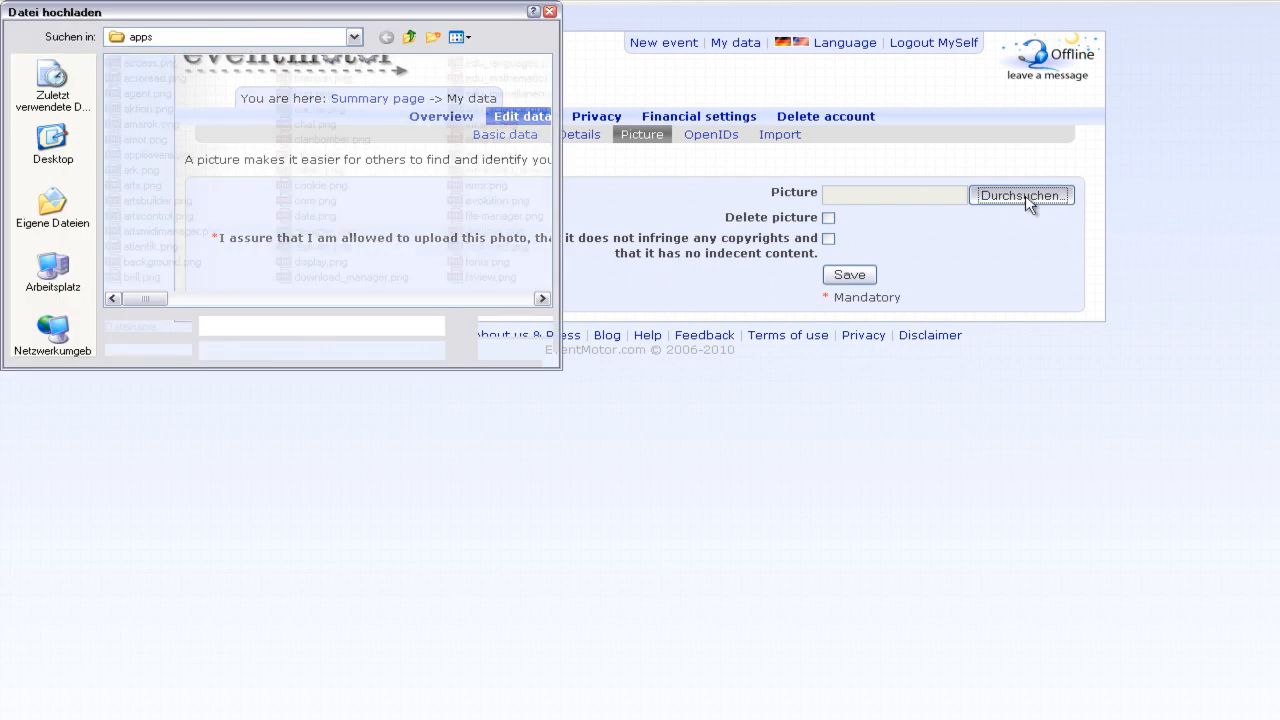
double_click(146, 95)
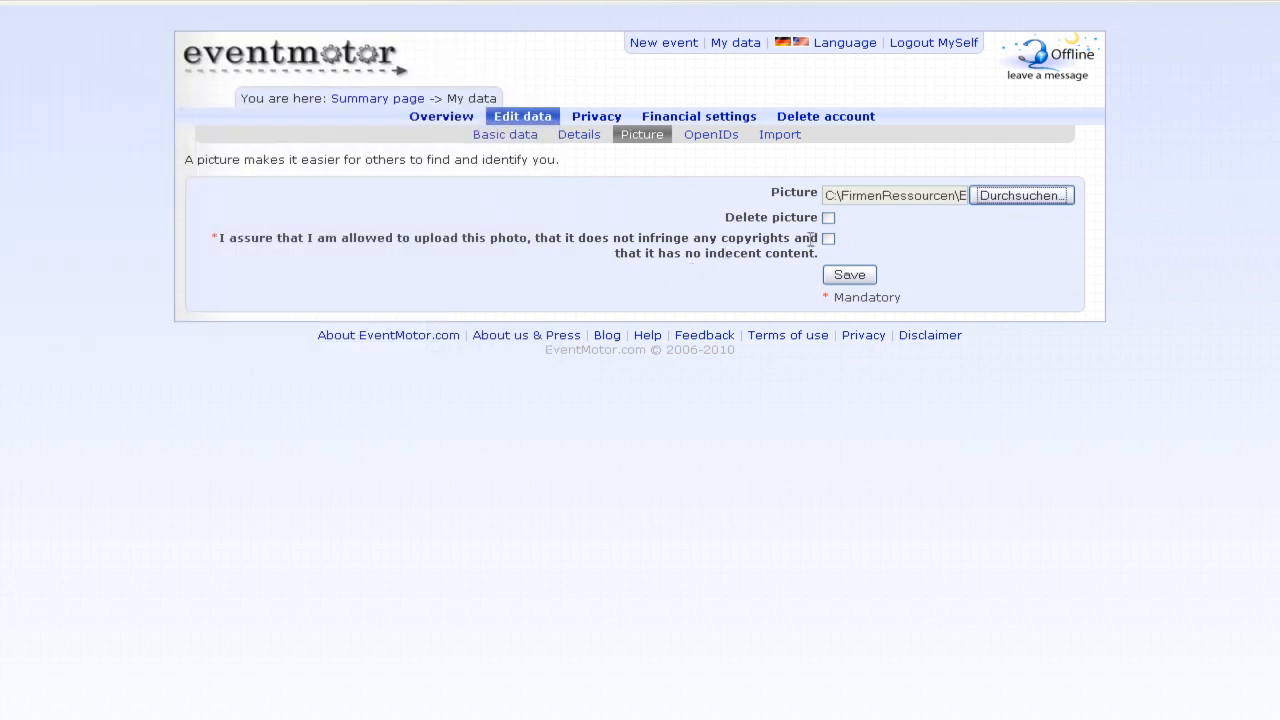
click(828, 239)
click(846, 276)
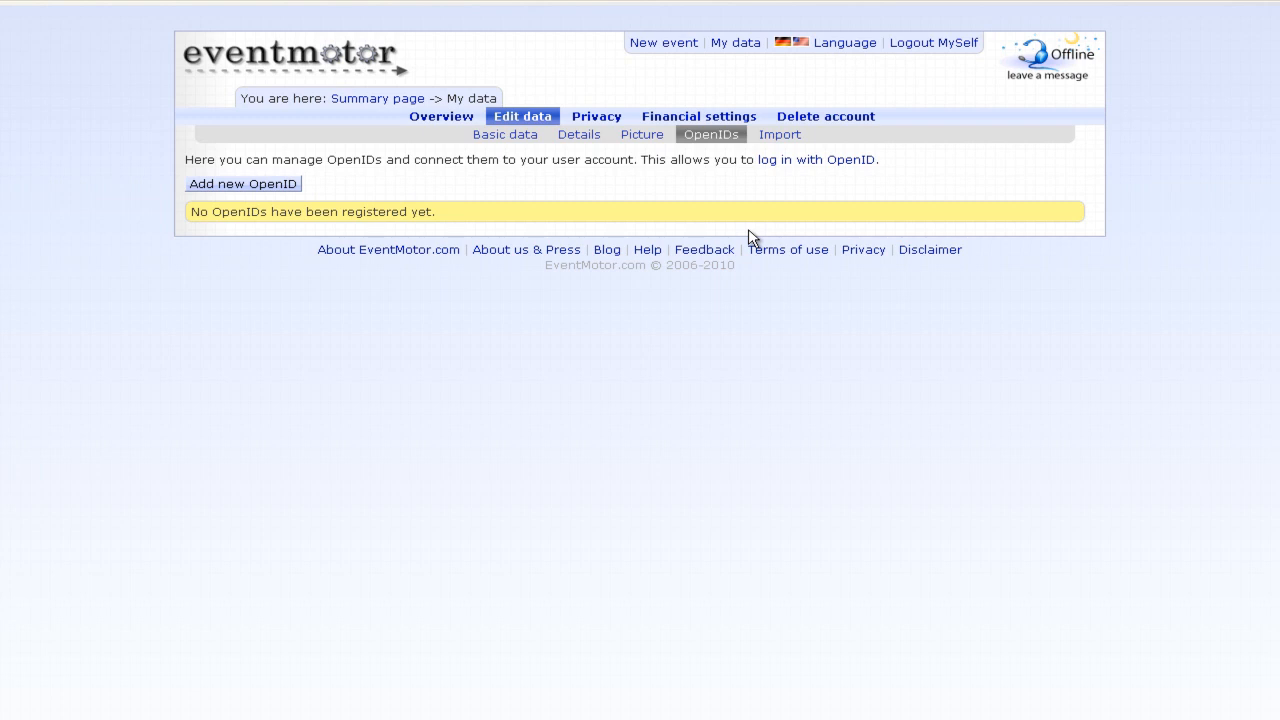
- Review the new import source form with iCal Datei type, cancel it, and open Privacy
click(778, 135)
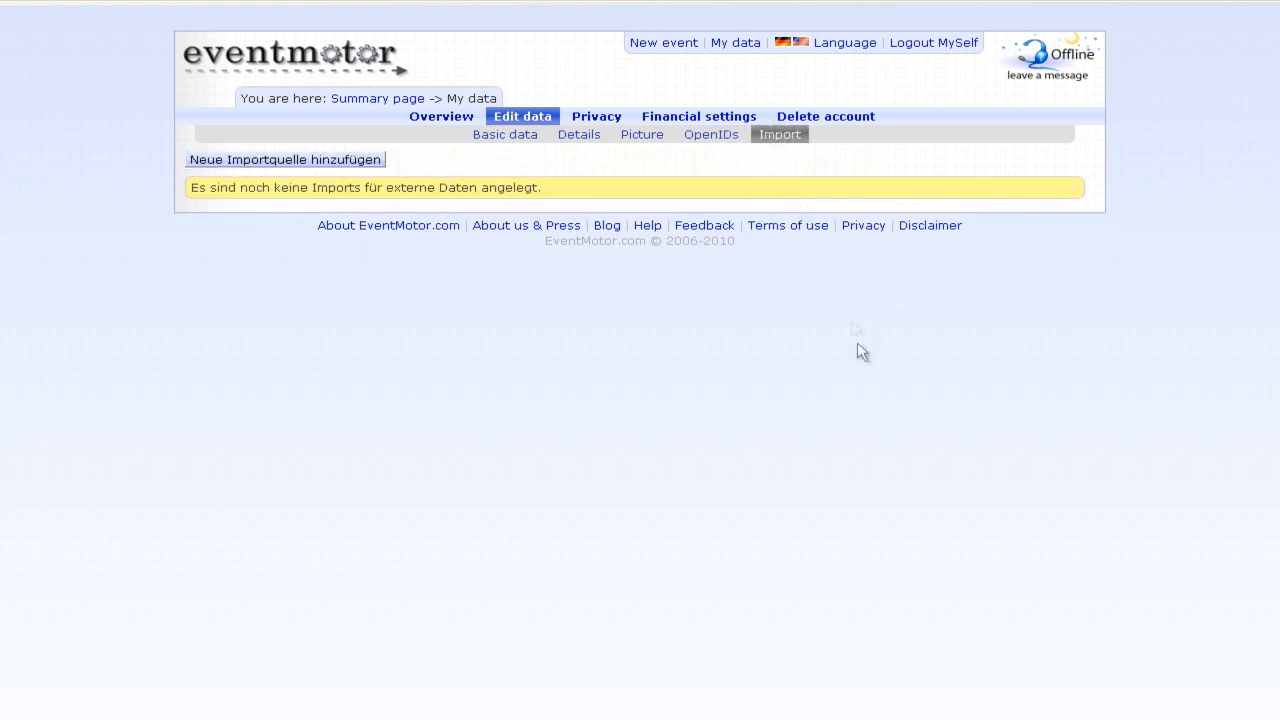
click(289, 163)
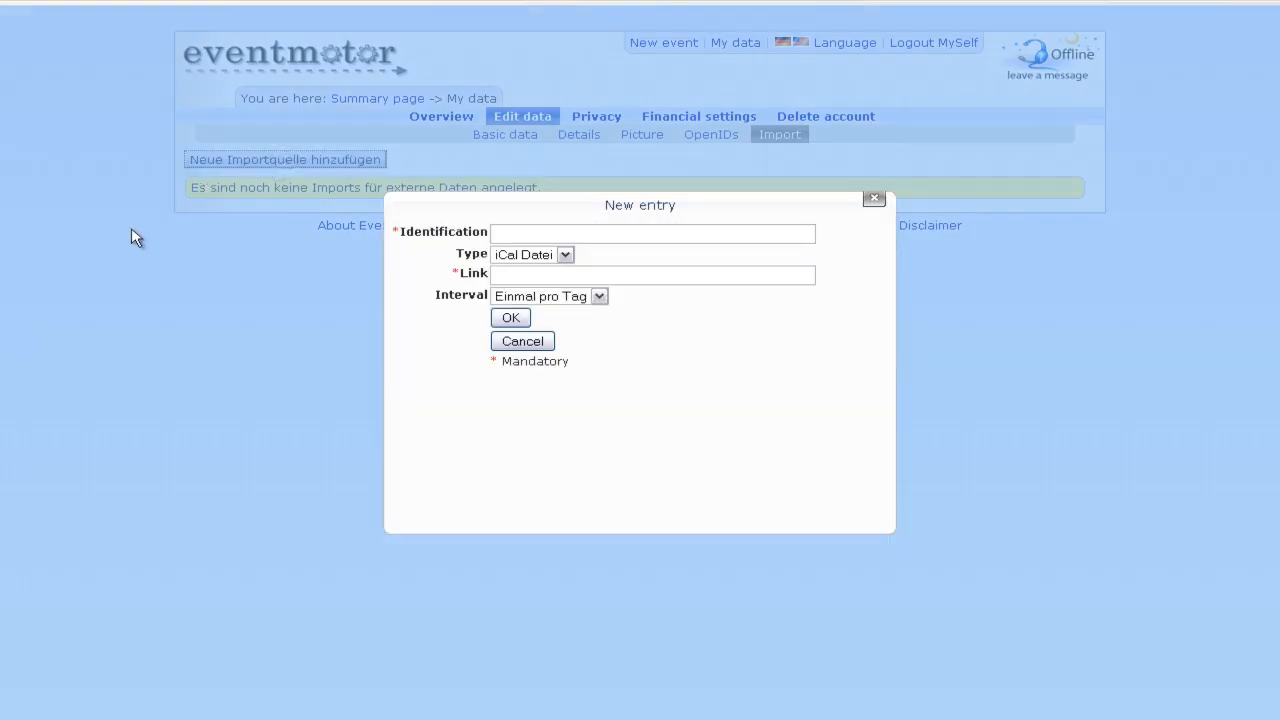
click(606, 233)
click(601, 296)
click(564, 256)
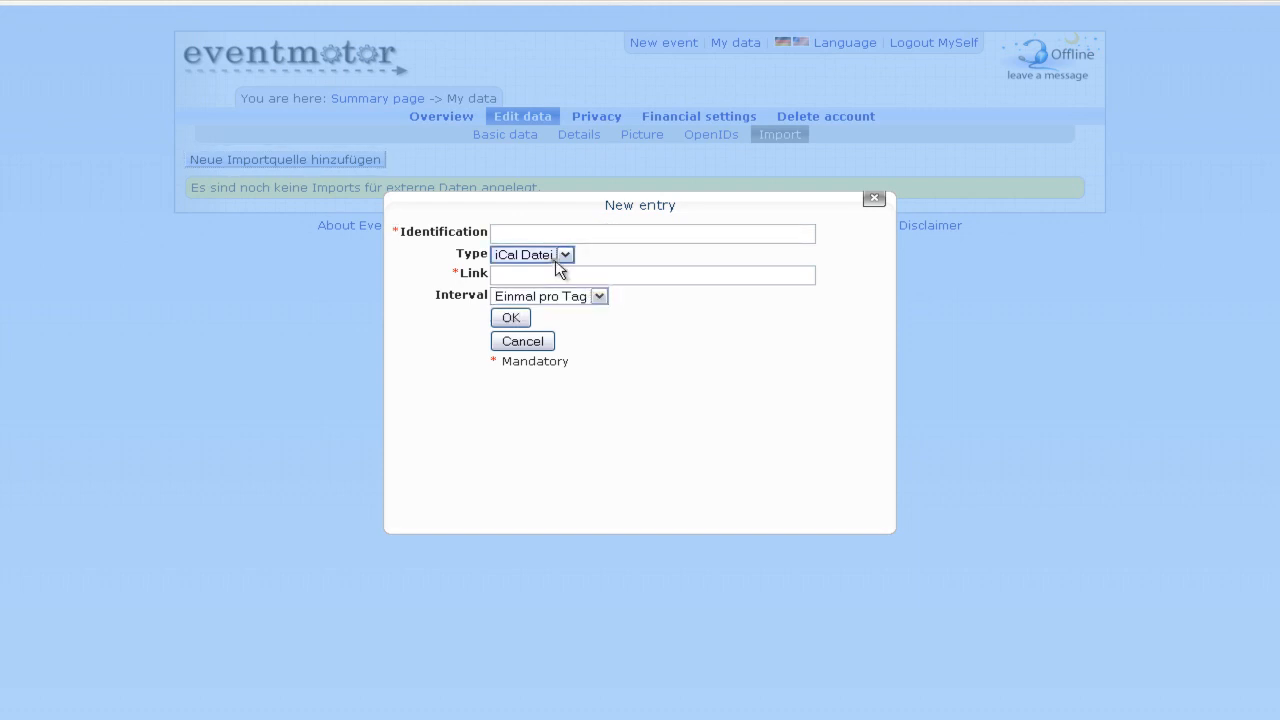
click(566, 256)
click(584, 274)
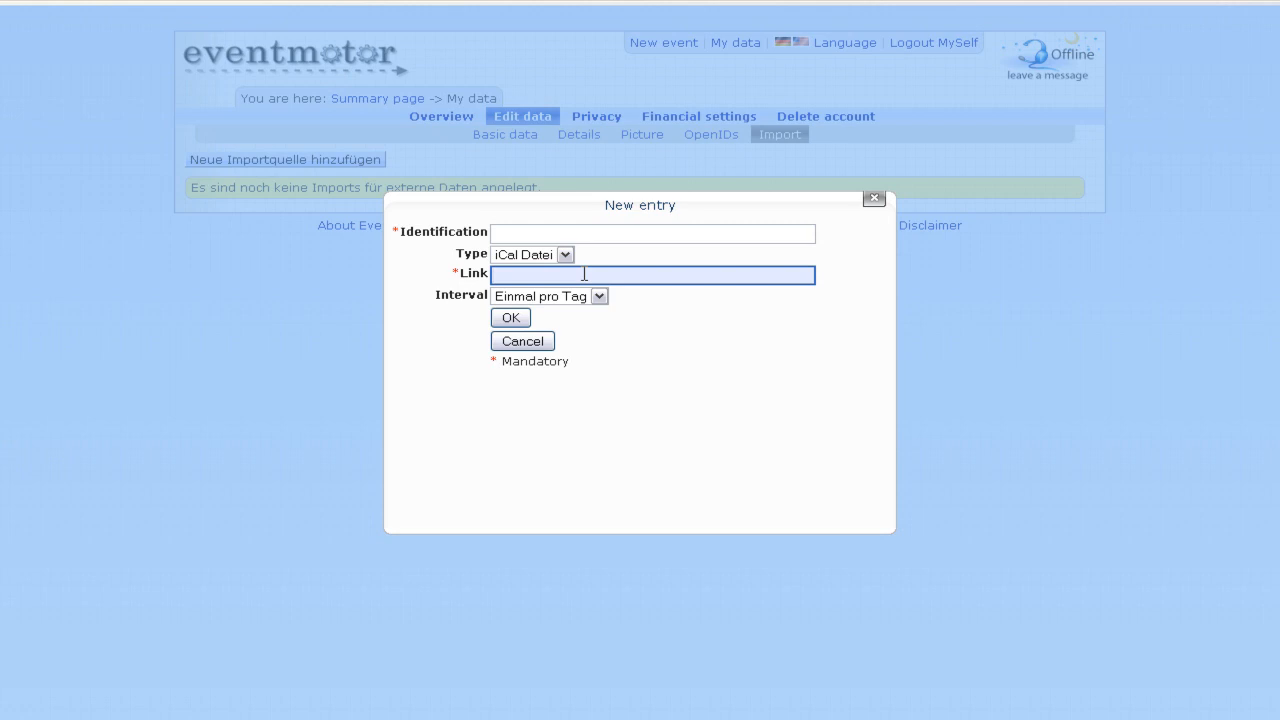
click(522, 341)
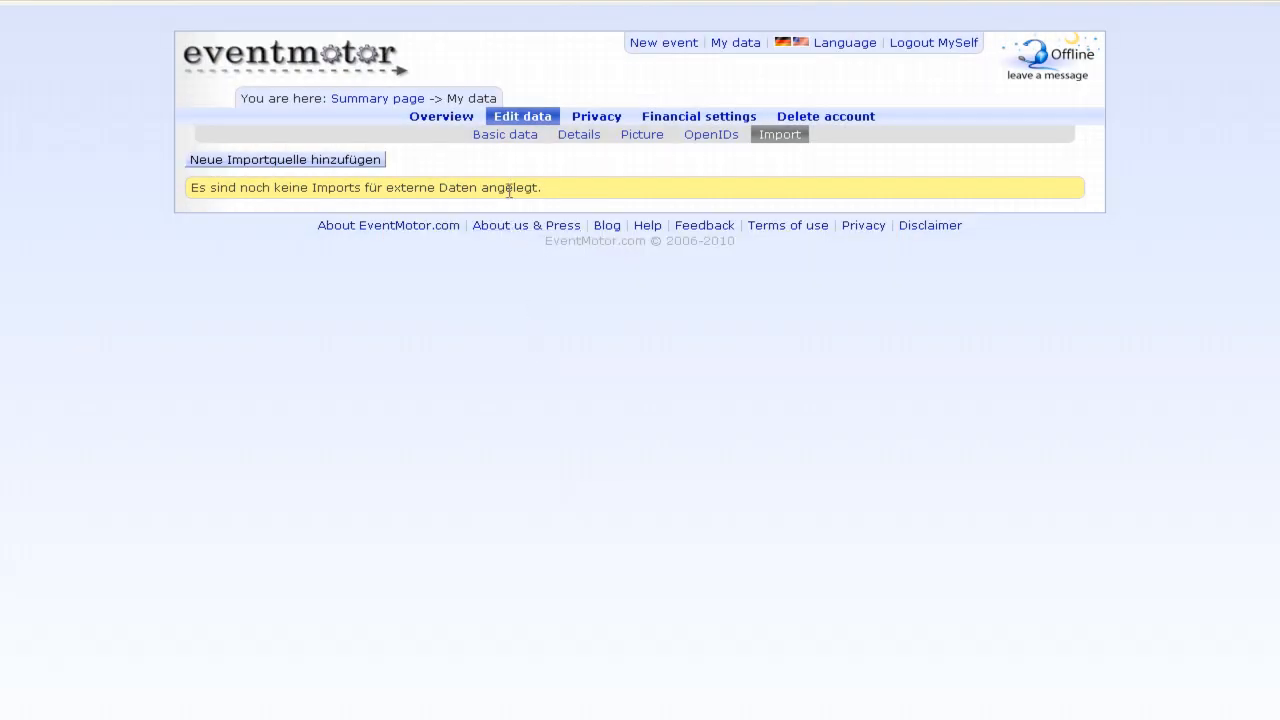
click(611, 122)
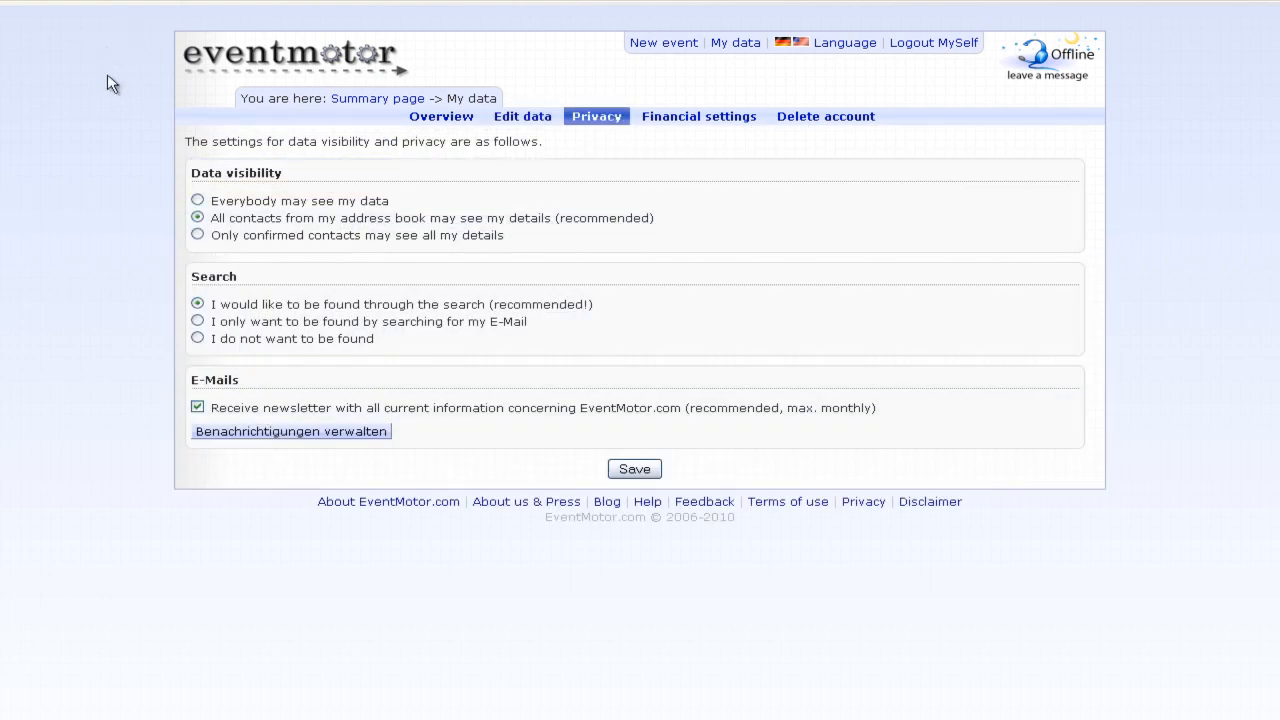
- Limit detail visibility to confirmed contacts and keep being findable through the search
drag(390, 201, 418, 201)
double_click(417, 201)
click(423, 203)
drag(180, 240, 264, 277)
click(264, 277)
click(197, 321)
click(197, 304)
- Untick the newsletter, expand the e-mail notification list, and save the privacy settings
click(197, 408)
click(230, 434)
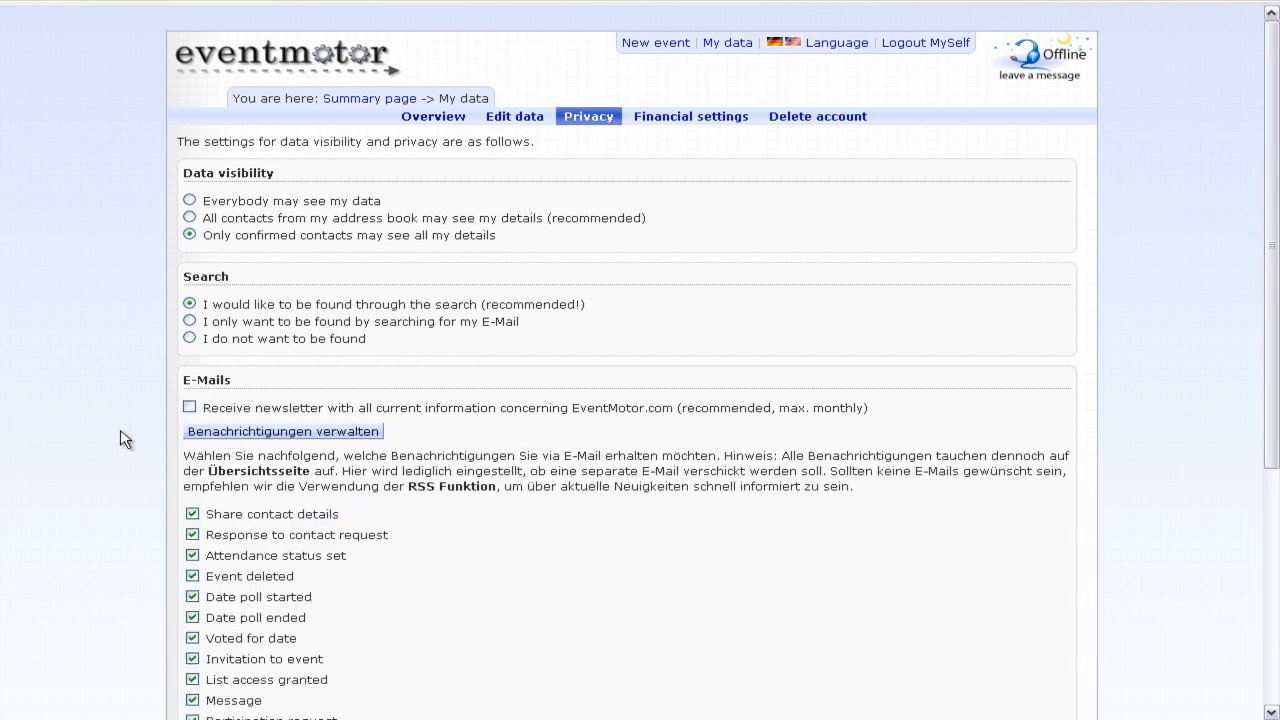
scroll(120, 440, down, 5)
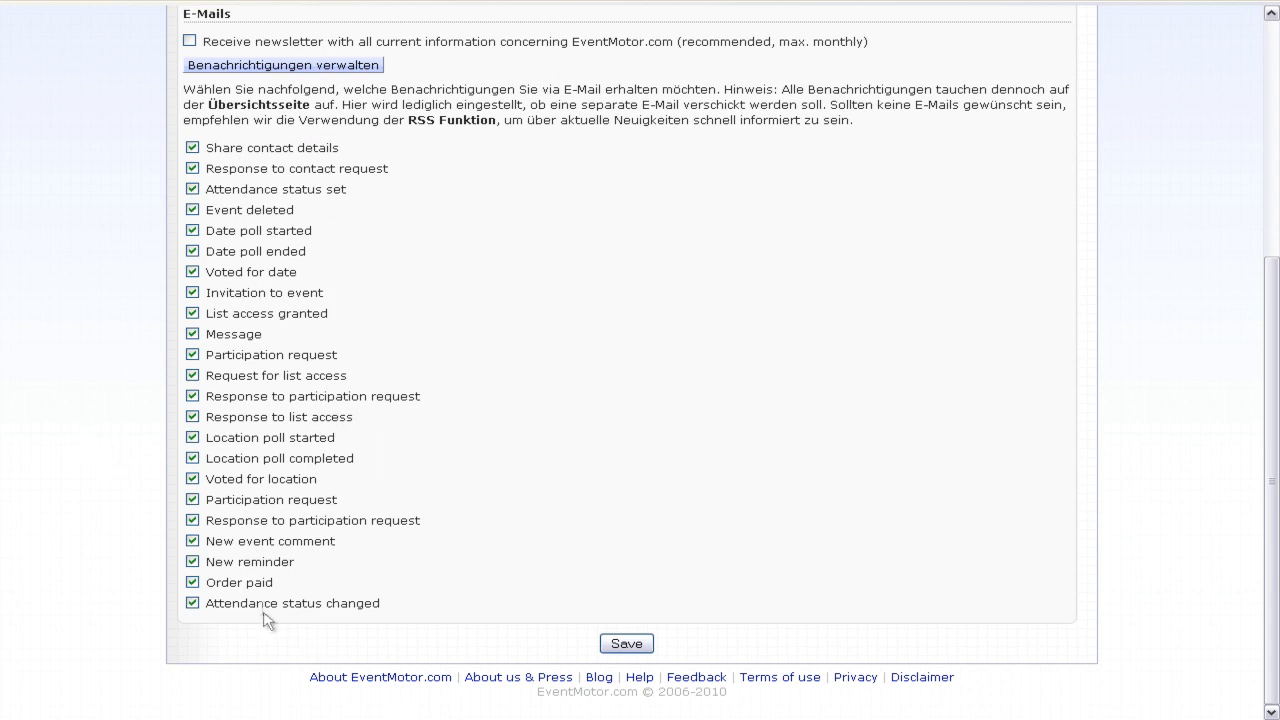
scroll(266, 616, up, 2)
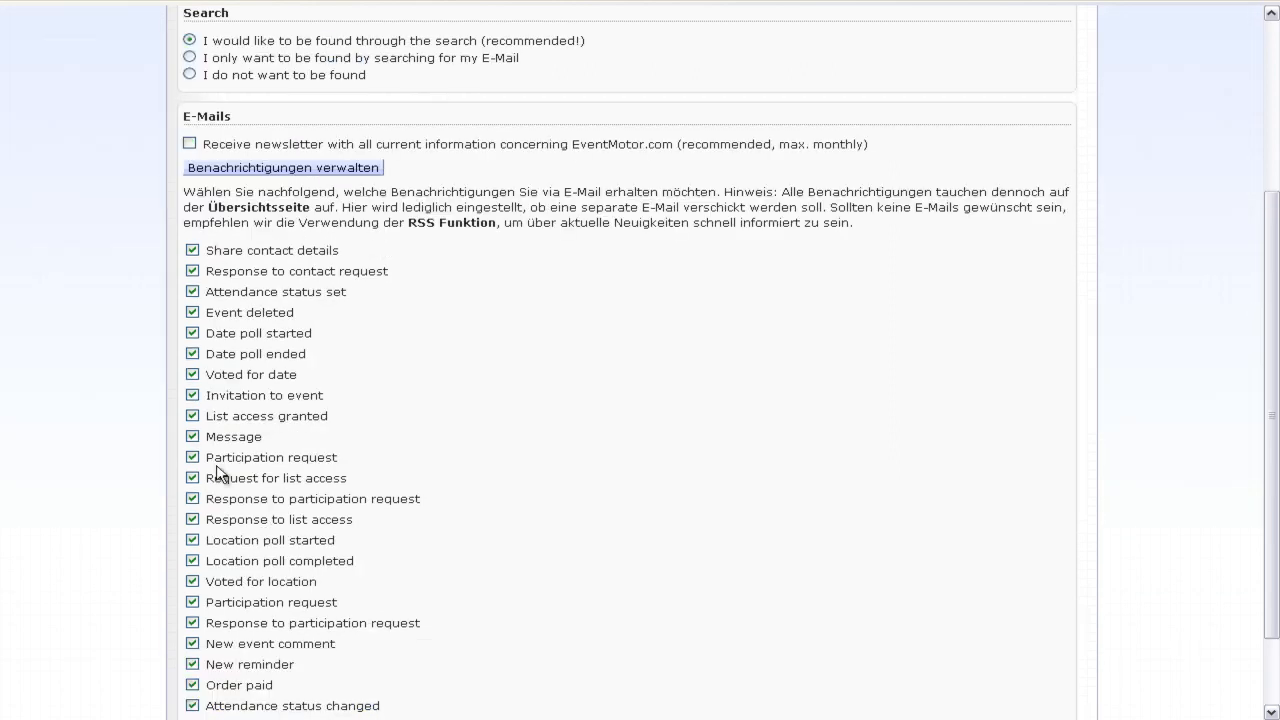
scroll(106, 400, down, 2)
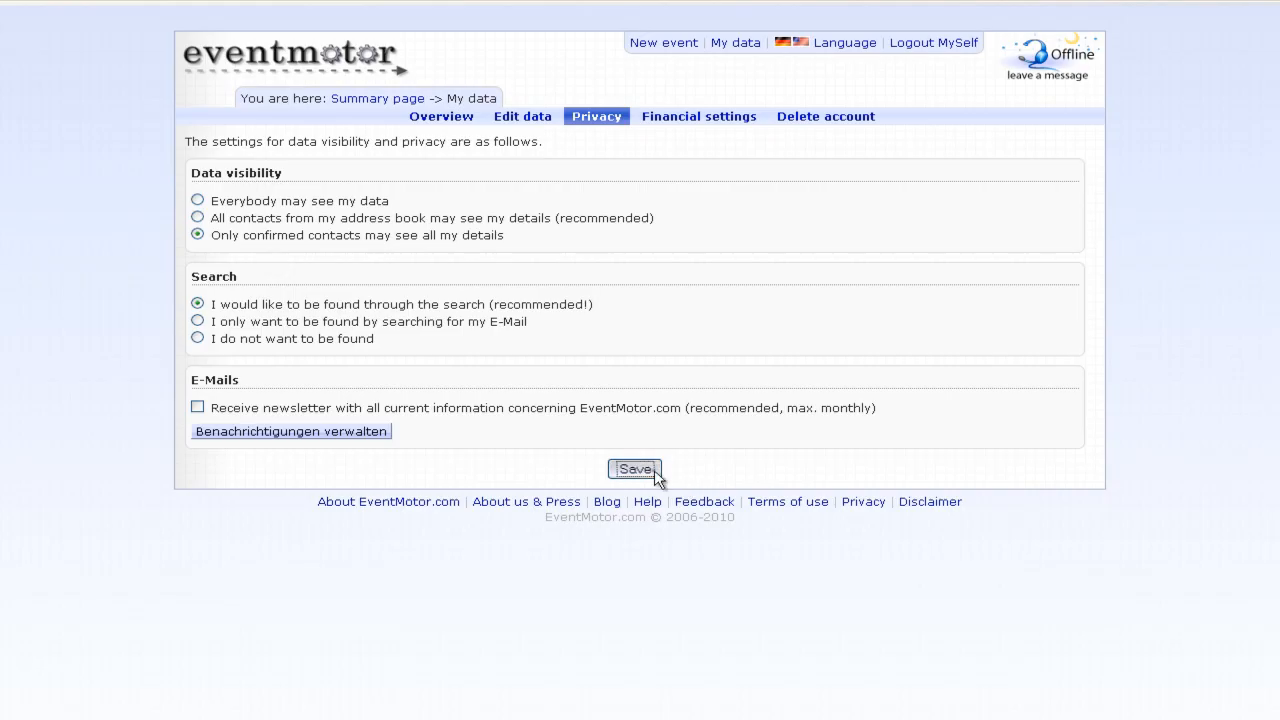
click(640, 469)
- In Financial settings' Outgoing payments form, select Money order as the payout type
click(700, 120)
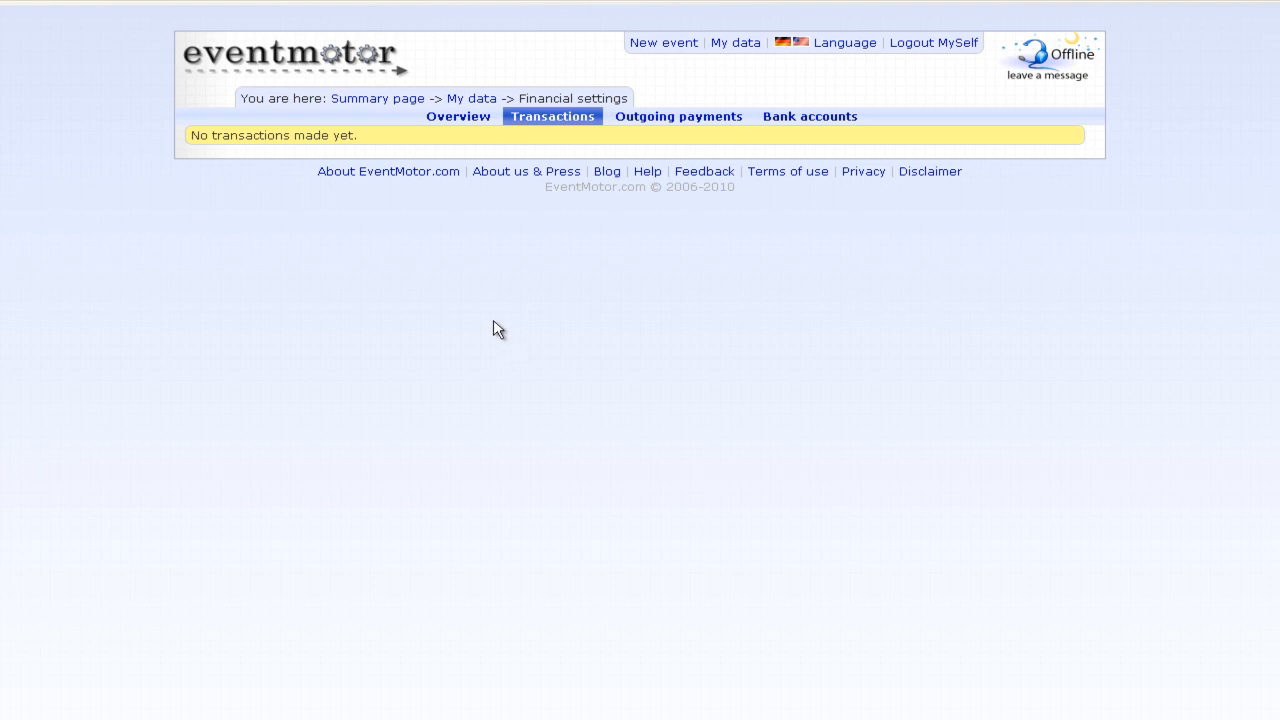
click(655, 118)
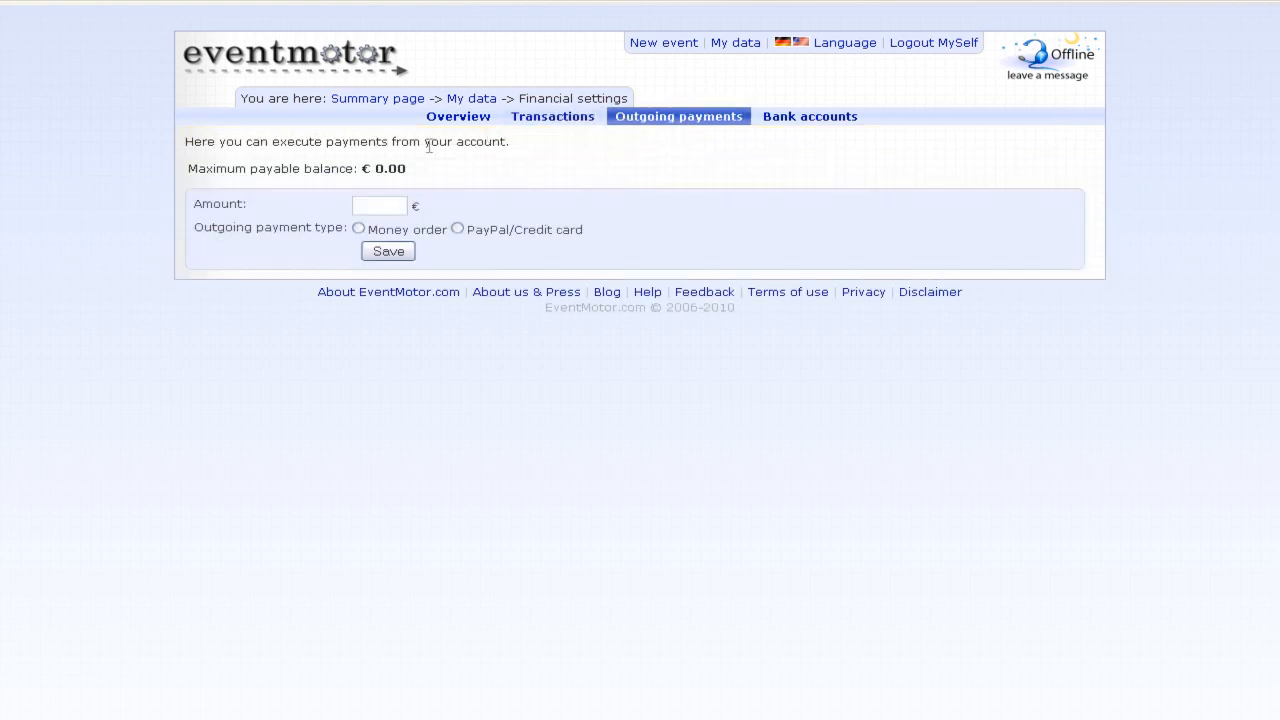
drag(360, 170, 410, 168)
click(417, 180)
click(371, 204)
click(359, 229)
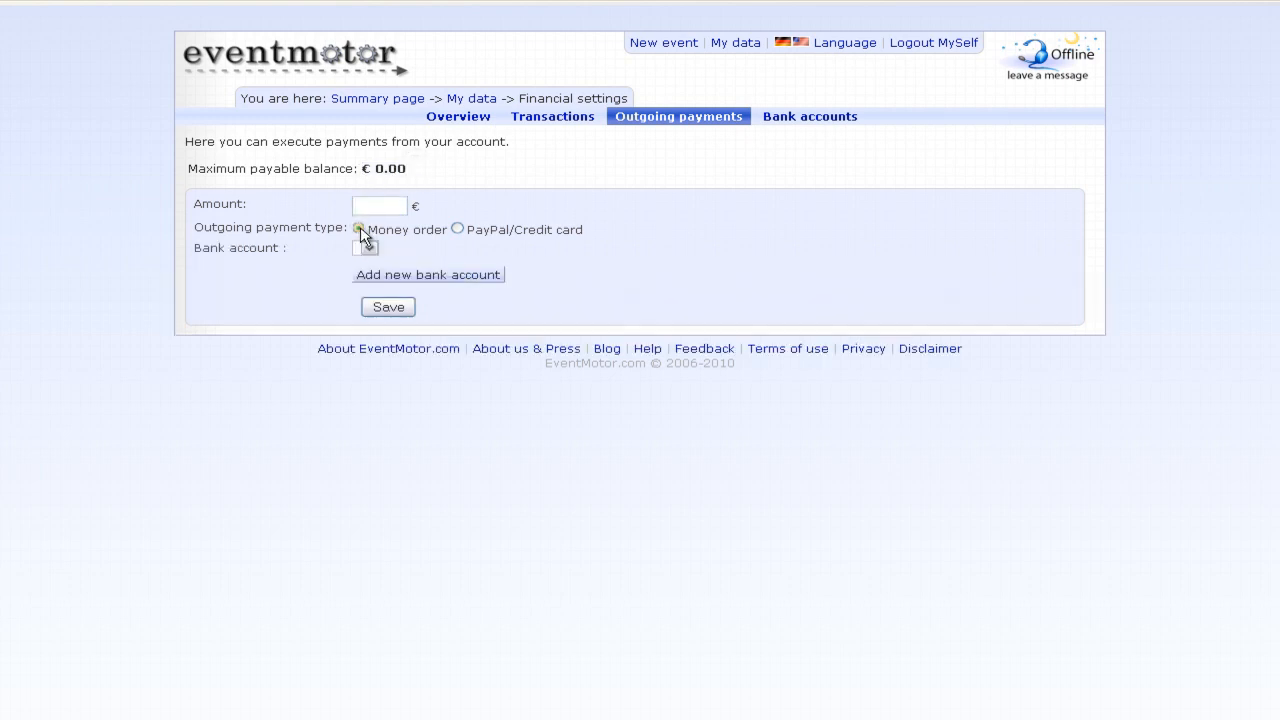
click(368, 248)
click(457, 229)
- Switch the payout type to PayPal/Credit card and view the empty Bank accounts list
click(452, 251)
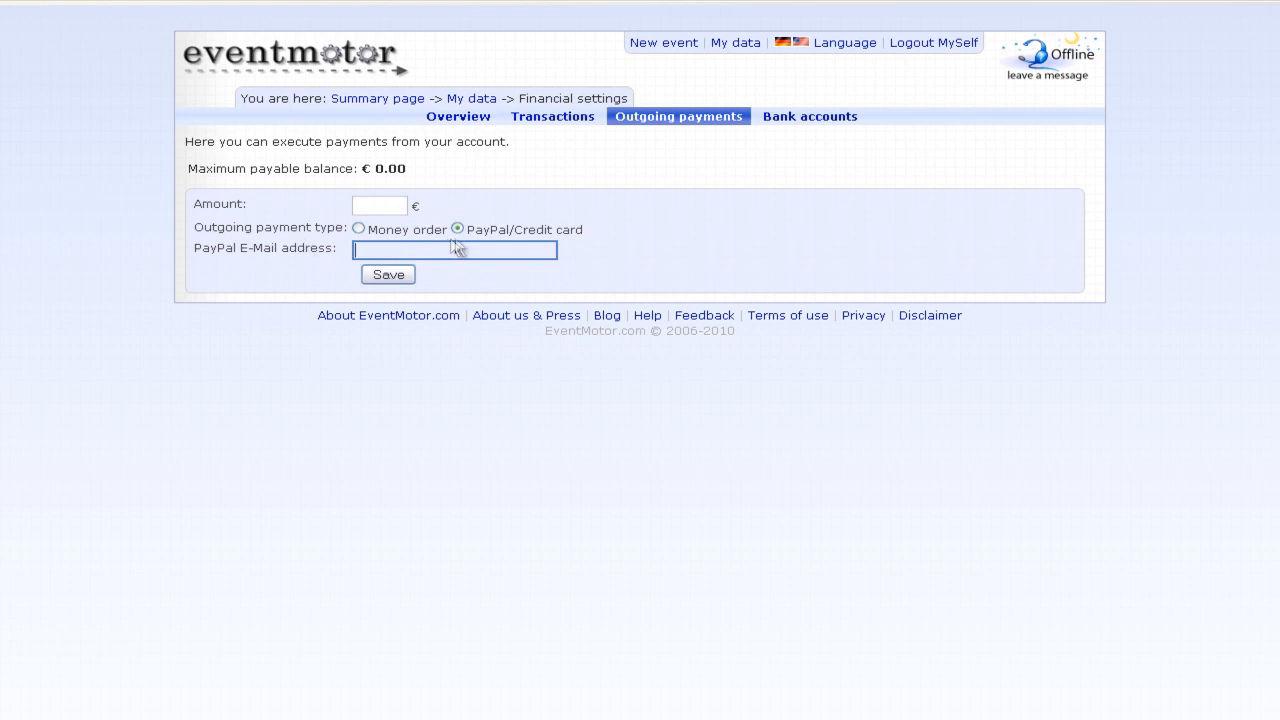
click(808, 116)
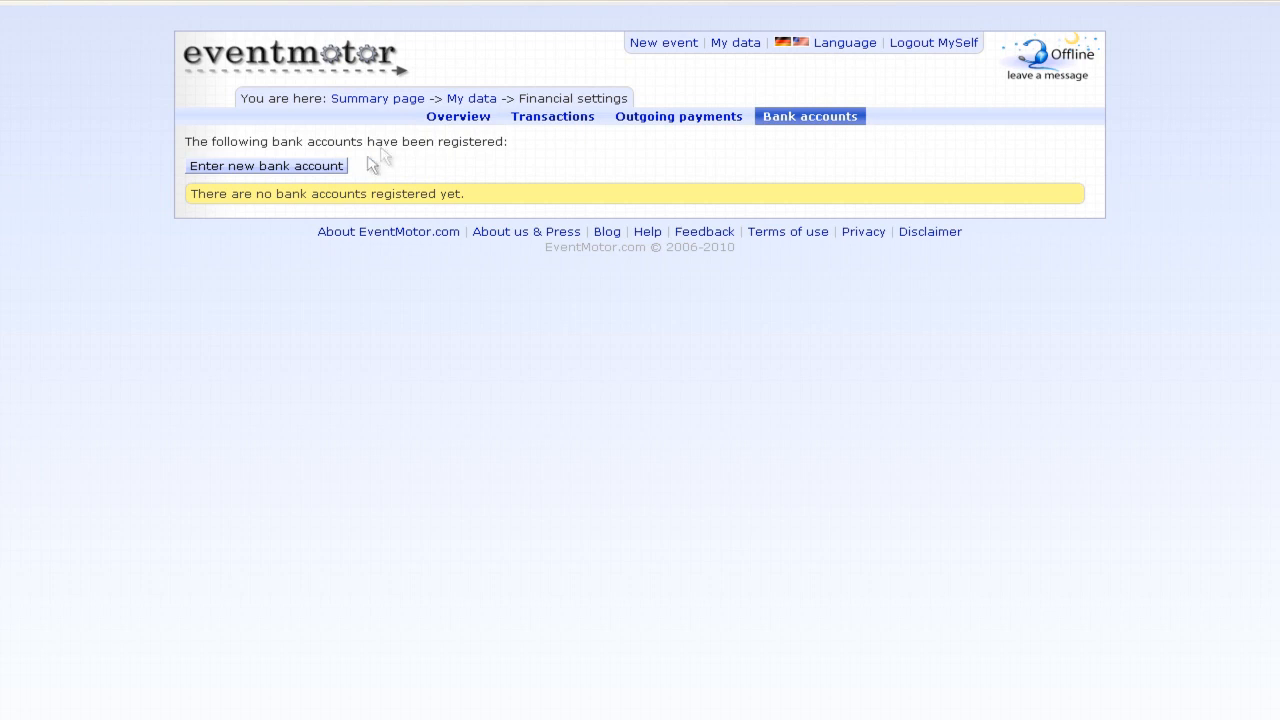
- Add a My Bank account with the holder's name, account number and bank code 100100100
click(255, 170)
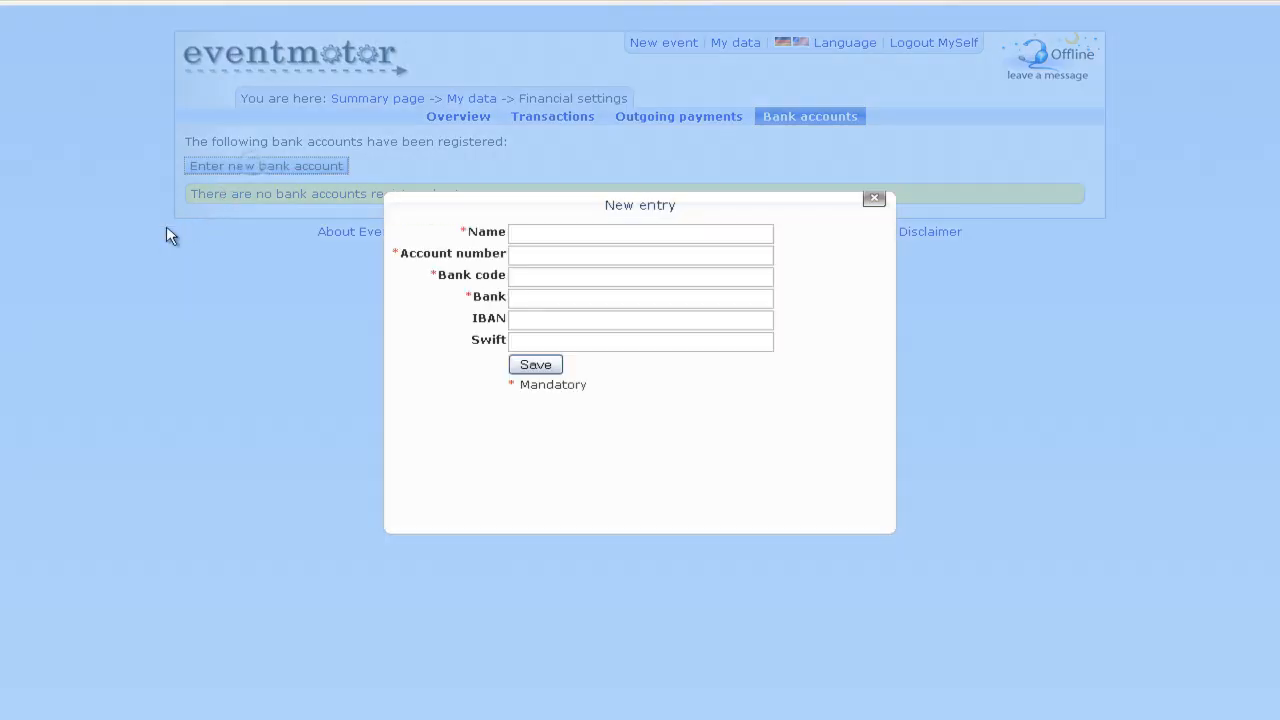
click(520, 232)
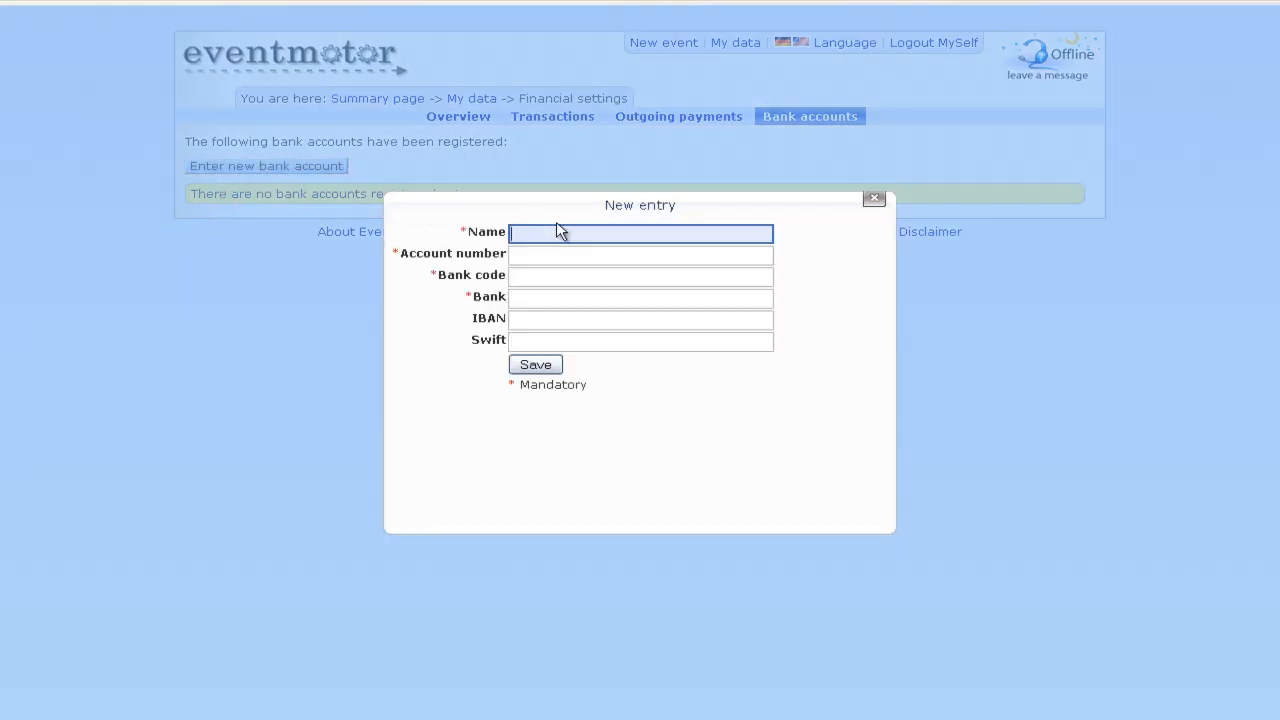
text(Tom Tomato)
key(Tab)
text(1234567)
key(Tab)
text(100100100)
key(Tab)
text(My Bank)
key(Tab)
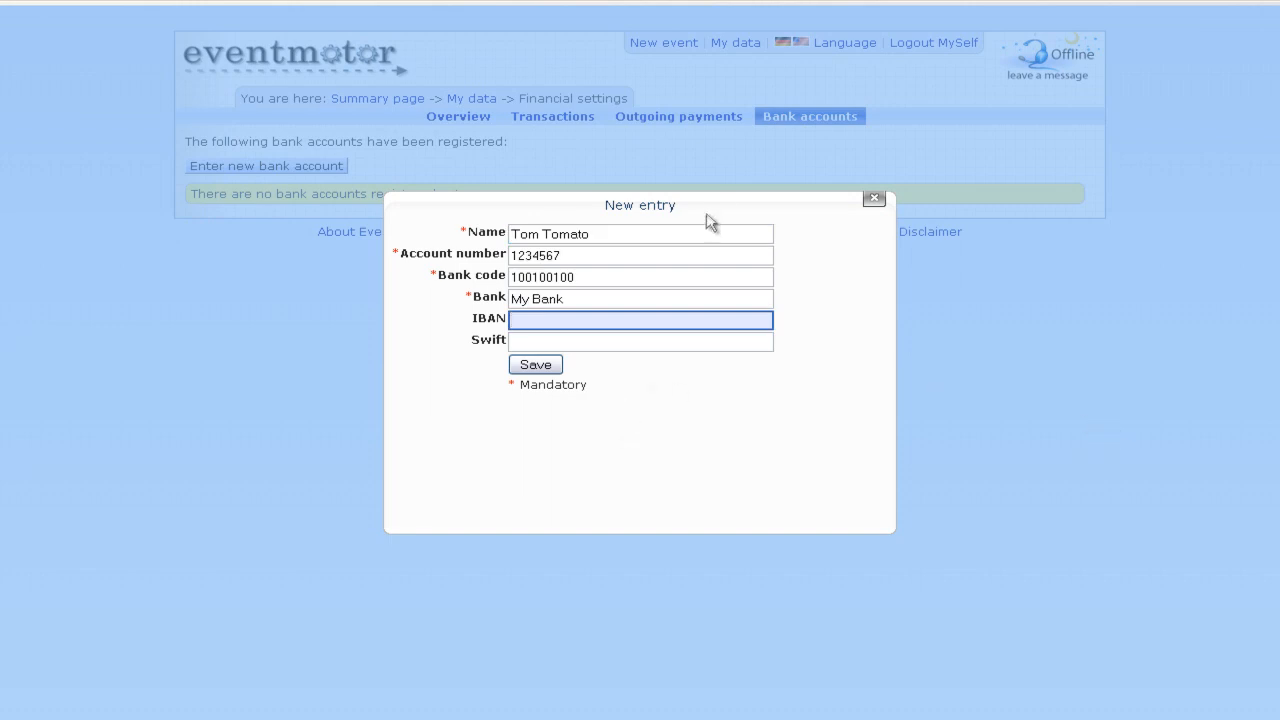
drag(708, 203, 705, 146)
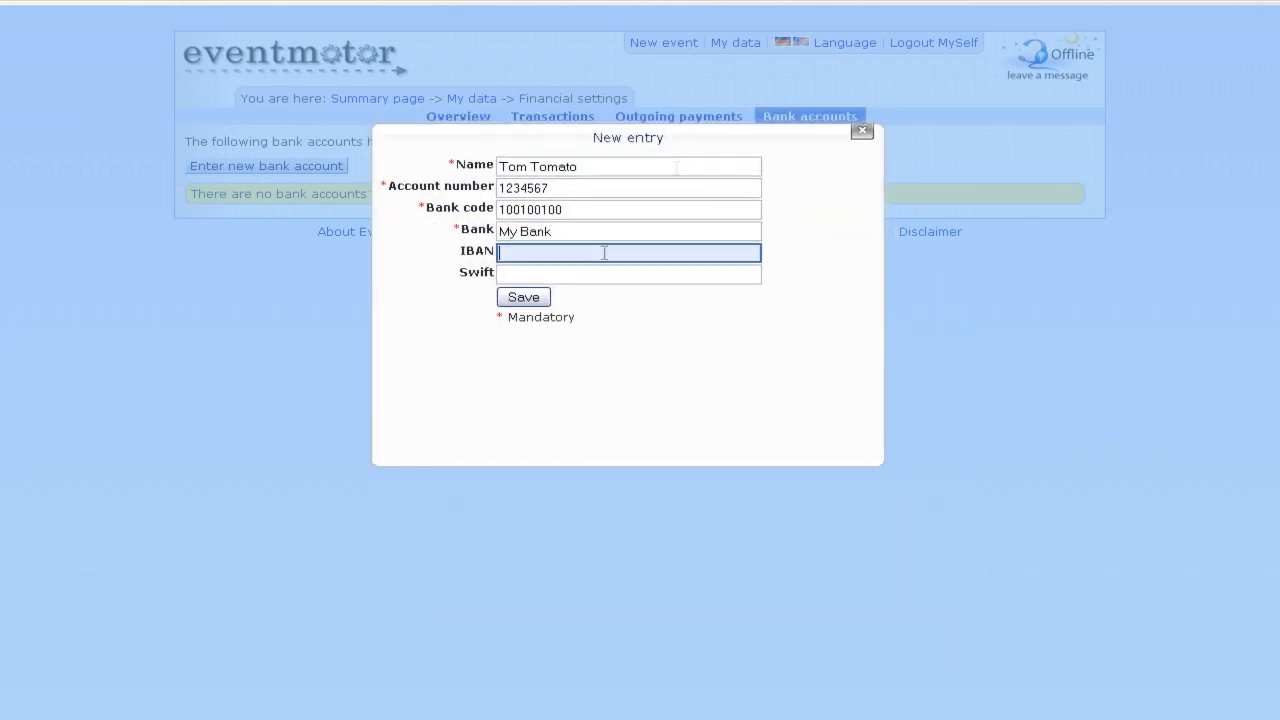
click(526, 306)
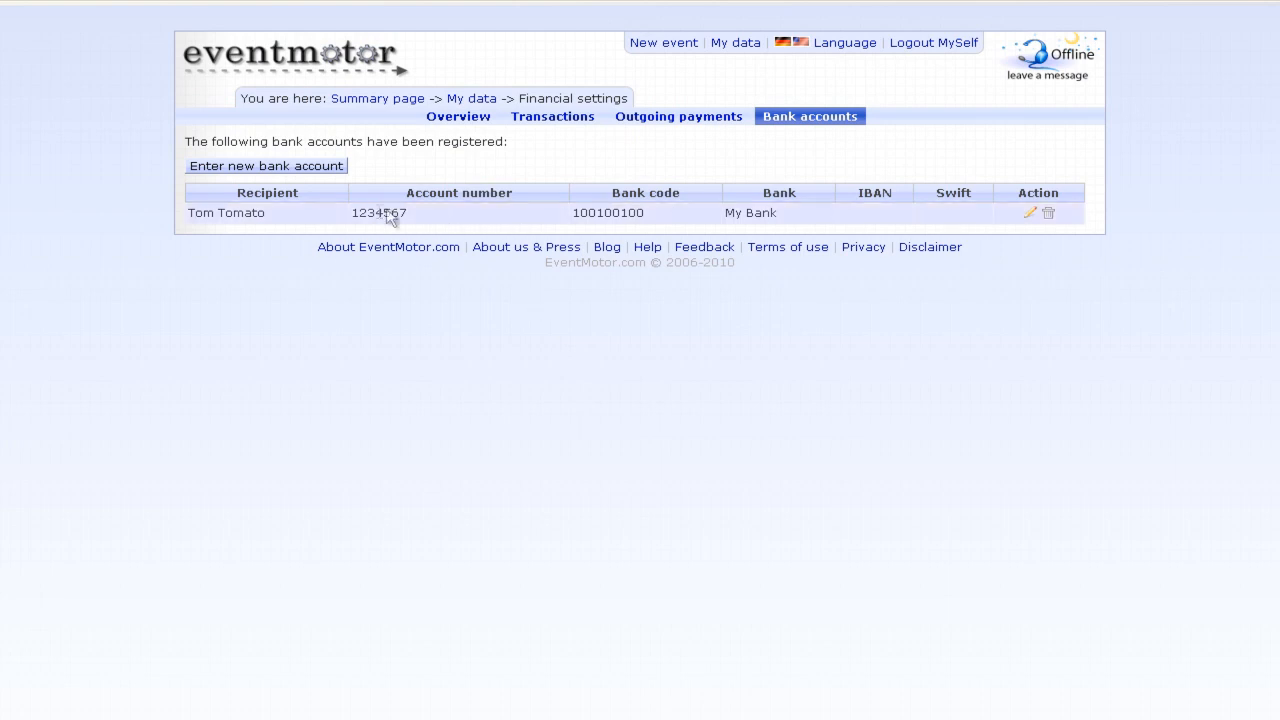
- On the My data overview, show and hide the address map, then cancel the account deletion
click(468, 100)
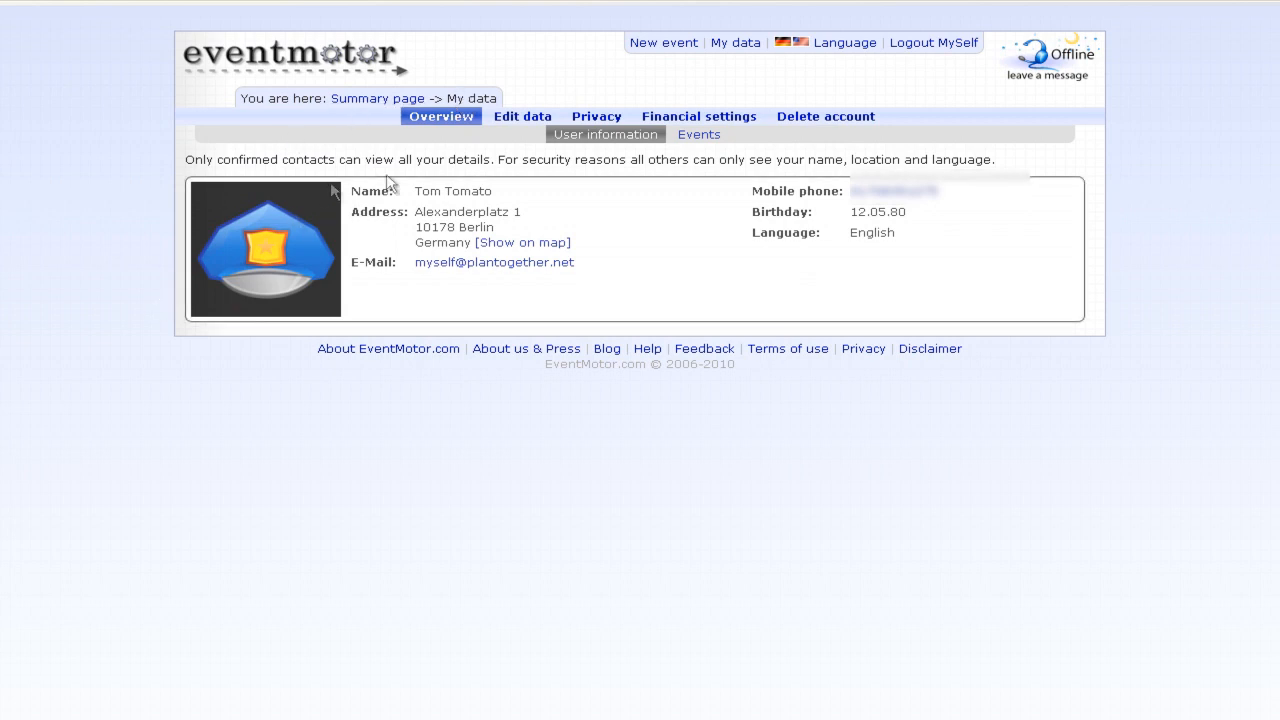
click(496, 243)
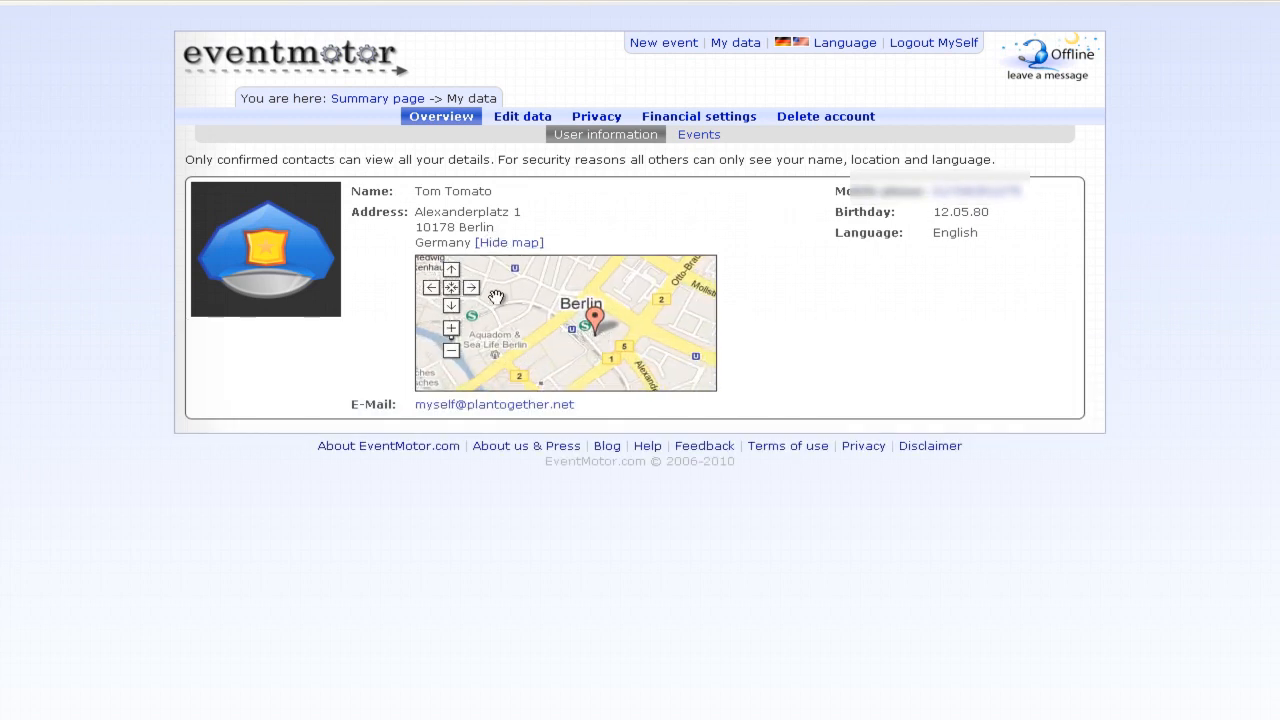
click(510, 244)
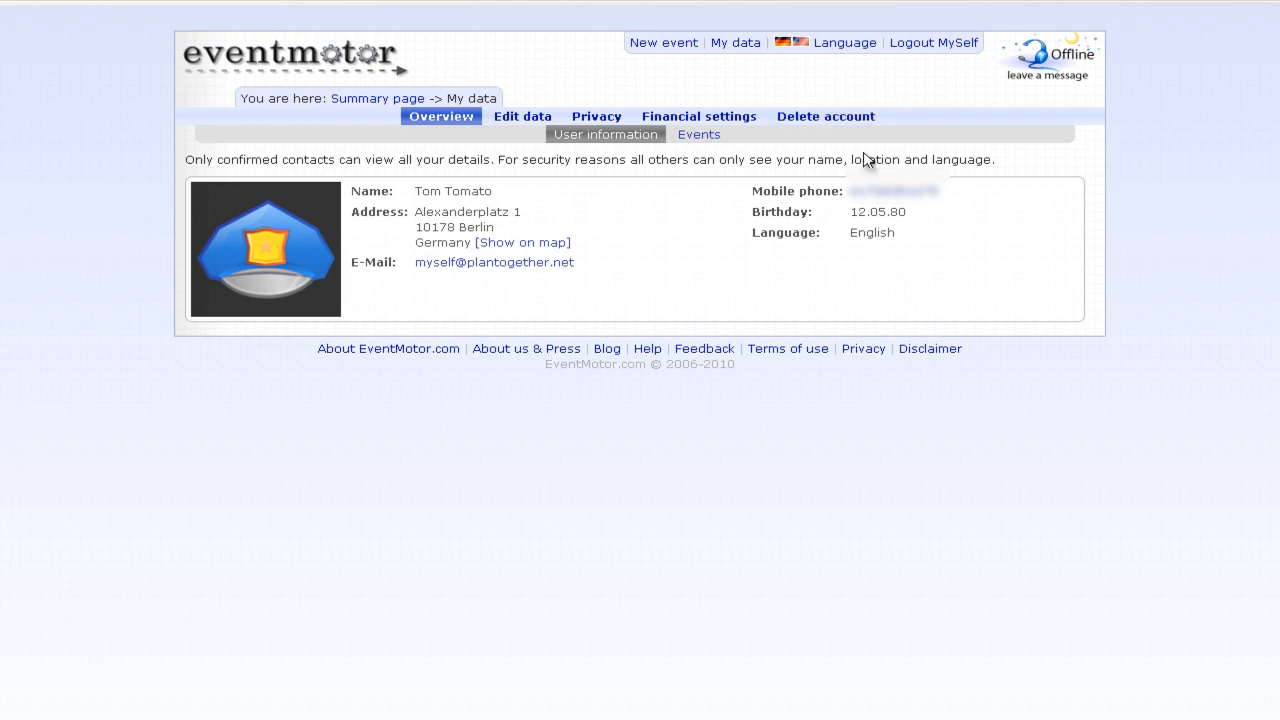
click(853, 119)
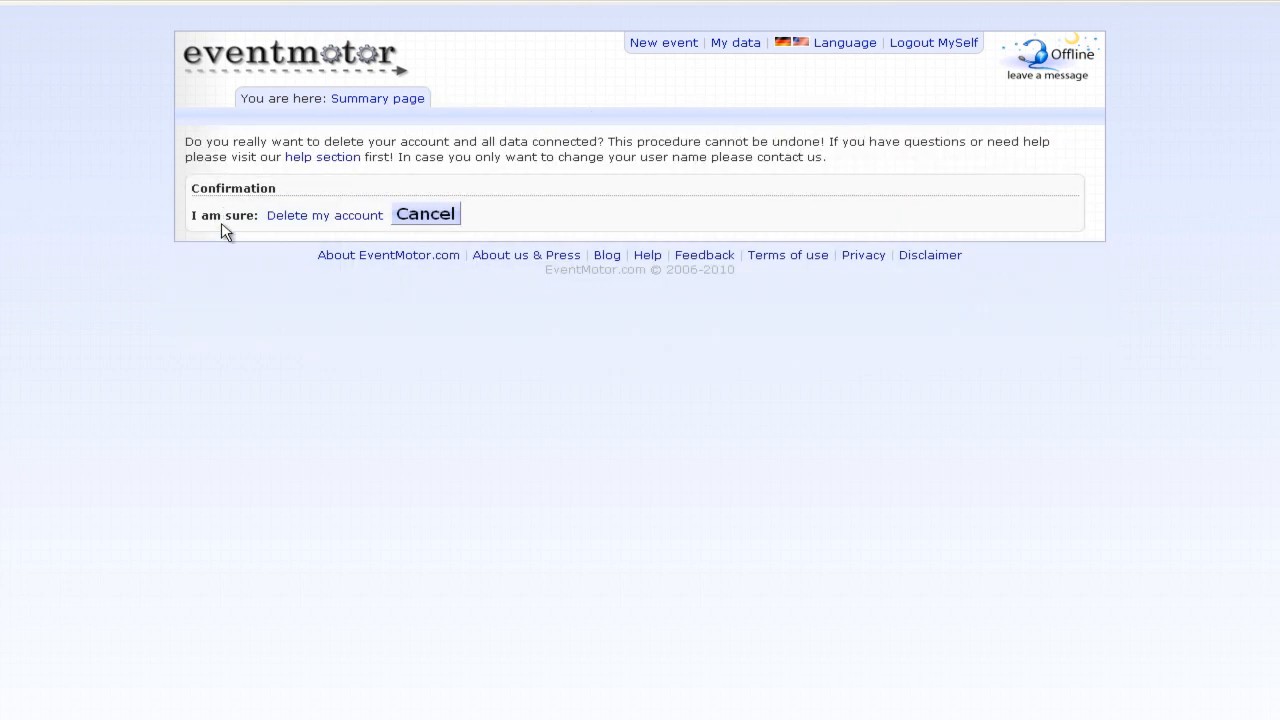
click(284, 222)
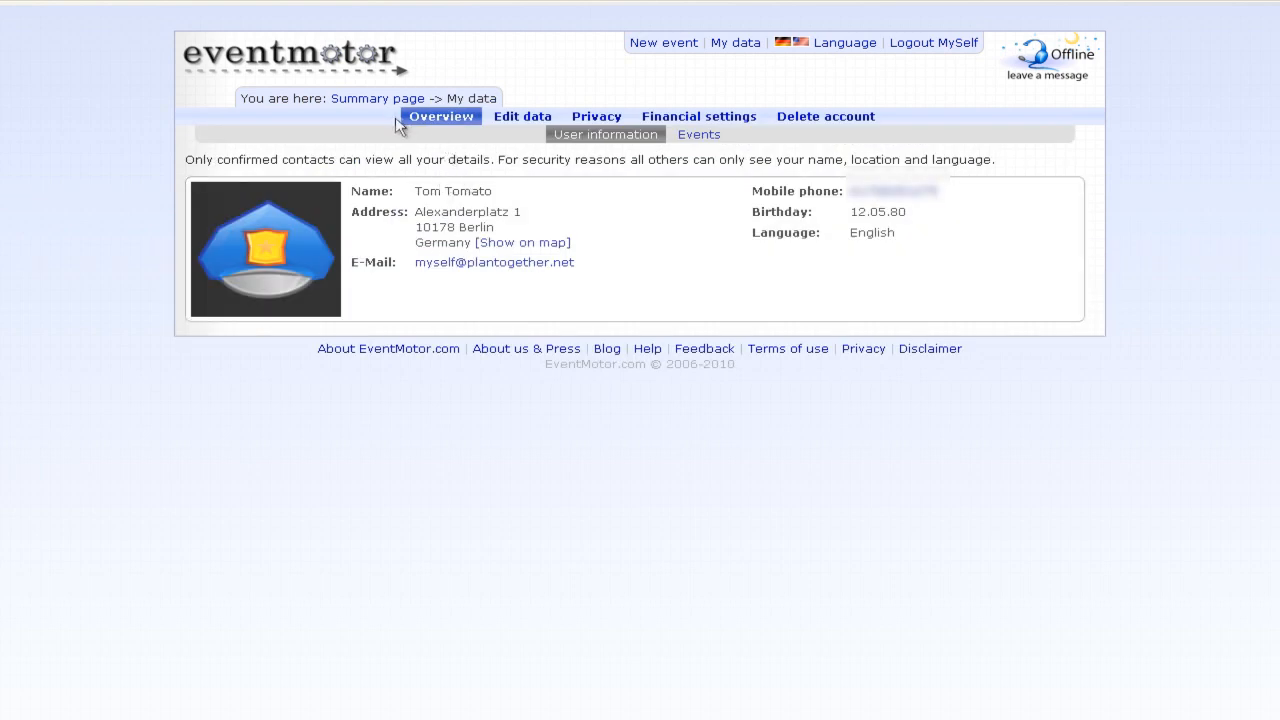
- From the summary page, open the Class of 2000 Reunion Picnic event and start inviting guests
click(399, 101)
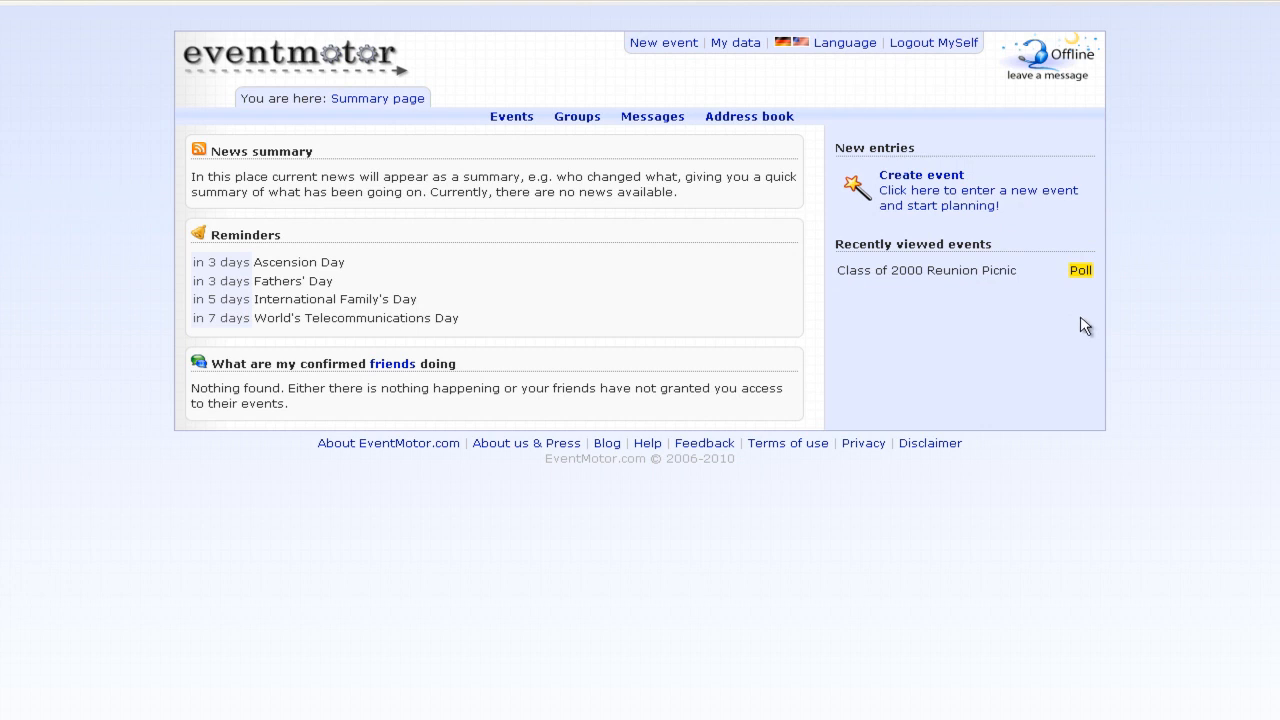
click(962, 279)
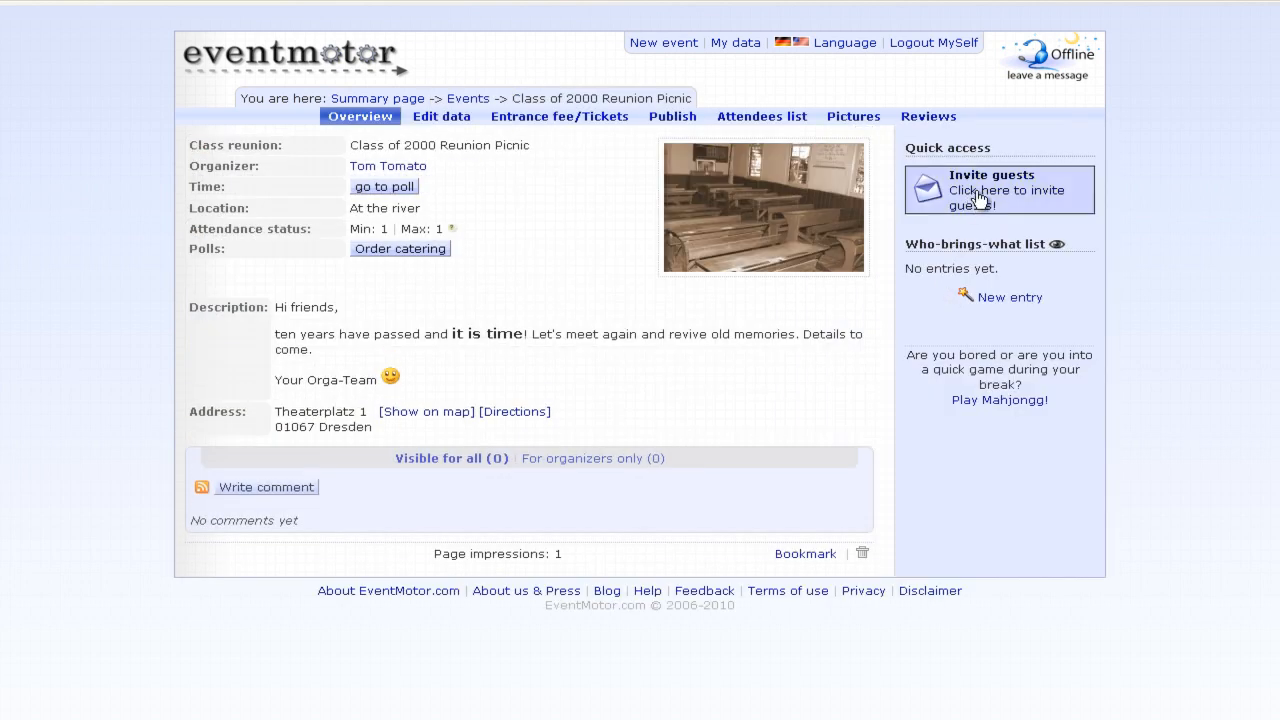
click(979, 198)
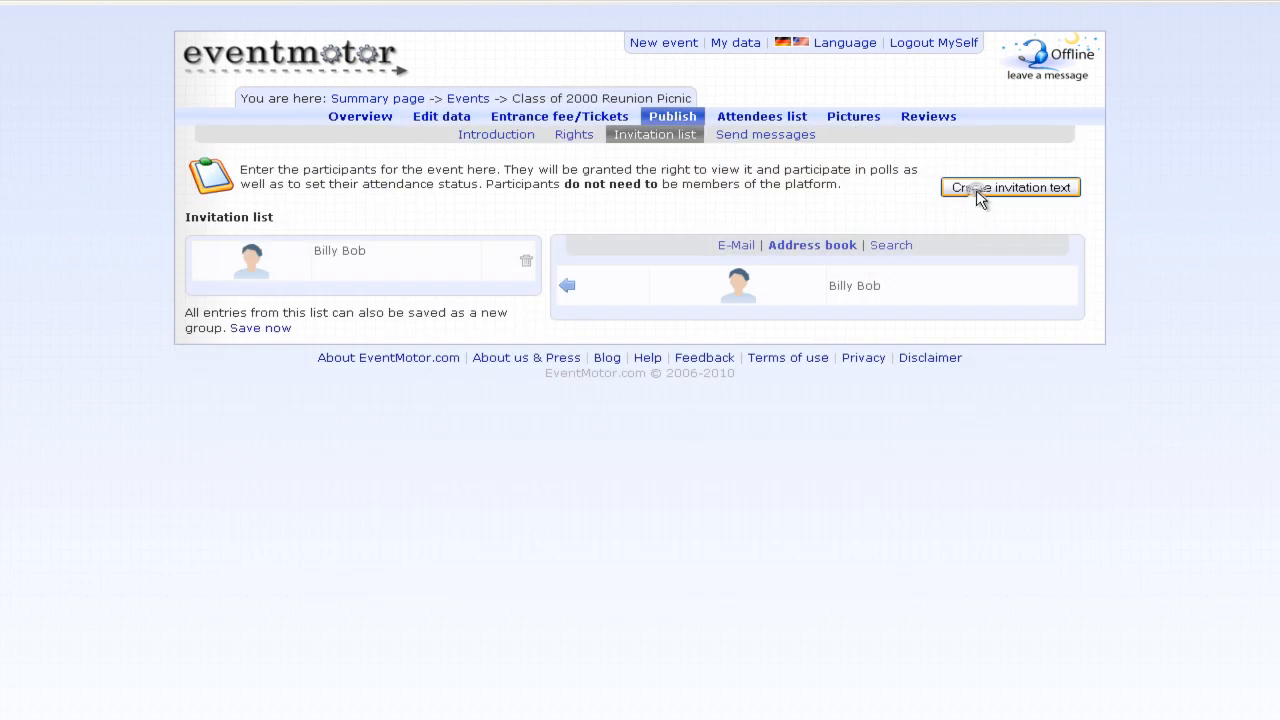
click(752, 137)
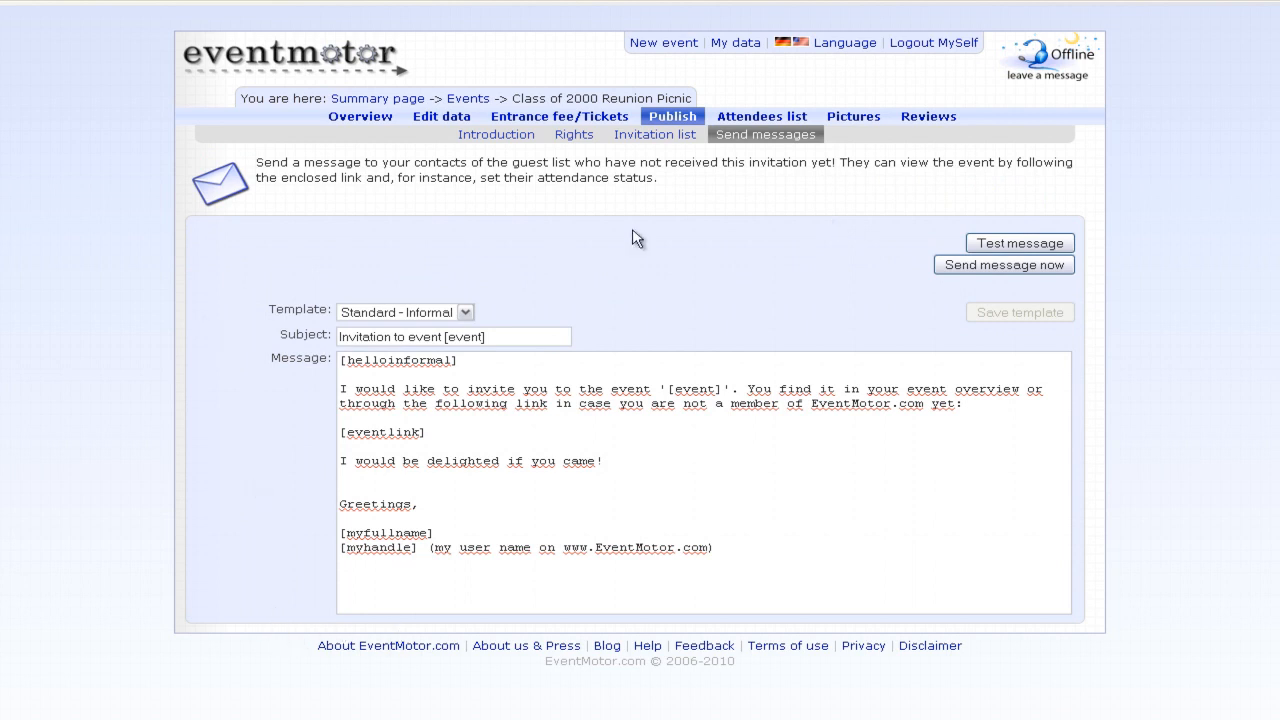
- Add a guest to the invitation list by e-mail, with Magyar as their language
click(660, 136)
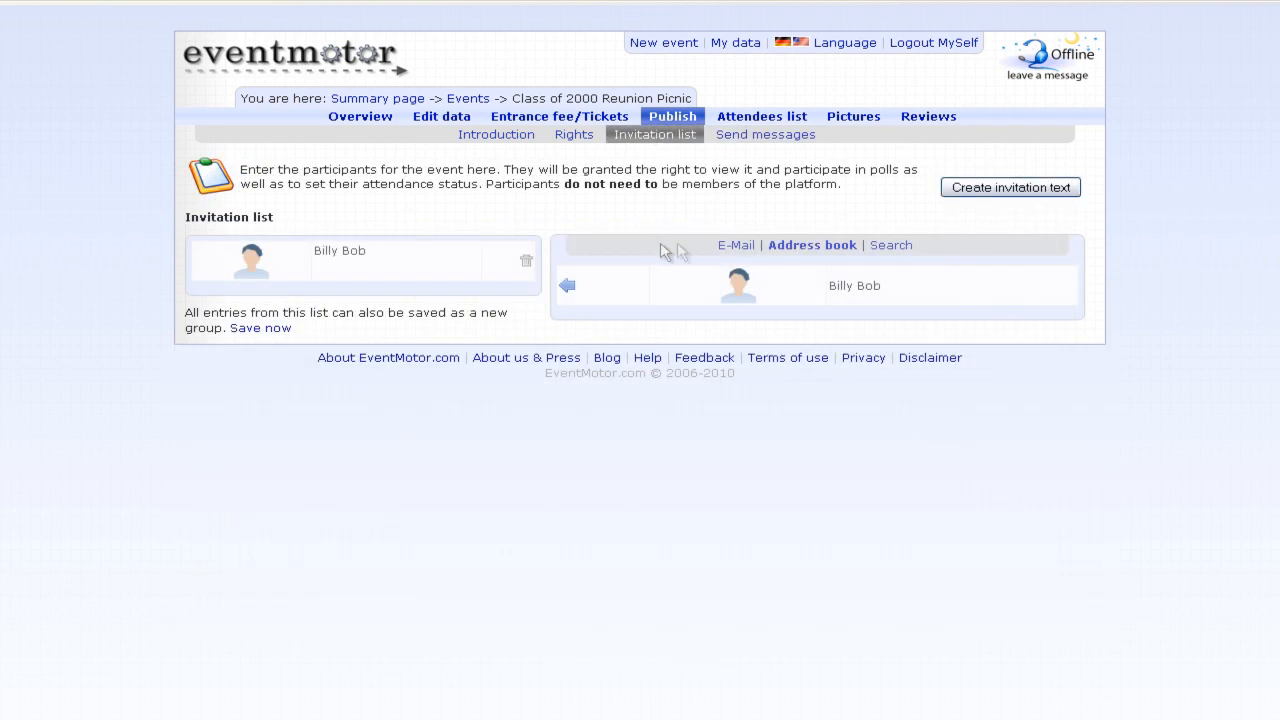
click(742, 248)
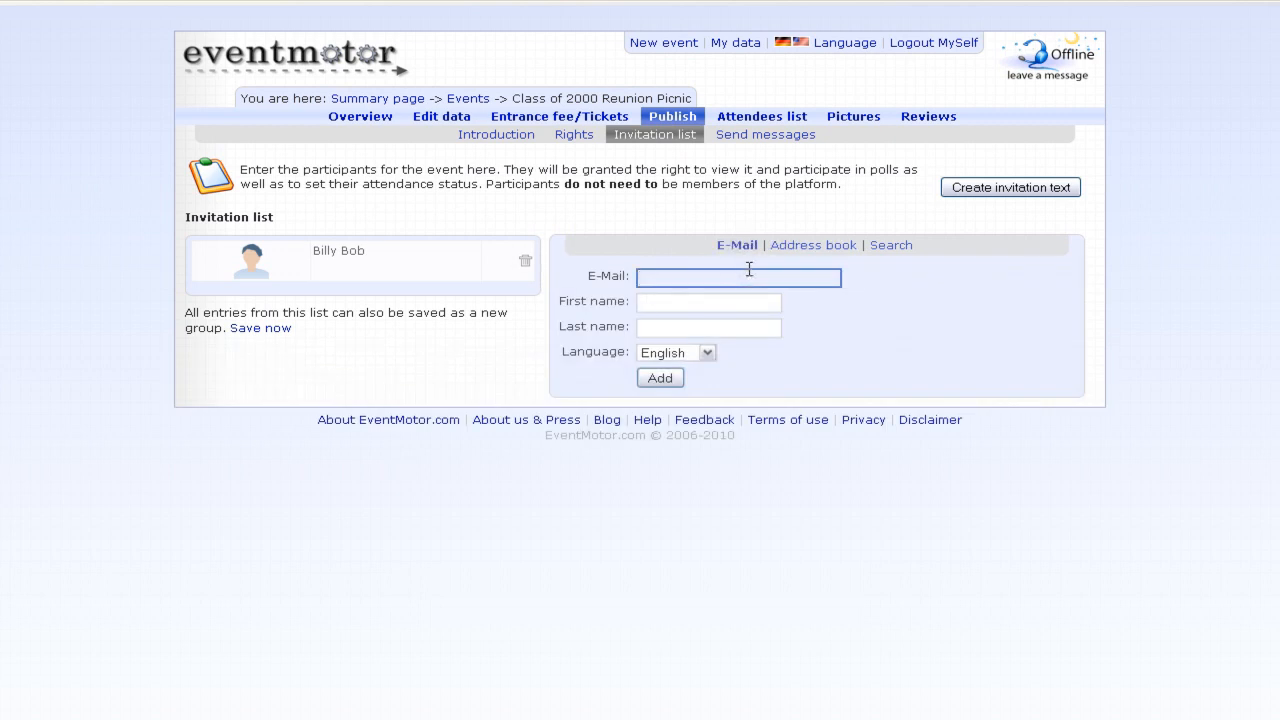
click(707, 352)
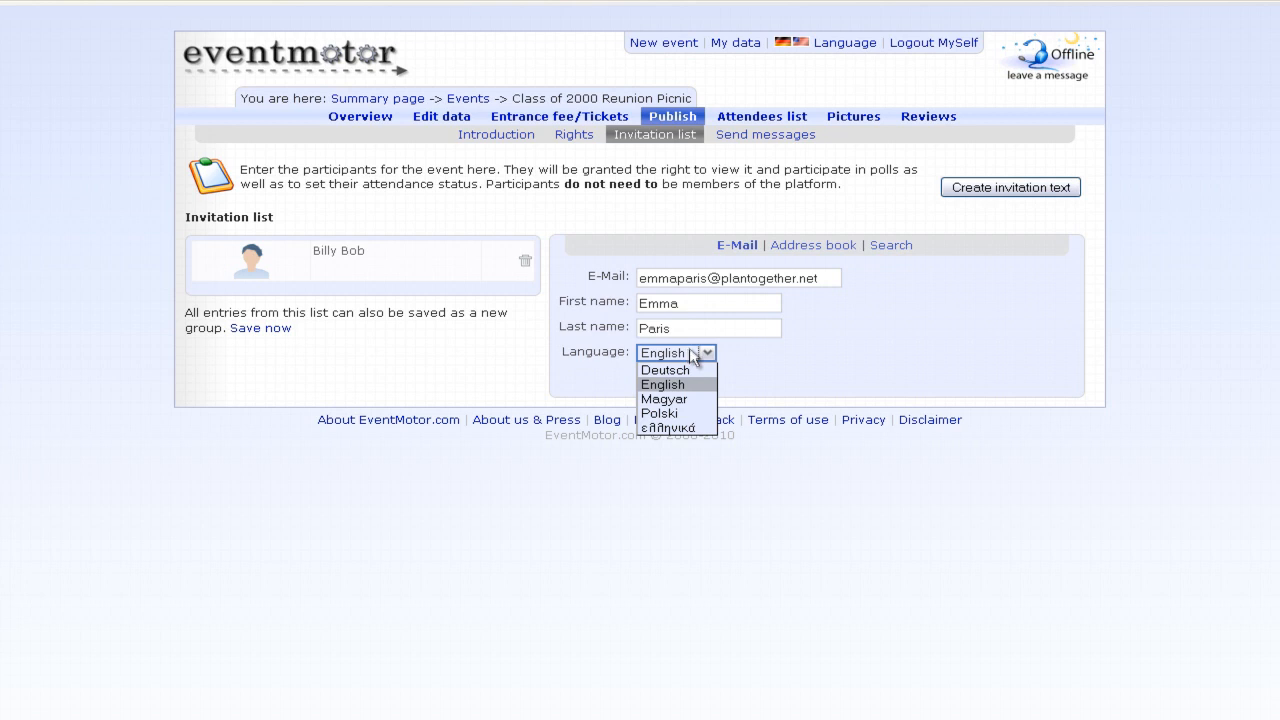
click(686, 400)
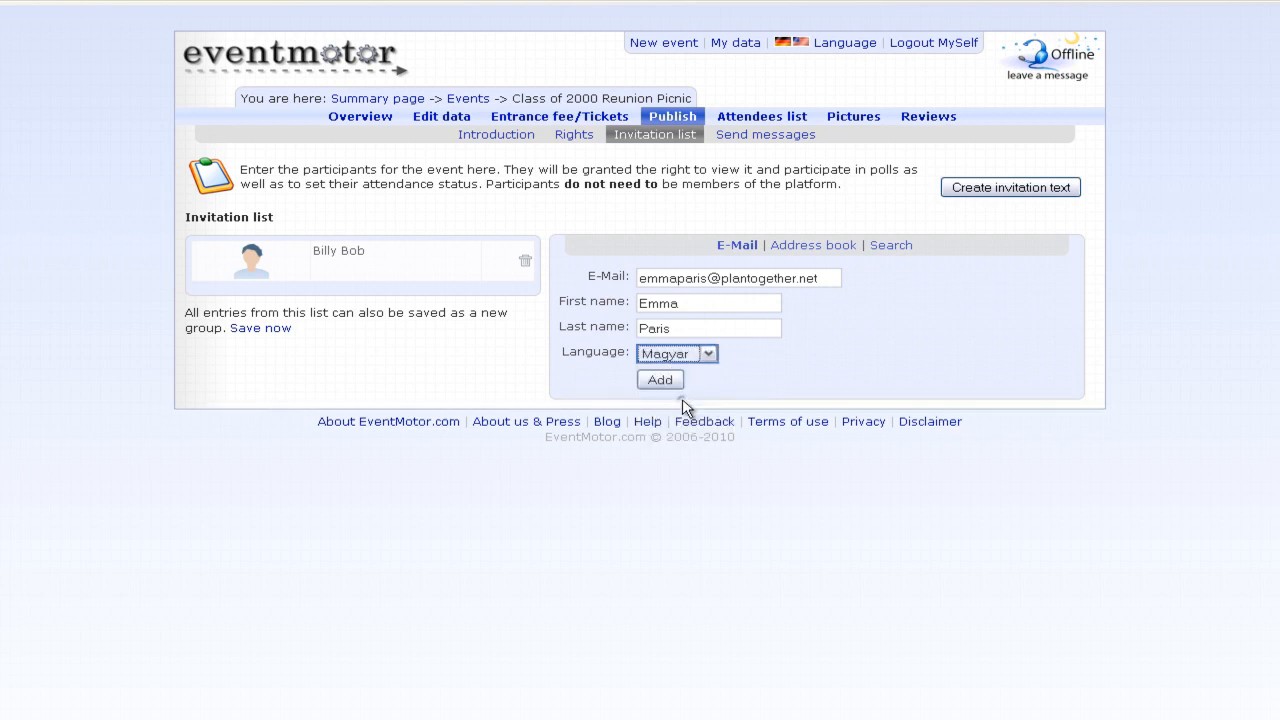
click(659, 380)
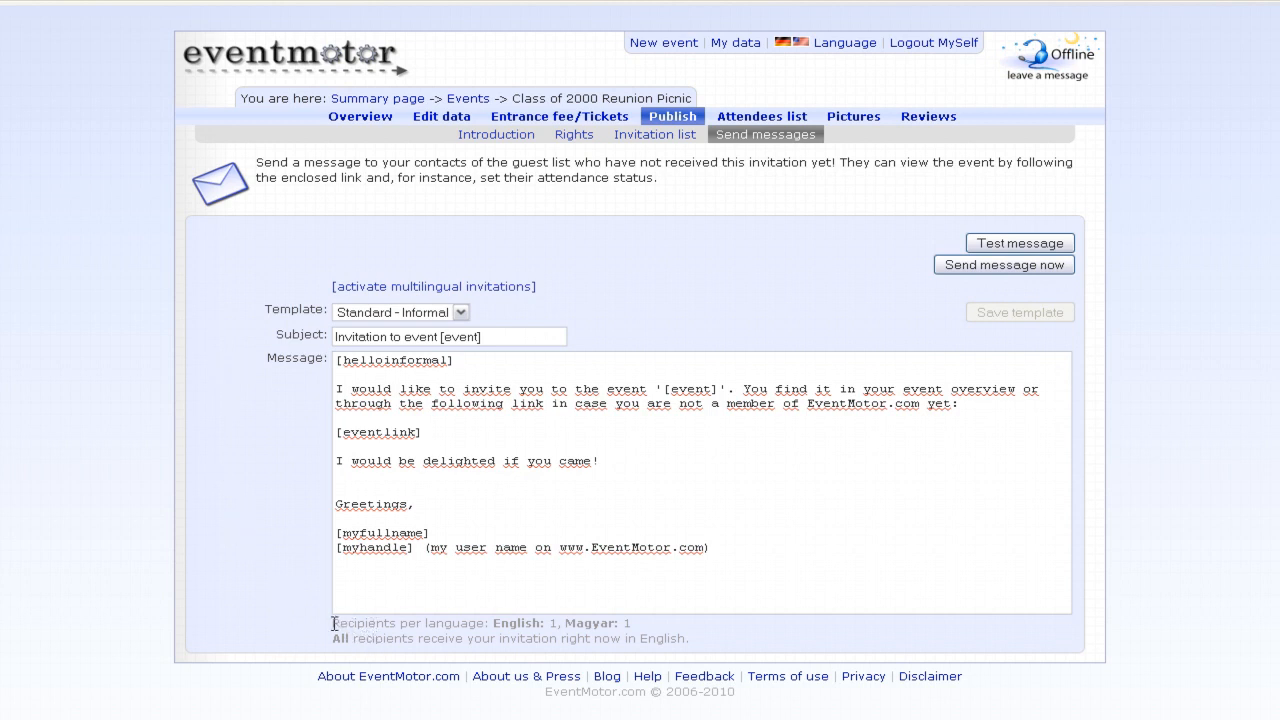
drag(334, 624, 446, 624)
click(494, 625)
mouse_move(522, 618)
mouse_move(597, 626)
drag(329, 646, 704, 648)
click(704, 648)
click(440, 291)
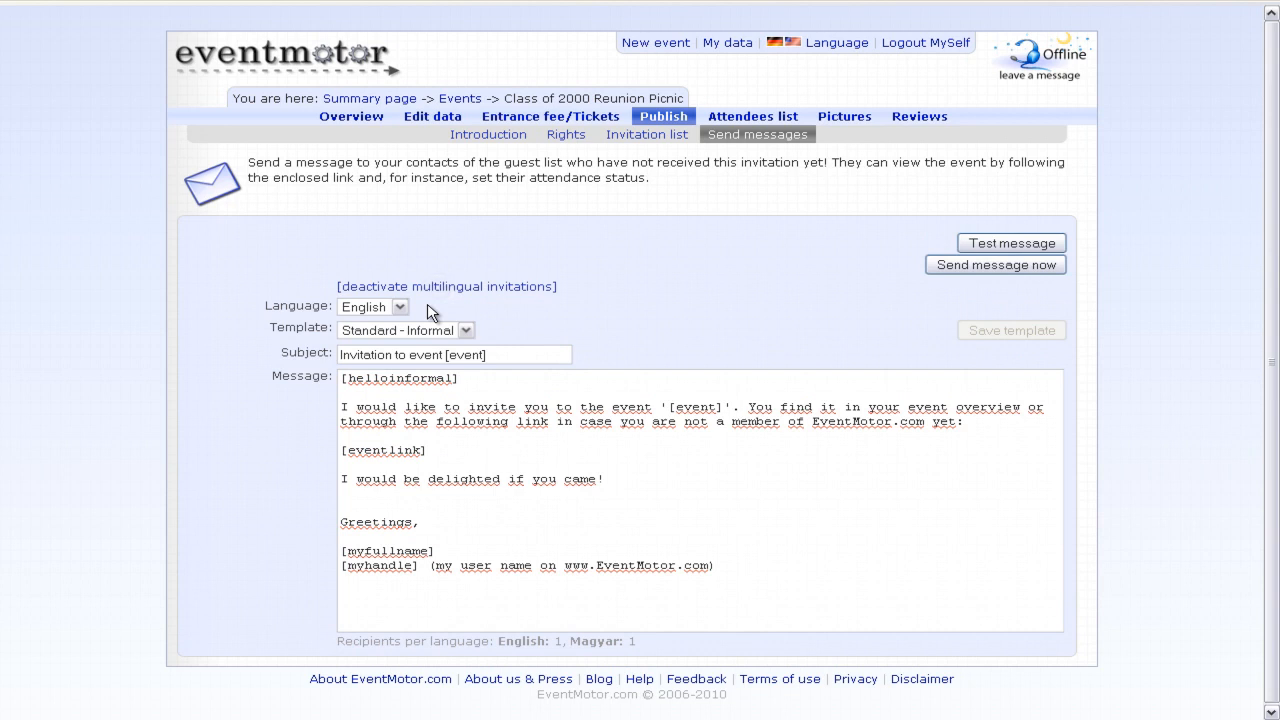
click(398, 308)
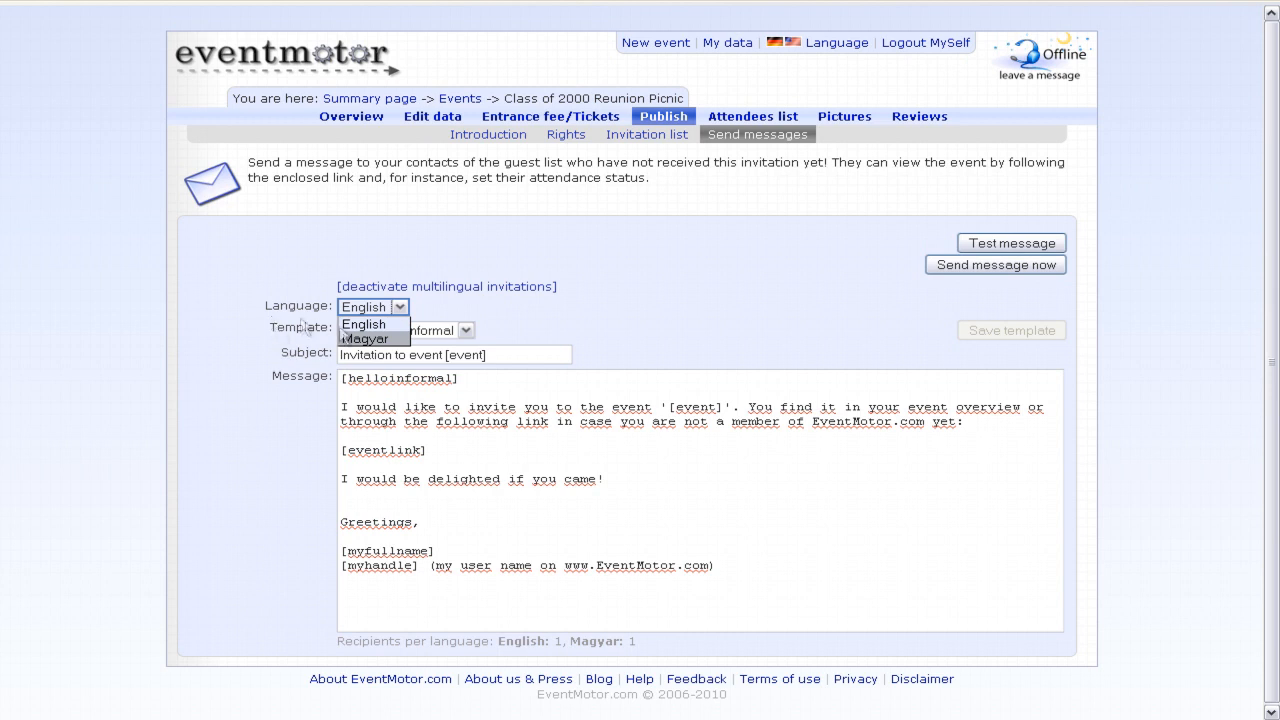
click(375, 308)
click(375, 308)
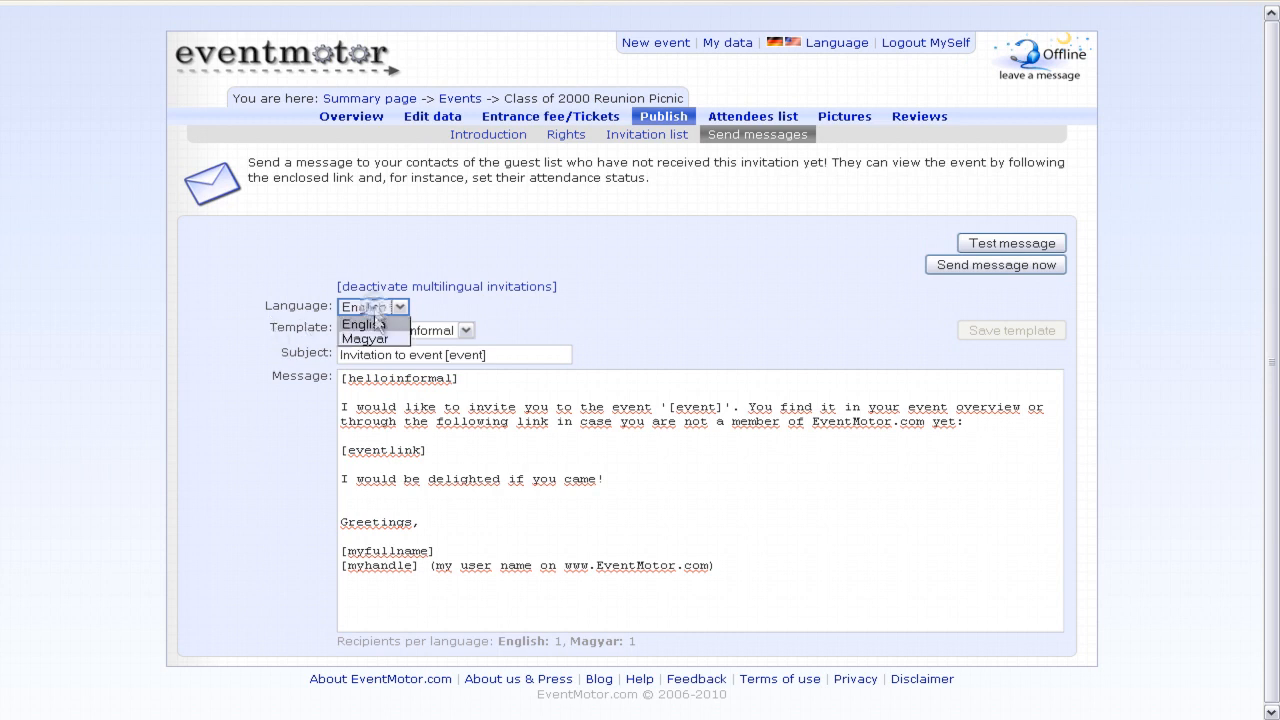
click(368, 337)
click(375, 308)
click(370, 323)
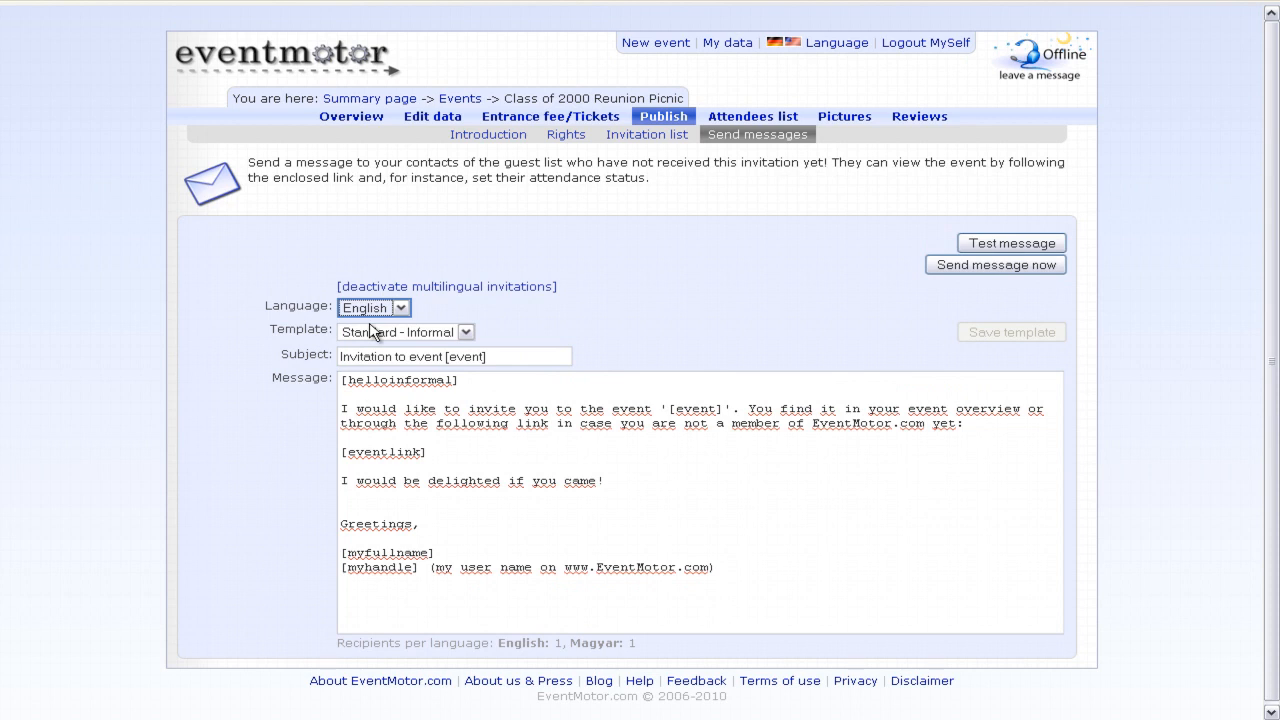
click(395, 287)
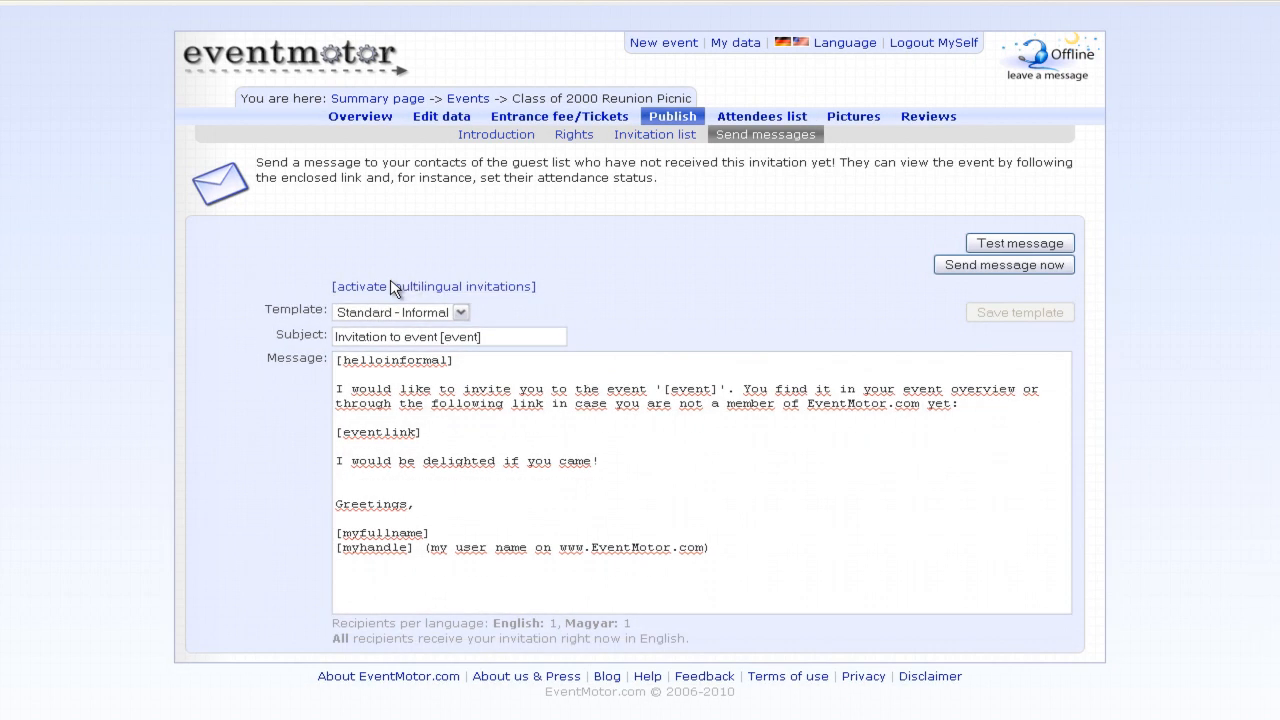
- Send a test copy of the invitation, then send it to both guests
click(1061, 249)
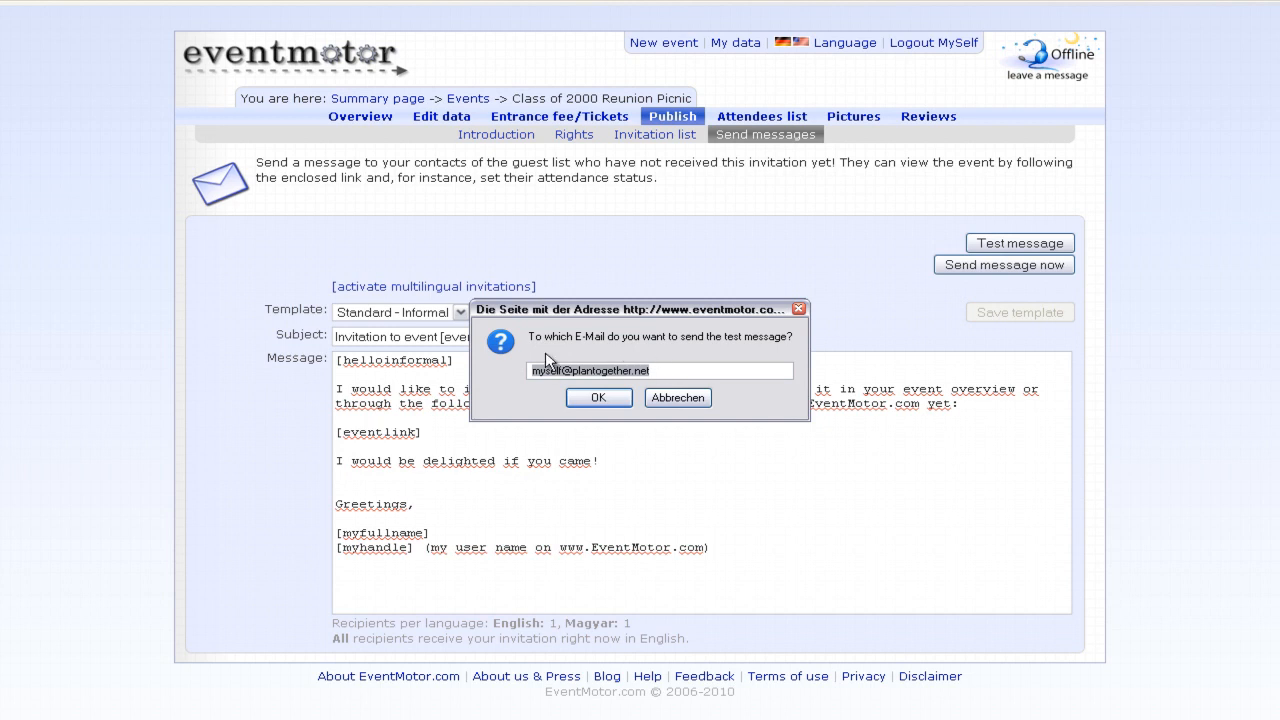
click(598, 398)
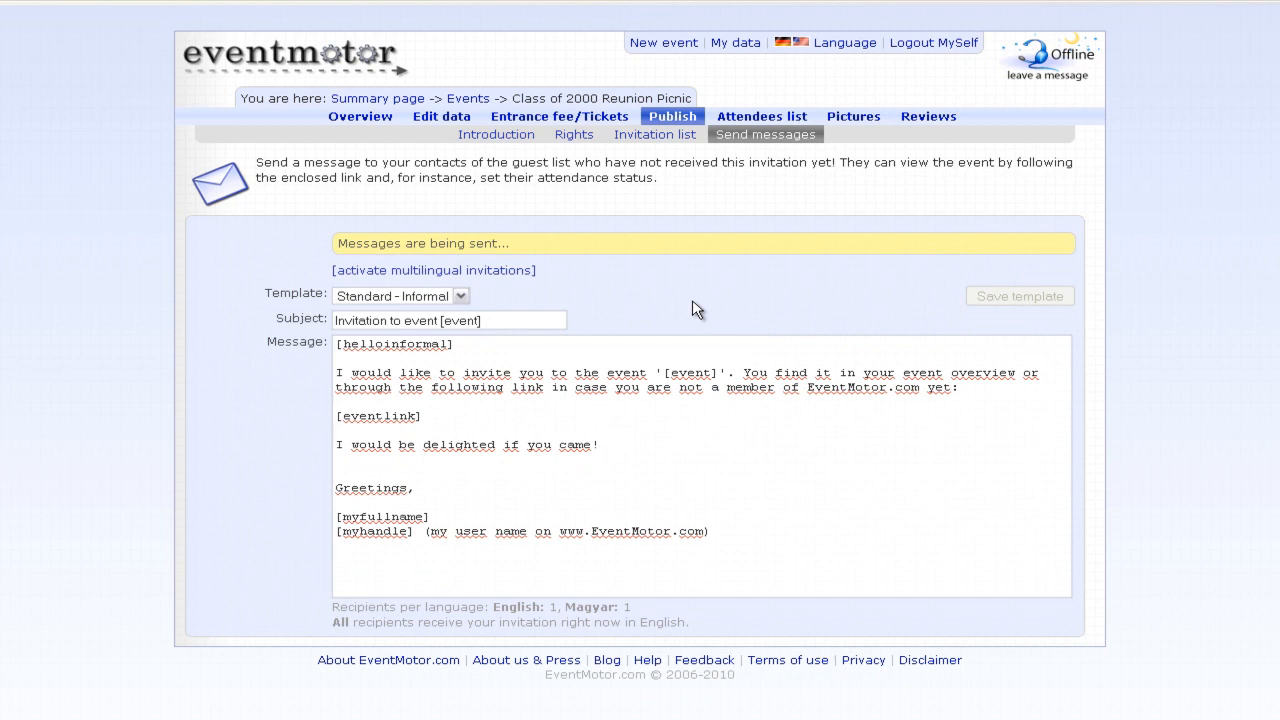
click(632, 382)
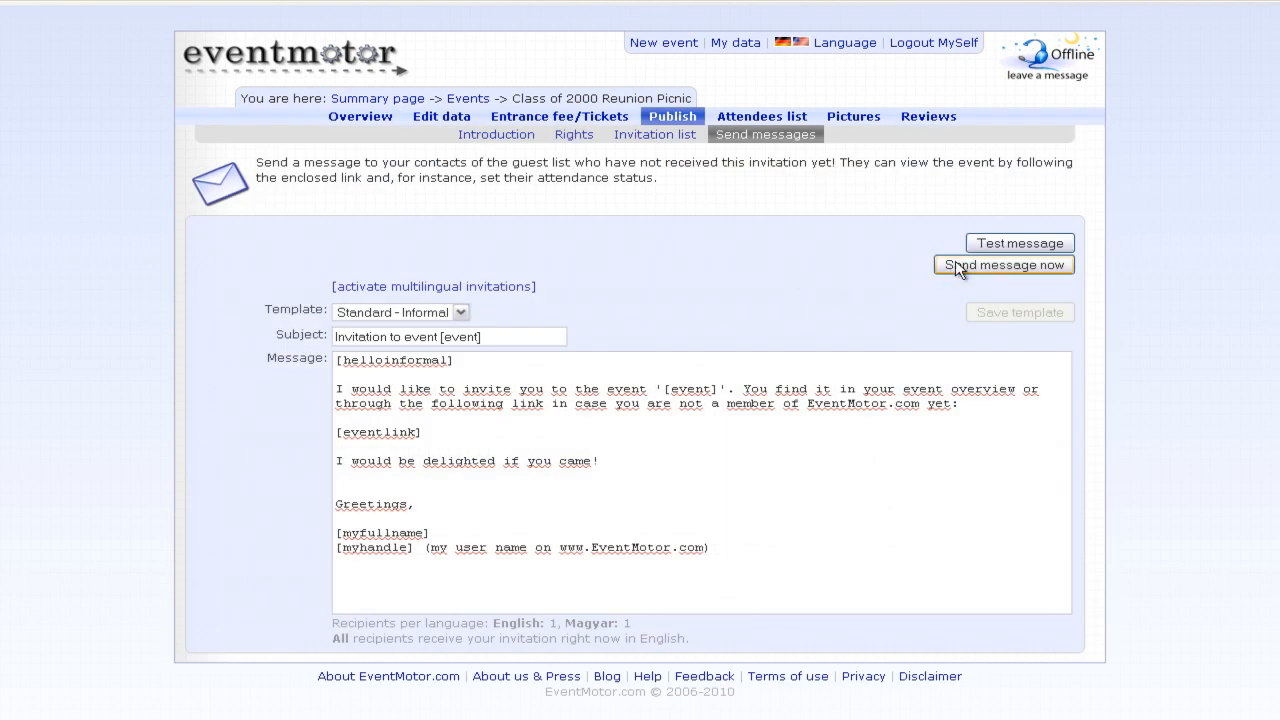
click(1004, 265)
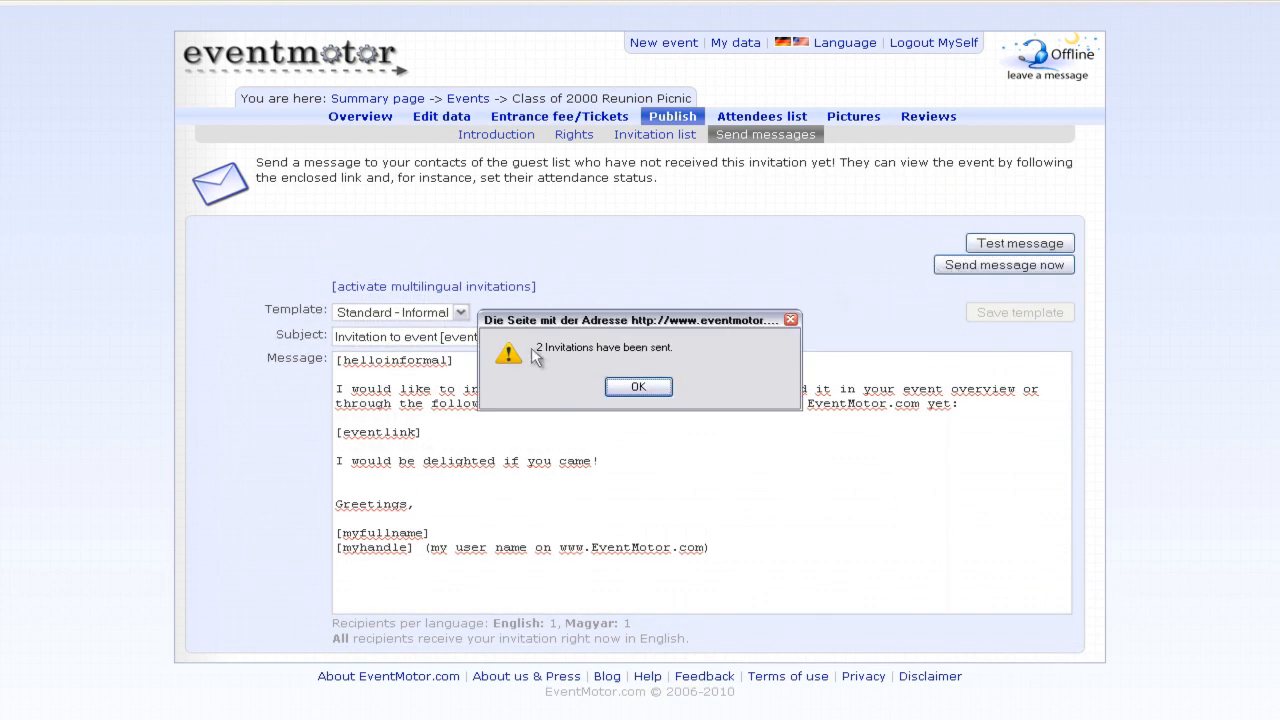
click(630, 388)
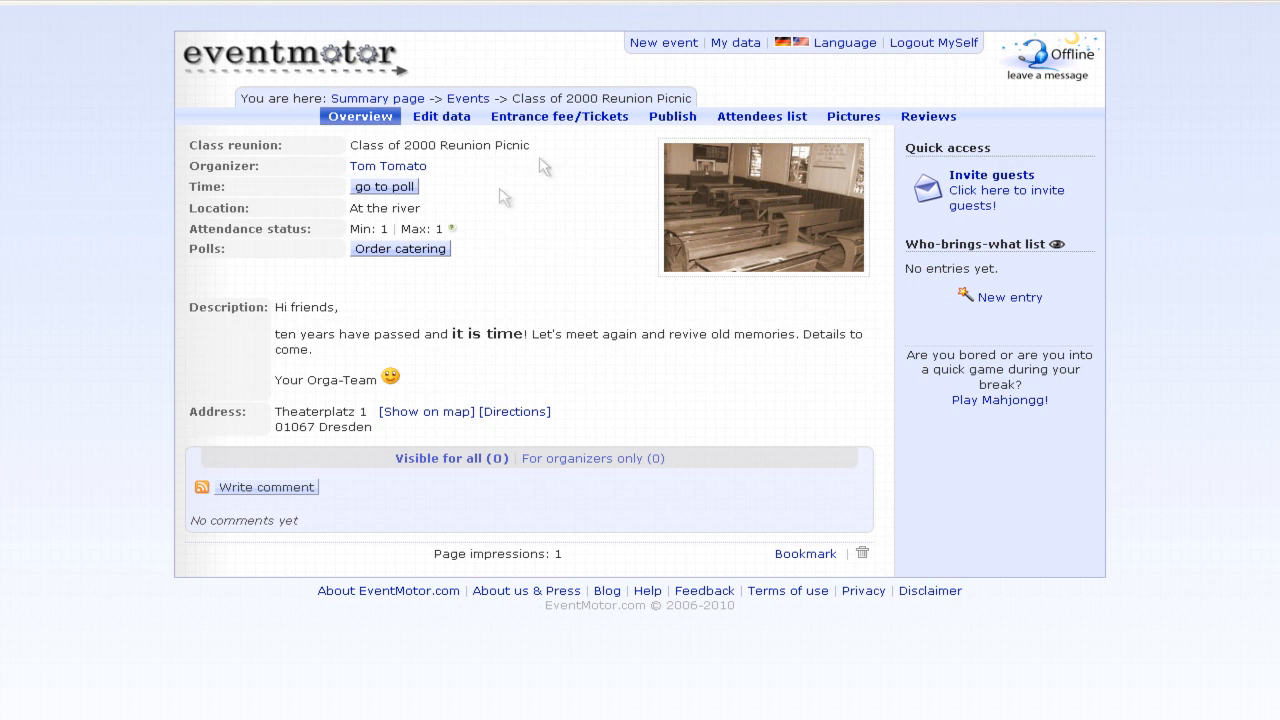
- In the Attendees list, mark the first invited guest as attending, save, and log out
click(759, 118)
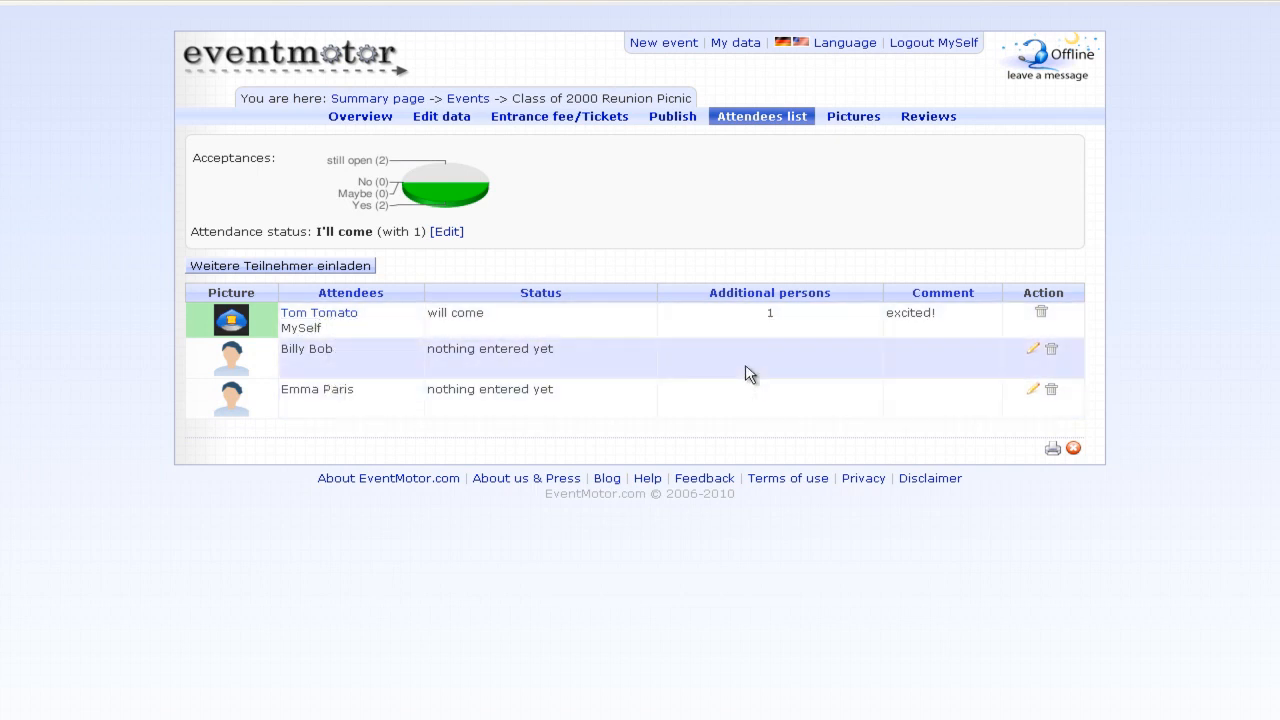
click(1033, 350)
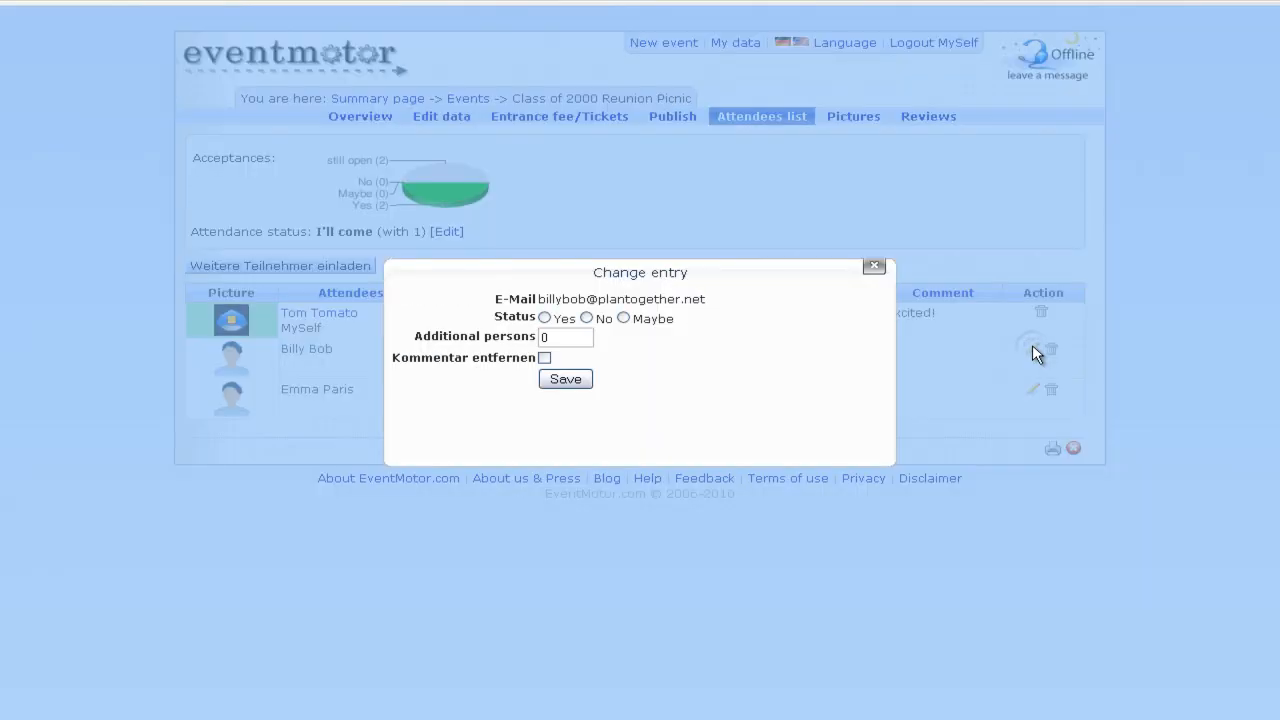
click(544, 317)
double_click(545, 337)
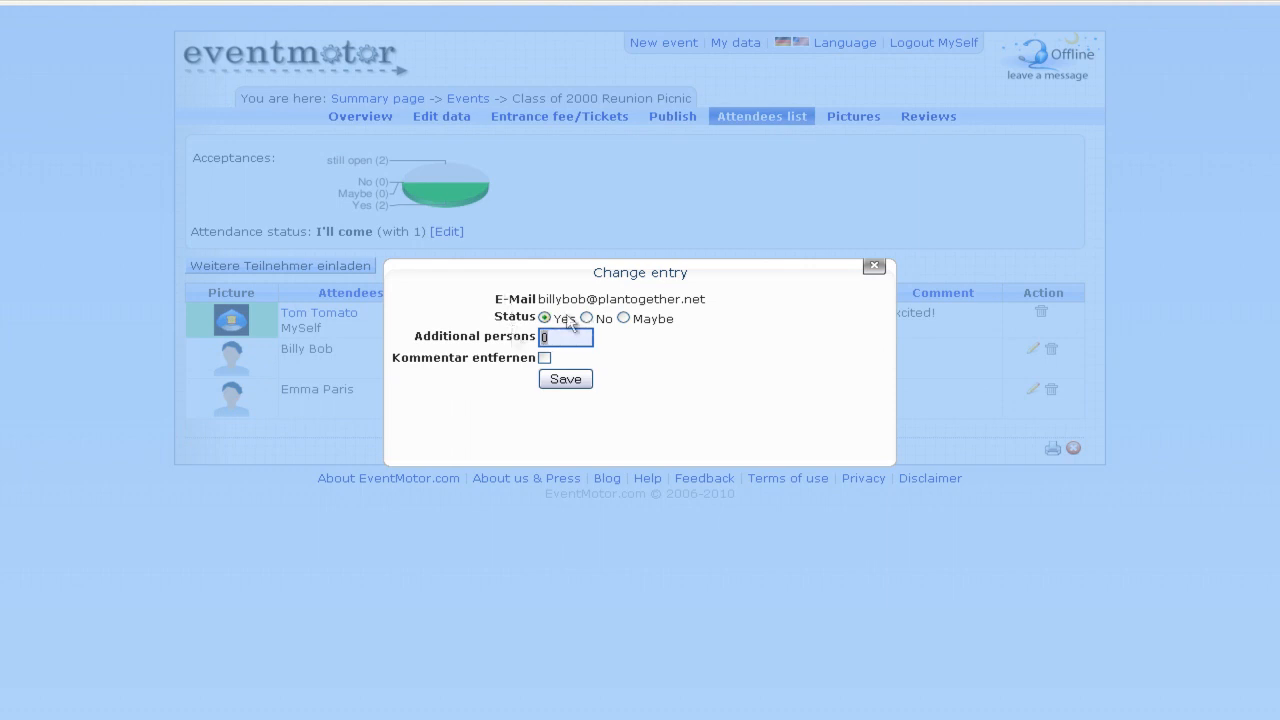
drag(588, 266, 258, 328)
click(236, 440)
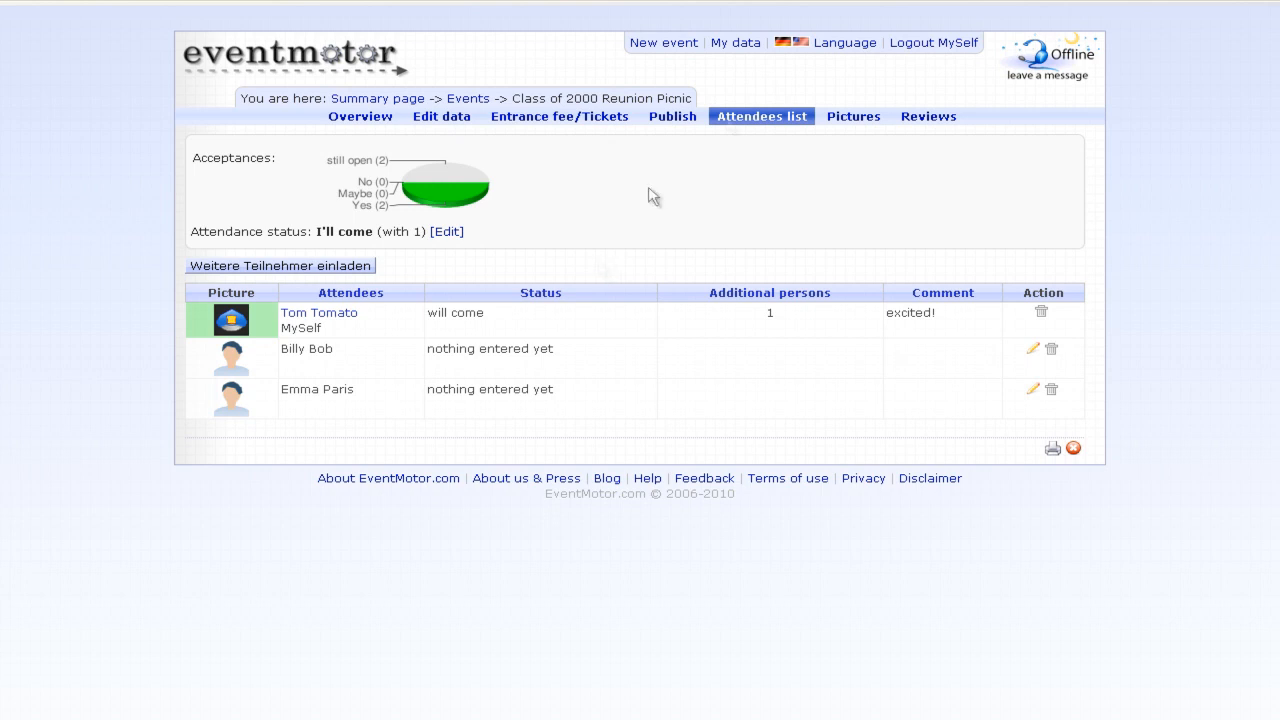
click(928, 46)
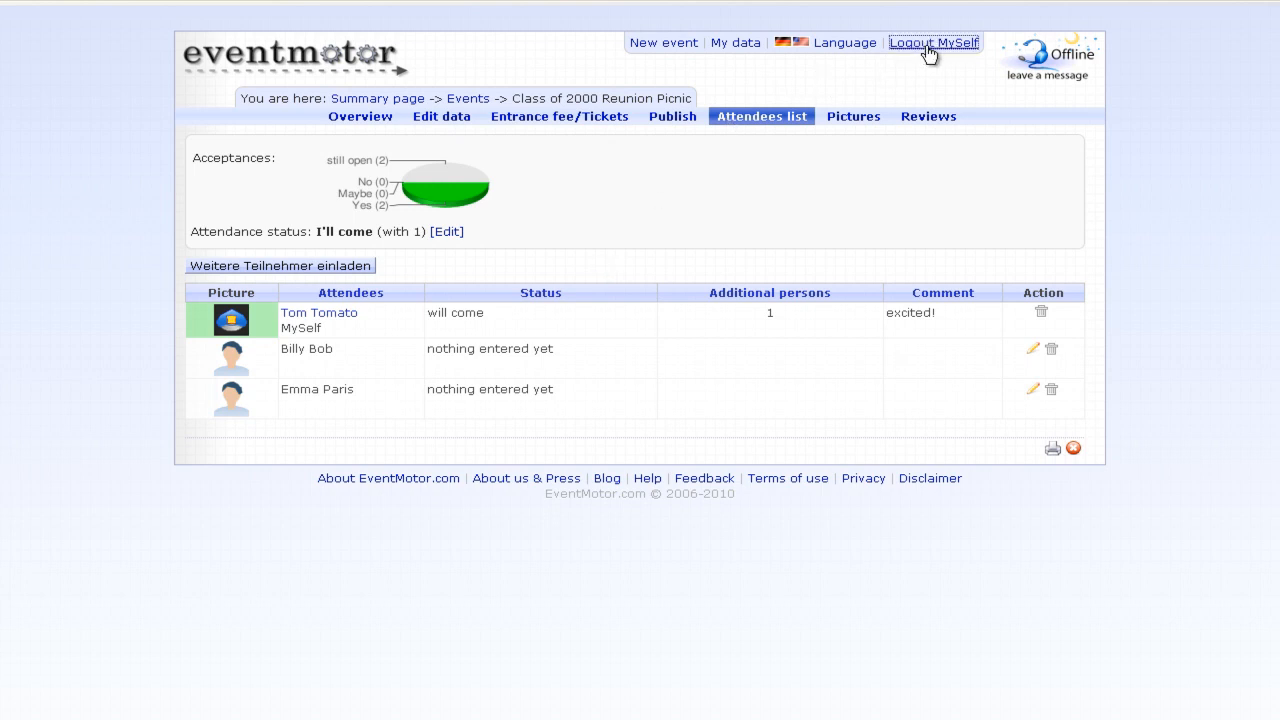
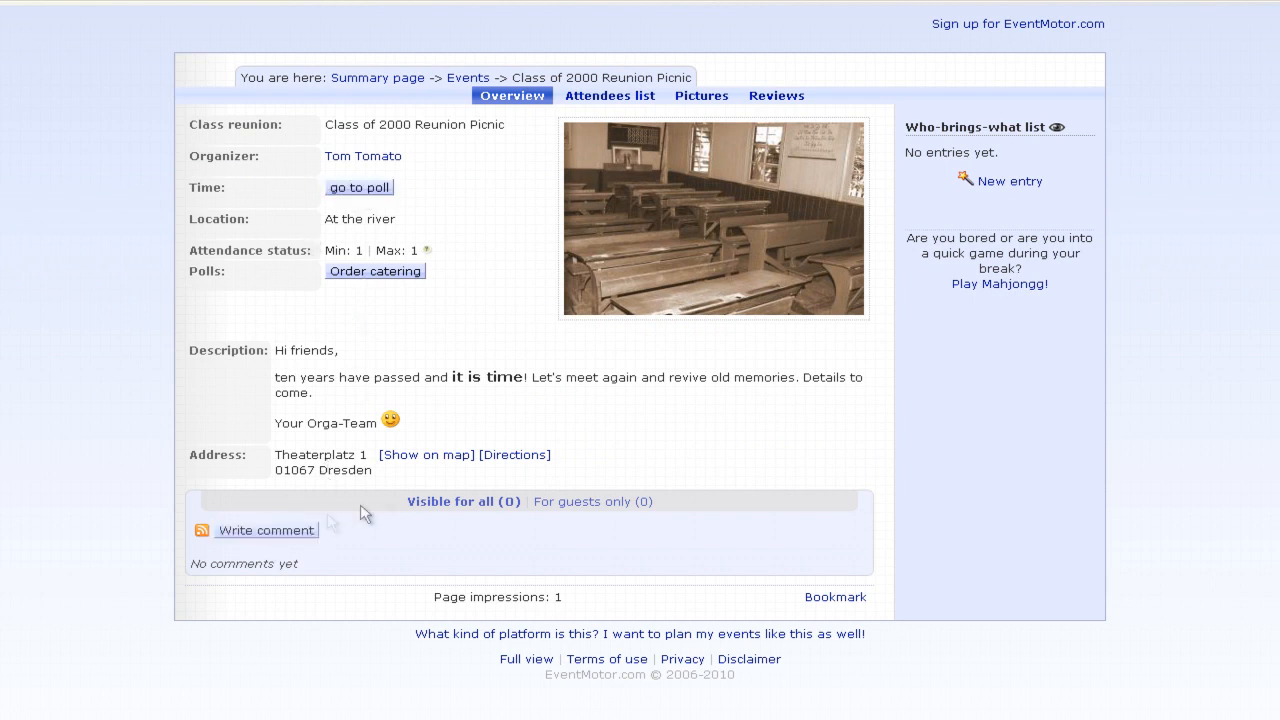
- Write and post the comment 'Great! I would love to help!' on the Class of 2000 Reunion Picnic event
click(605, 98)
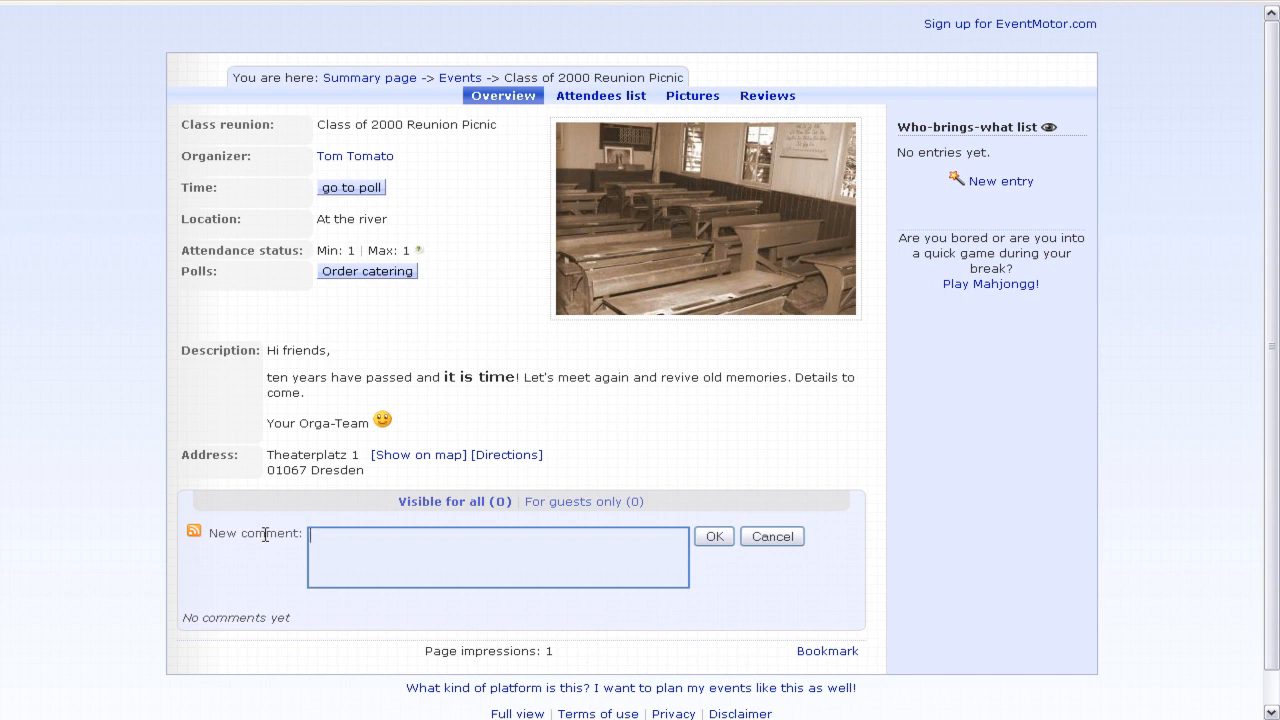
text(Great! I would love to help!)
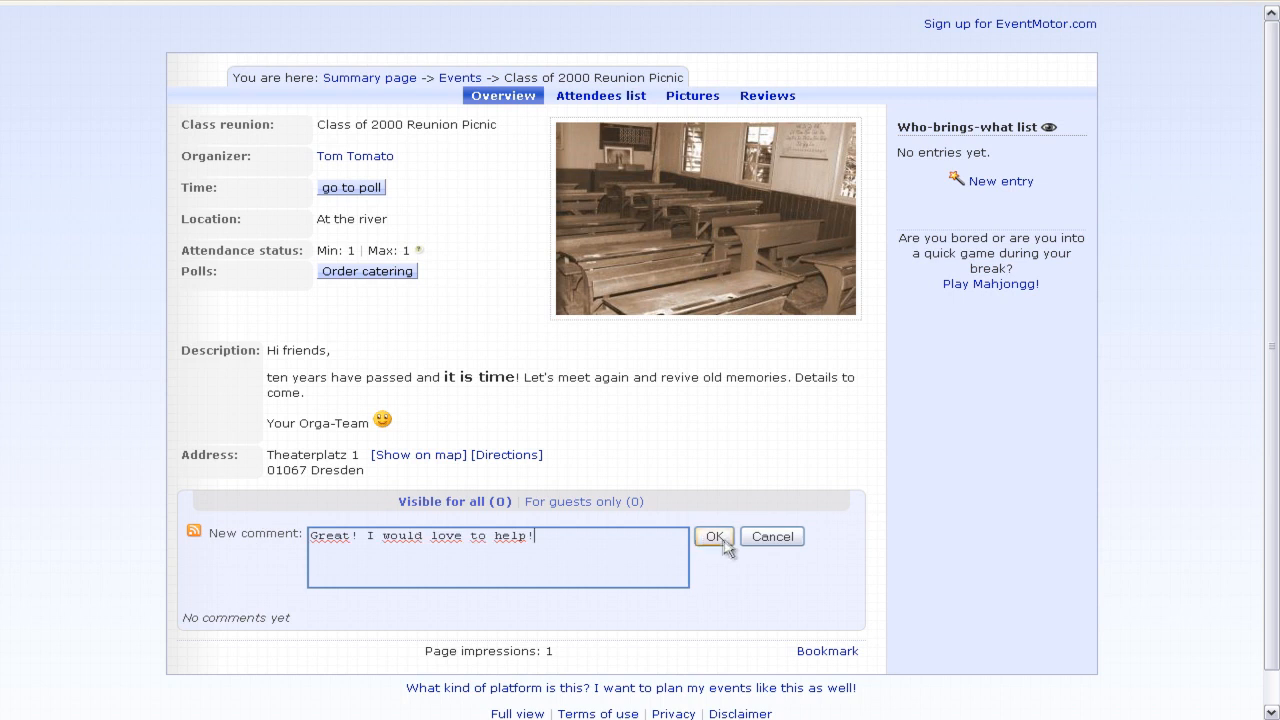
click(716, 540)
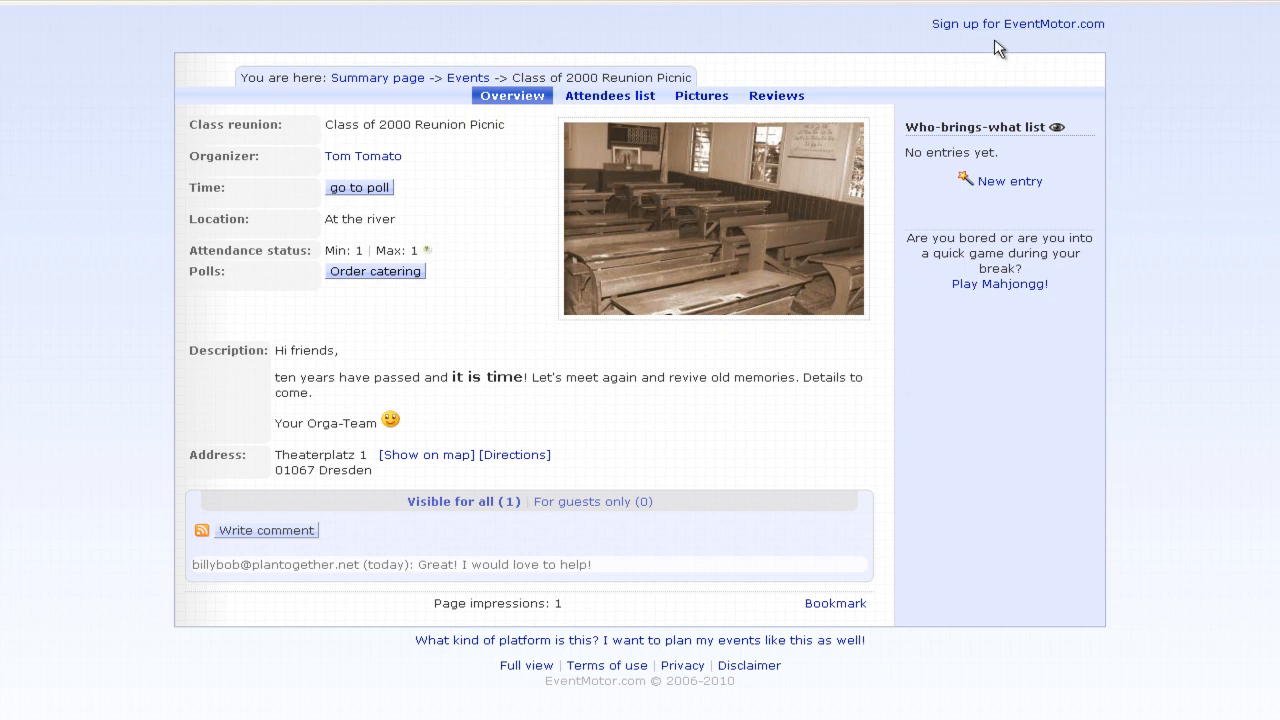
- Sign up for a free EventMotor account with a user name and password, accepting the terms of use
click(1055, 26)
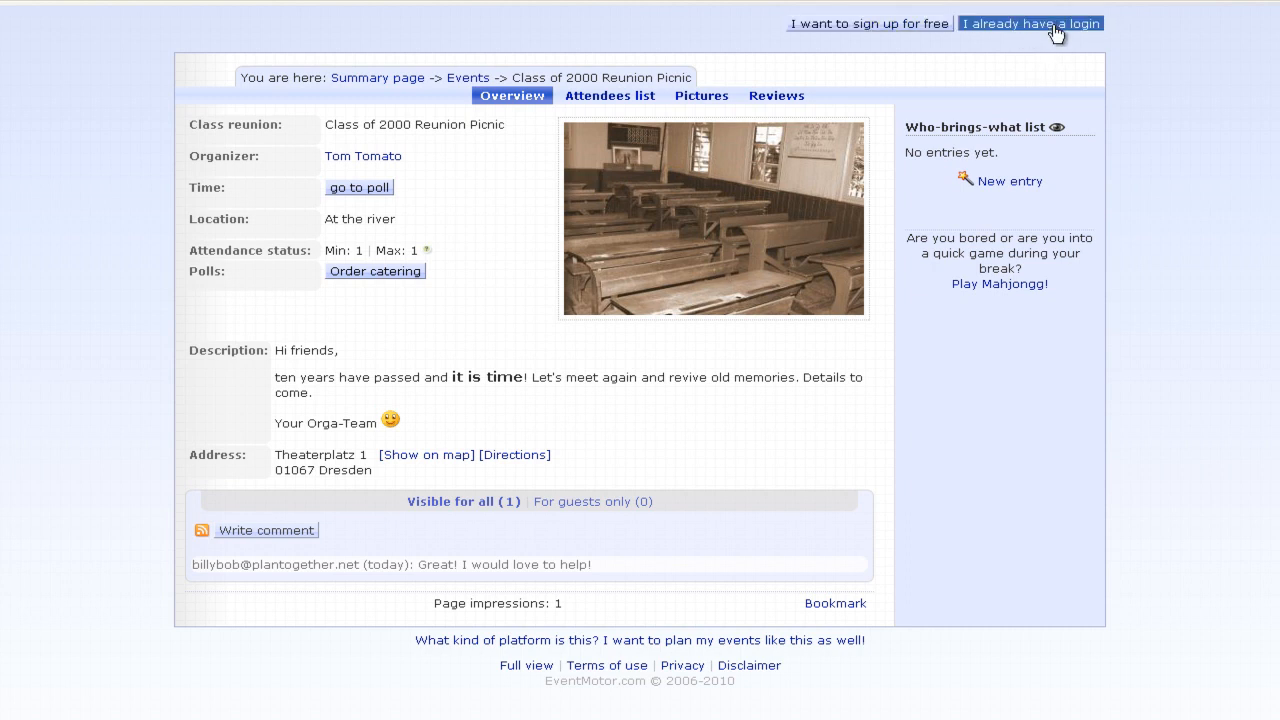
click(890, 30)
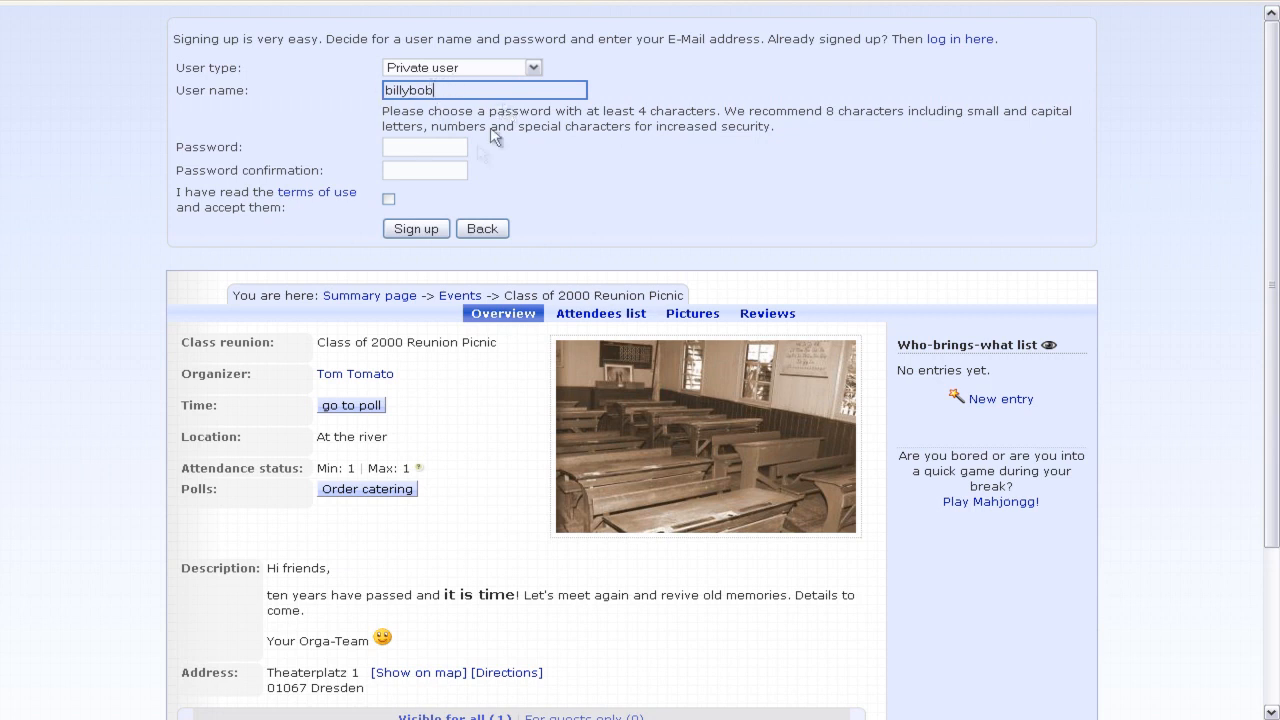
click(428, 147)
text(****)
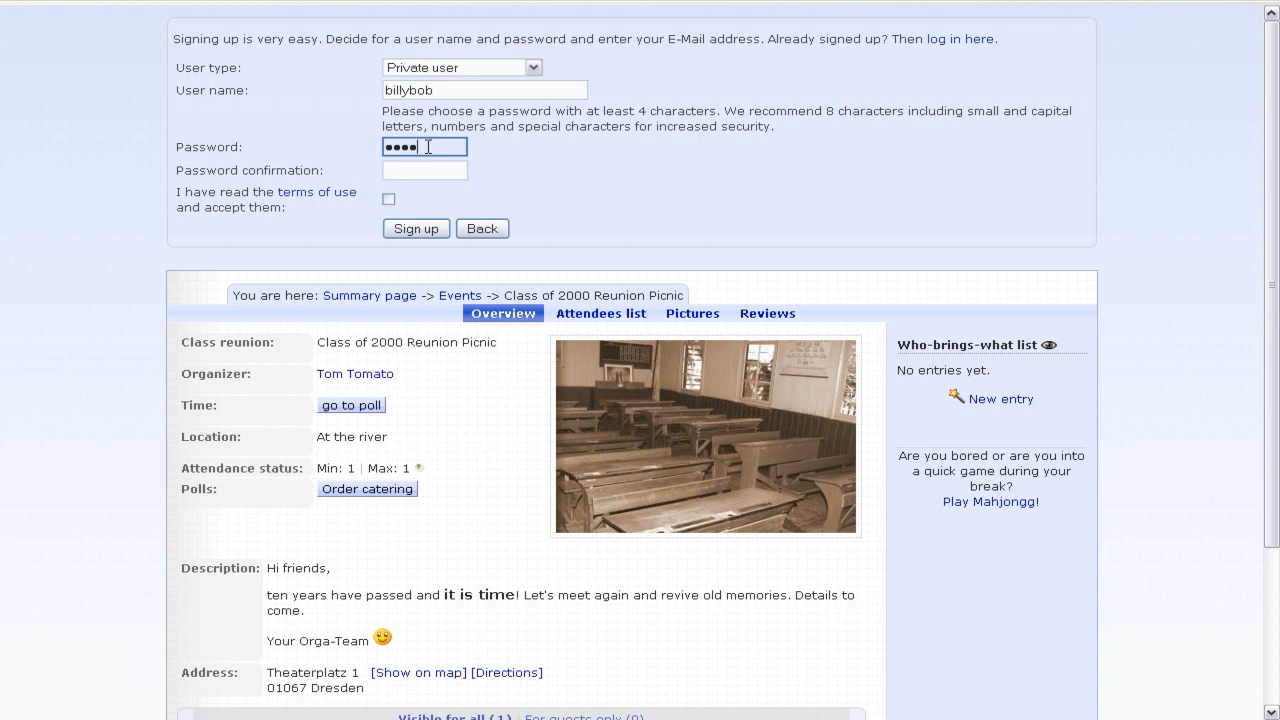
key(Tab)
text(****)
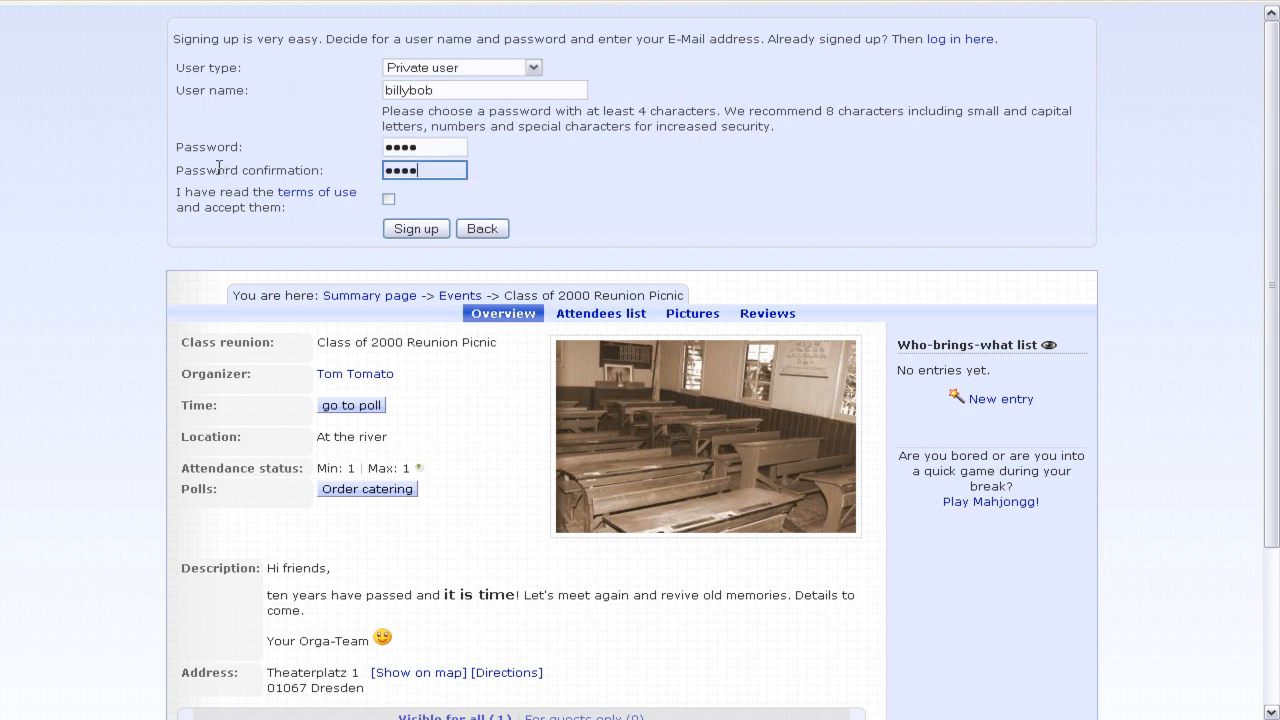
click(600, 185)
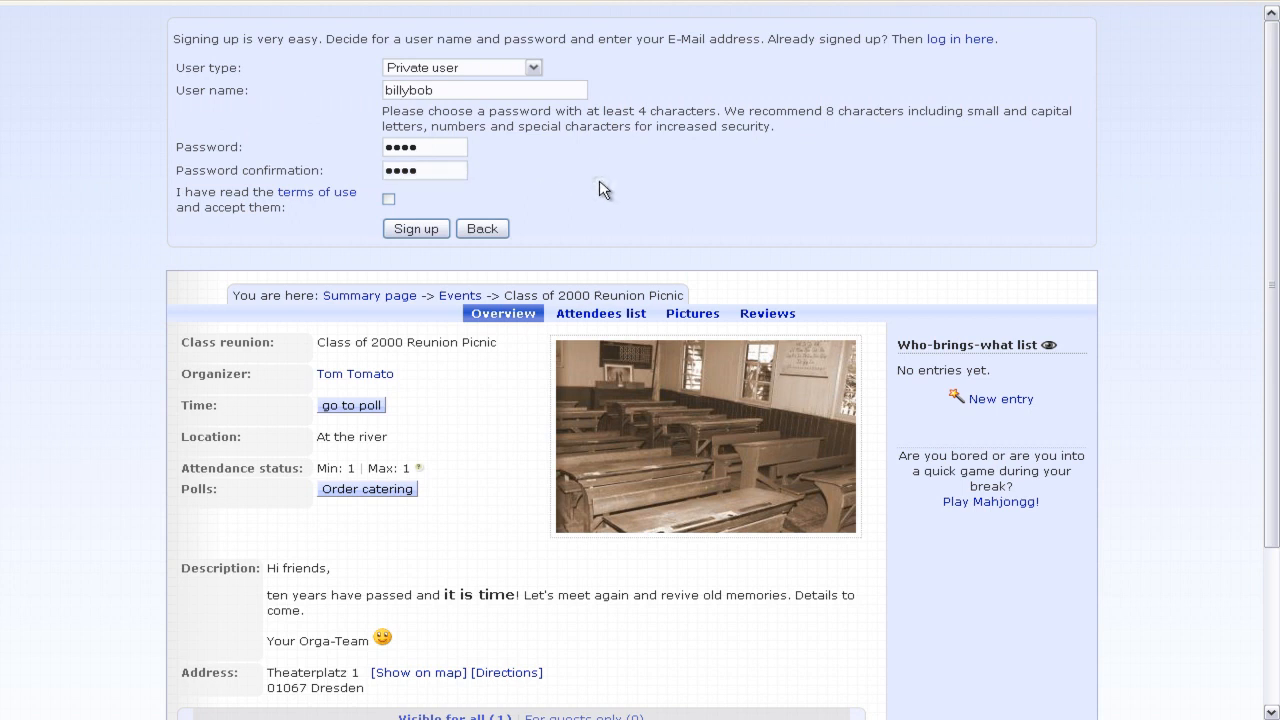
click(388, 198)
click(414, 228)
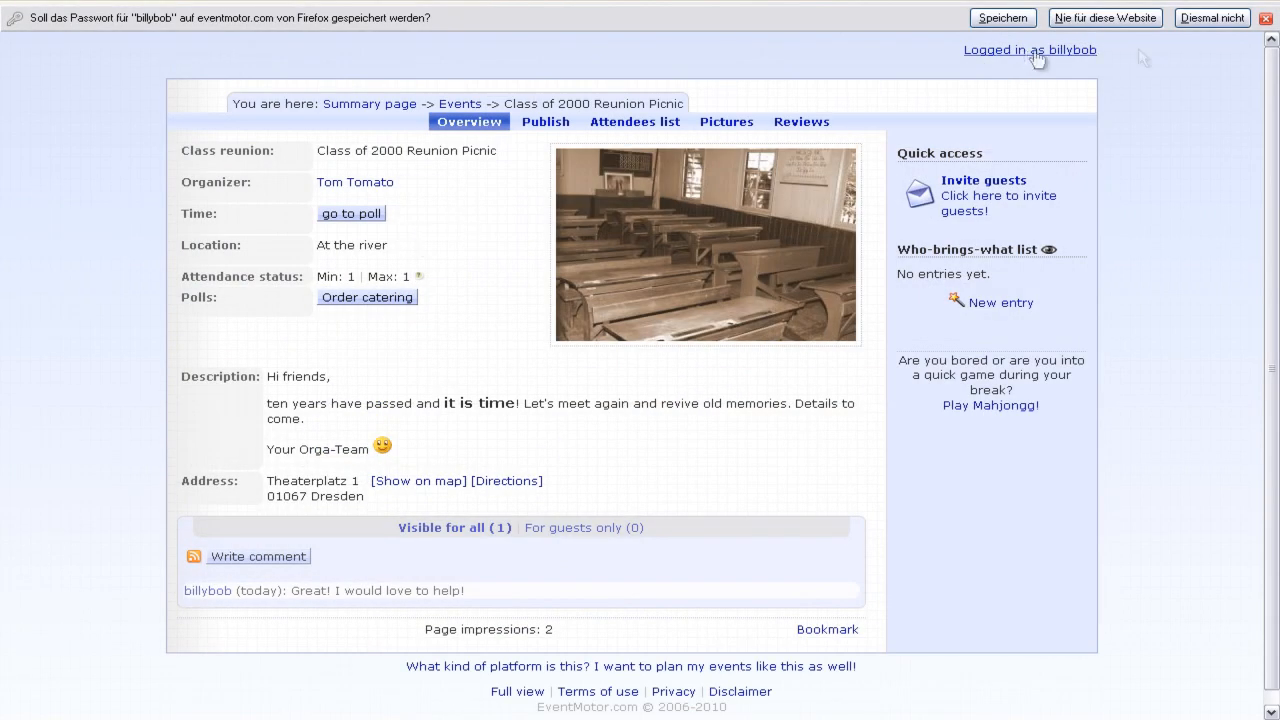
- Vote for Thursday 23 Dec in the reunion date poll and return to the event overview
click(1226, 20)
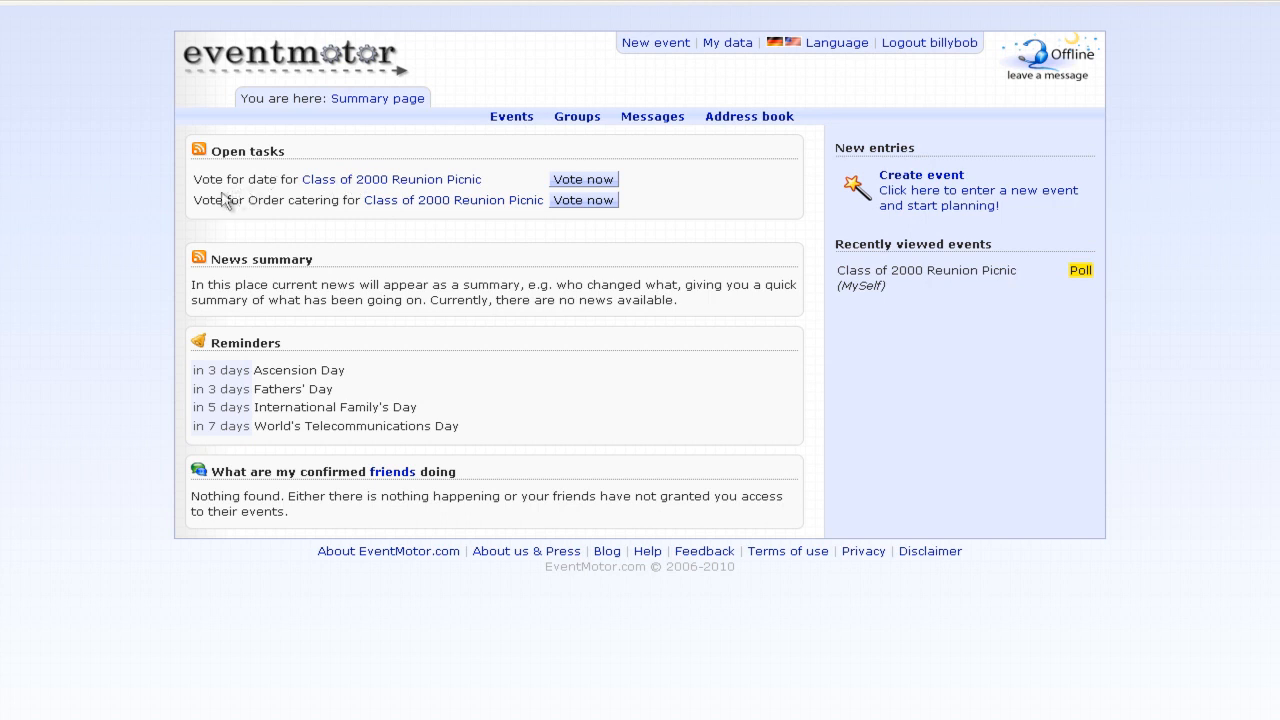
drag(214, 200, 338, 203)
click(338, 218)
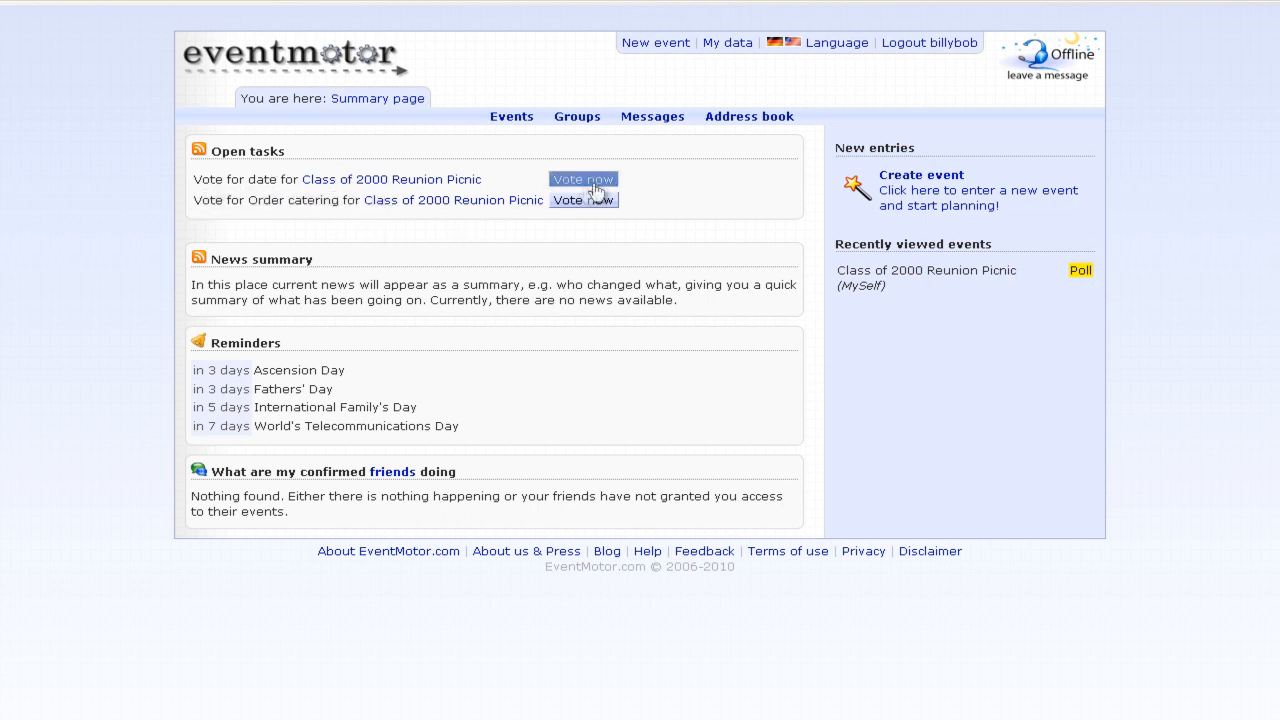
click(597, 184)
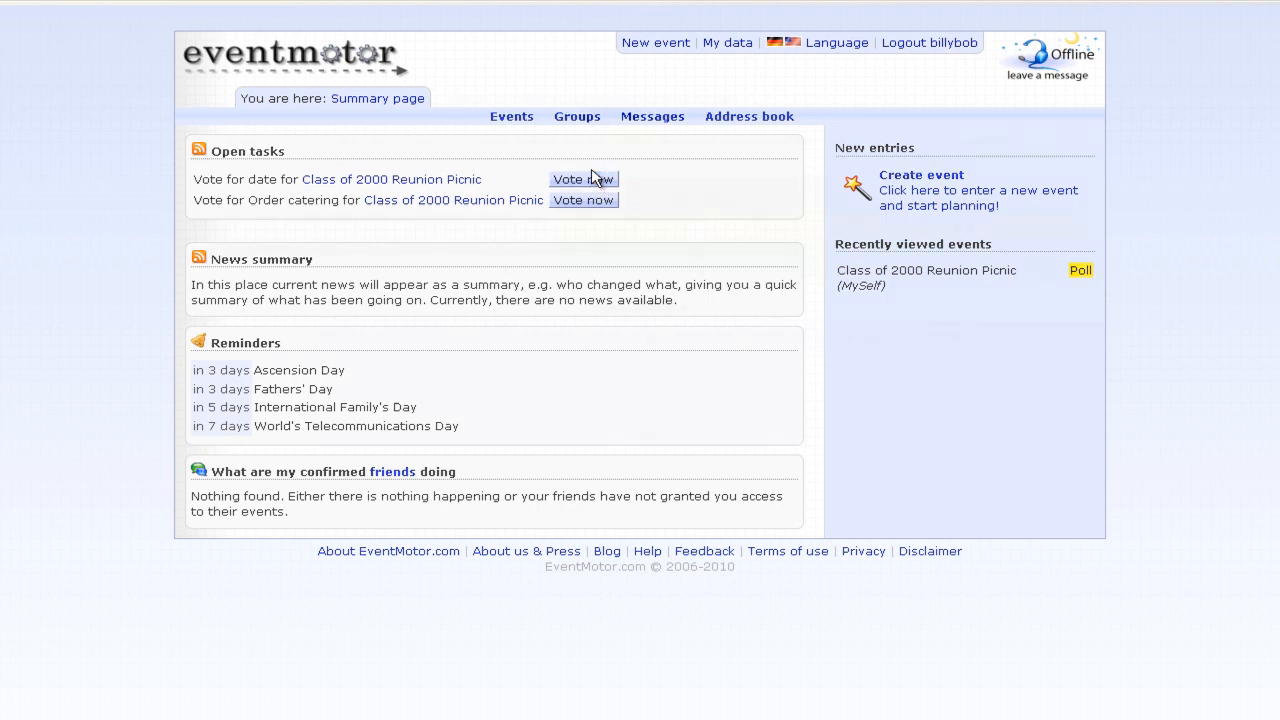
click(964, 226)
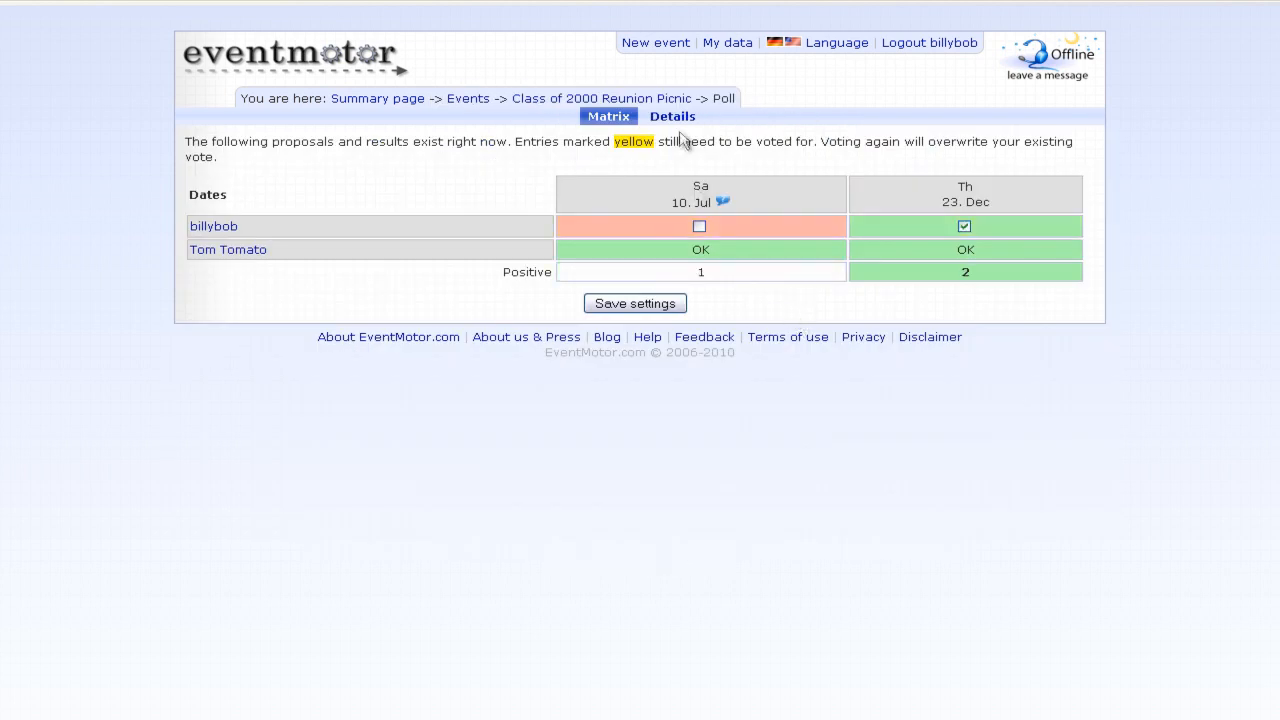
click(664, 98)
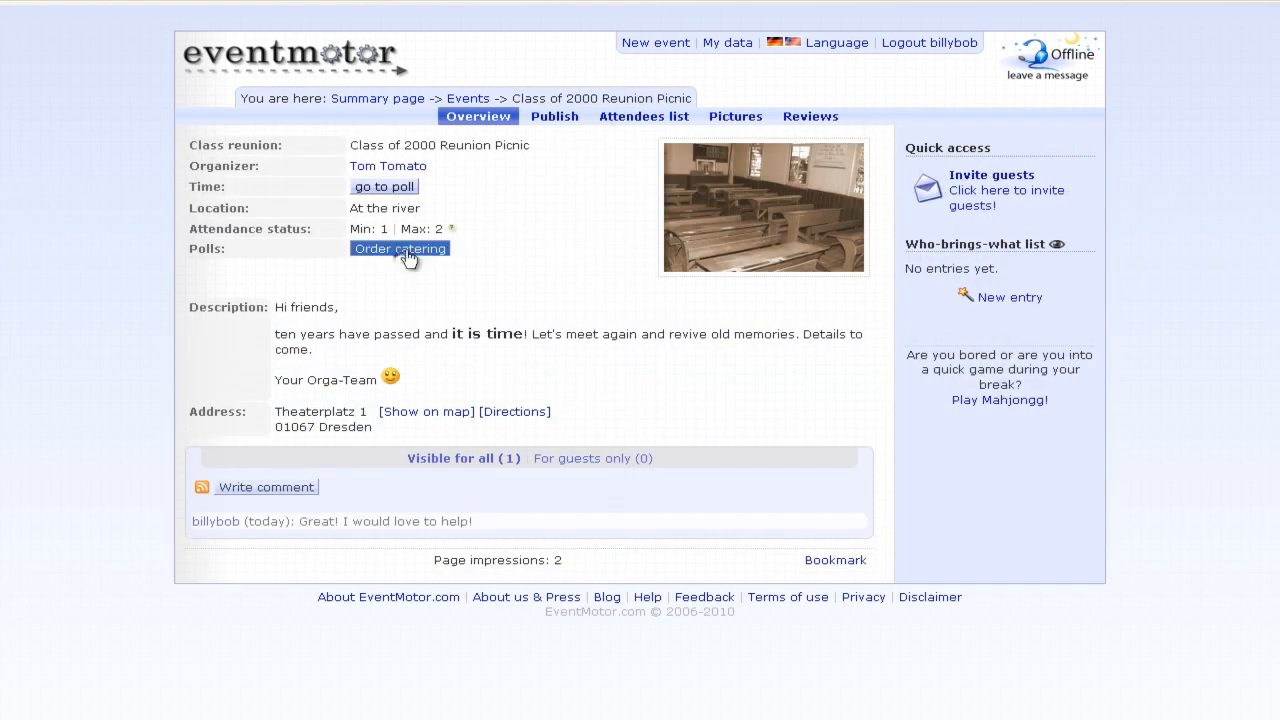
- Vote No in the Order catering poll and save the vote
click(405, 250)
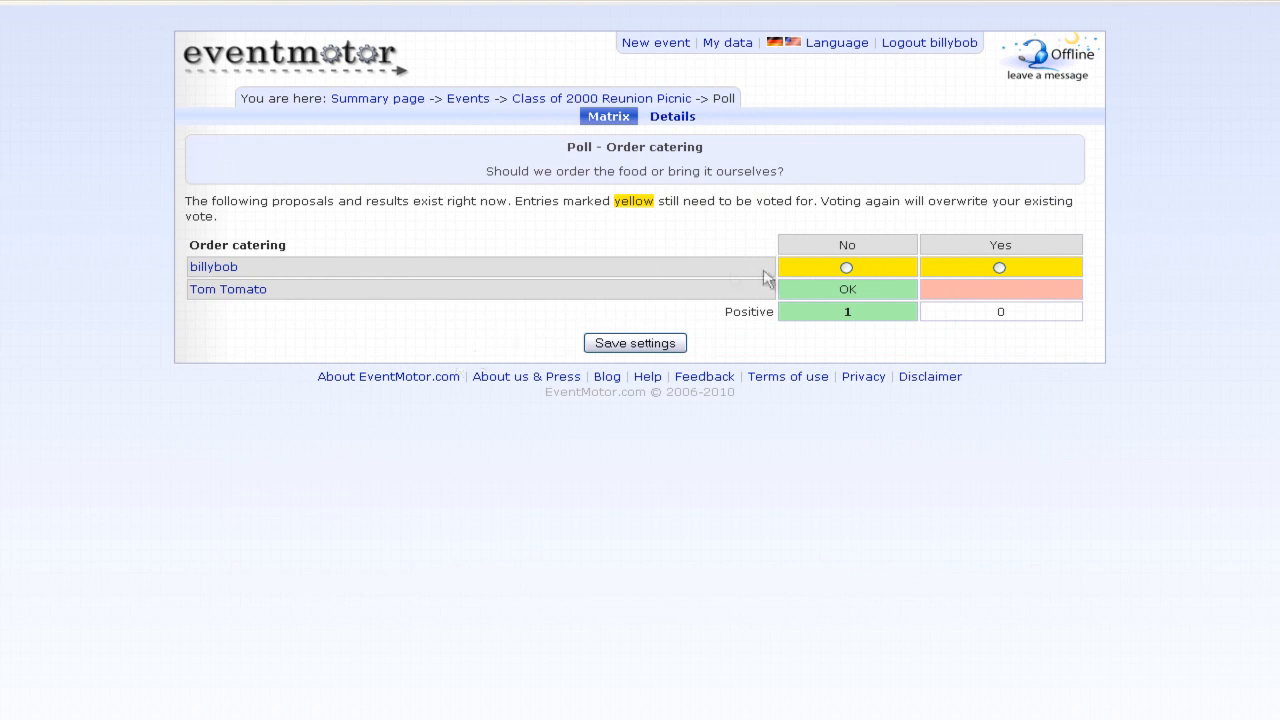
click(848, 267)
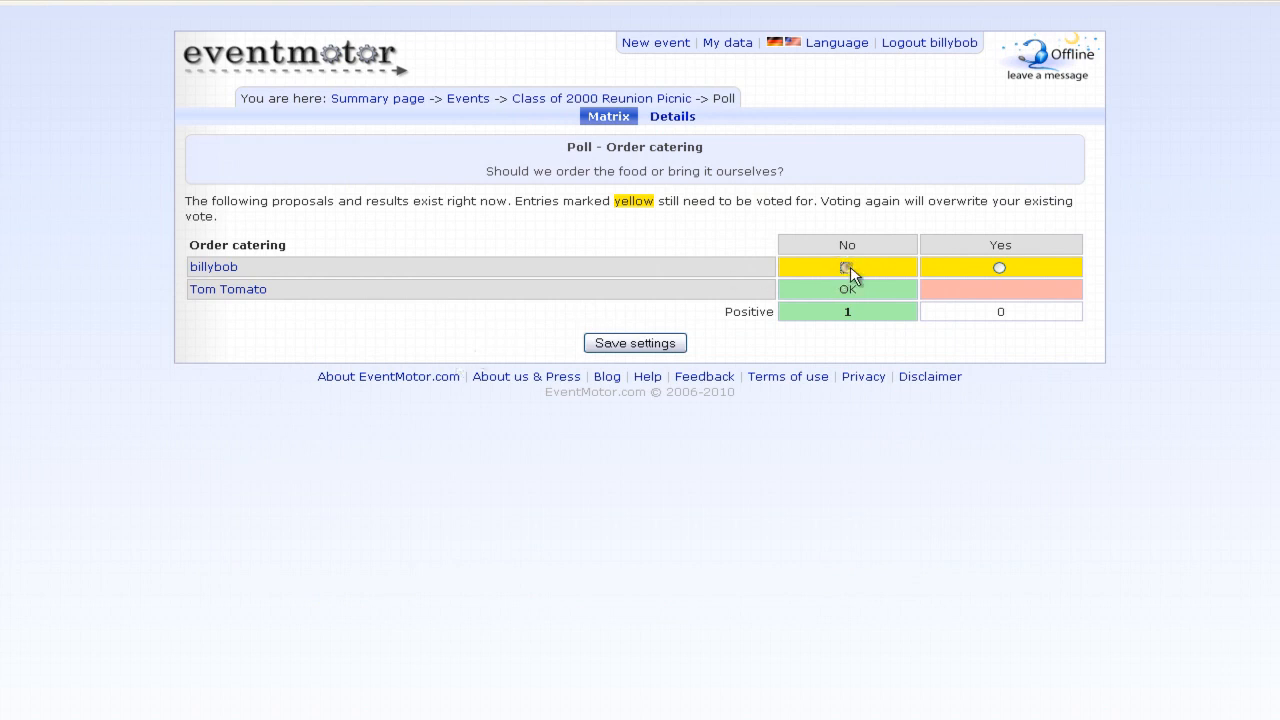
click(636, 344)
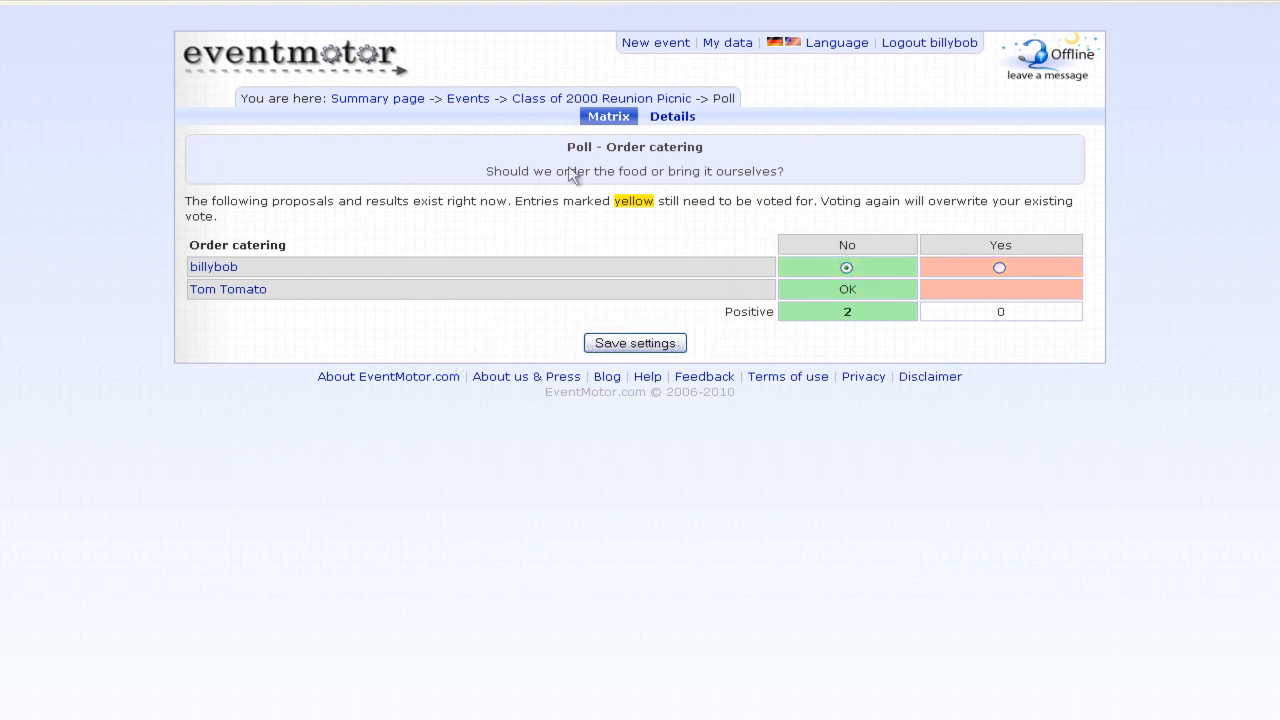
click(610, 99)
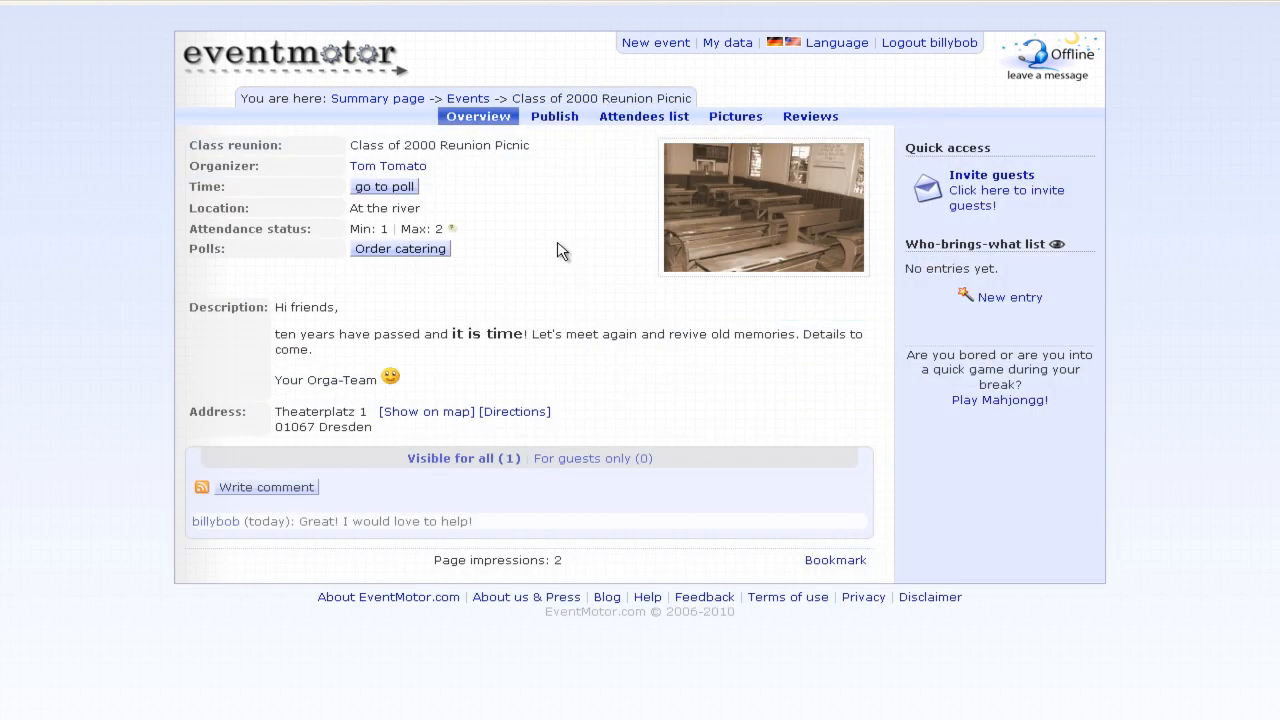
- Add the event organizer to the address book and request his contact details
click(393, 167)
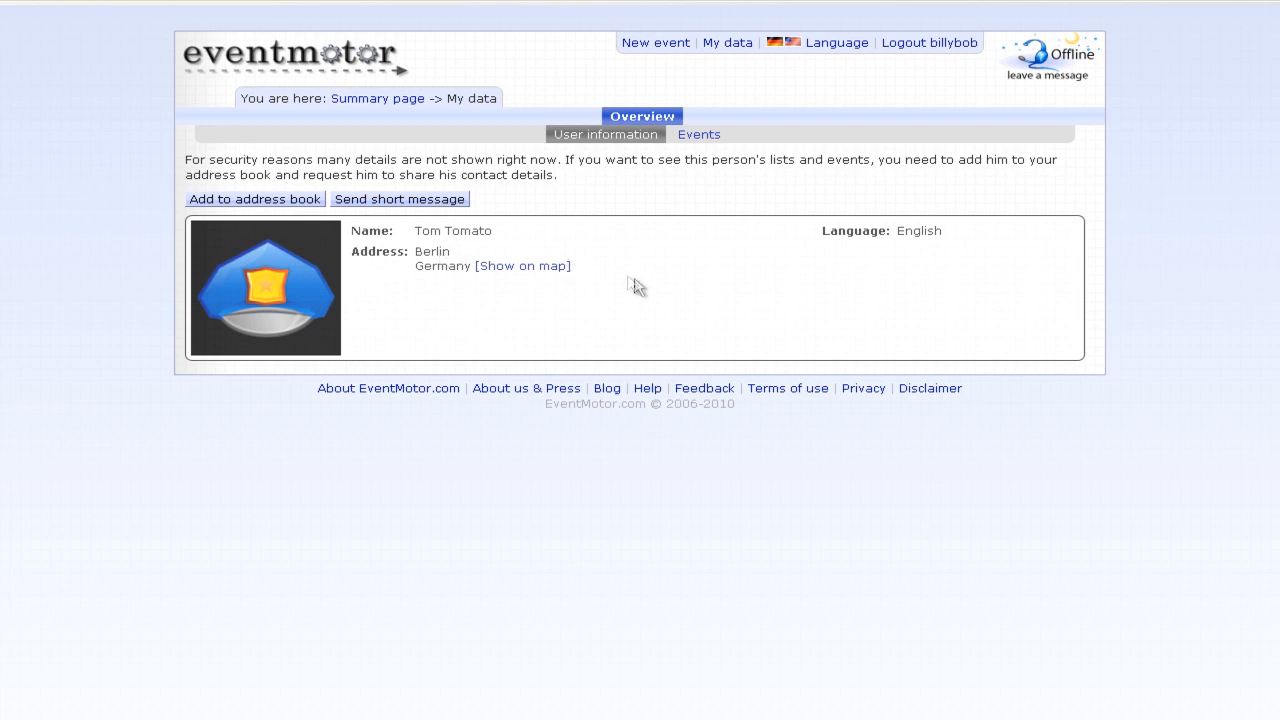
click(281, 202)
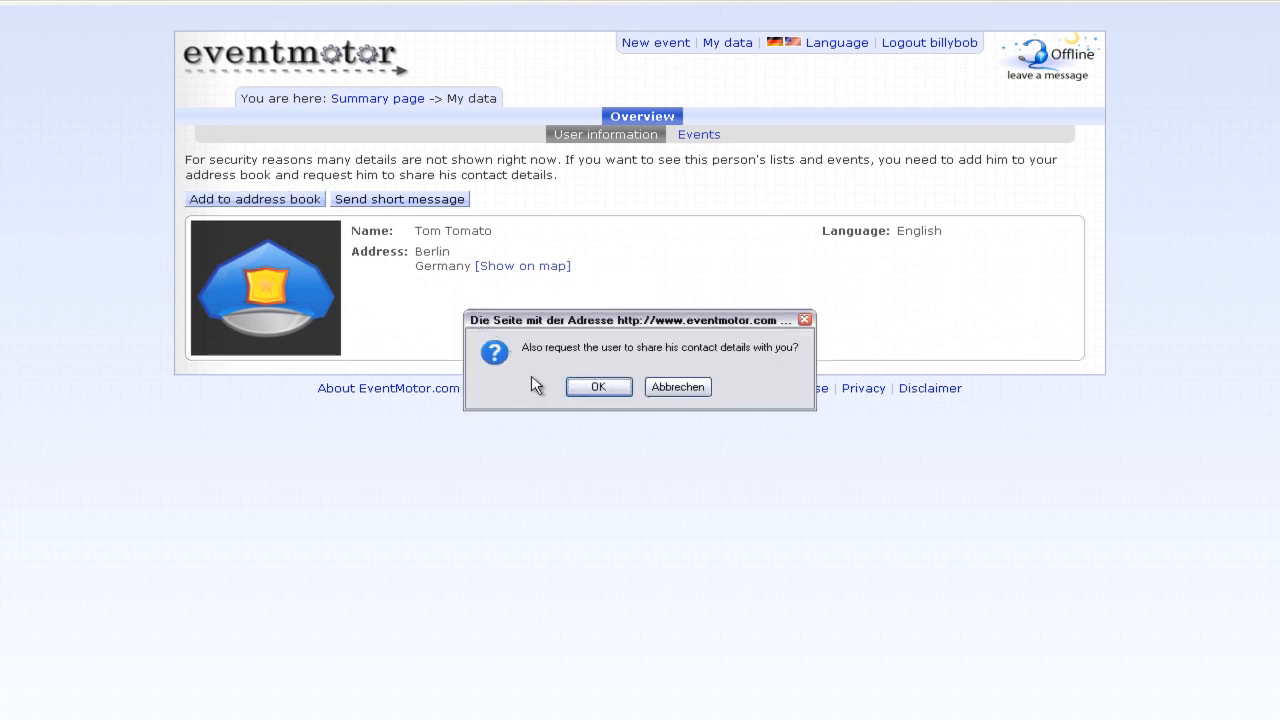
click(584, 387)
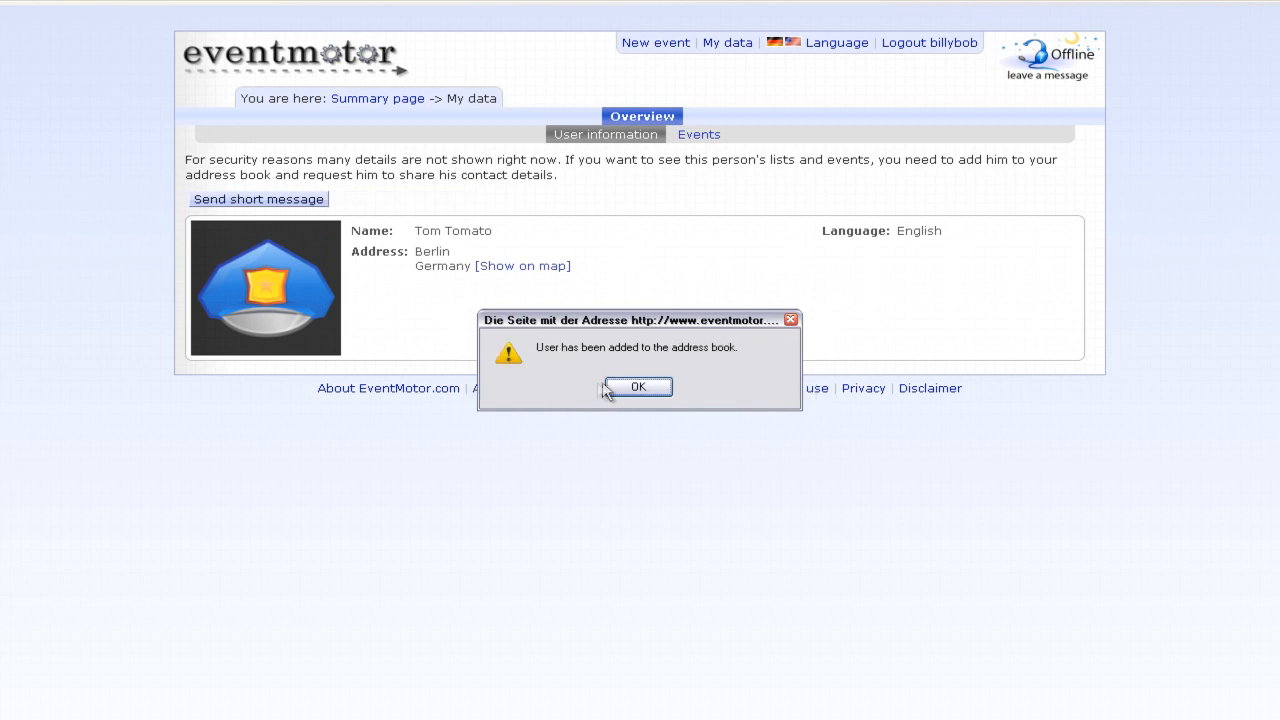
click(612, 388)
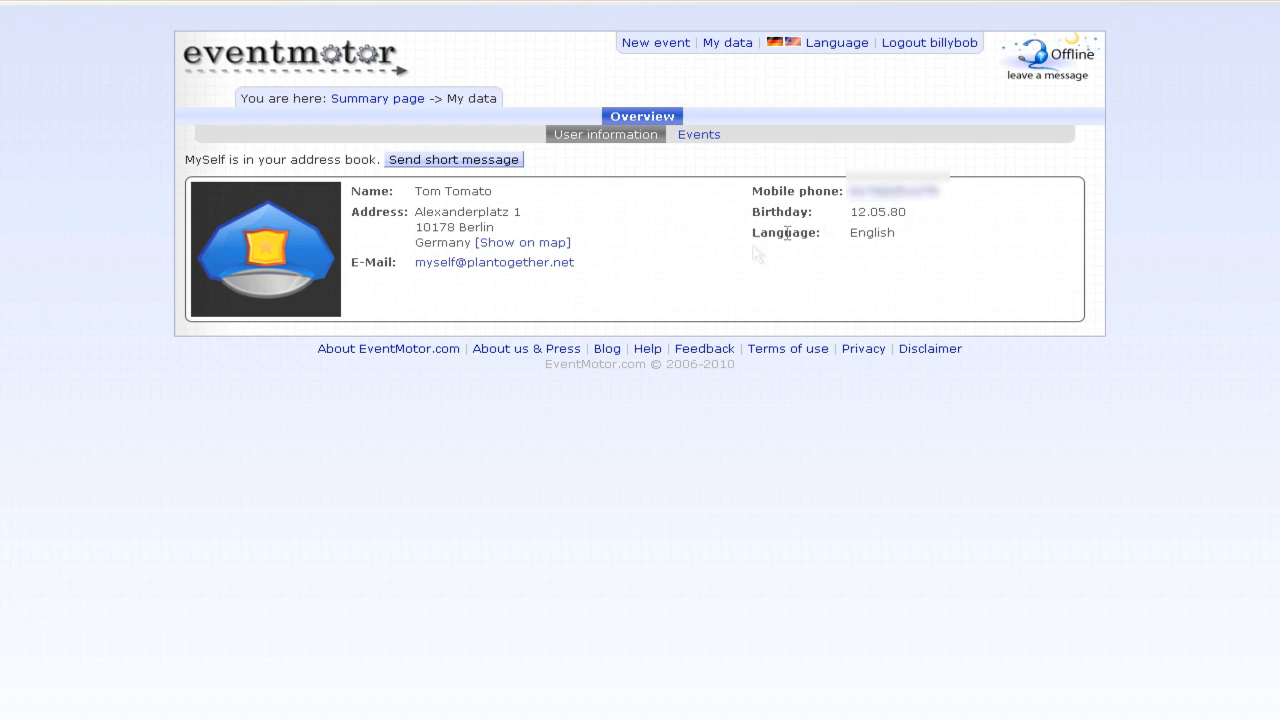
- Send the organizer a short message offering to help plan, then return to the summary page
click(485, 164)
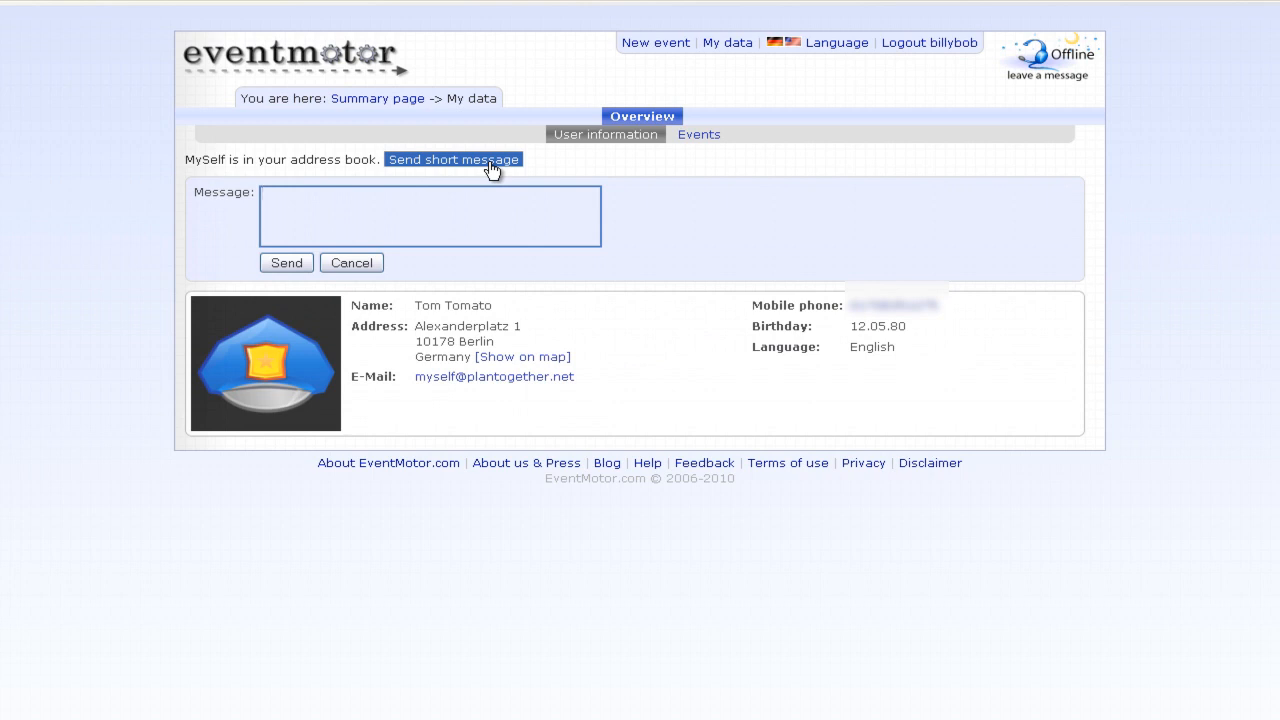
text(Hi Tom, let me assist you in planning!)
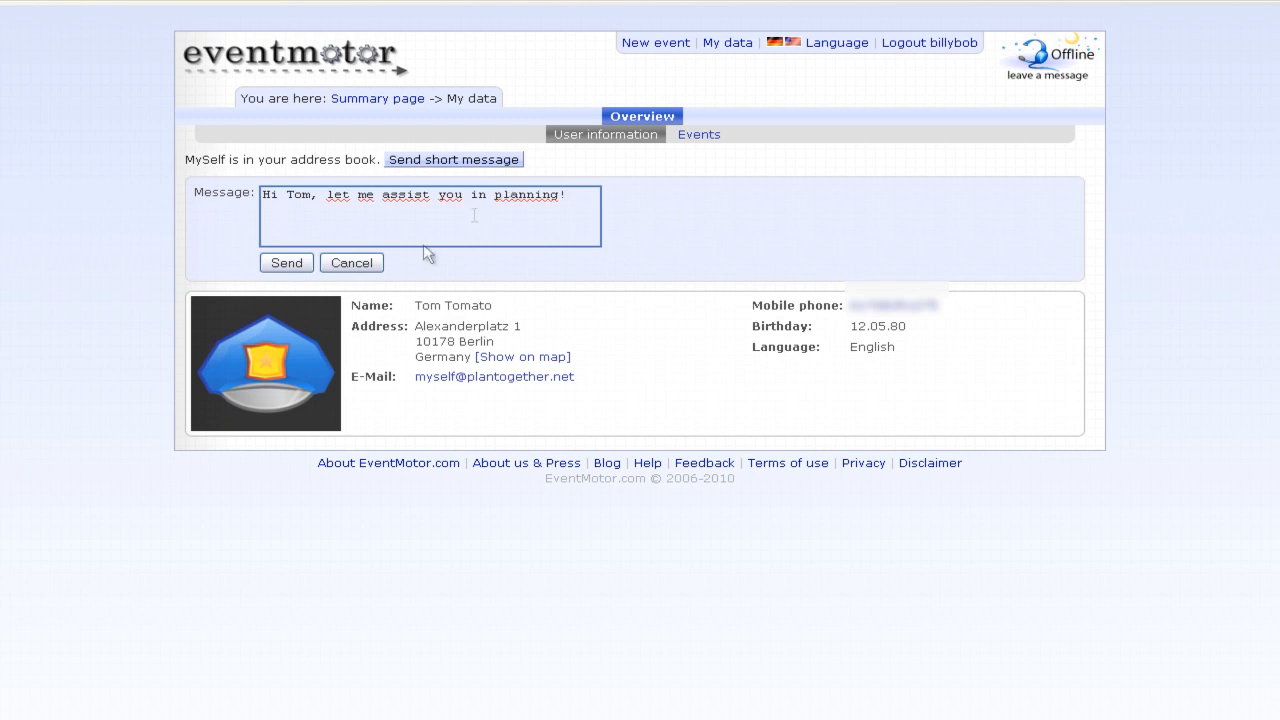
click(286, 264)
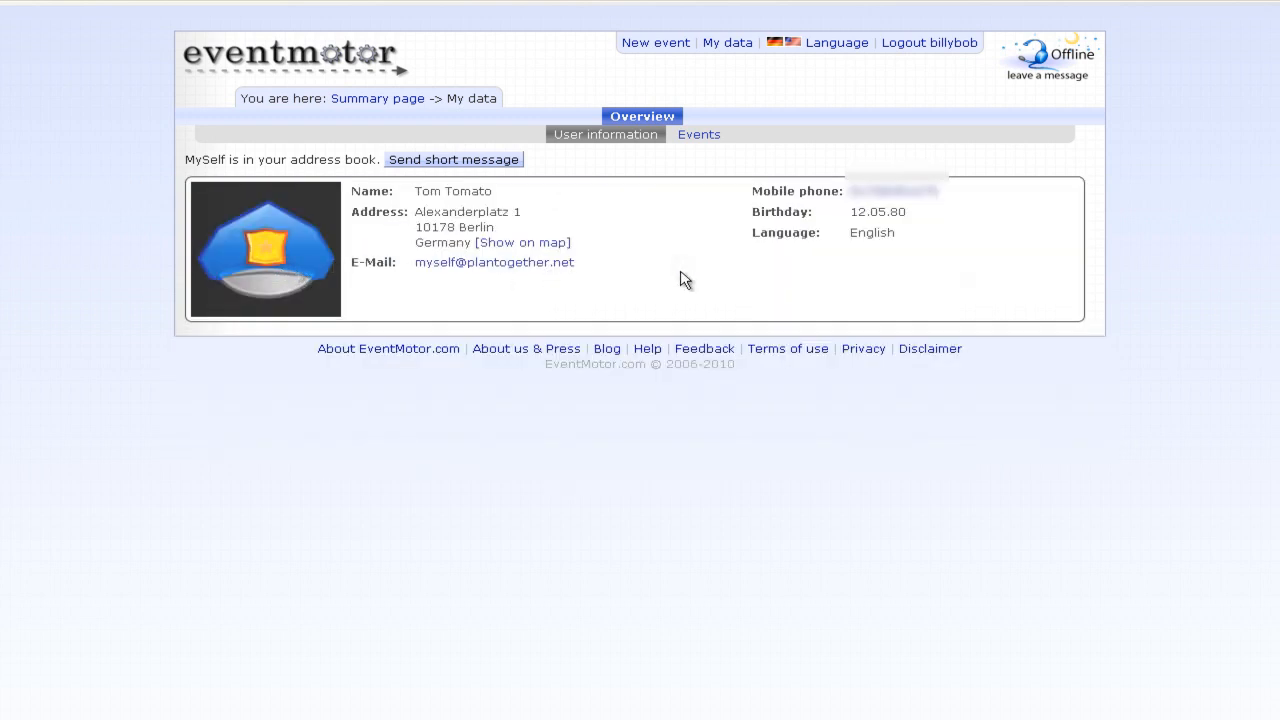
click(382, 101)
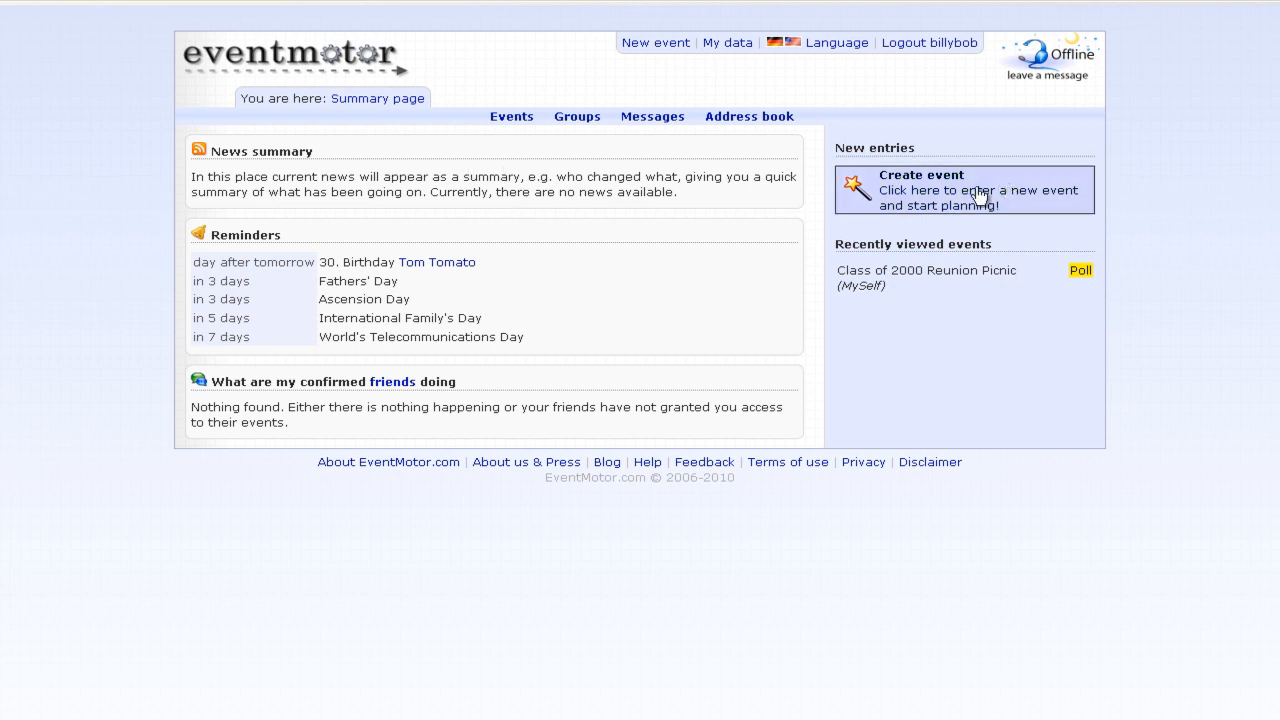
- Create a new group named 'Reunion Orgas' from the groups page
click(590, 120)
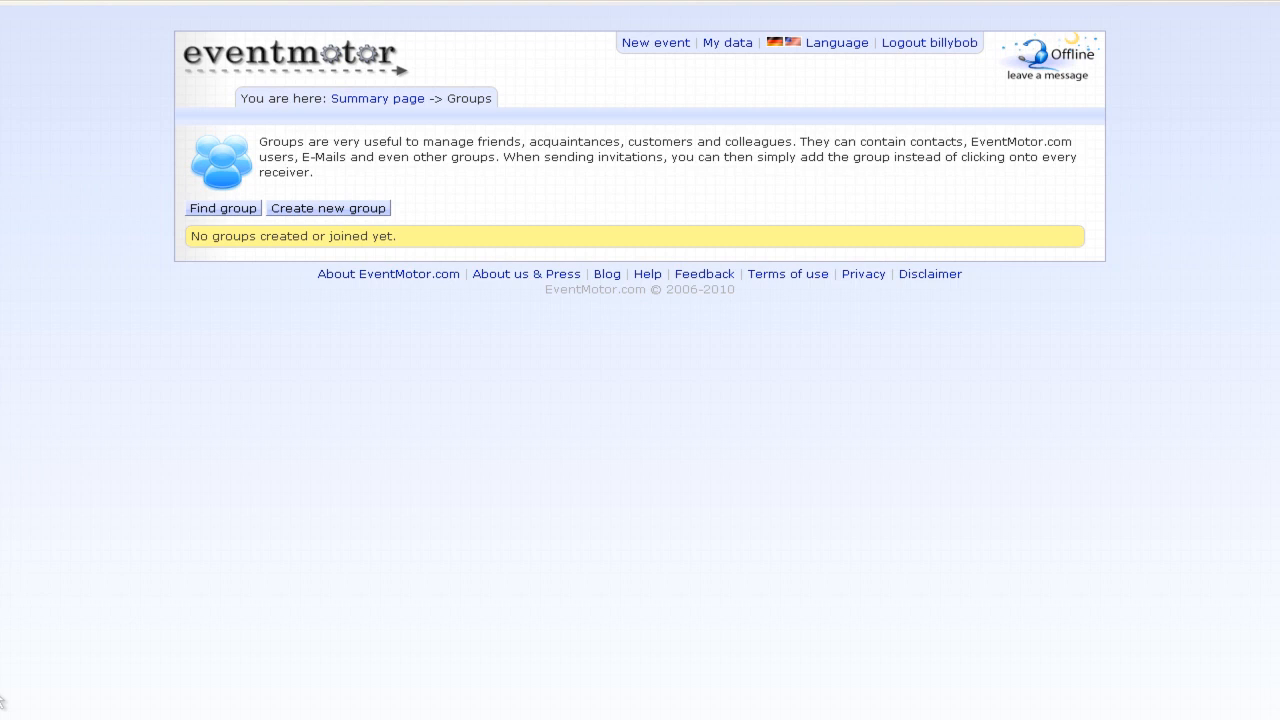
click(245, 210)
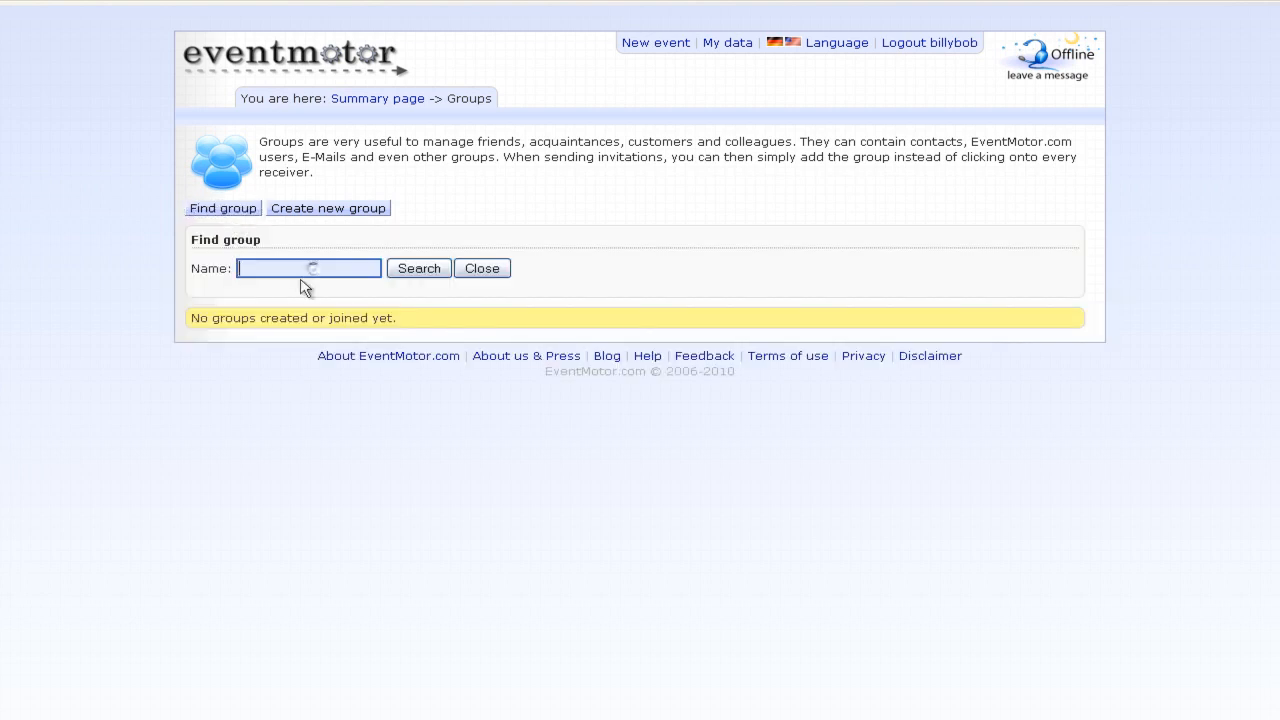
click(480, 268)
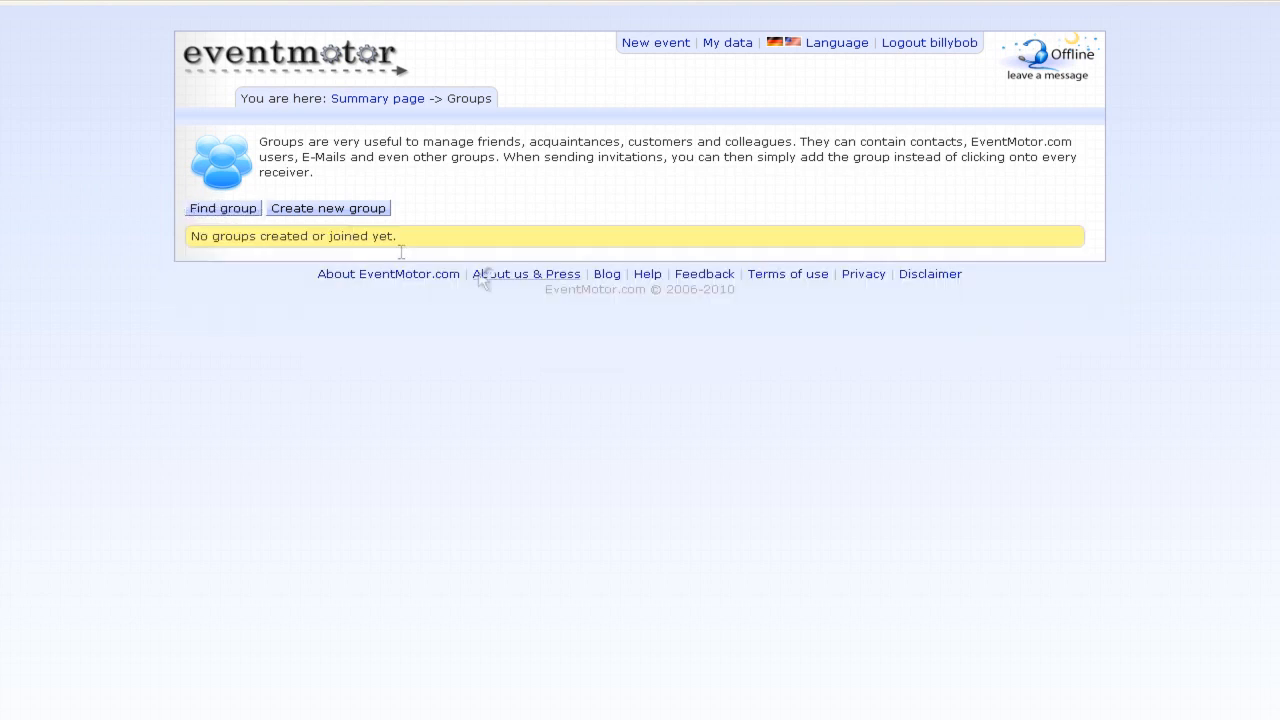
click(335, 210)
click(340, 241)
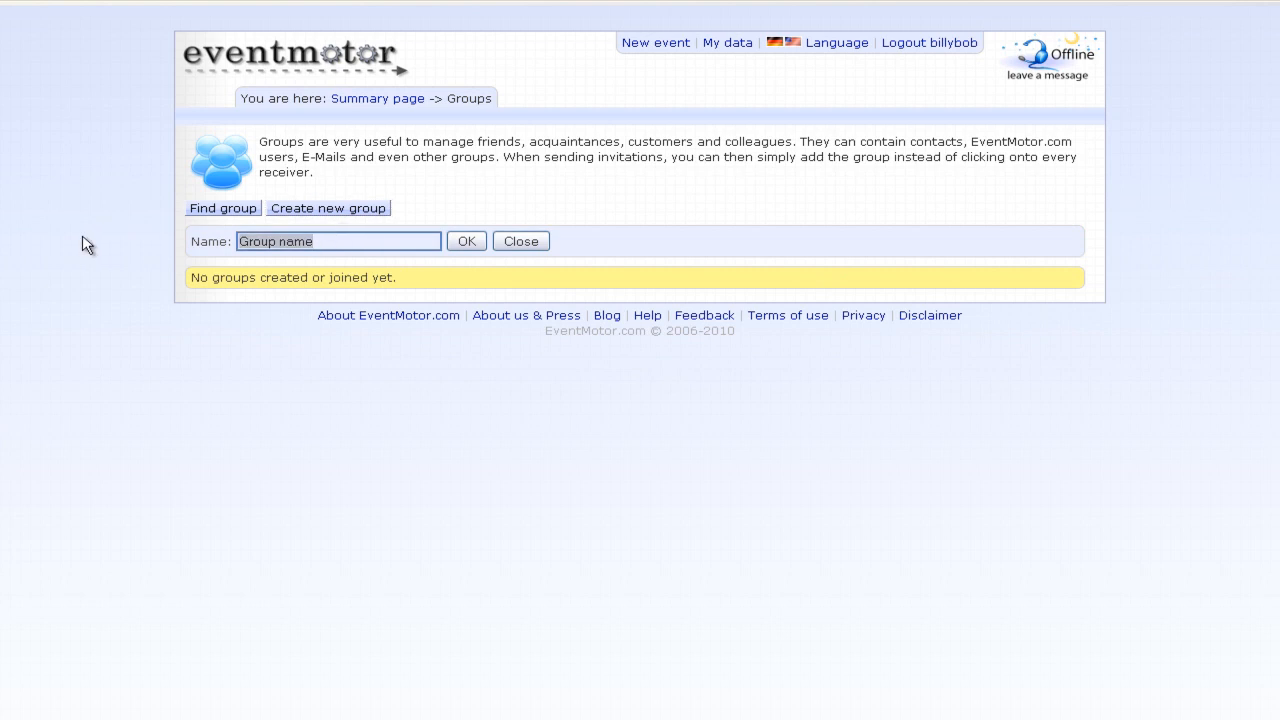
text(Reunion Orgas)
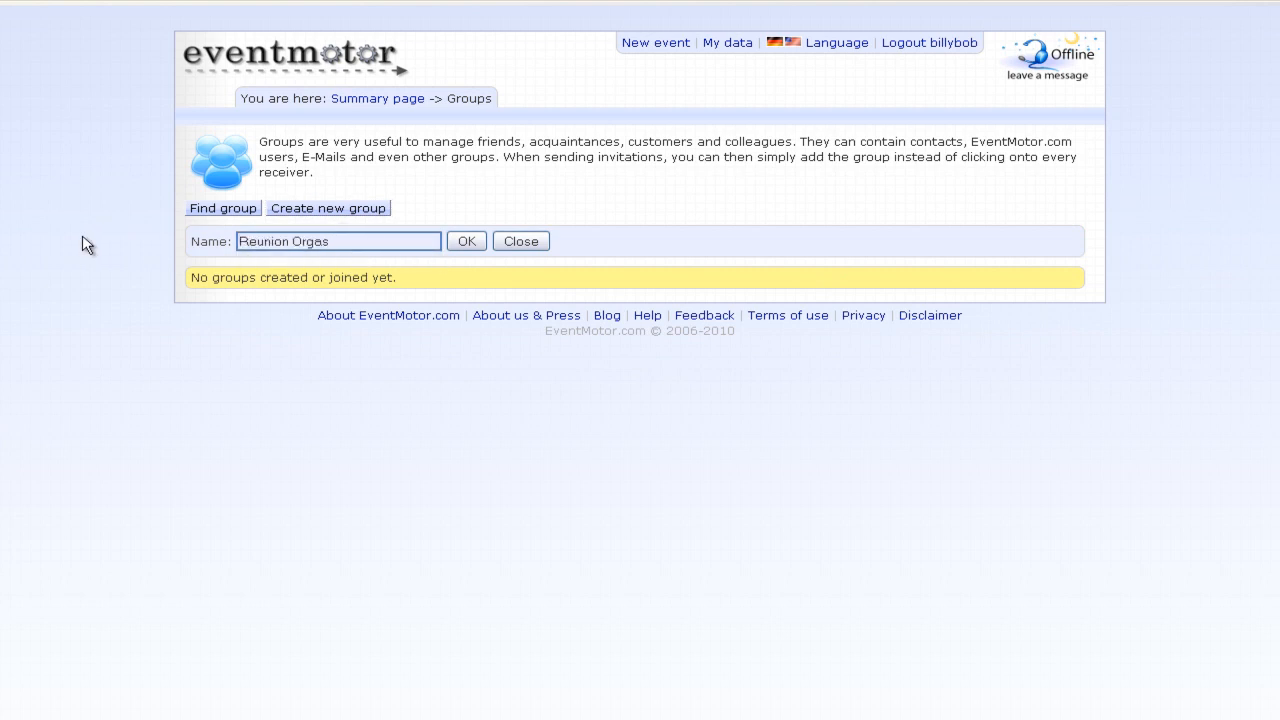
click(458, 244)
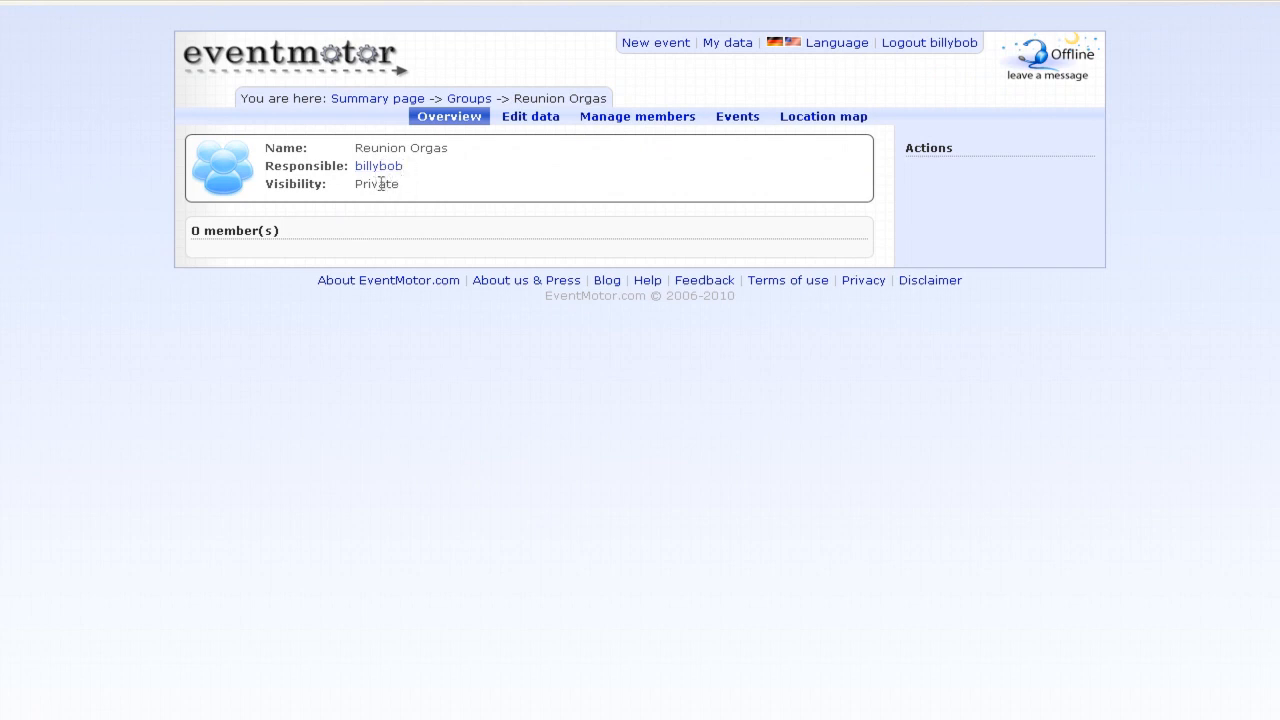
- Give Reunion Orgas the description 'All organizers of the reunion', search visibility and confirmed-first joining
drag(406, 190, 326, 203)
click(417, 197)
click(528, 120)
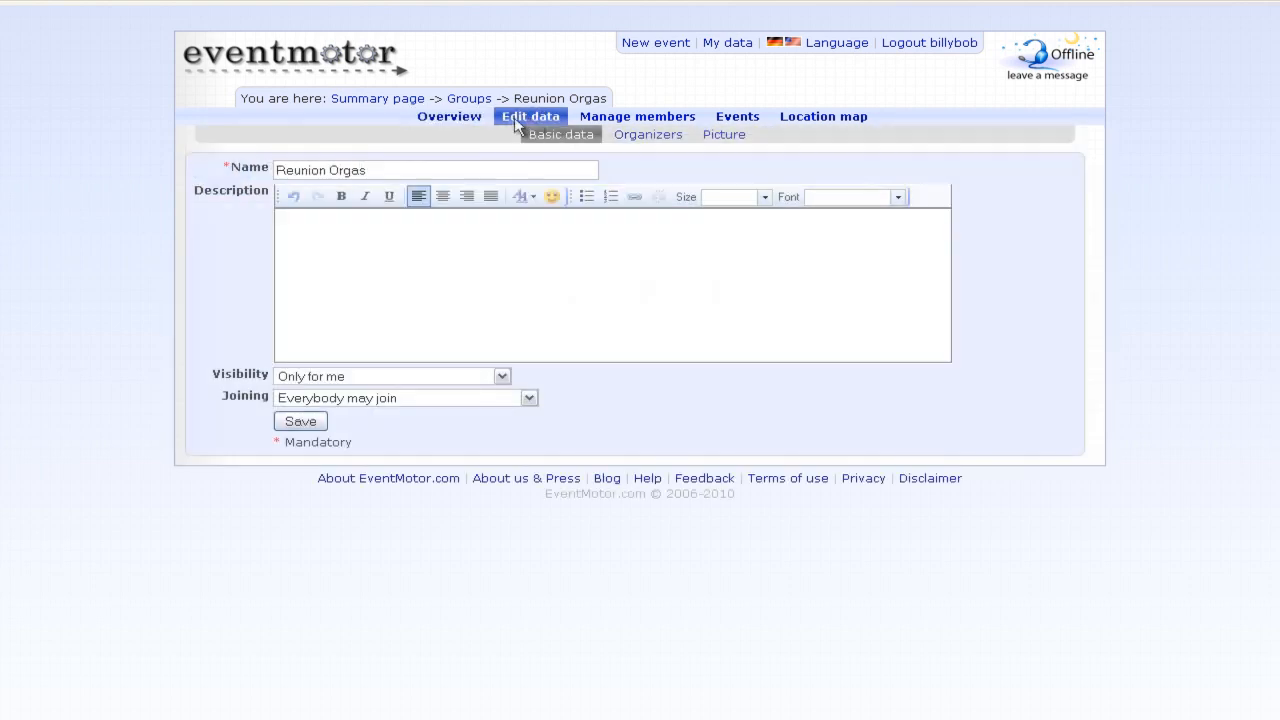
click(441, 251)
text(All organizers of the reunion)
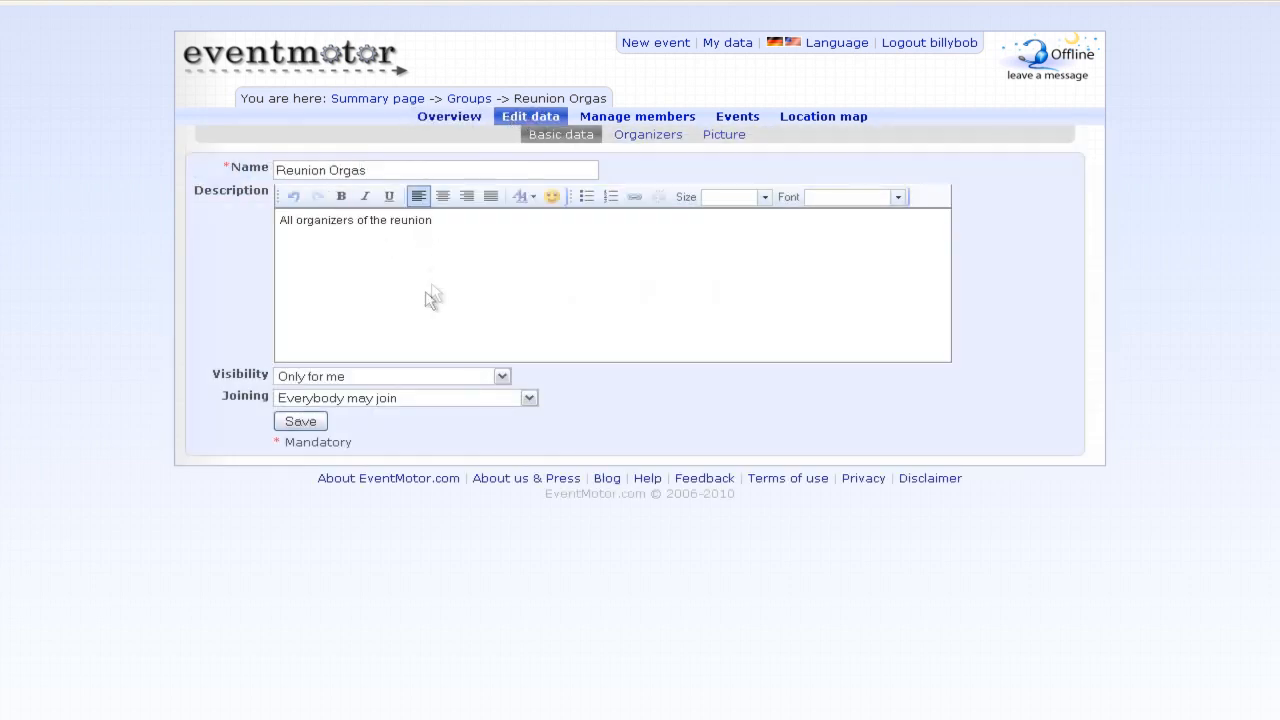
click(385, 377)
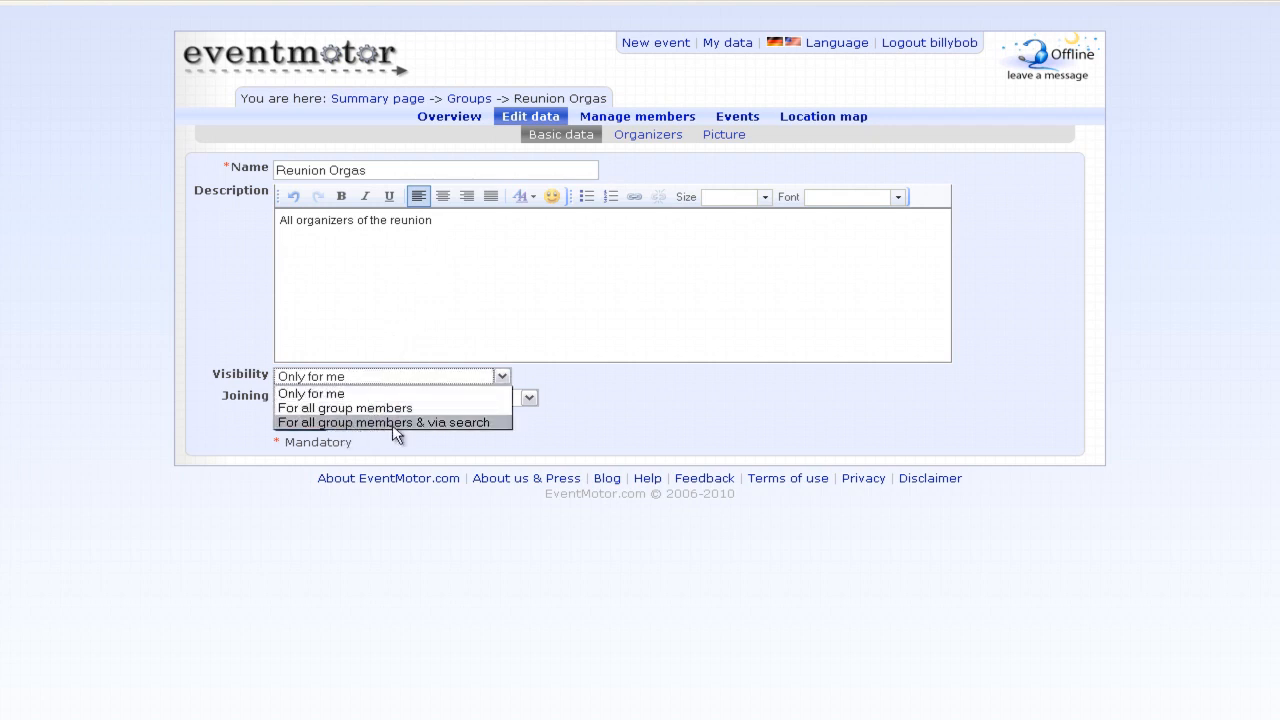
click(392, 424)
click(402, 398)
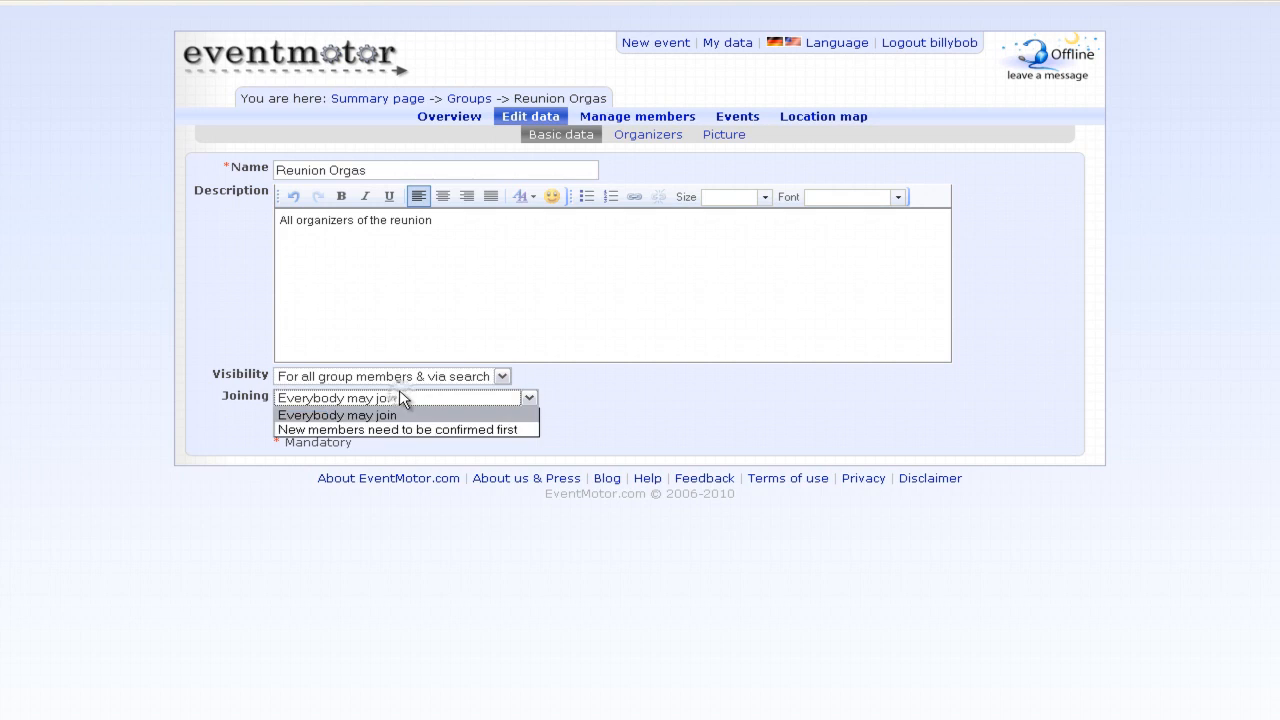
click(489, 430)
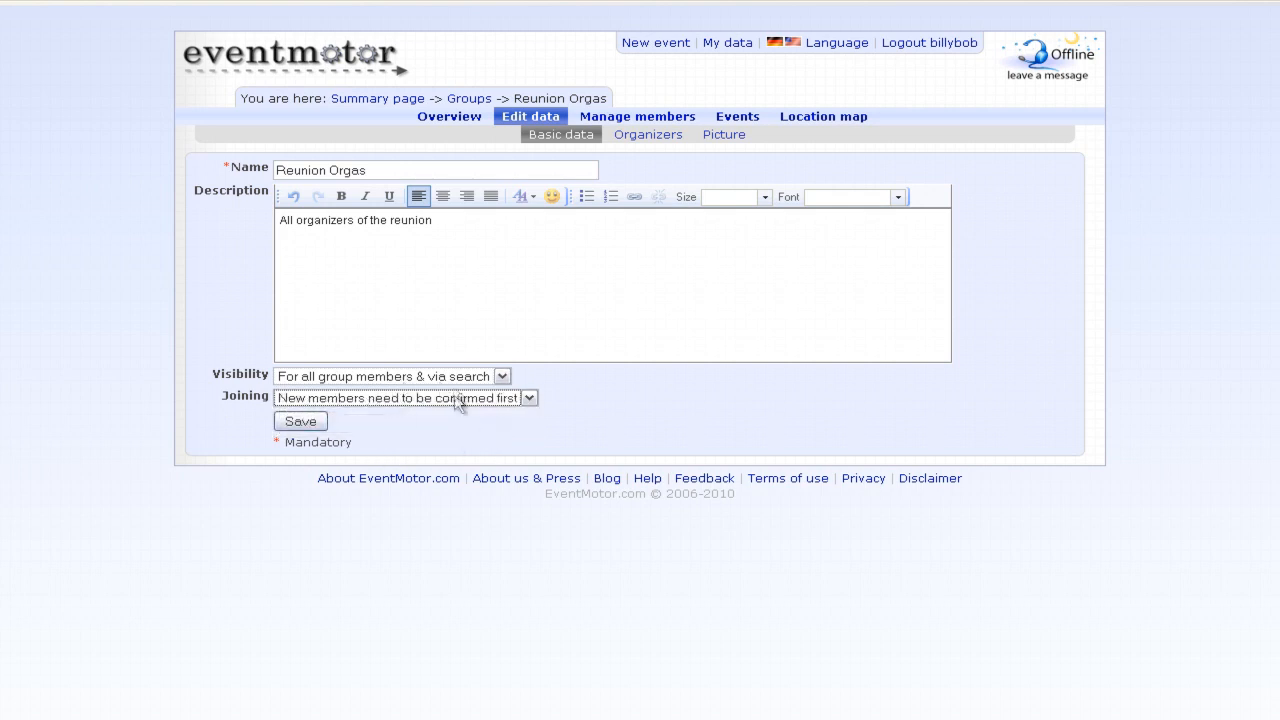
click(316, 423)
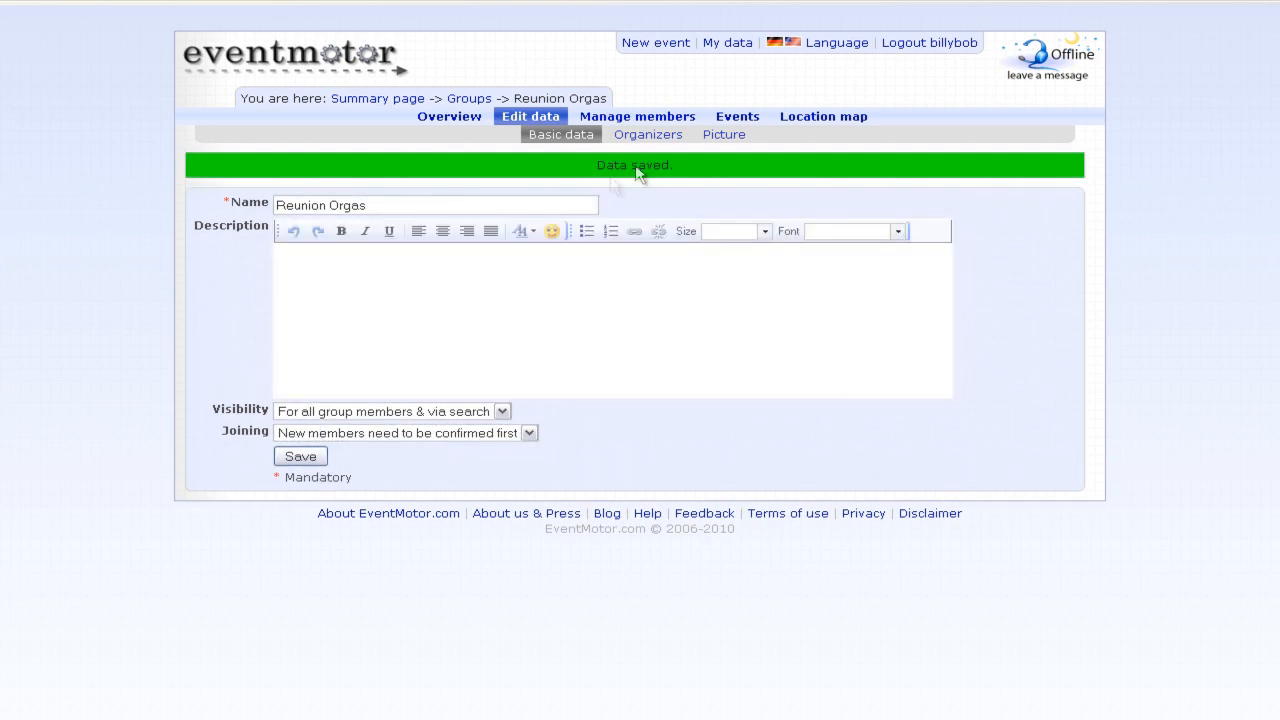
click(647, 136)
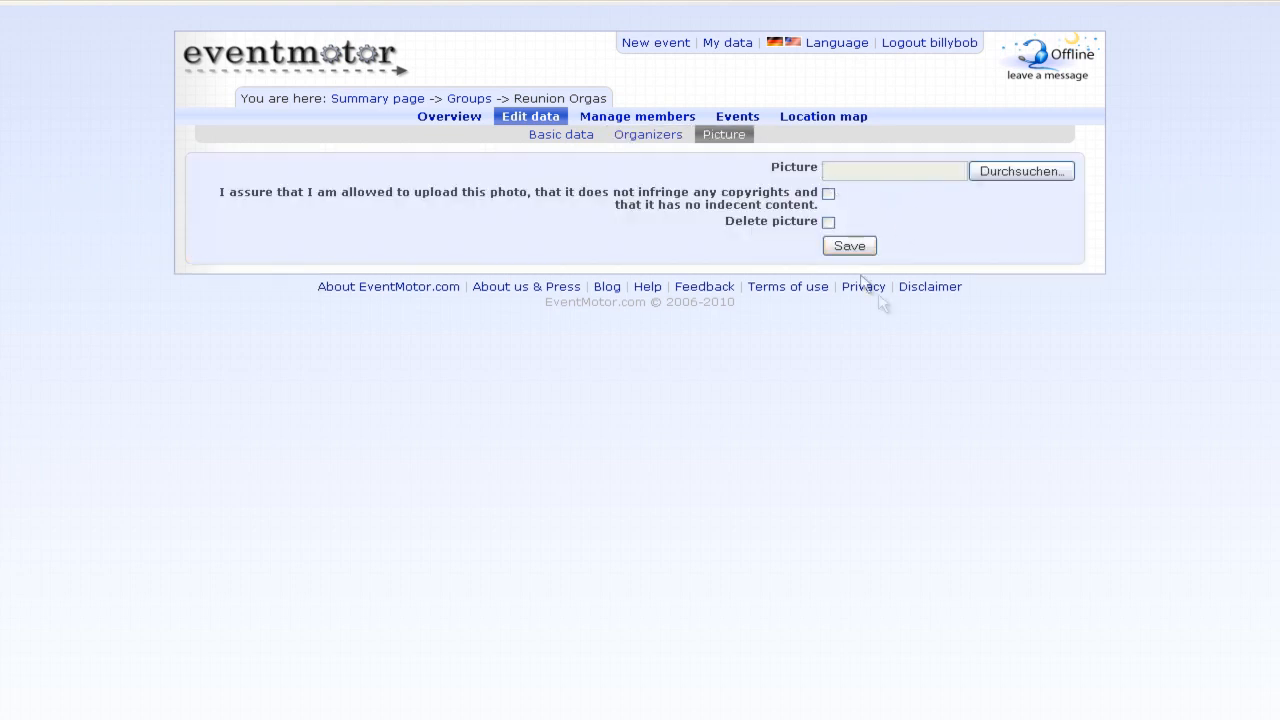
- Add your MySelf contact as a Reunion Orgas member and check the group's connected events
click(630, 122)
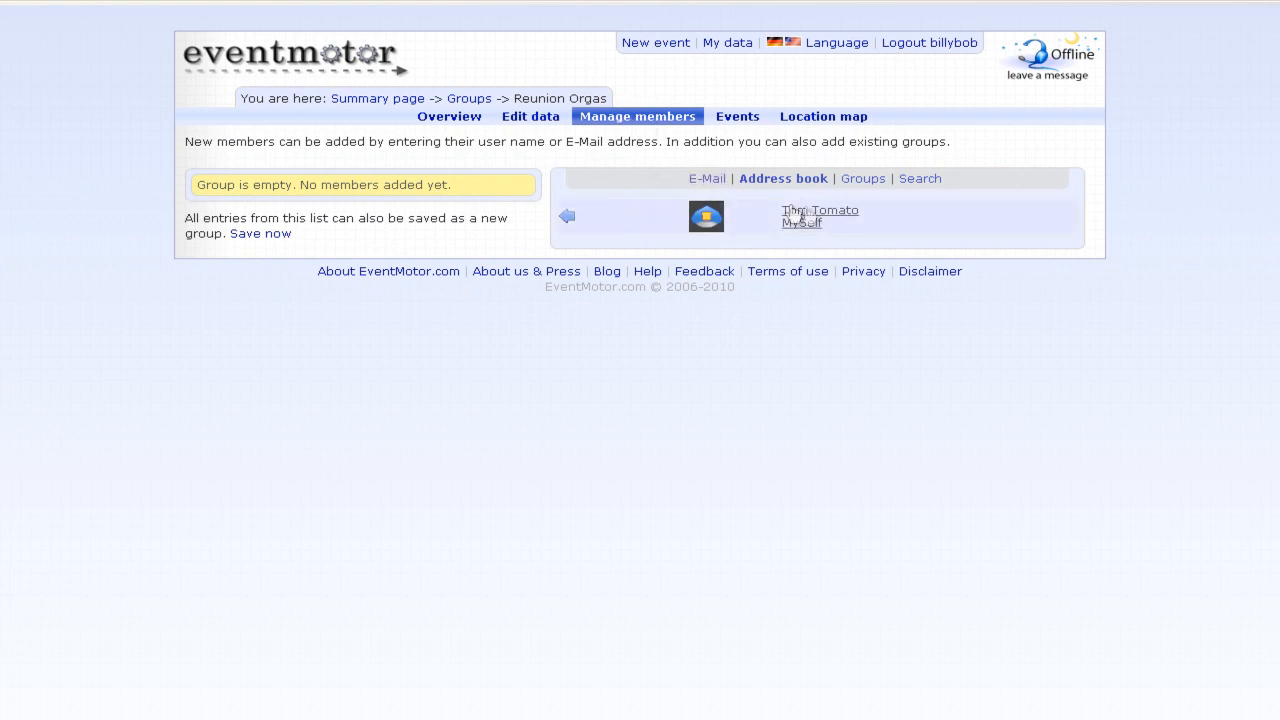
click(913, 227)
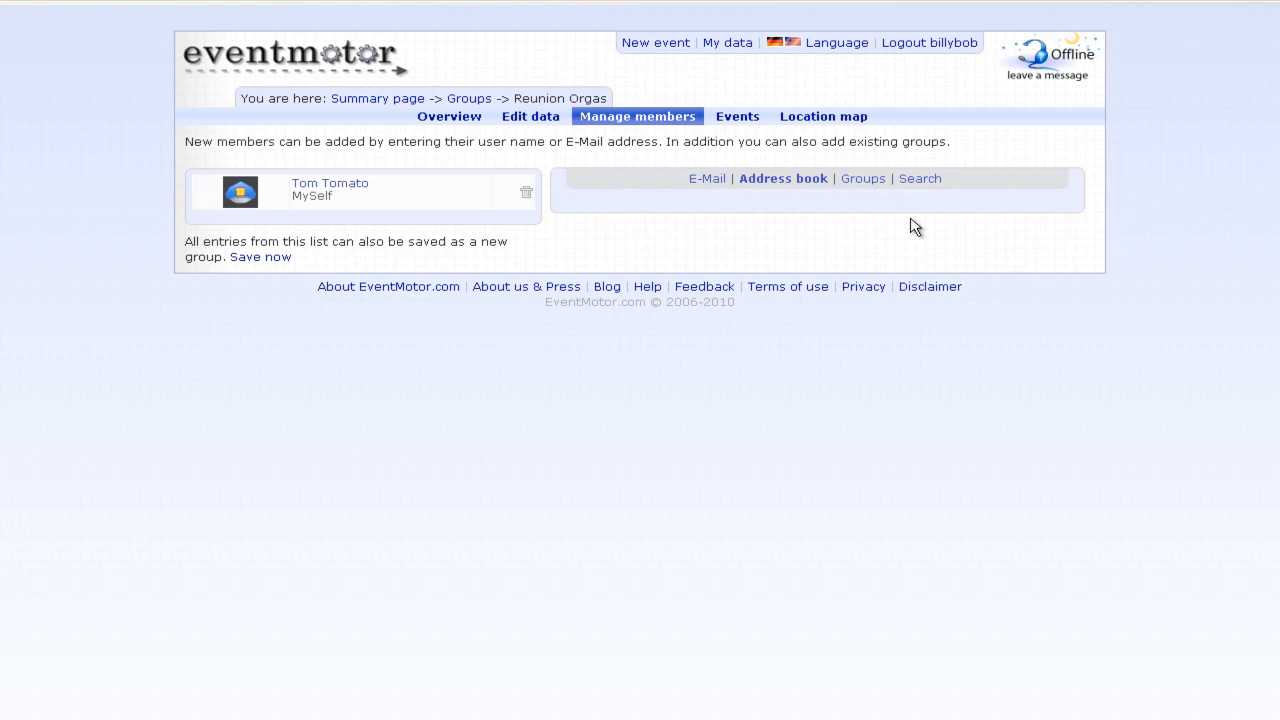
click(740, 120)
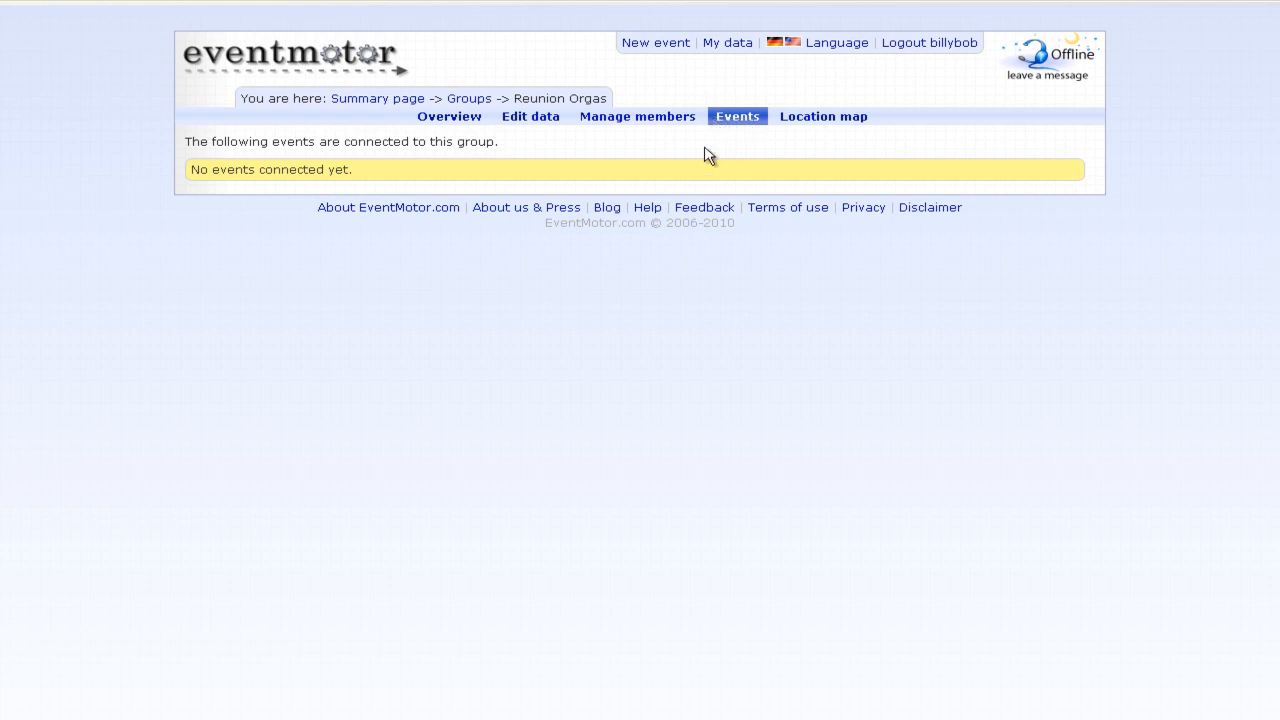
click(824, 117)
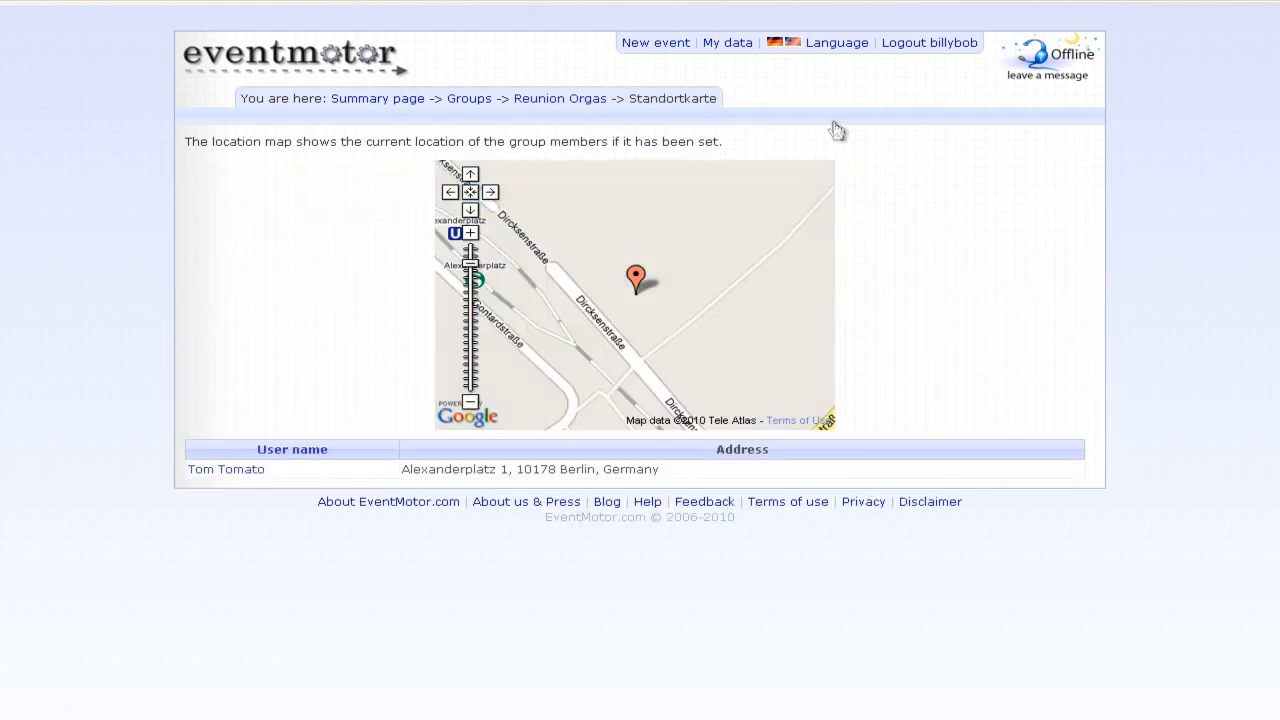
- Zoom the members' location map out past all of Berlin, then return to the summary page
click(471, 402)
click(471, 402)
click(471, 402)
click(471, 402)
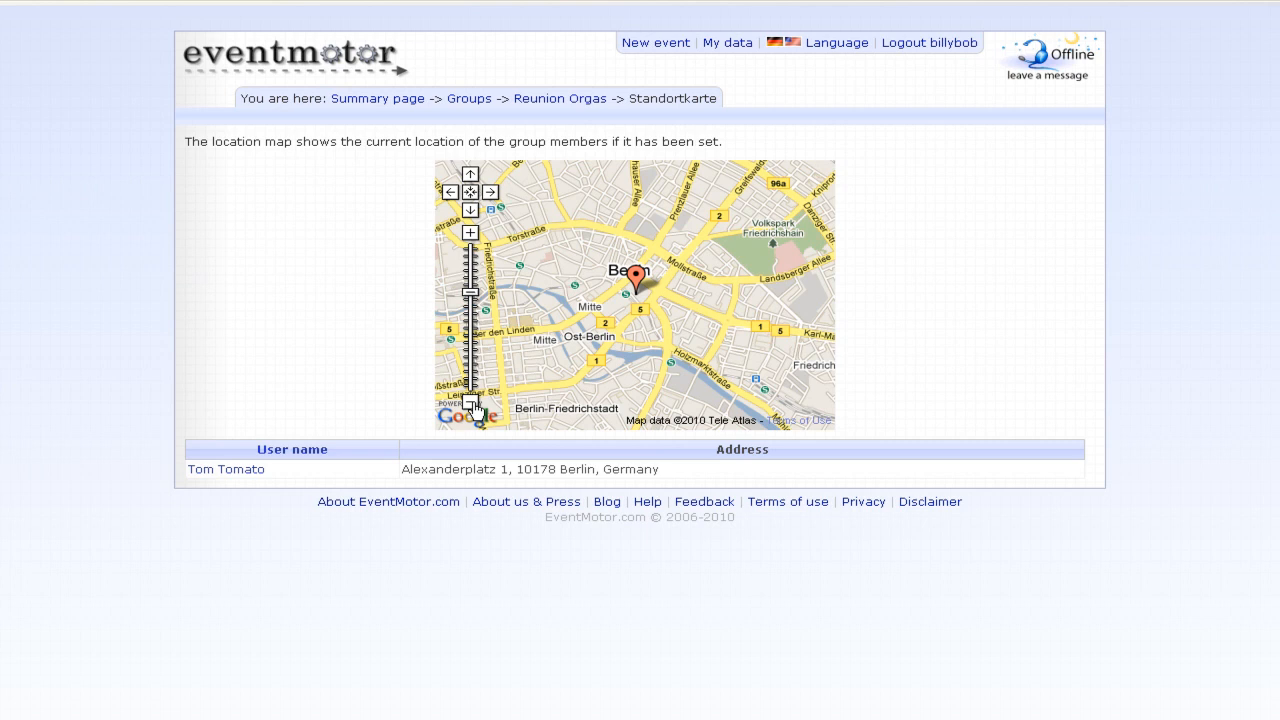
click(471, 402)
click(471, 402)
click(471, 402)
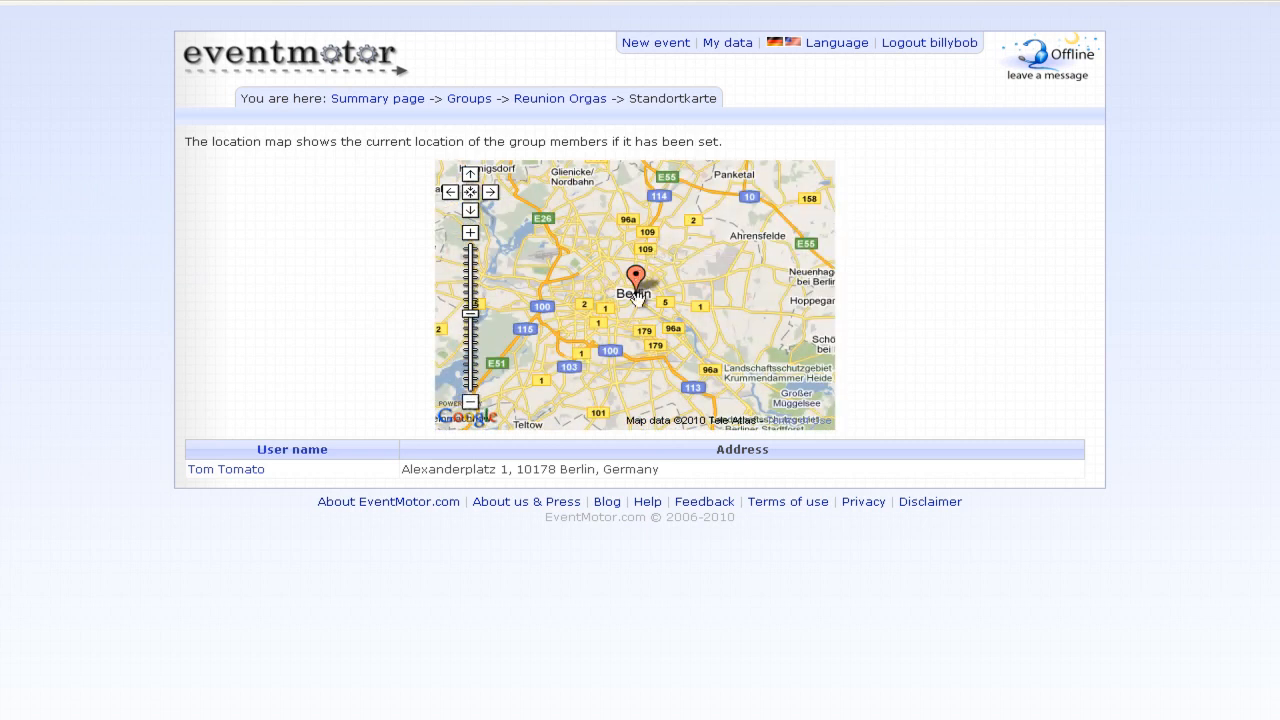
click(471, 402)
click(471, 402)
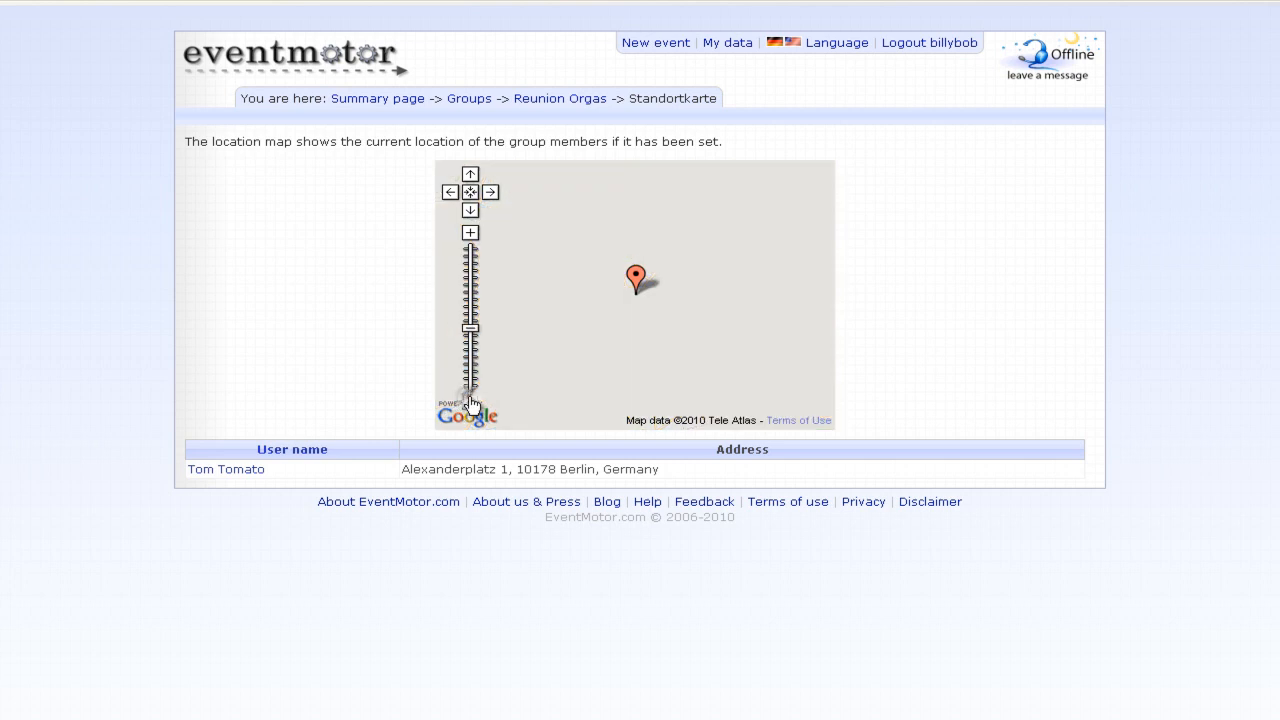
click(471, 402)
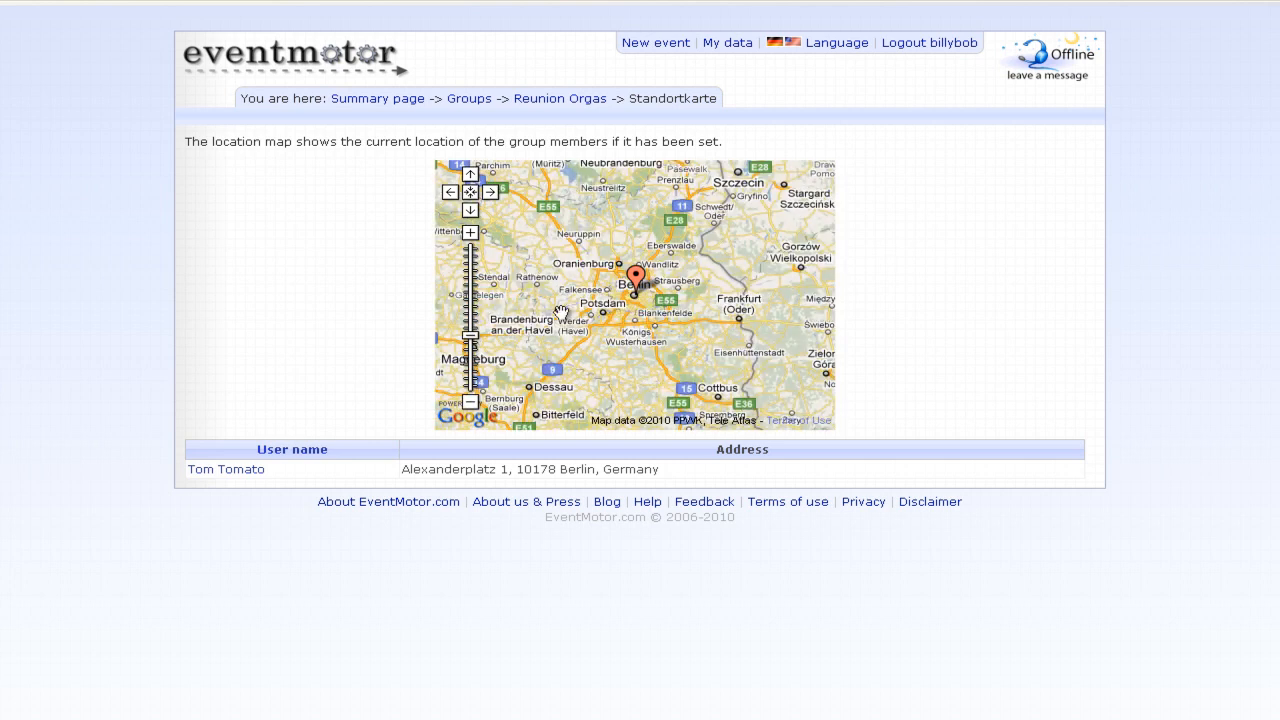
click(560, 99)
click(408, 99)
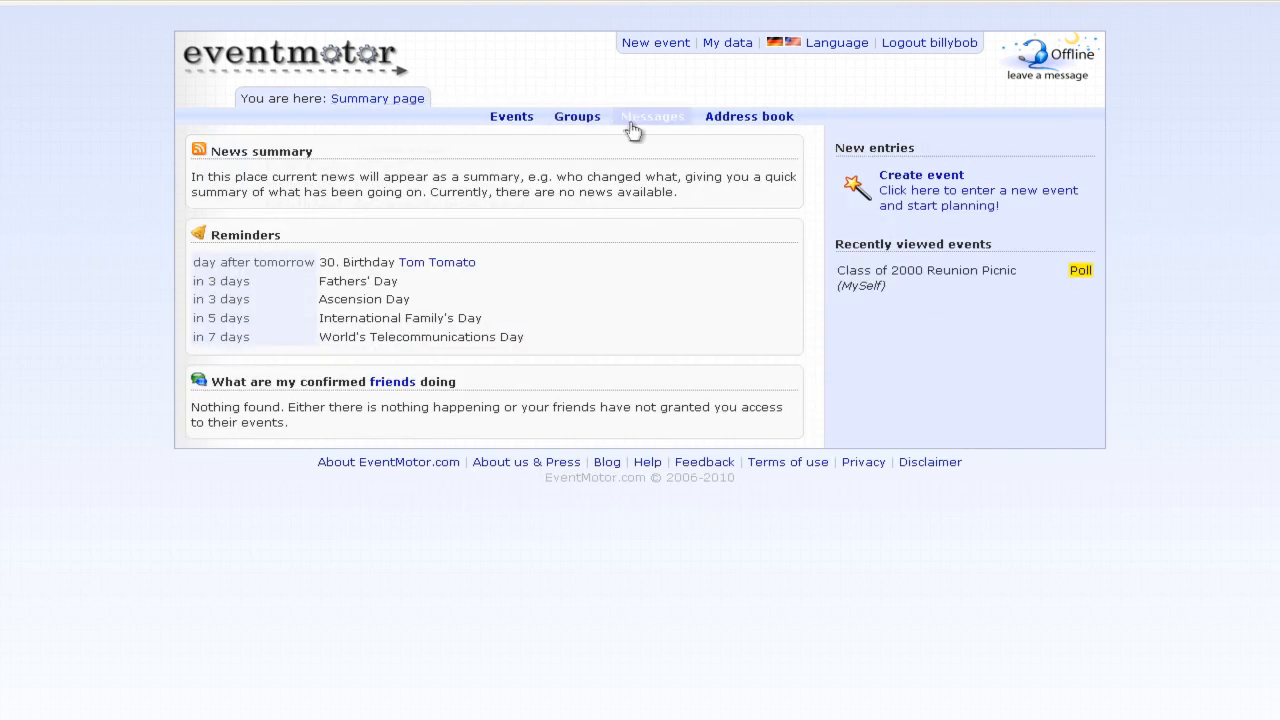
- Try the message form with your own contact as recipient, without sending anything
click(652, 116)
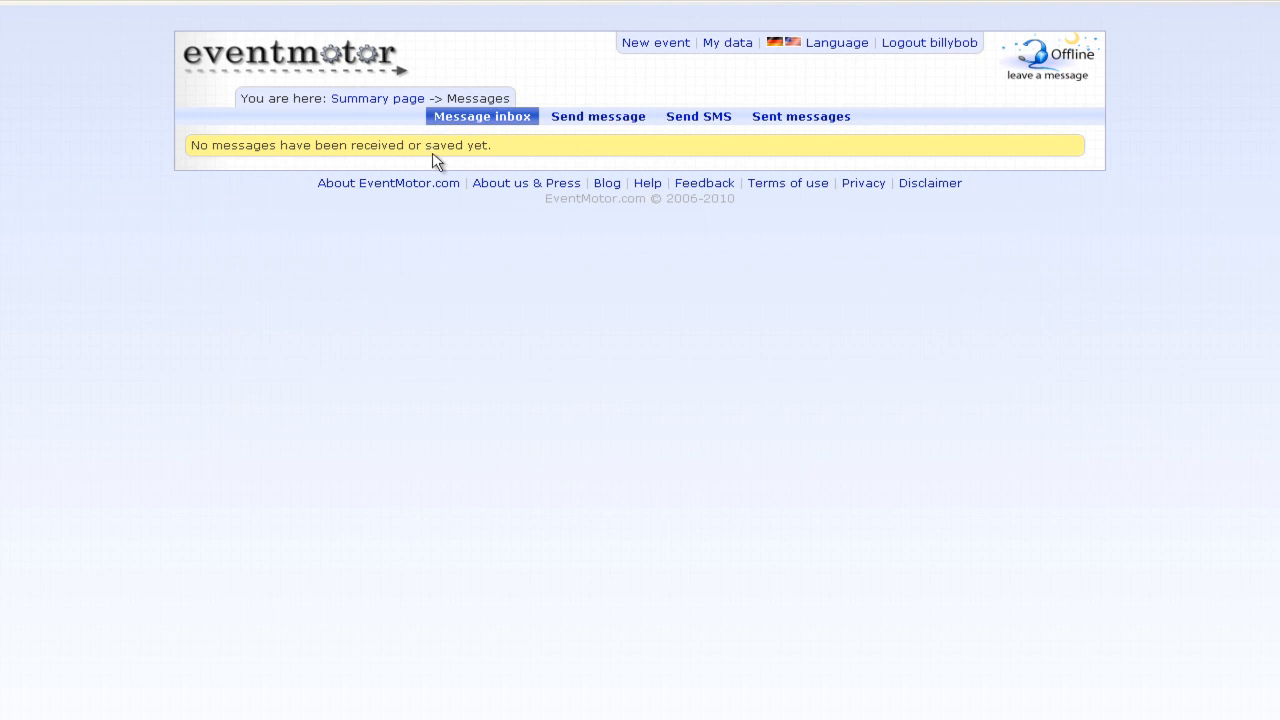
click(579, 122)
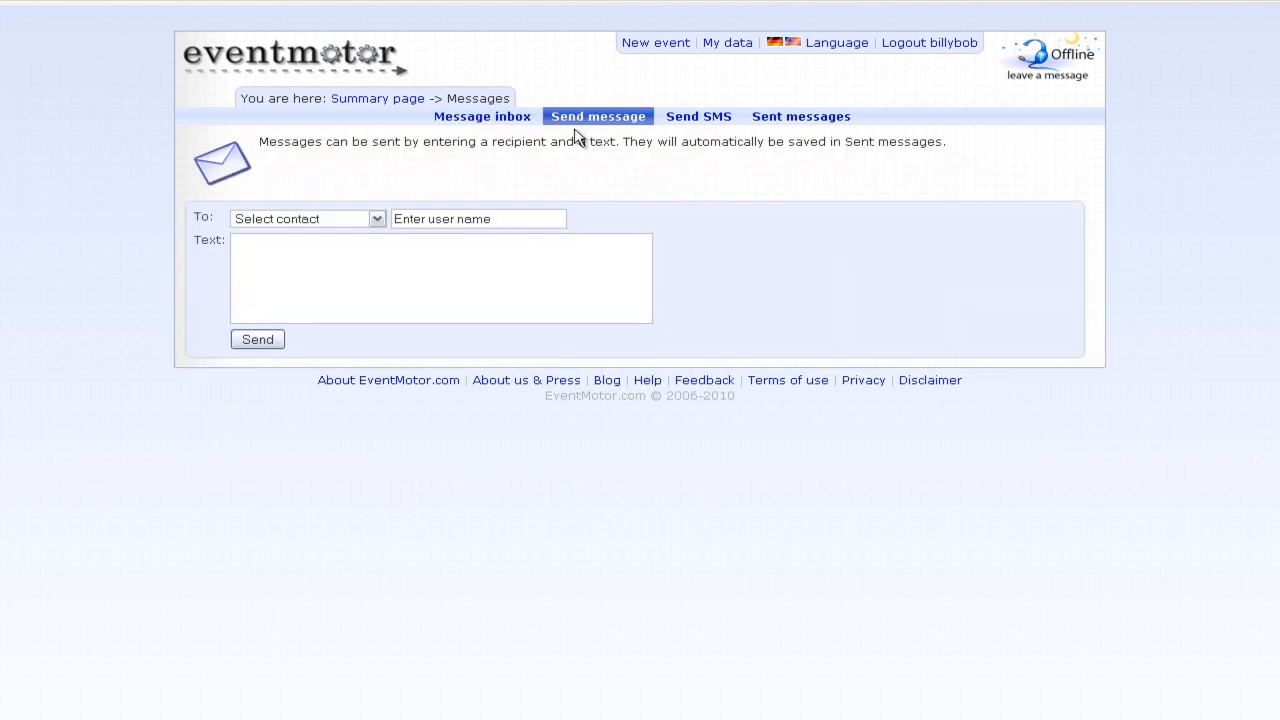
click(355, 215)
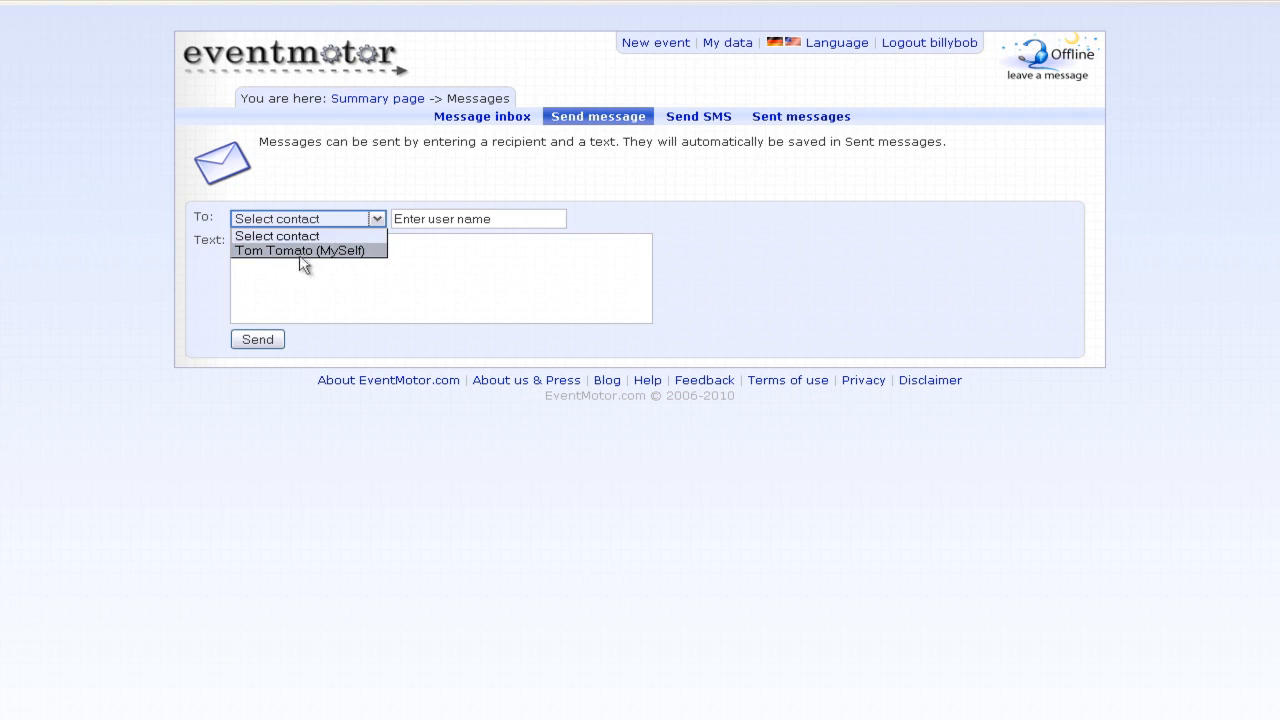
click(346, 221)
click(445, 216)
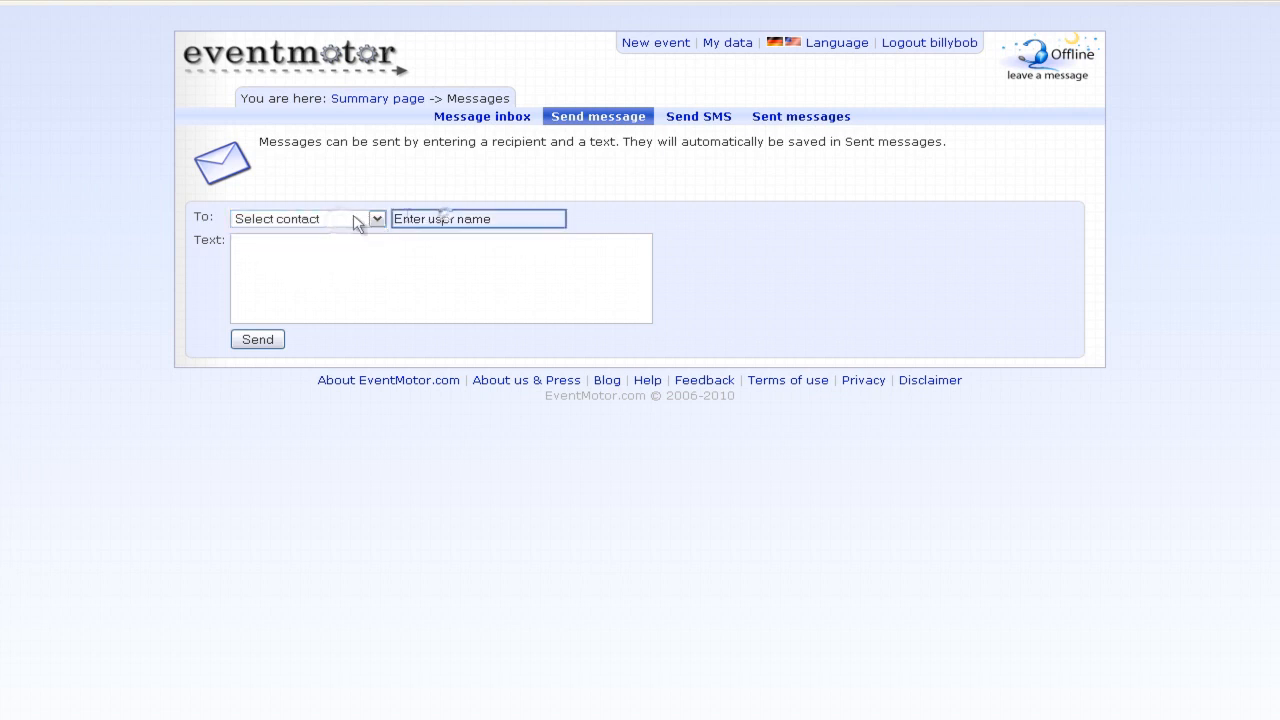
click(355, 220)
click(341, 248)
click(337, 263)
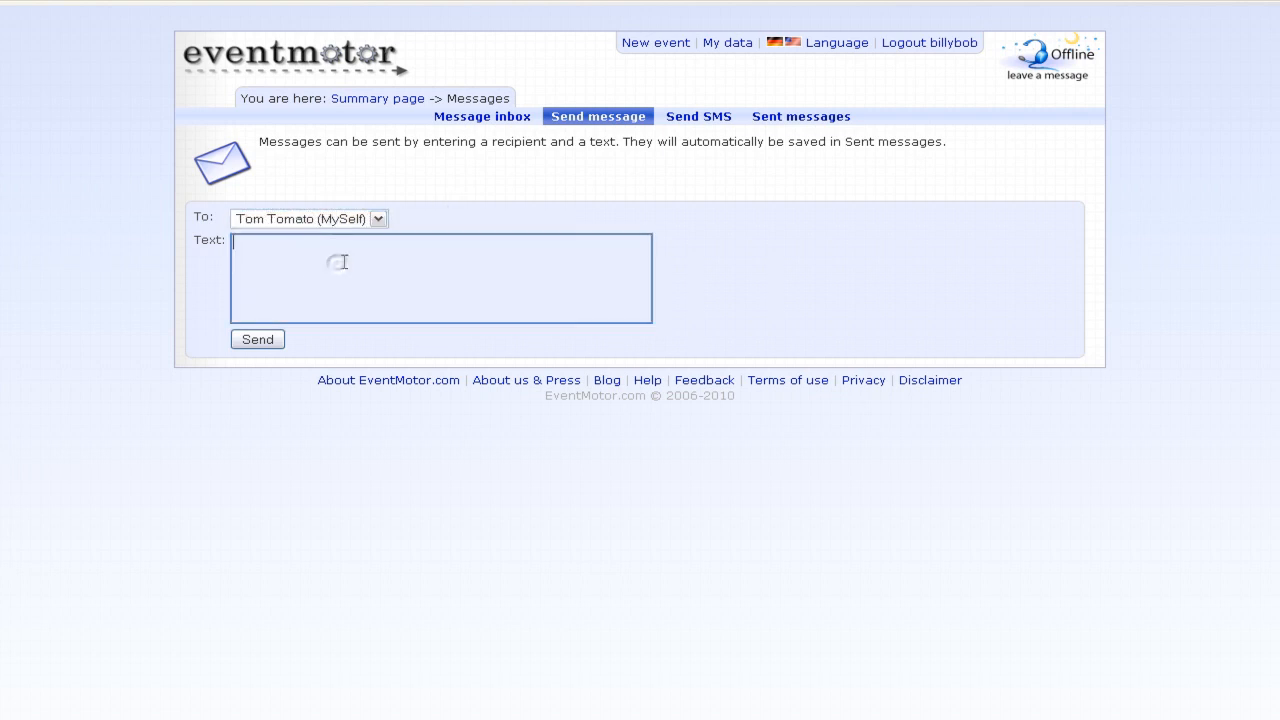
click(558, 173)
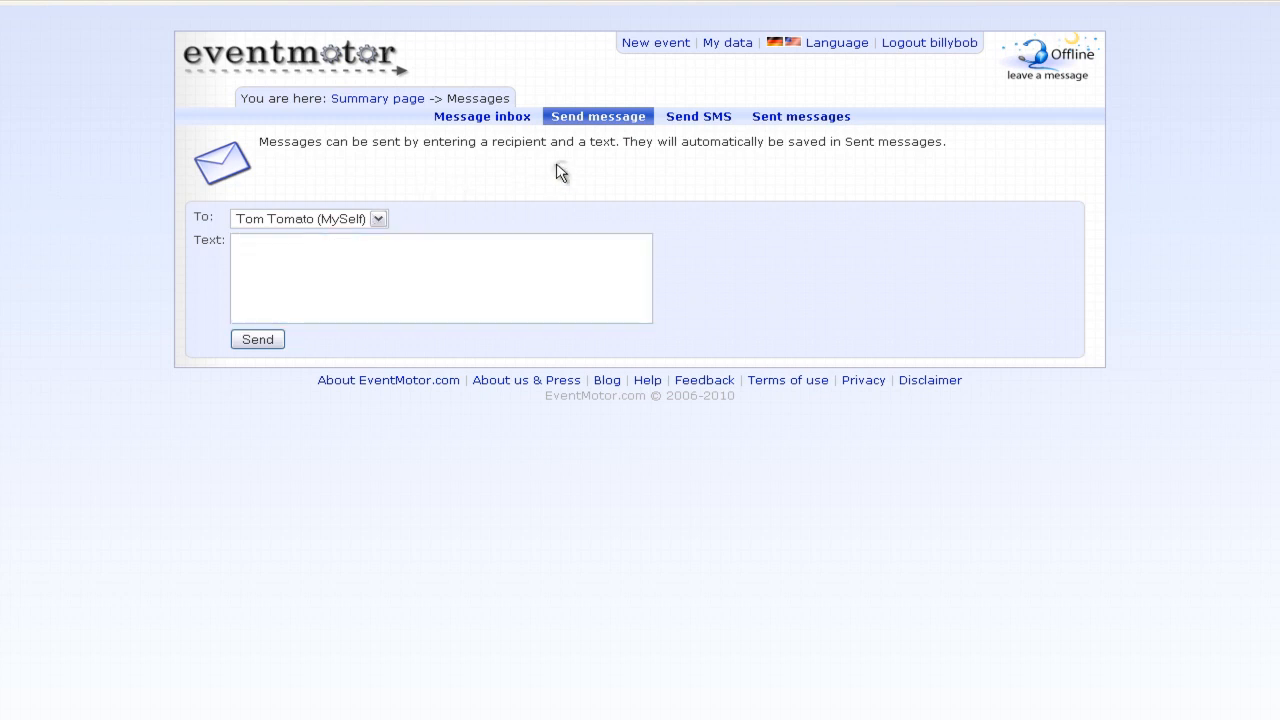
- Try the SMS form with your own contact and test text, clear it, and open Sent messages
click(698, 118)
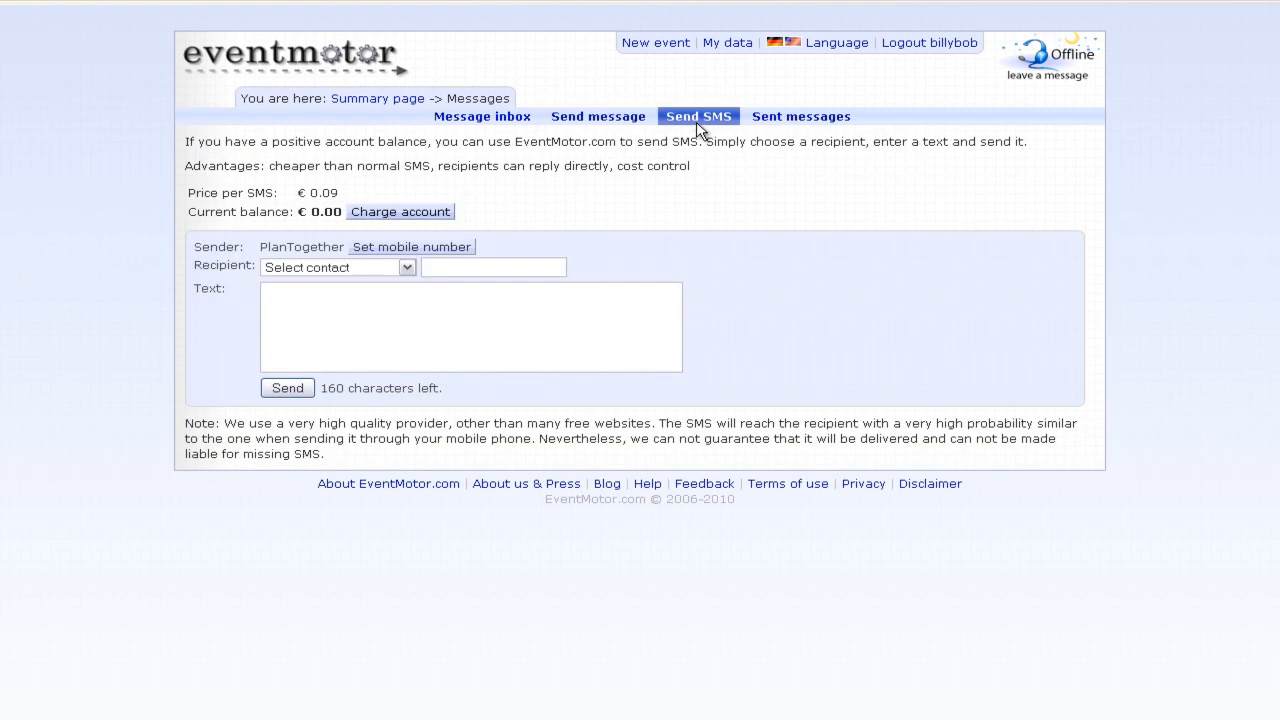
drag(261, 246, 317, 246)
click(313, 246)
click(318, 268)
click(321, 299)
click(441, 312)
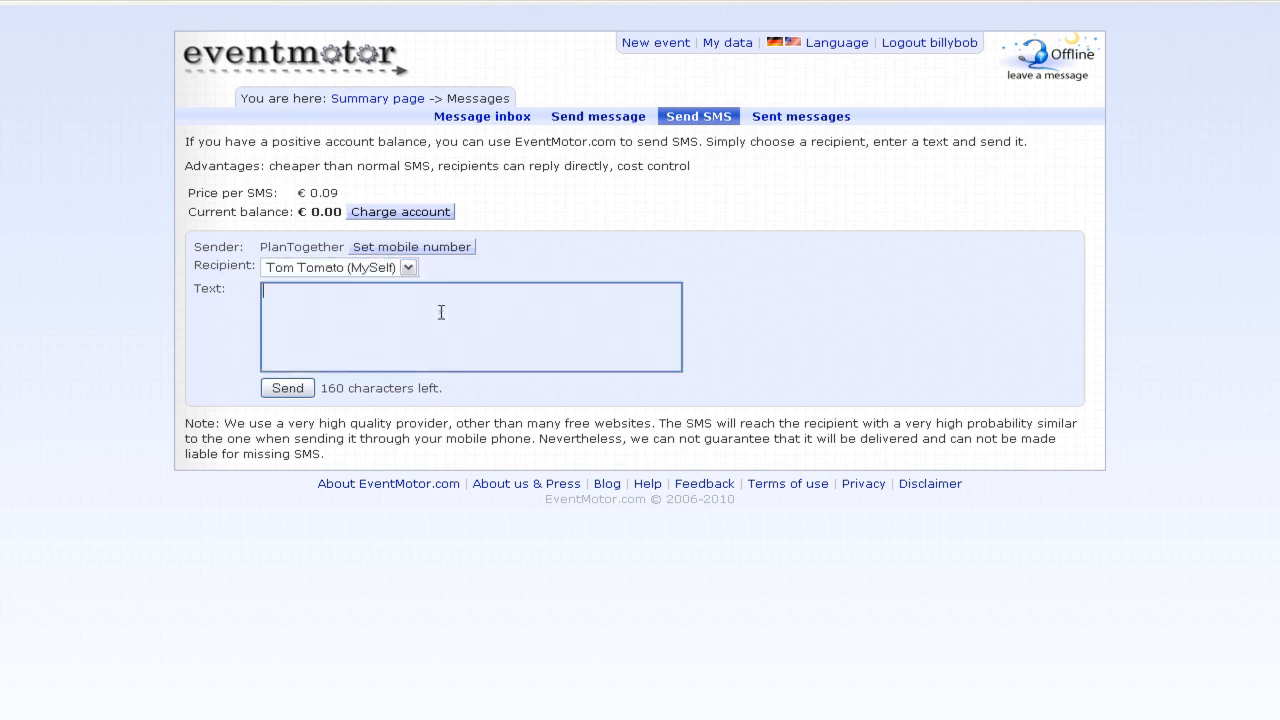
text(,mhbfkjgnbjh,f)
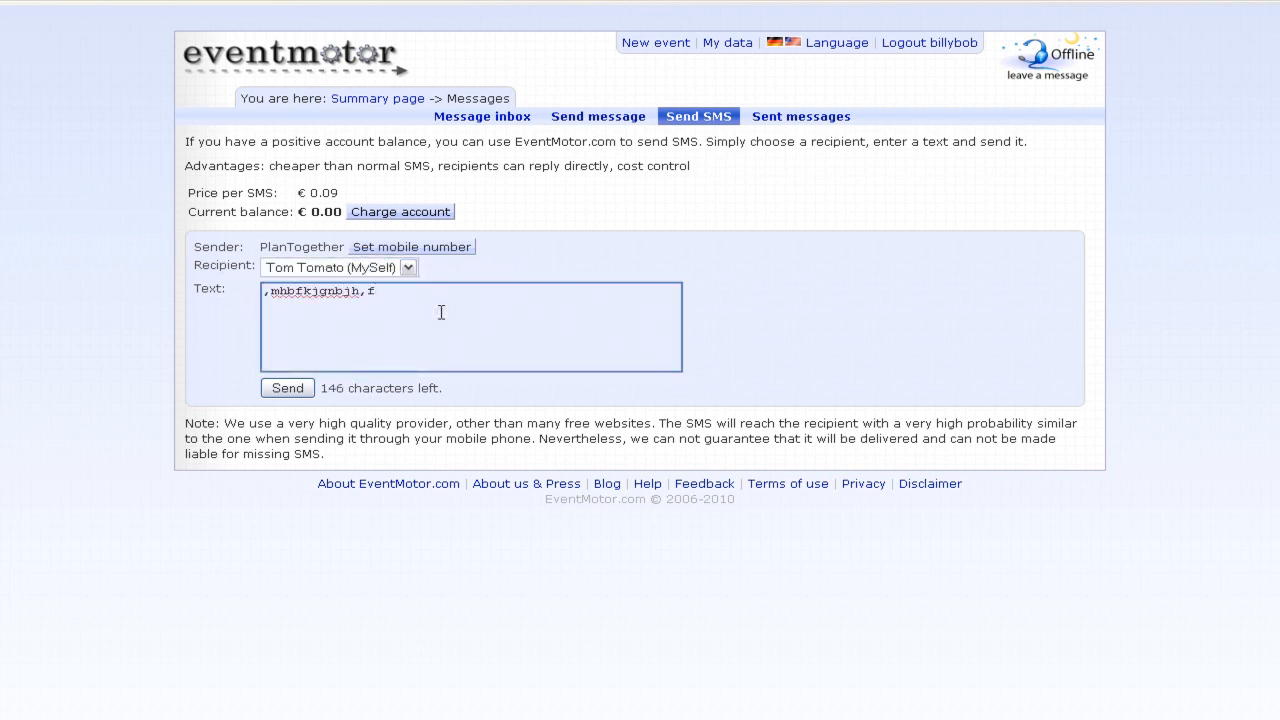
key(BackSpace)
key(BackSpace)
key(BackSpace)
key(BackSpace)
key(BackSpace)
key(BackSpace)
key(BackSpace)
key(BackSpace)
key(BackSpace)
key(BackSpace)
key(BackSpace)
key(BackSpace)
key(BackSpace)
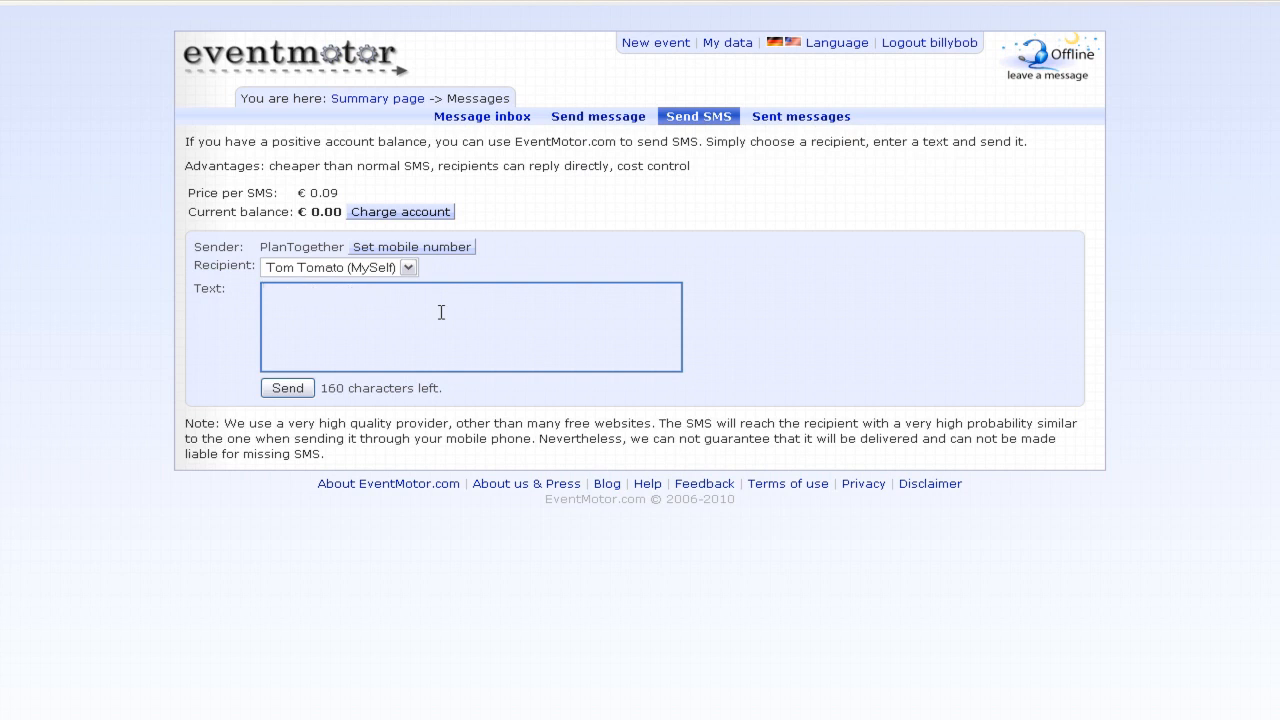
click(827, 127)
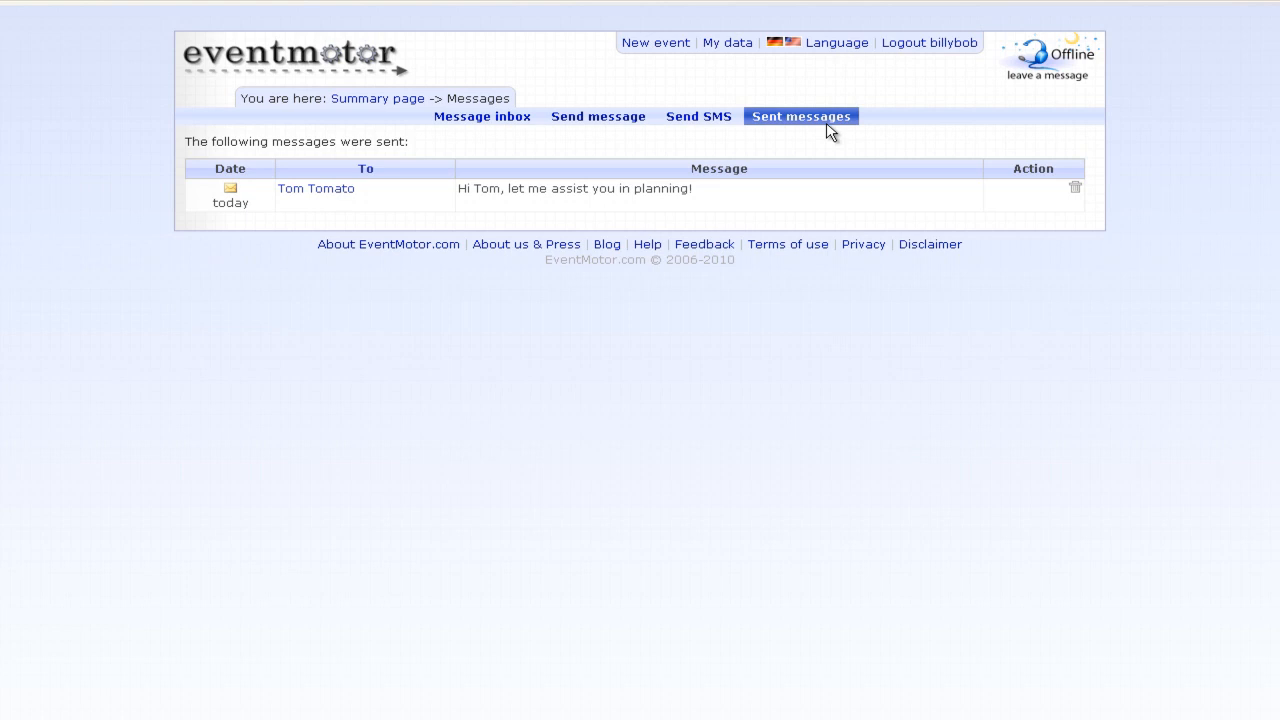
- Go back to the summary page via the breadcrumb
click(390, 127)
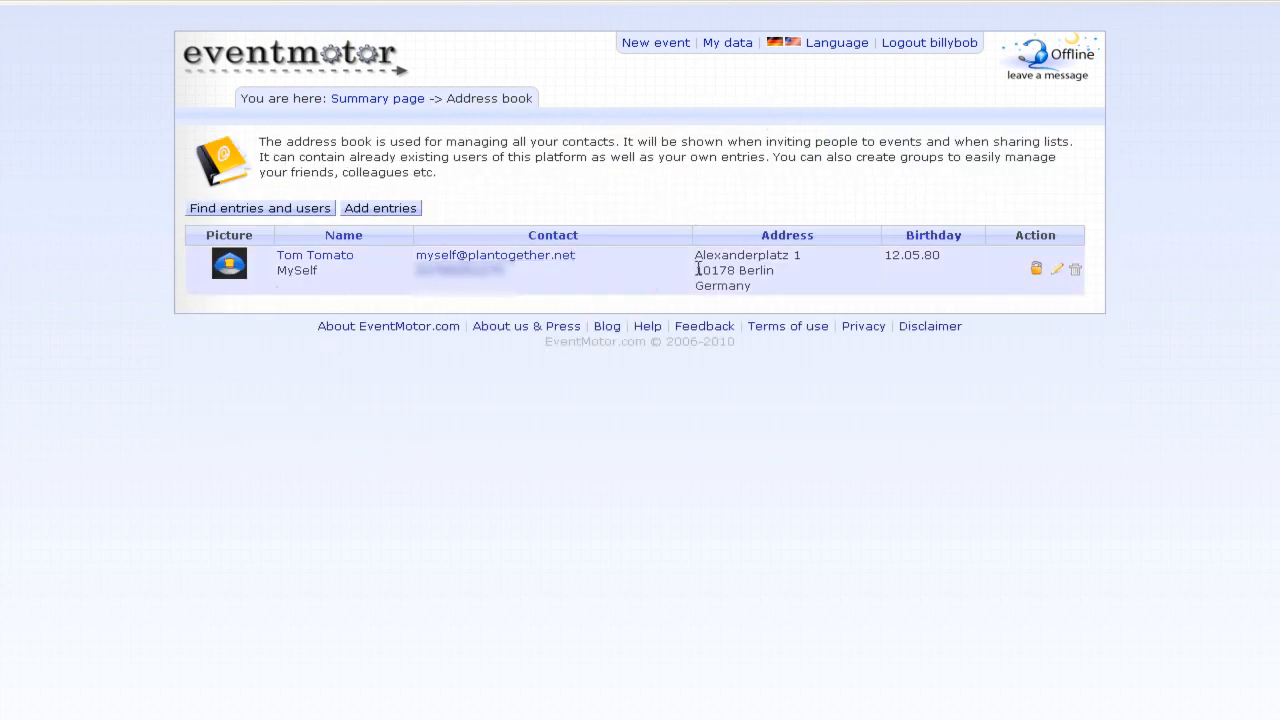
- Open and dismiss your own address book entry form and the contact search
click(1057, 270)
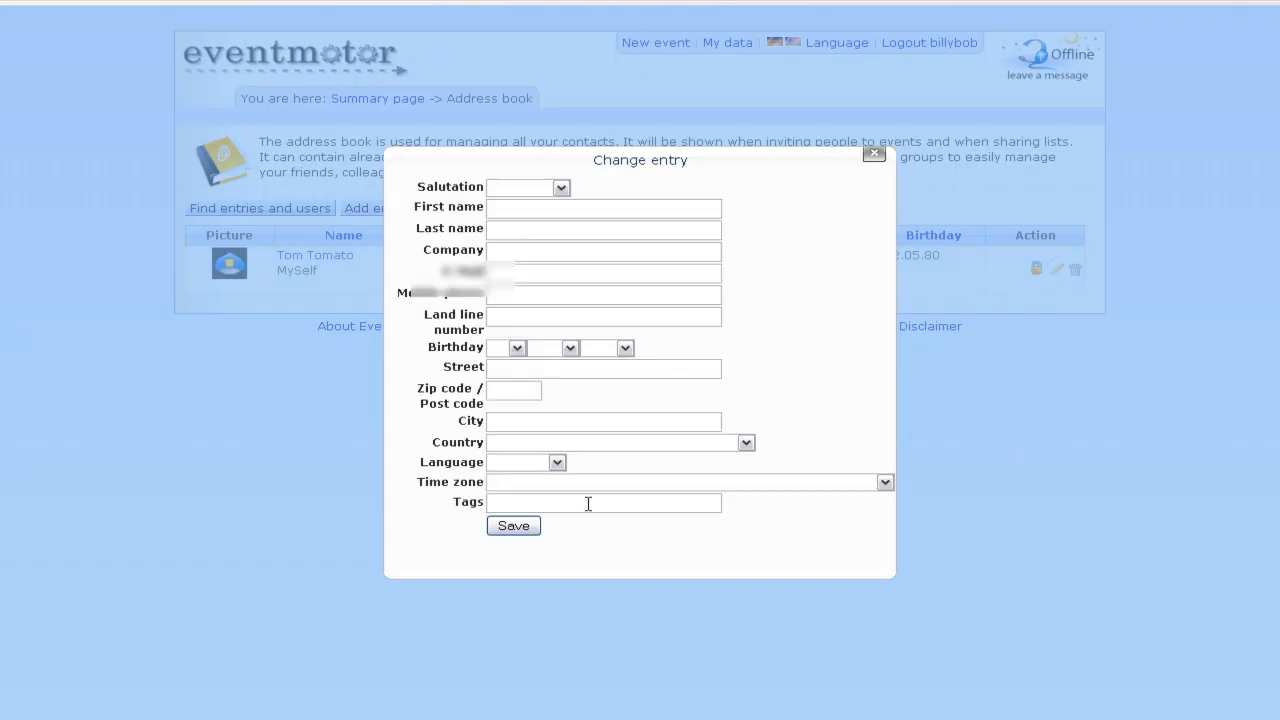
drag(643, 163, 966, 186)
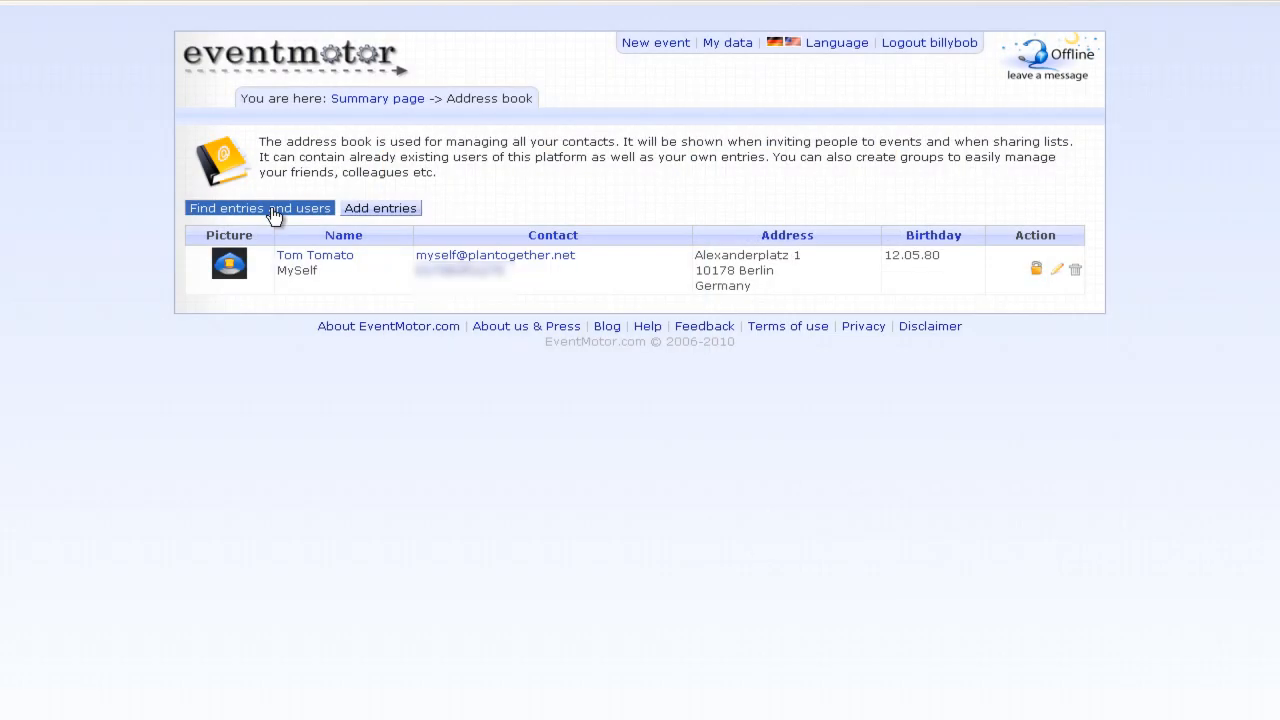
click(274, 216)
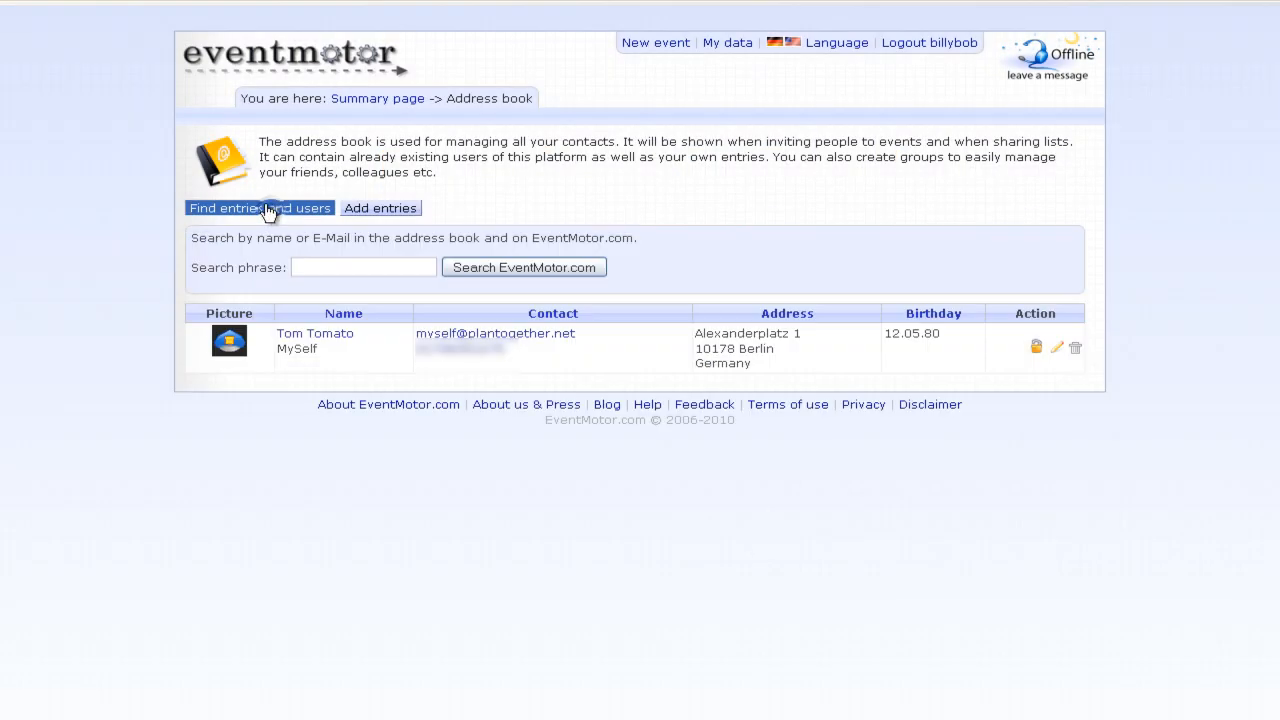
click(320, 263)
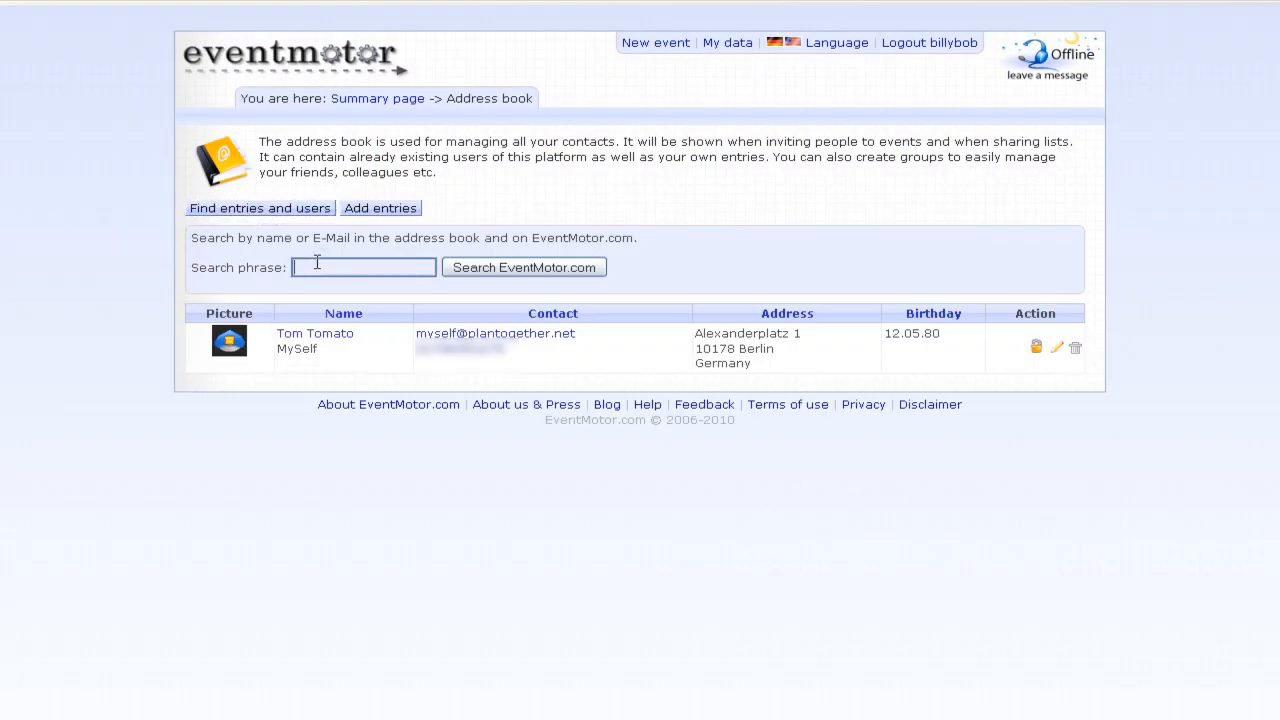
click(280, 215)
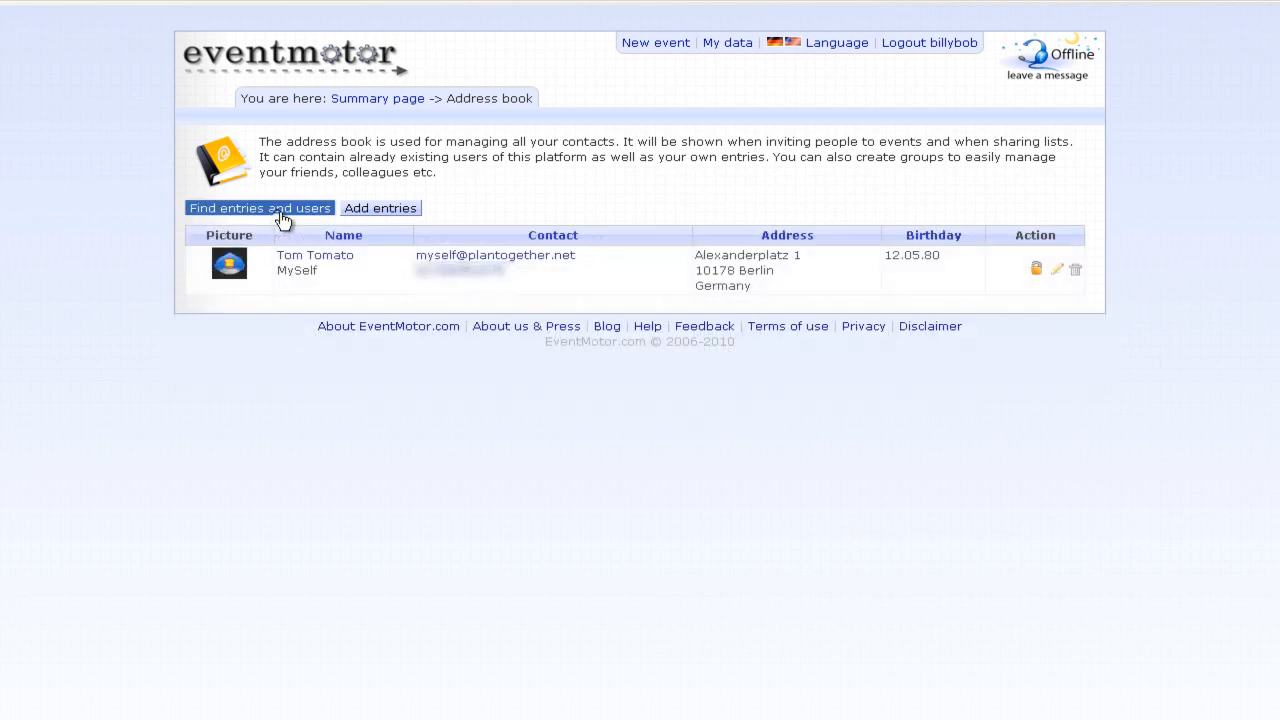
- Start a new address book entry, discard it unsaved, and launch Import contacts
click(365, 206)
click(381, 250)
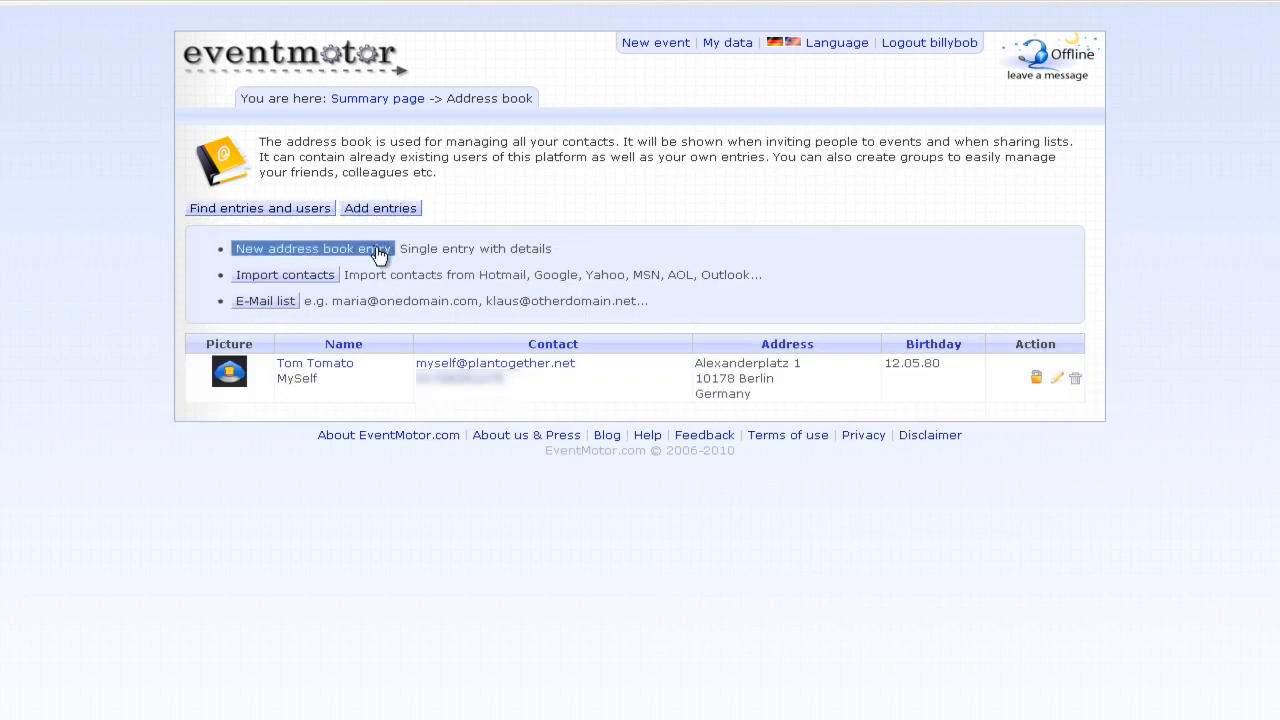
drag(717, 157, 796, 134)
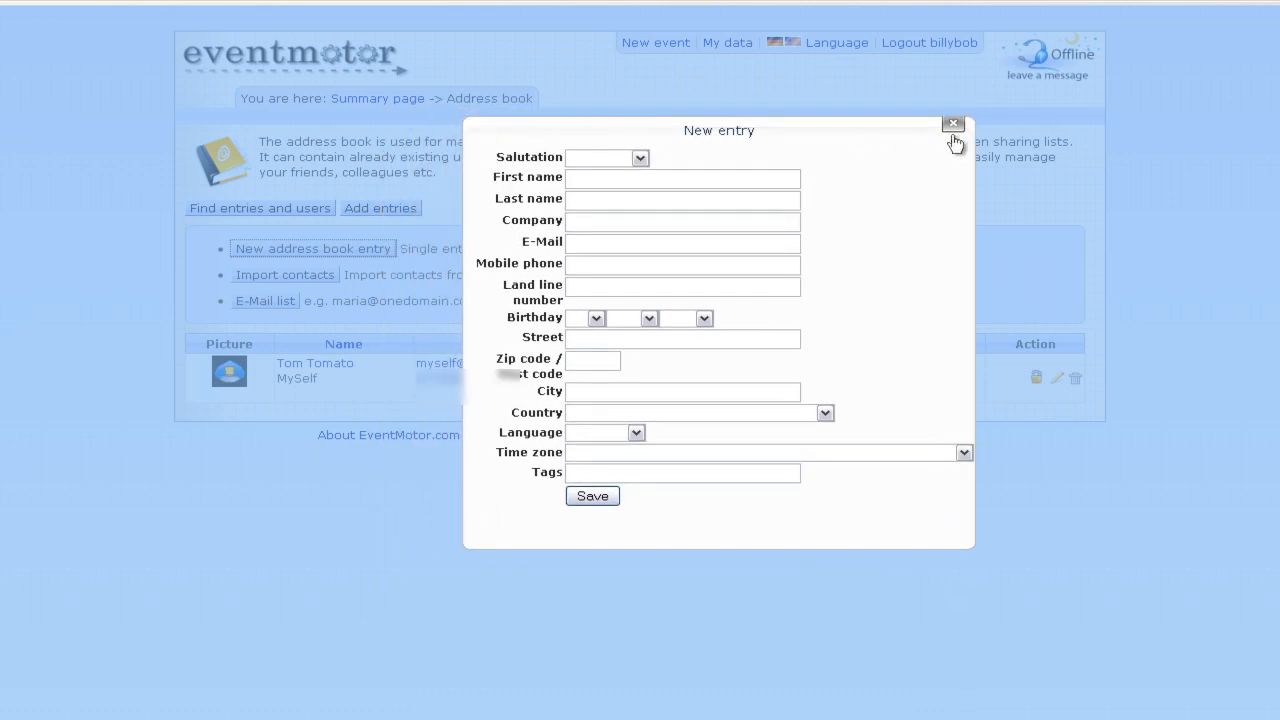
click(953, 123)
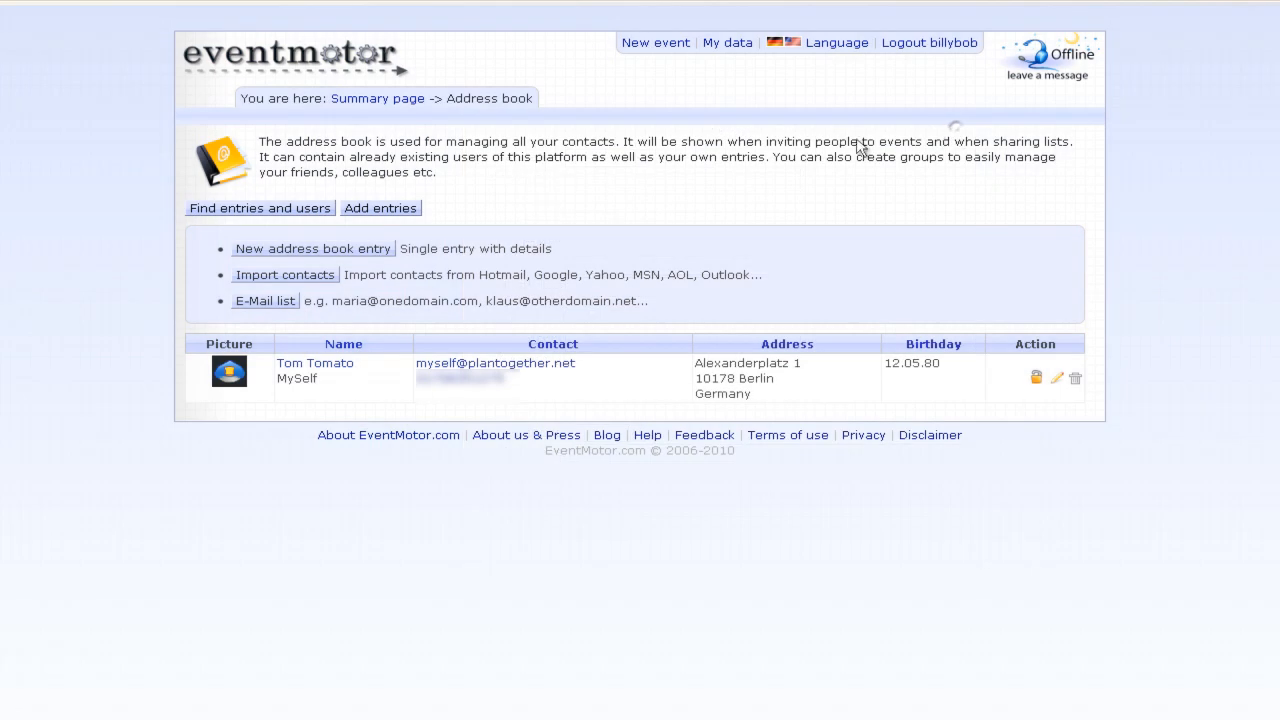
click(284, 275)
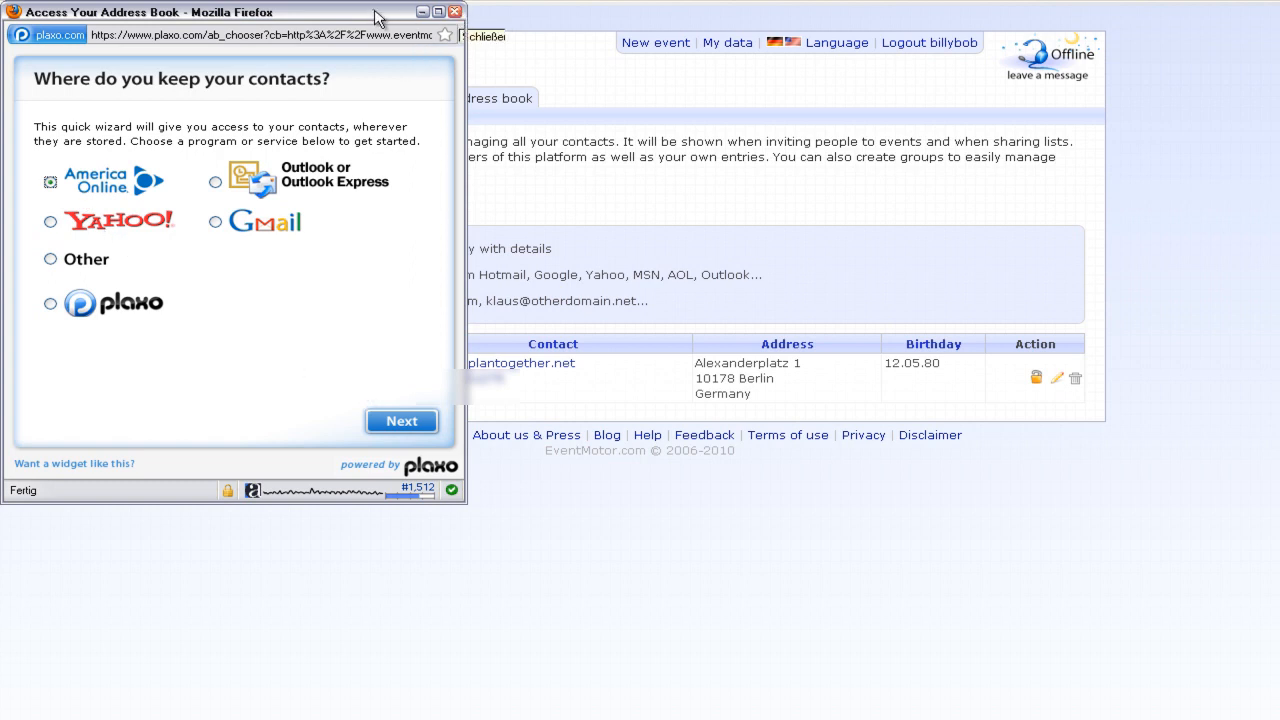
- Close the Plaxo import popup and bring up the E-Mail list box for adding contacts
drag(376, 11, 376, 12)
click(453, 12)
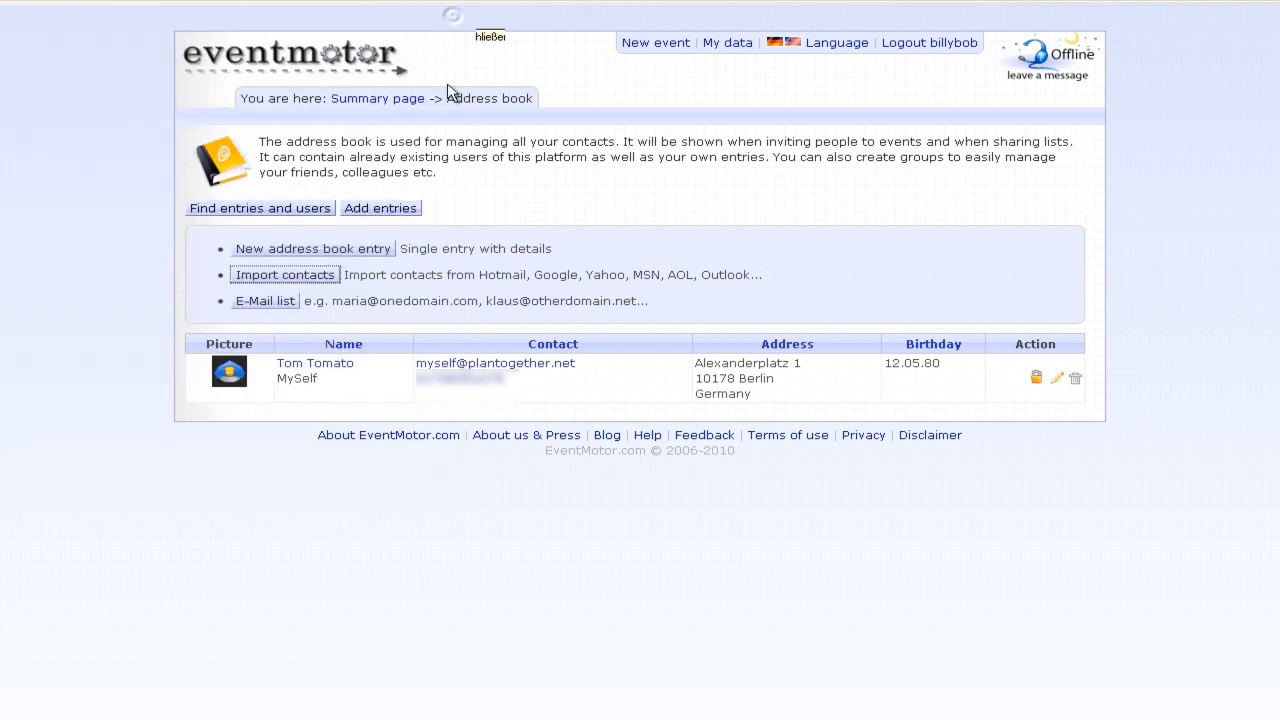
click(284, 302)
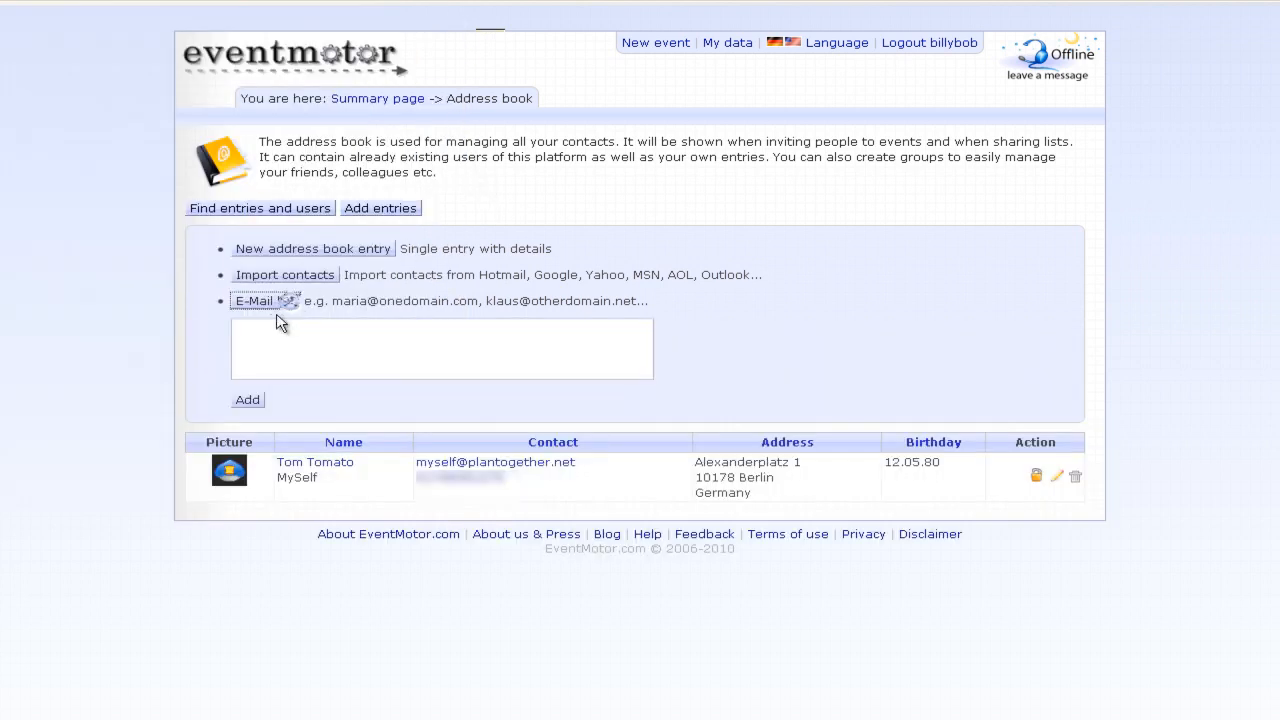
click(277, 346)
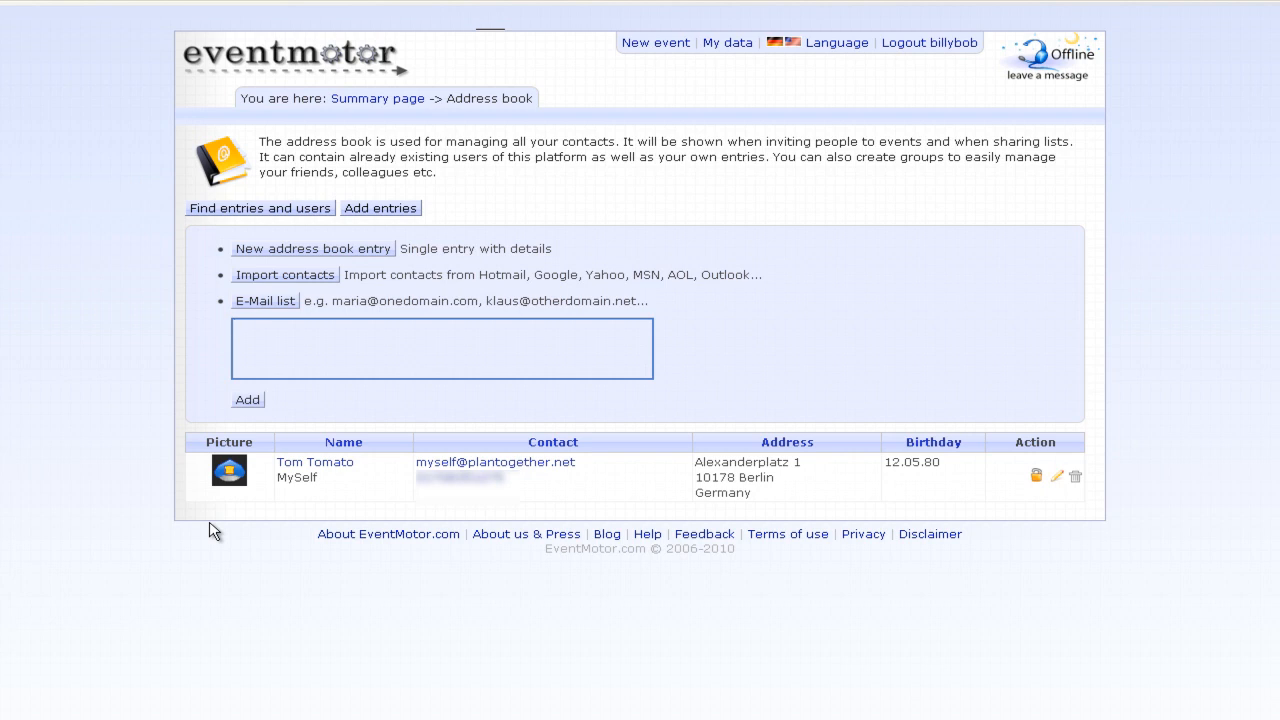
- Go via the summary page to Class of 2000 Reunion Picnic and view its who-brings-what list
click(405, 98)
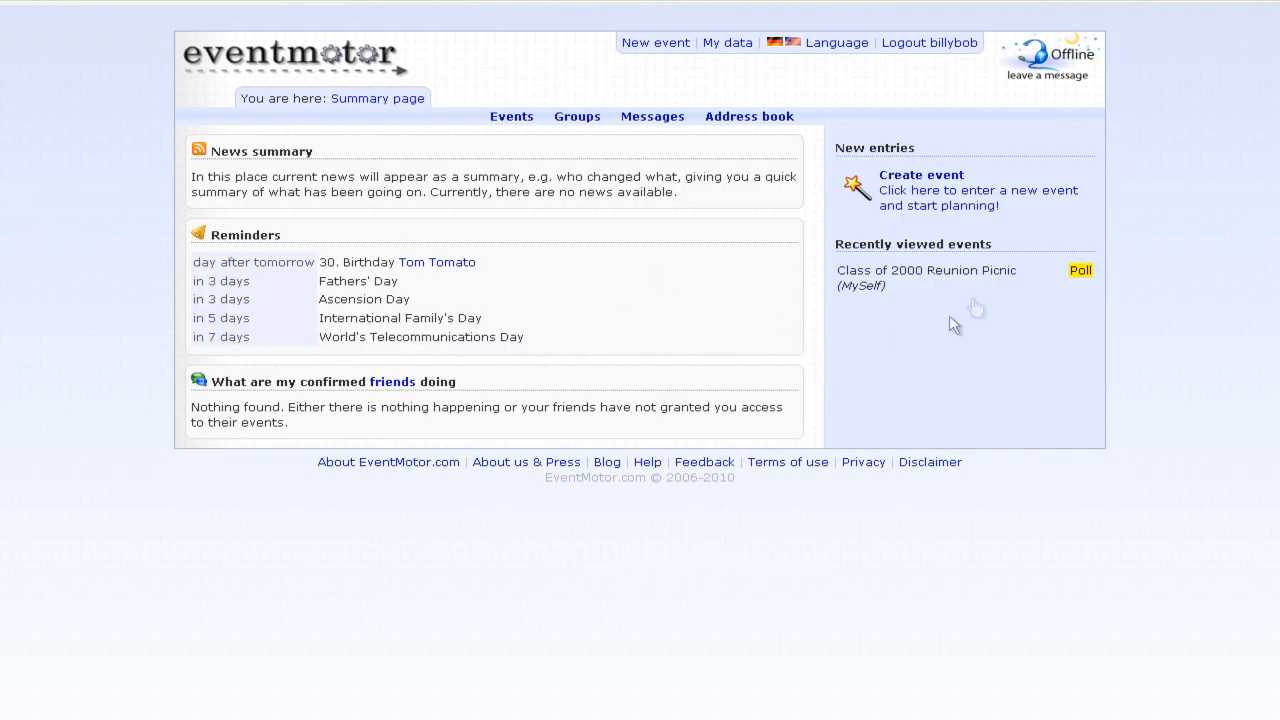
click(998, 280)
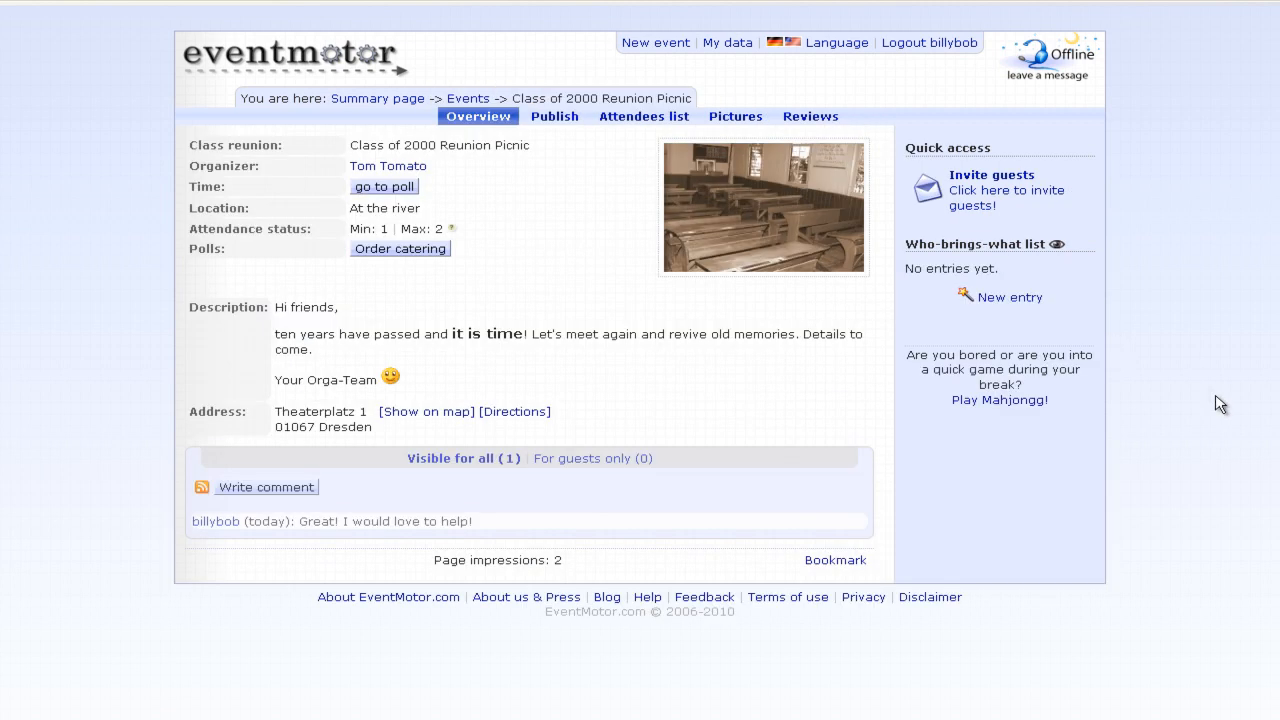
click(1058, 245)
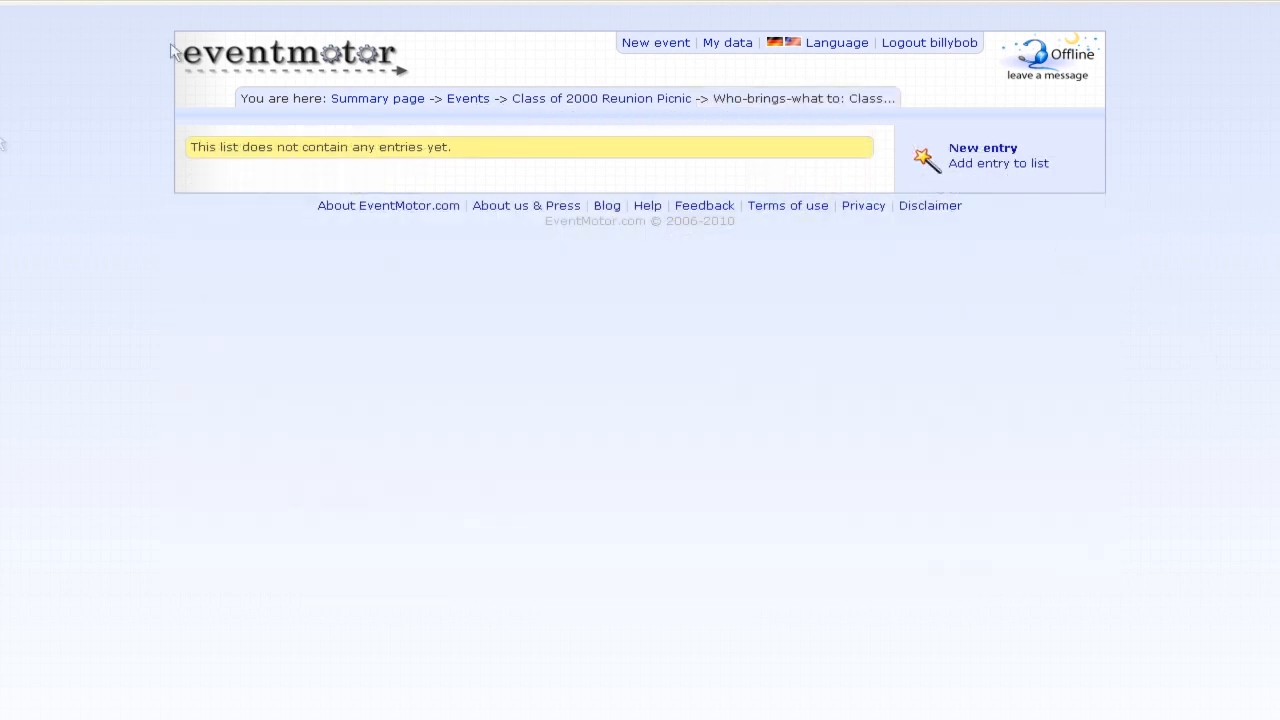
- Create the entry Potato Salad as a Task with priority not rated and add it
click(990, 160)
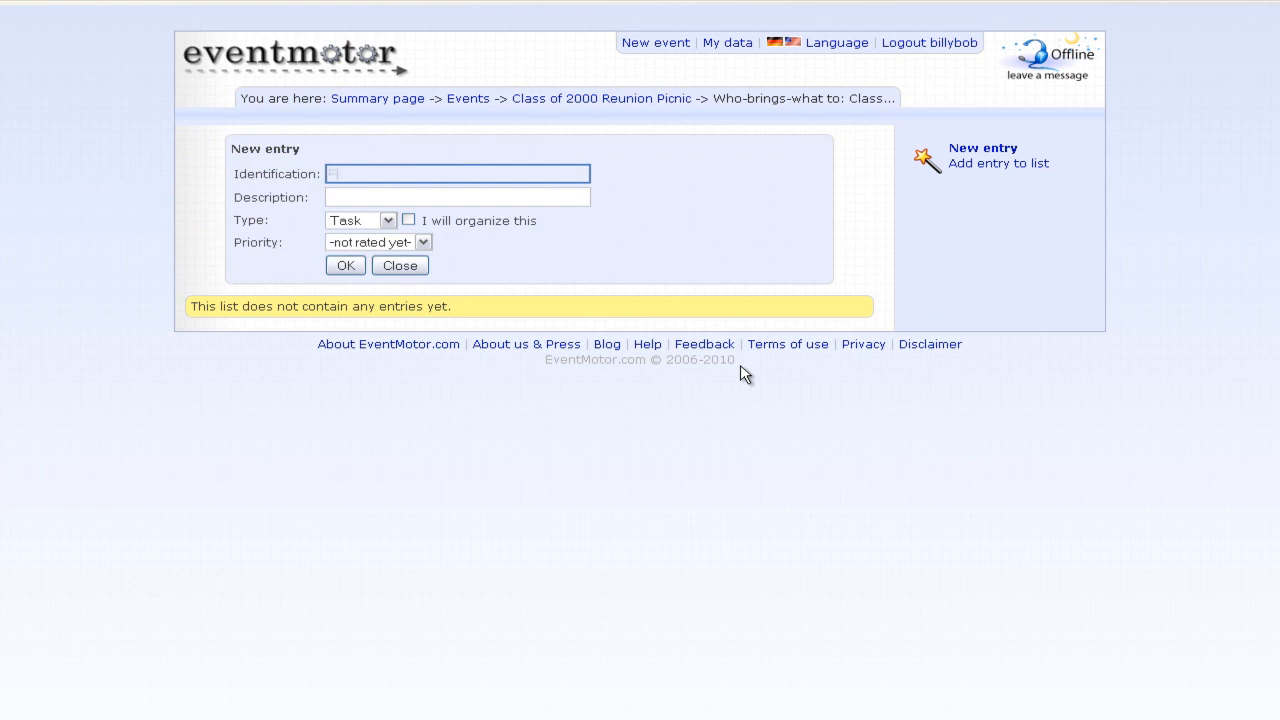
text(Pot)
key(Down)
key(Return)
click(387, 220)
click(387, 220)
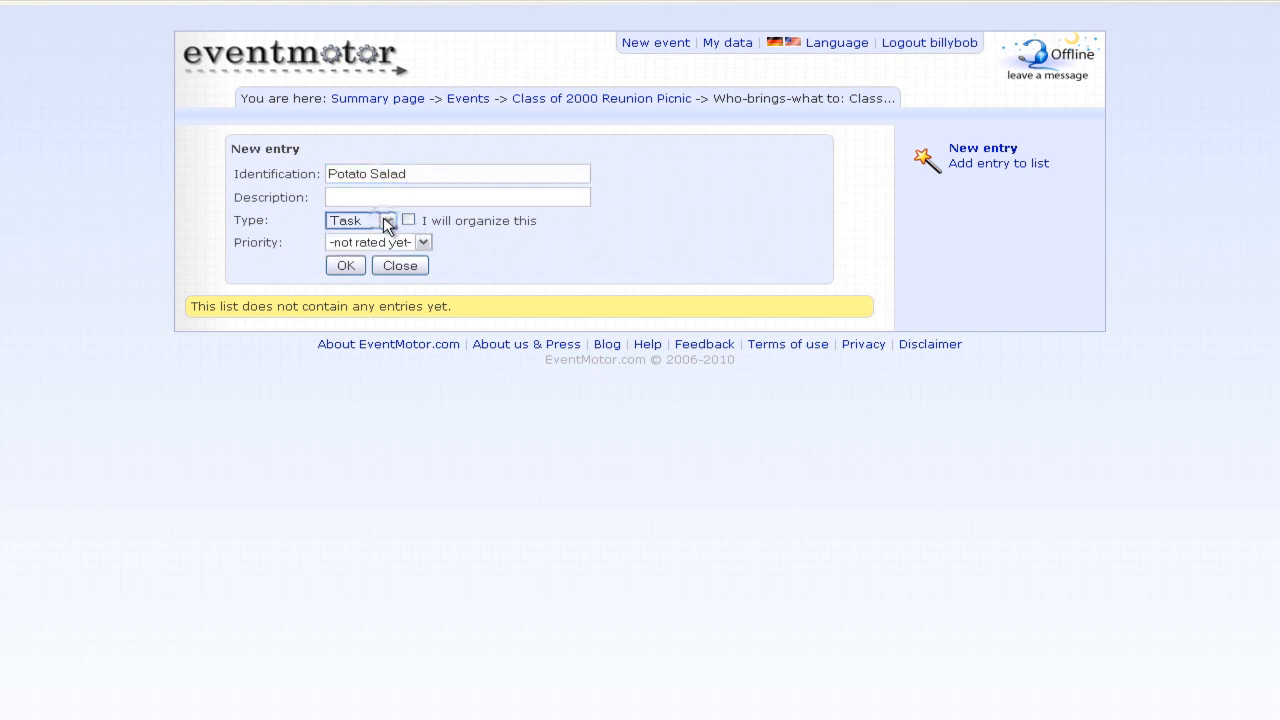
click(414, 247)
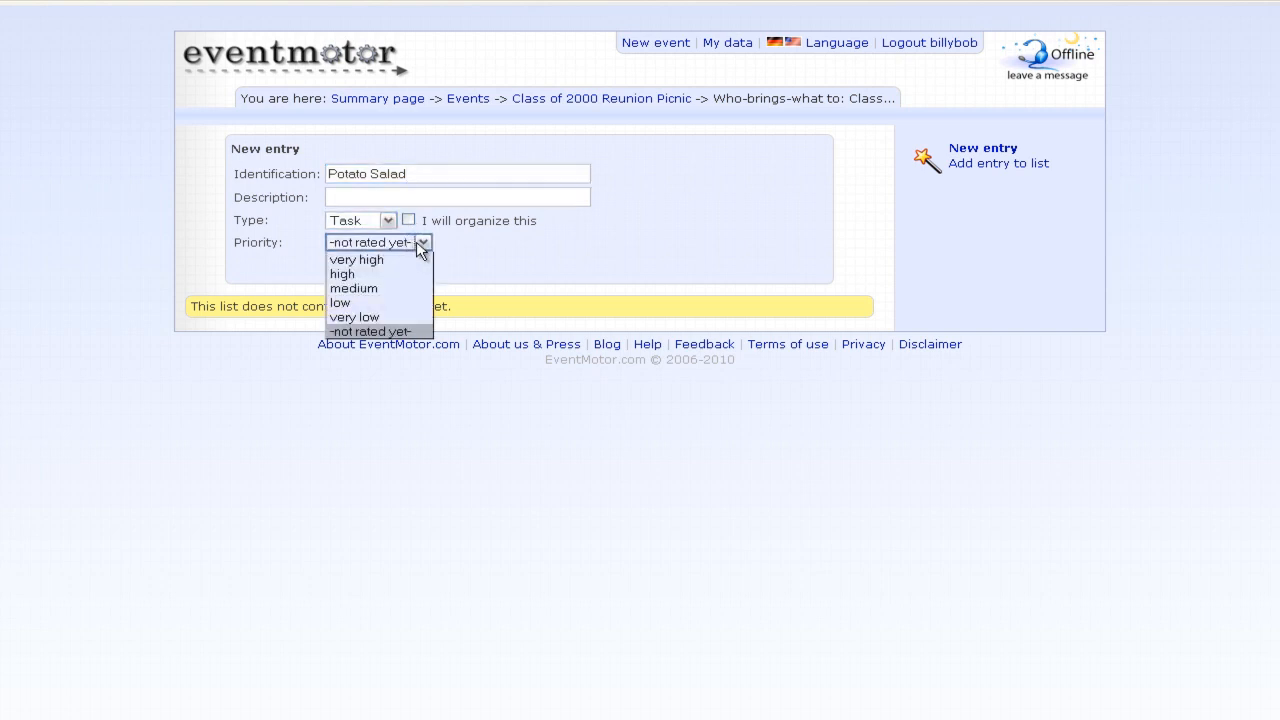
click(418, 248)
click(345, 265)
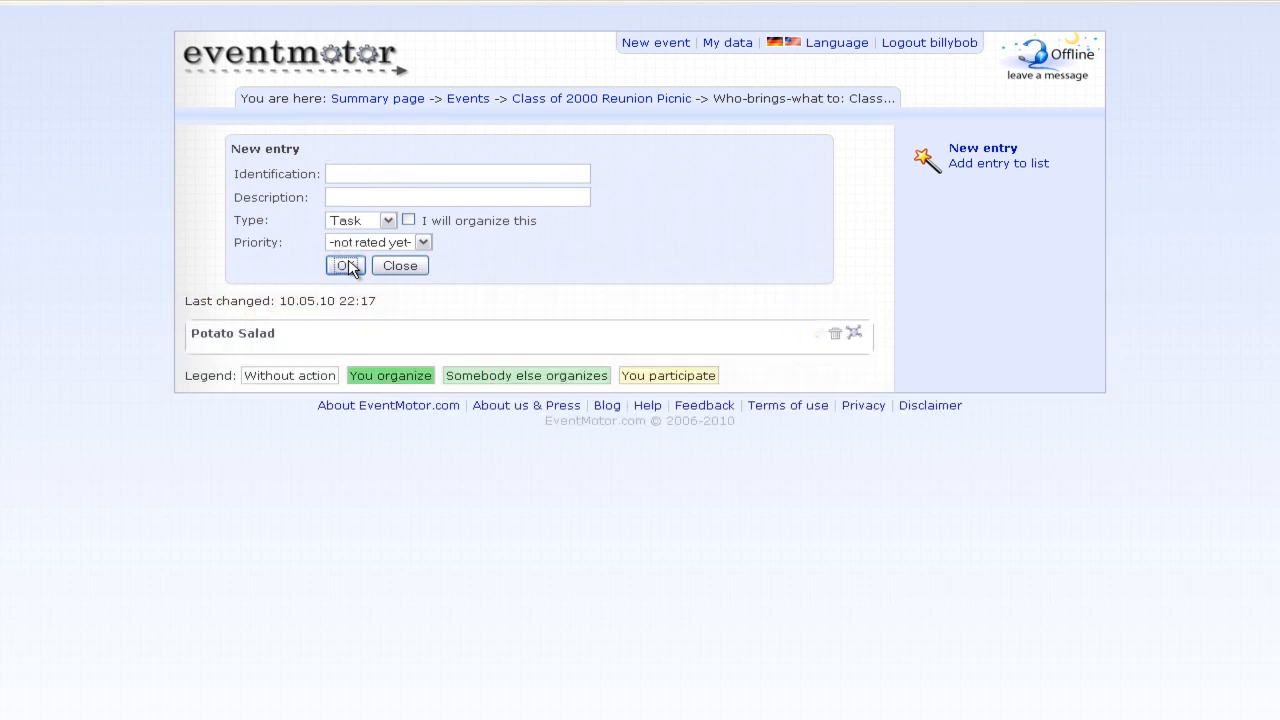
click(376, 175)
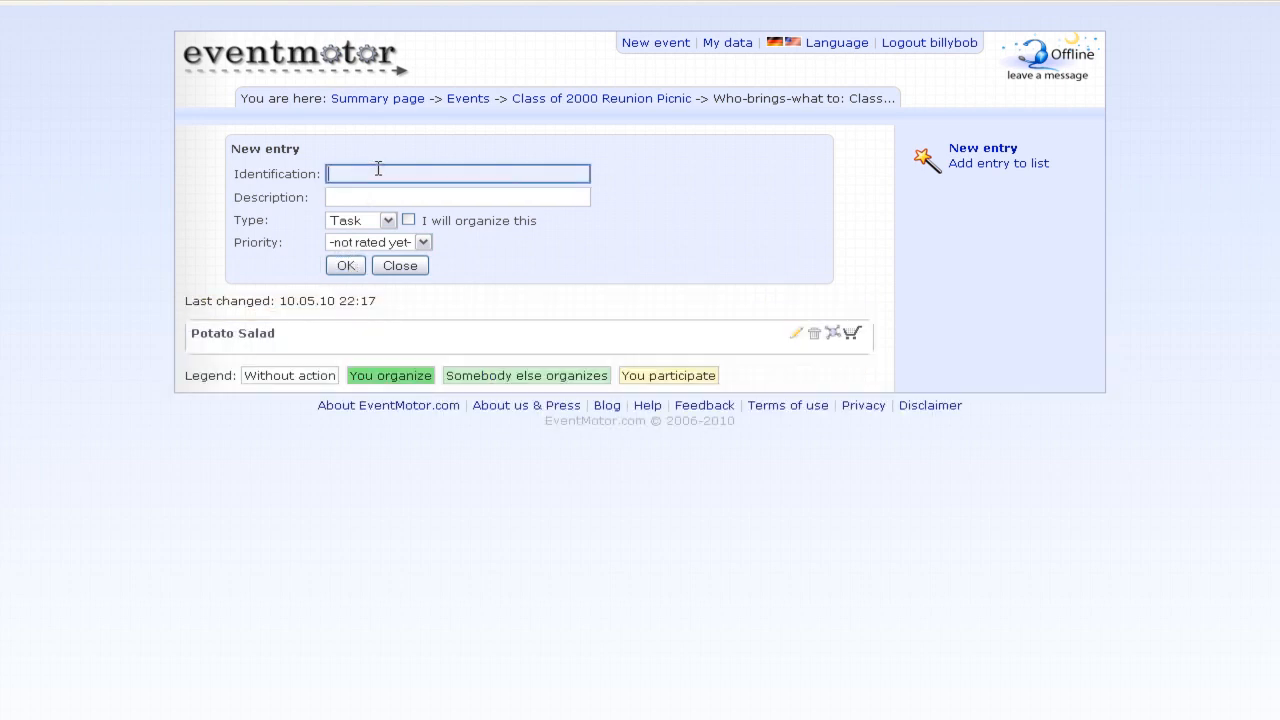
- Add Orange Juice, described as appr. 20 bottles, with yourself ticked as organizer
text(Orange Juice)
click(415, 198)
text(2)
key(BackSpace)
text(a)
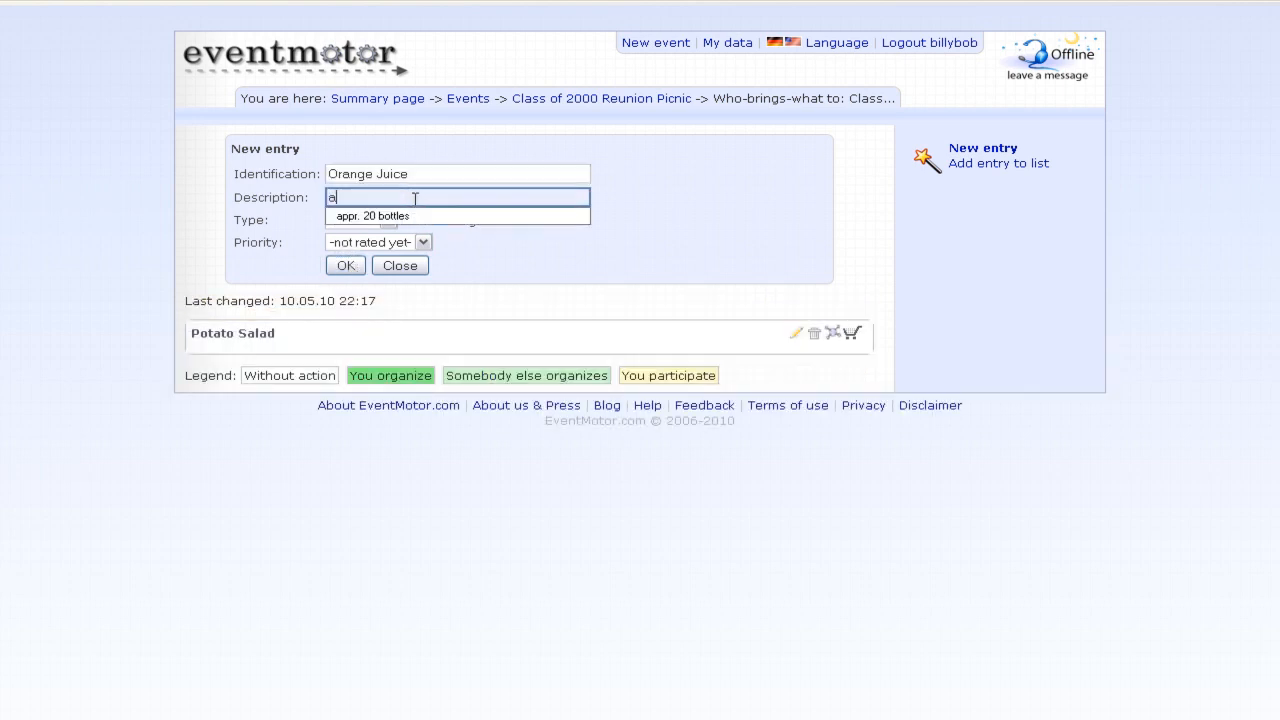
click(424, 217)
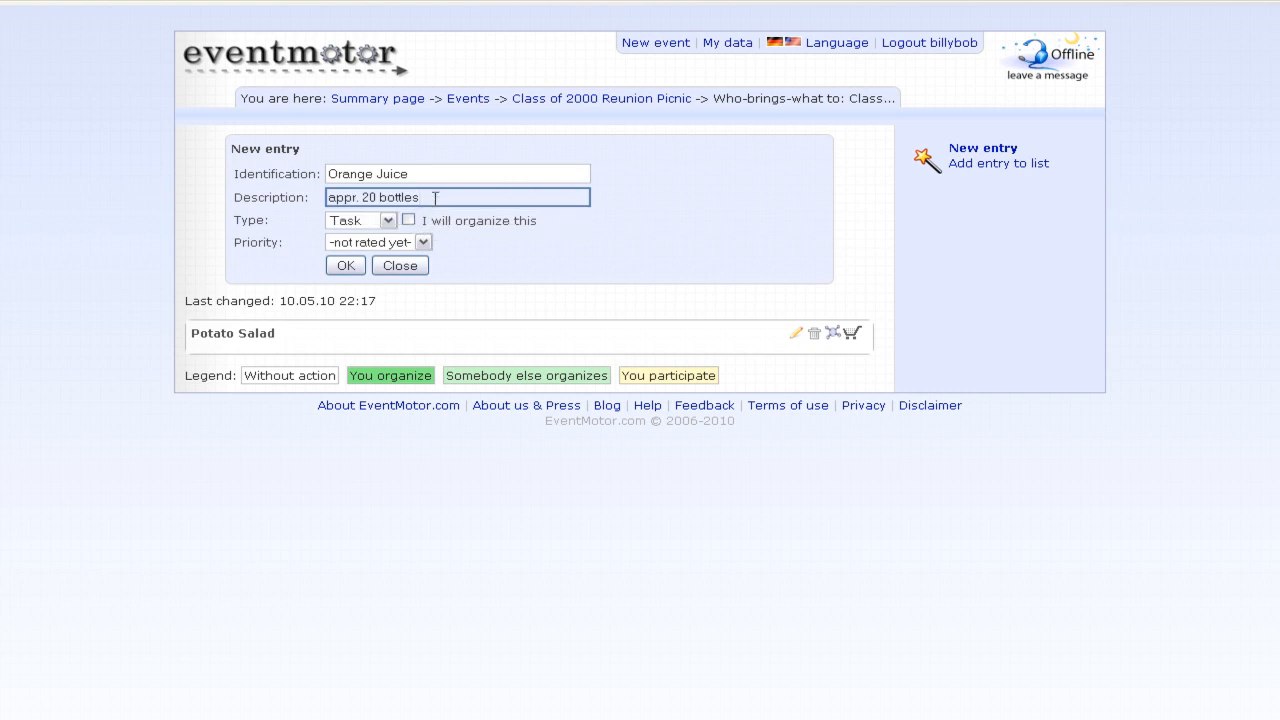
click(408, 220)
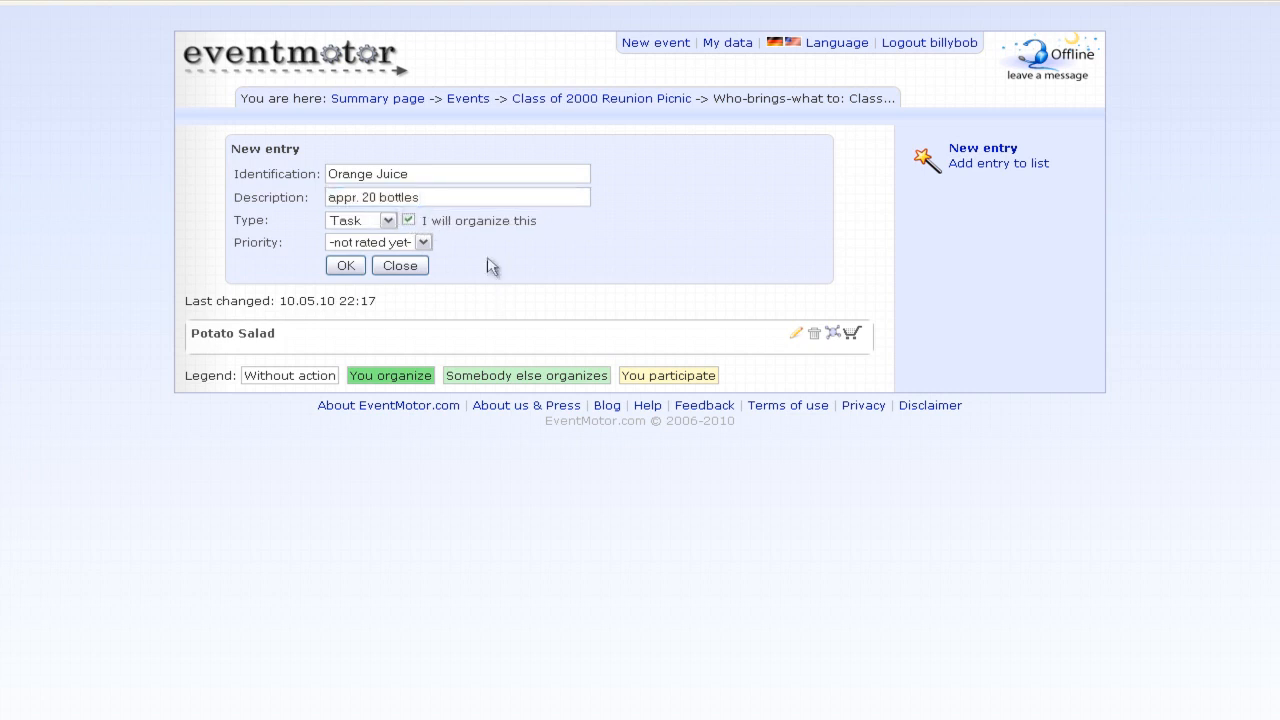
click(343, 265)
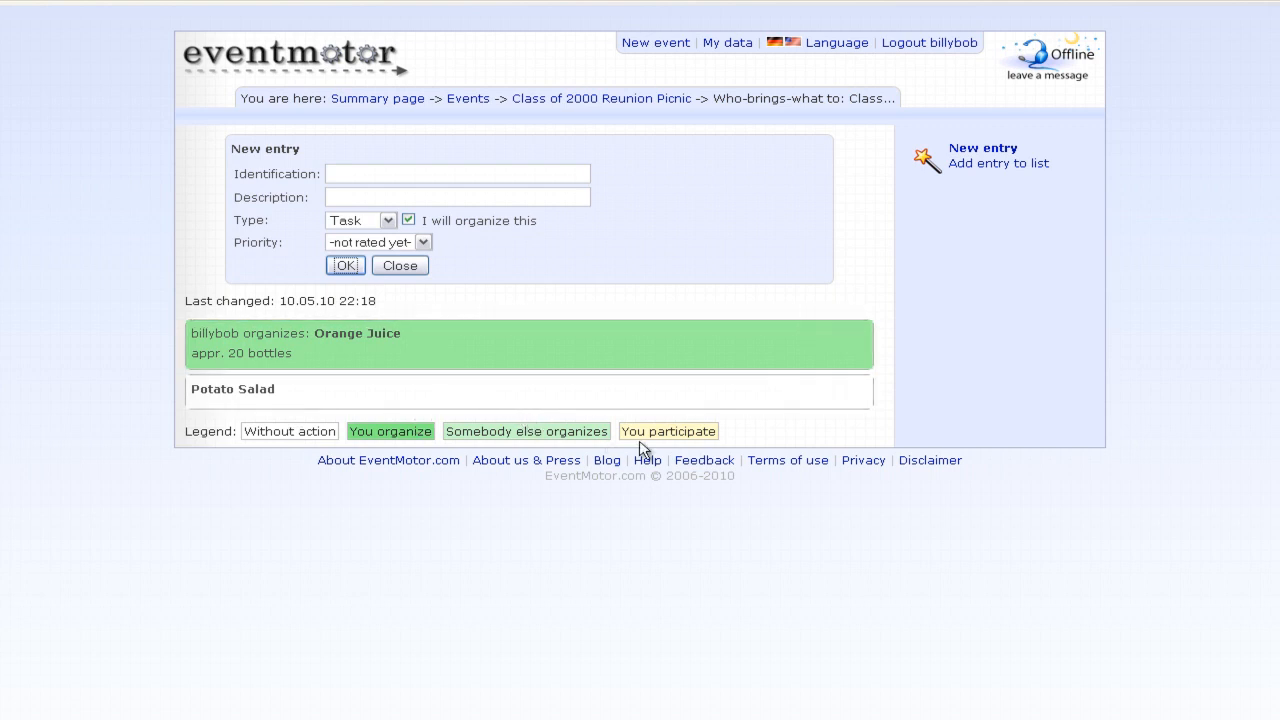
- Open Orange Juice's organizational data, leave price and date empty, and quit organization for now
click(604, 338)
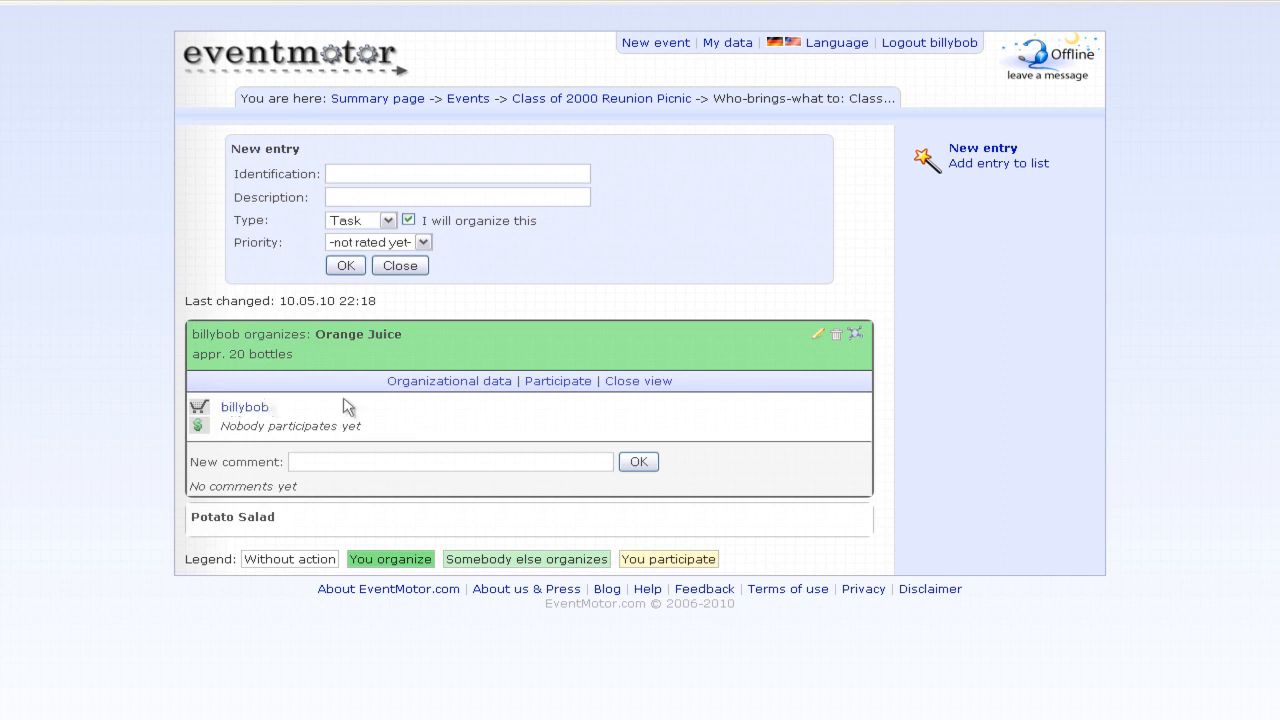
click(429, 383)
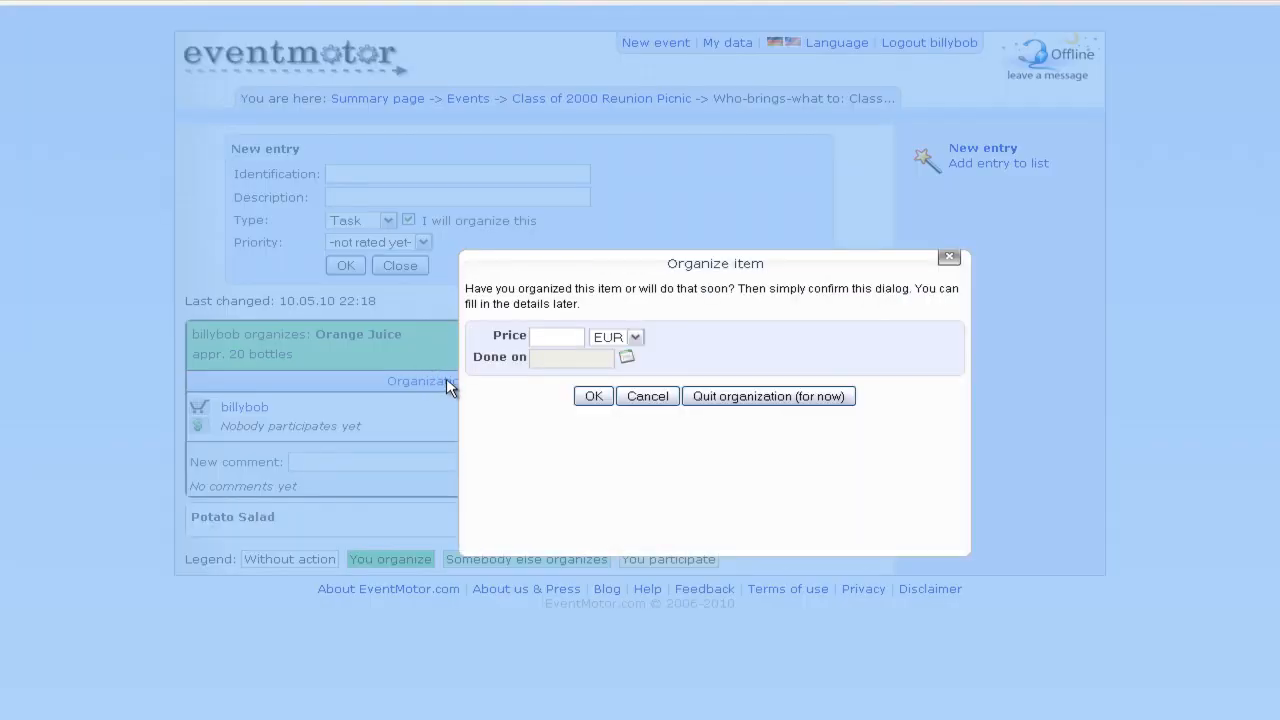
click(560, 337)
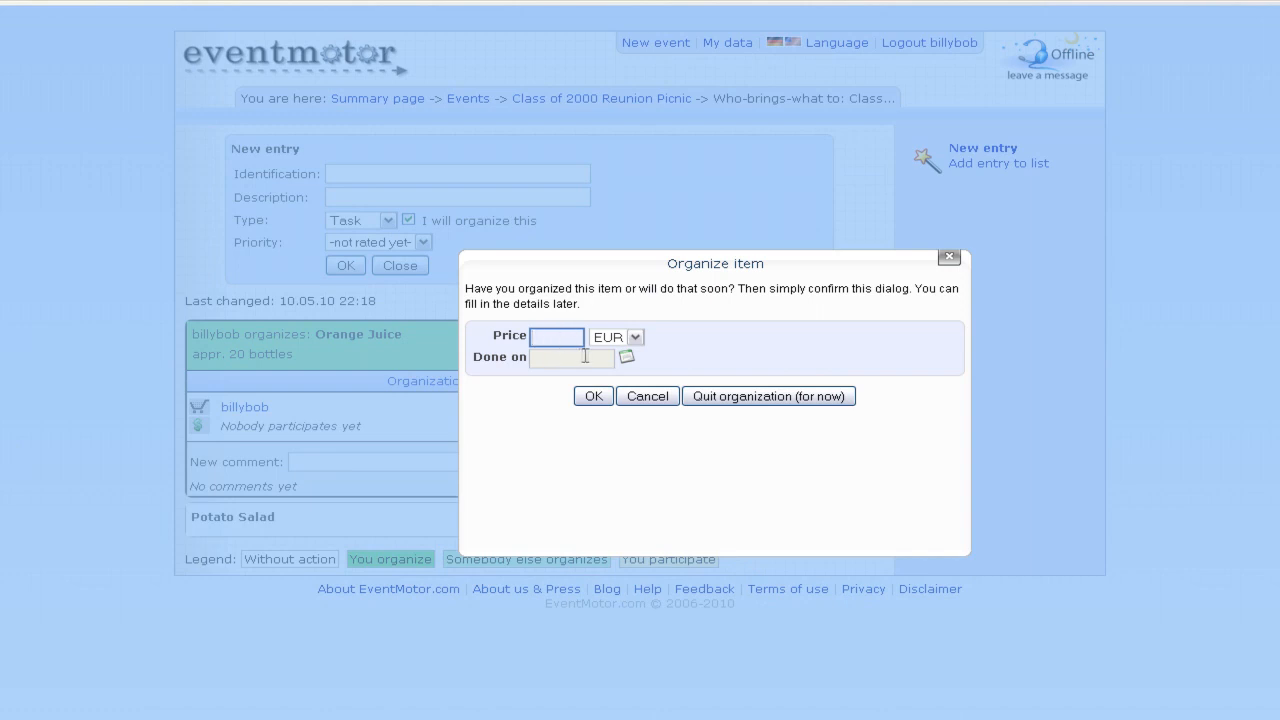
click(585, 356)
click(758, 377)
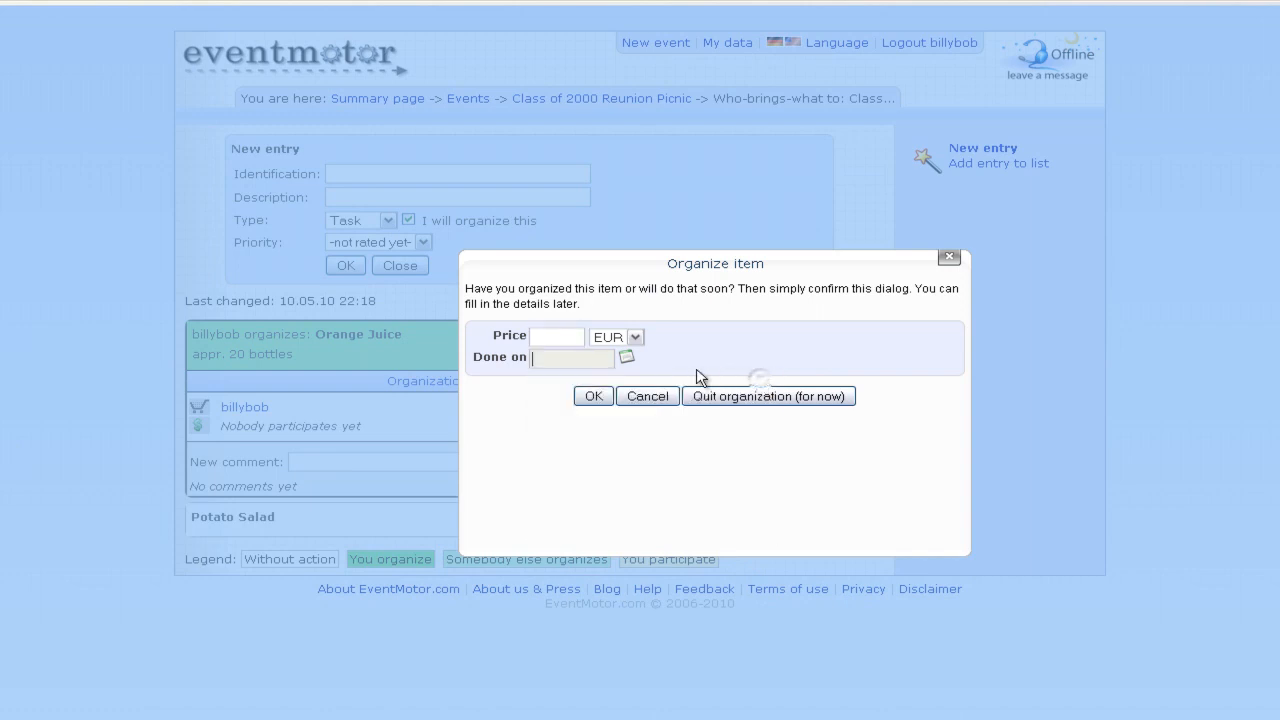
click(700, 395)
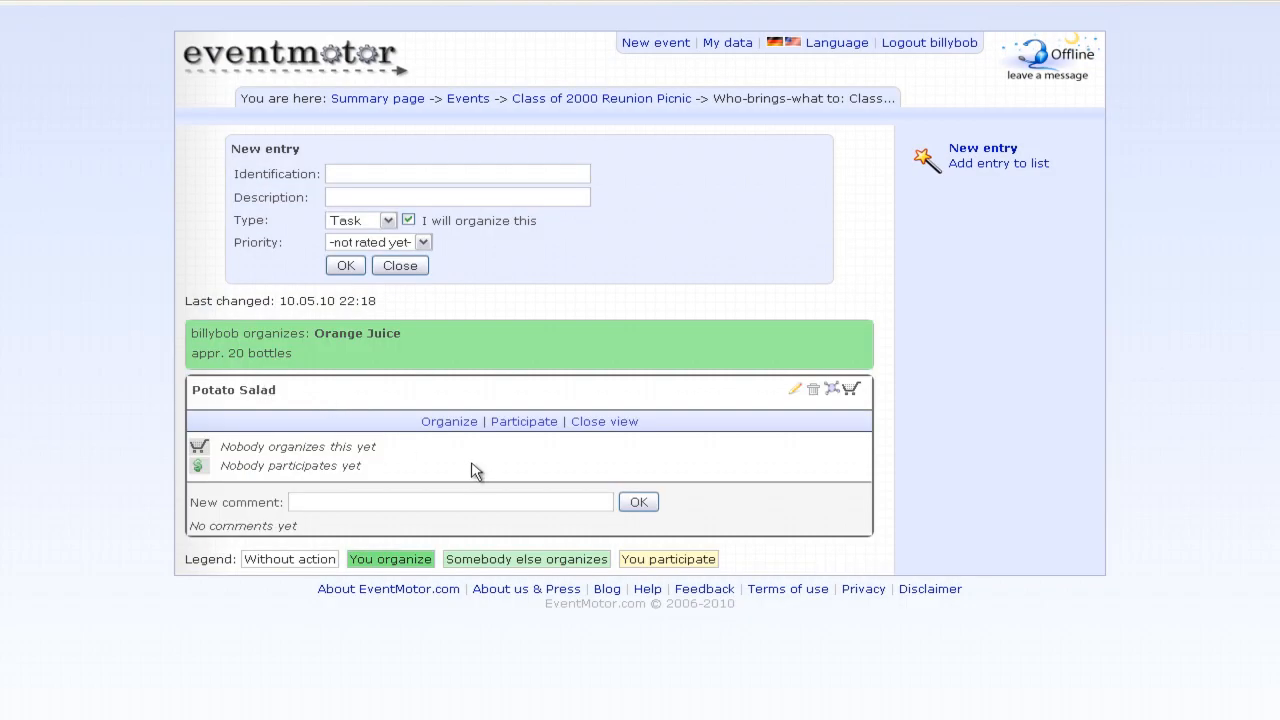
- Participate in Potato Salad with 'without limit' ticked
click(524, 421)
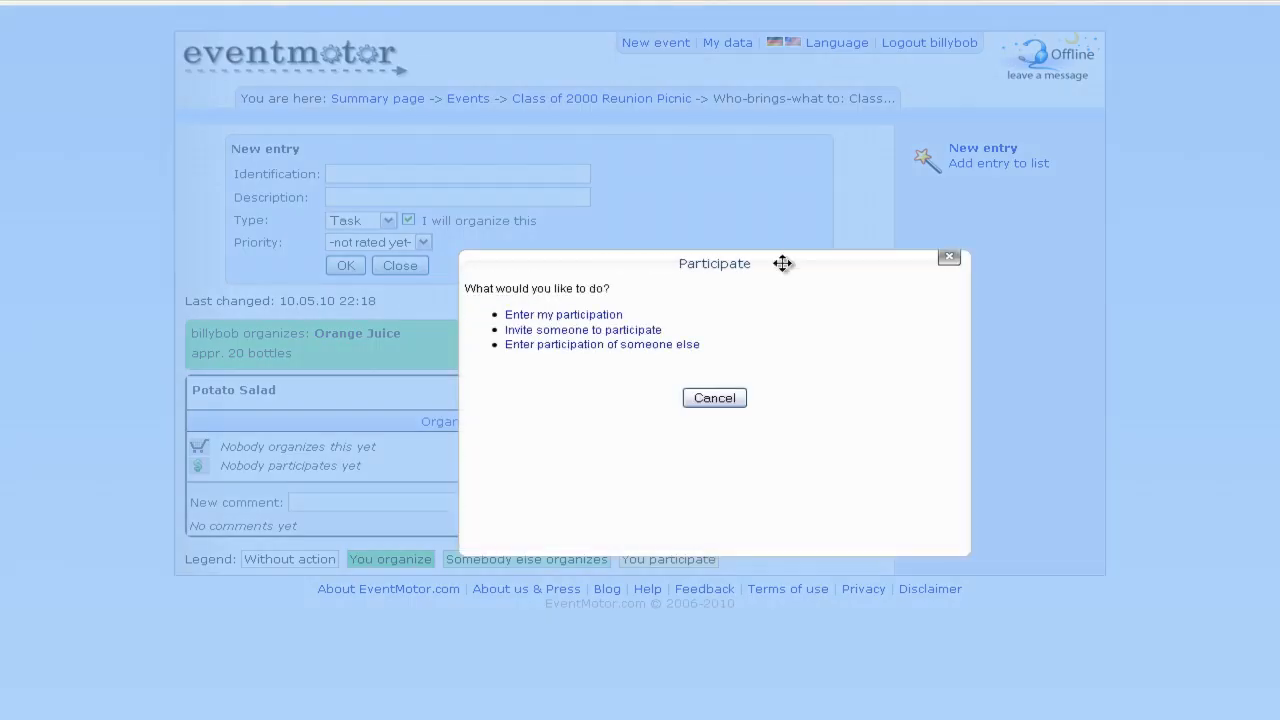
click(565, 315)
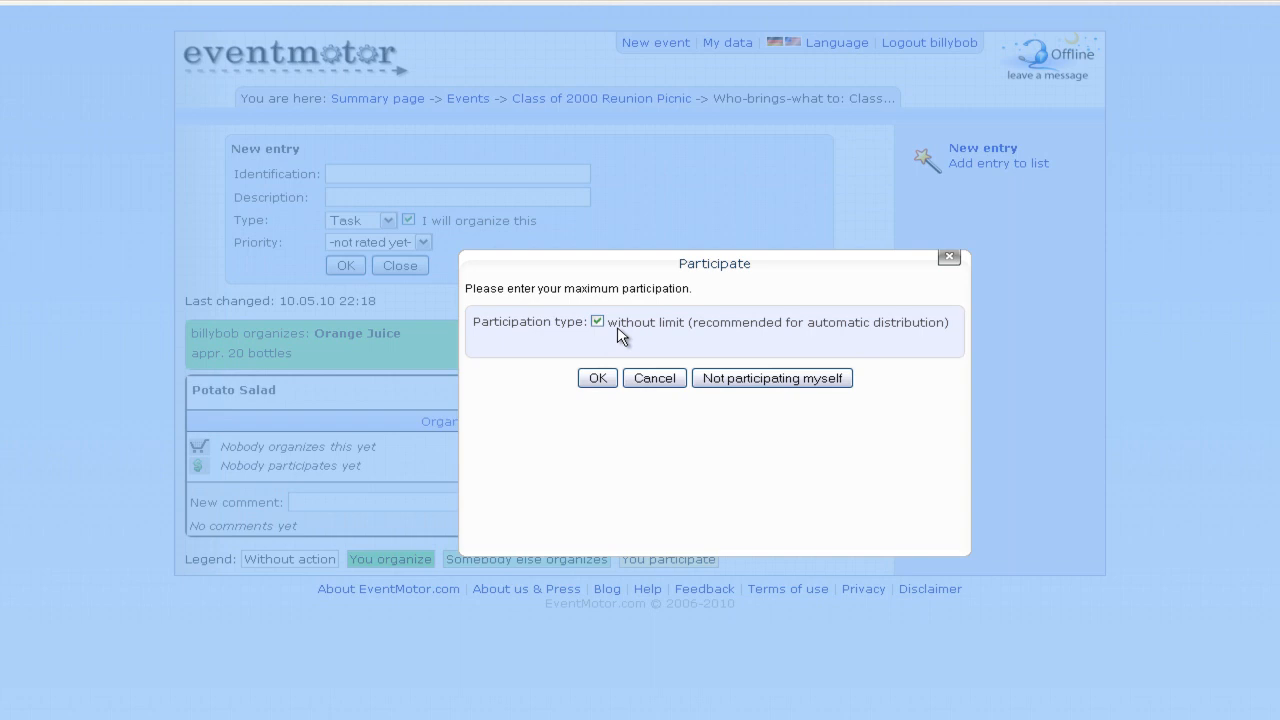
click(597, 321)
click(618, 341)
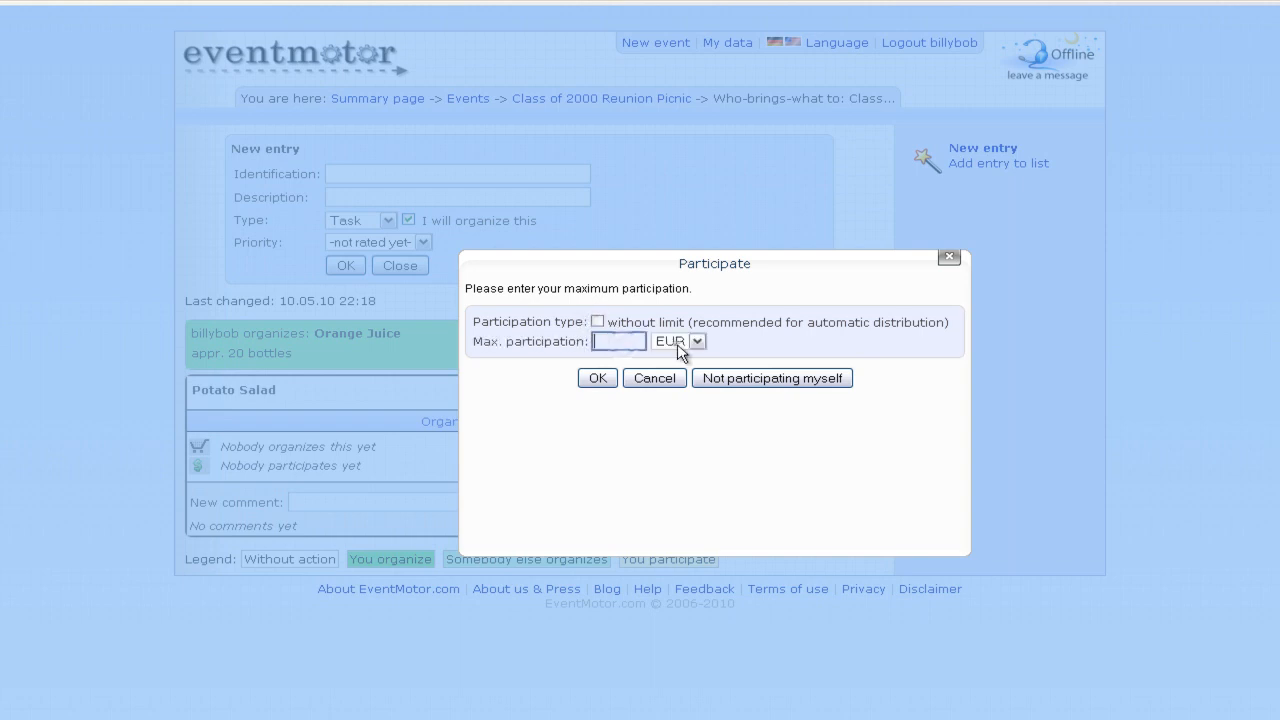
click(597, 321)
click(592, 380)
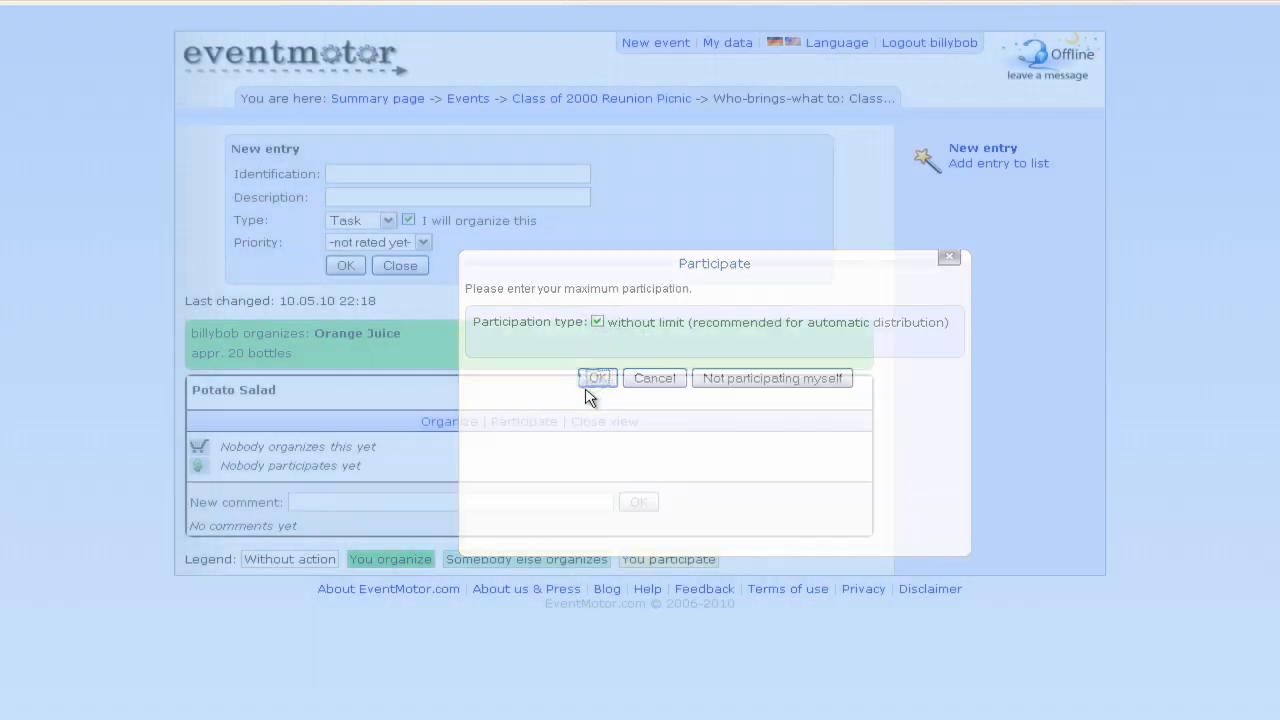
- Reopen Potato Salad's participation options, cancel them, and close the New entry form
click(490, 426)
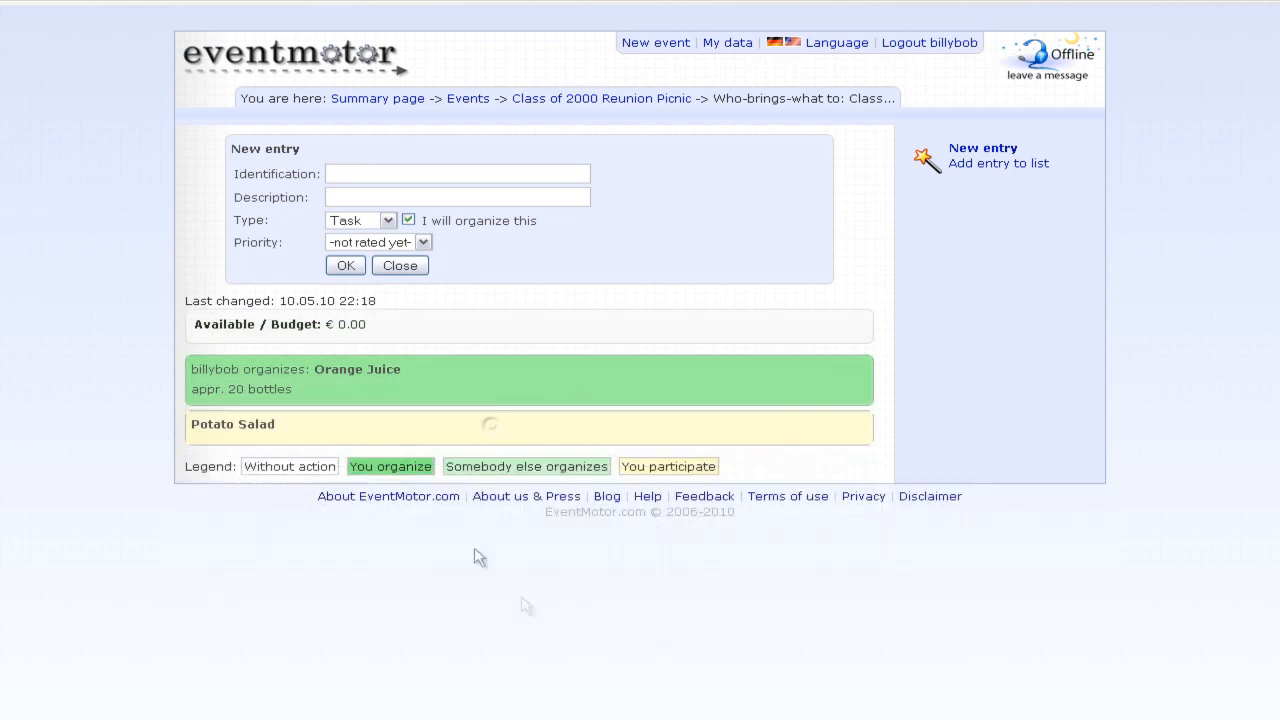
mouse_move(622, 440)
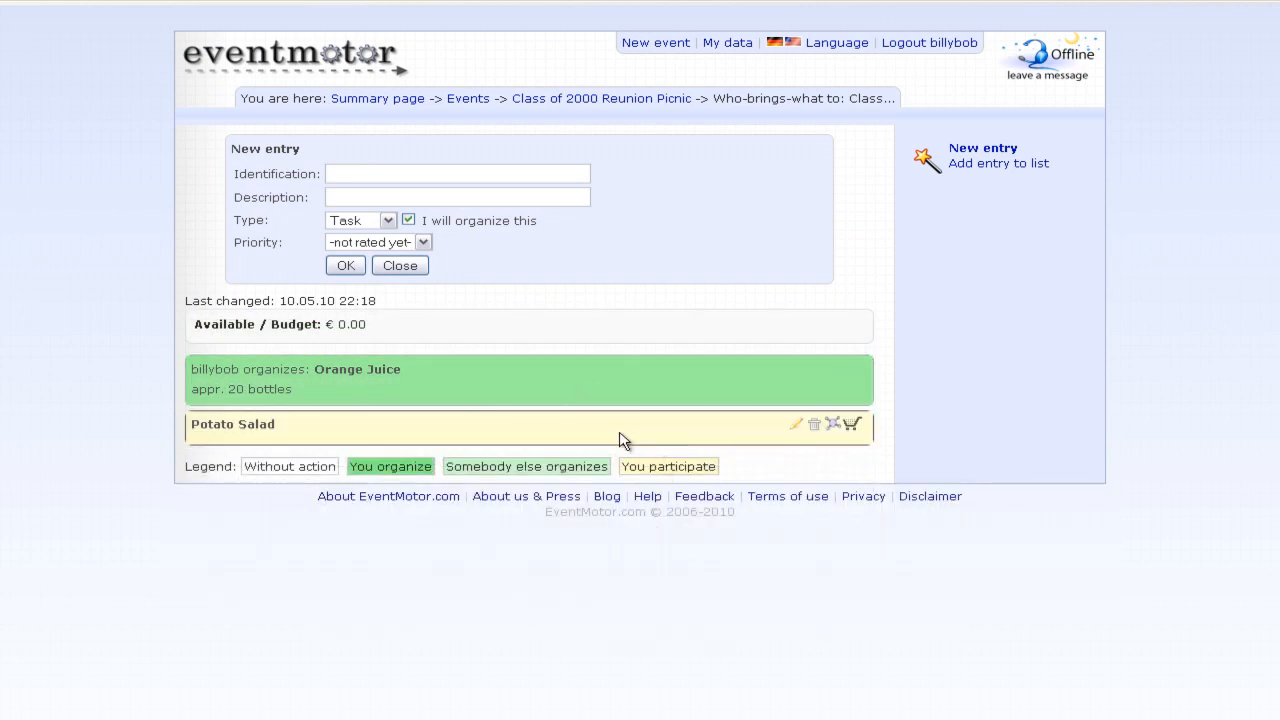
click(622, 440)
click(560, 457)
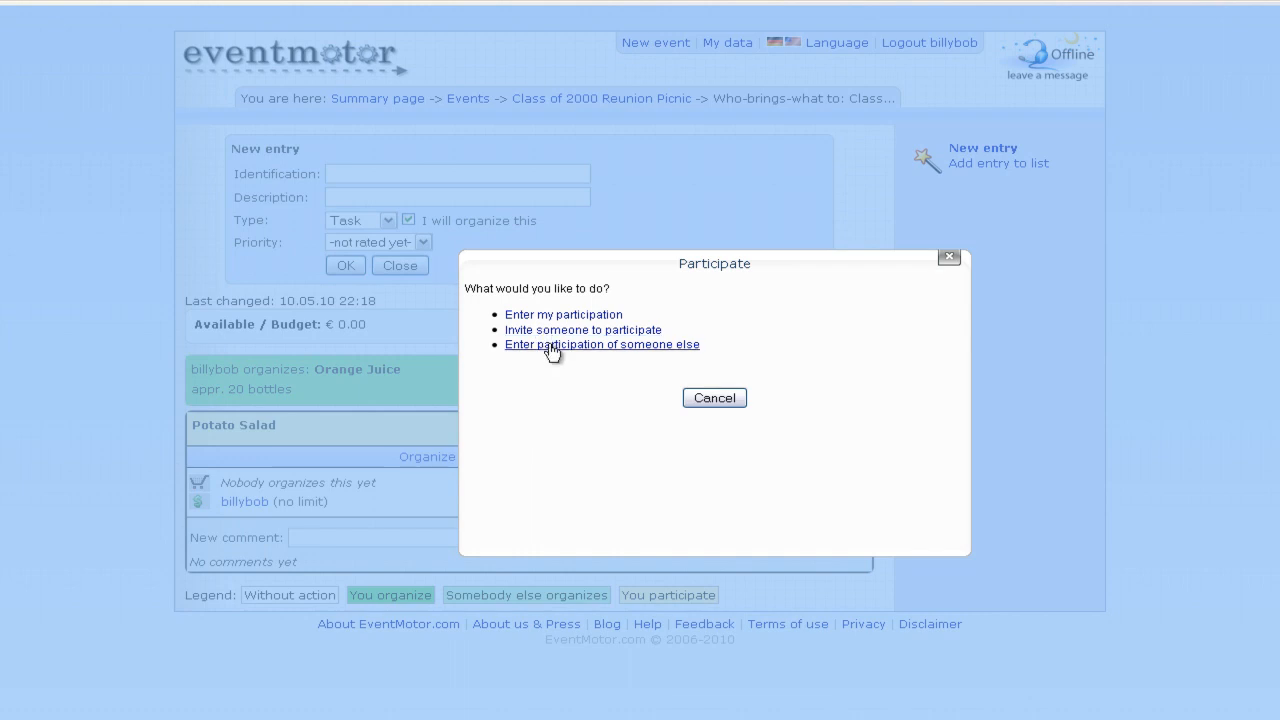
click(714, 398)
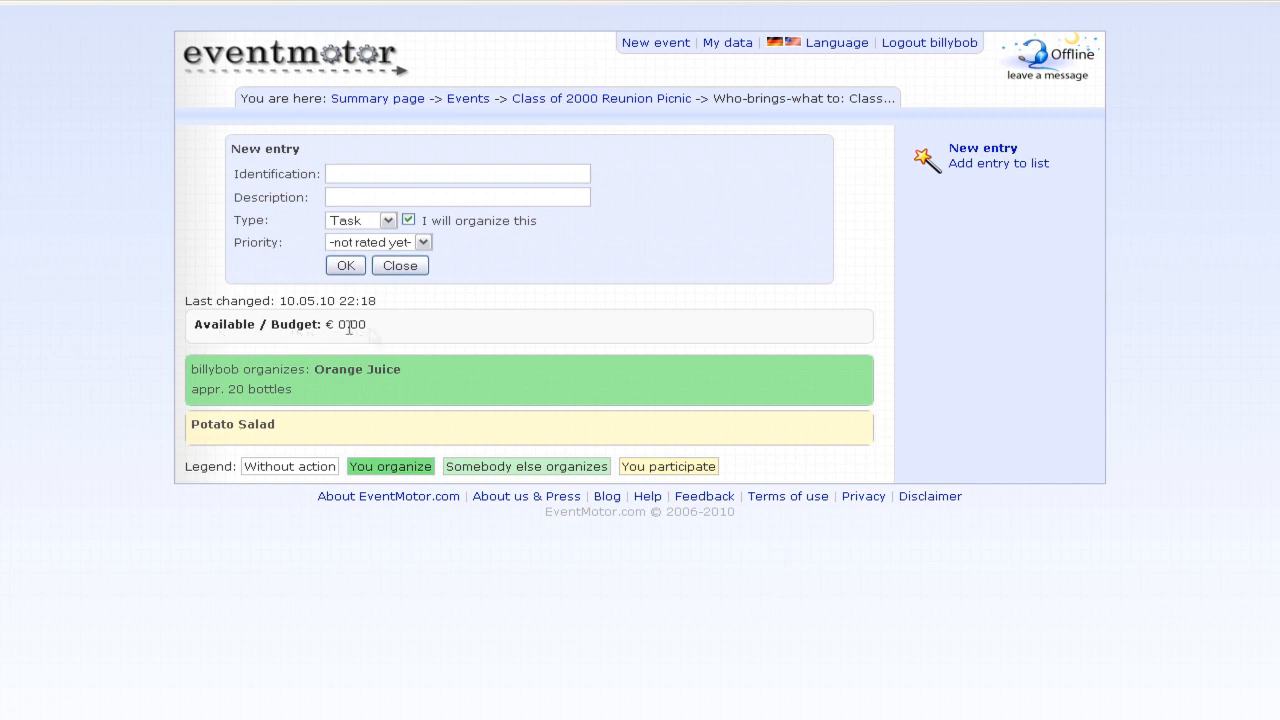
drag(389, 326, 197, 336)
click(181, 336)
click(398, 266)
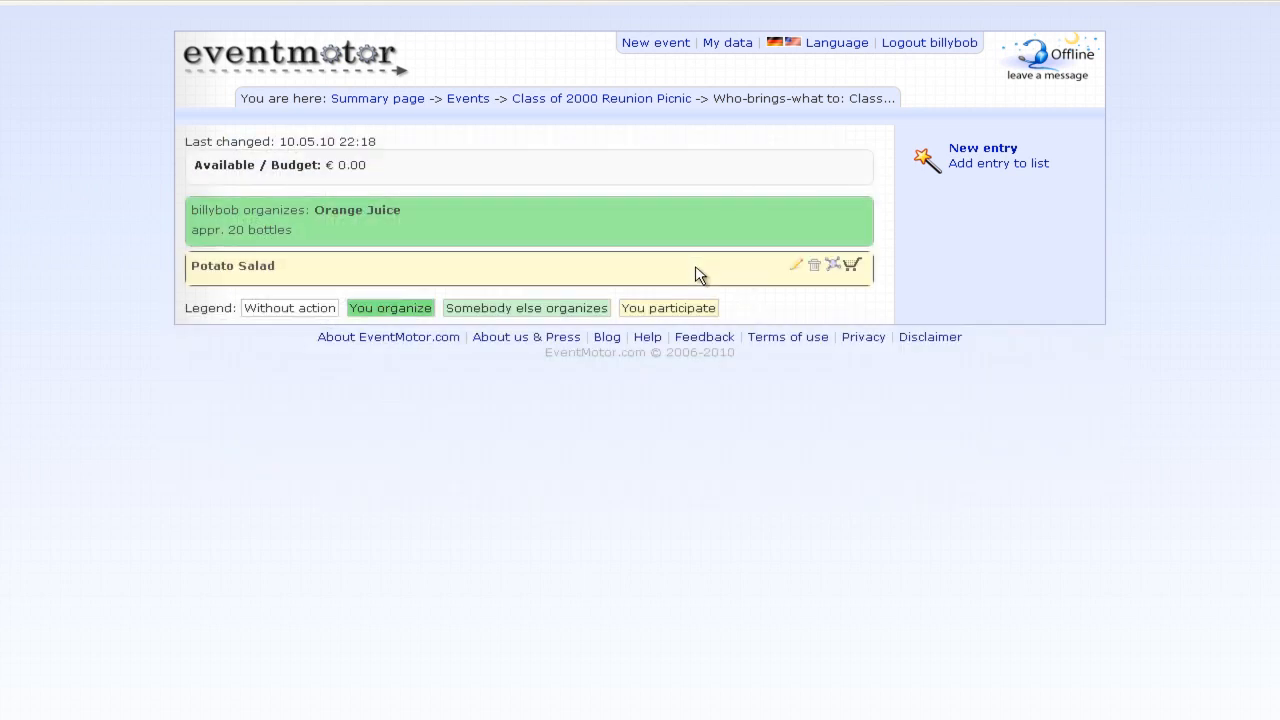
click(816, 213)
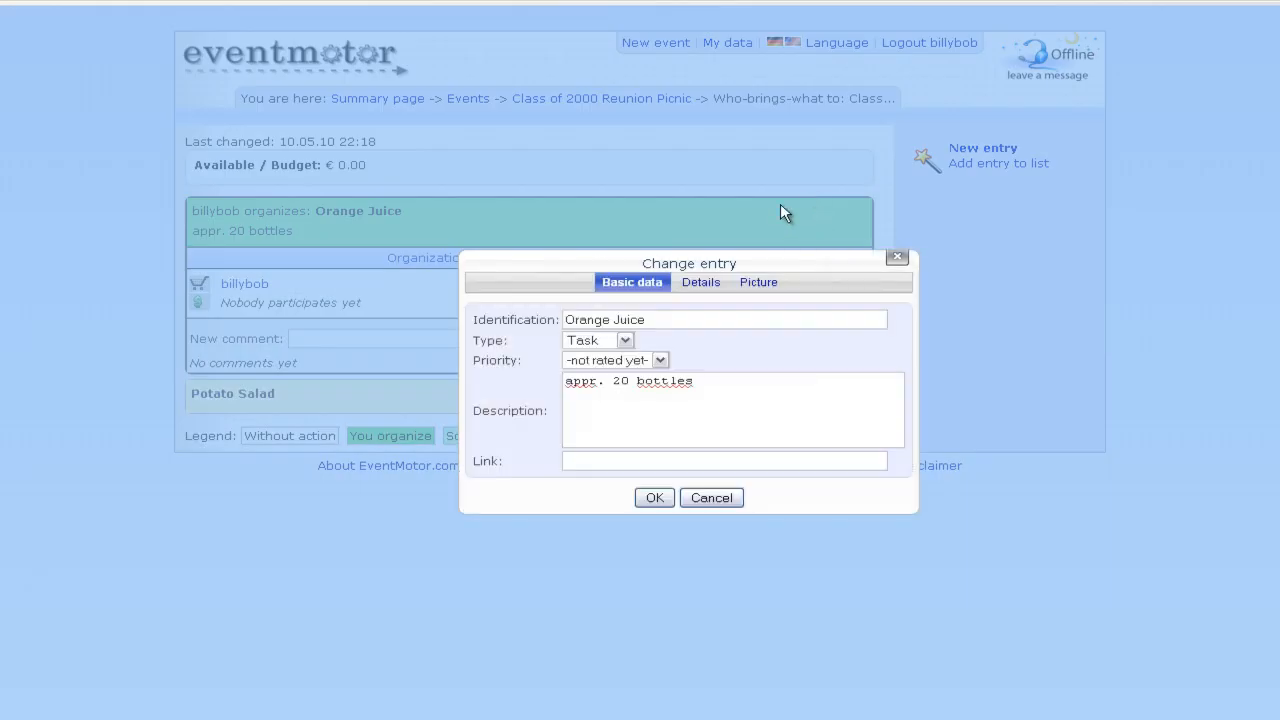
click(588, 465)
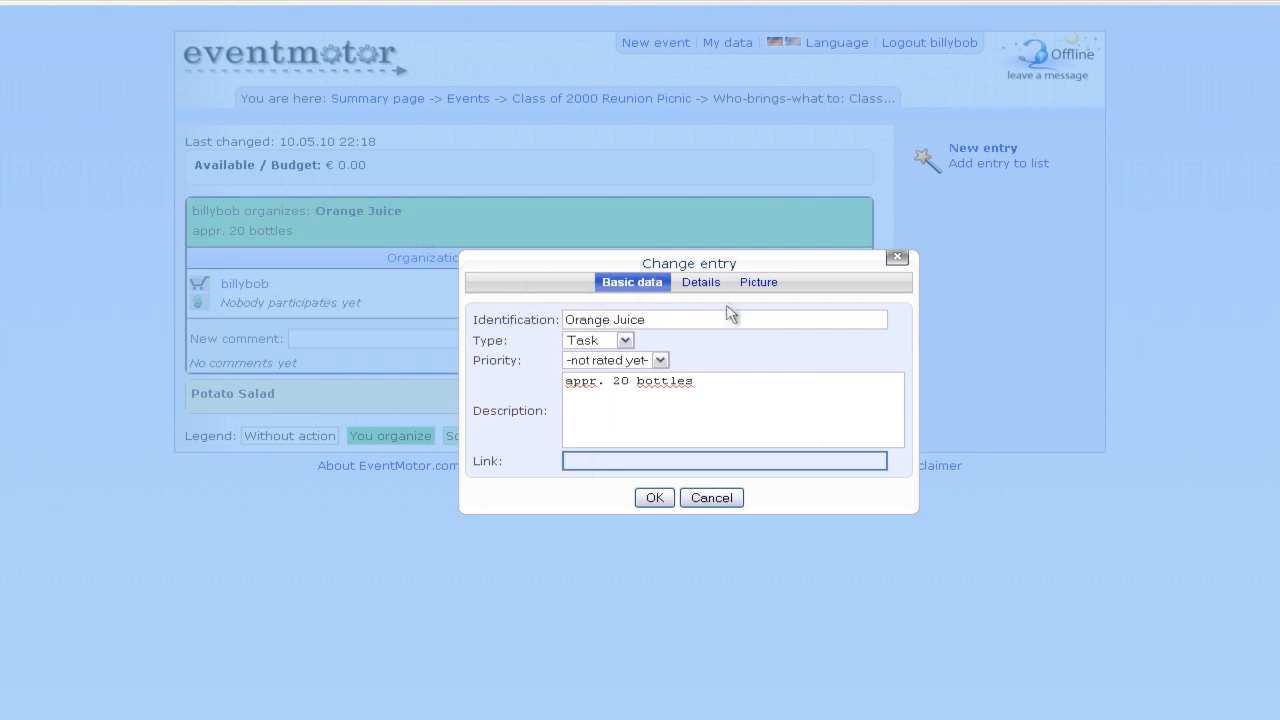
click(701, 284)
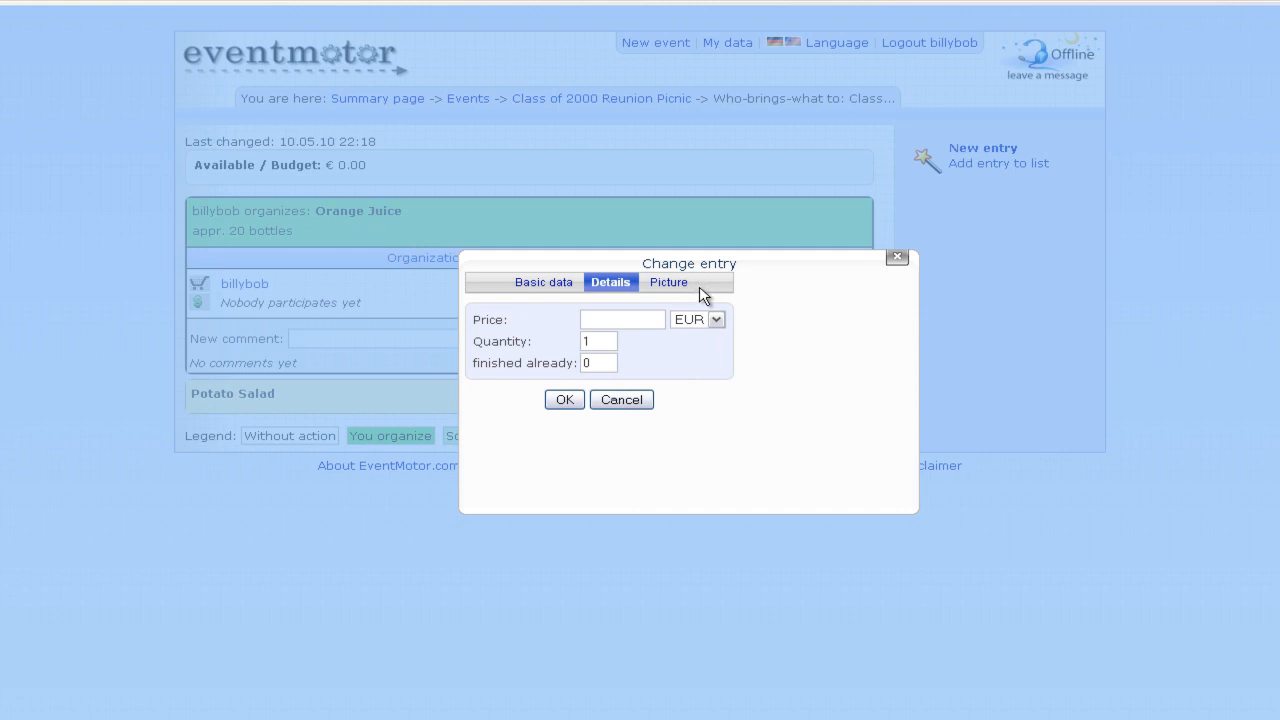
click(626, 318)
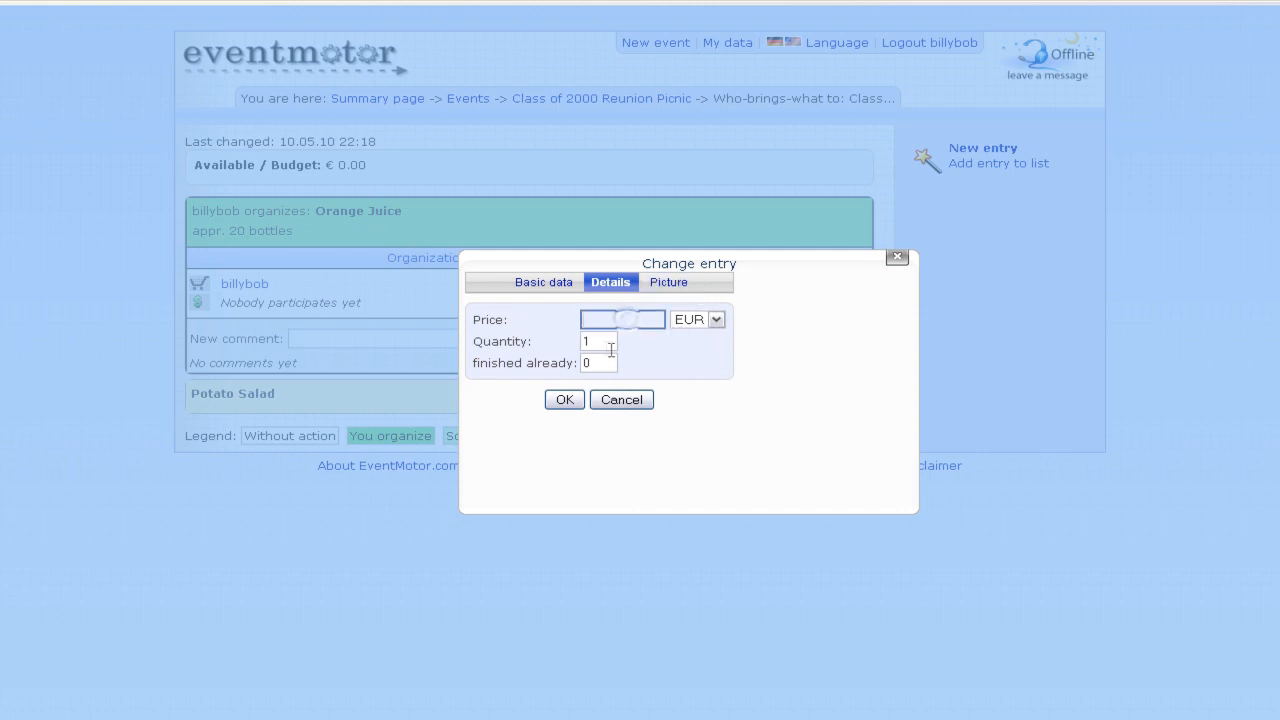
double_click(605, 345)
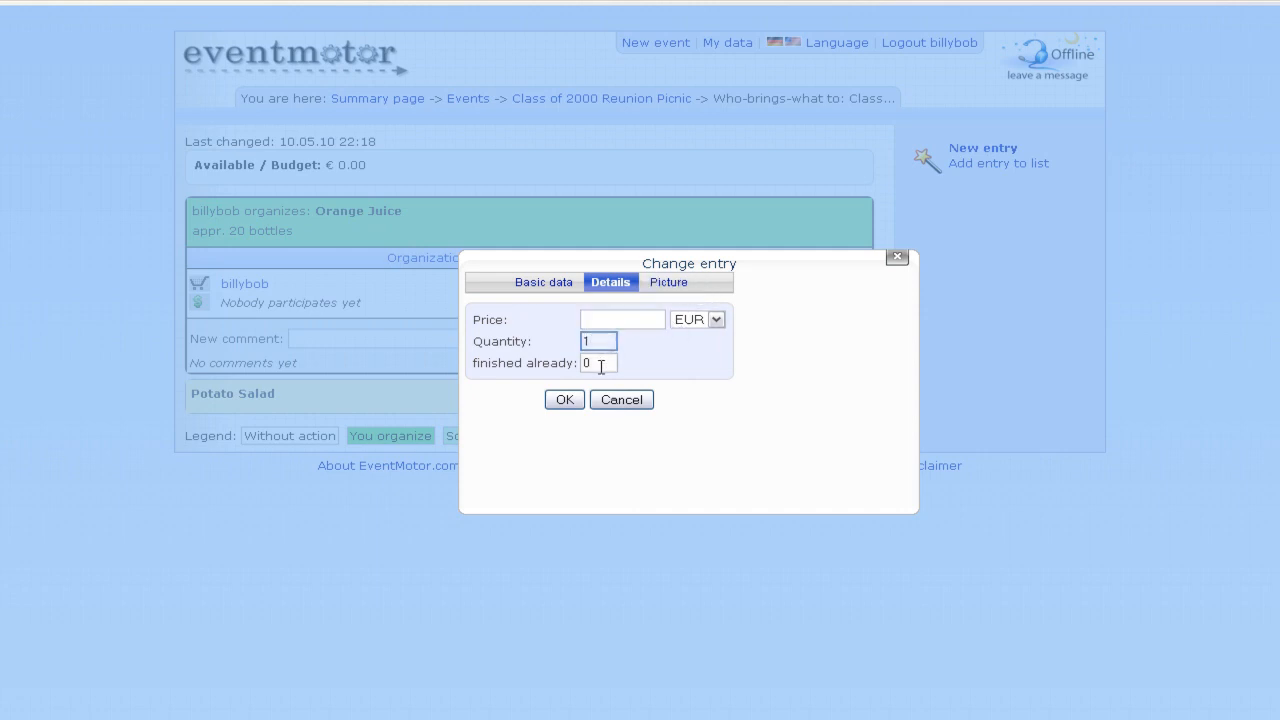
click(601, 364)
click(612, 320)
click(666, 293)
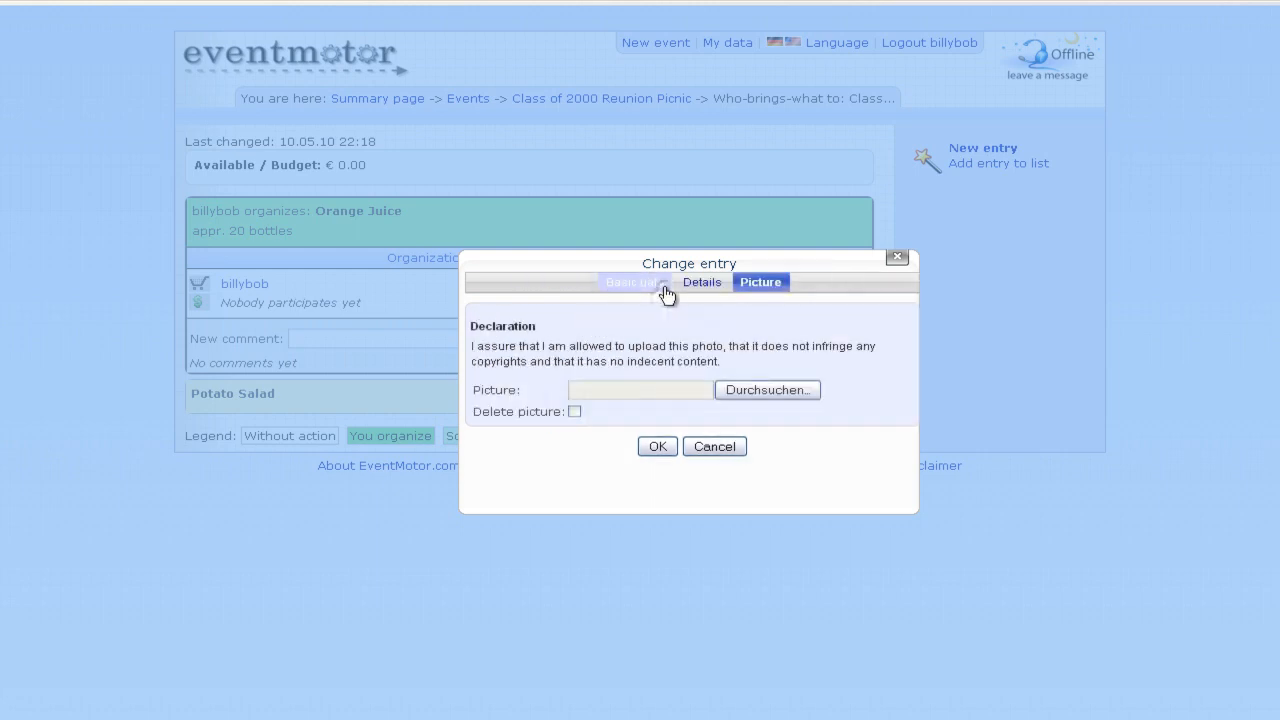
click(734, 450)
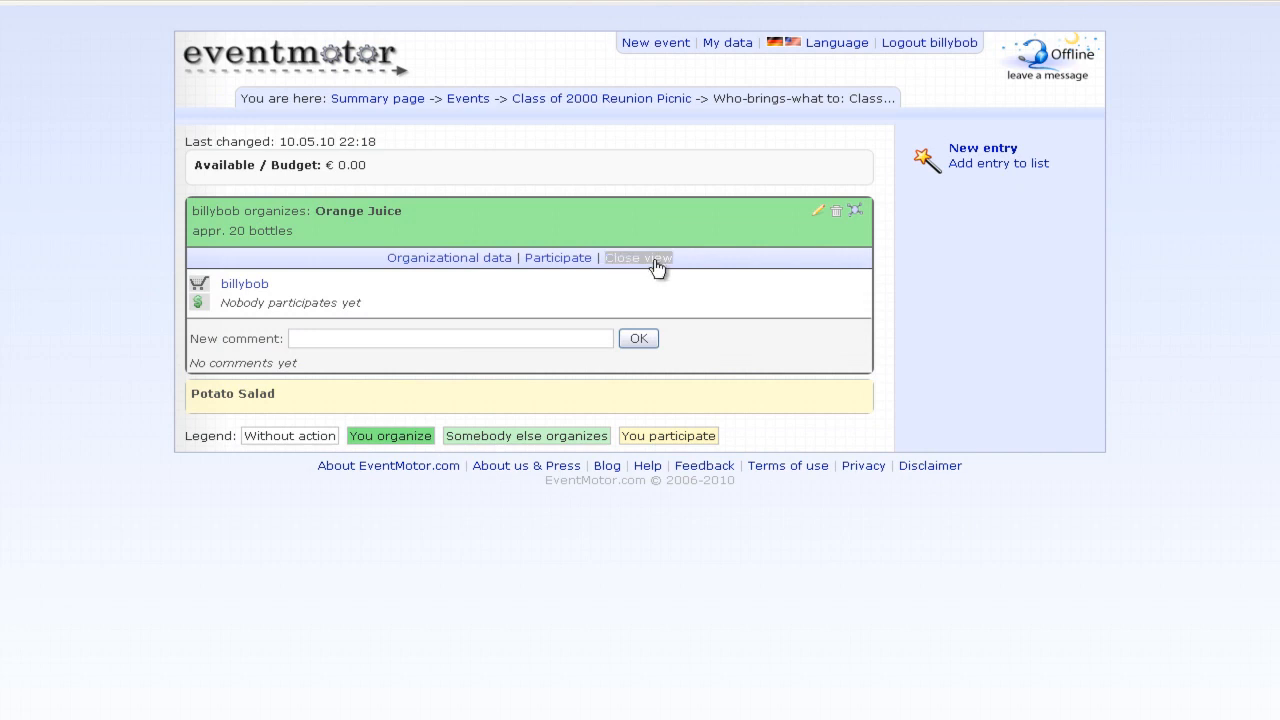
click(652, 260)
- Post 'please only 100% natural!' as a new comment on Orange Juice, then go to Summary page
click(498, 215)
click(437, 341)
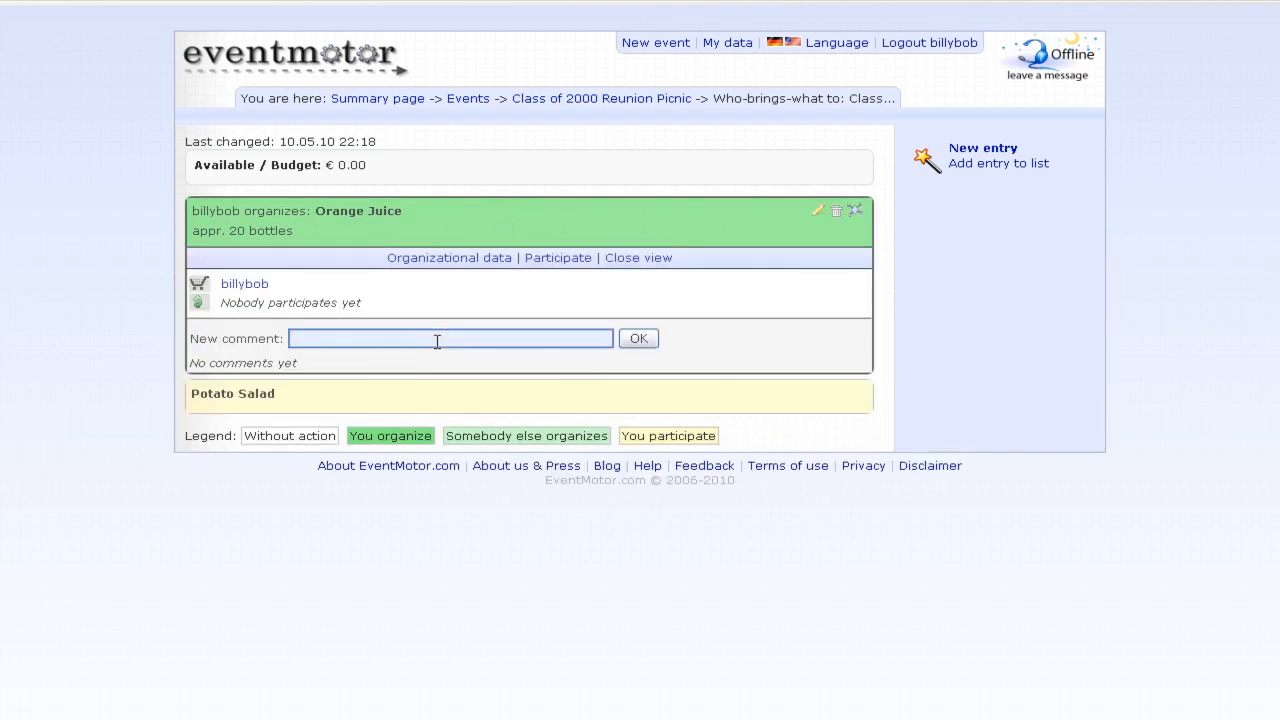
text(please only 100% natural!)
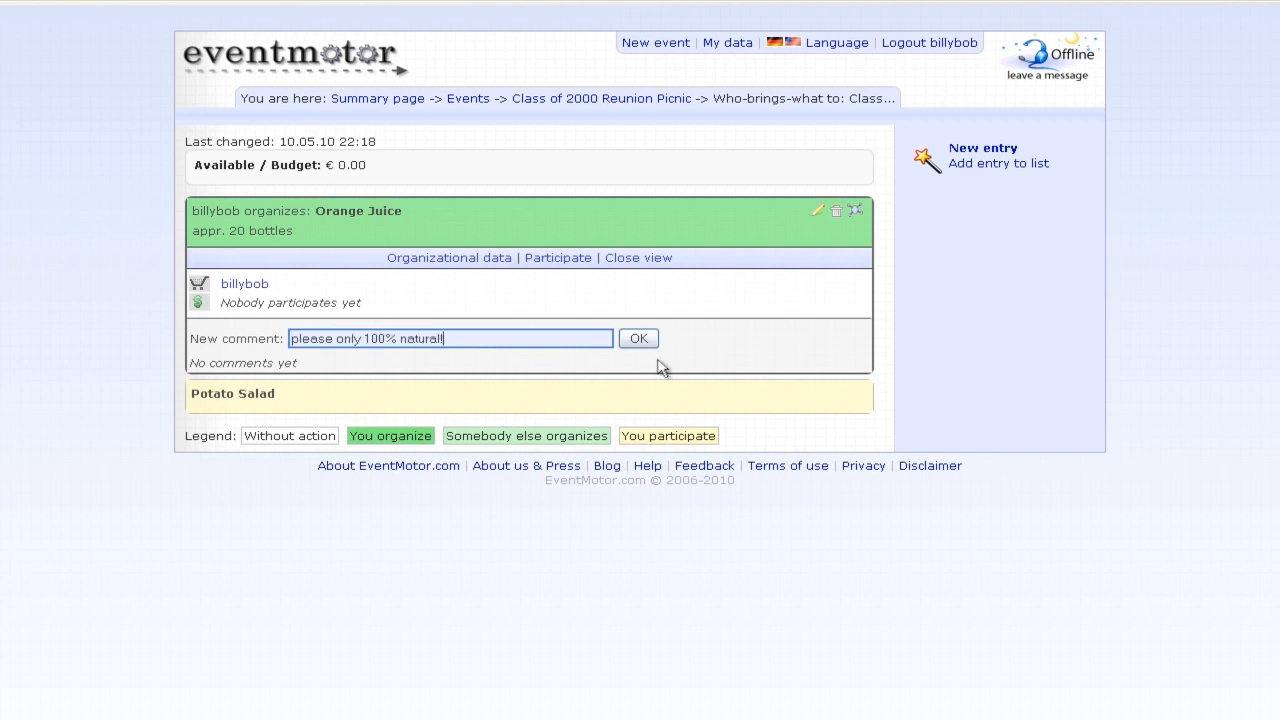
click(638, 338)
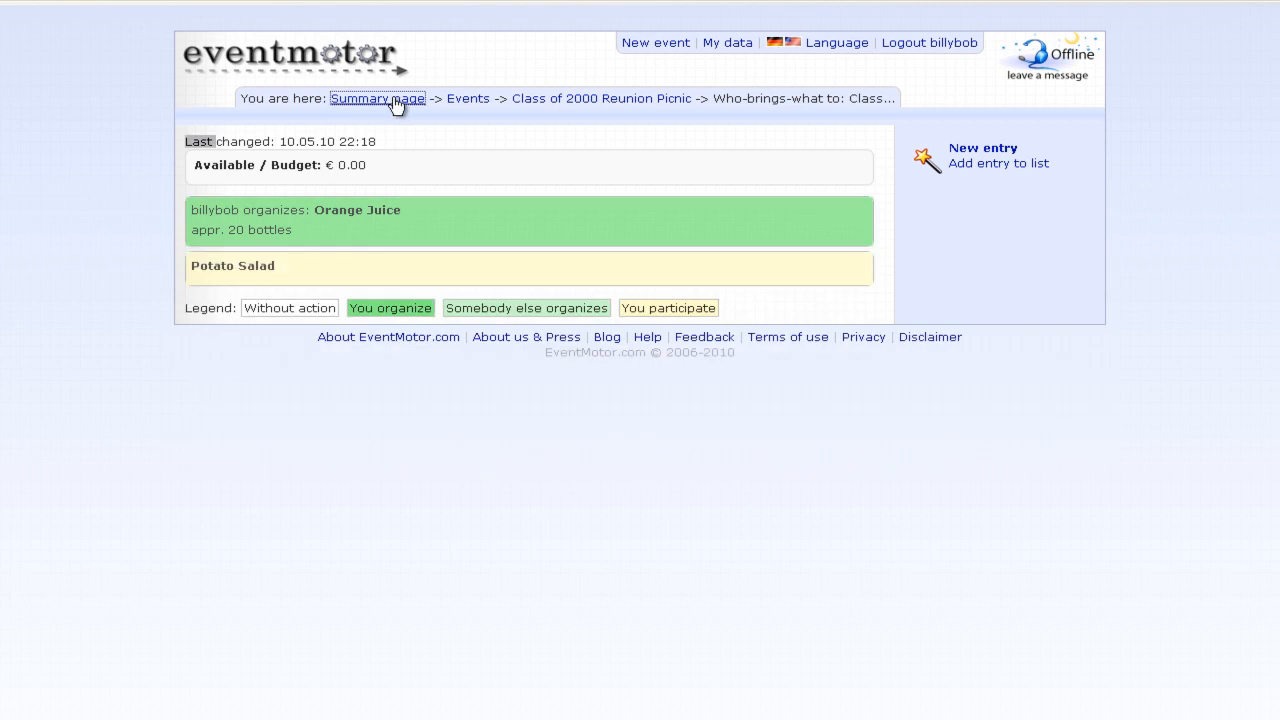
click(392, 99)
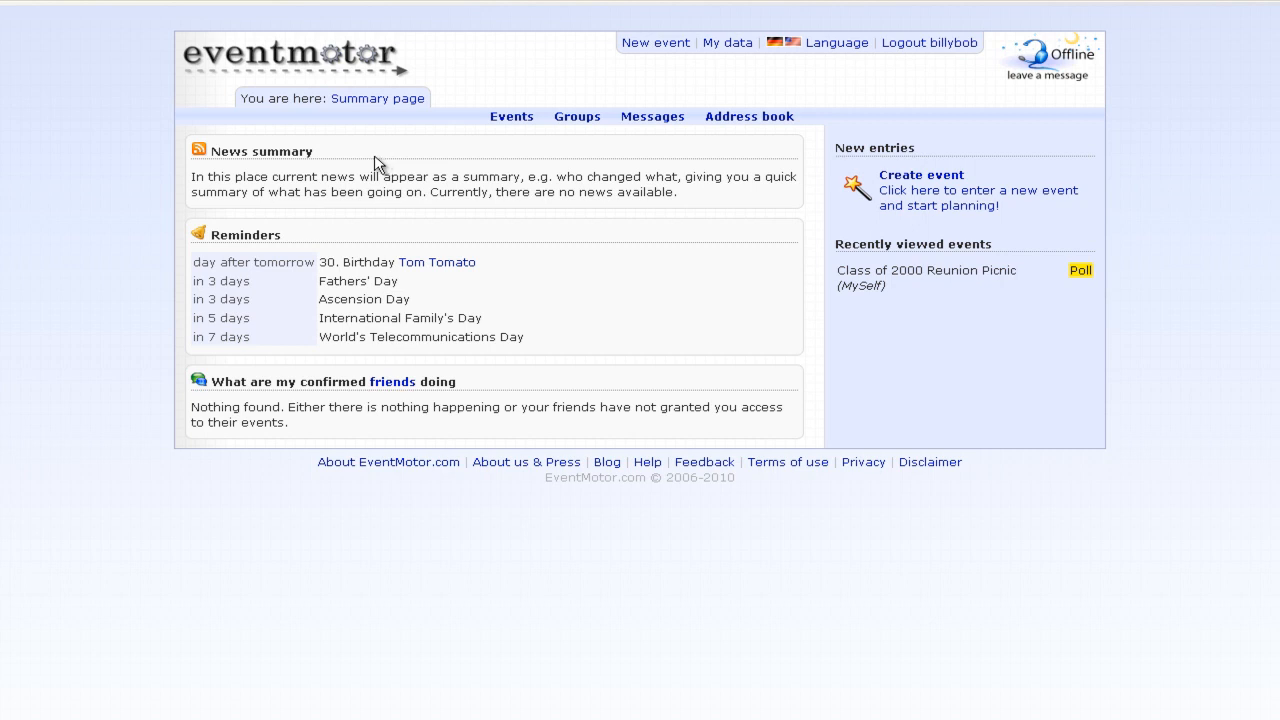
- Log out and look at the OpenID login and password-recovery options before returning to the start page
click(951, 49)
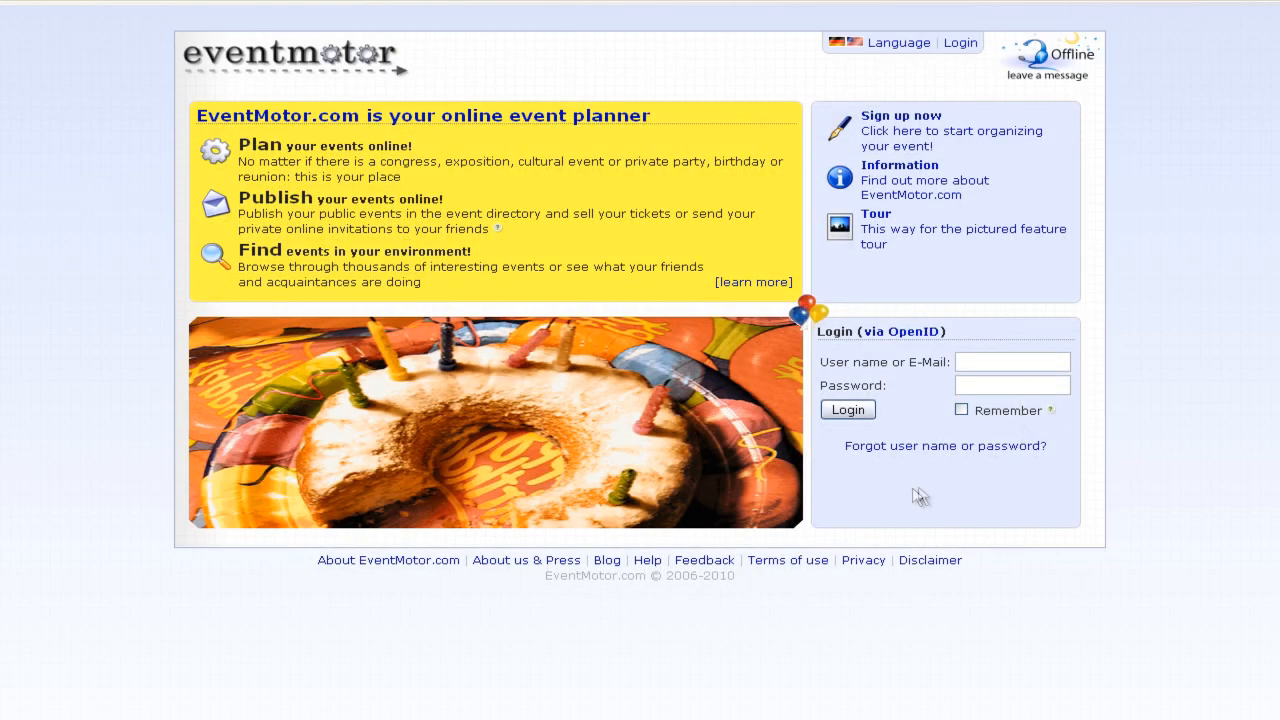
click(913, 333)
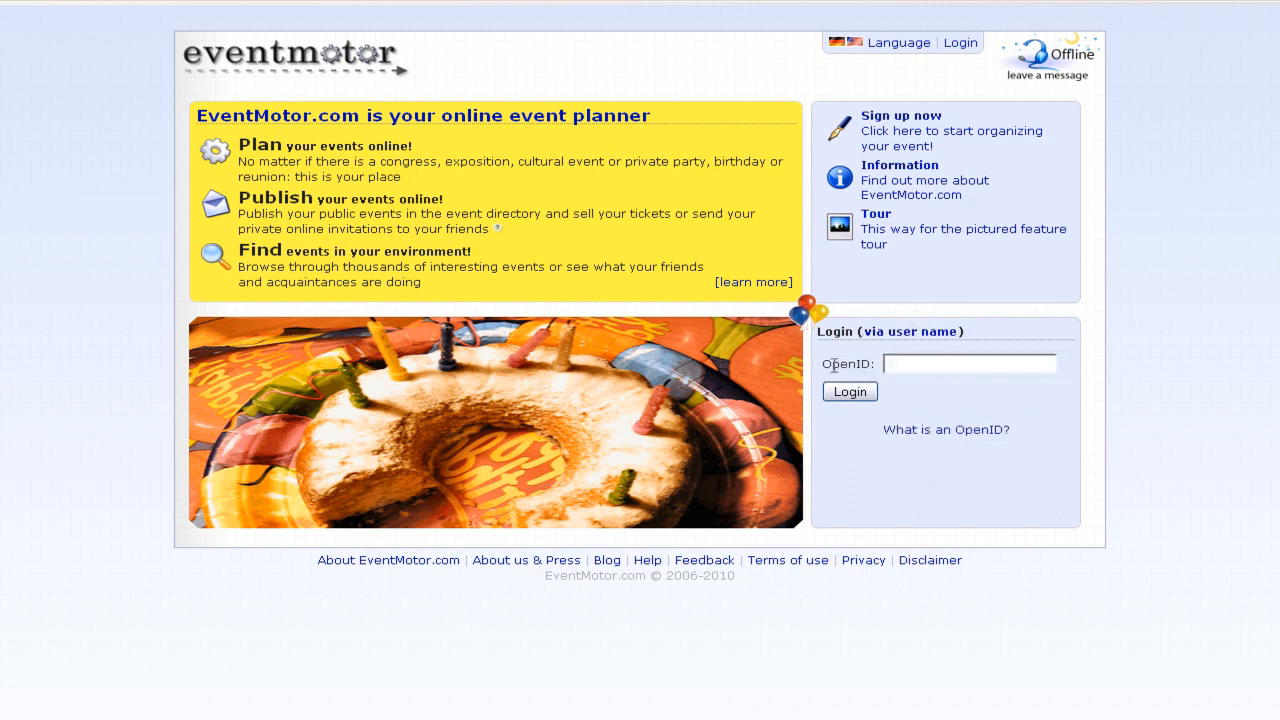
click(958, 363)
click(926, 333)
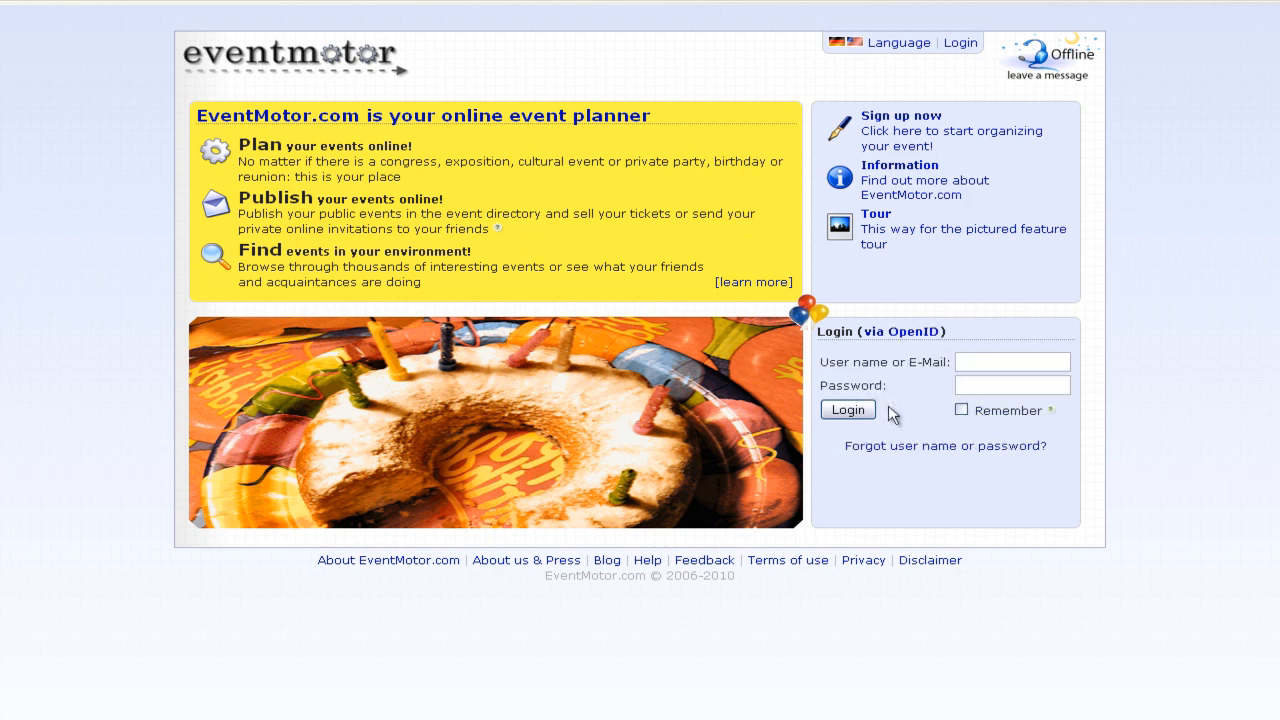
click(990, 453)
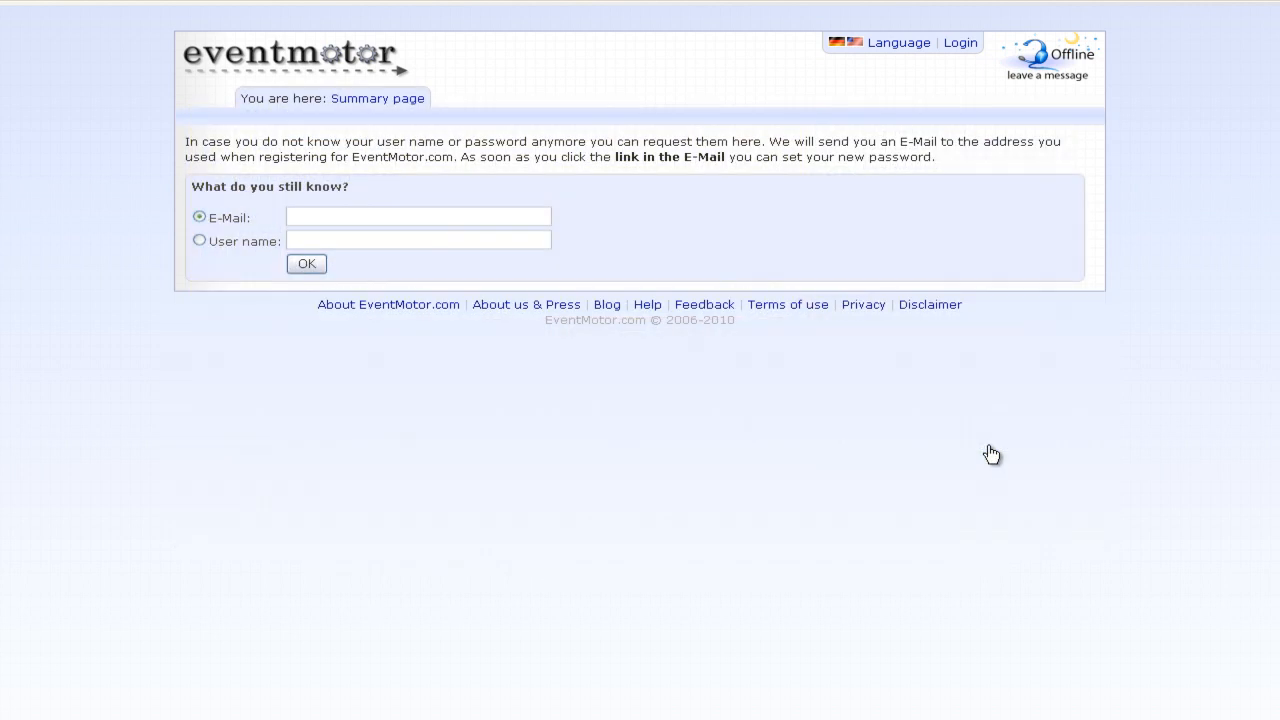
click(347, 219)
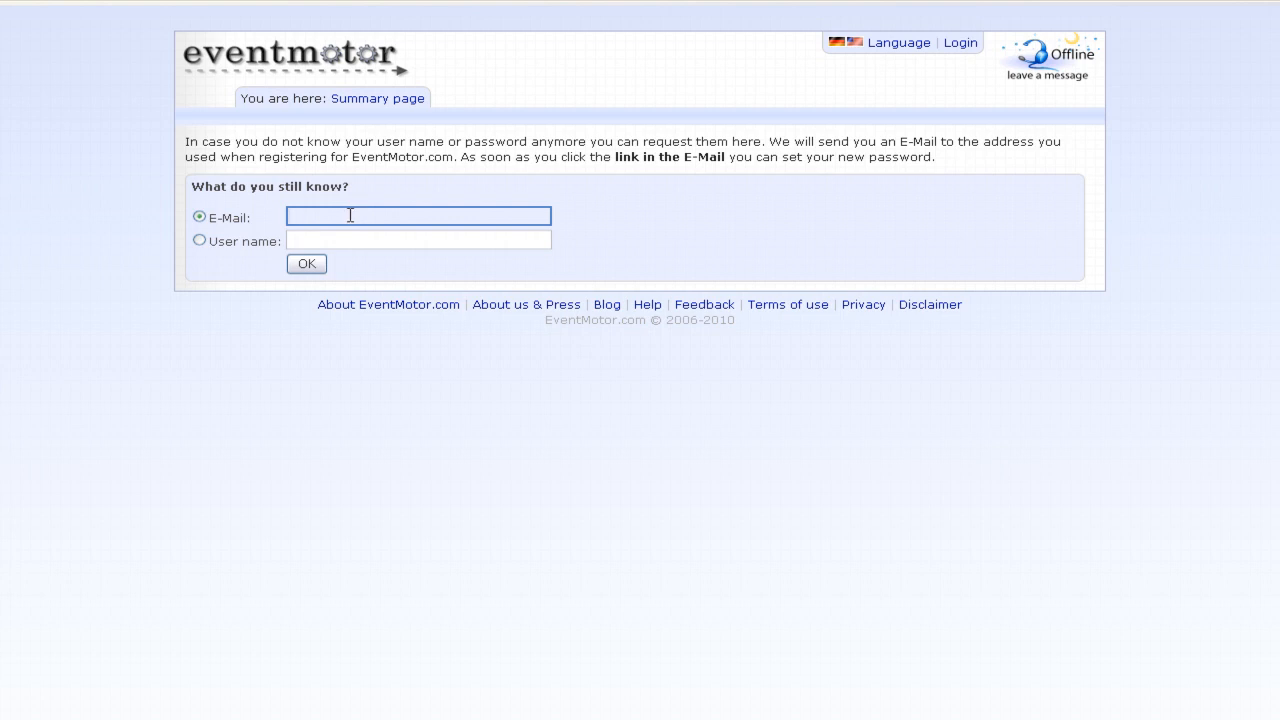
click(199, 240)
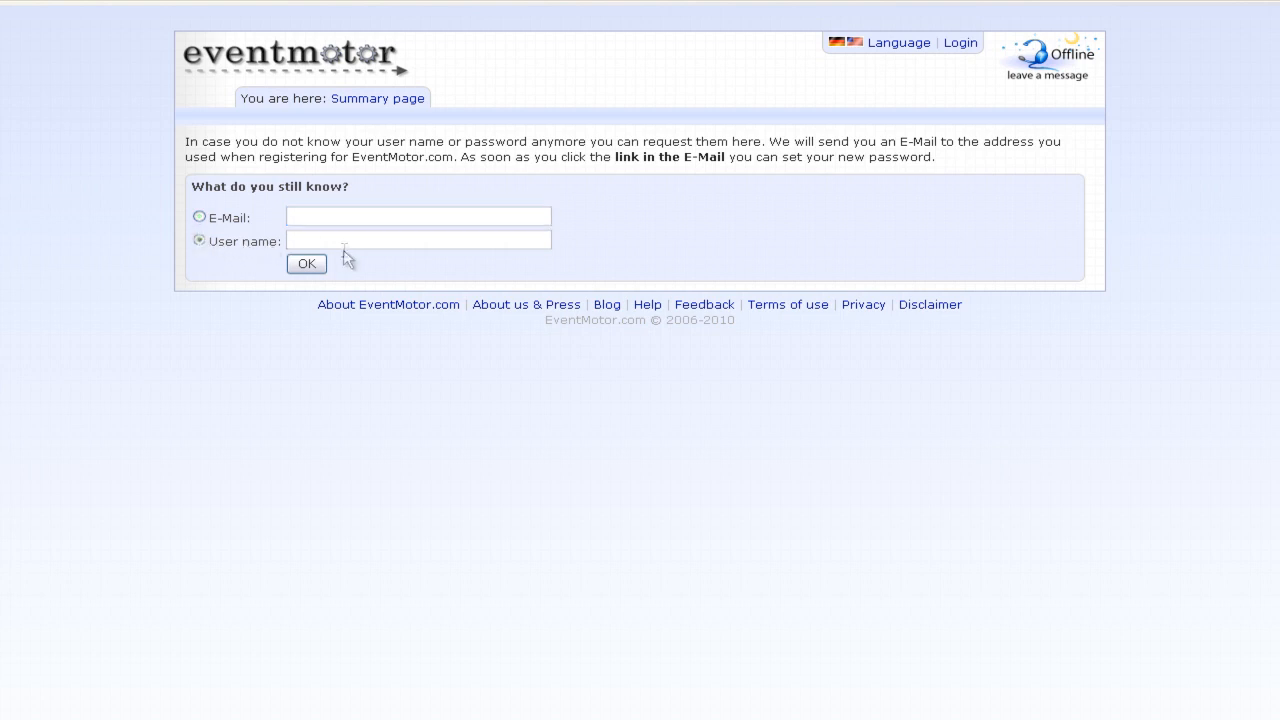
click(199, 216)
click(392, 99)
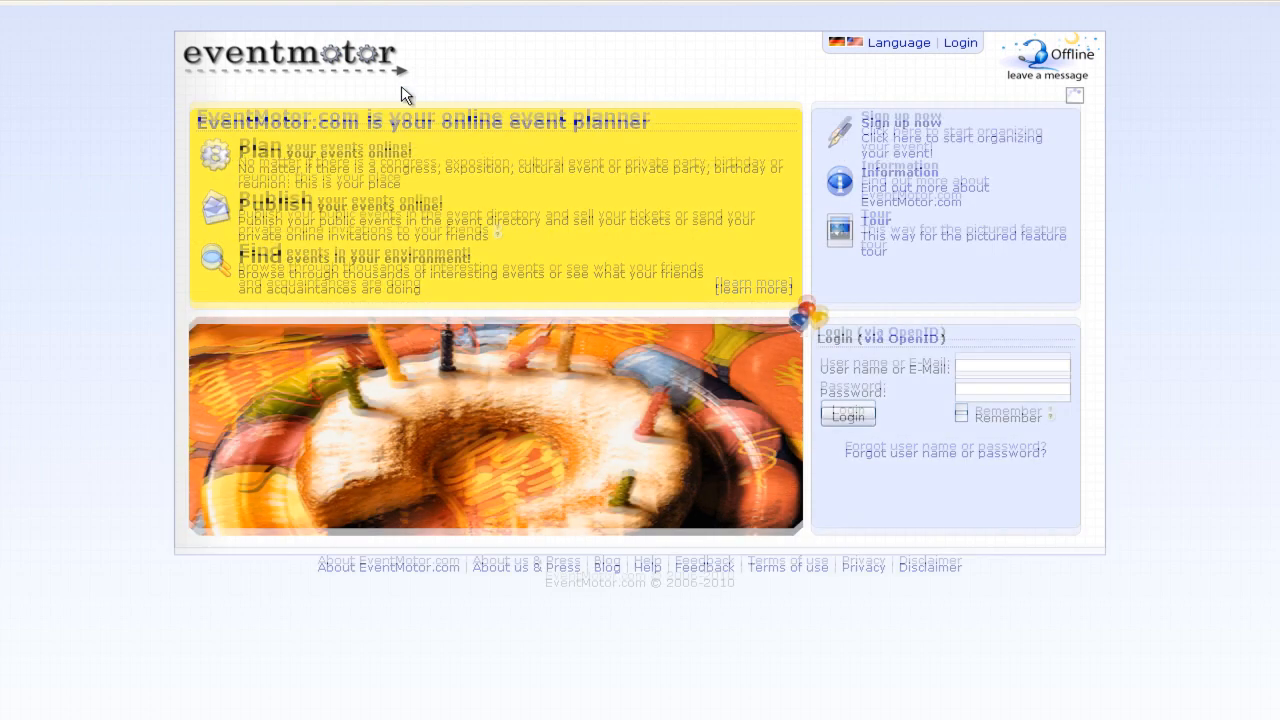
- Log in with the organiser's user name and password
click(1010, 356)
text(my)
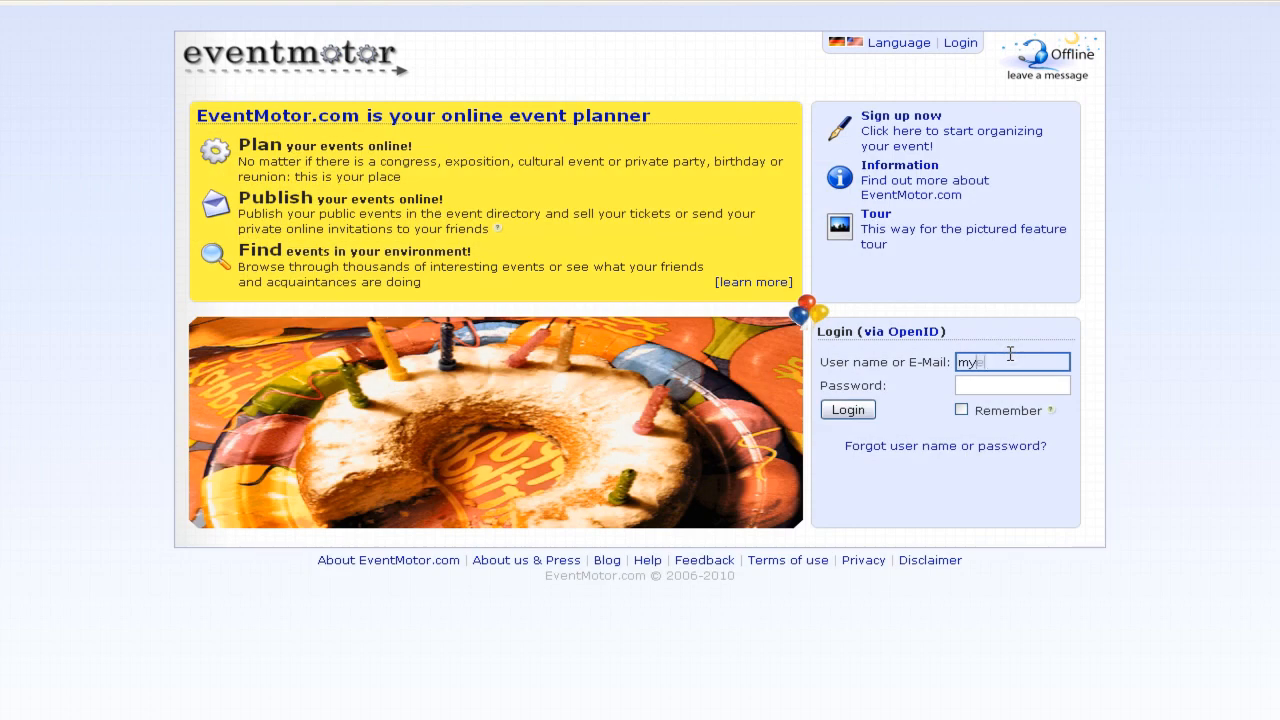
text(elflf)
key(Tab)
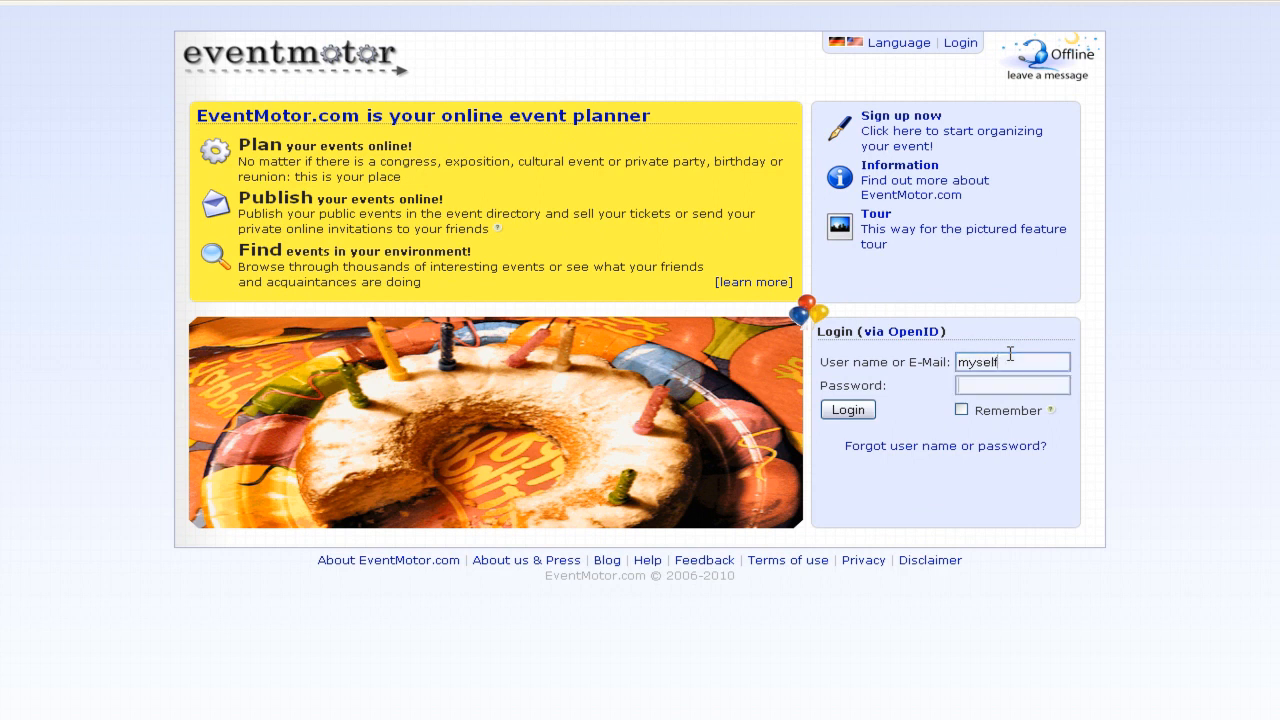
text(••••)
key(Return)
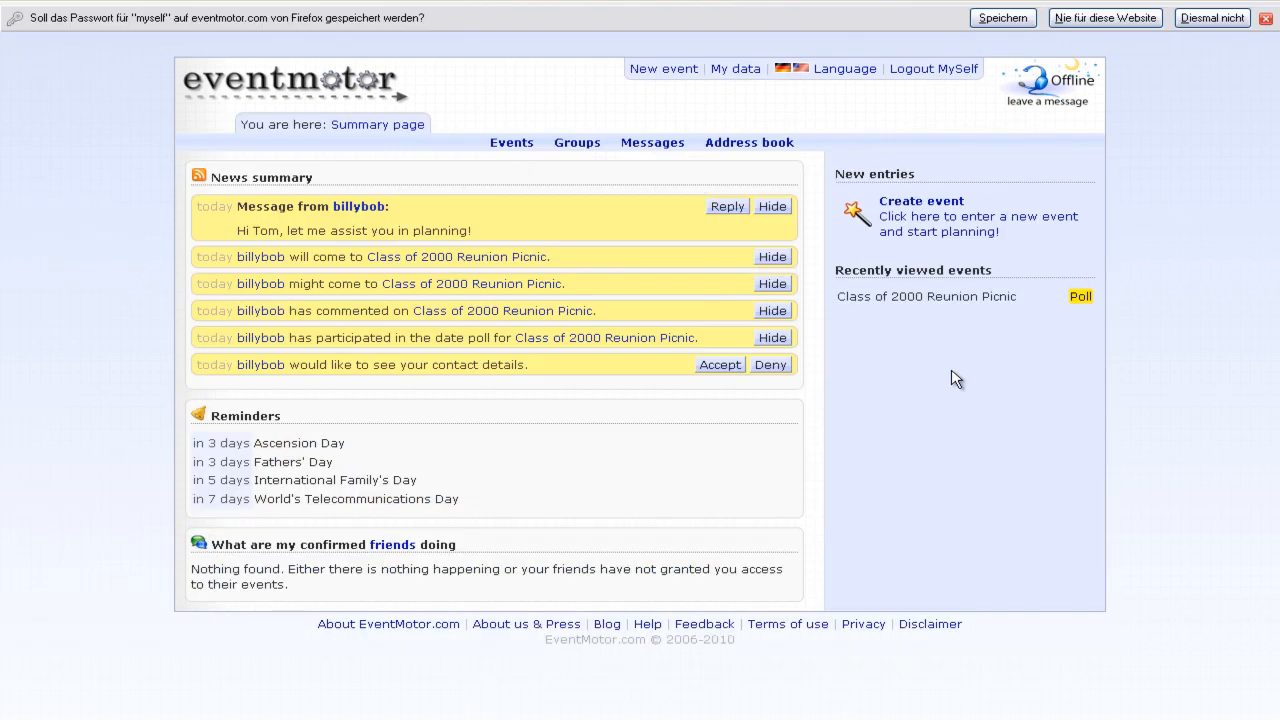
- Dismiss the save-password bar, hide a news item, and open the reunion picnic's edit pages
click(1265, 18)
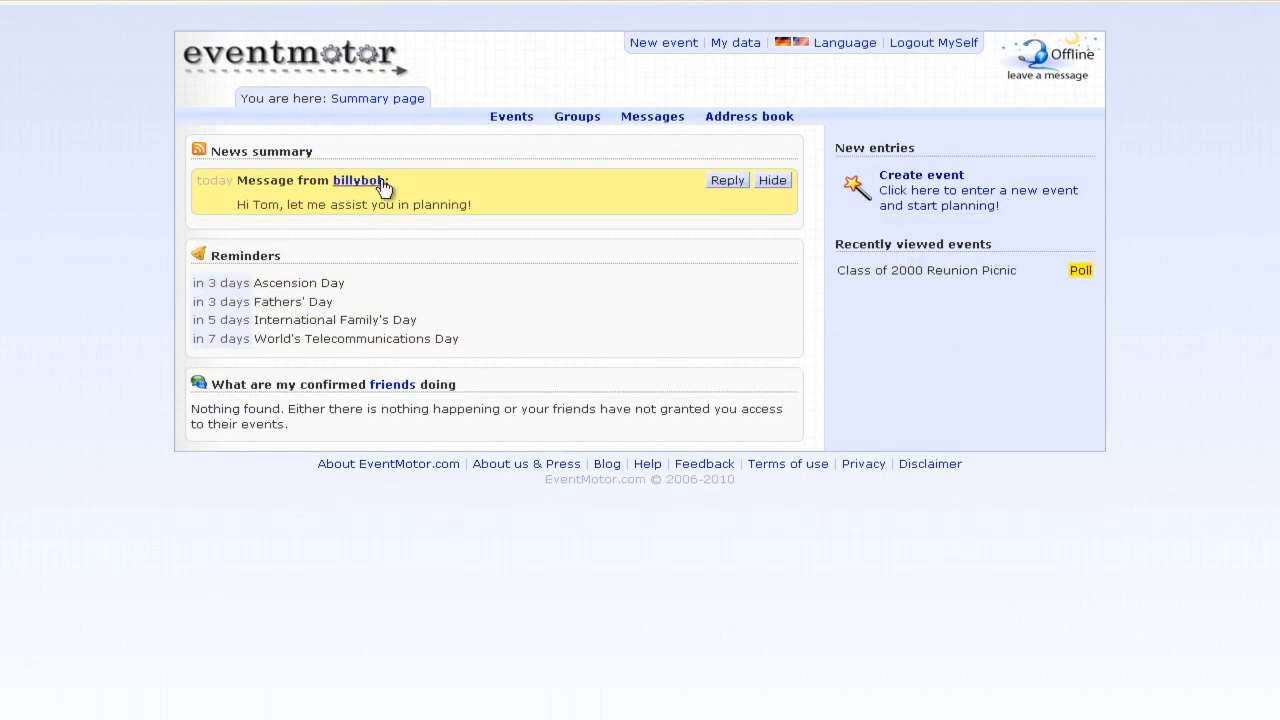
click(772, 182)
click(889, 272)
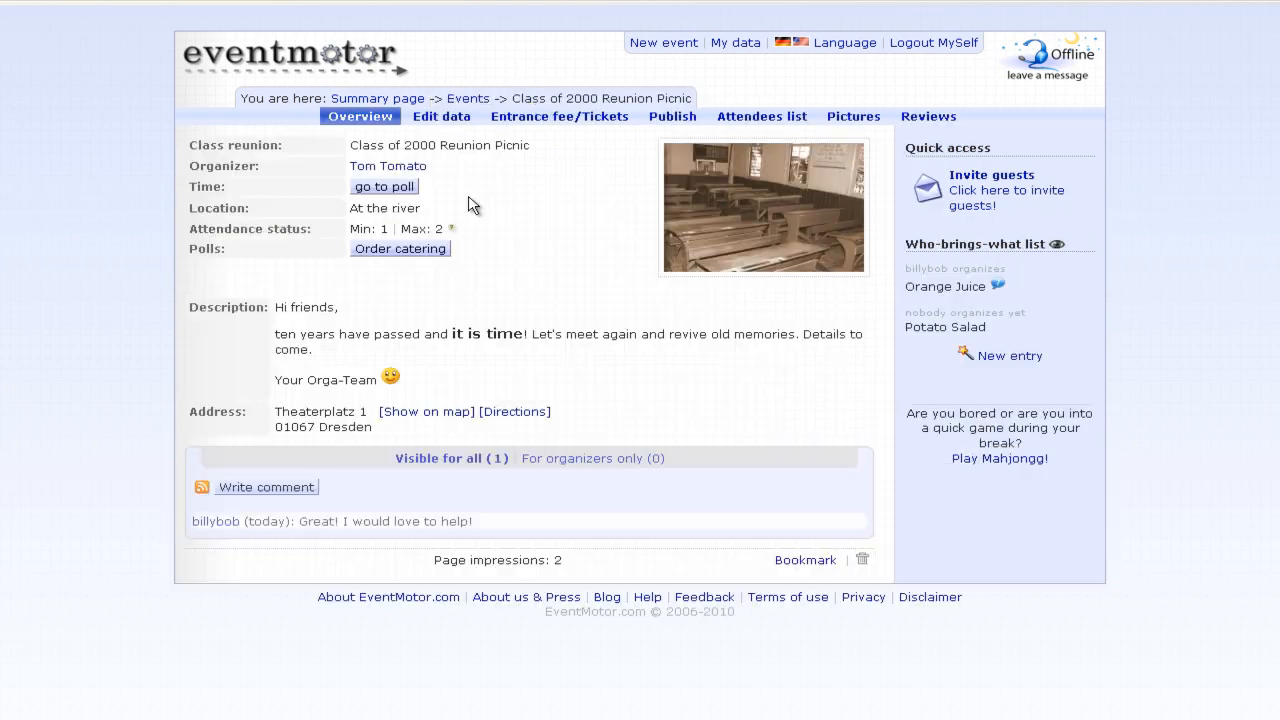
click(461, 121)
- Add the helper's account as a co-organizer with all rights, then return to the event overview
click(523, 136)
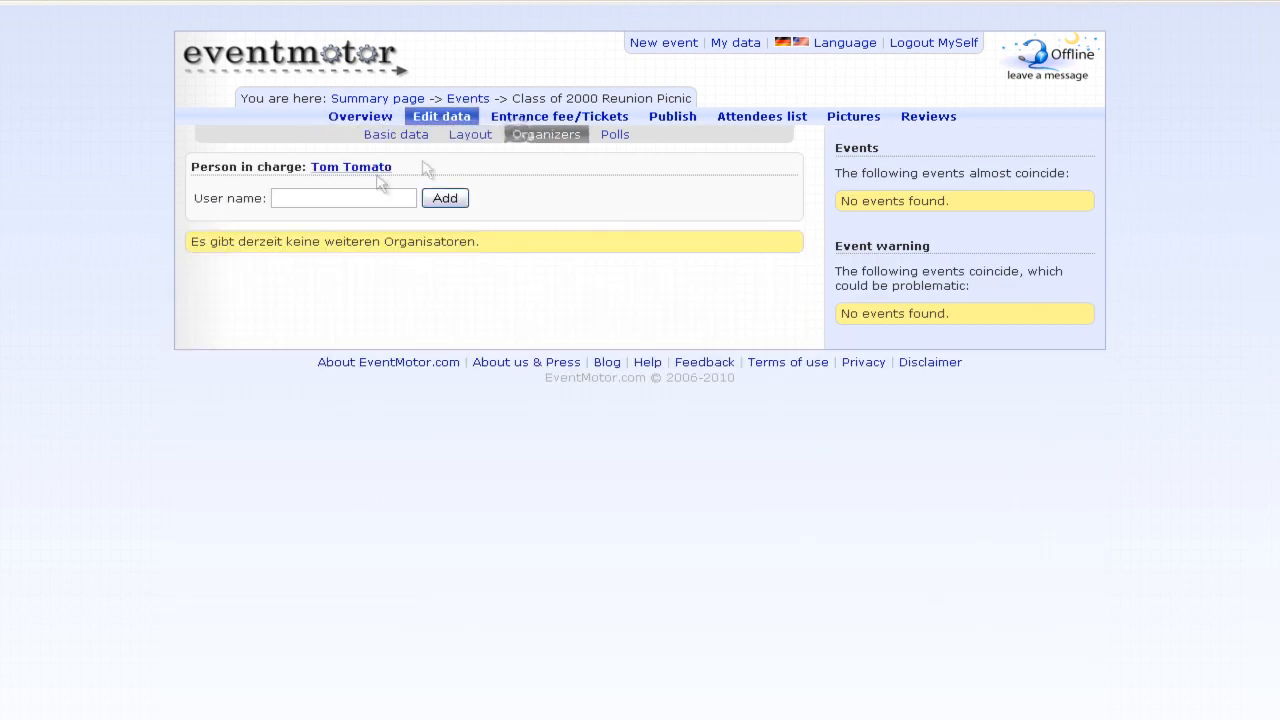
click(350, 197)
text(billybob)
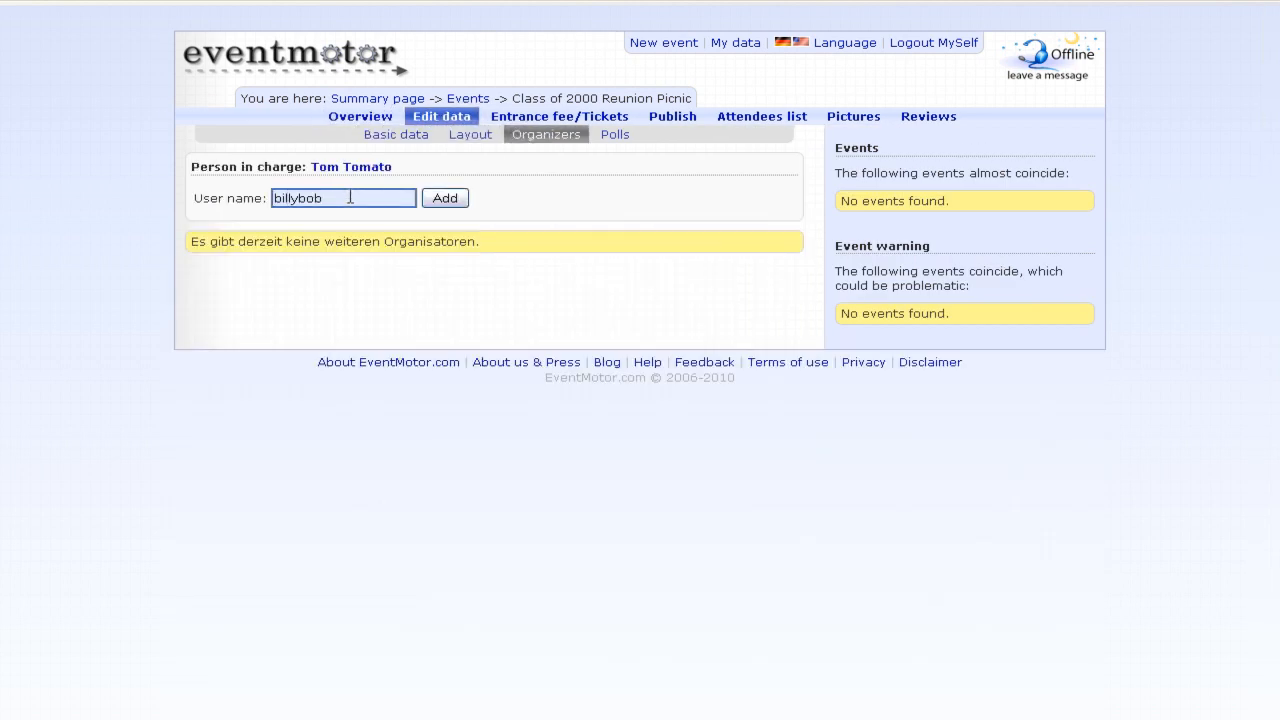
key(Return)
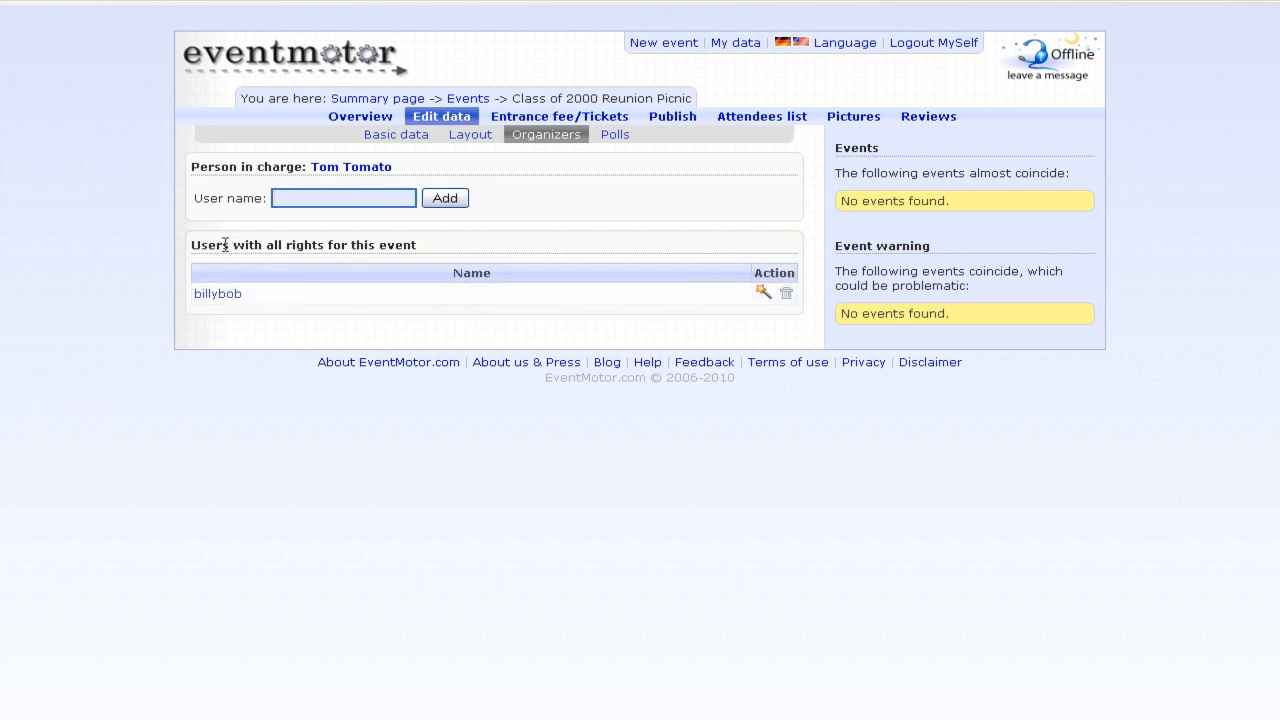
drag(236, 244, 476, 244)
click(477, 244)
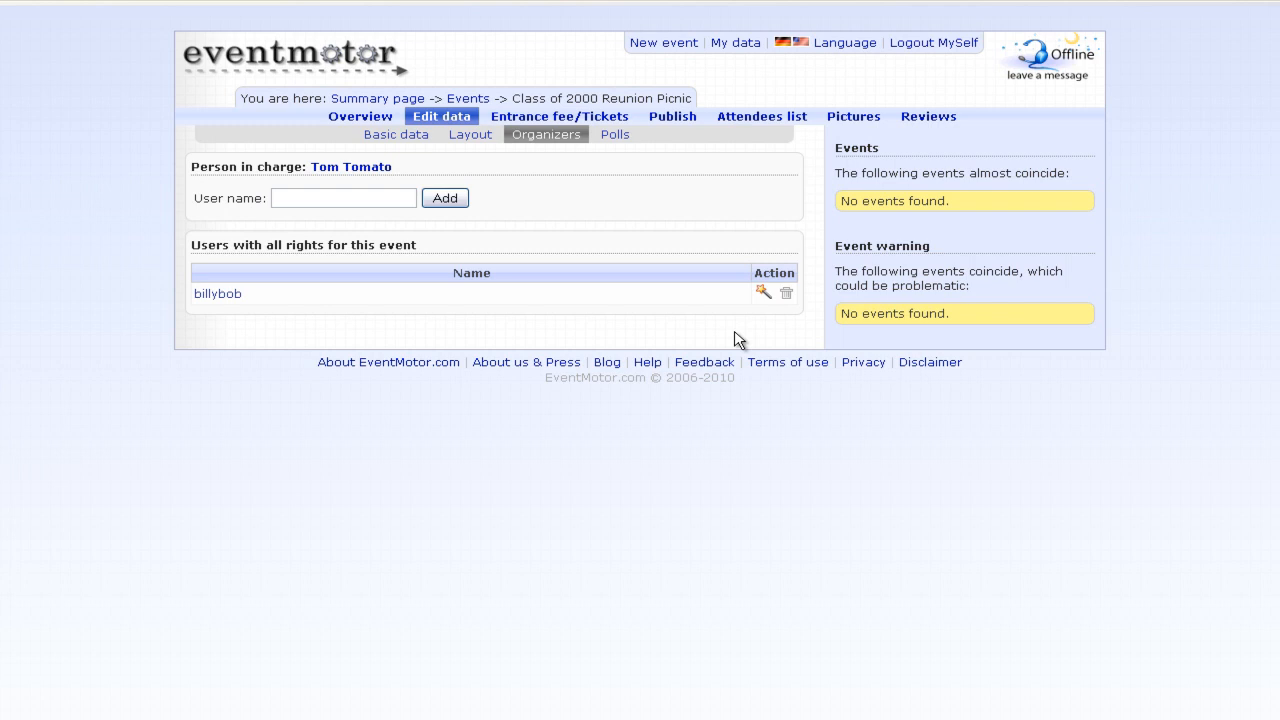
click(357, 115)
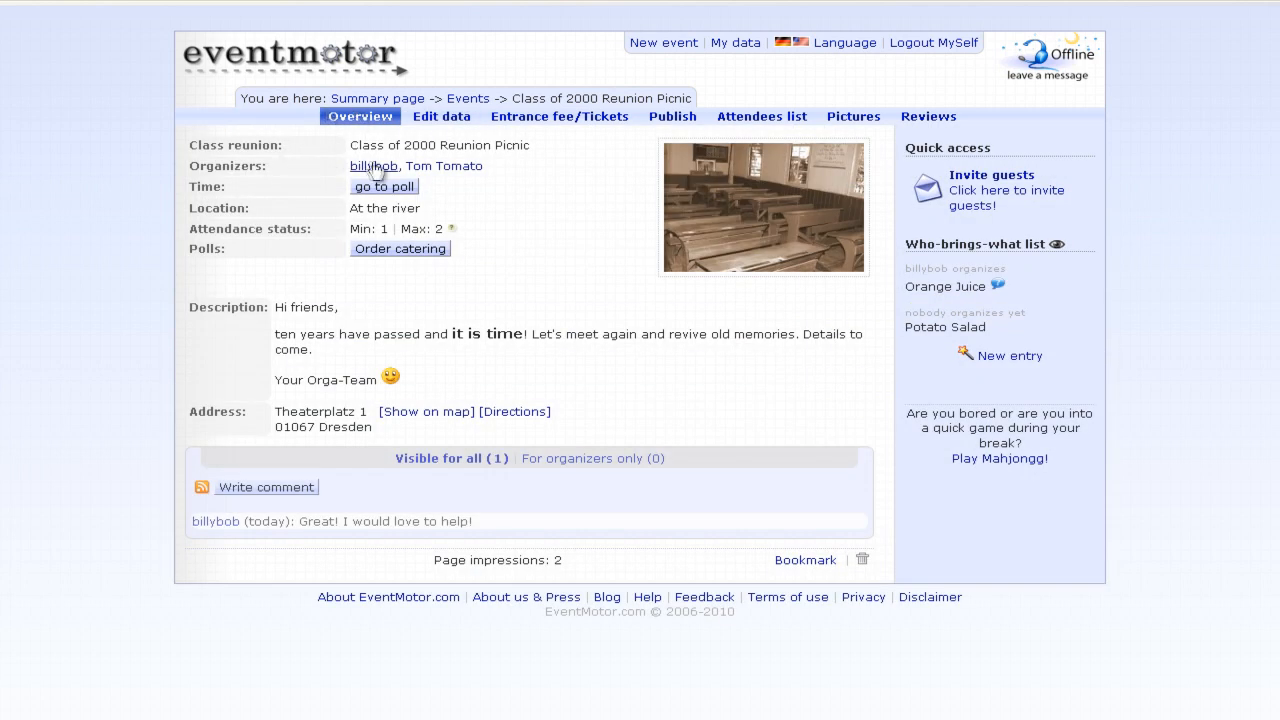
click(583, 165)
mouse_move(996, 287)
click(522, 413)
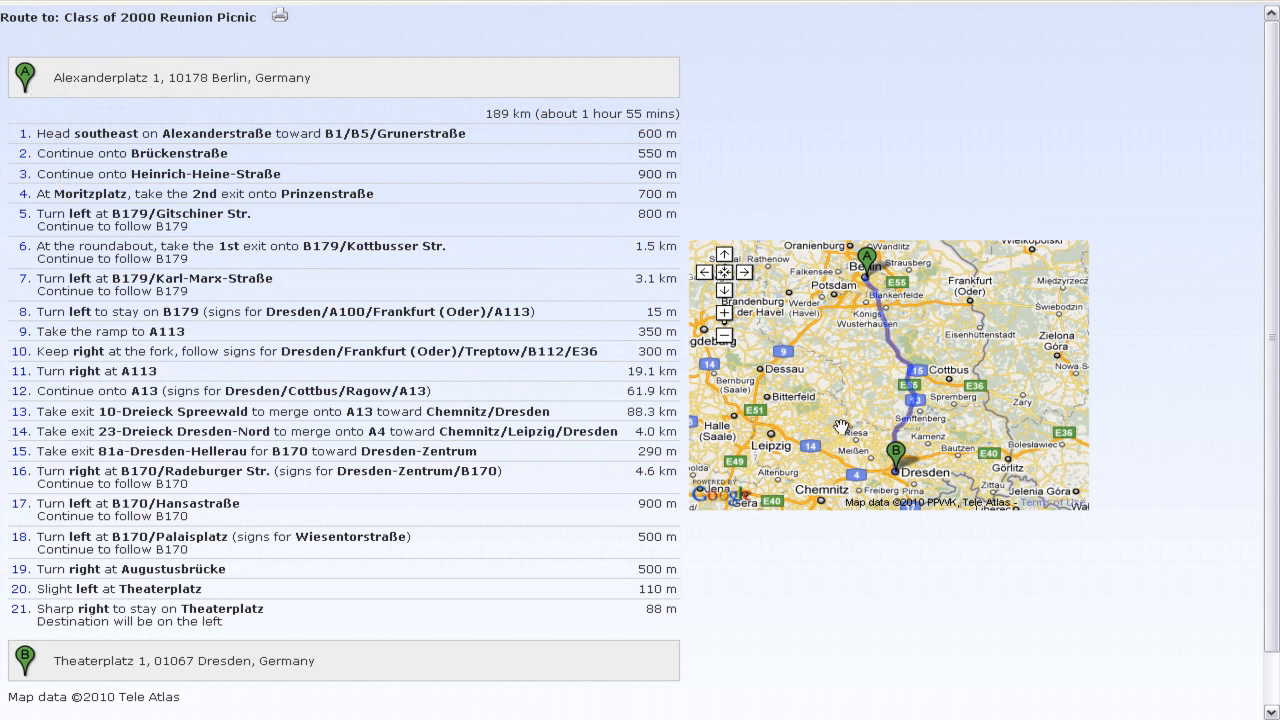
scroll(163, 111, down, 2)
scroll(347, 579, up, 2)
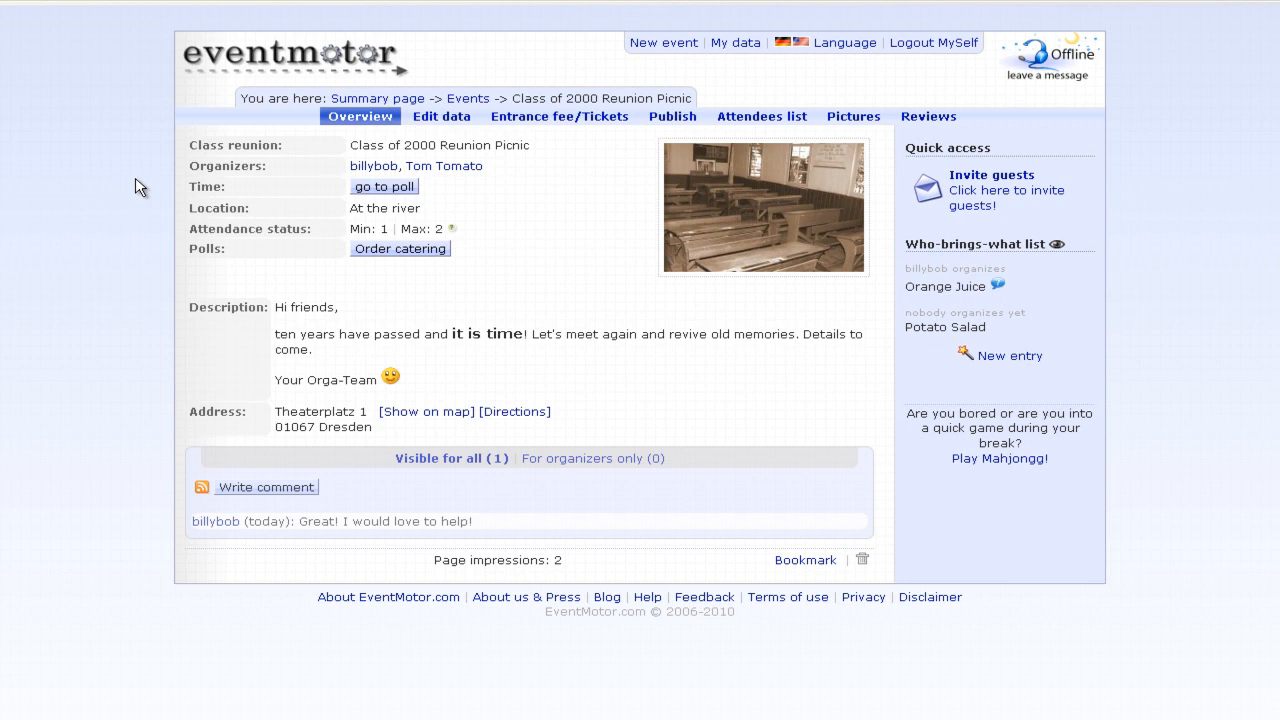
- Link the event to the Reunion Orgas group under Publish › Rights, save, and return to Overview
click(700, 128)
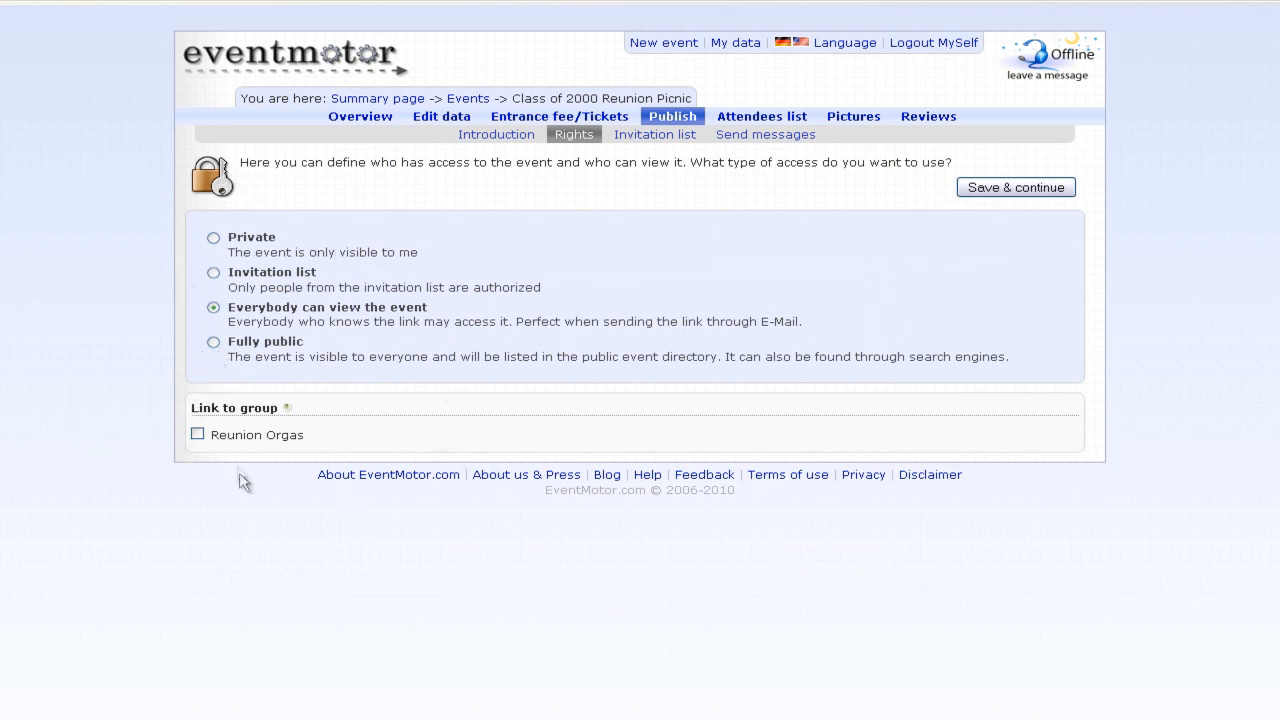
click(198, 434)
click(966, 190)
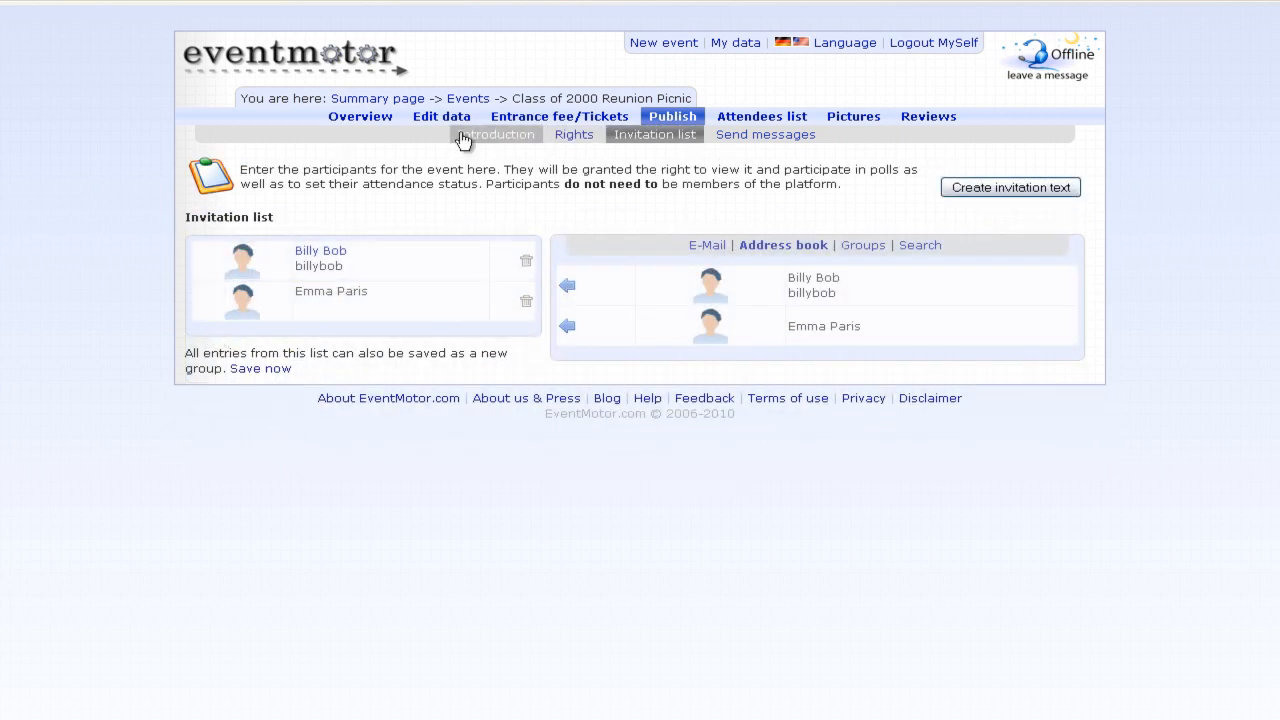
click(381, 122)
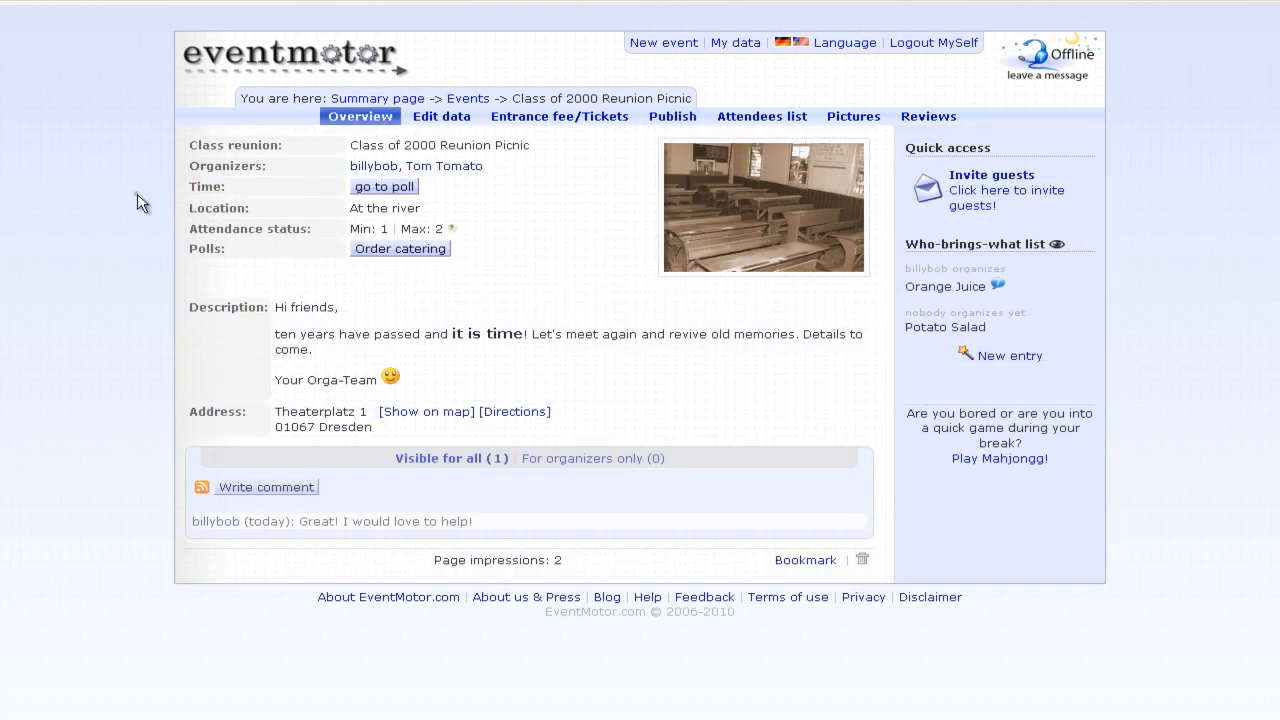
- In the date poll, confirm Thursday 23 December as the final date (23.12.10)
click(398, 193)
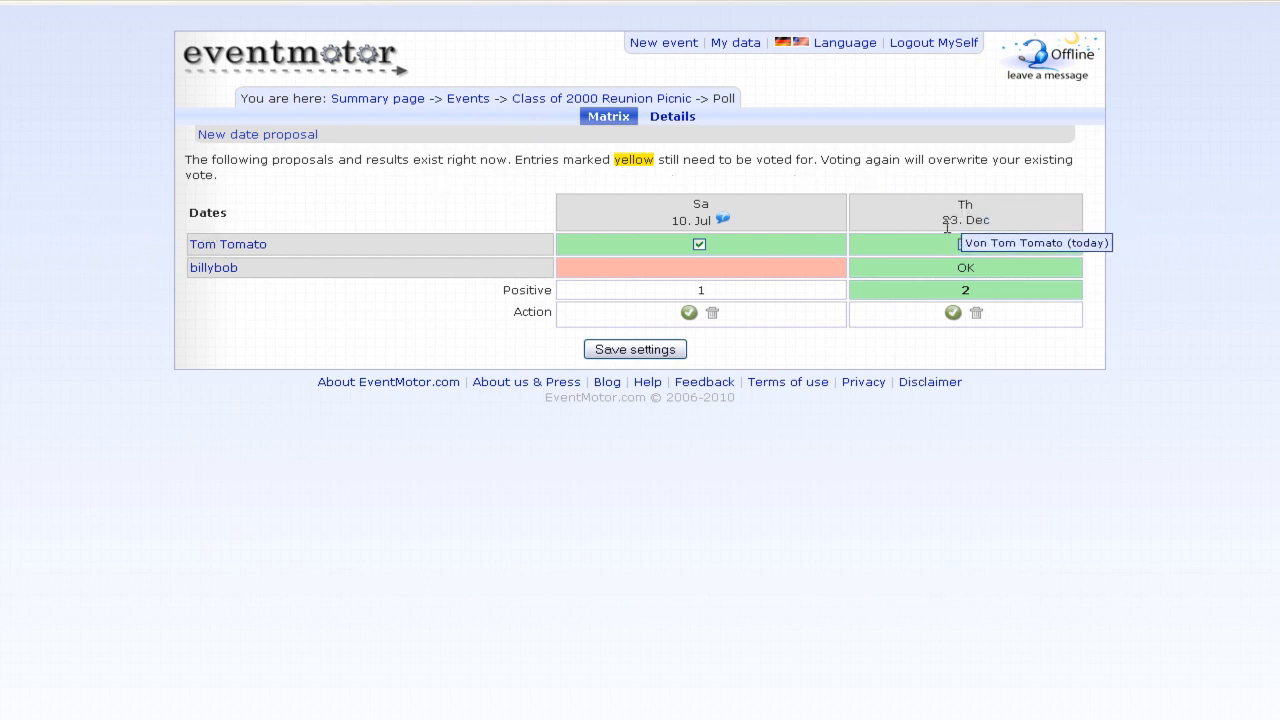
click(953, 316)
click(577, 392)
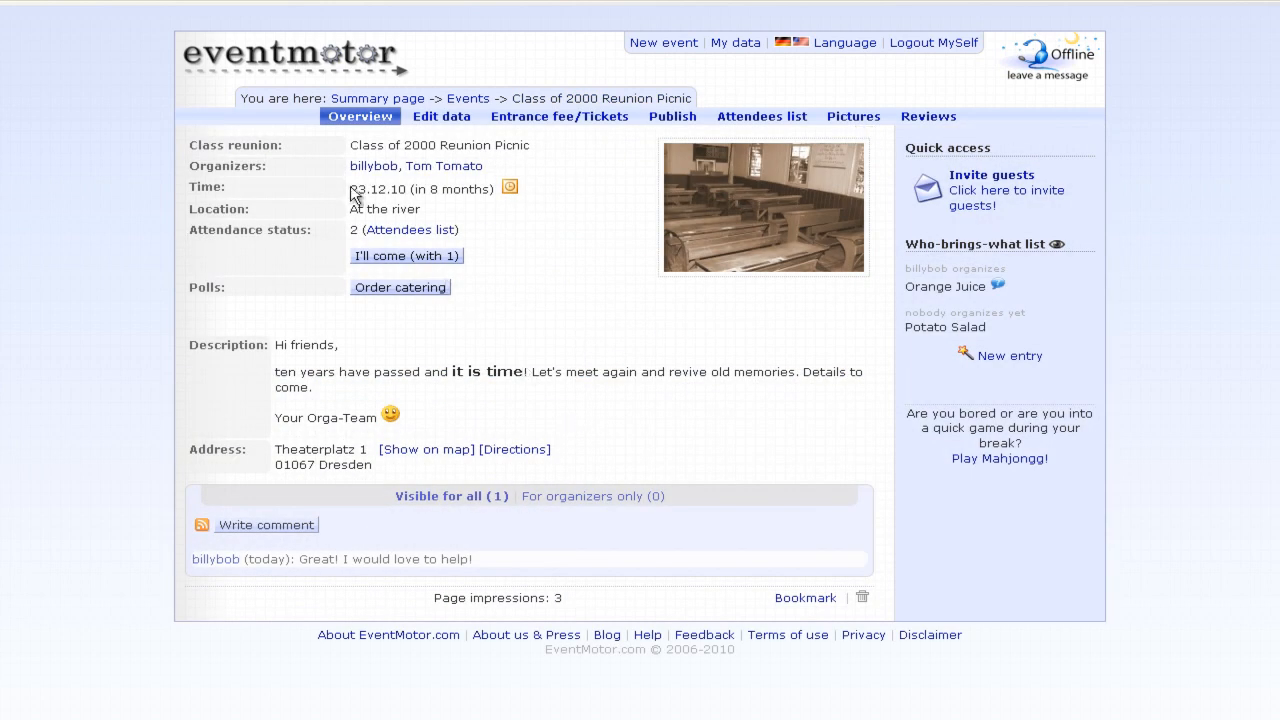
drag(350, 188, 478, 188)
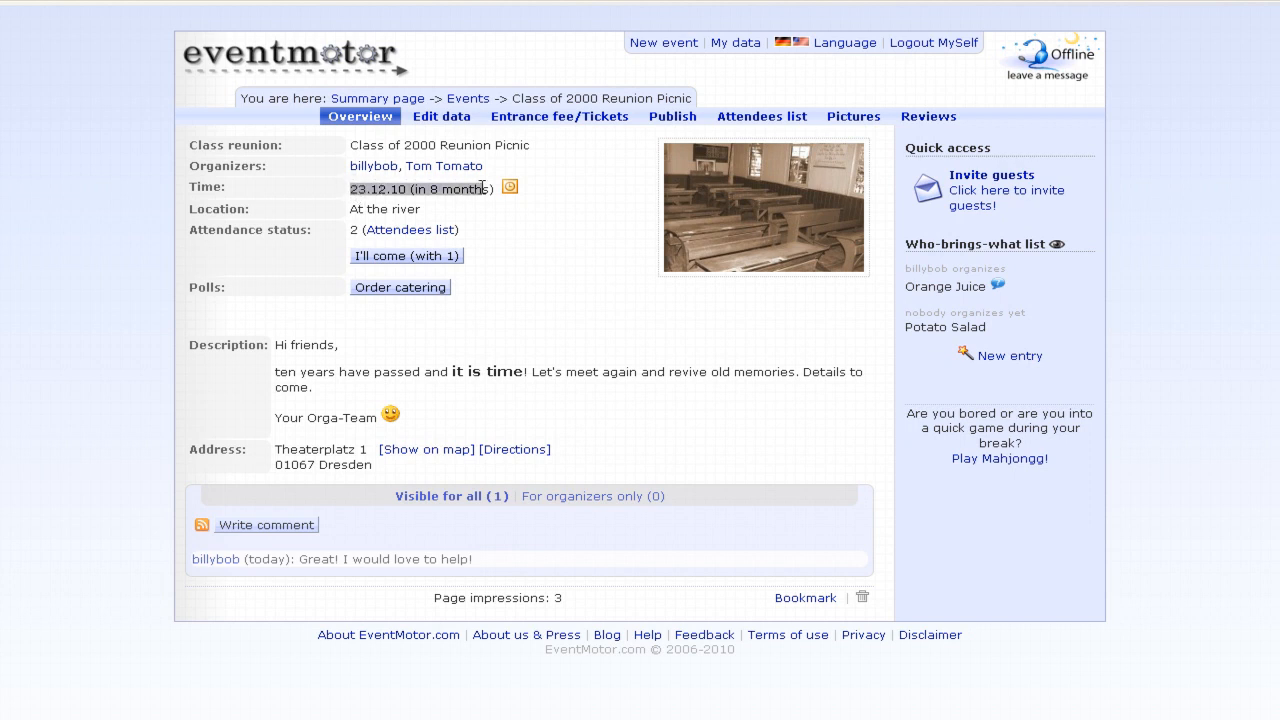
click(482, 188)
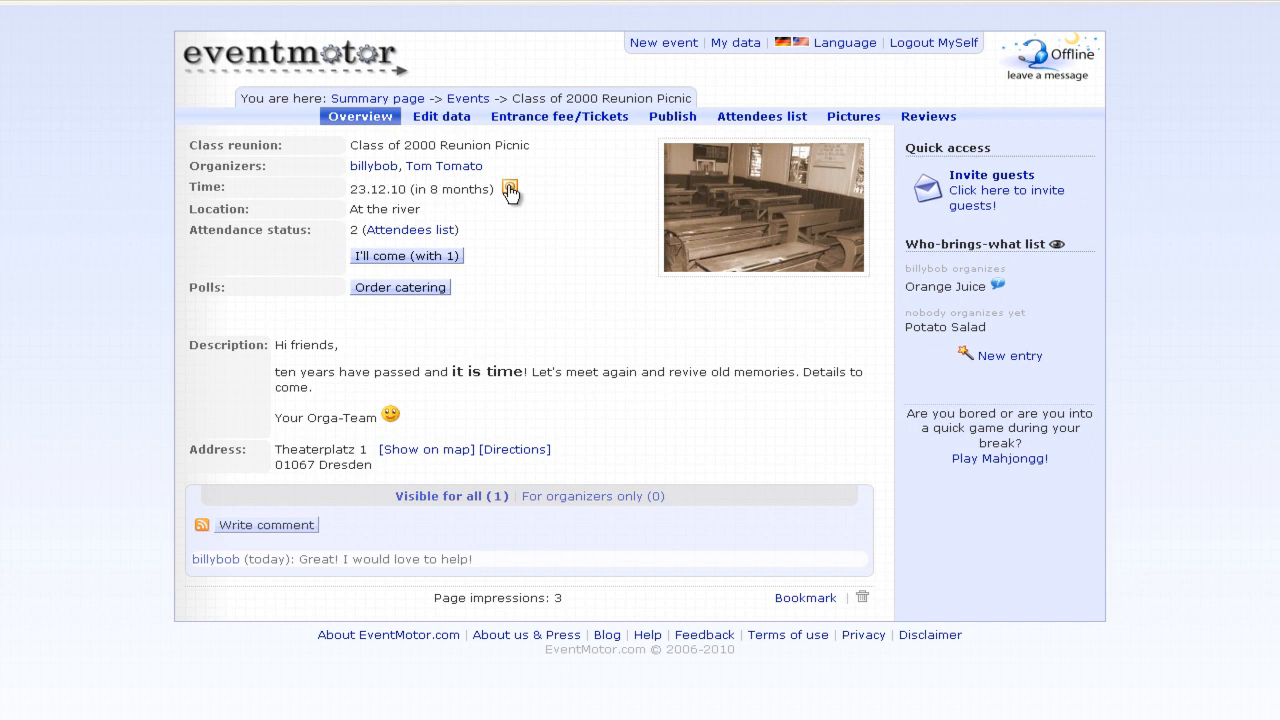
- End the Order catering poll with No as its result and return to the overview
click(400, 288)
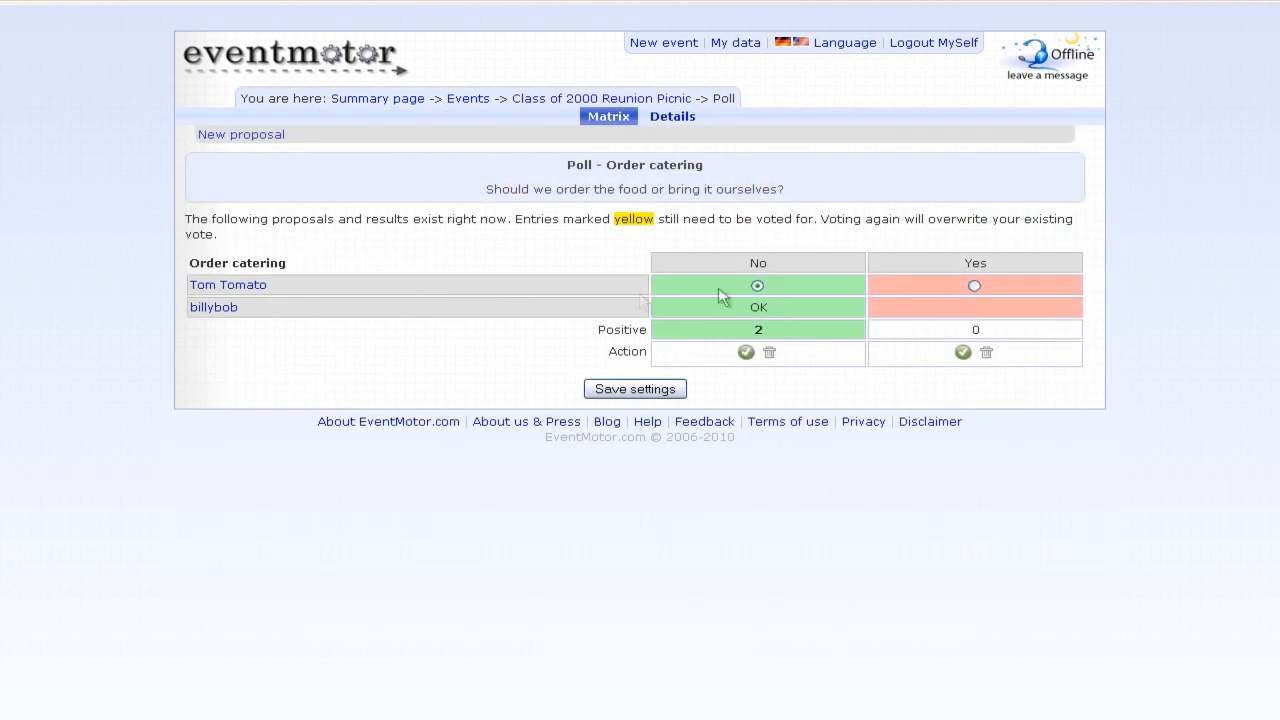
click(746, 353)
click(597, 385)
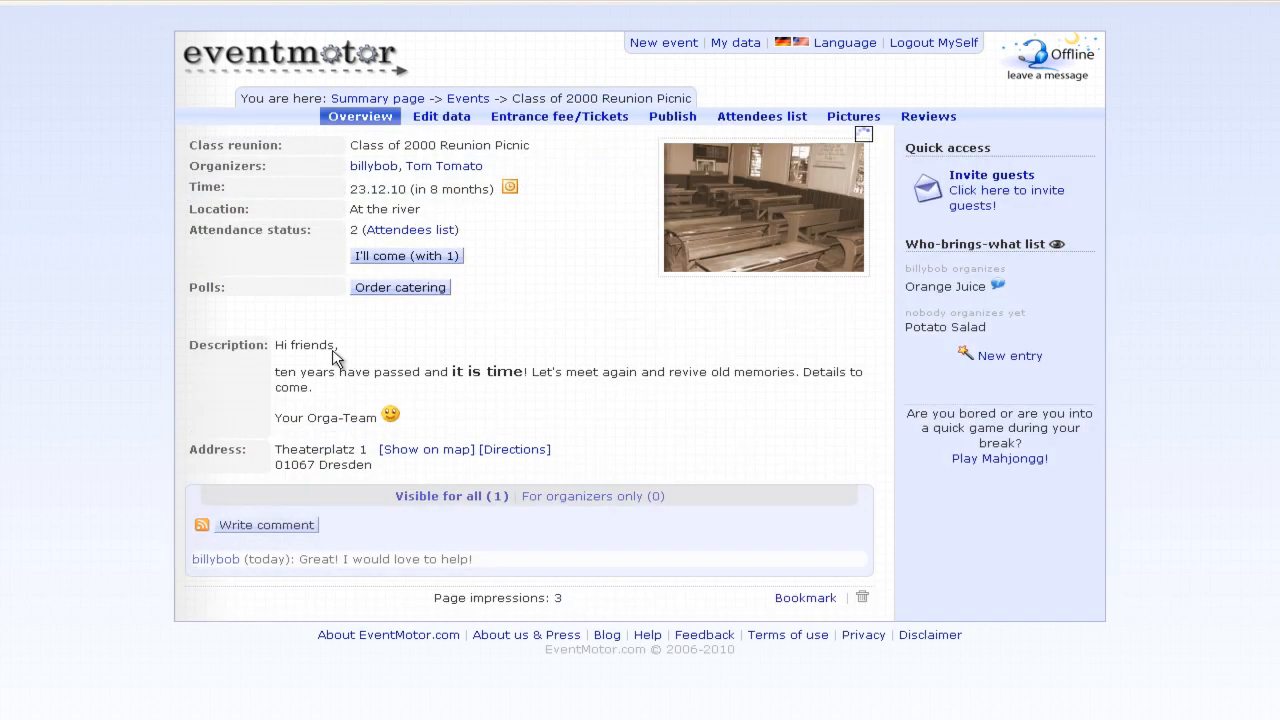
click(405, 291)
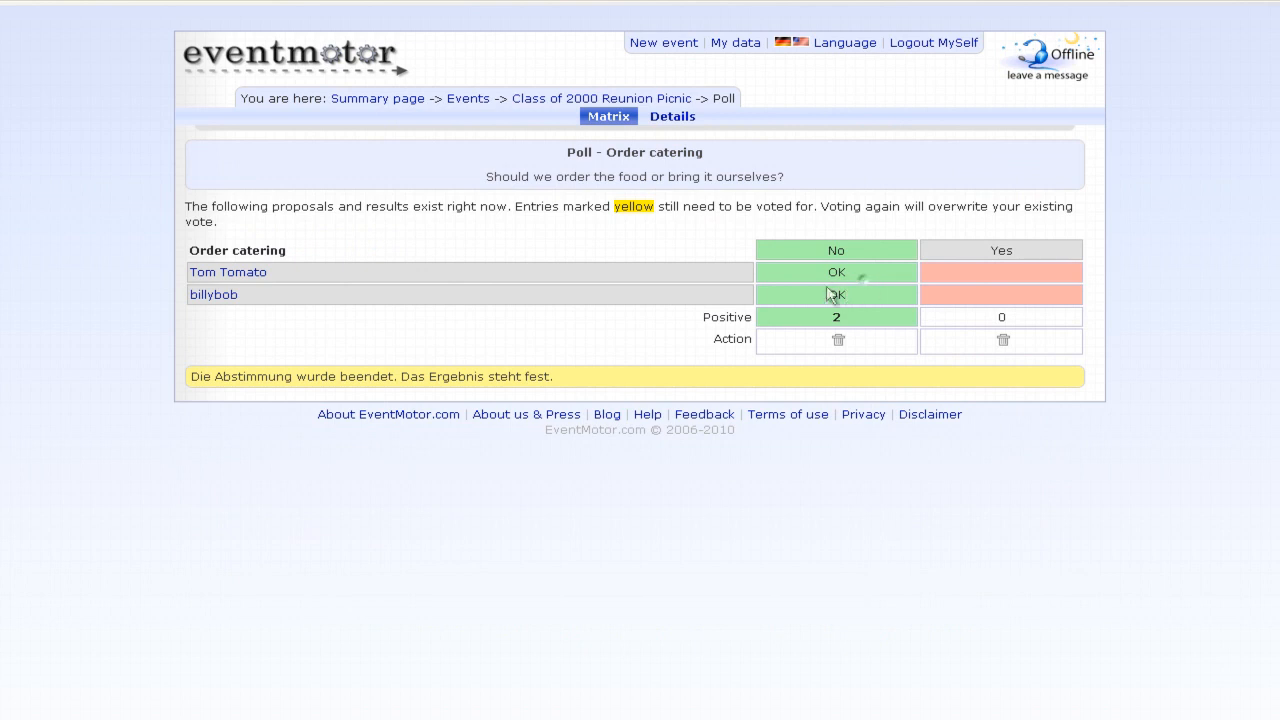
click(598, 95)
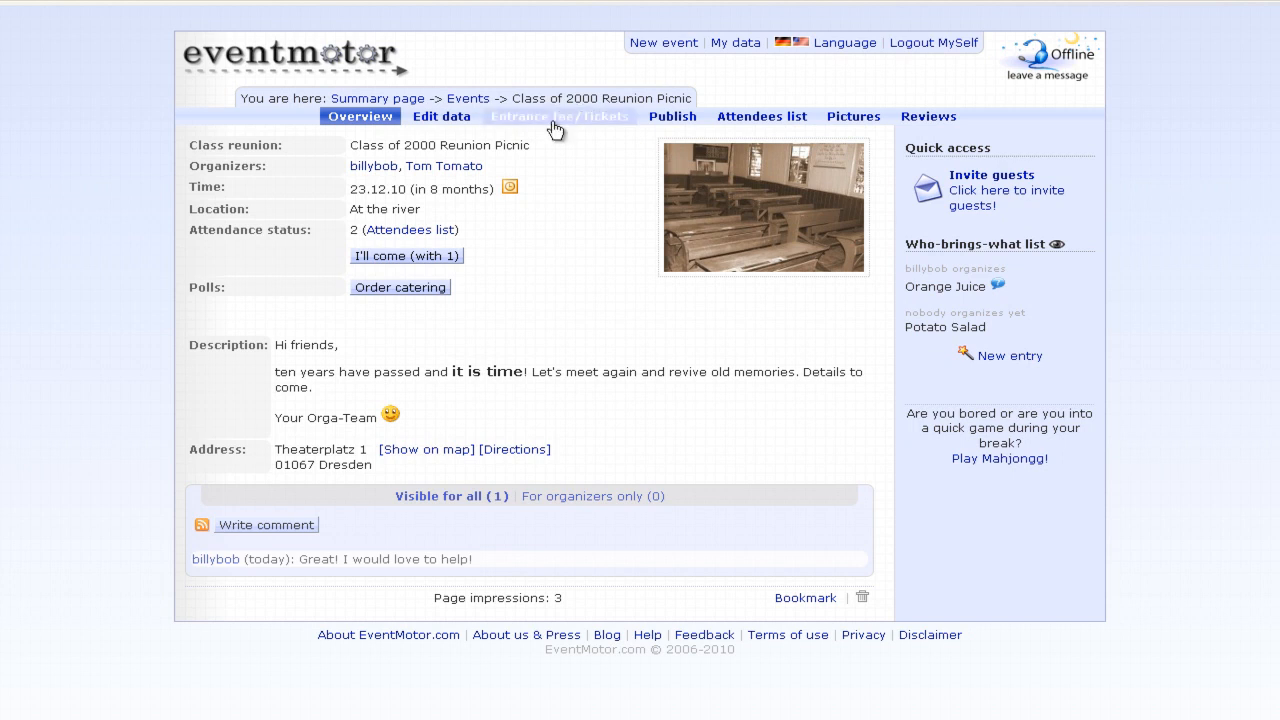
- Set a price without online ticket sales of 10-12 Euro and save it
click(588, 119)
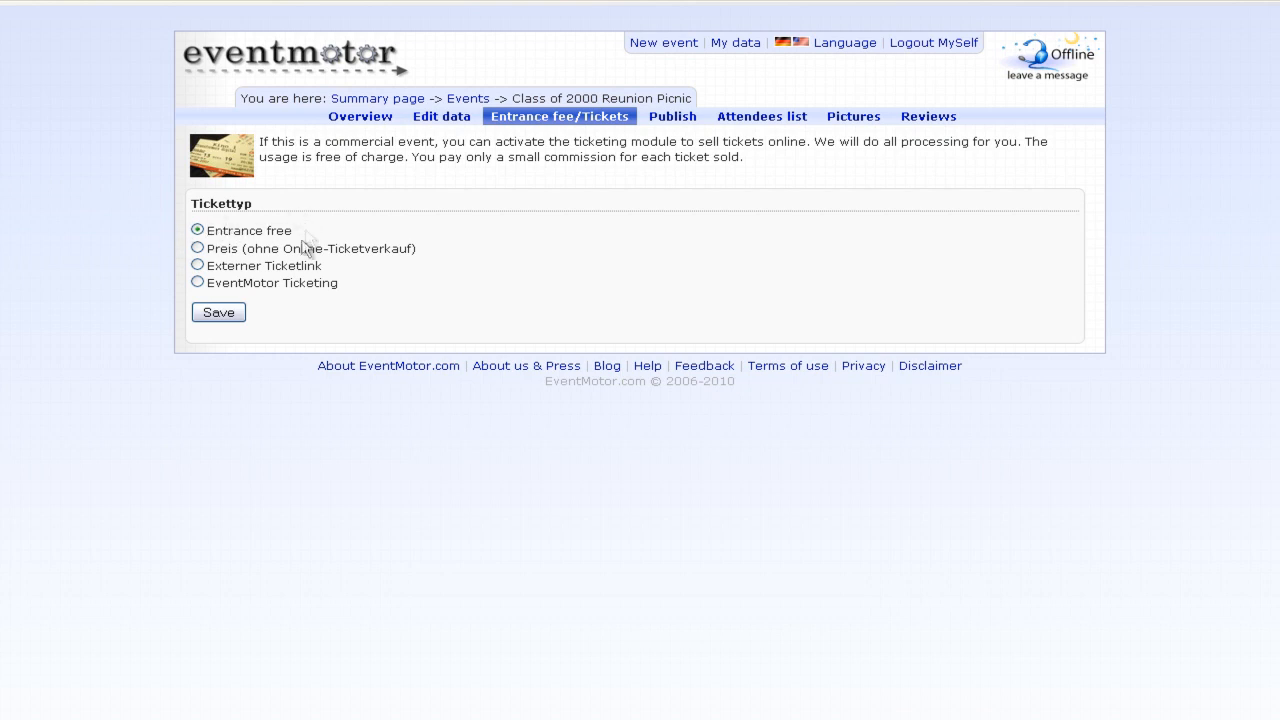
click(197, 248)
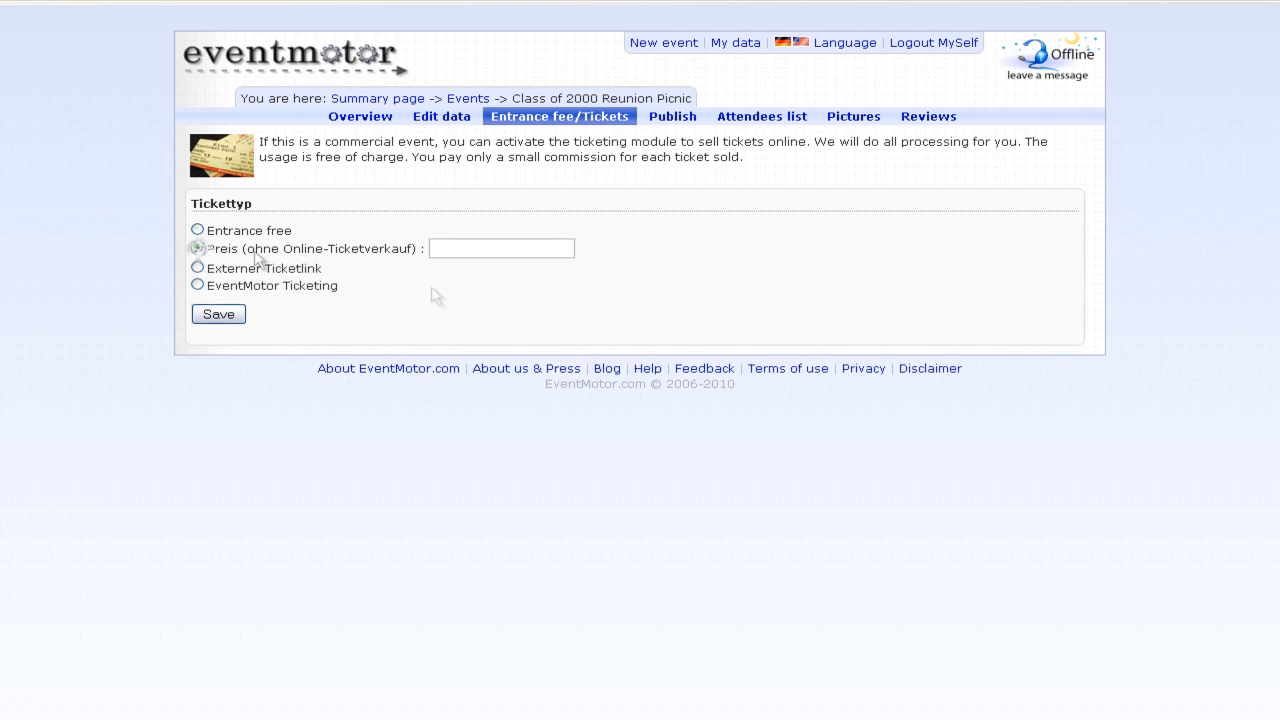
click(535, 252)
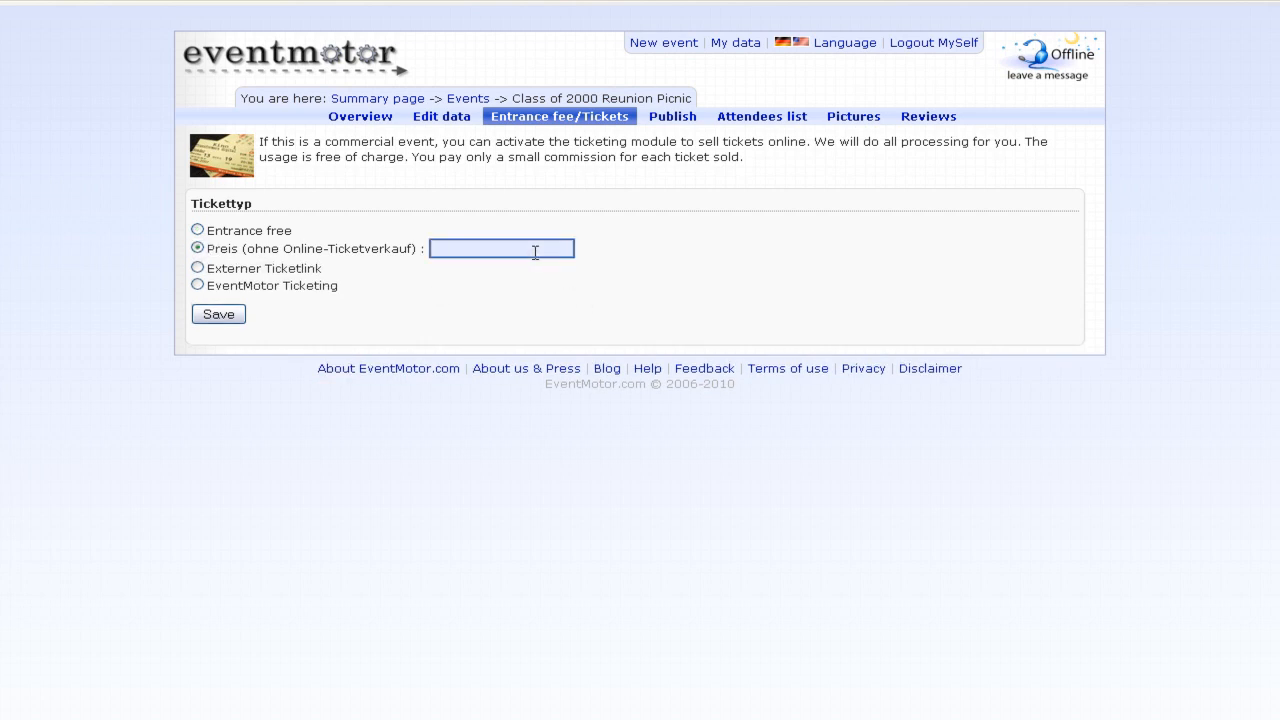
text(10)
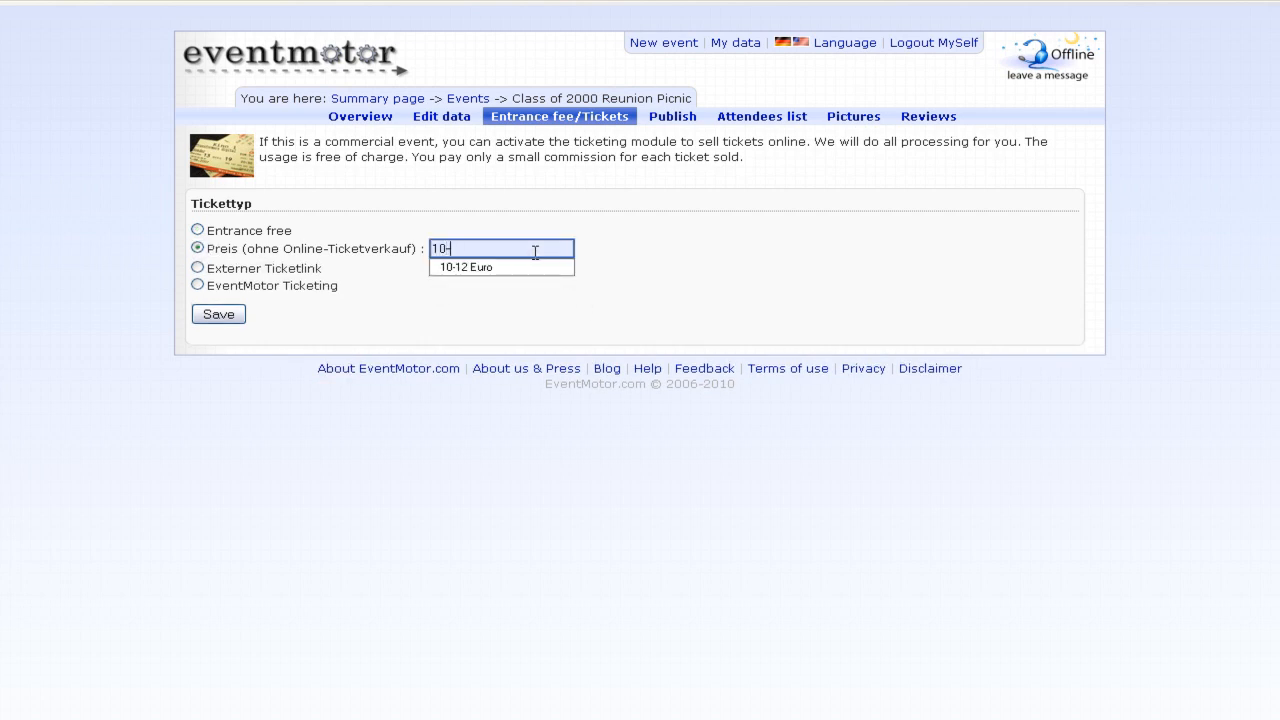
text(-)
key(Down)
key(Return)
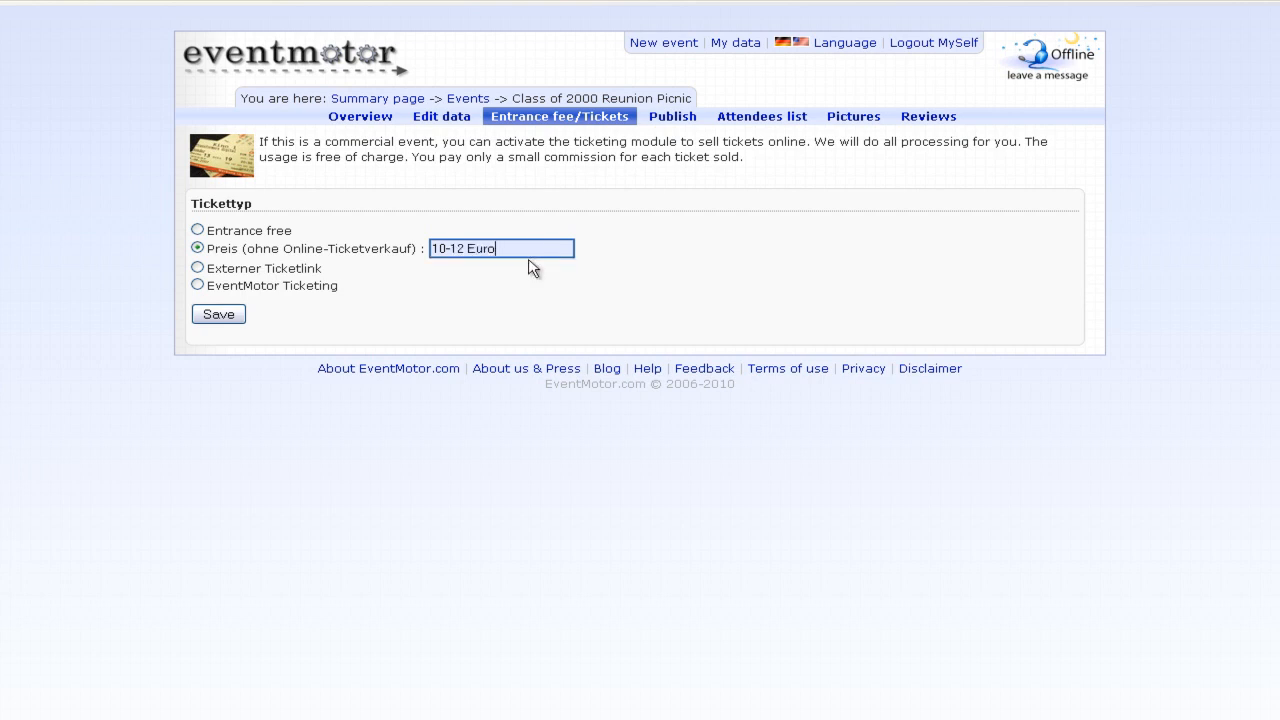
click(218, 314)
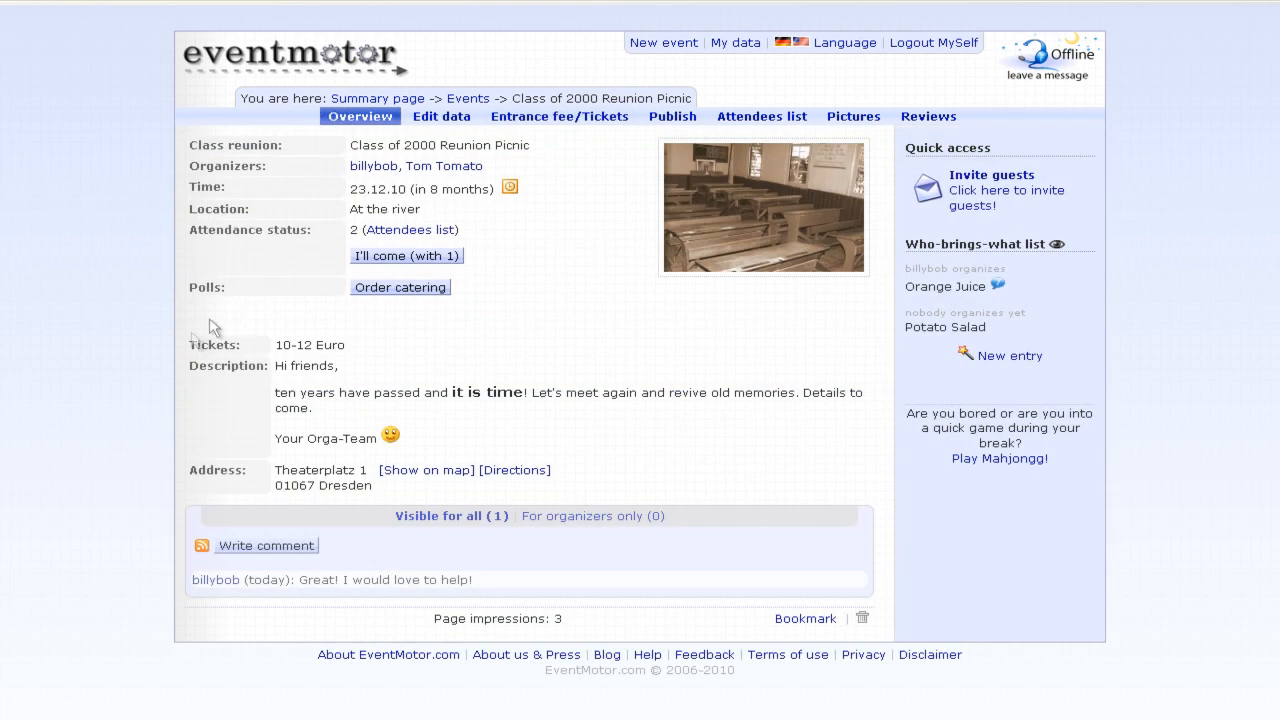
drag(190, 344, 371, 351)
click(371, 351)
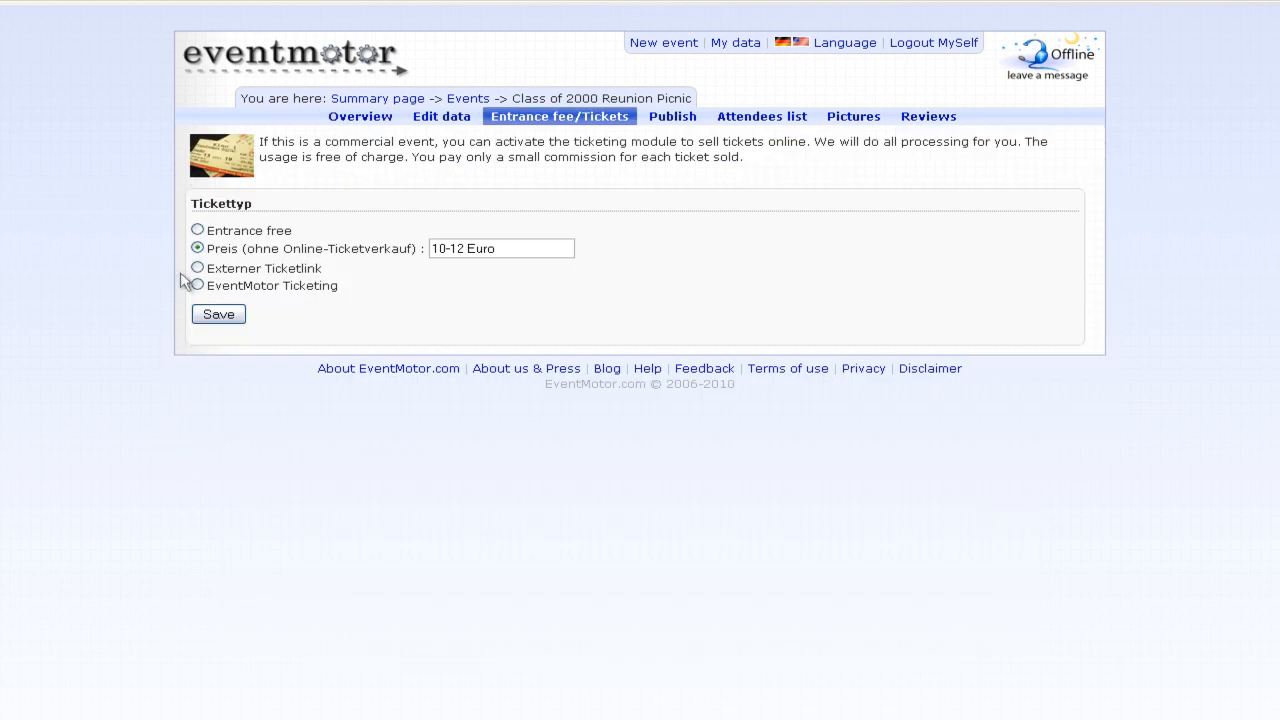
click(198, 266)
click(392, 265)
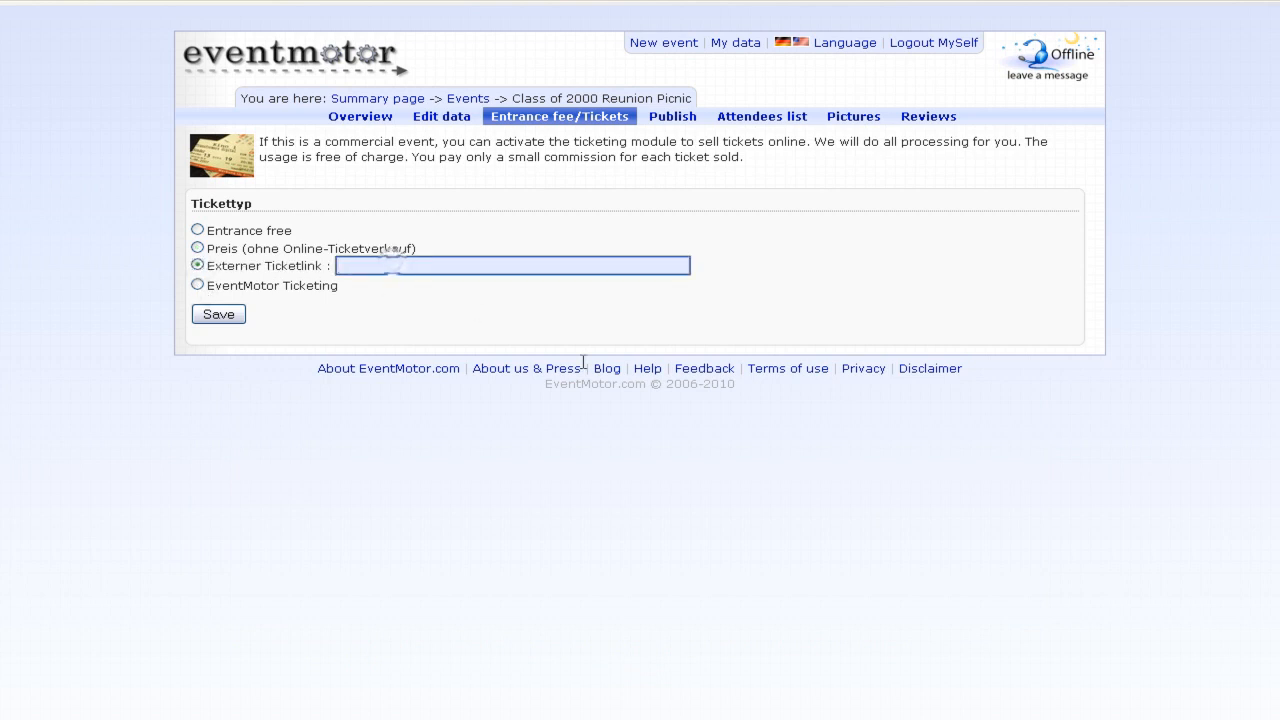
text(h)
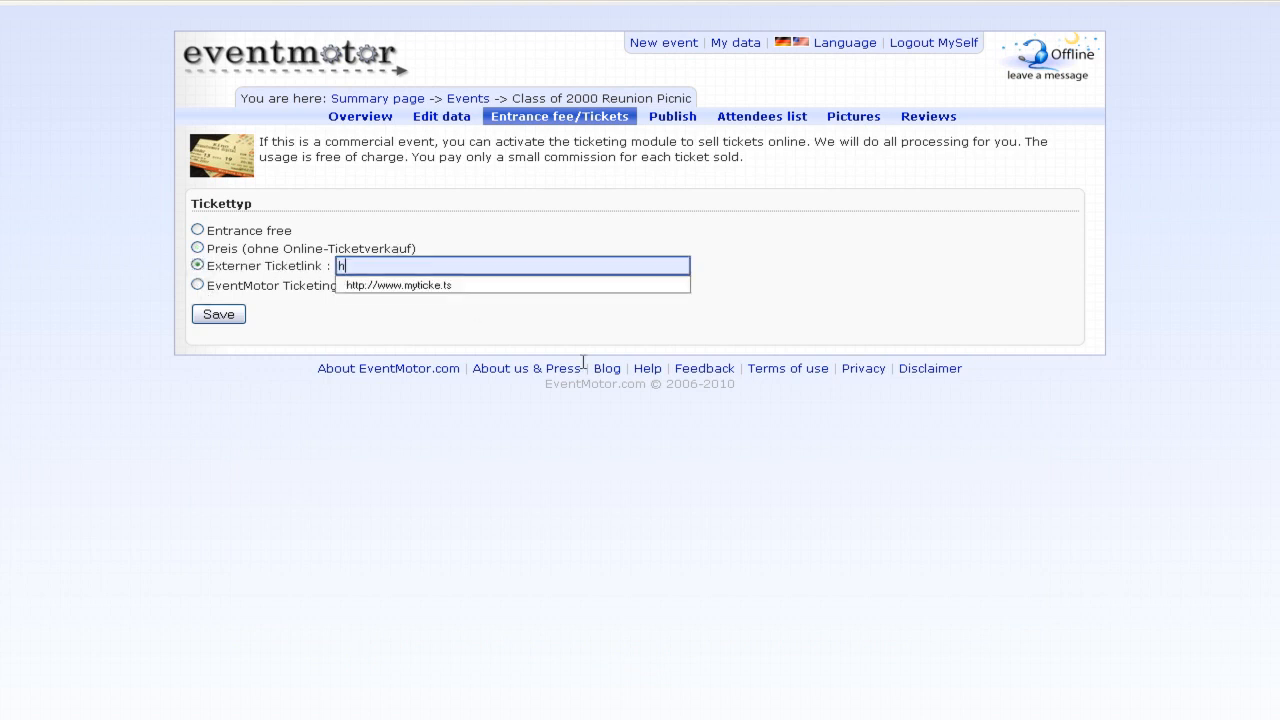
key(Down)
key(Return)
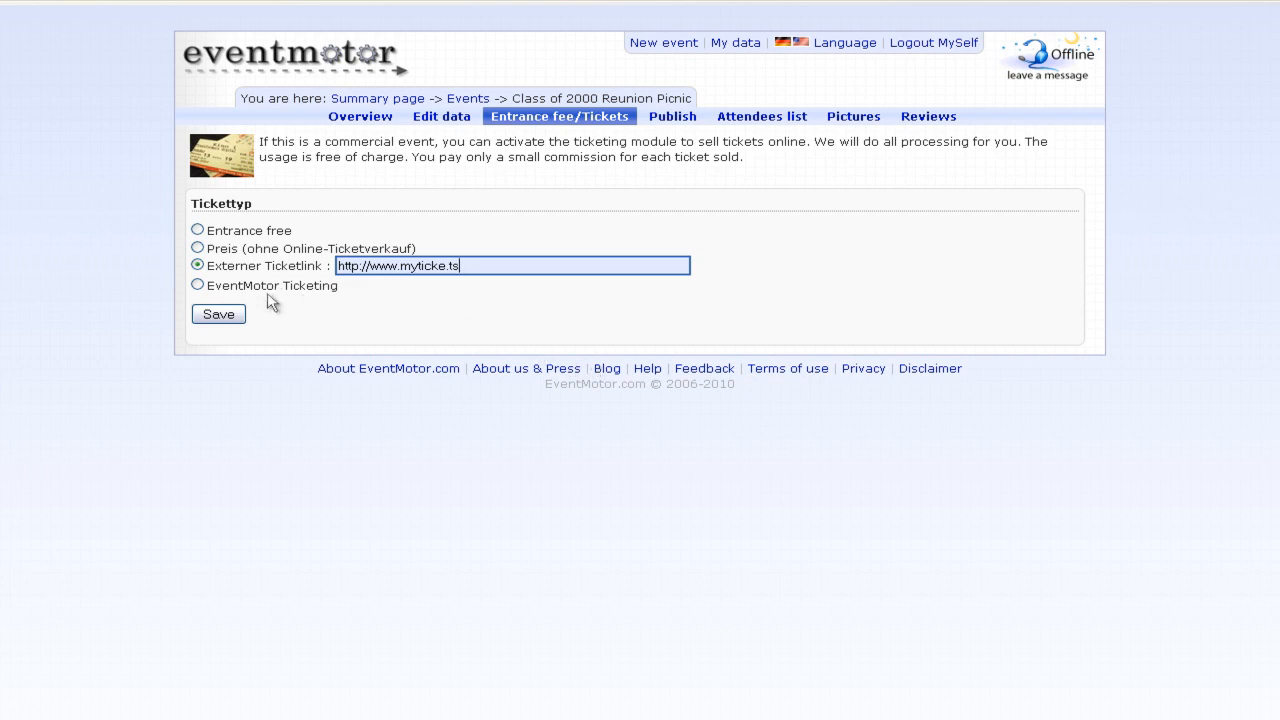
click(217, 314)
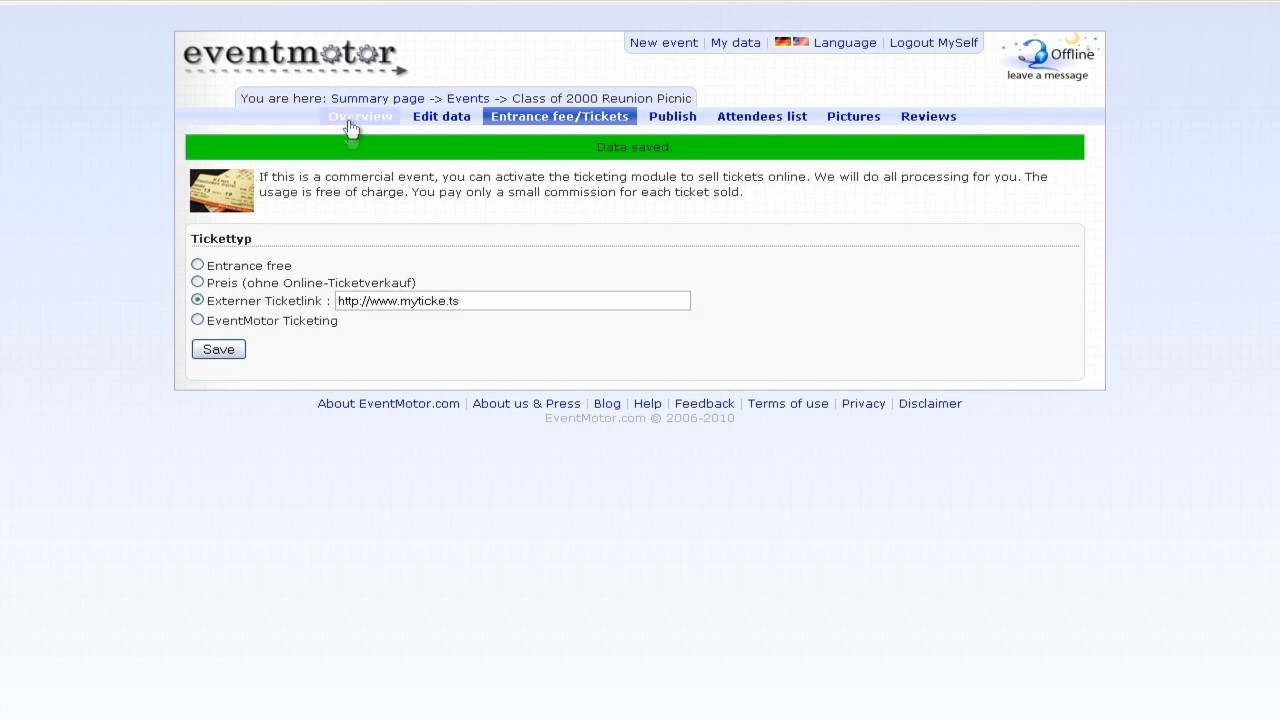
click(352, 118)
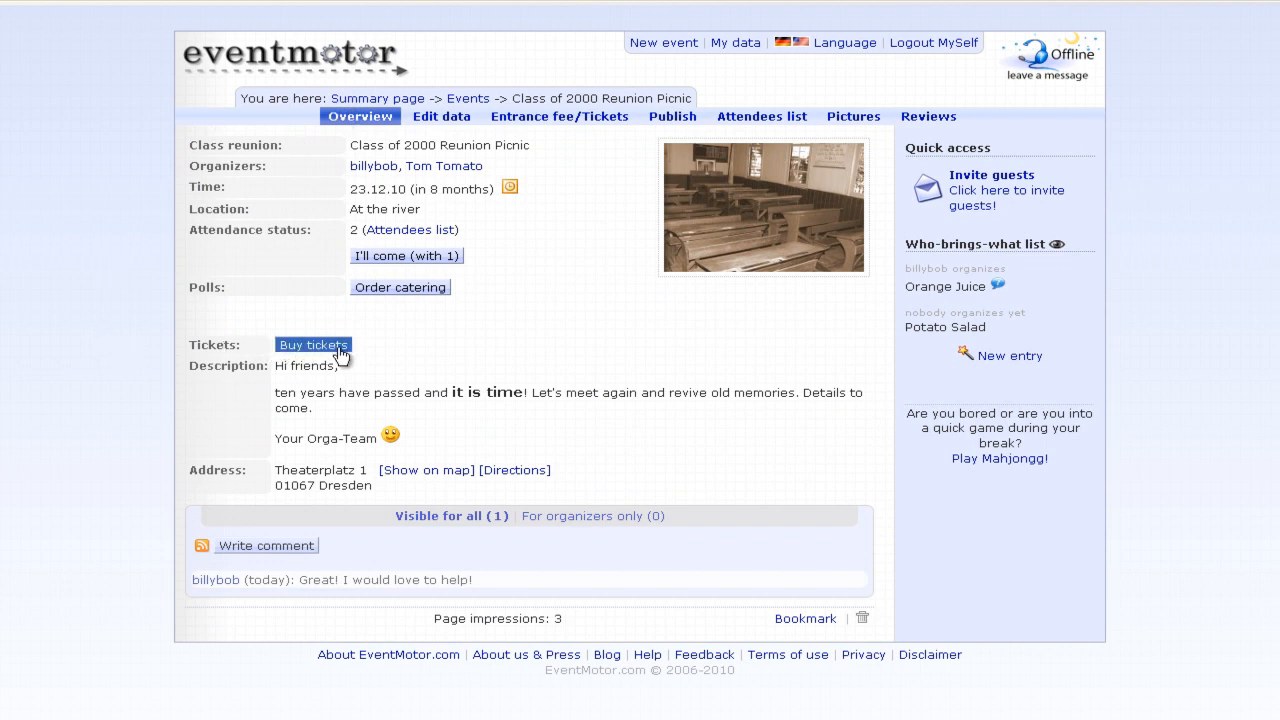
click(553, 118)
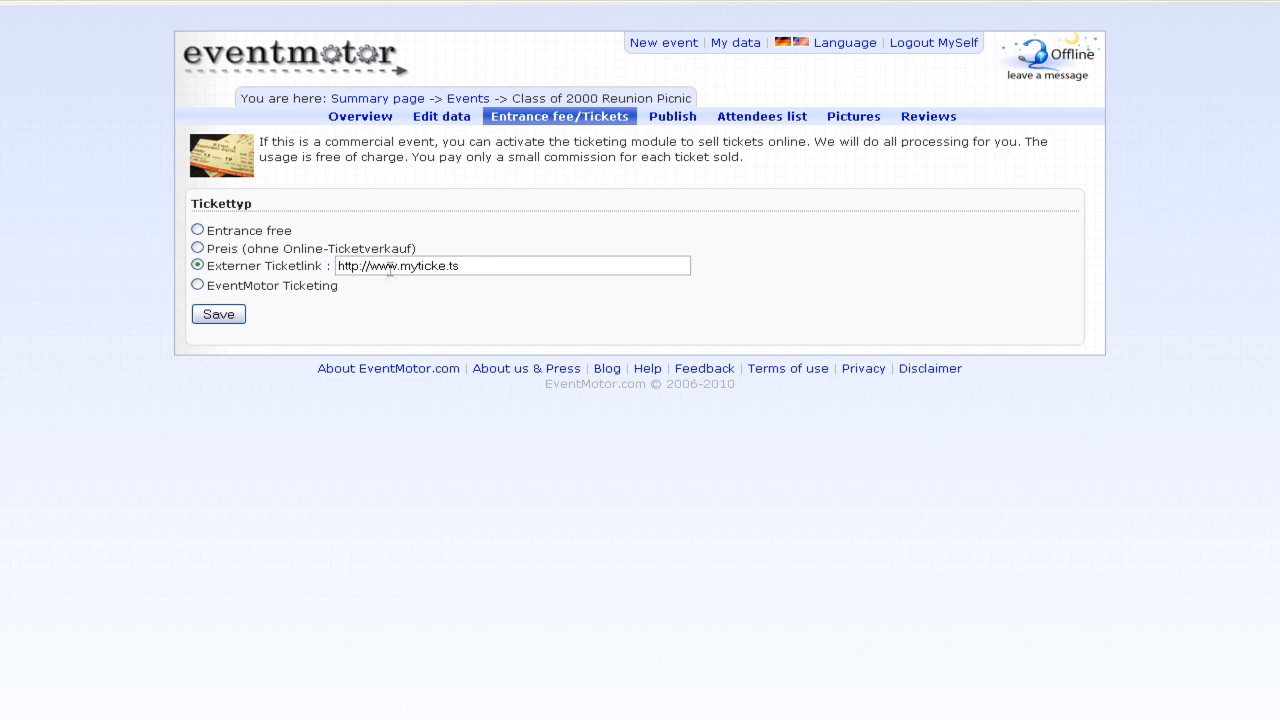
- Switch tickets to EventMotor Ticketing and accept debit as a payment method
click(196, 285)
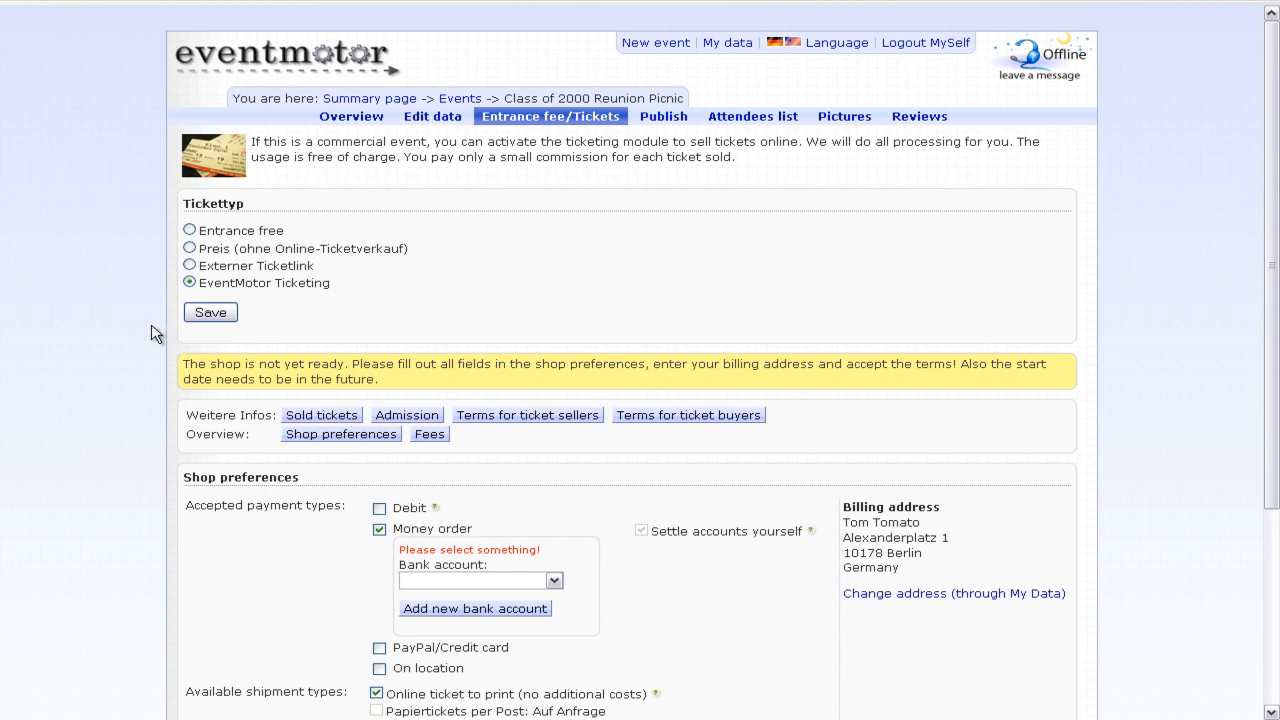
scroll(155, 333, down, 4)
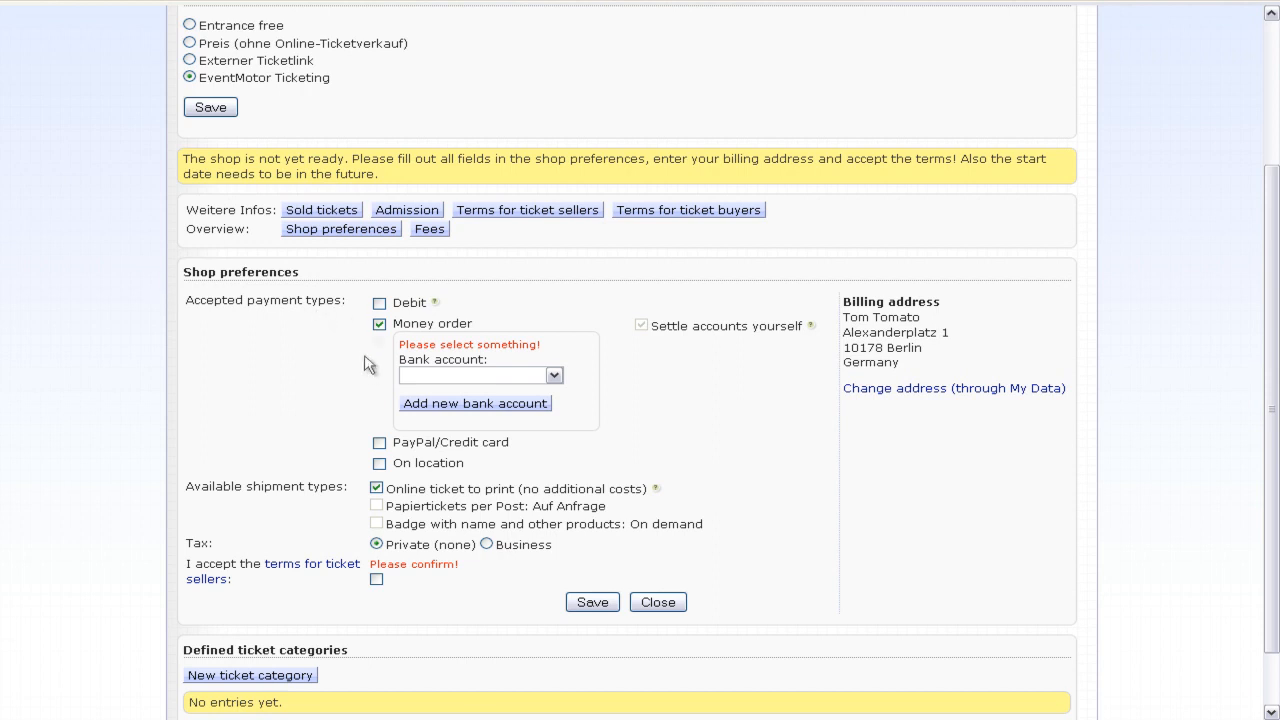
click(379, 302)
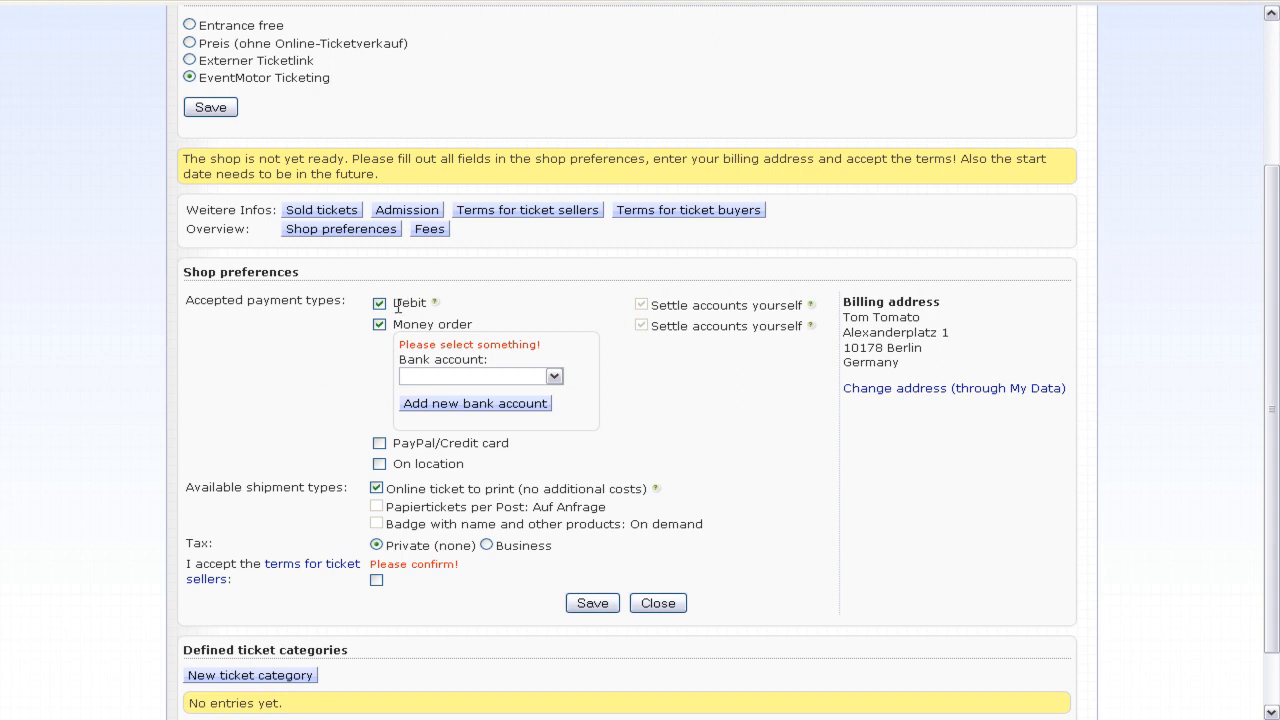
- Assign the saved bank account to money orders, leaving PayPal/credit card unticked
click(530, 376)
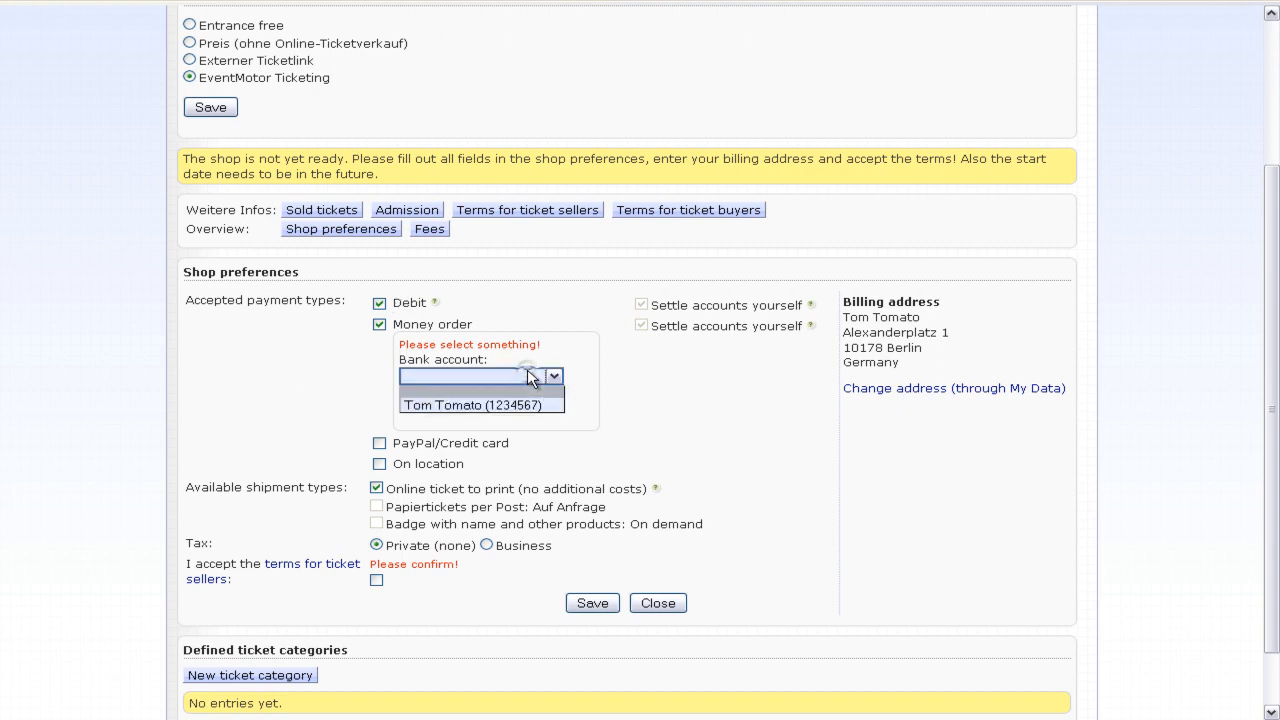
click(527, 370)
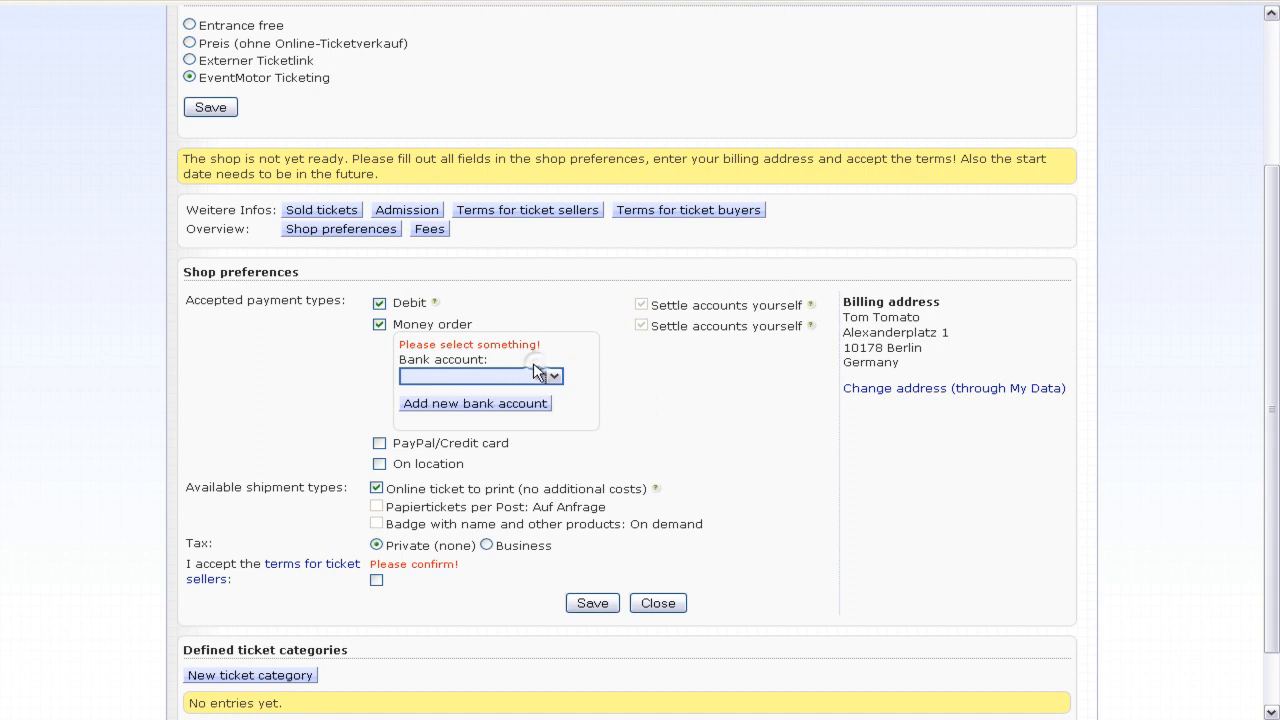
click(550, 376)
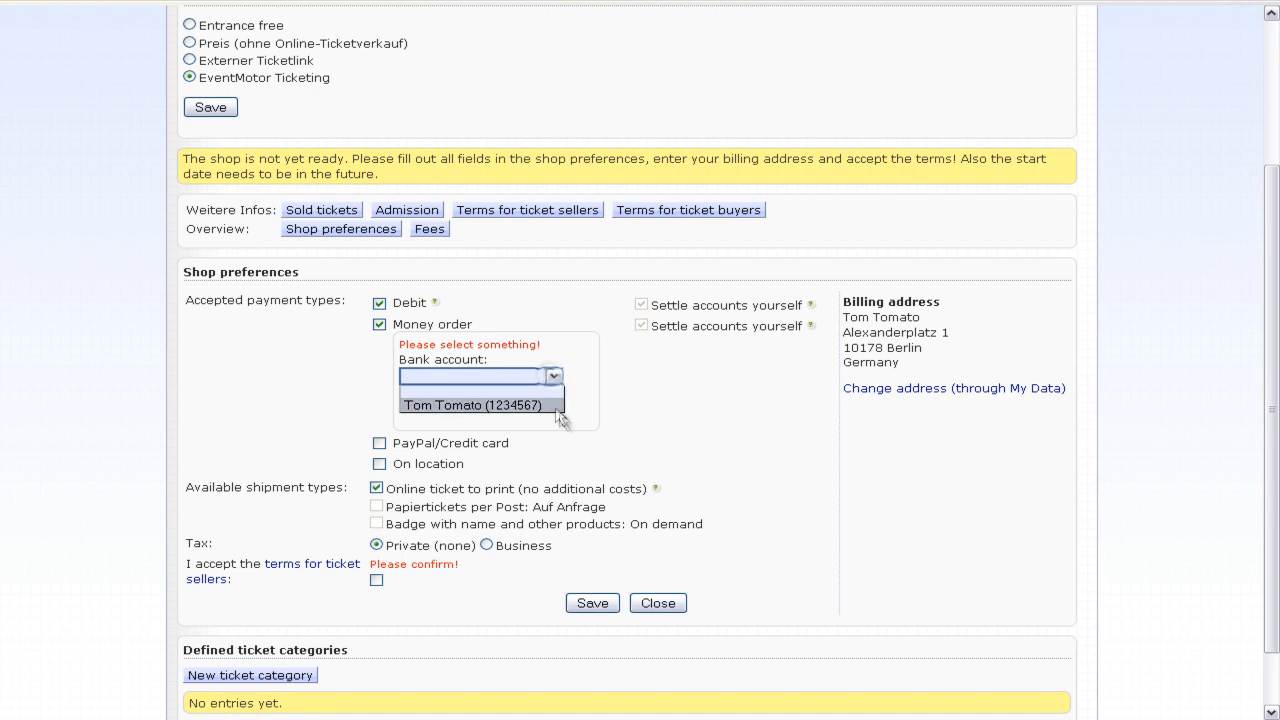
click(556, 404)
click(379, 444)
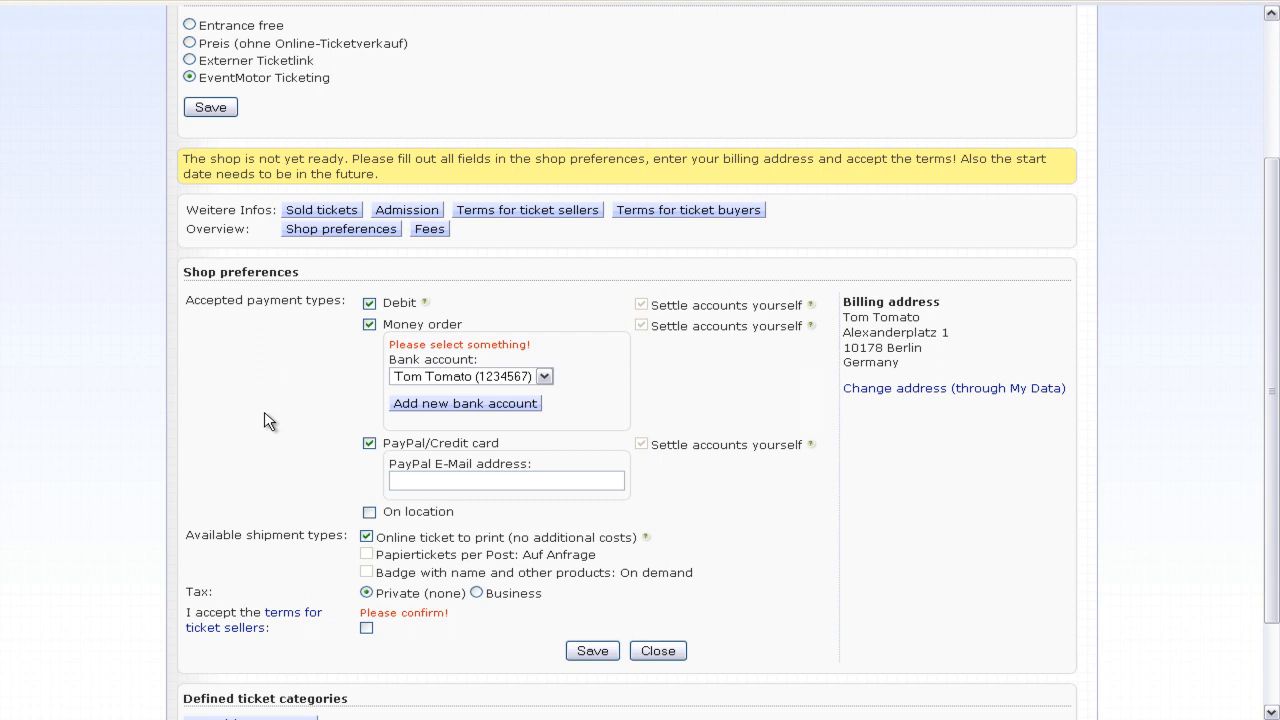
scroll(280, 421, down, 3)
click(368, 324)
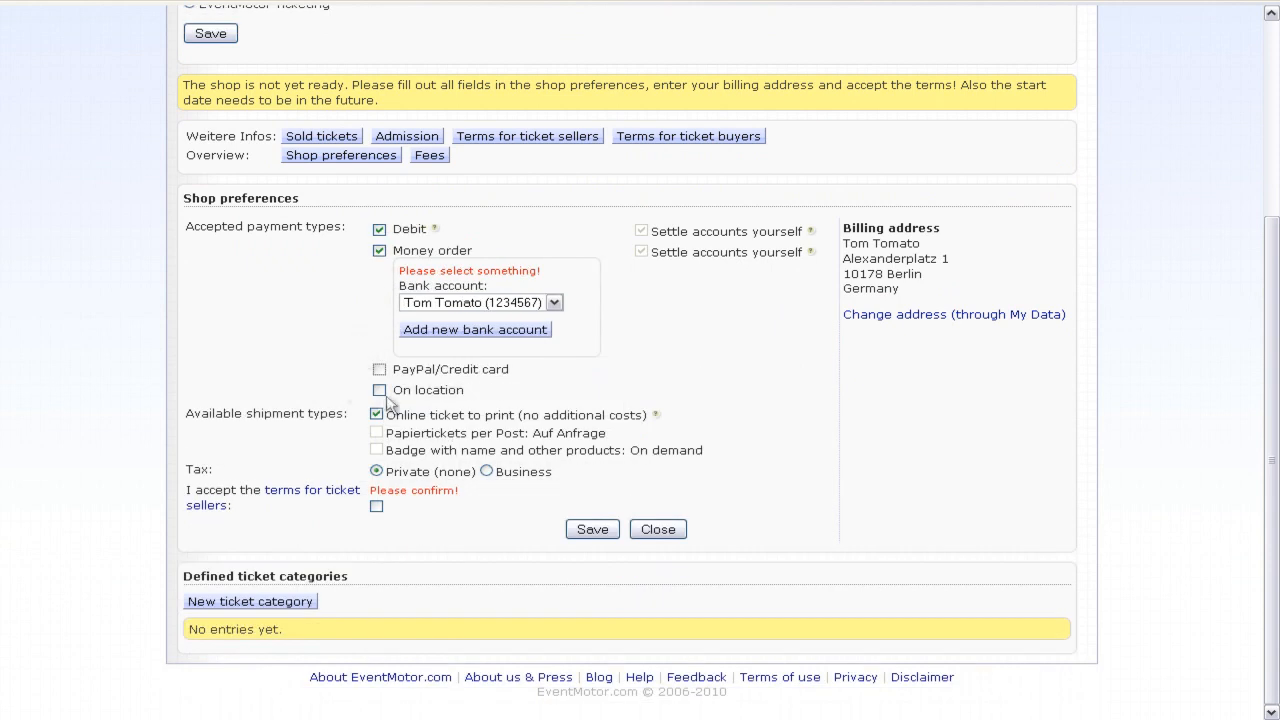
- Enable on-location payment with room instructions, keep Private tax, and accept the ticket-seller terms
click(379, 390)
click(452, 441)
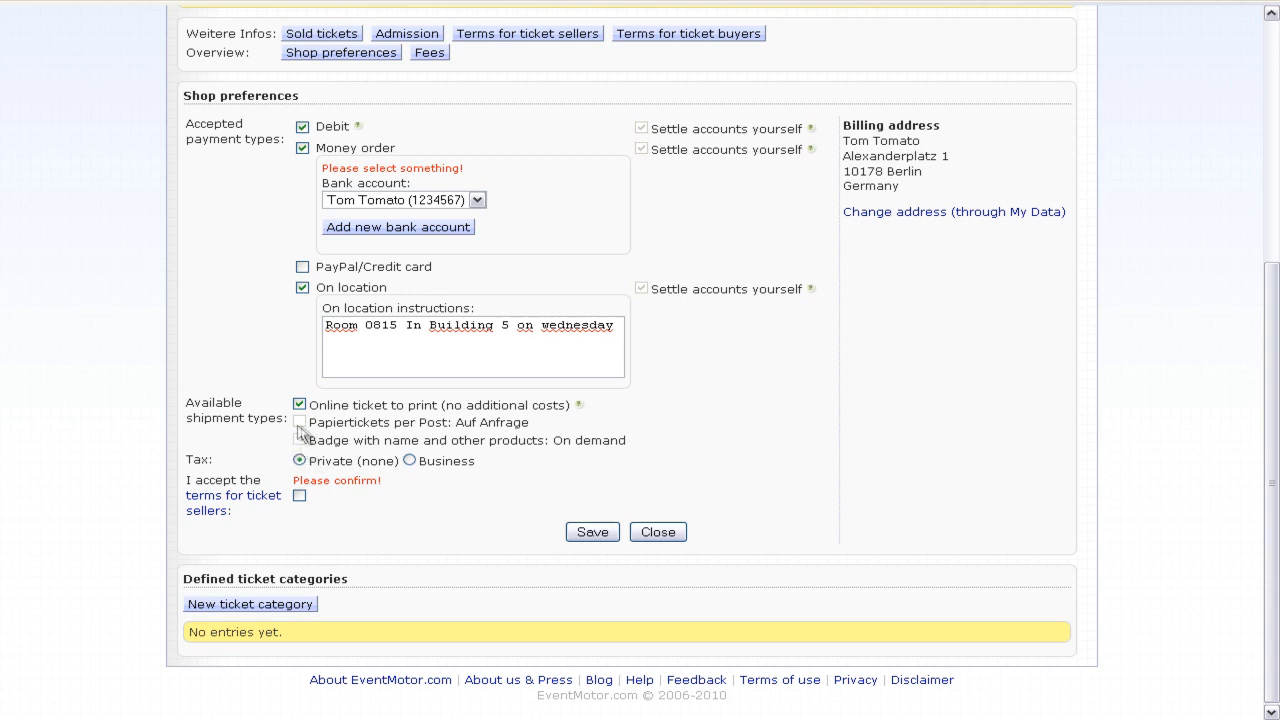
click(409, 461)
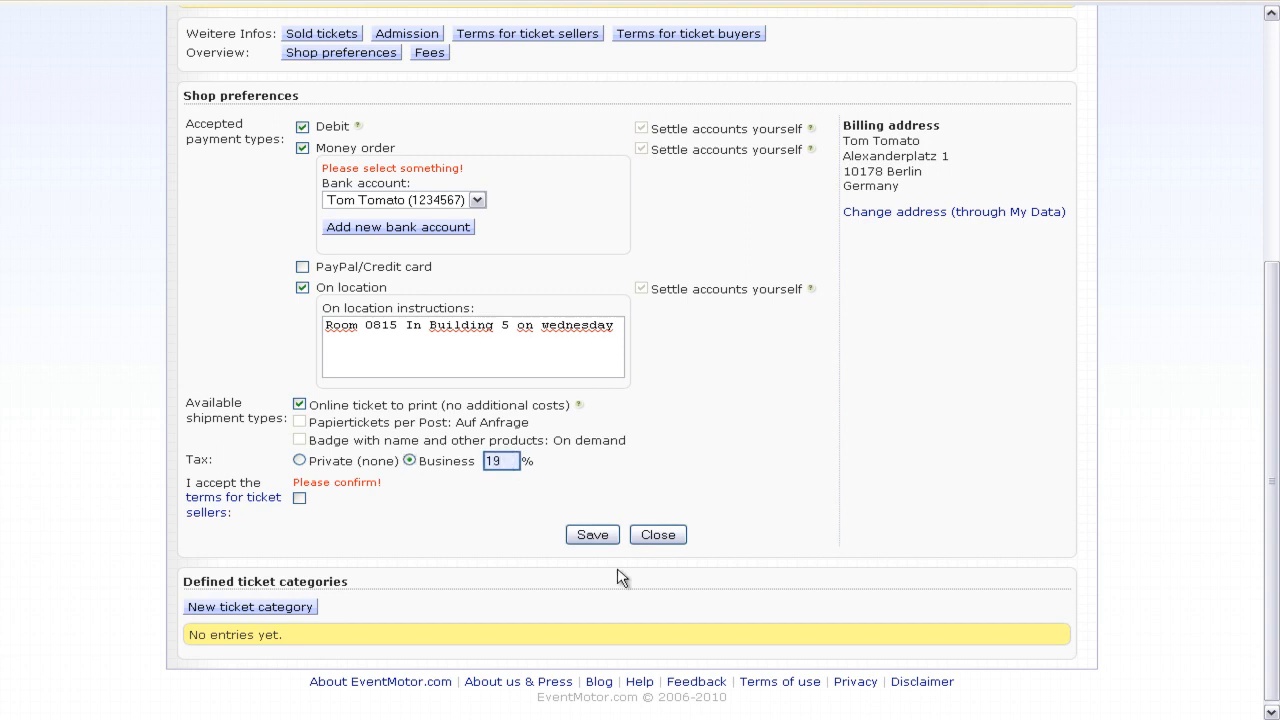
click(300, 461)
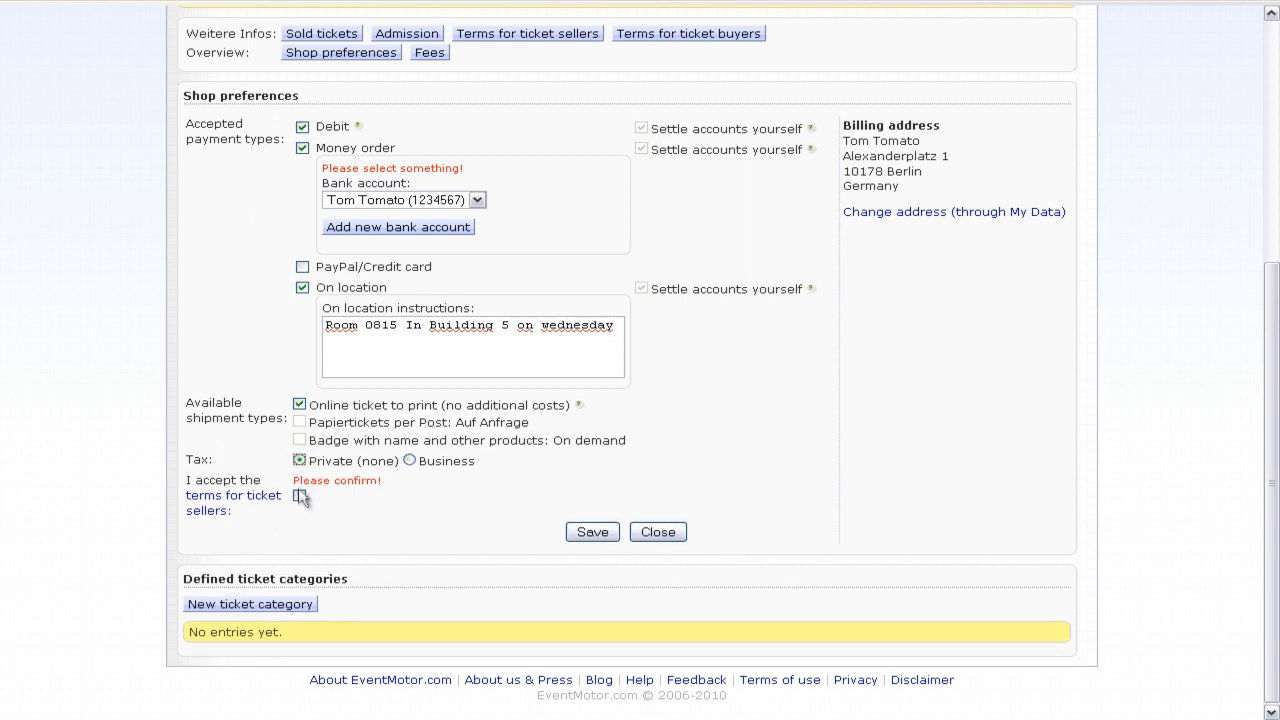
click(299, 495)
- Save the shop preferences and close the panel
mouse_move(942, 200)
mouse_down()
mouse_move(846, 140)
mouse_move(845, 126)
mouse_move(938, 160)
mouse_move(927, 190)
mouse_up()
click(845, 126)
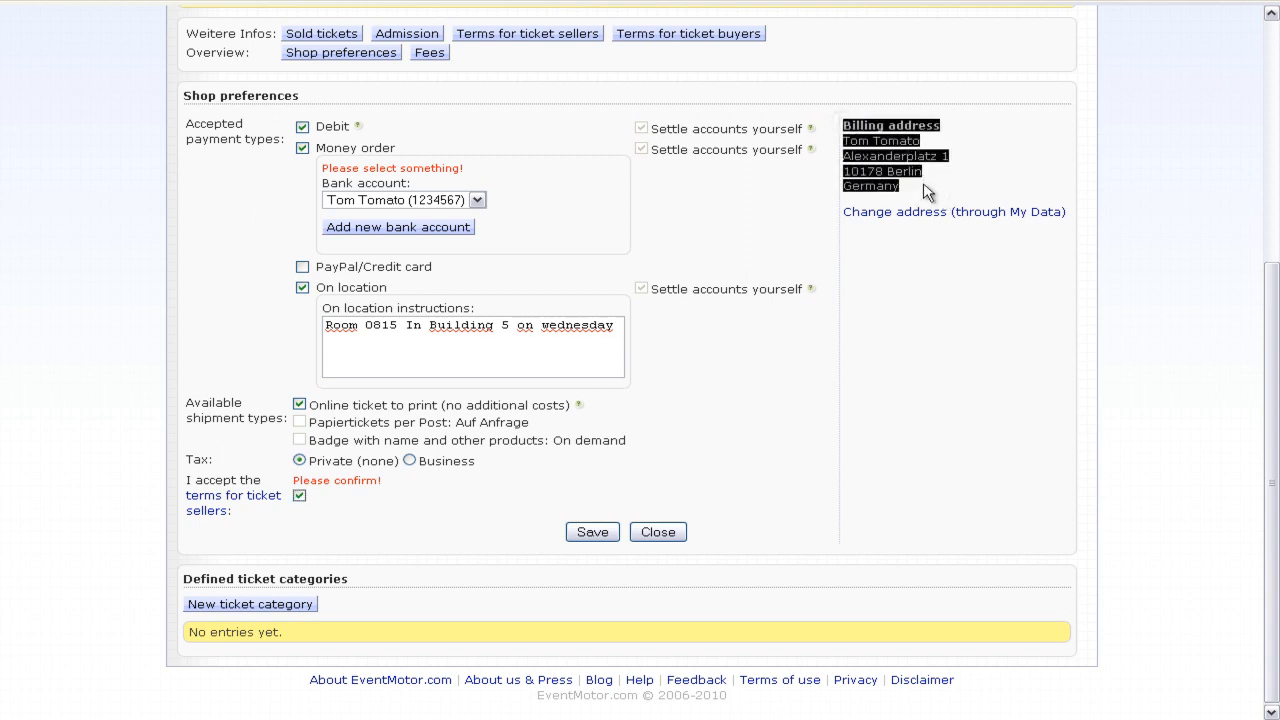
click(924, 190)
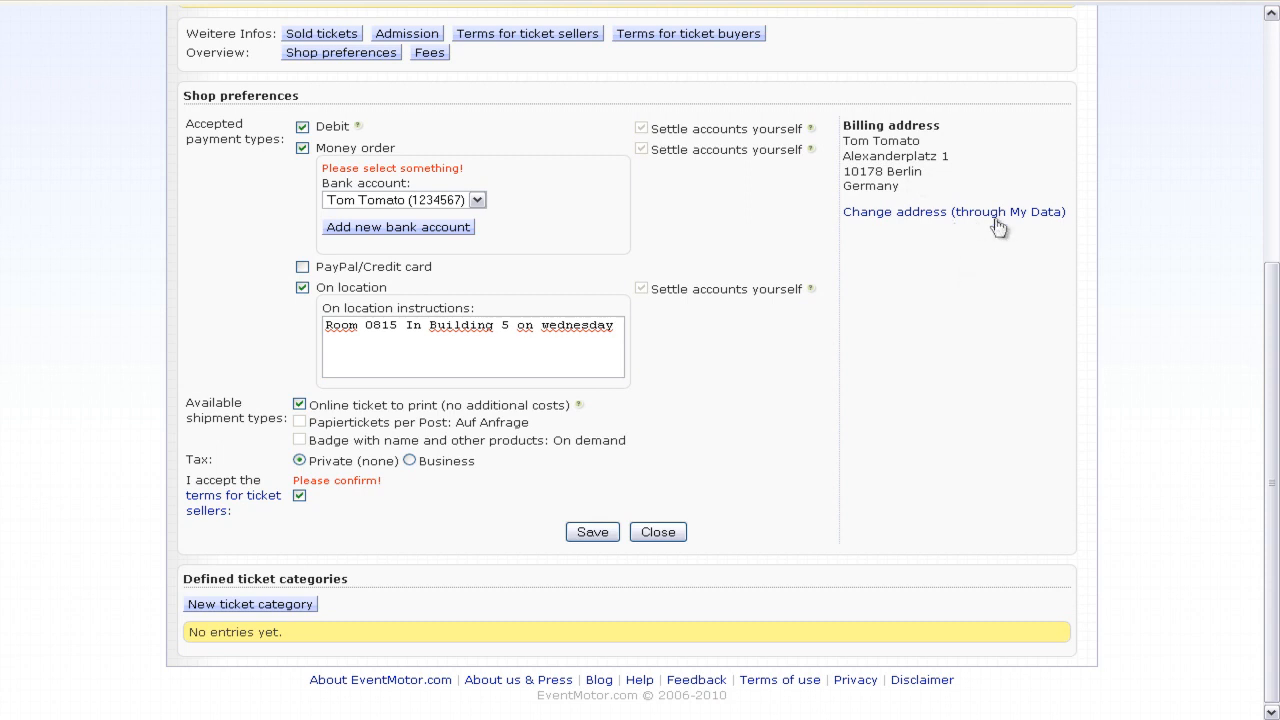
click(591, 540)
click(660, 529)
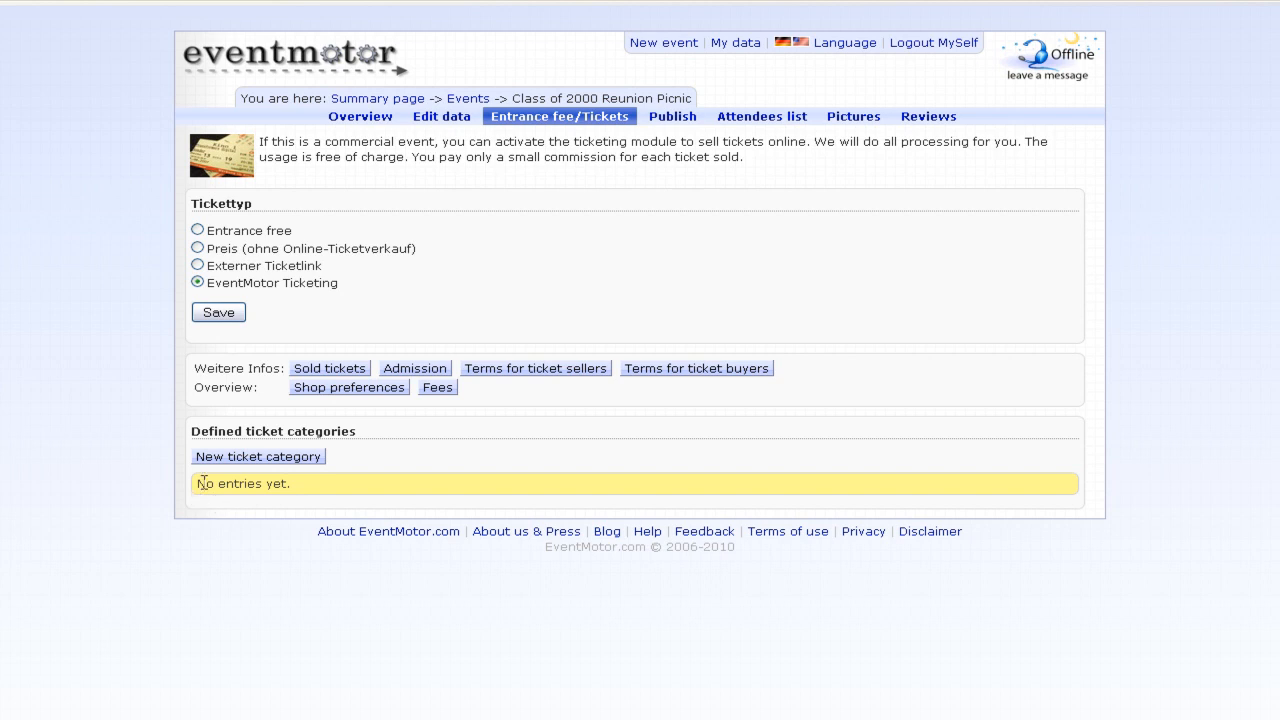
- Add ticket category 'Semper Opera' with price 12 and available quantity 50, and confirm it
click(234, 455)
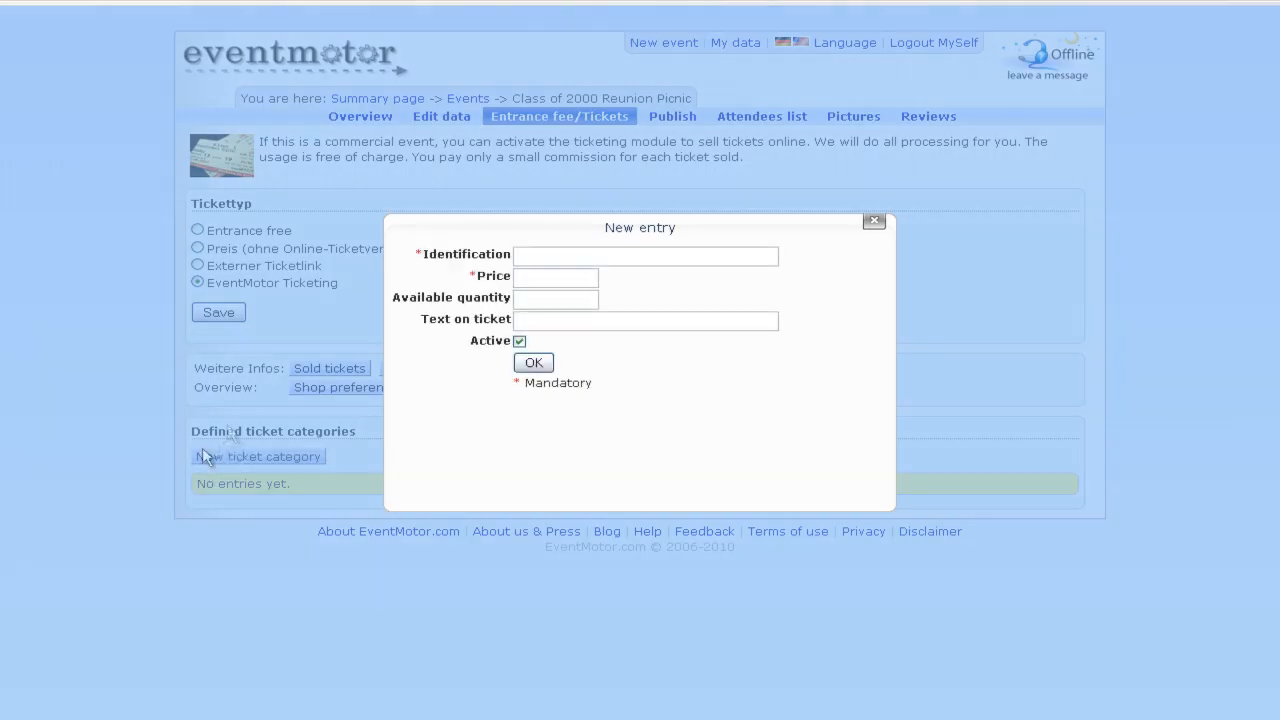
click(541, 254)
text(Semper Opera)
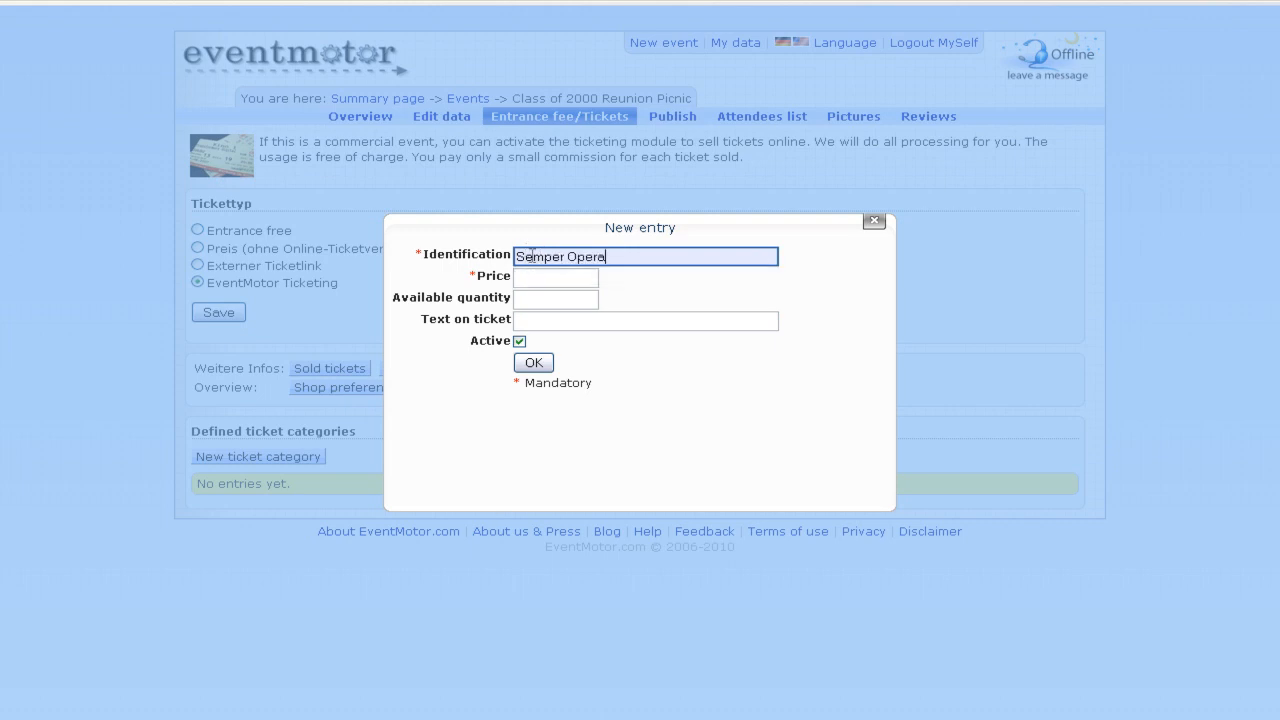
click(550, 280)
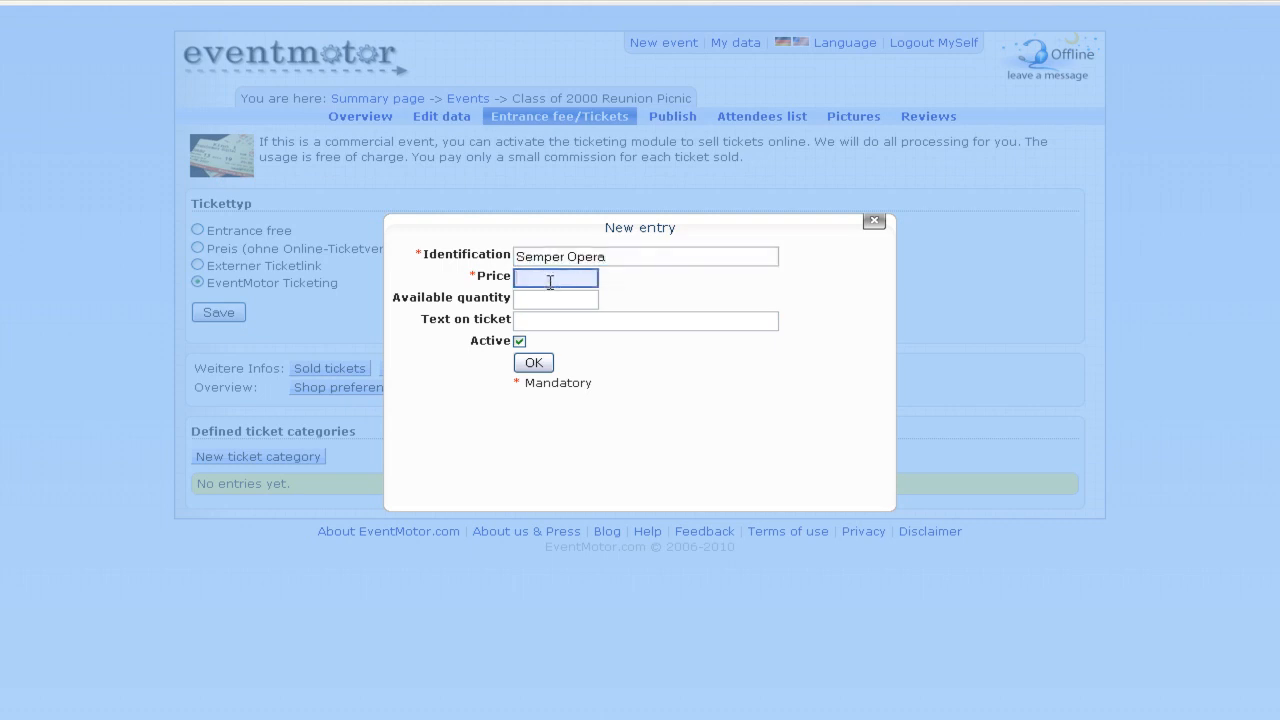
text(12)
click(560, 302)
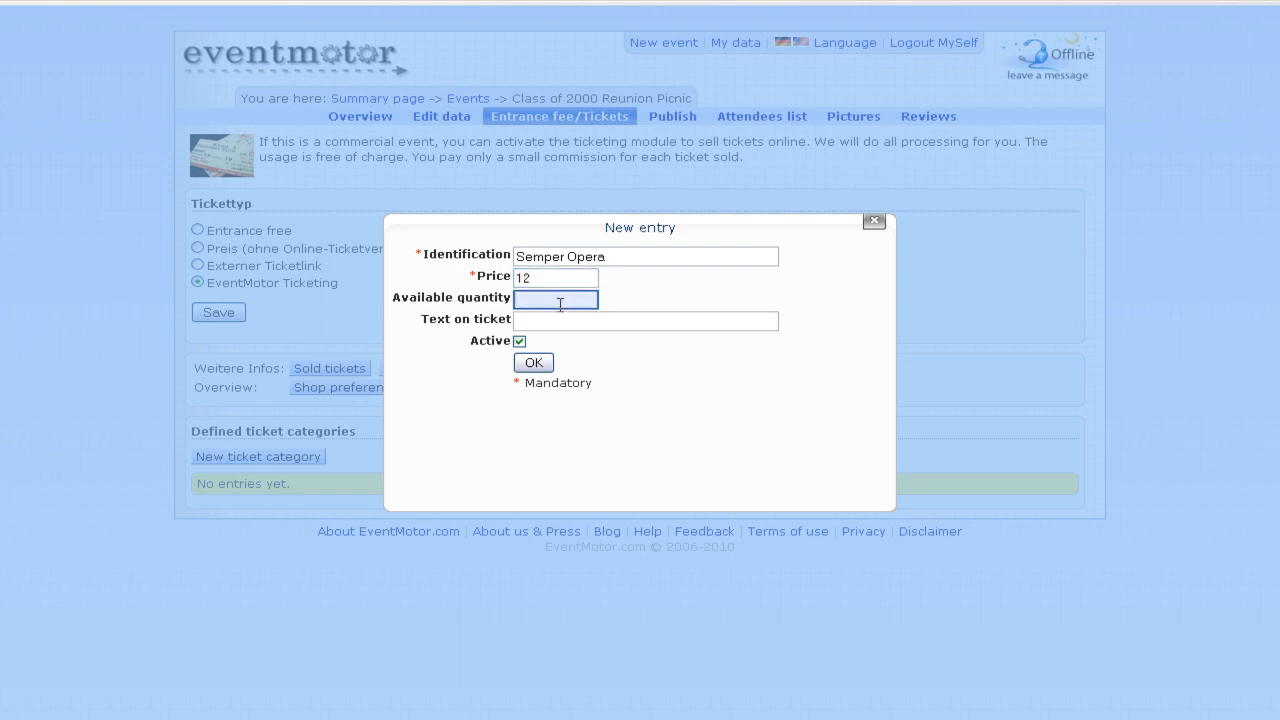
text(50)
click(710, 297)
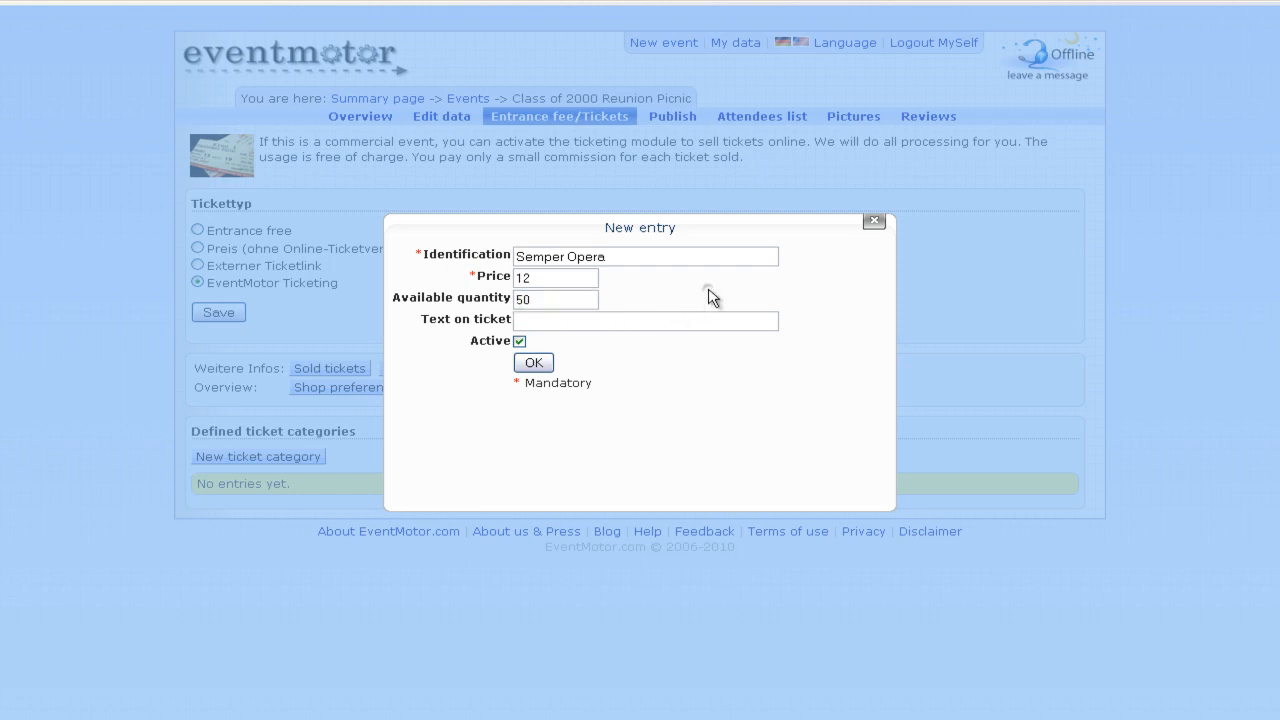
click(660, 320)
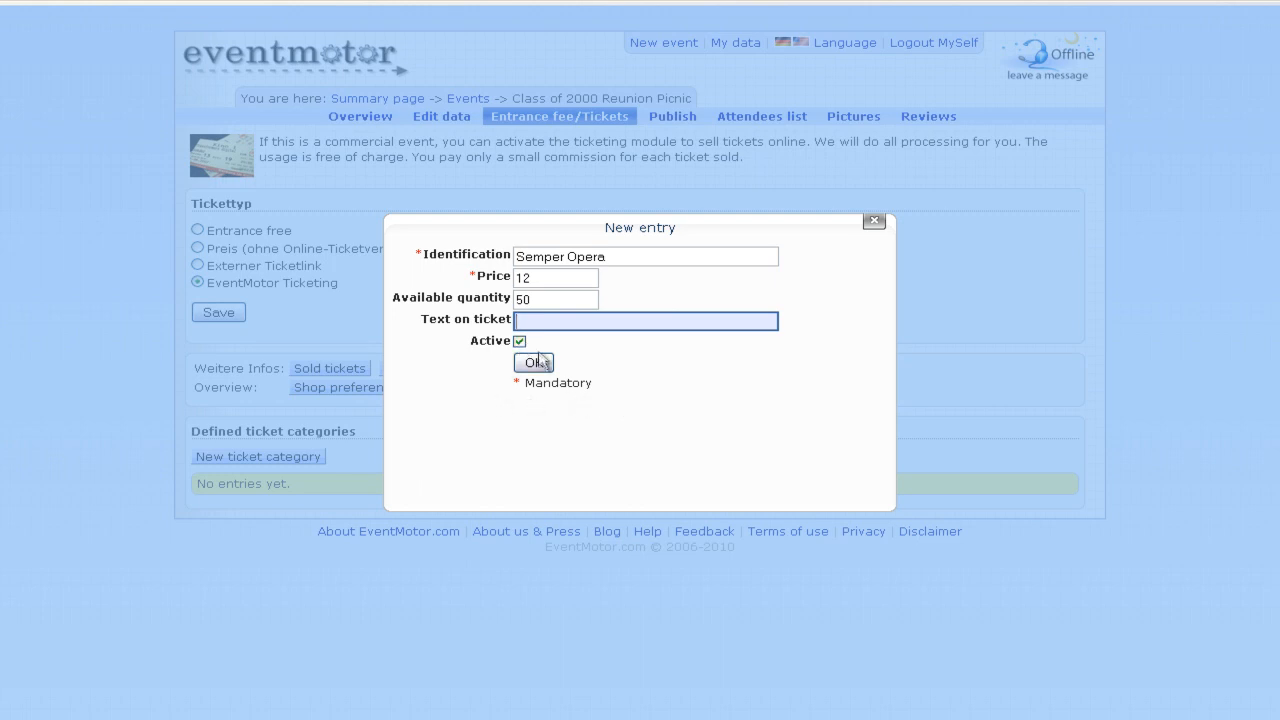
drag(556, 227, 414, 196)
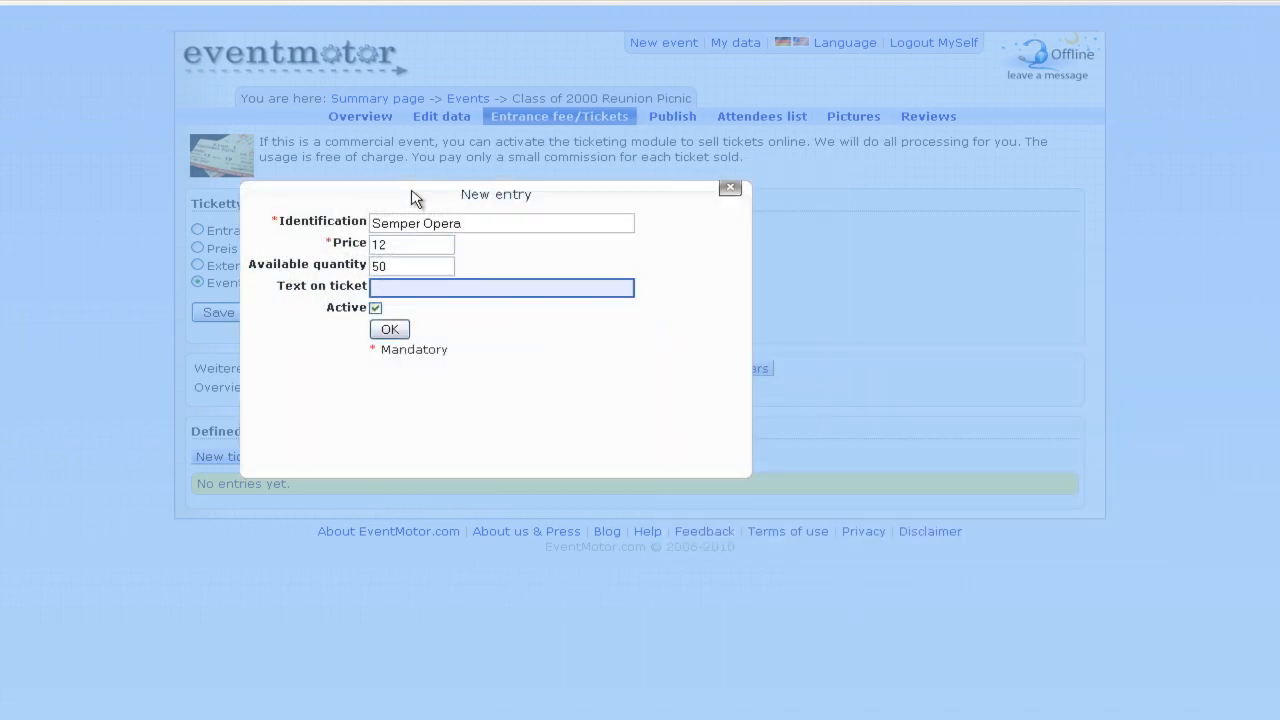
click(392, 330)
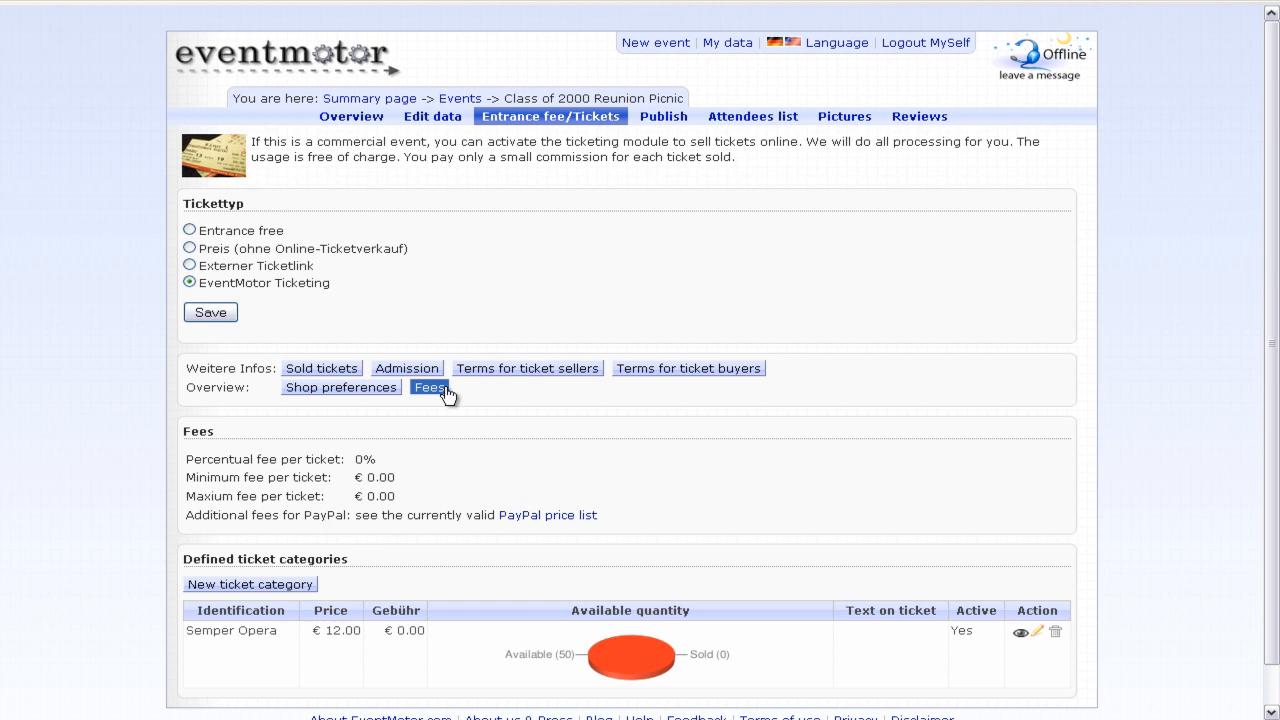
- Collapse the fees panel and preview the Semper Opera ticket via its eye icon
click(432, 388)
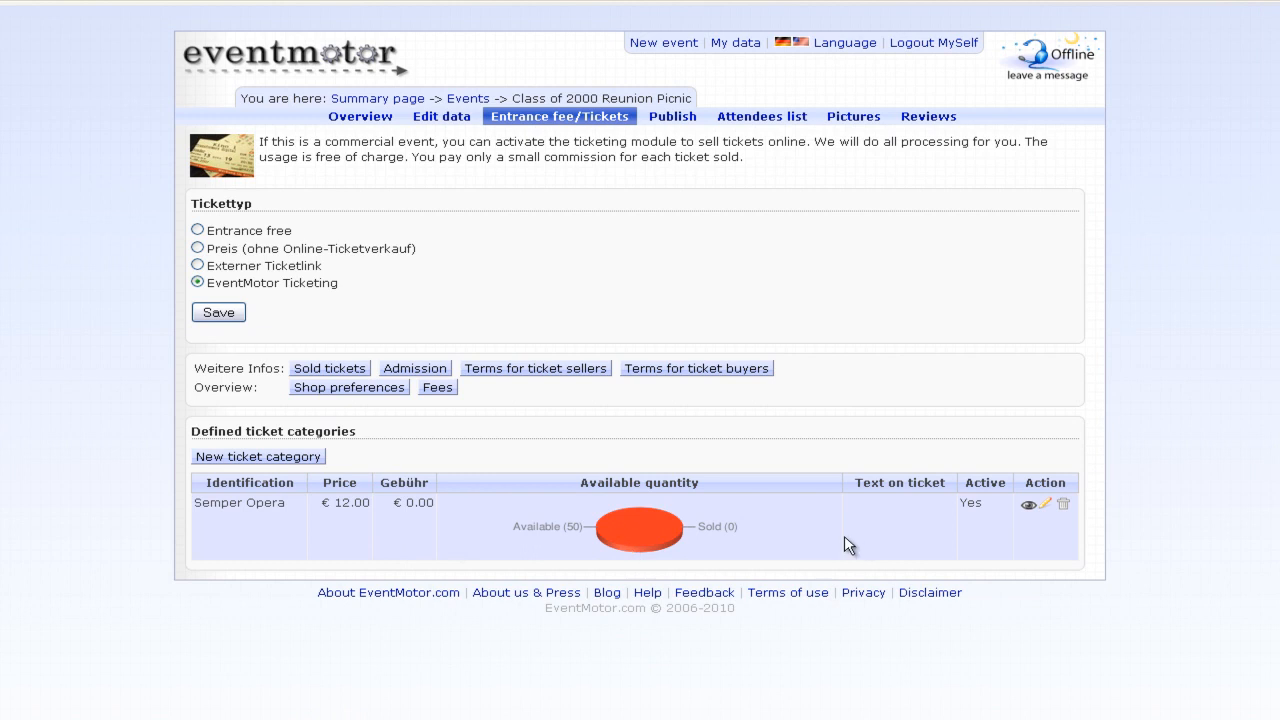
click(1028, 506)
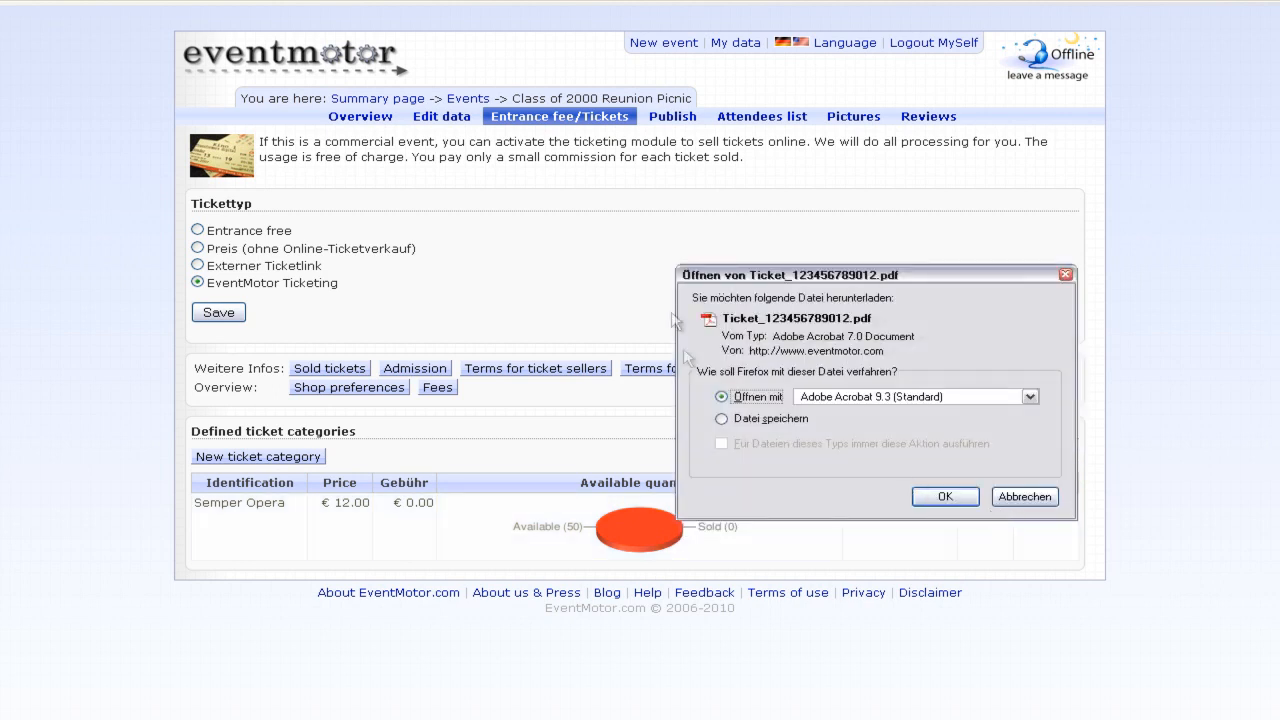
- Open the Semper Opera sample ticket PDF in Adobe Reader and scroll through it
click(945, 498)
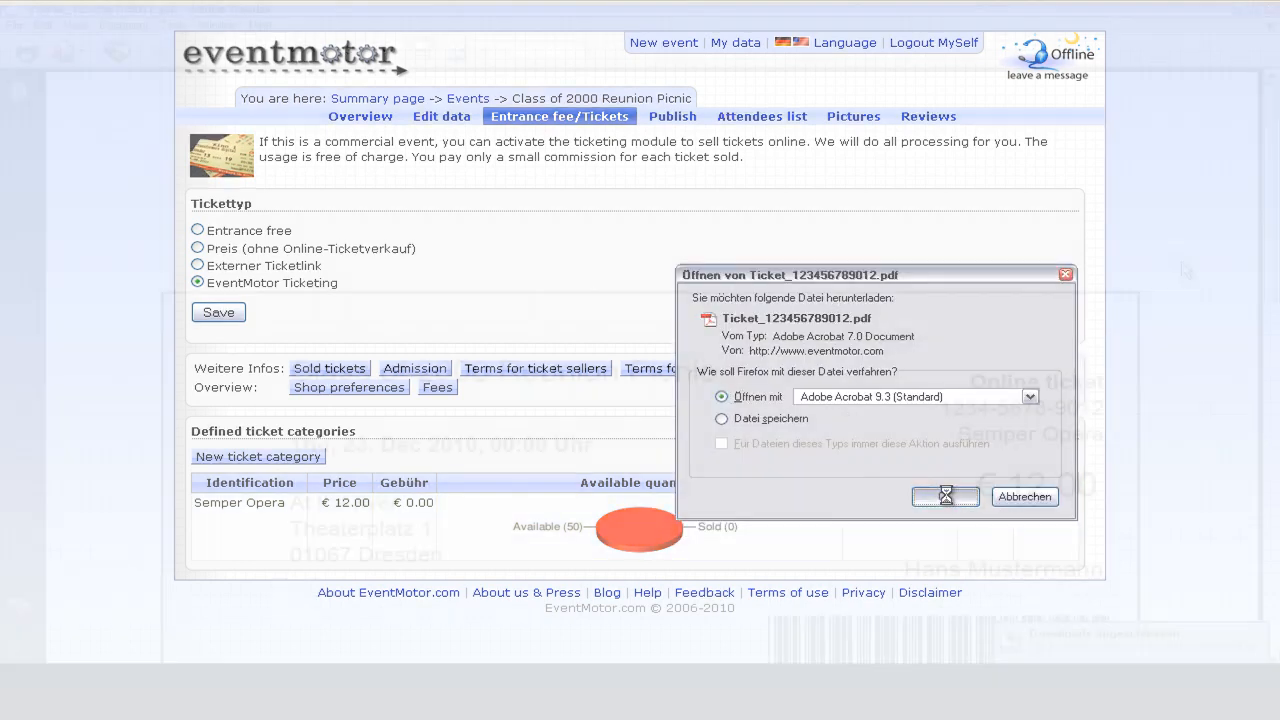
scroll(1175, 270, down, 2)
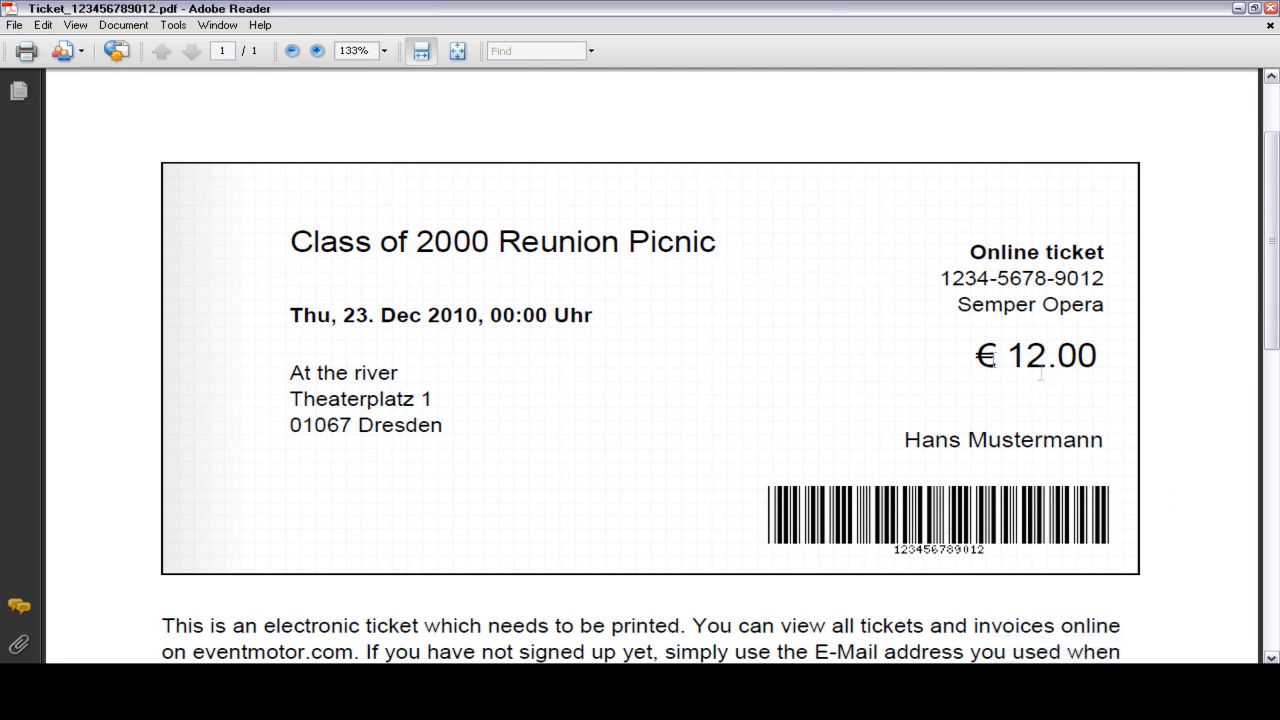
scroll(694, 391, down, 6)
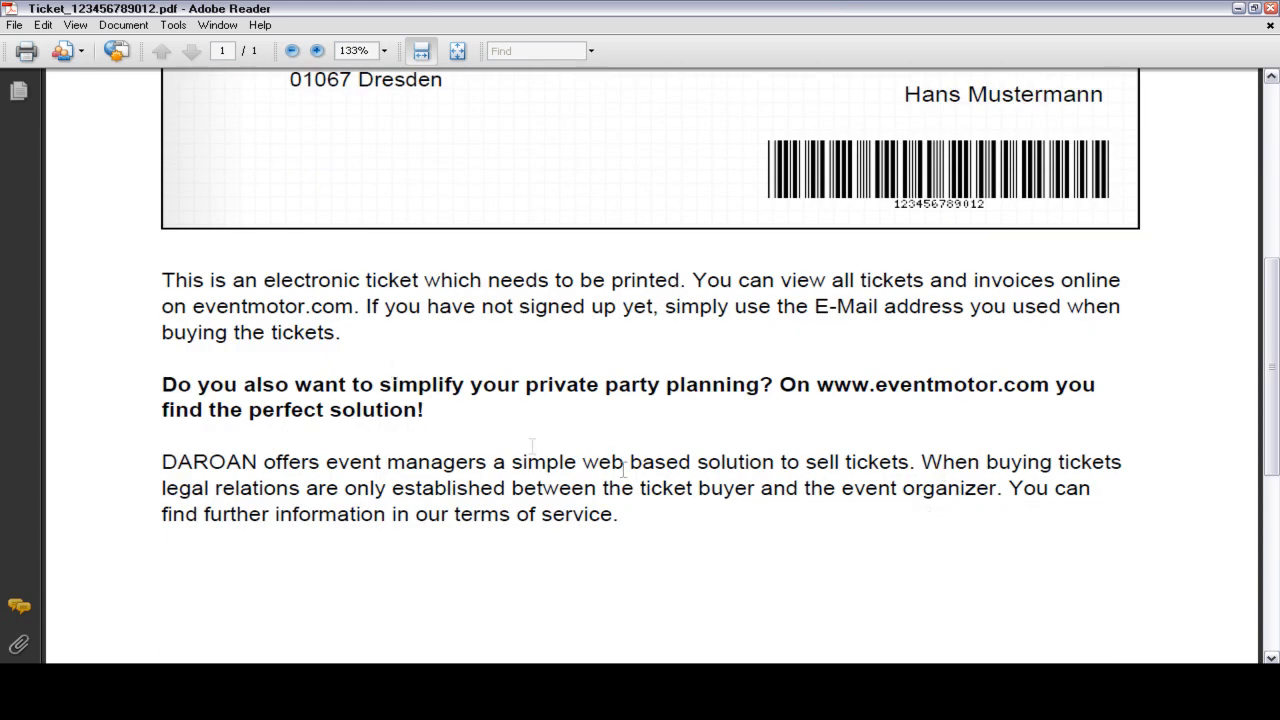
scroll(1189, 434, up, 5)
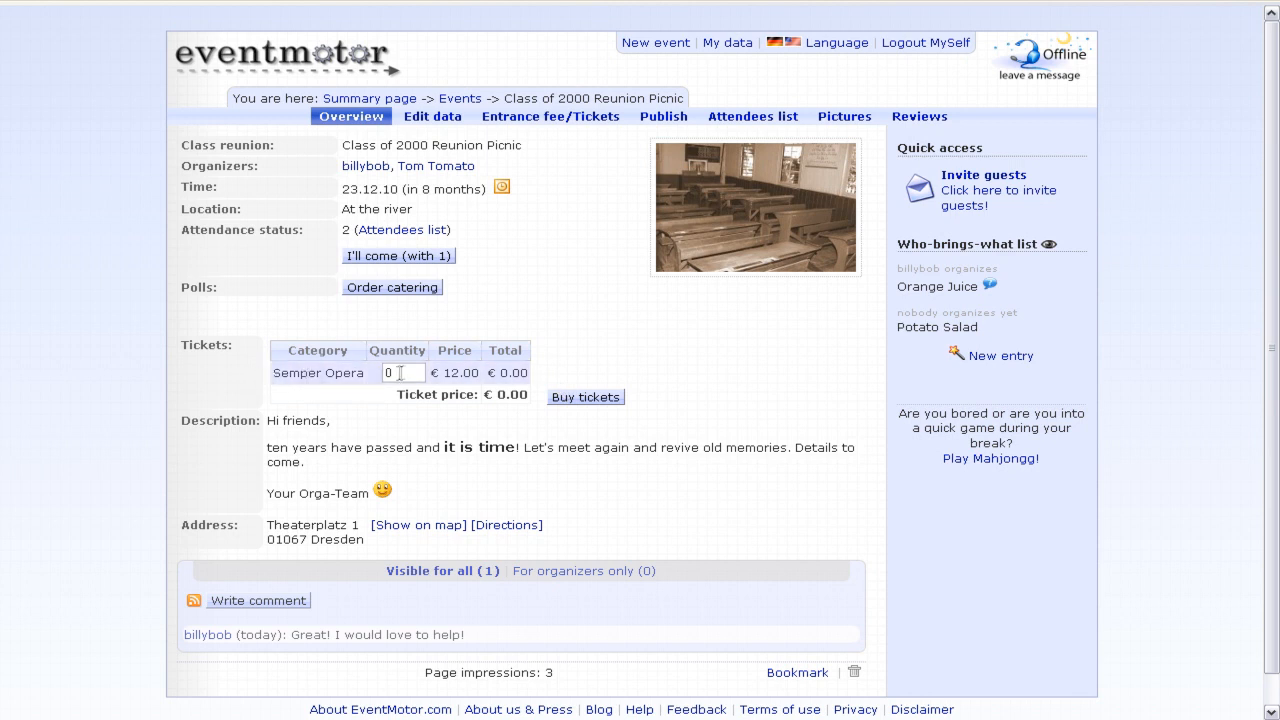
- Change the Semper Opera ticket quantity to 2 (€24.00 total) and start the checkout
drag(410, 374, 364, 376)
text(2)
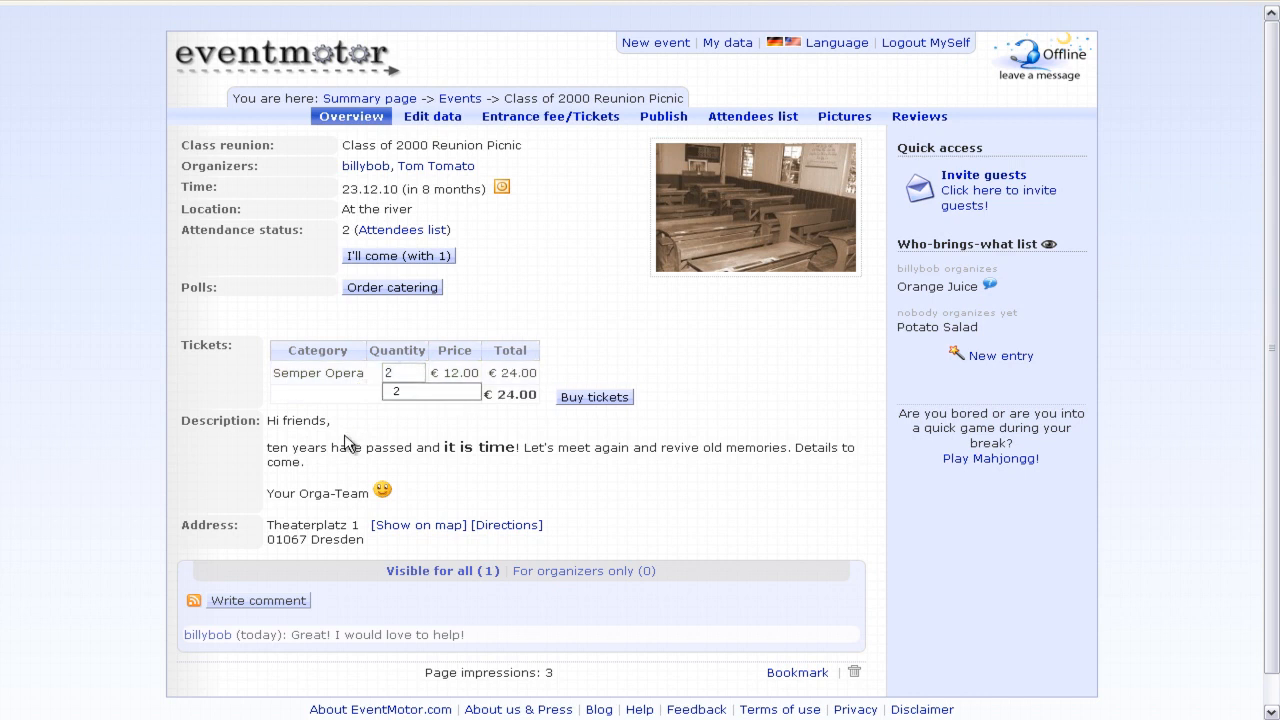
click(423, 409)
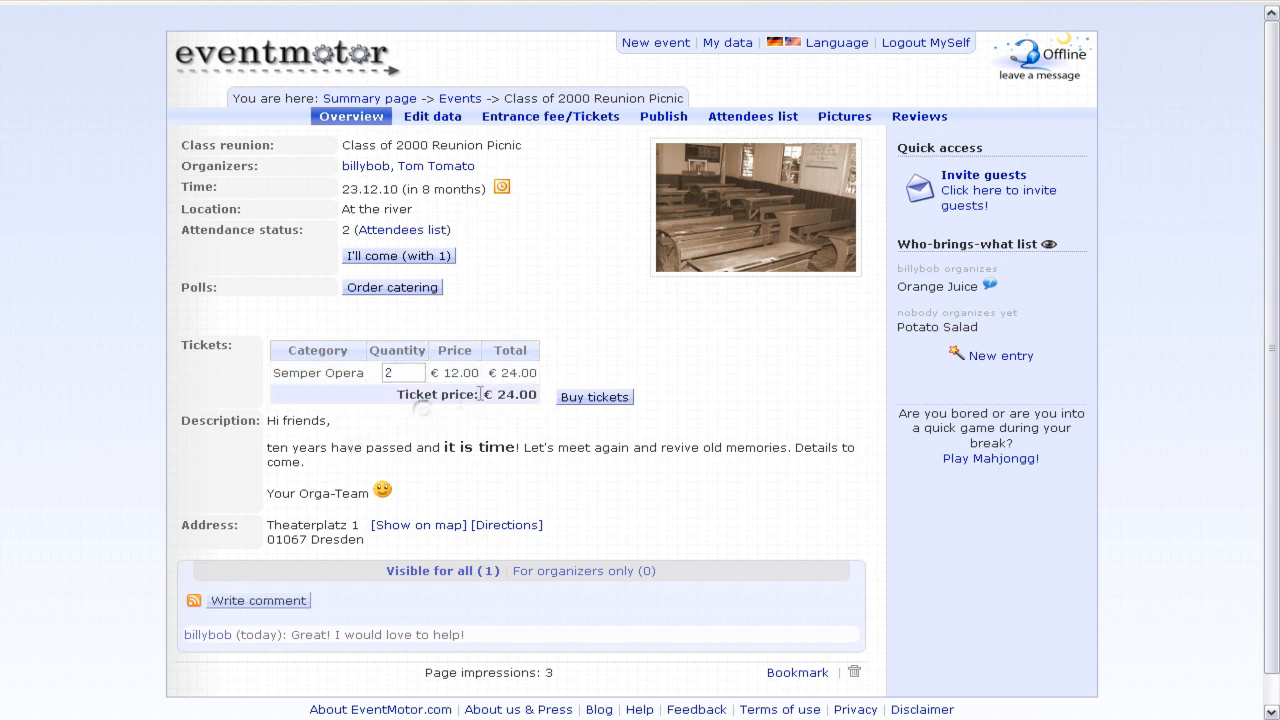
click(612, 400)
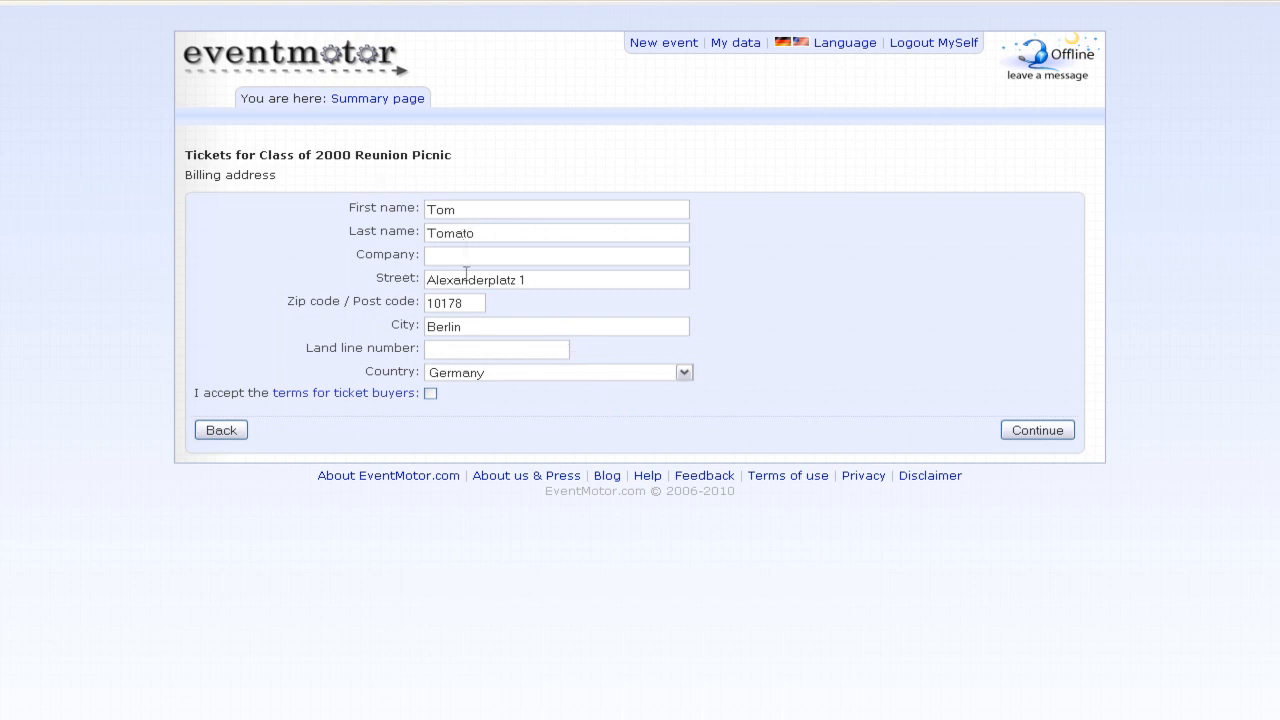
- Accept the buyer terms and choose money order payment with online print-at-home tickets
click(431, 395)
click(1068, 437)
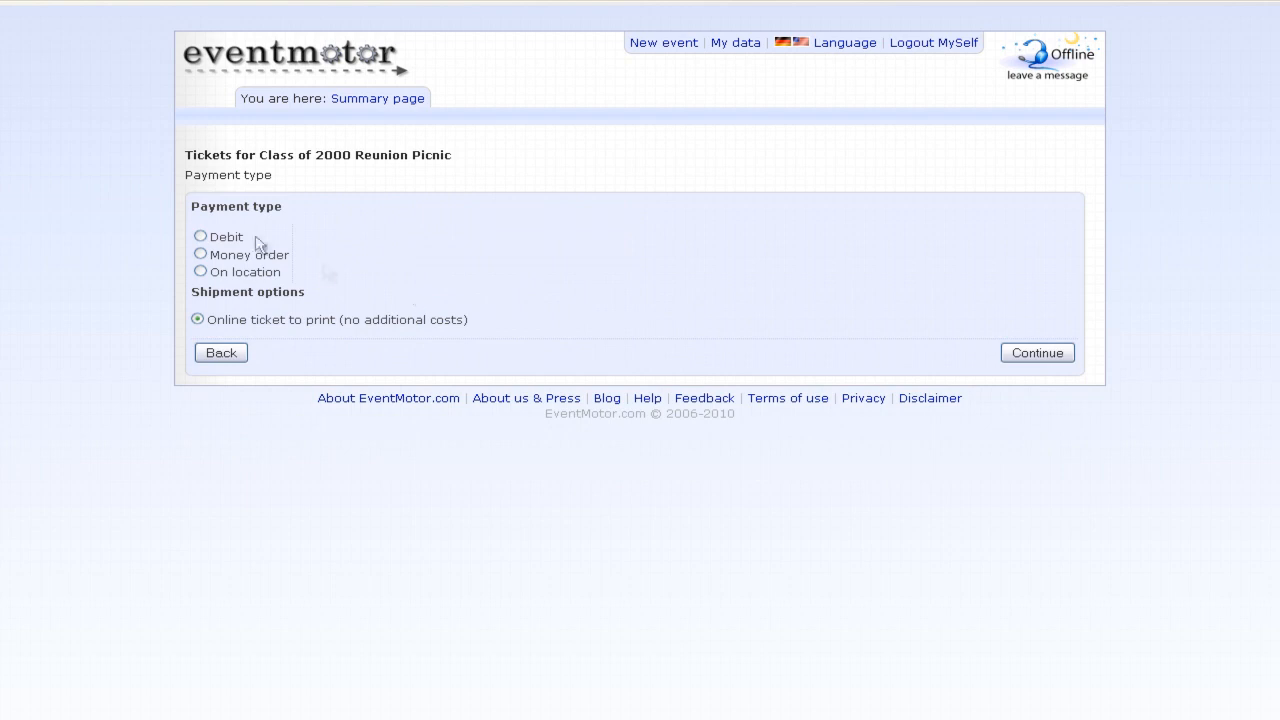
click(200, 237)
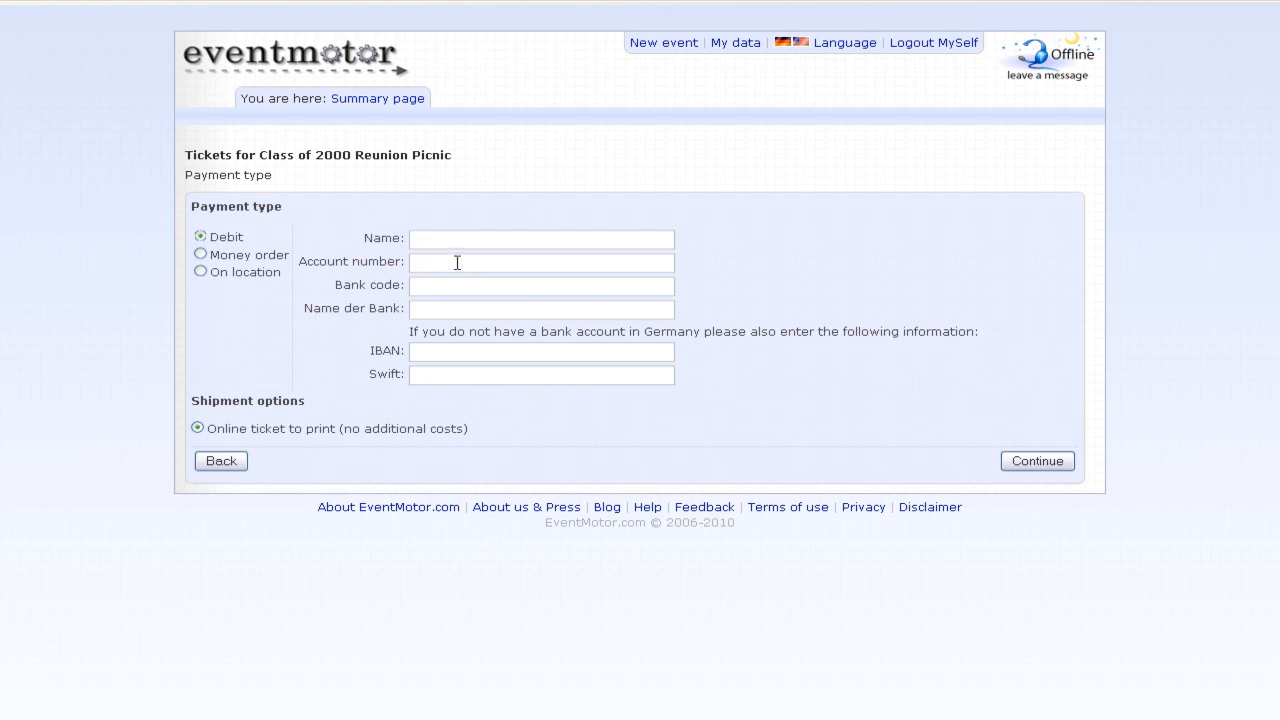
click(200, 254)
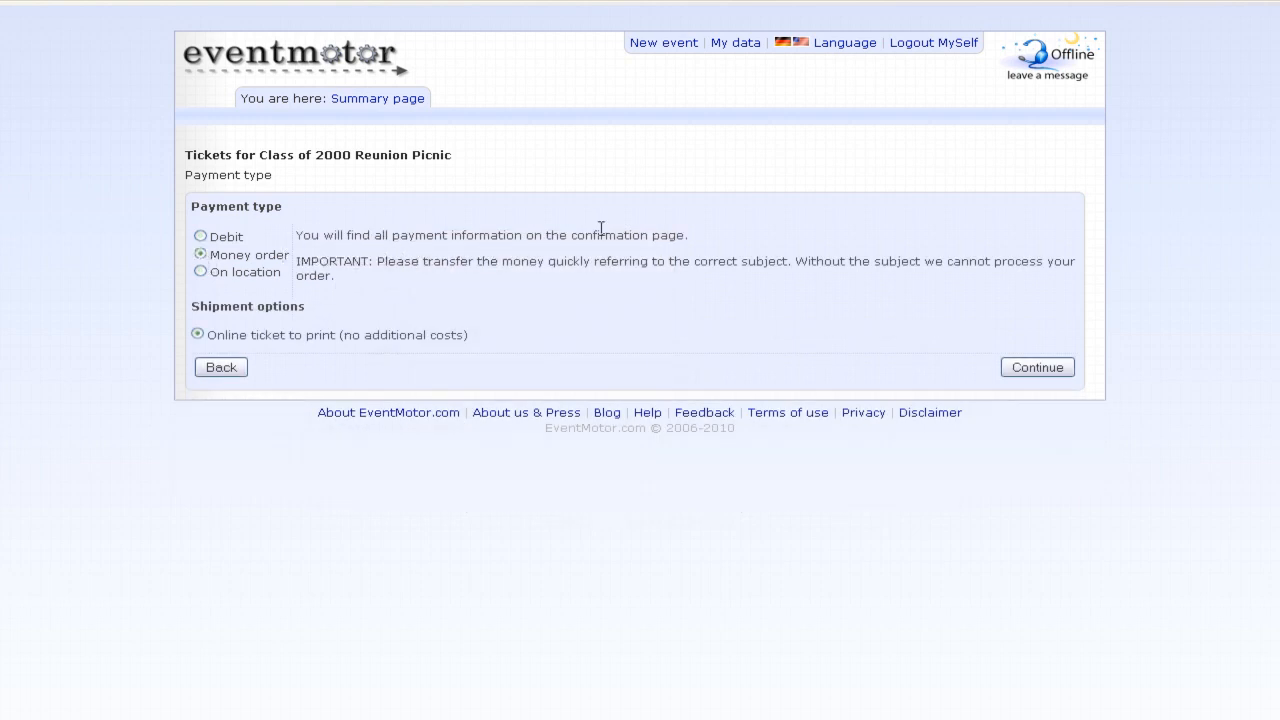
click(205, 272)
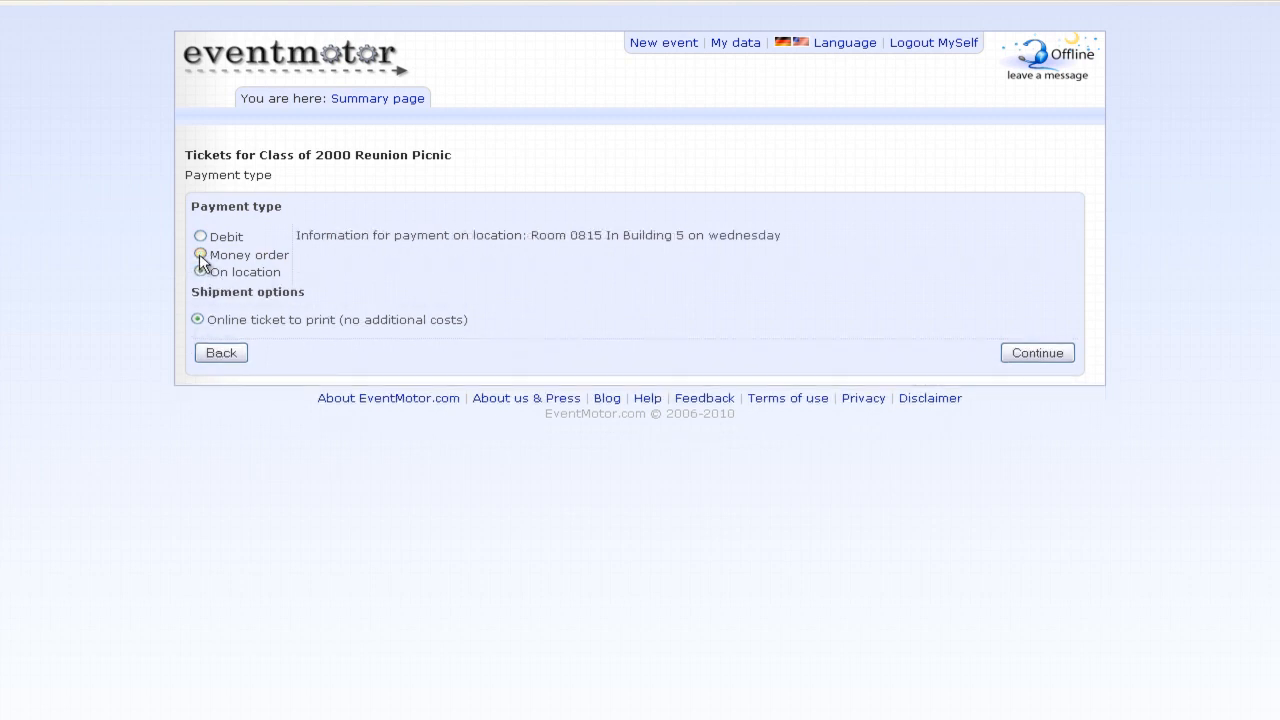
click(200, 256)
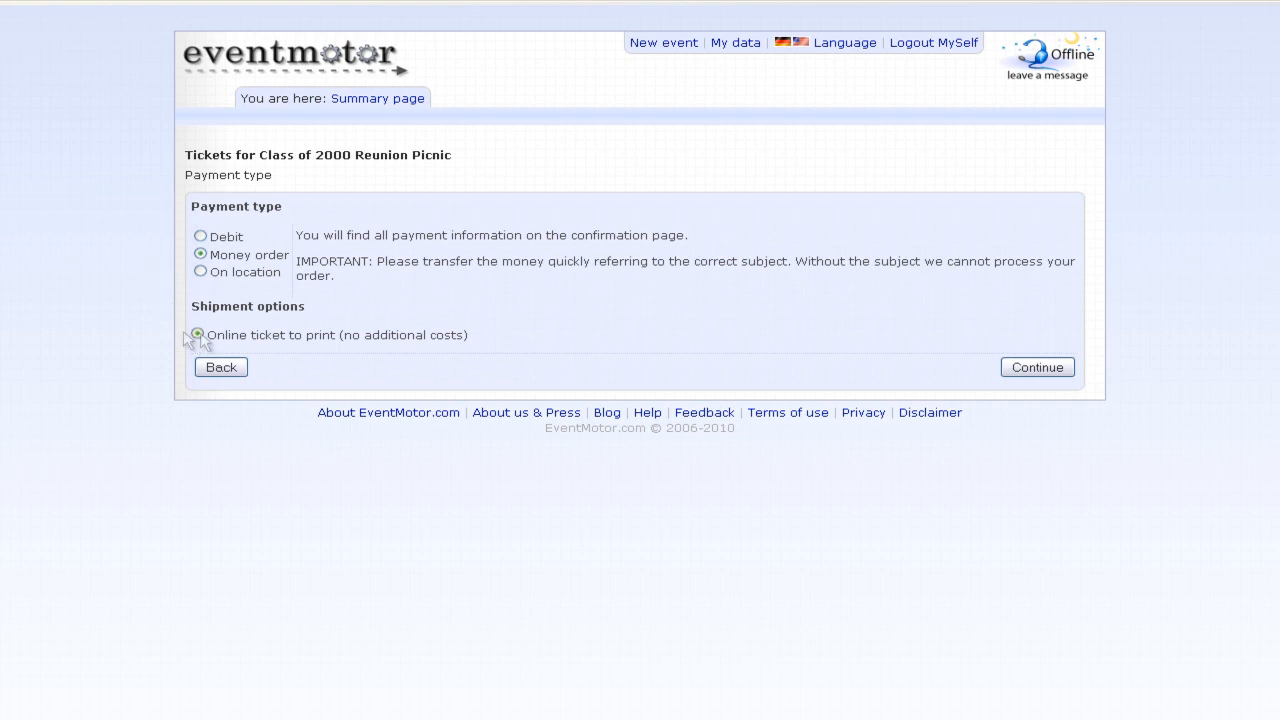
click(1064, 376)
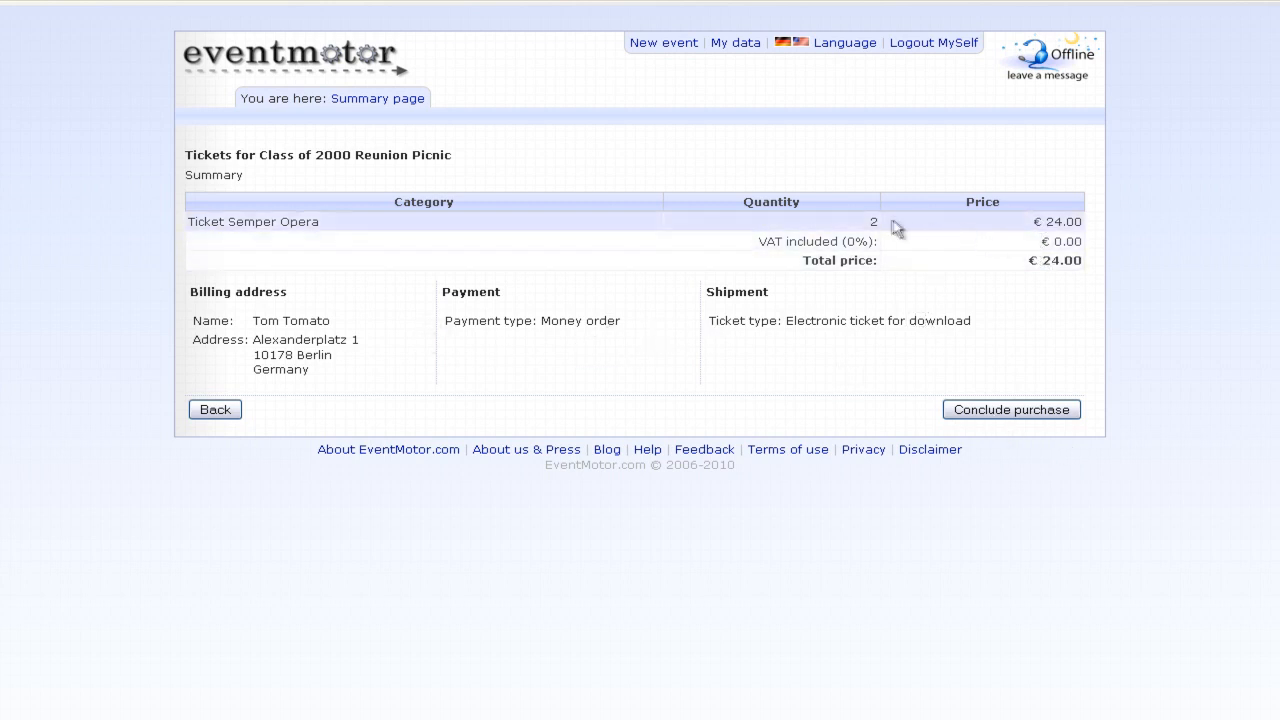
- Conclude the €24.00 money-order purchase and download the invoice PDF from the order overview
click(1018, 412)
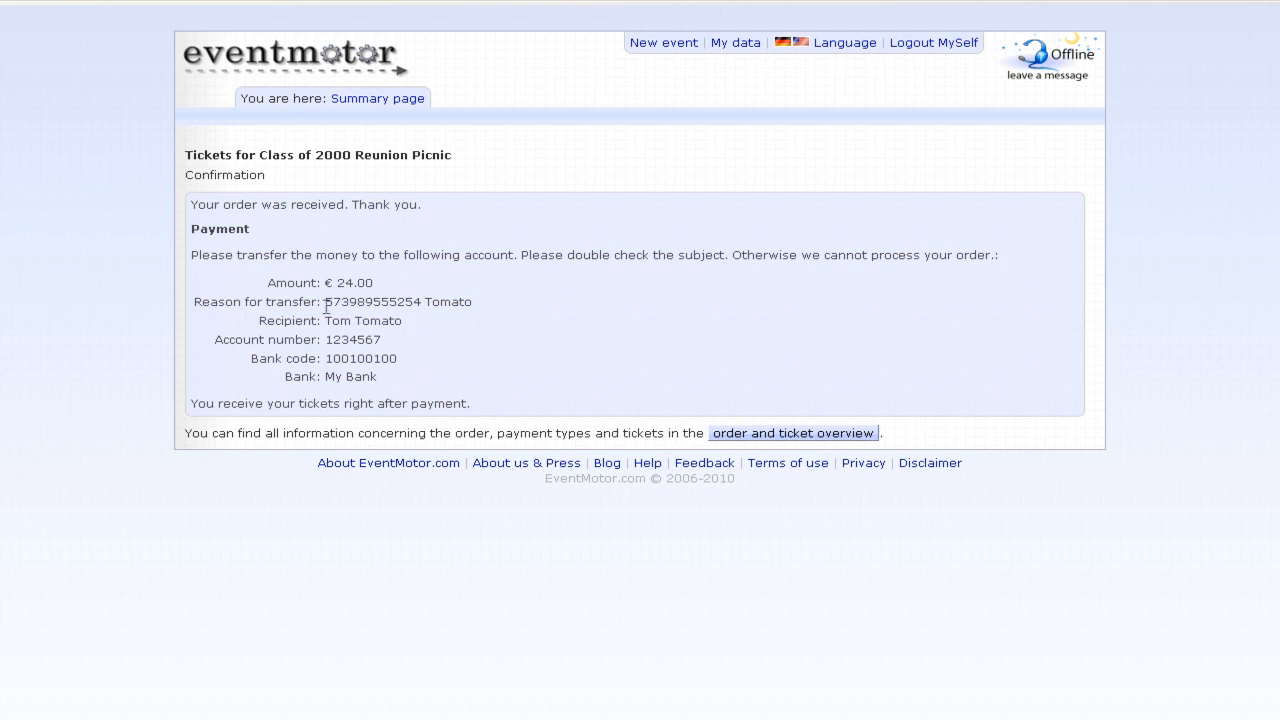
drag(327, 303, 491, 311)
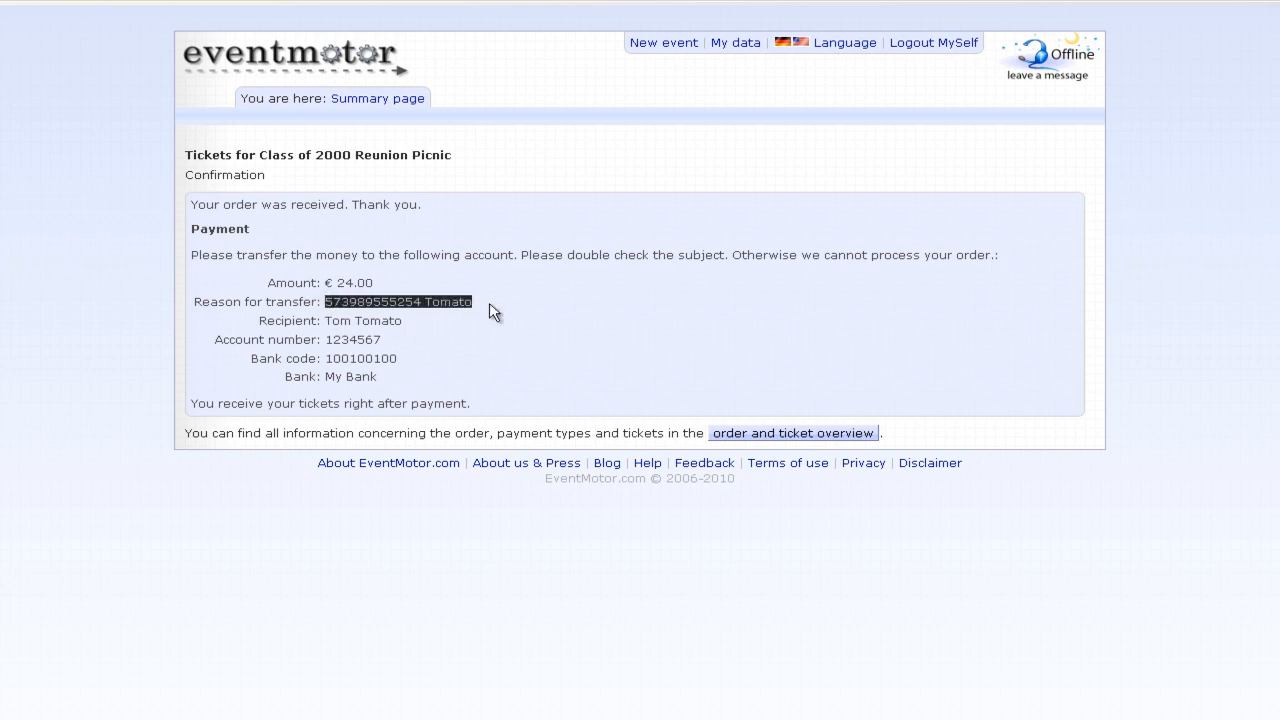
click(491, 312)
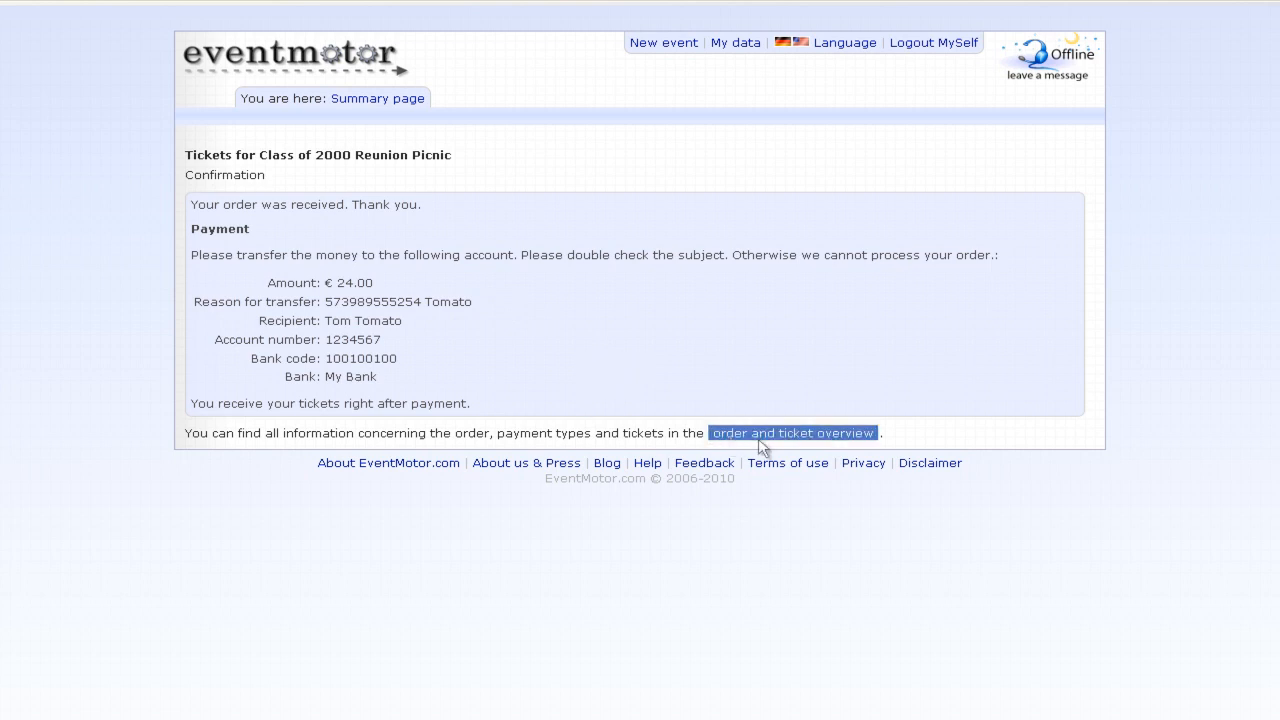
click(820, 436)
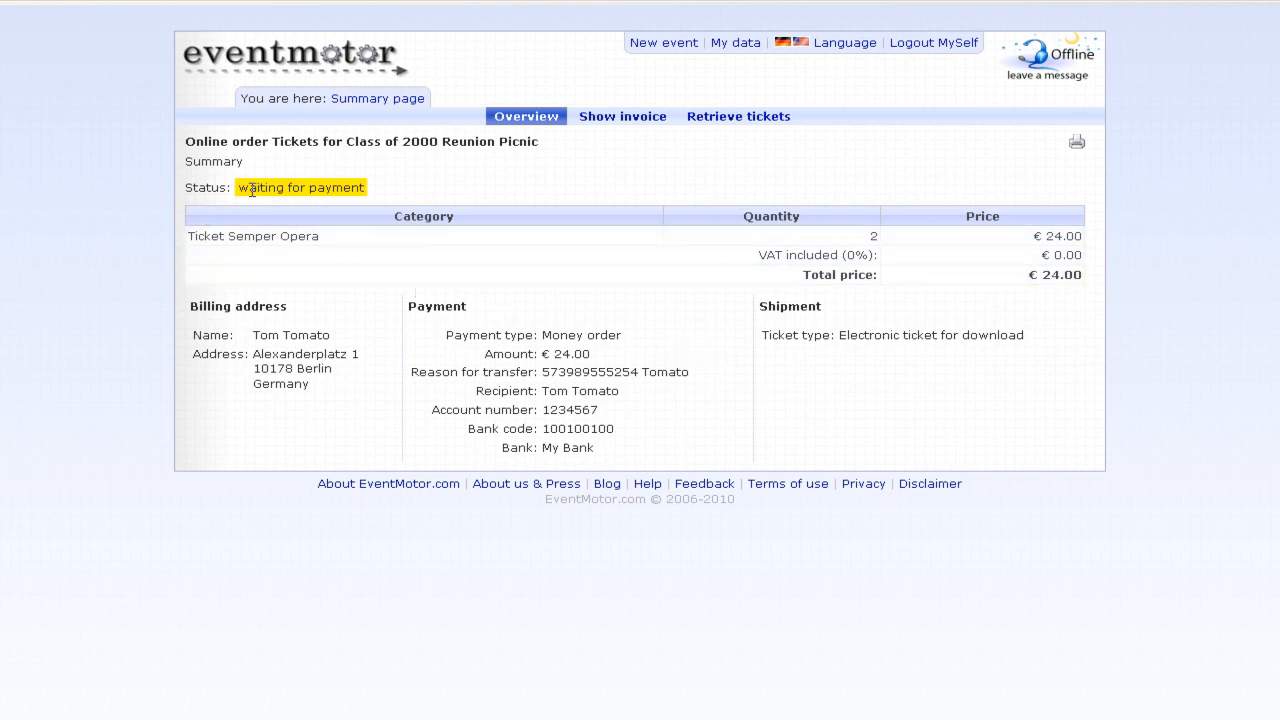
click(651, 118)
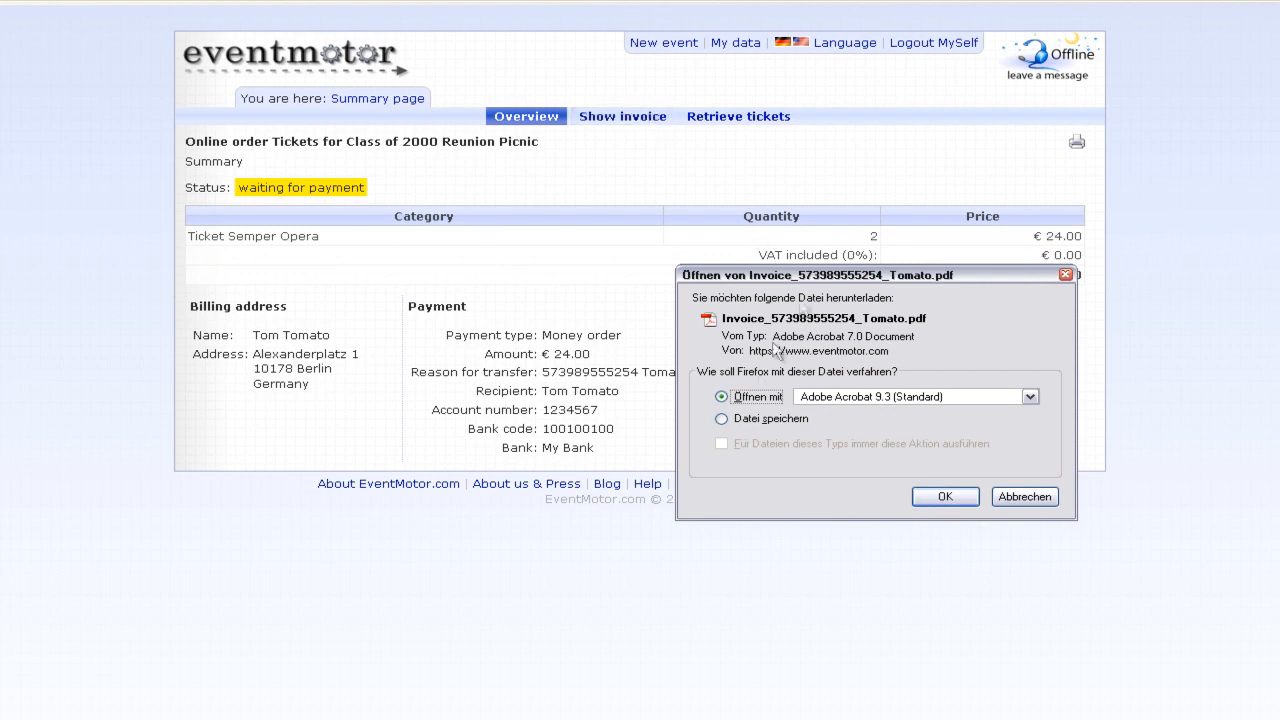
- Open the invoice PDF in Adobe Reader and scroll down to its items table
click(933, 495)
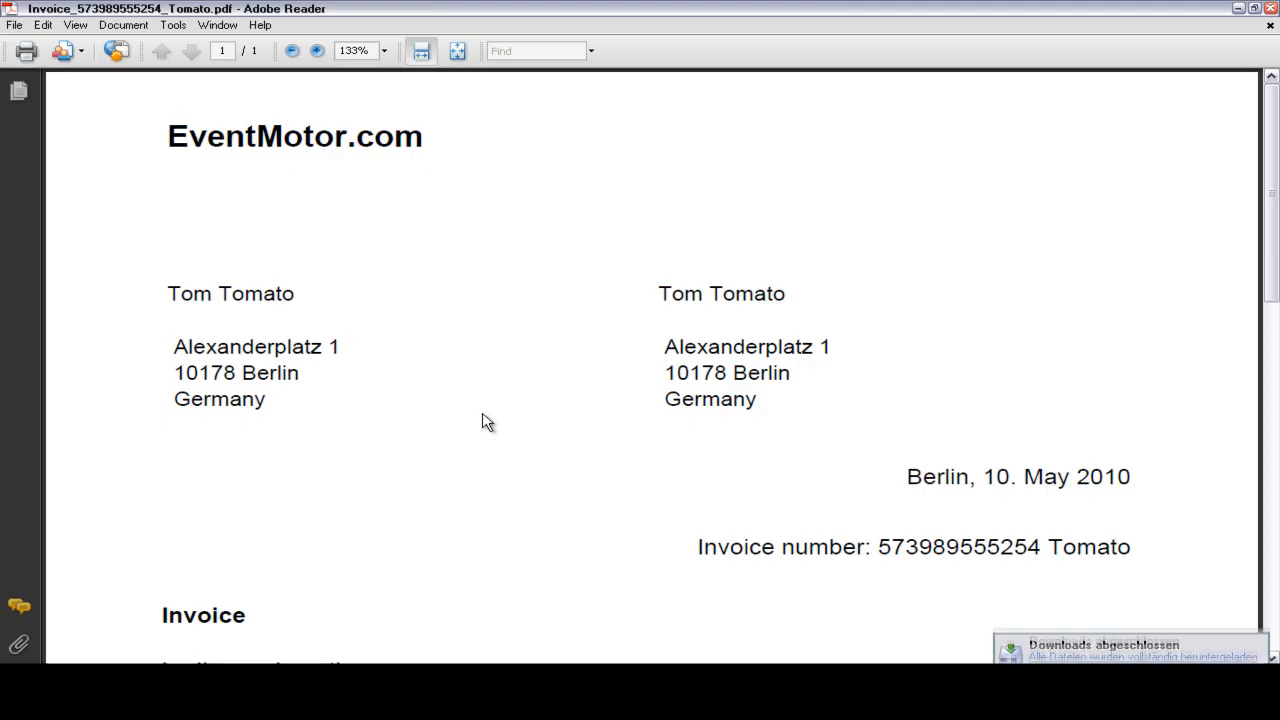
scroll(608, 437, down, 3)
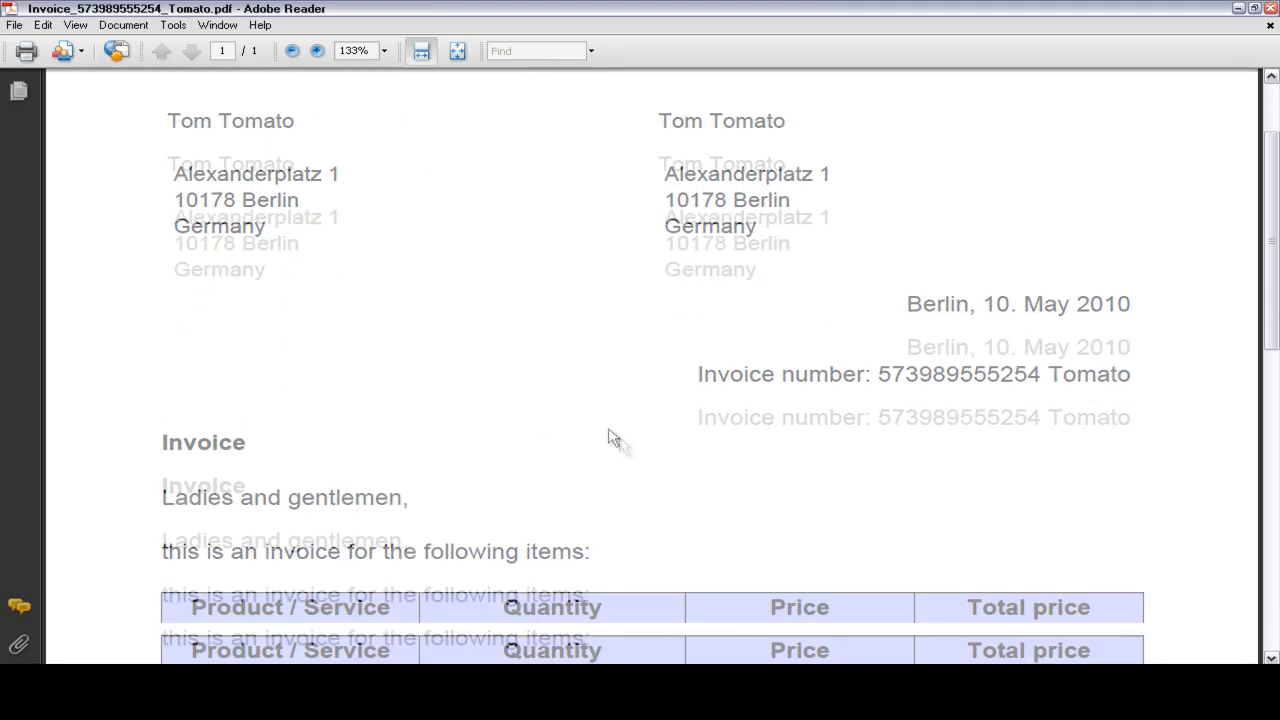
scroll(617, 443, down, 4)
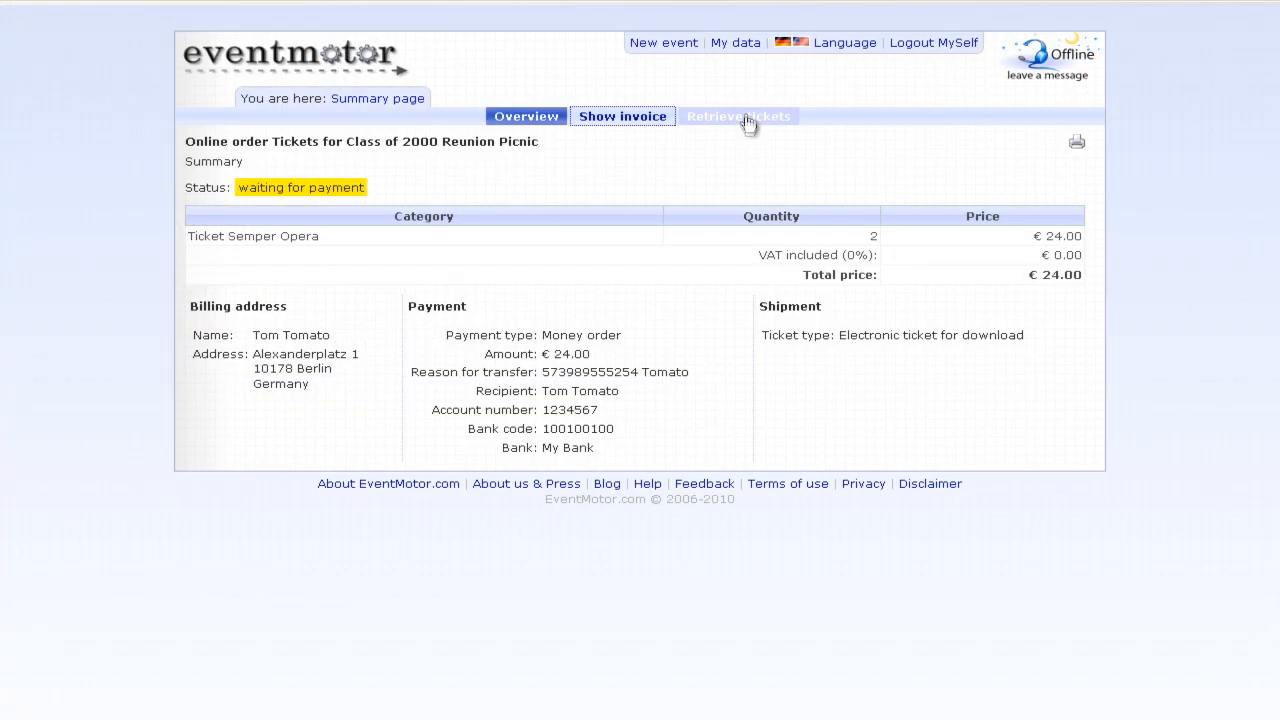
- View the Retrieve tickets page for the unpaid order and read its notice
click(721, 121)
drag(219, 170, 574, 177)
click(578, 177)
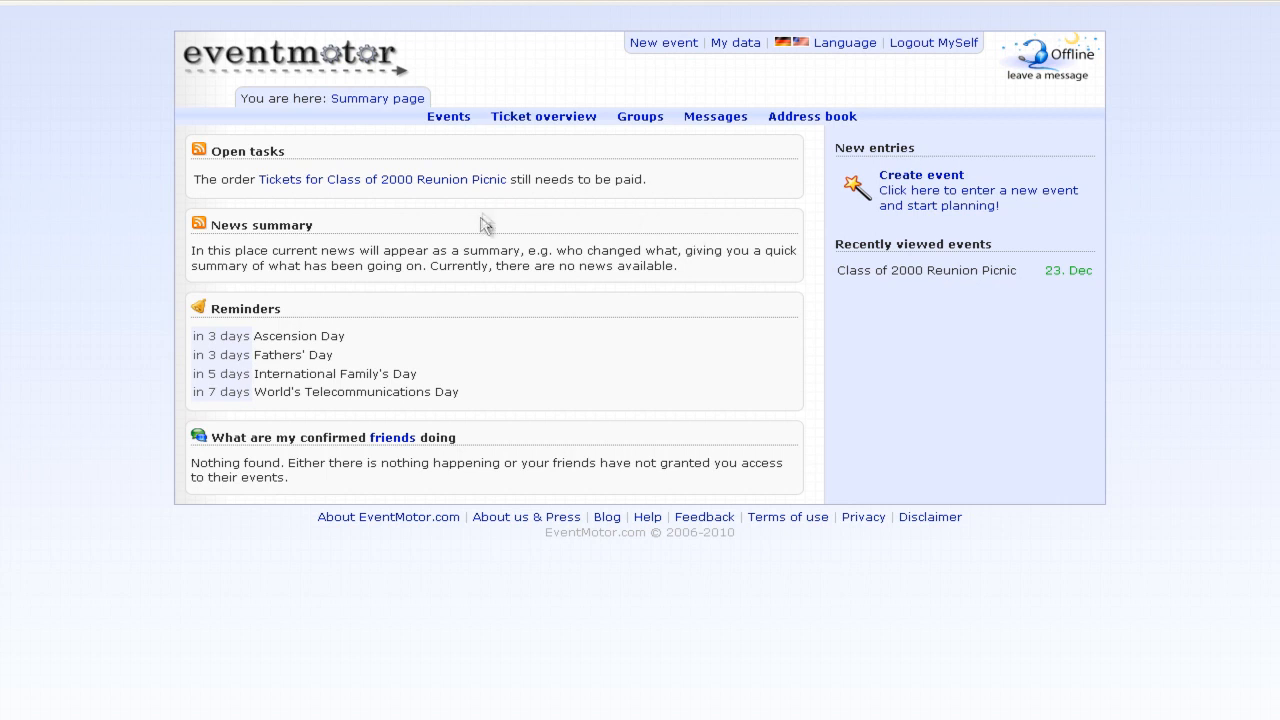
- Mark the reunion picnic ticket order as paid in Ticket clearing
click(553, 117)
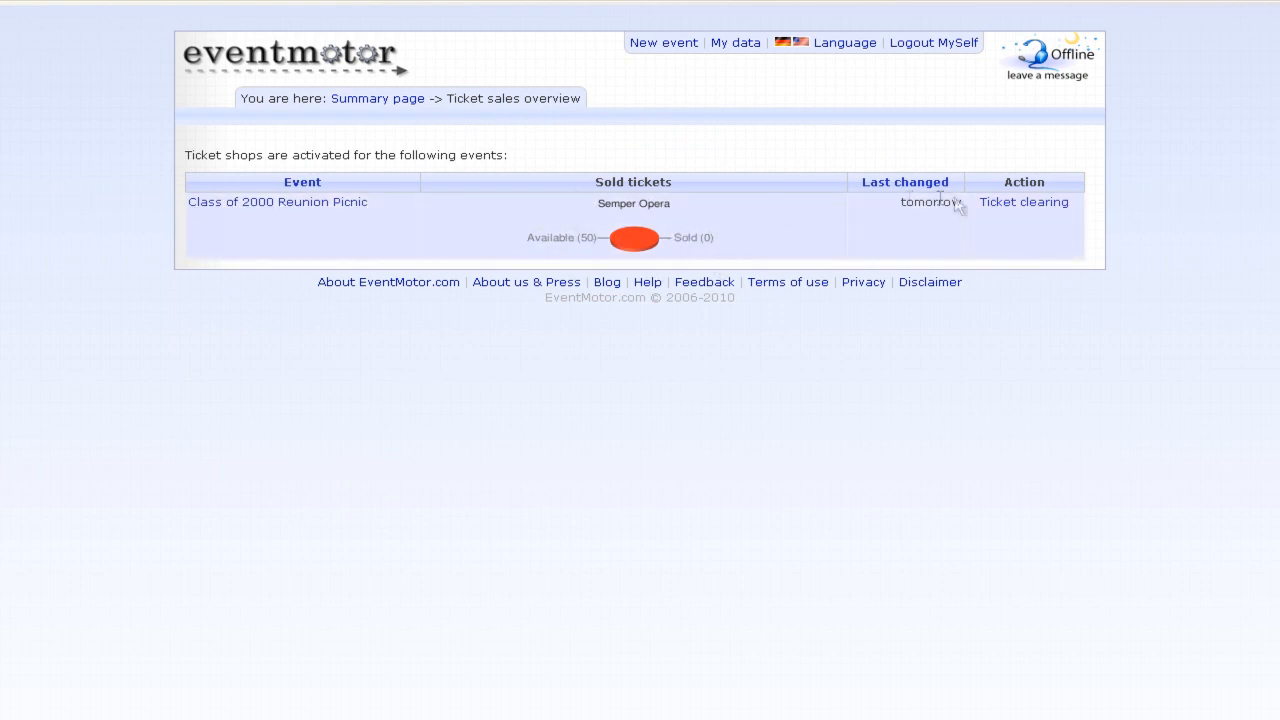
click(1063, 204)
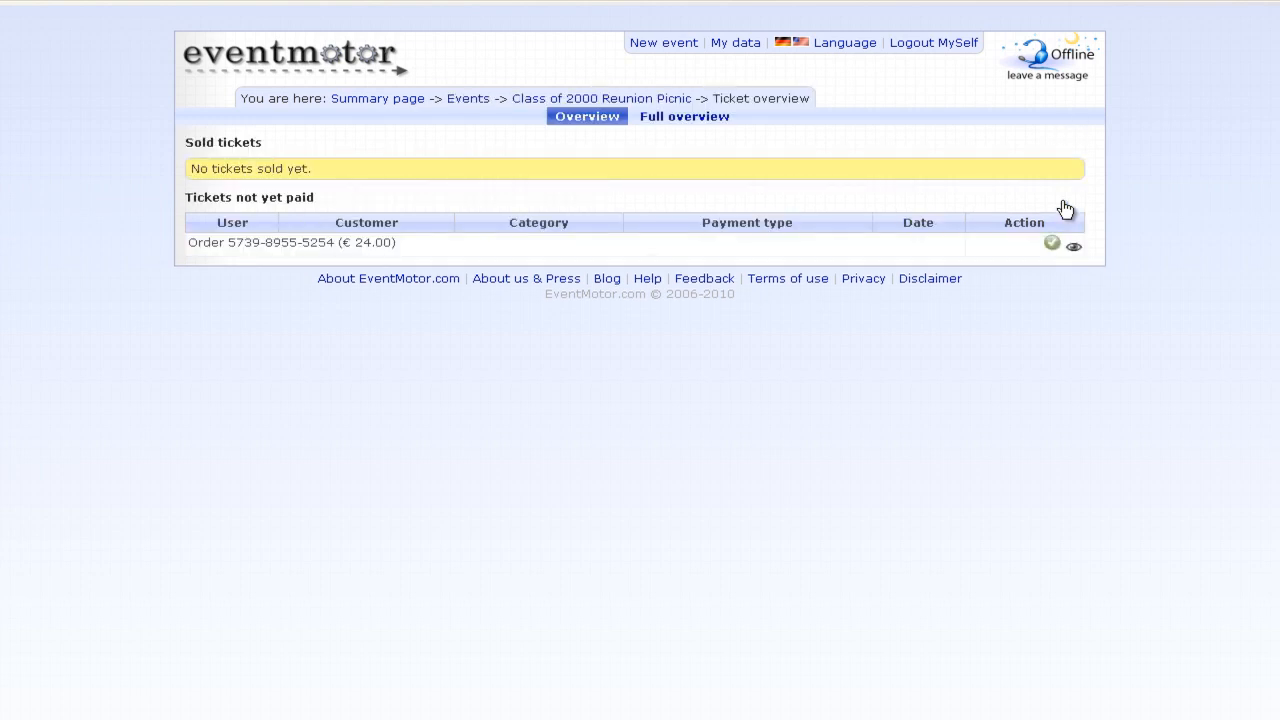
click(405, 250)
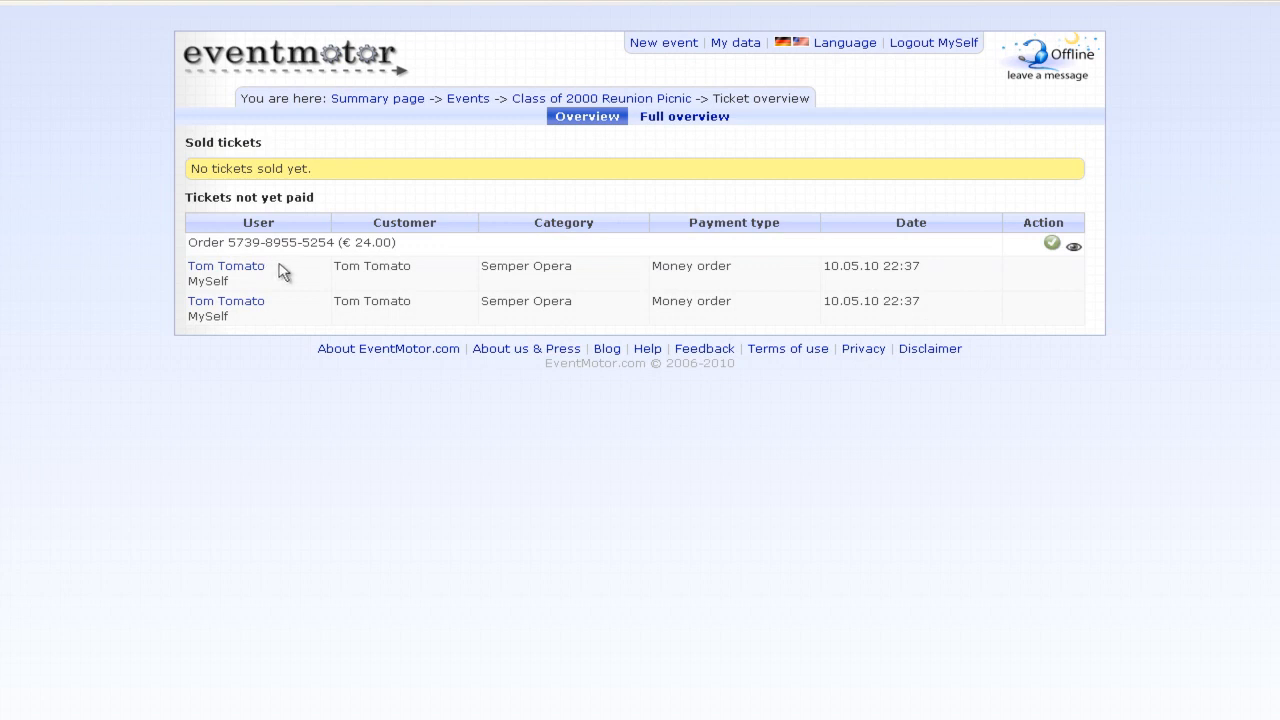
click(404, 250)
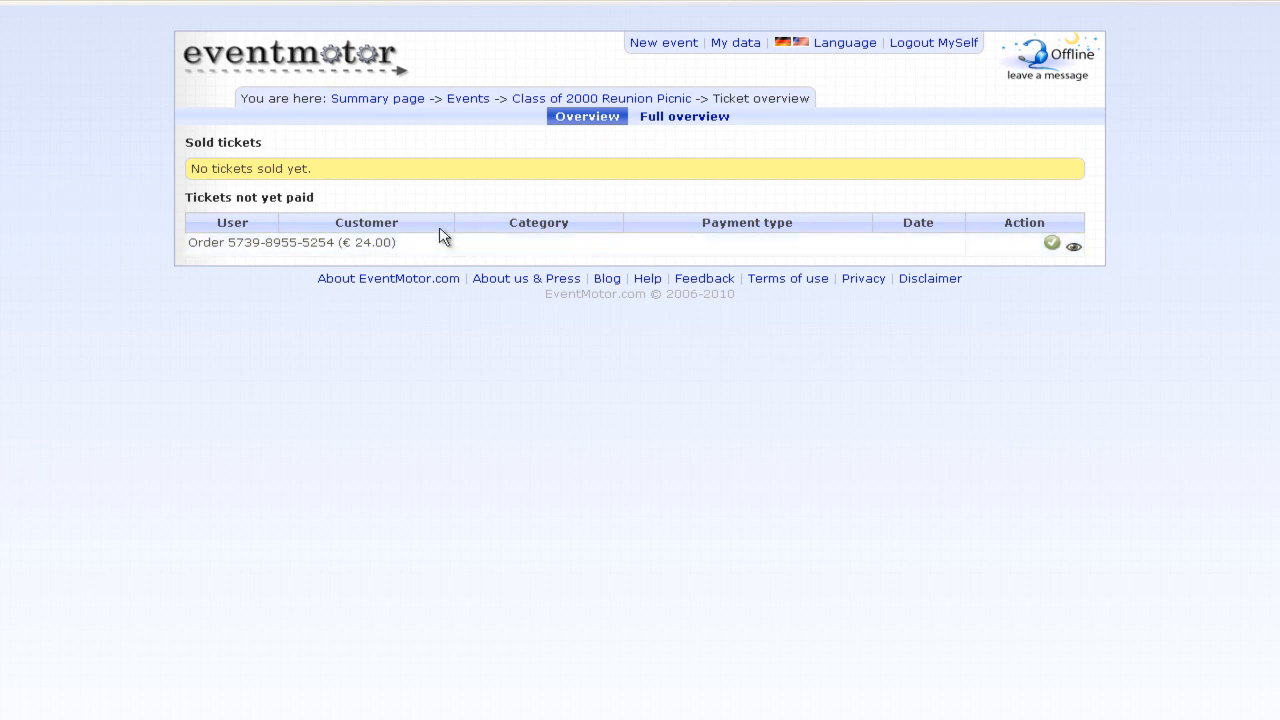
click(1051, 245)
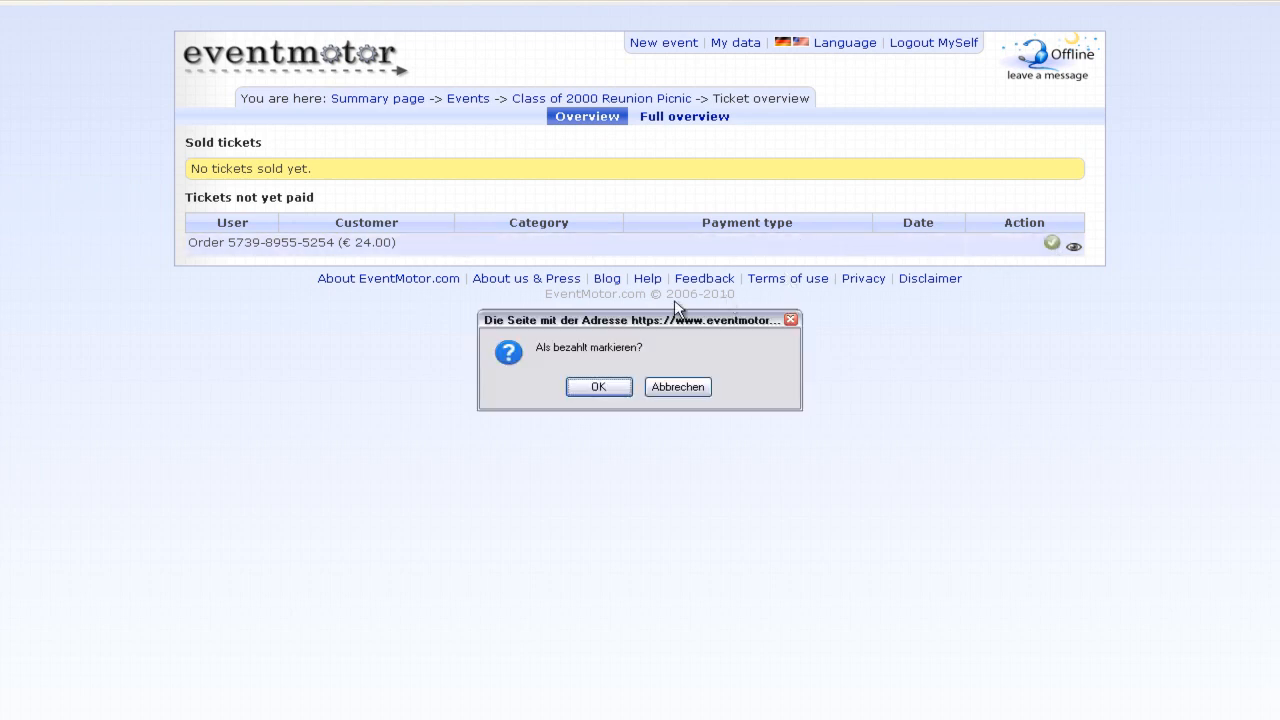
click(597, 390)
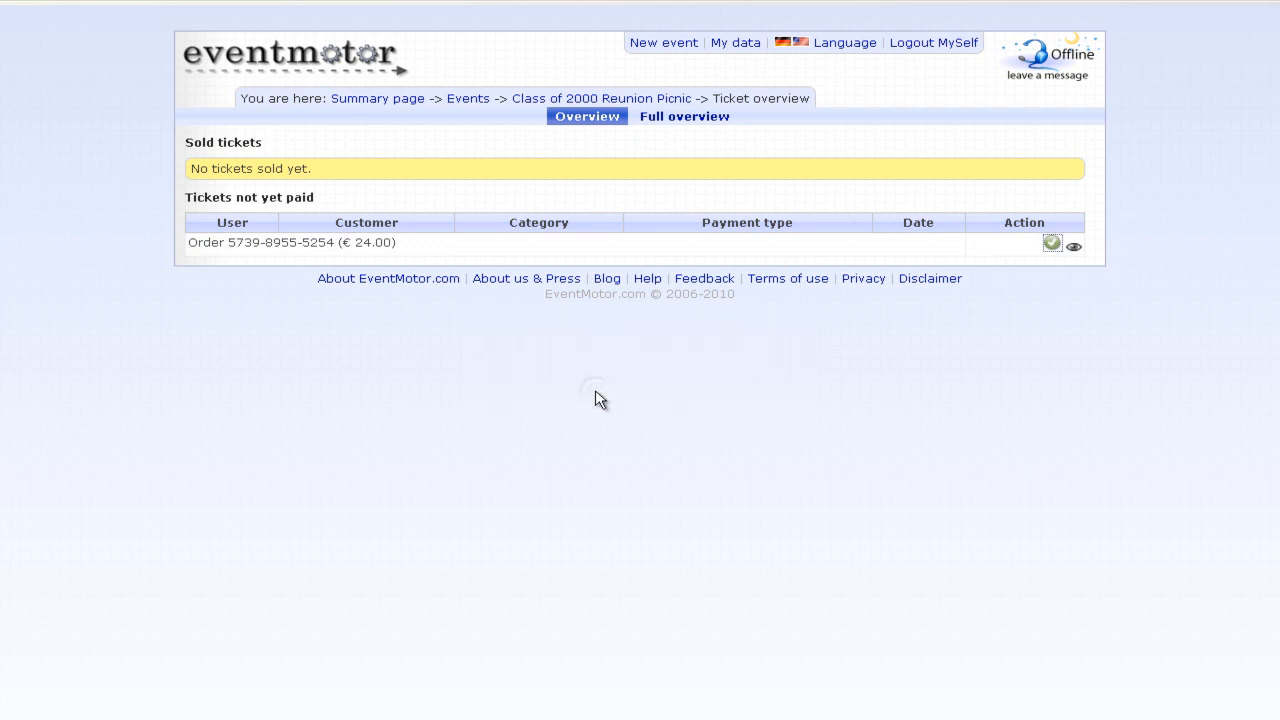
- Review the 2 sold tickets and open the Class of 2000 Reunion Picnic event
drag(187, 143, 395, 258)
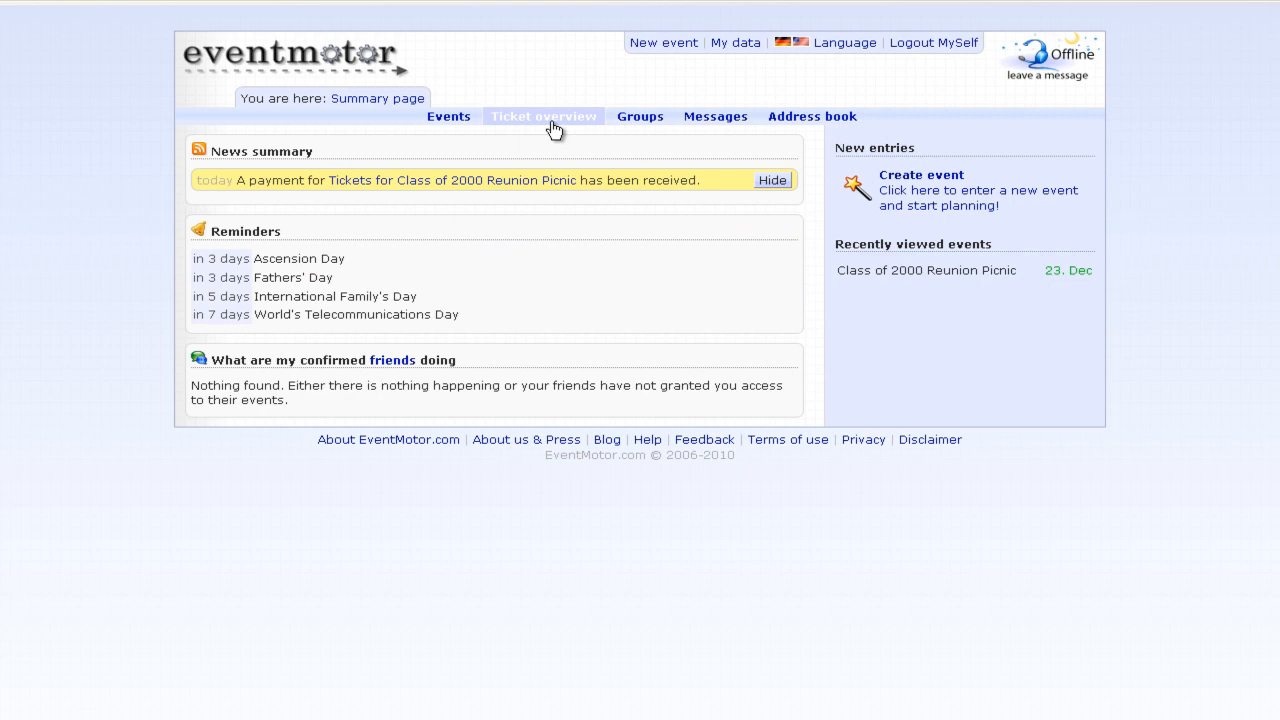
click(553, 117)
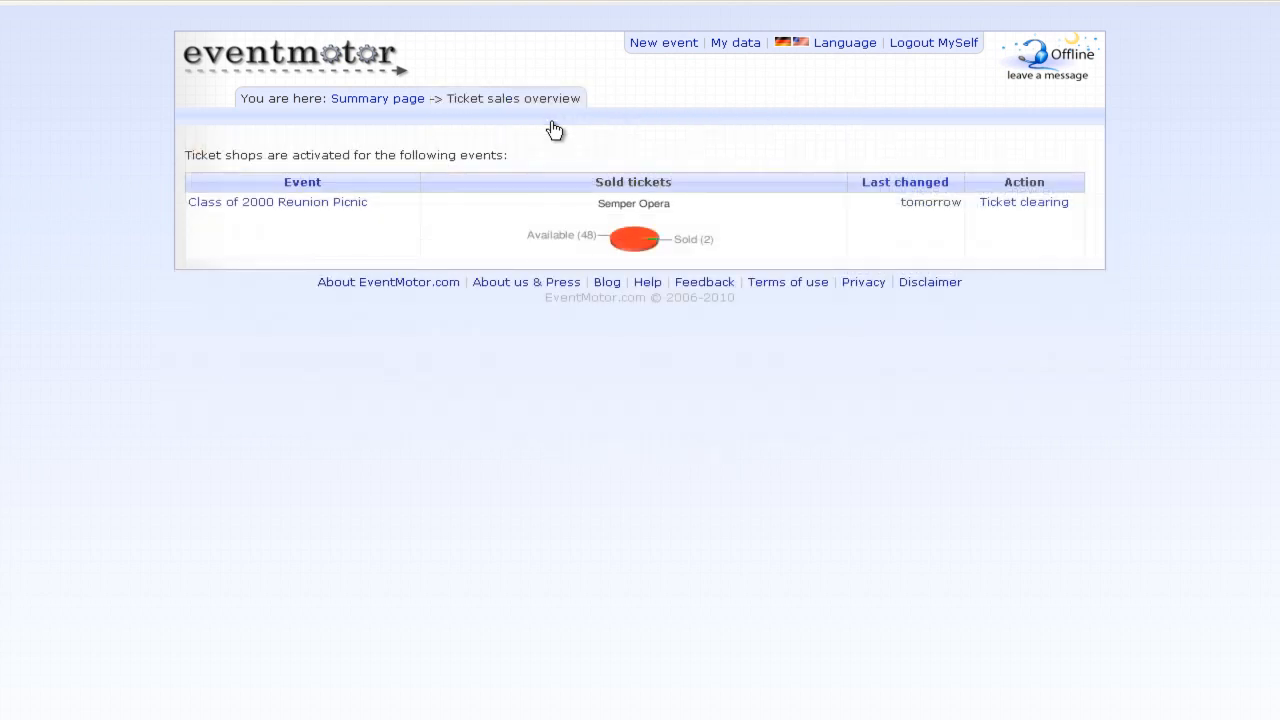
click(310, 208)
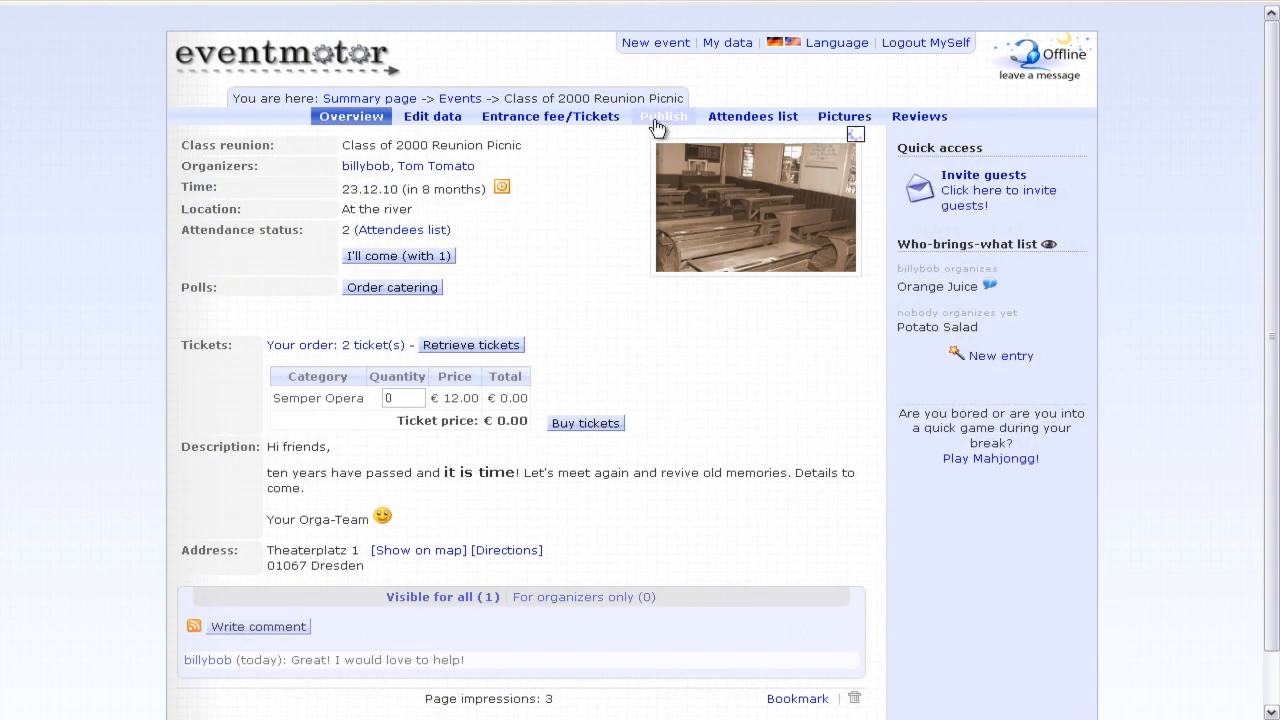
- Show the Publish introduction and inspect the ticket shop page URL
click(660, 117)
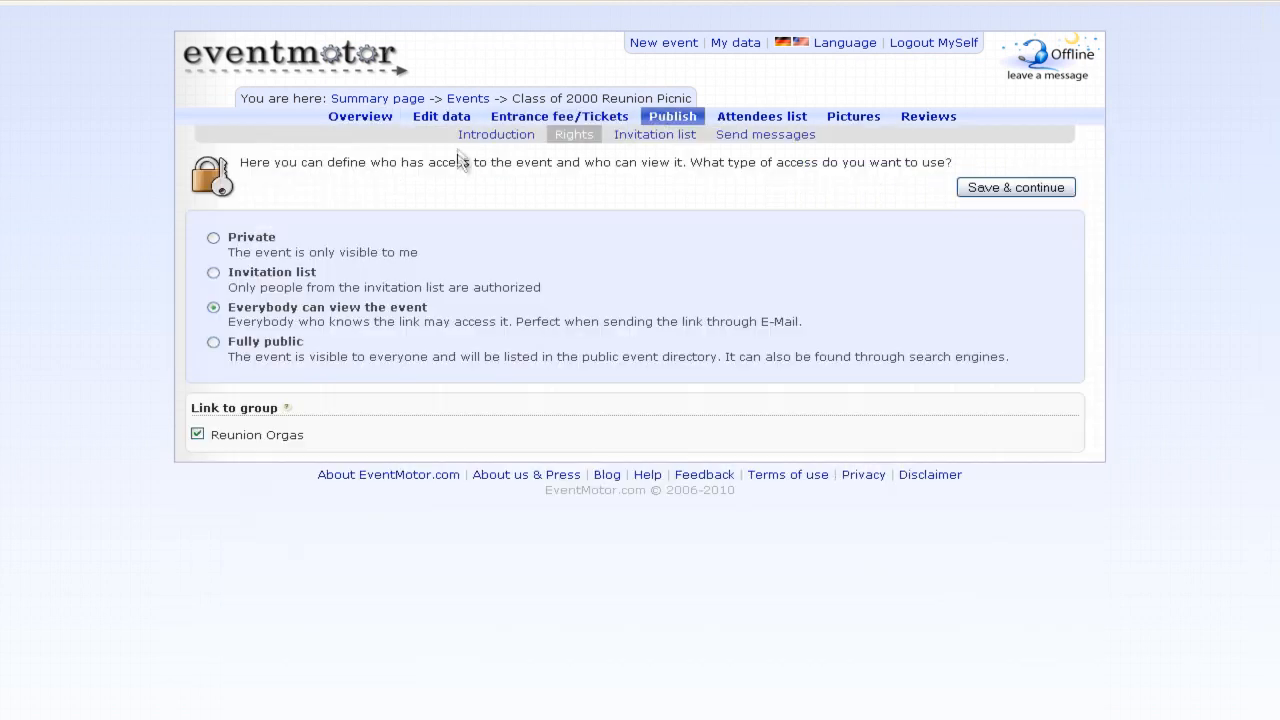
click(475, 140)
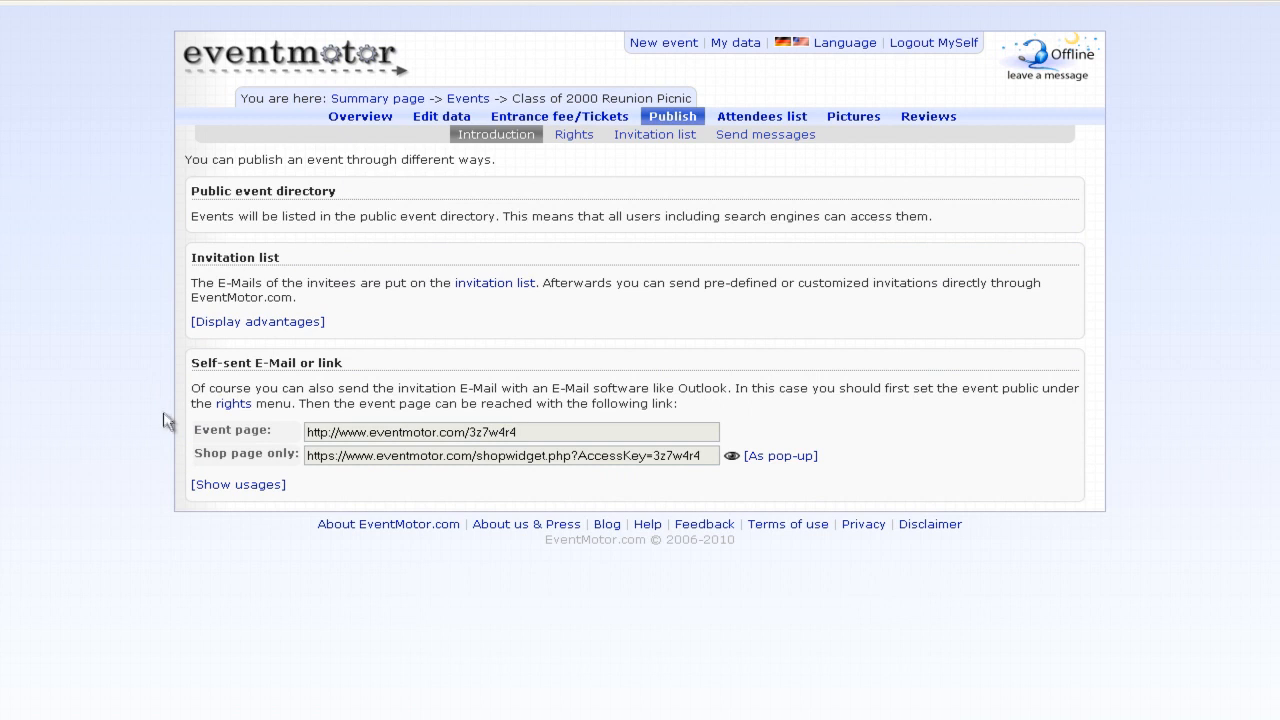
drag(195, 453, 299, 465)
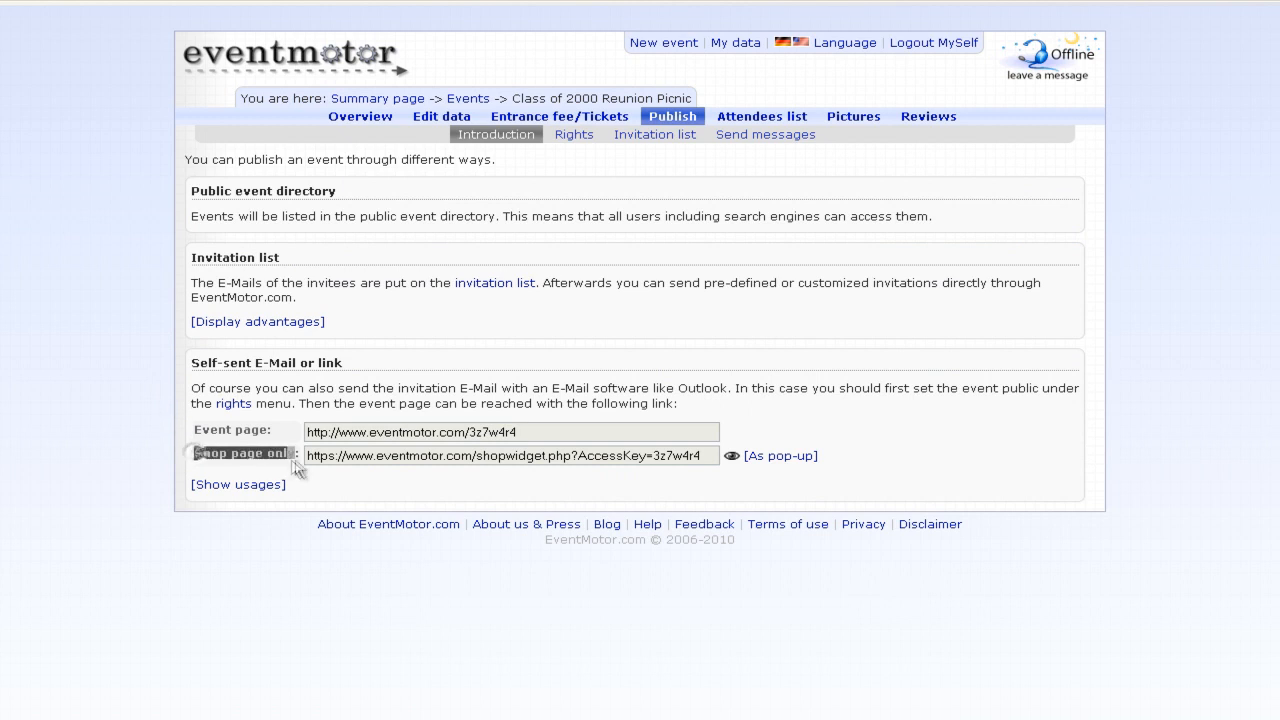
click(303, 468)
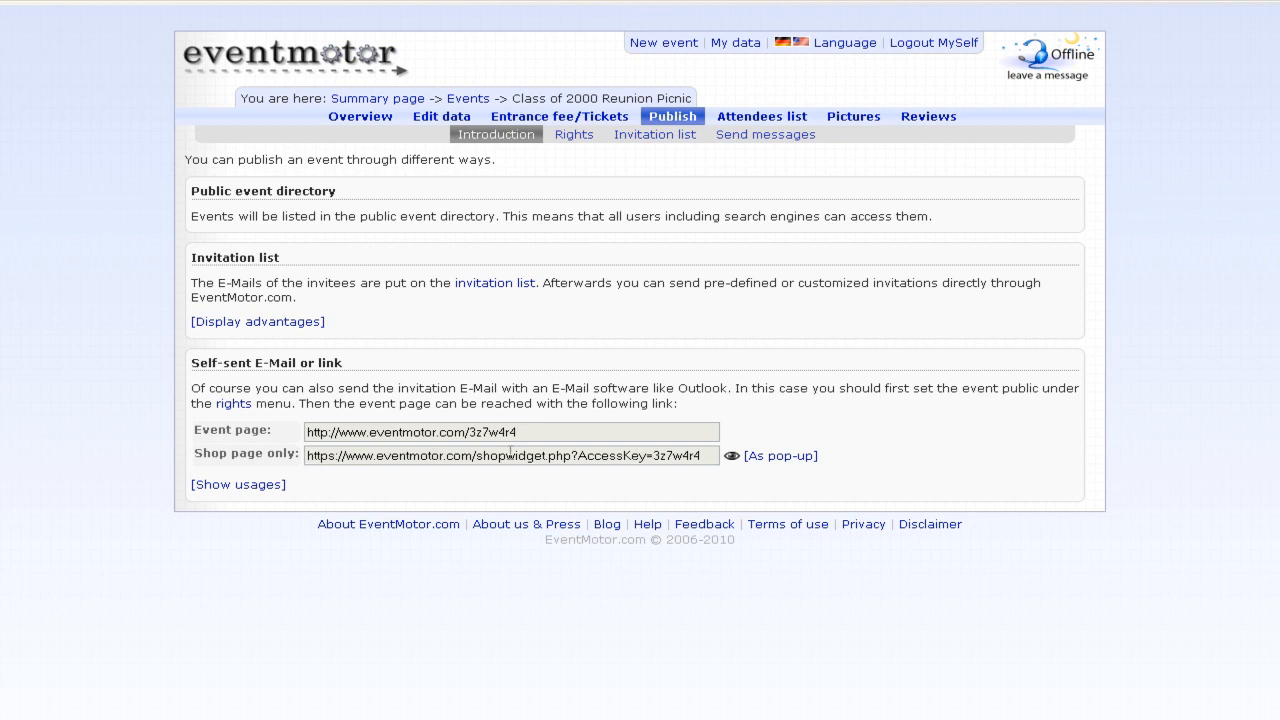
drag(700, 455, 306, 462)
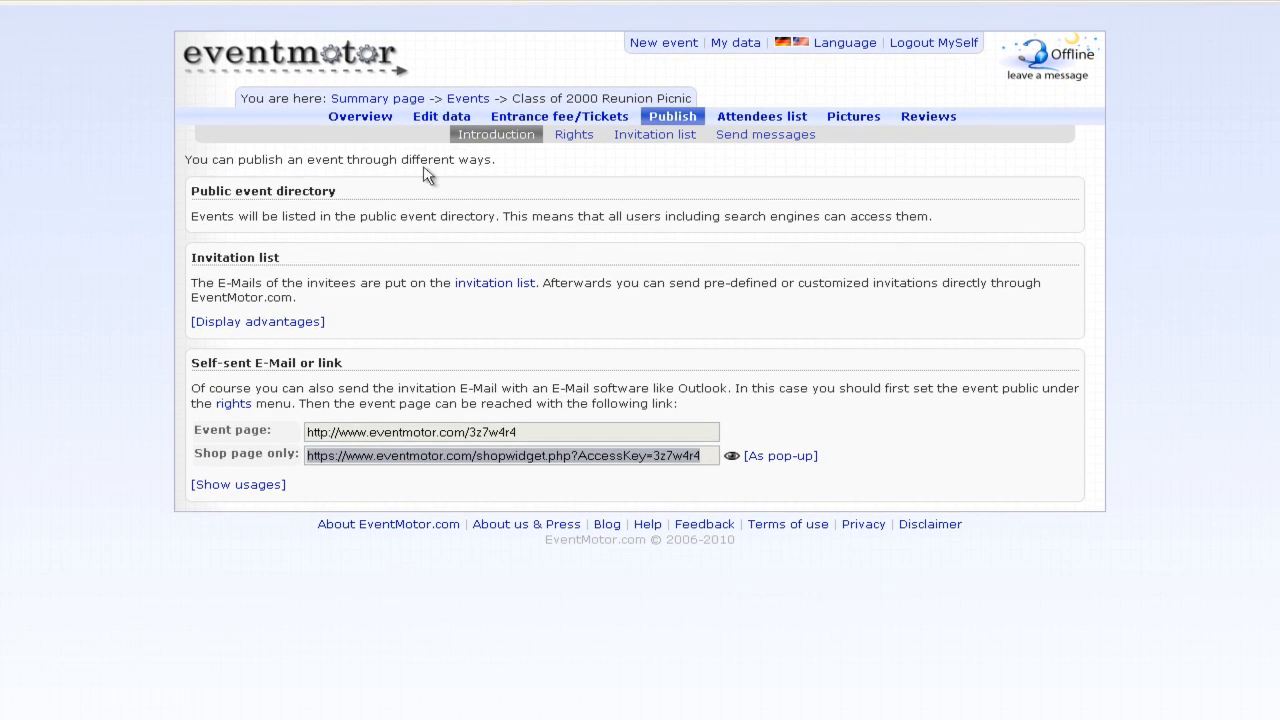
click(705, 456)
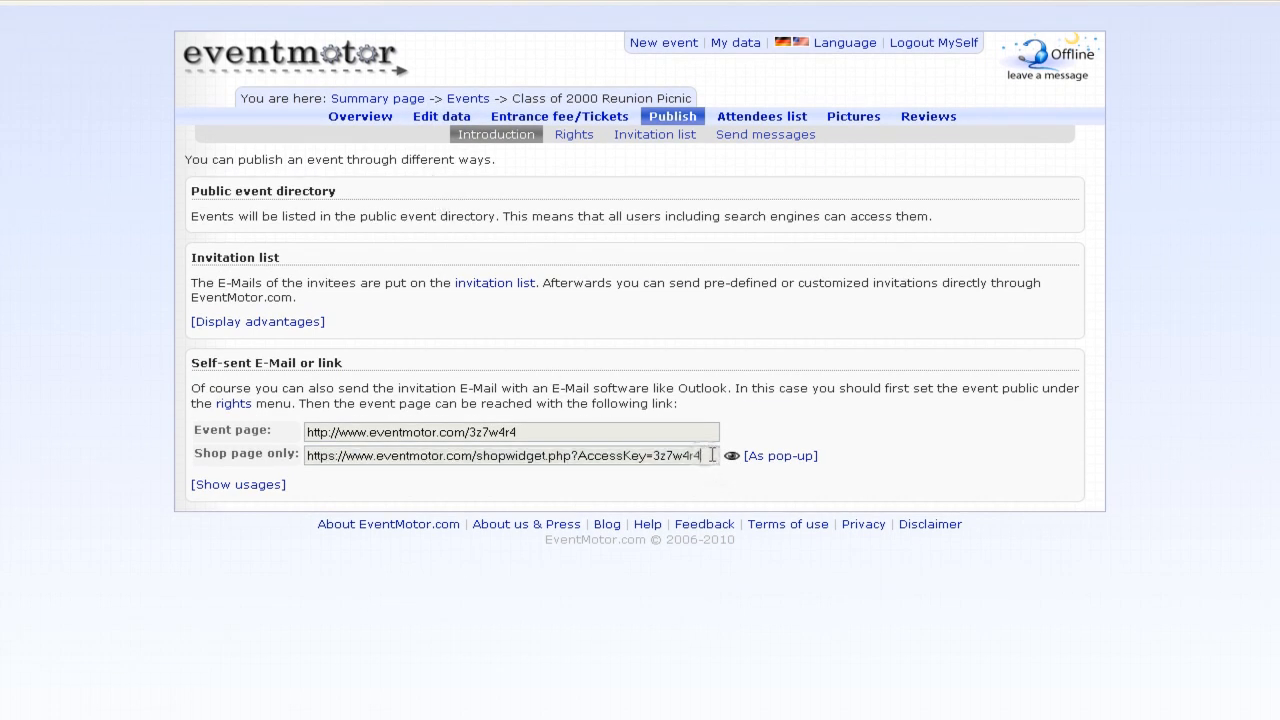
- Display the popup embed script code and preview the shop via 'Go to ticket shop'
click(786, 459)
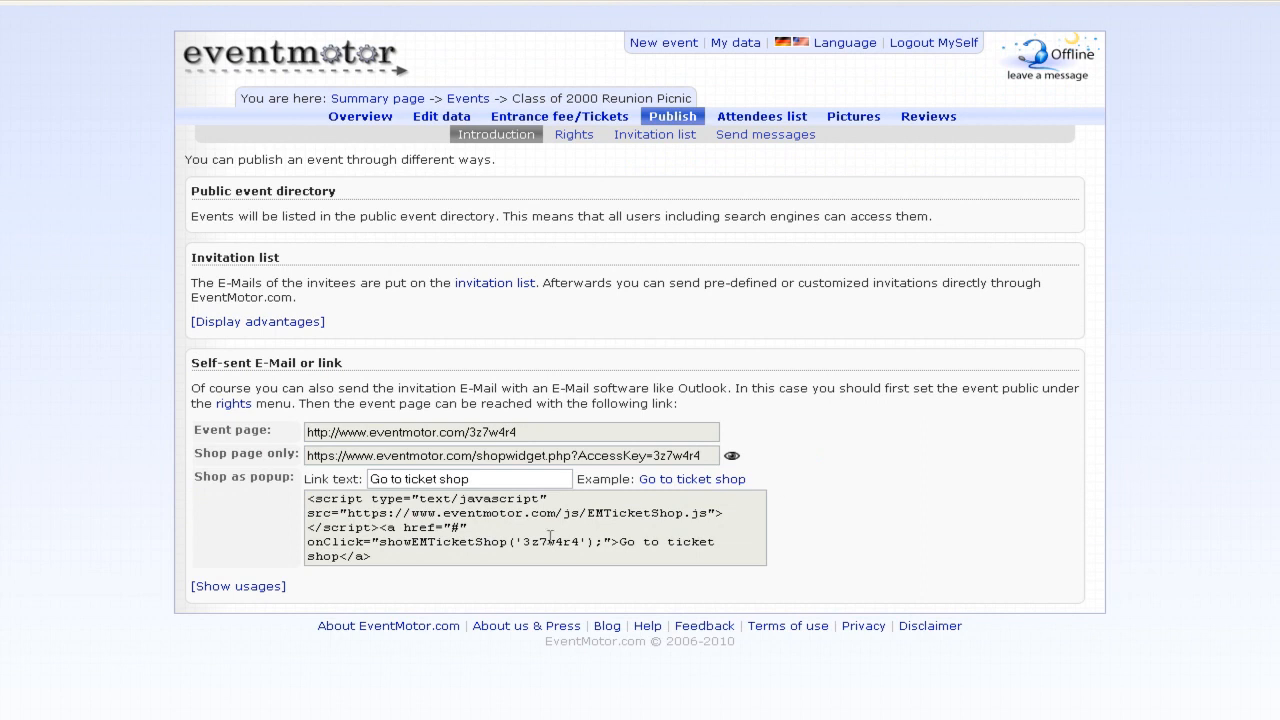
drag(346, 510, 706, 513)
click(650, 568)
click(686, 481)
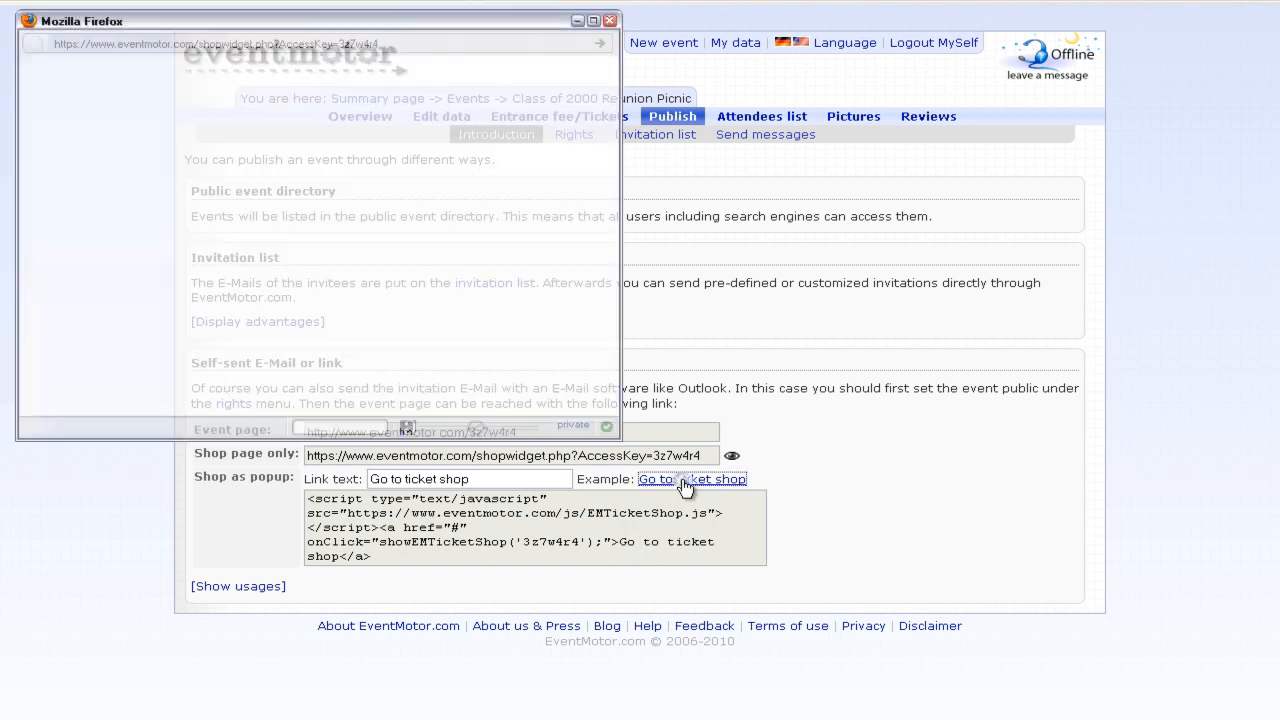
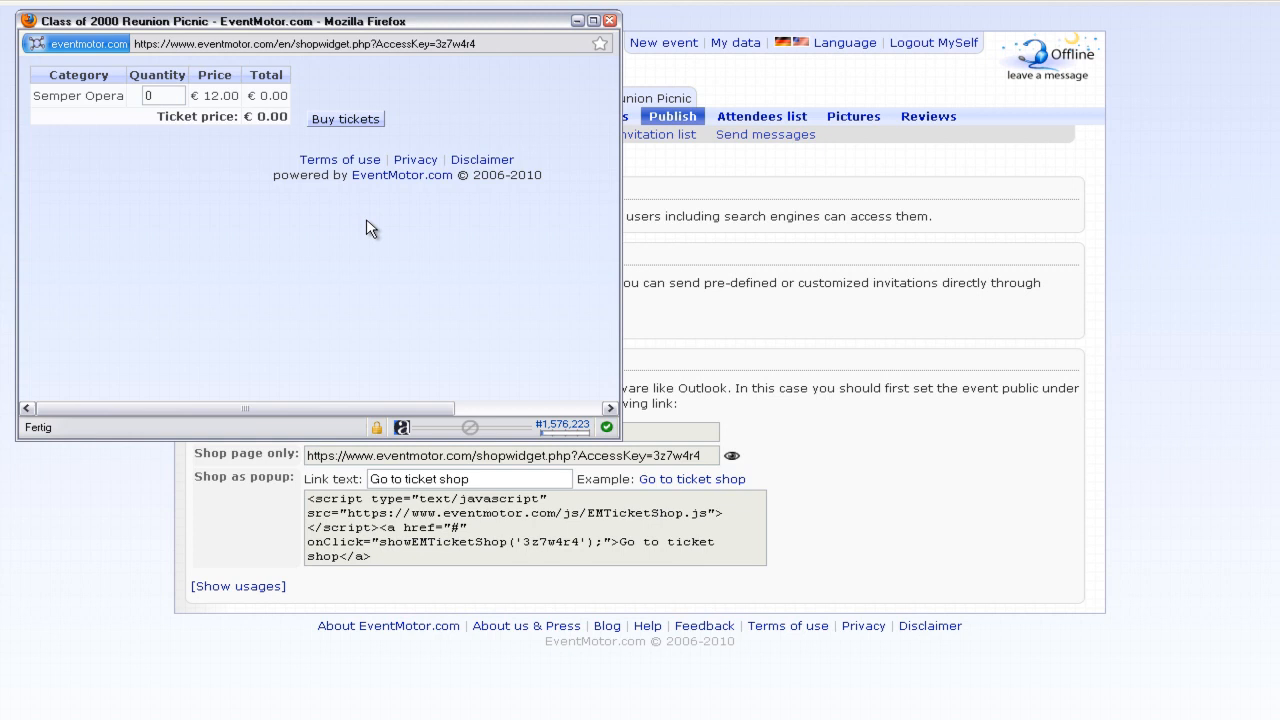
- Close the Firefox ticket-shop popup and go to the picnic's Overview tab
key(ctrl+w)
click(379, 121)
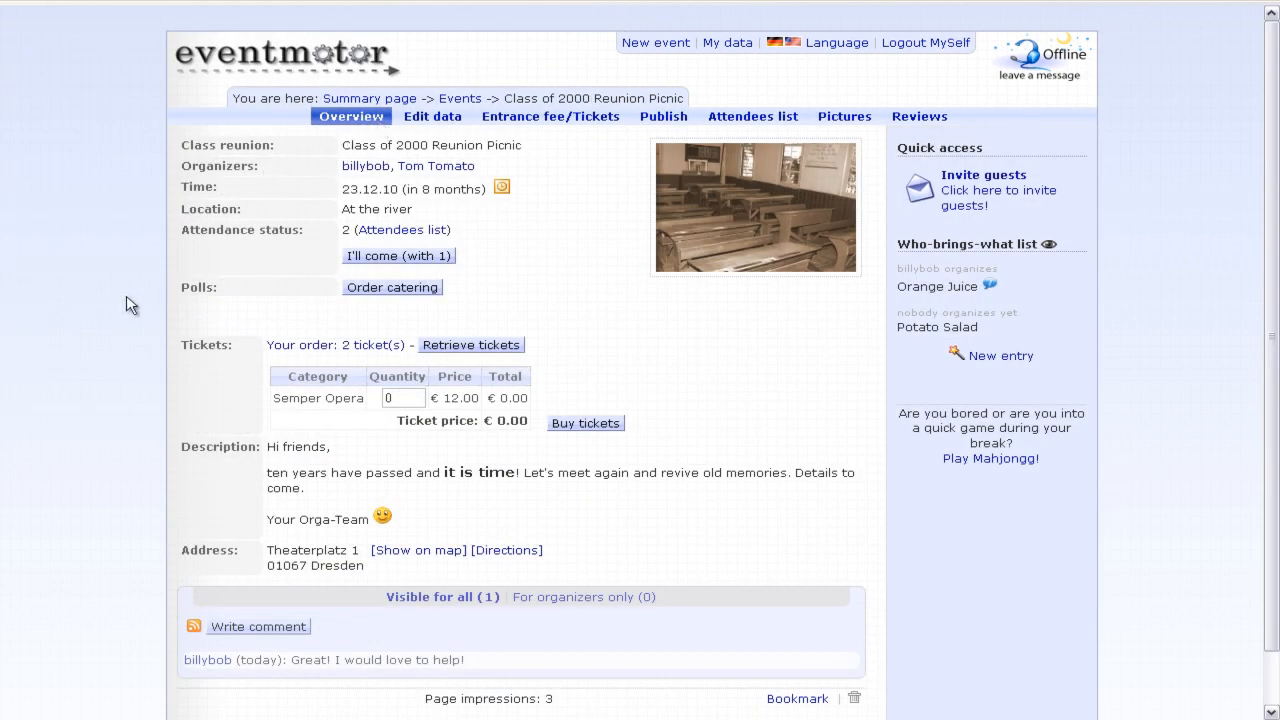
- Open the 2-ticket order details and check its Paid status
click(363, 348)
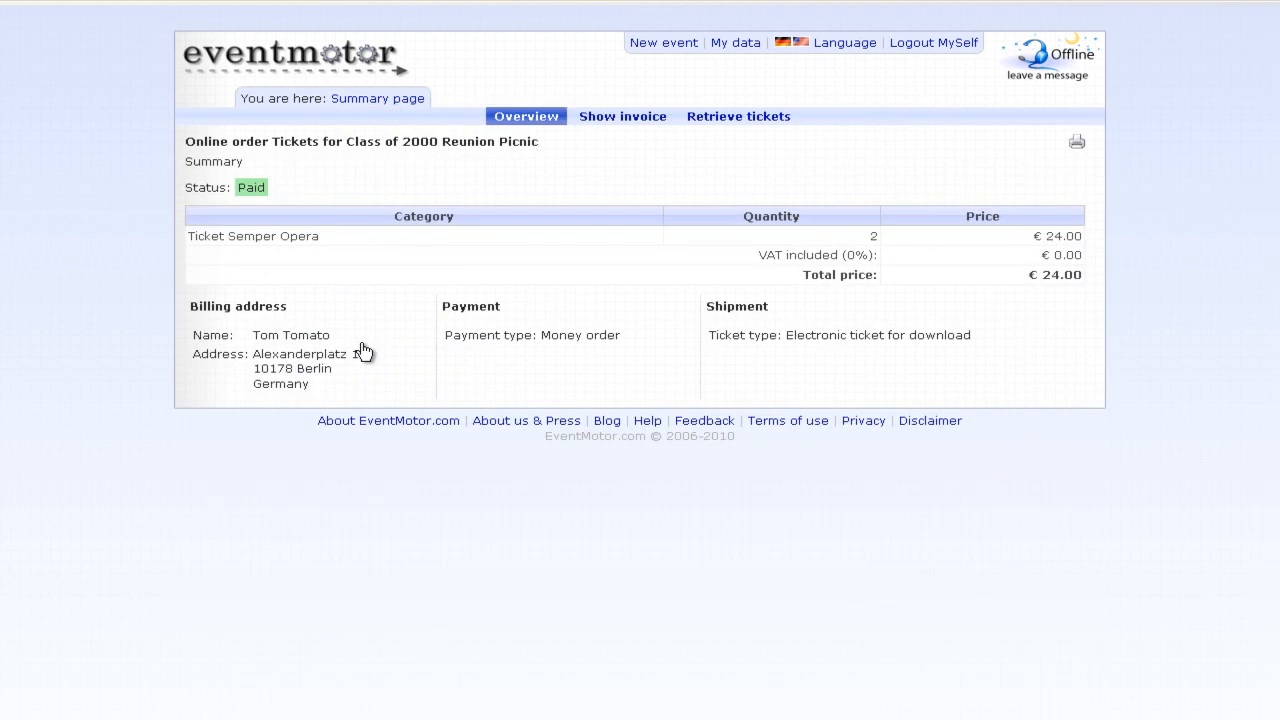
drag(274, 188, 230, 188)
click(264, 190)
- Download the first €12.00 Semper Opera ticket as a PDF from Retrieve tickets
click(724, 118)
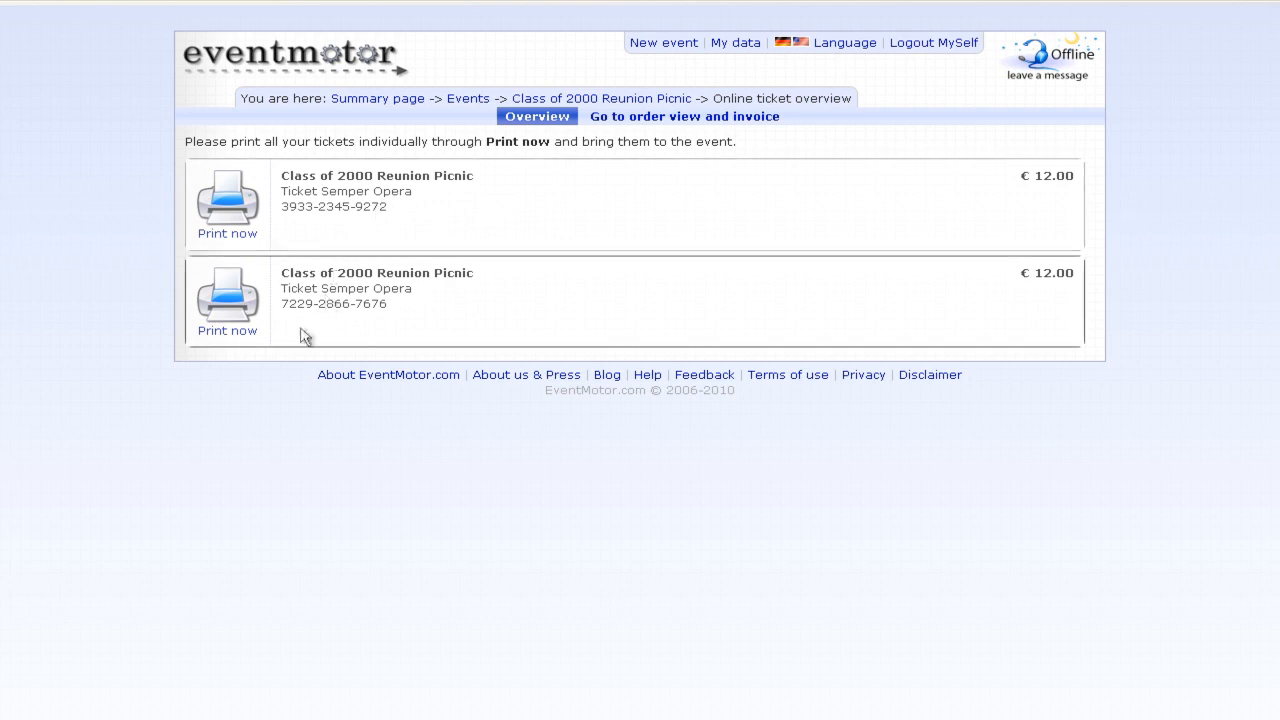
click(243, 218)
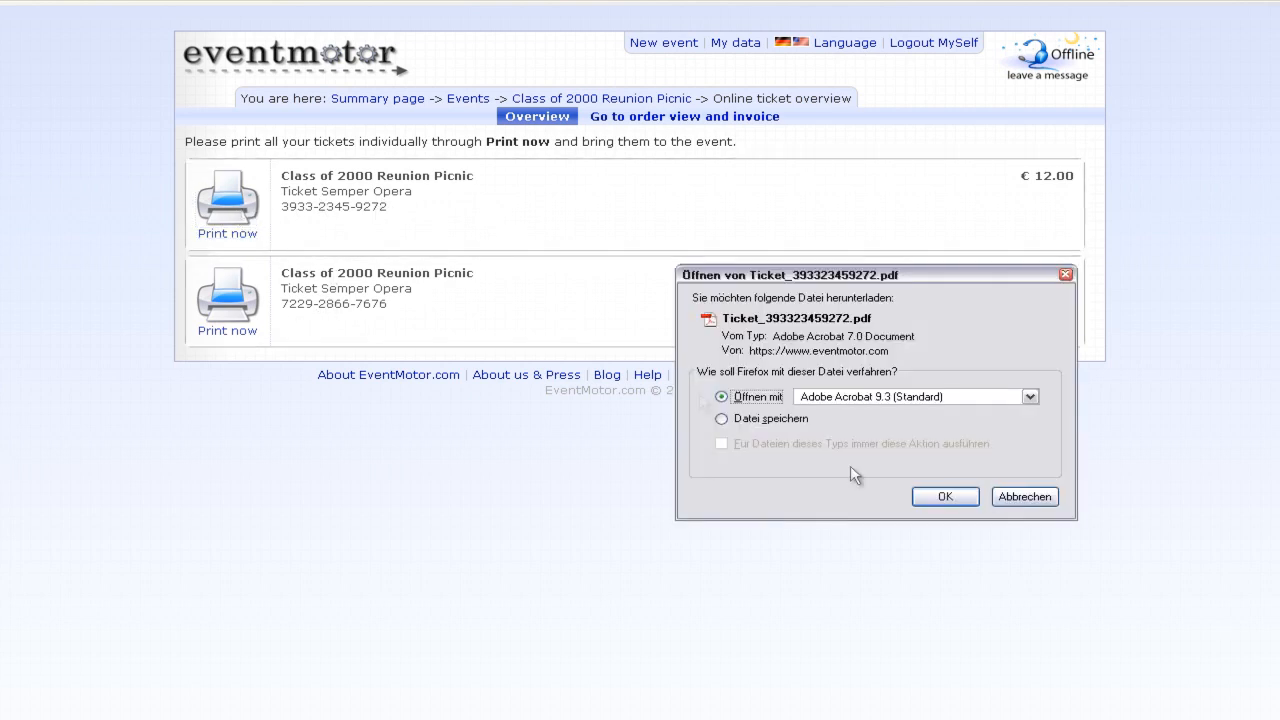
click(978, 497)
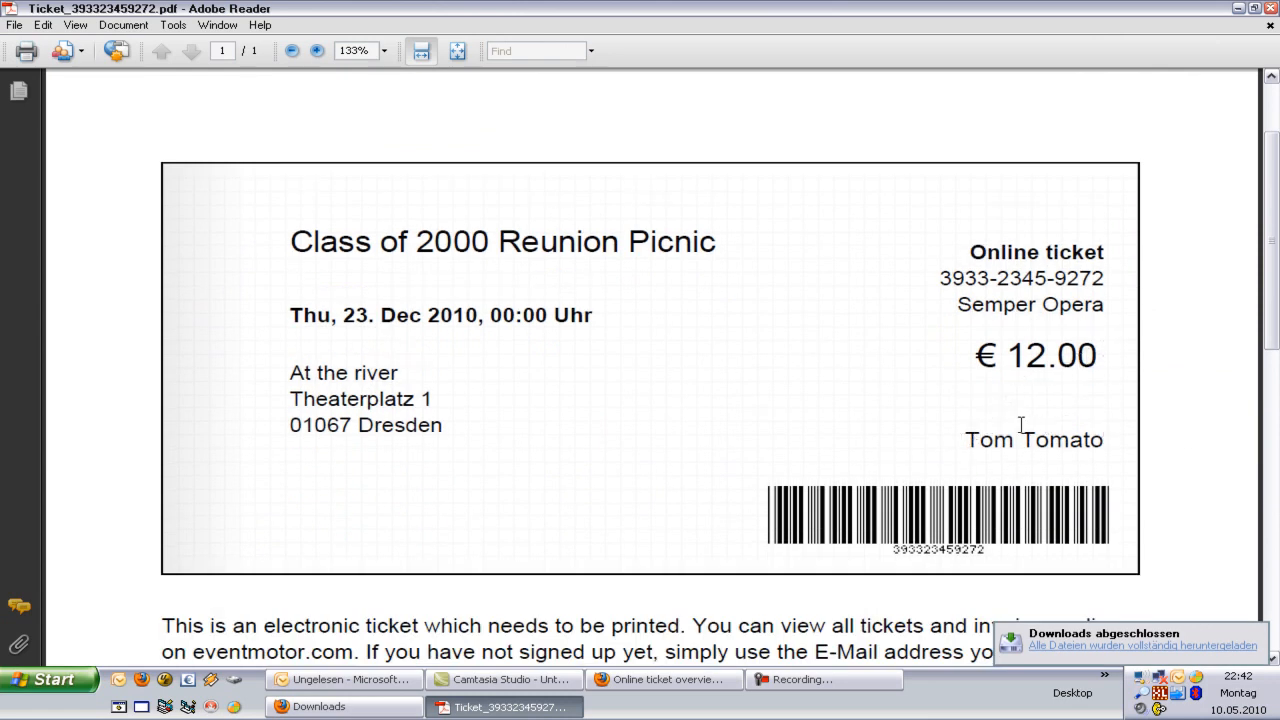
- Scroll through the first reunion picnic ticket PDF in Adobe Reader
scroll(1021, 425, down, 1)
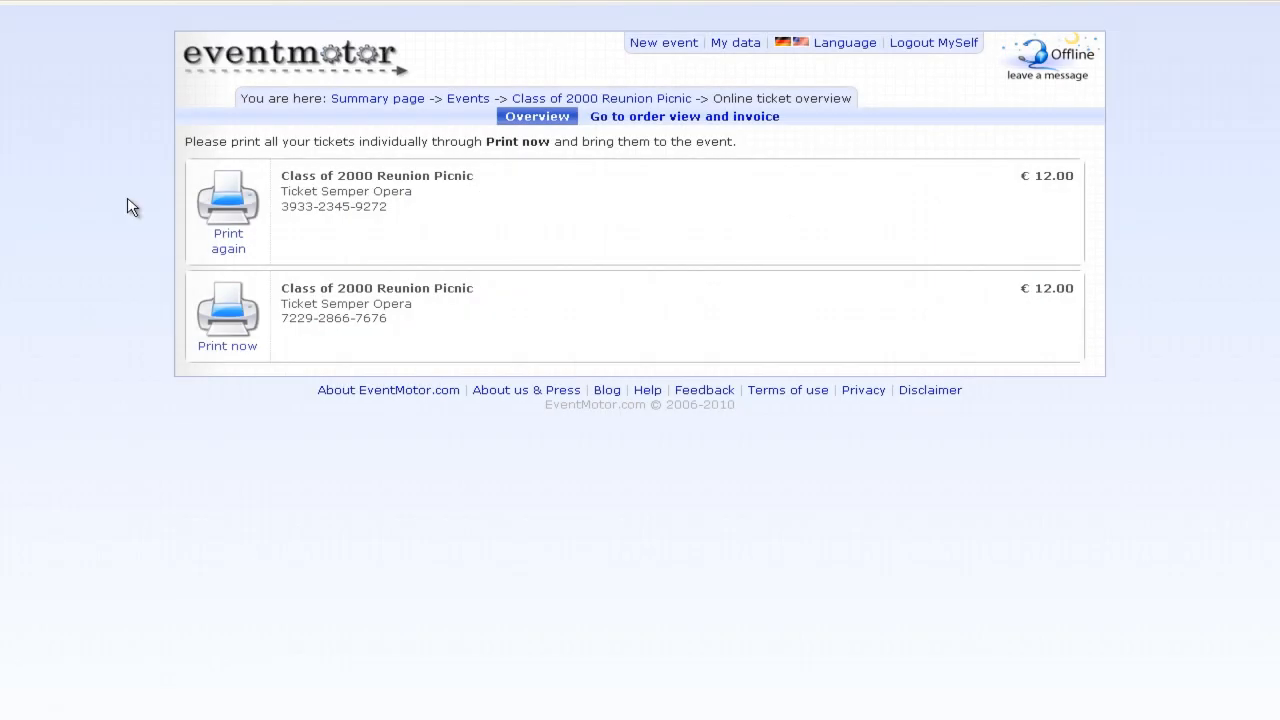
- Reopen the picnic from Recently viewed events and open Admission under Entrance fee/Tickets
click(408, 99)
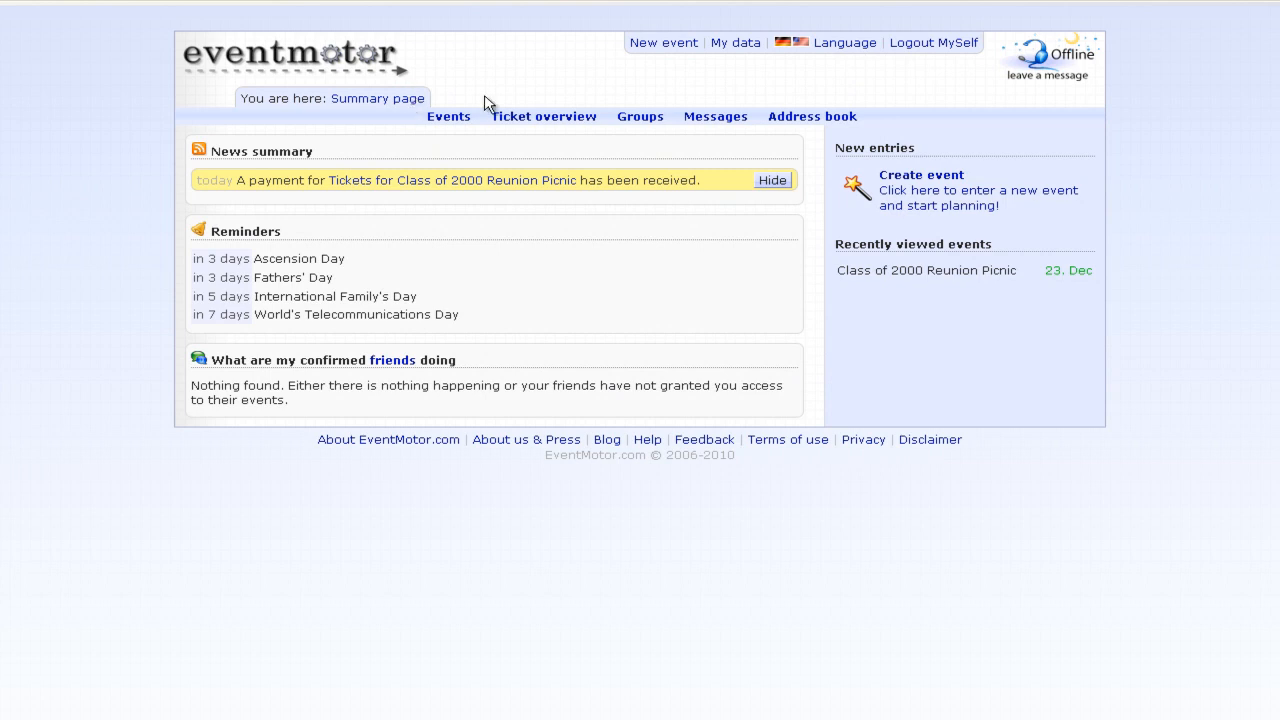
click(948, 278)
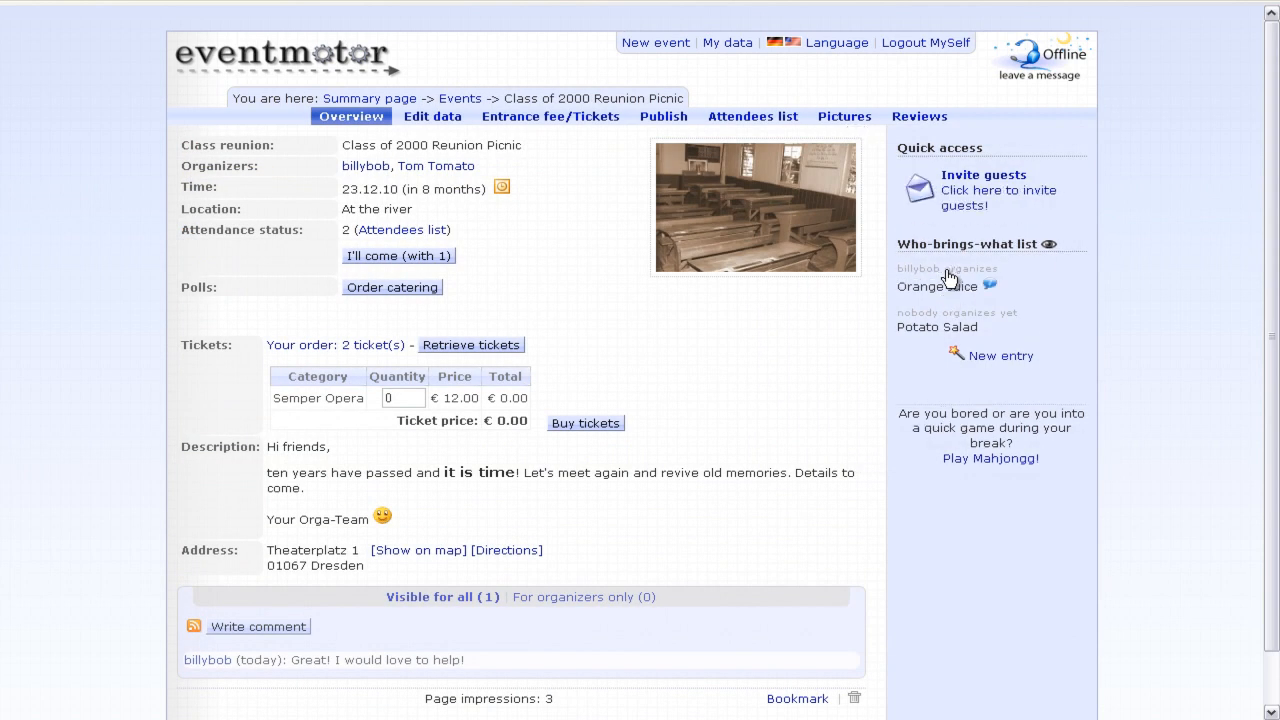
click(518, 116)
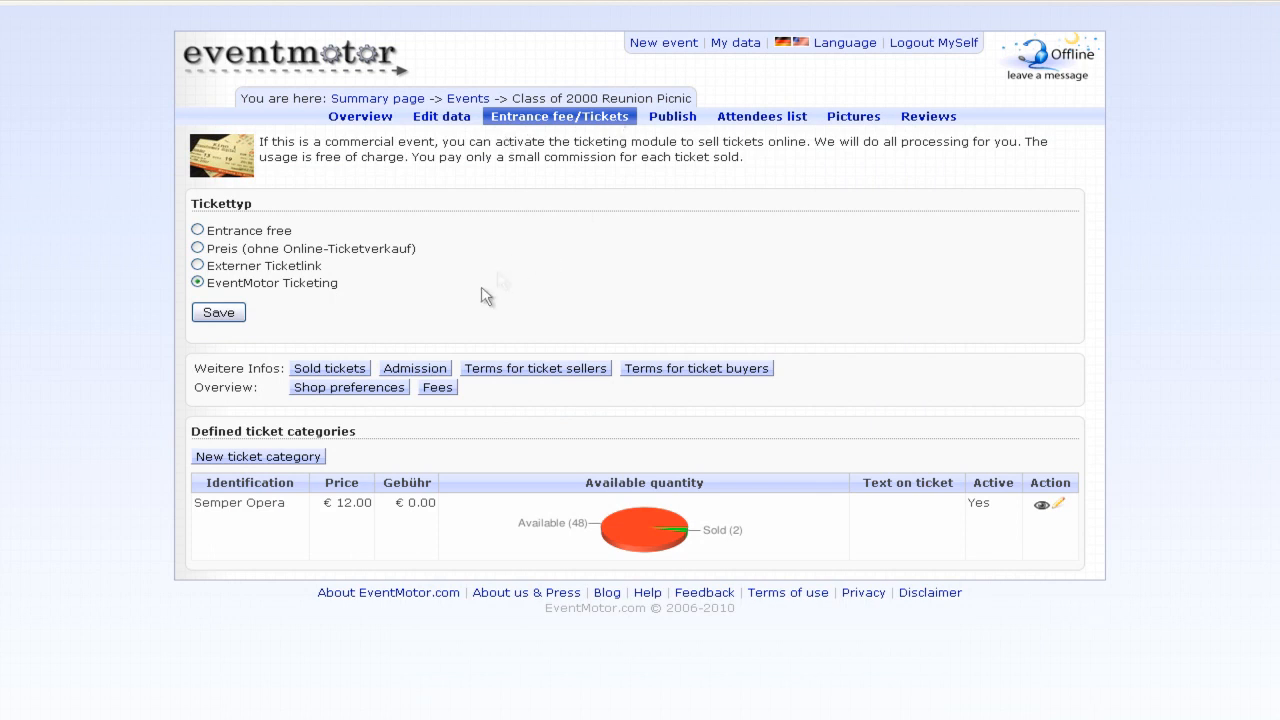
click(421, 370)
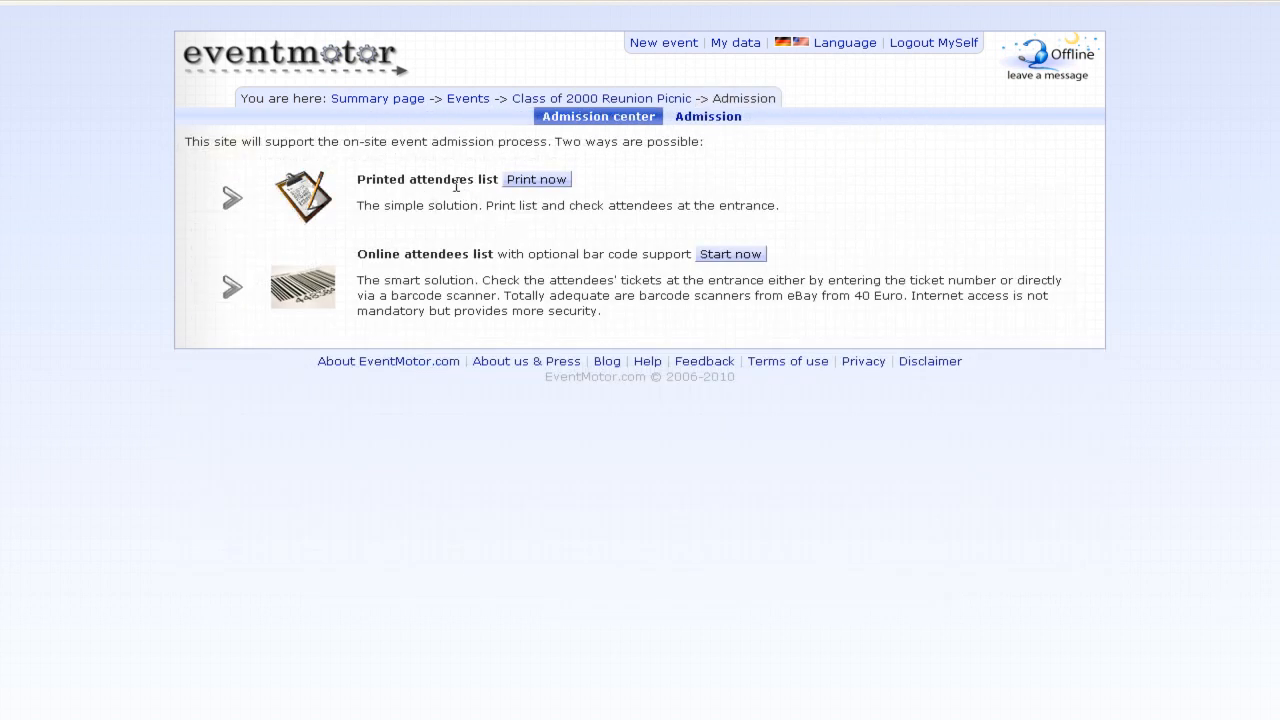
- Download and open the printed attendees list PDF for the picnic
click(560, 186)
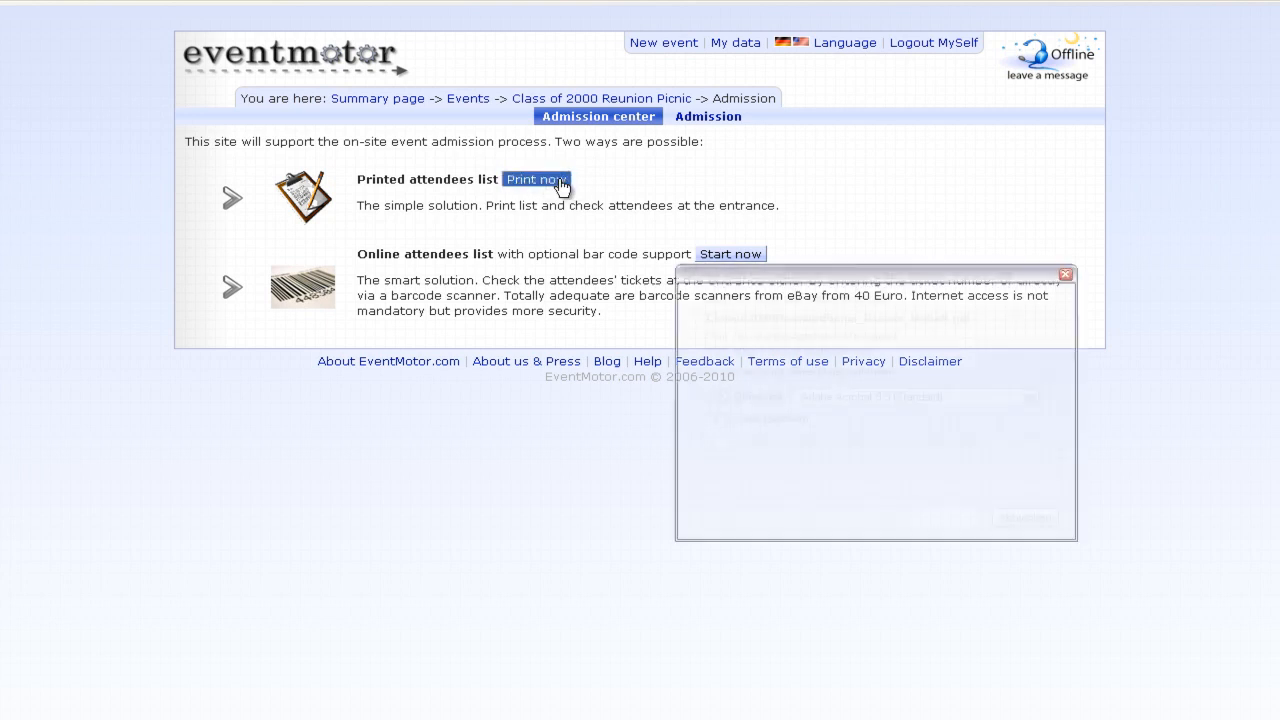
click(923, 494)
- Scroll through the attendees list PDF, then close Adobe Reader
scroll(1160, 212, down, 5)
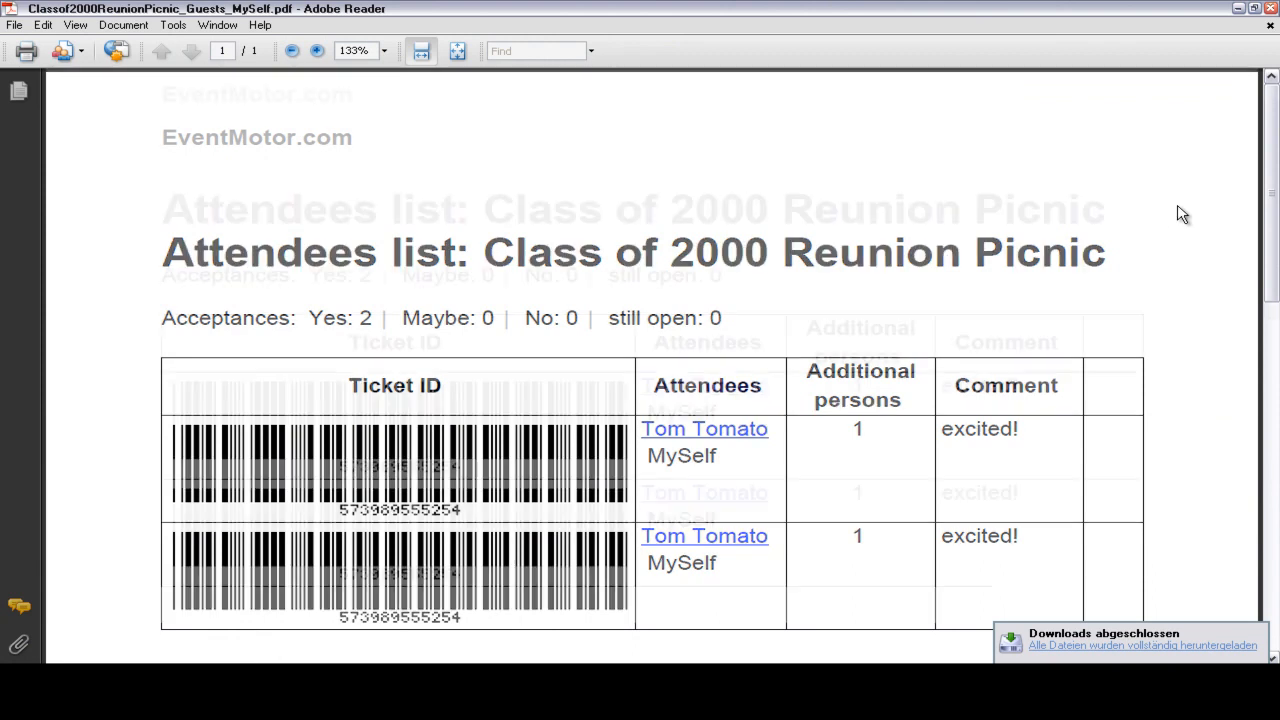
scroll(1180, 214, up, 5)
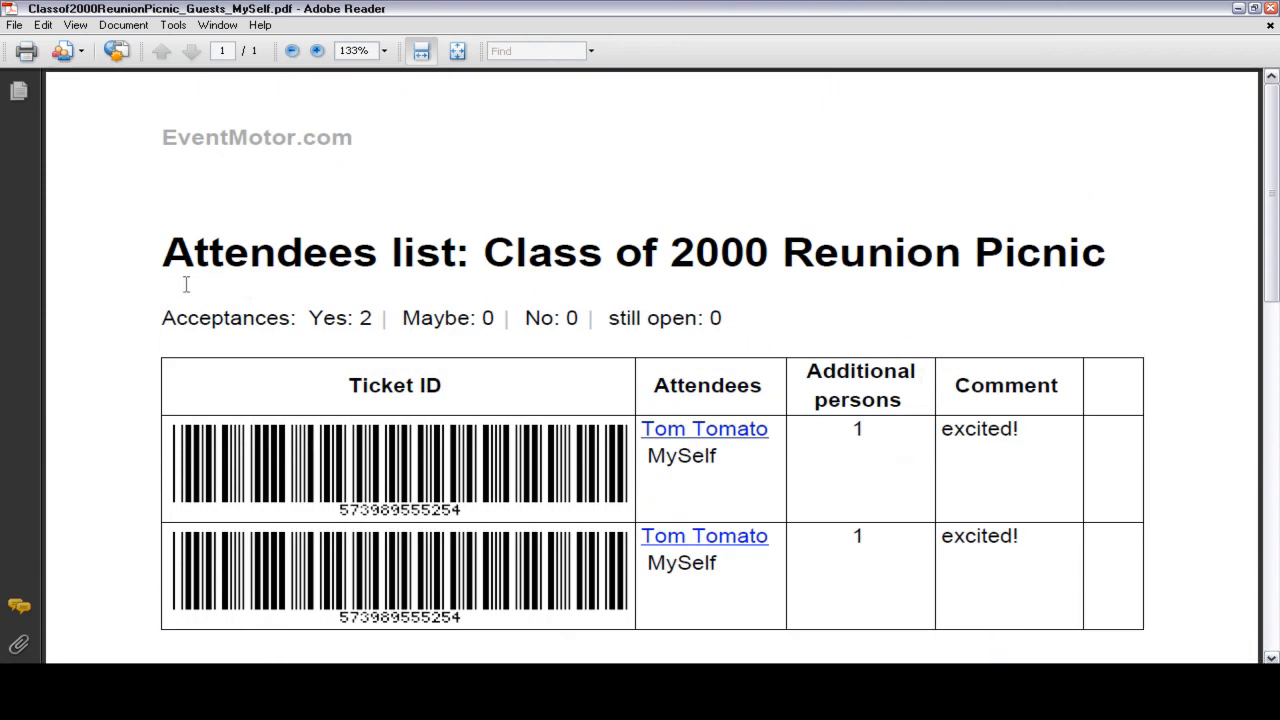
double_click(6, 7)
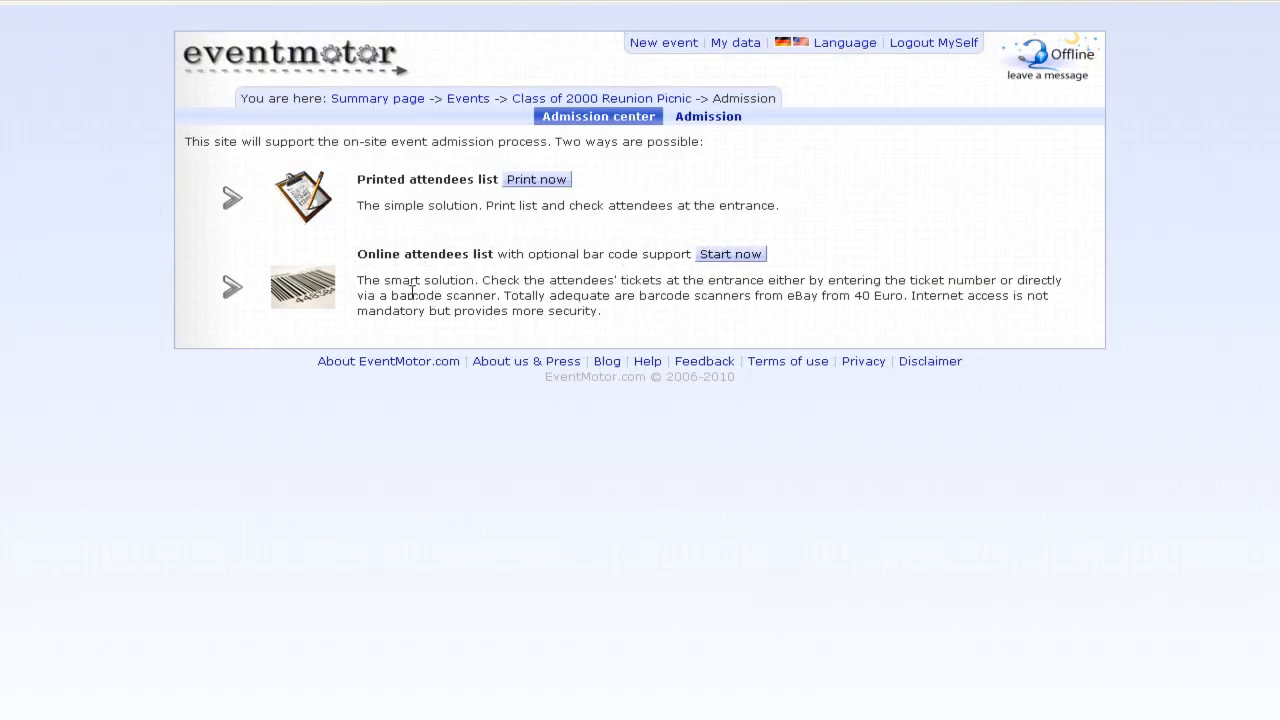
- Start online admission, enter the first ticket's number as Ticket ID, then return to the picnic overview
drag(356, 254, 518, 279)
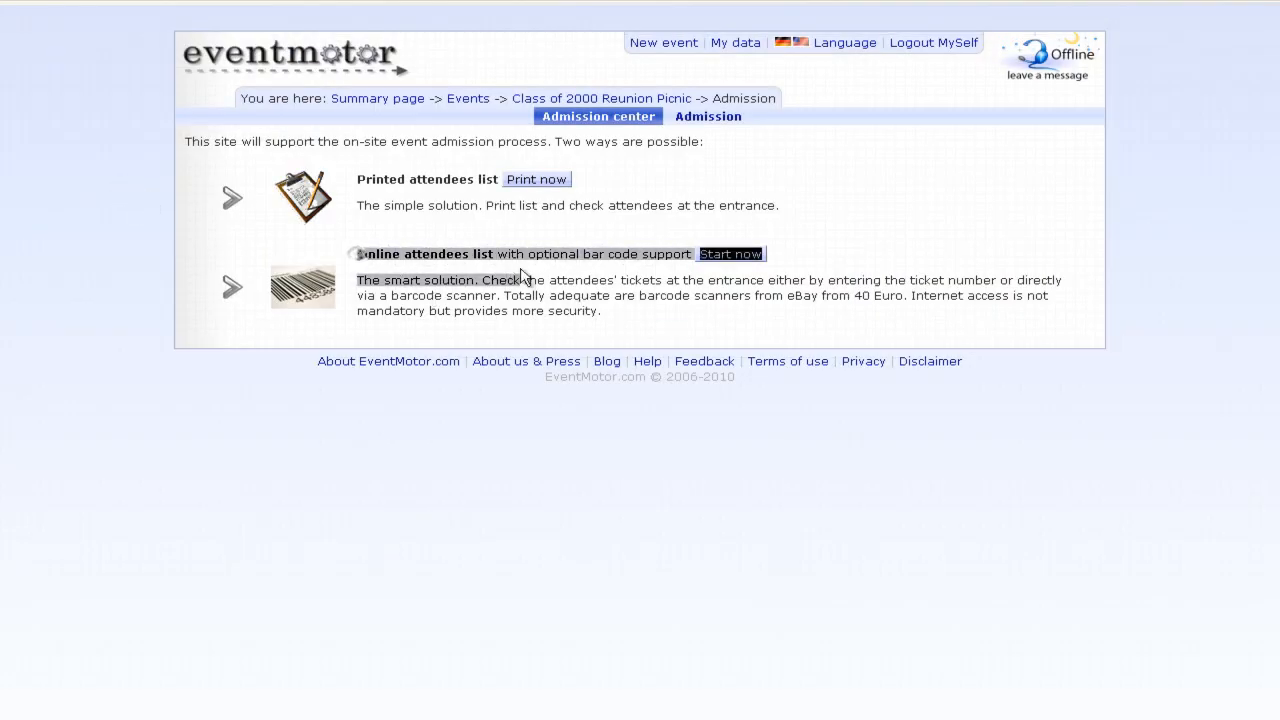
click(517, 279)
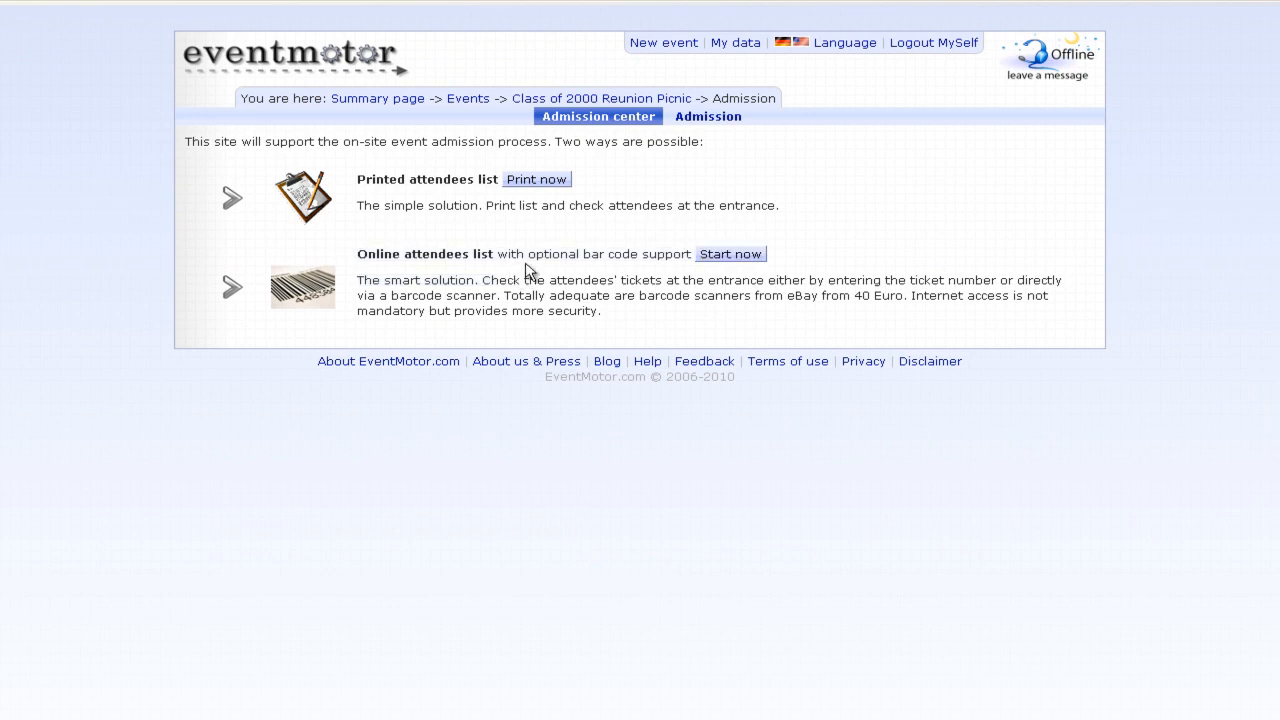
click(731, 257)
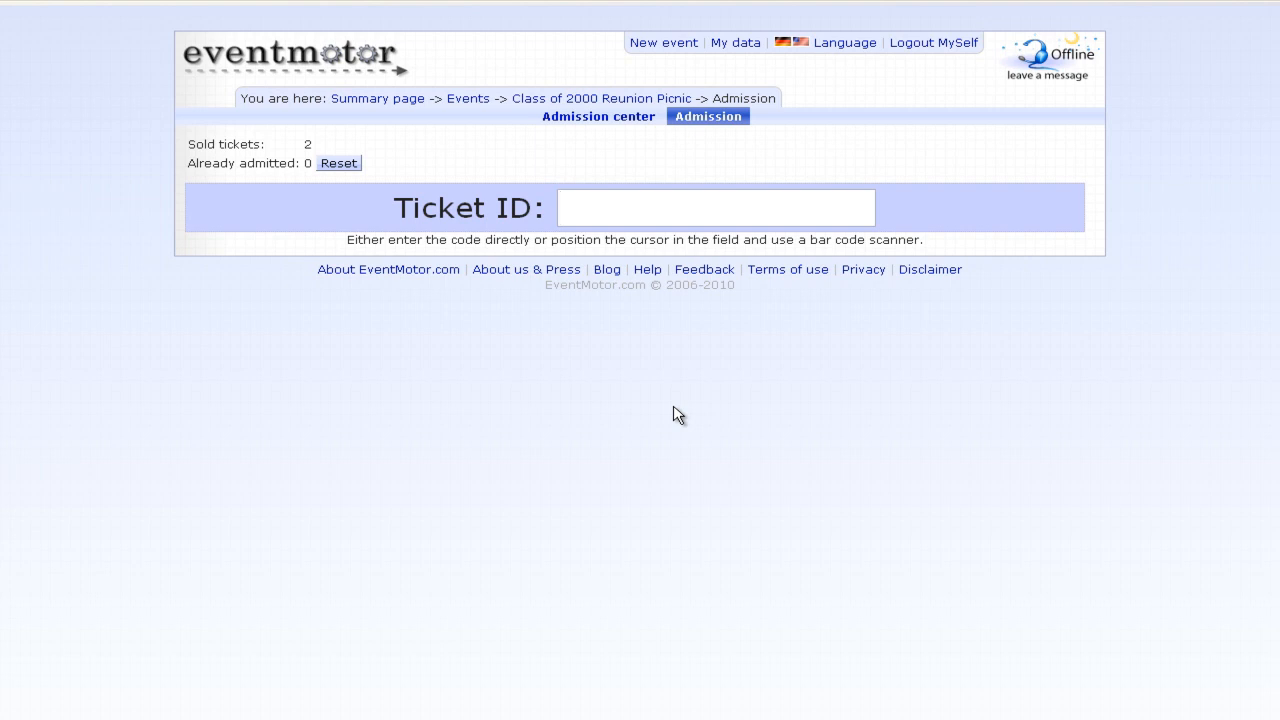
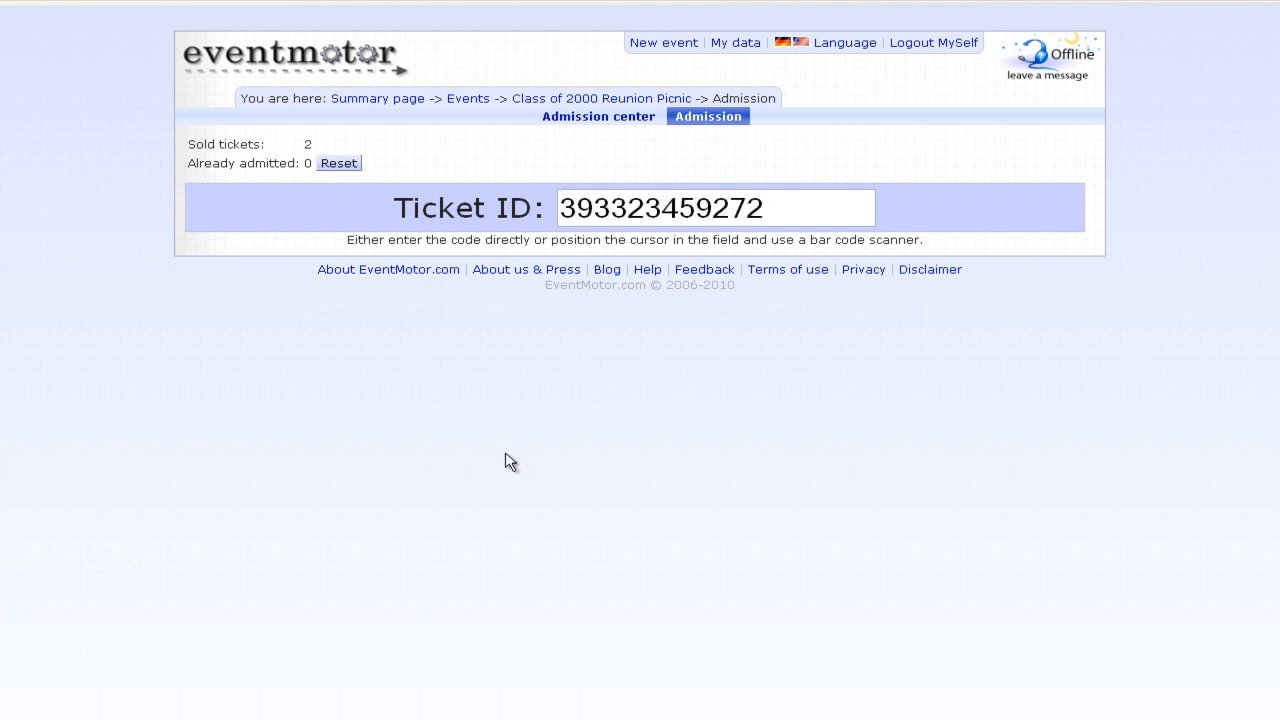
click(556, 99)
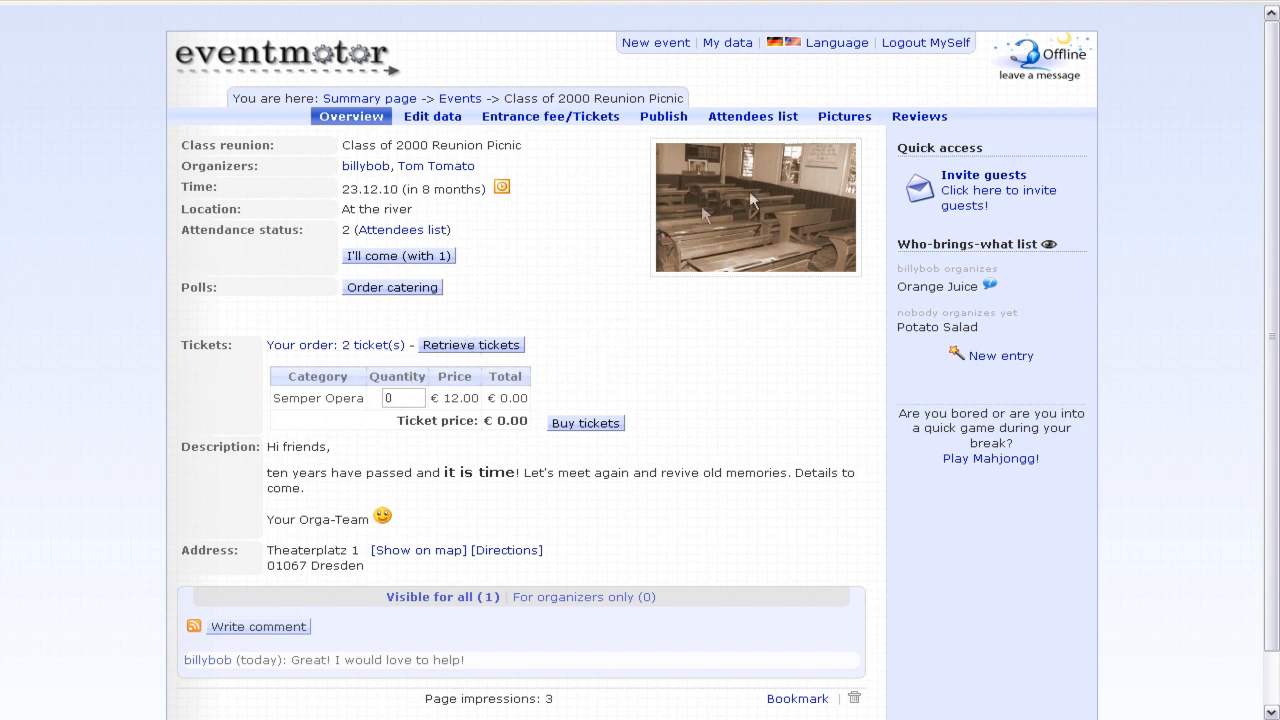
- Upload the pictures access.png through arts.png to the event's Pictures page
click(845, 116)
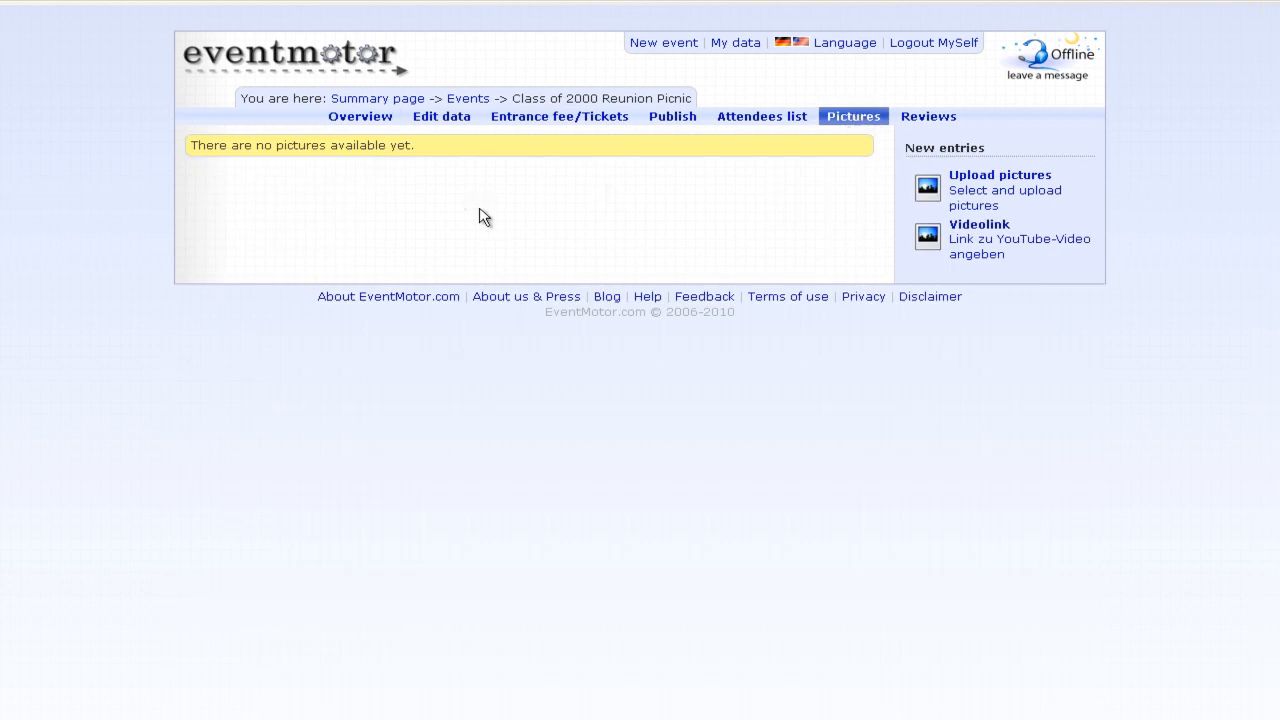
click(983, 178)
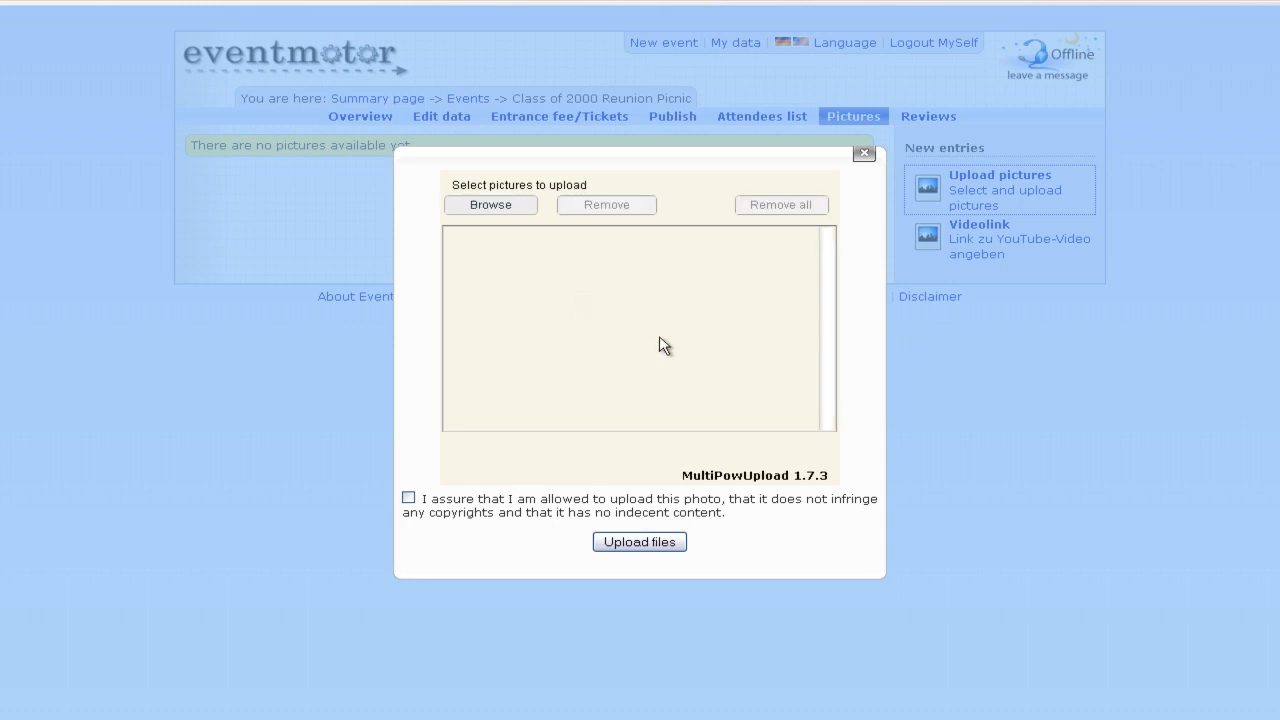
click(502, 207)
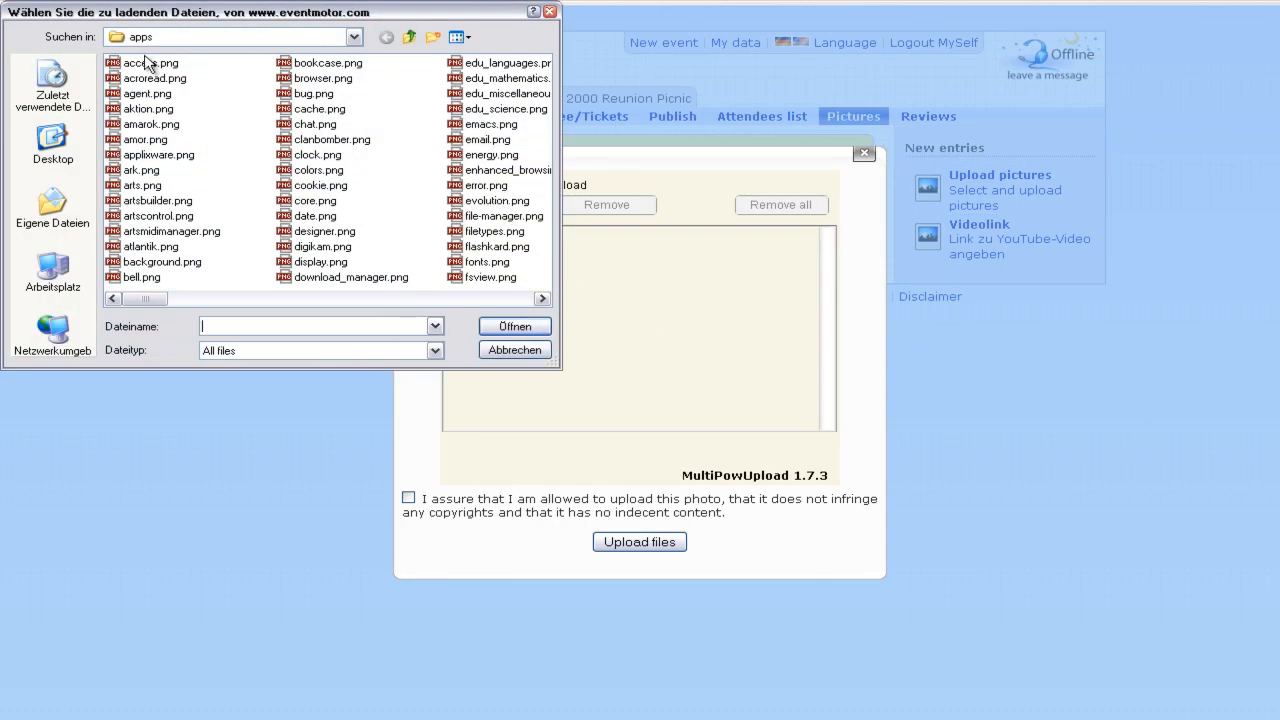
click(146, 64)
shift+click(140, 185)
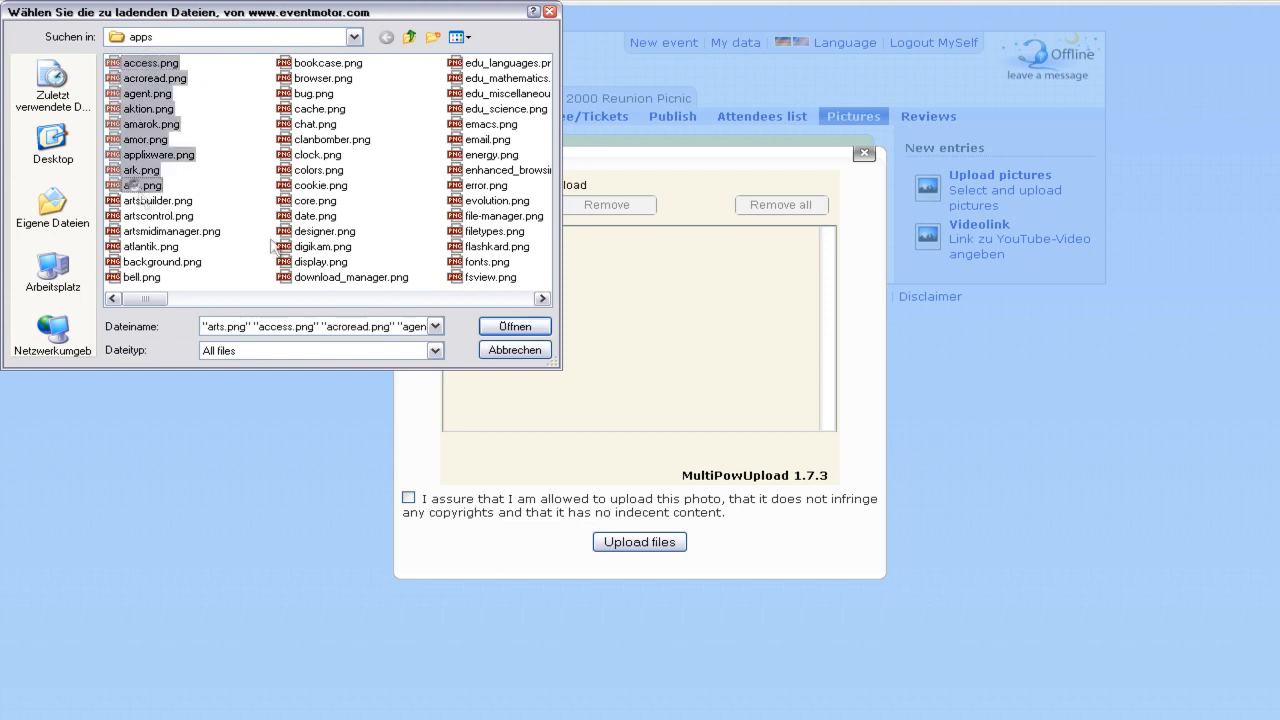
click(518, 327)
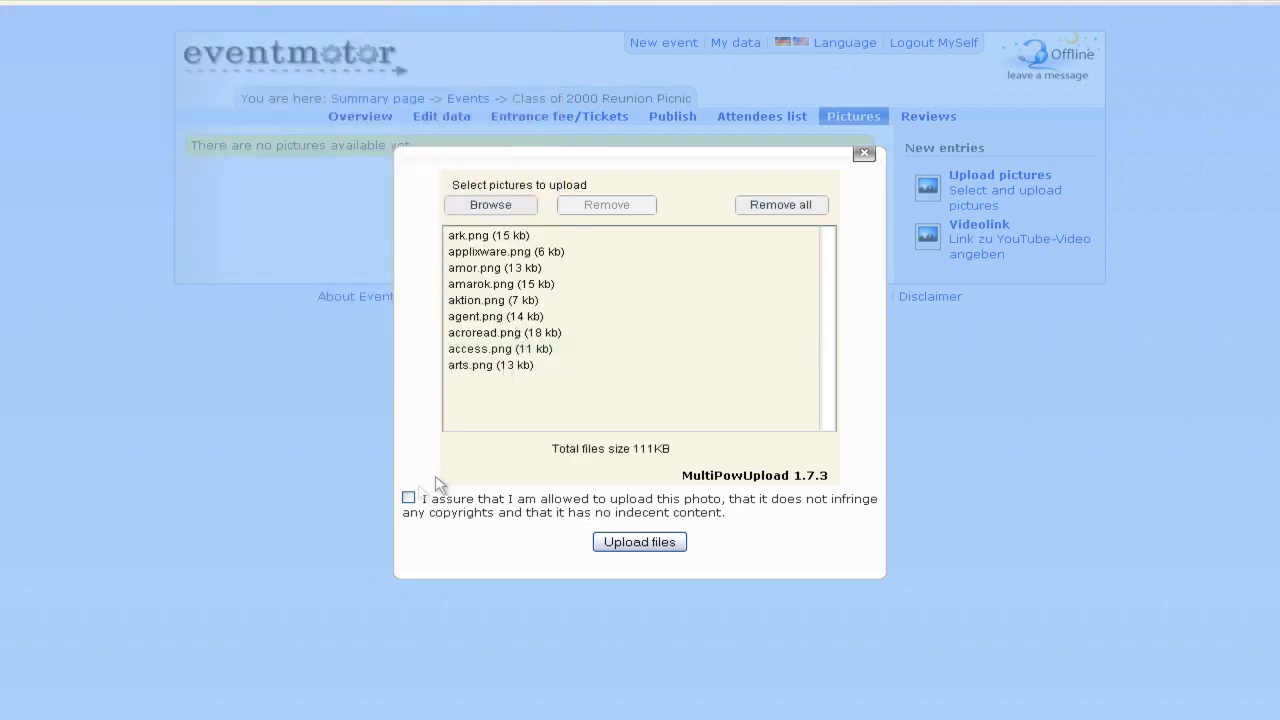
click(408, 497)
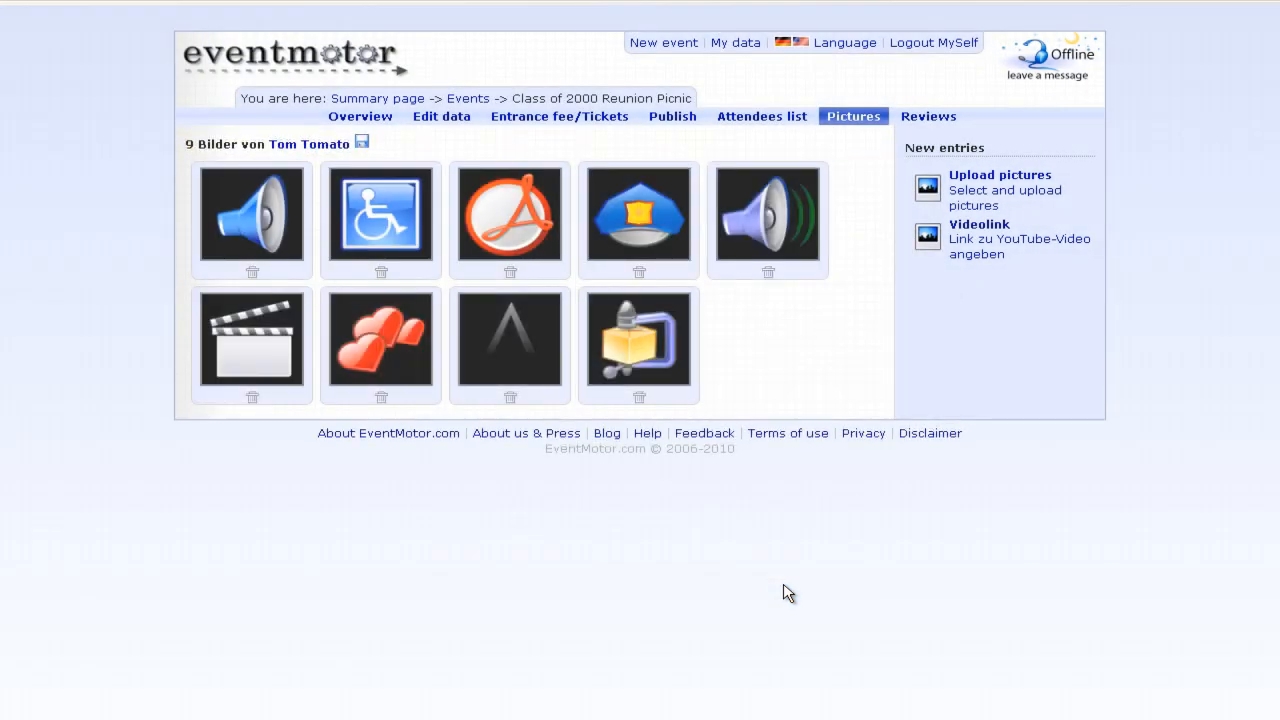
- Cancel a zip download of all pictures, then view enlarged pictures through Acrobat
click(363, 143)
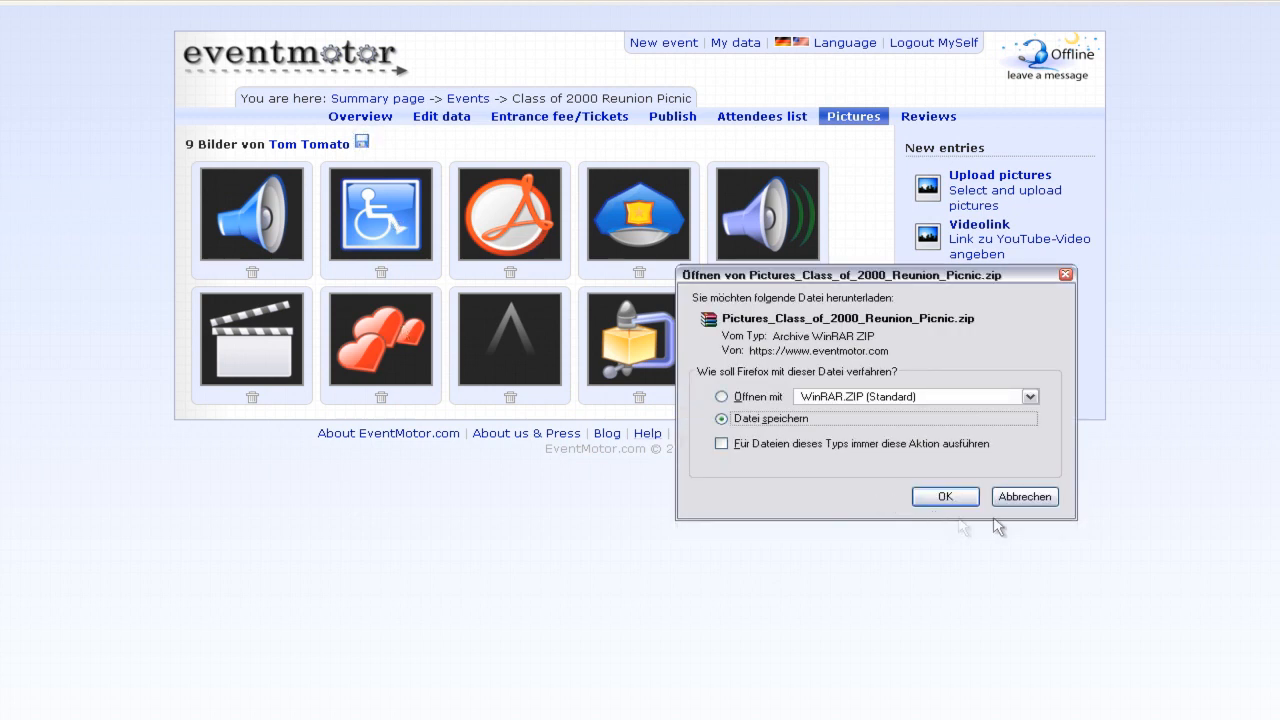
click(1024, 499)
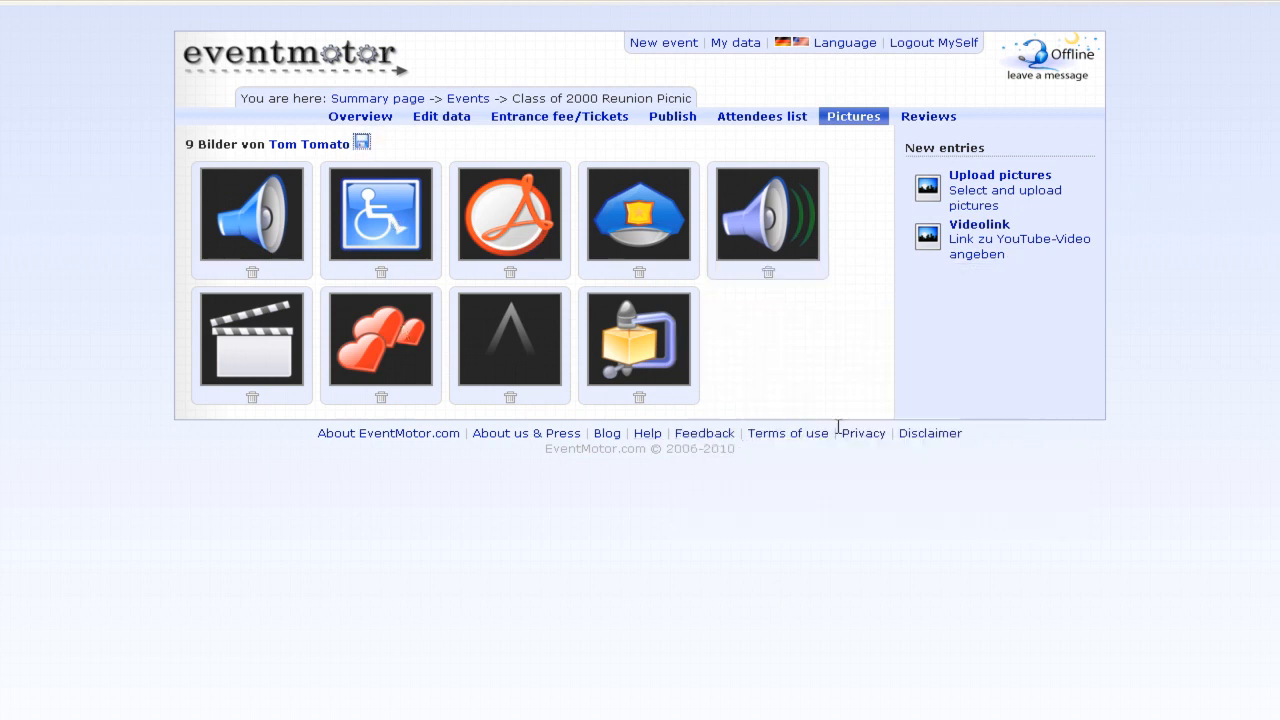
click(260, 214)
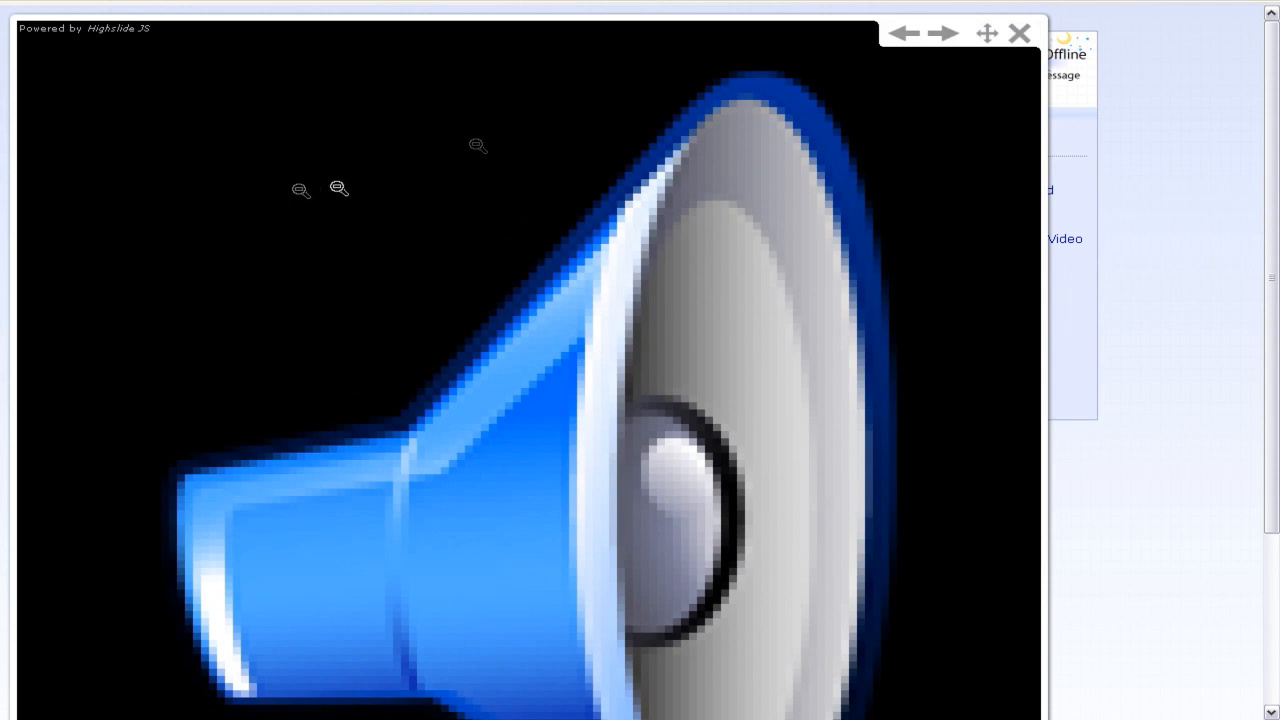
click(943, 34)
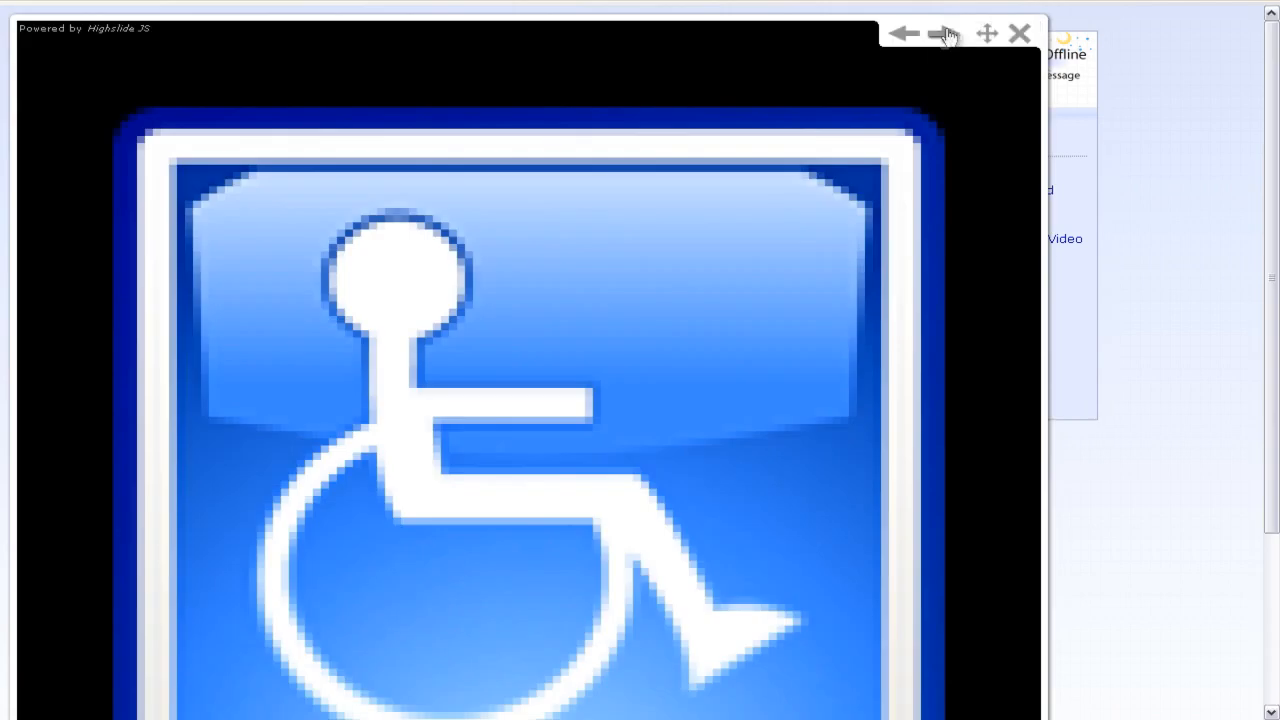
click(945, 36)
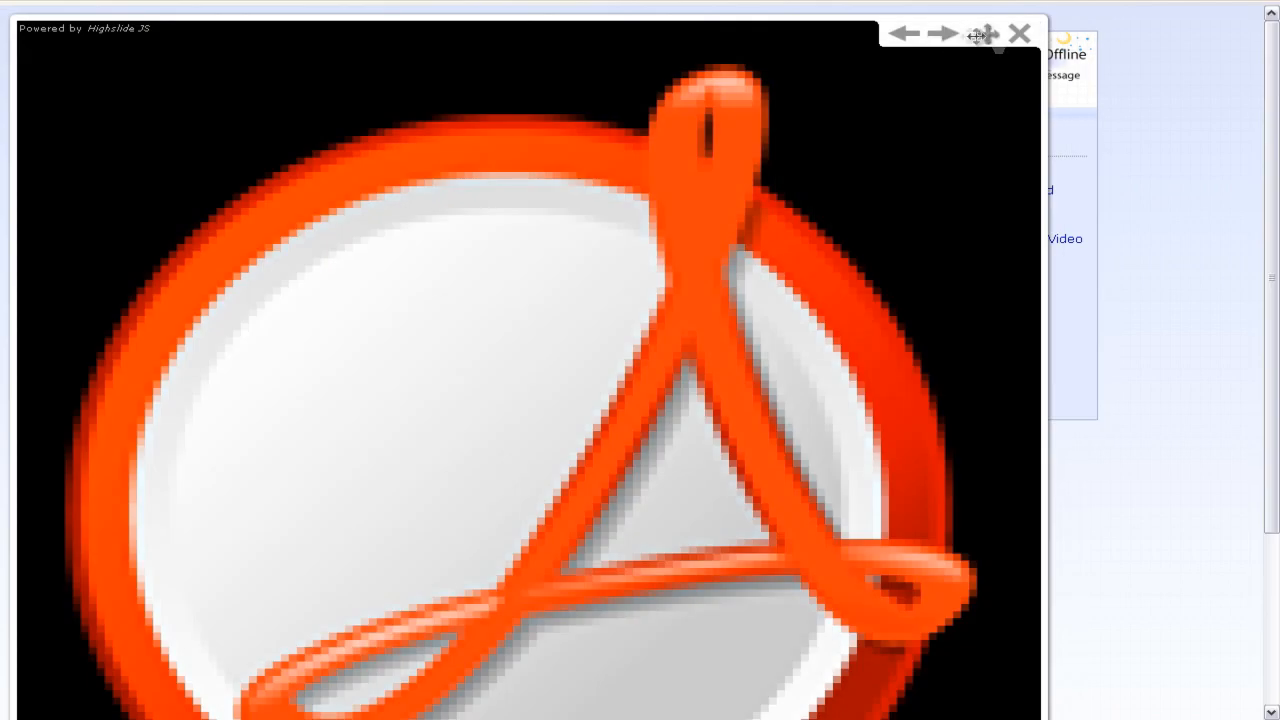
click(1021, 36)
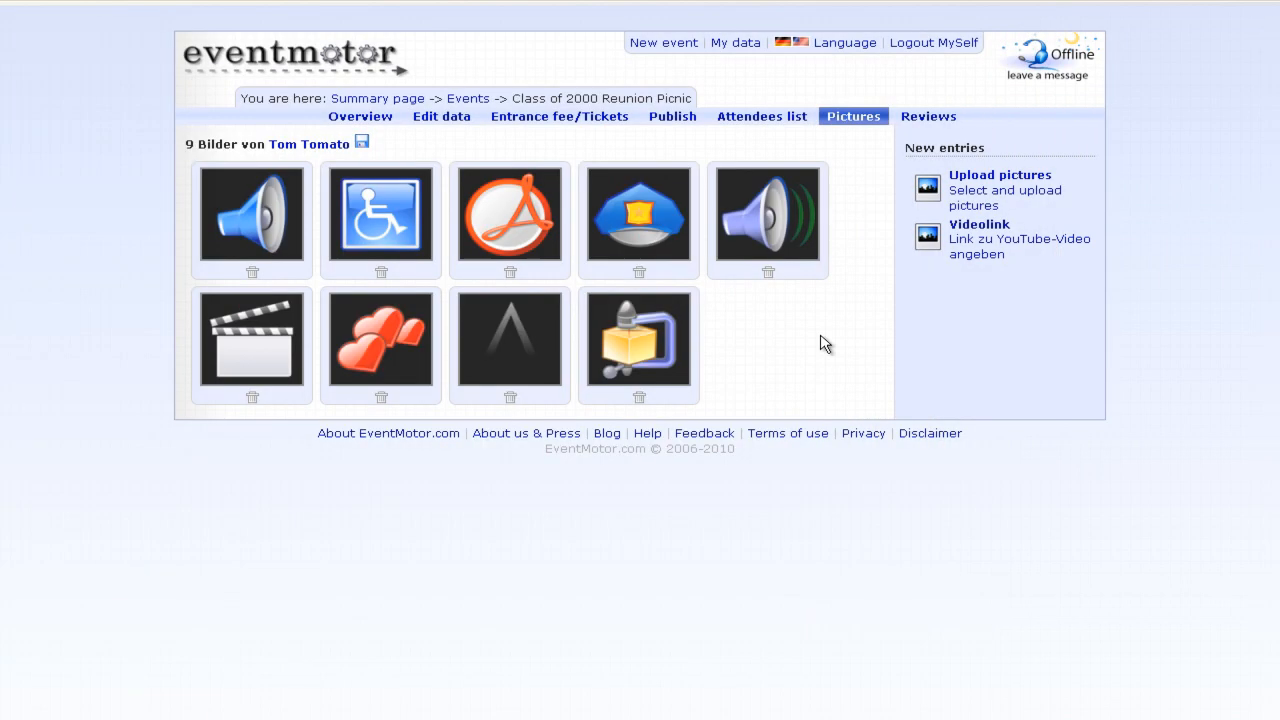
- Add a Videolink by pasting the Shrek – Halleluja YouTube embed code
click(997, 248)
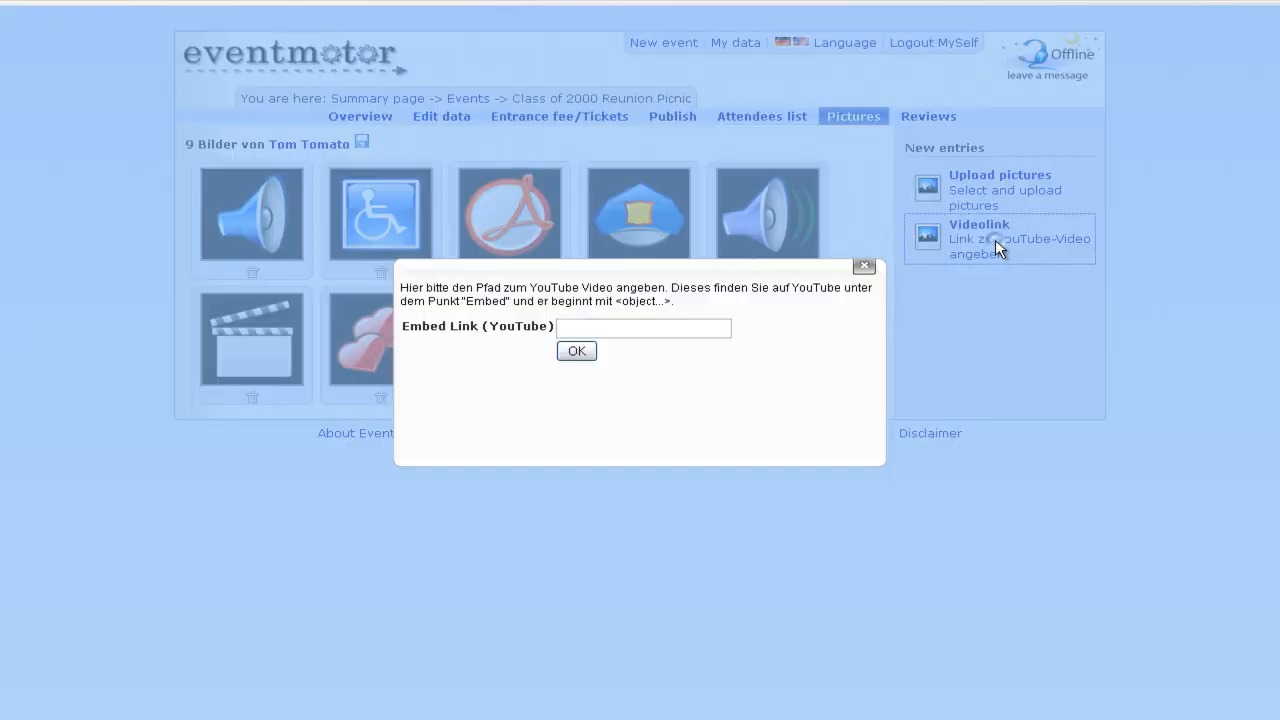
click(680, 327)
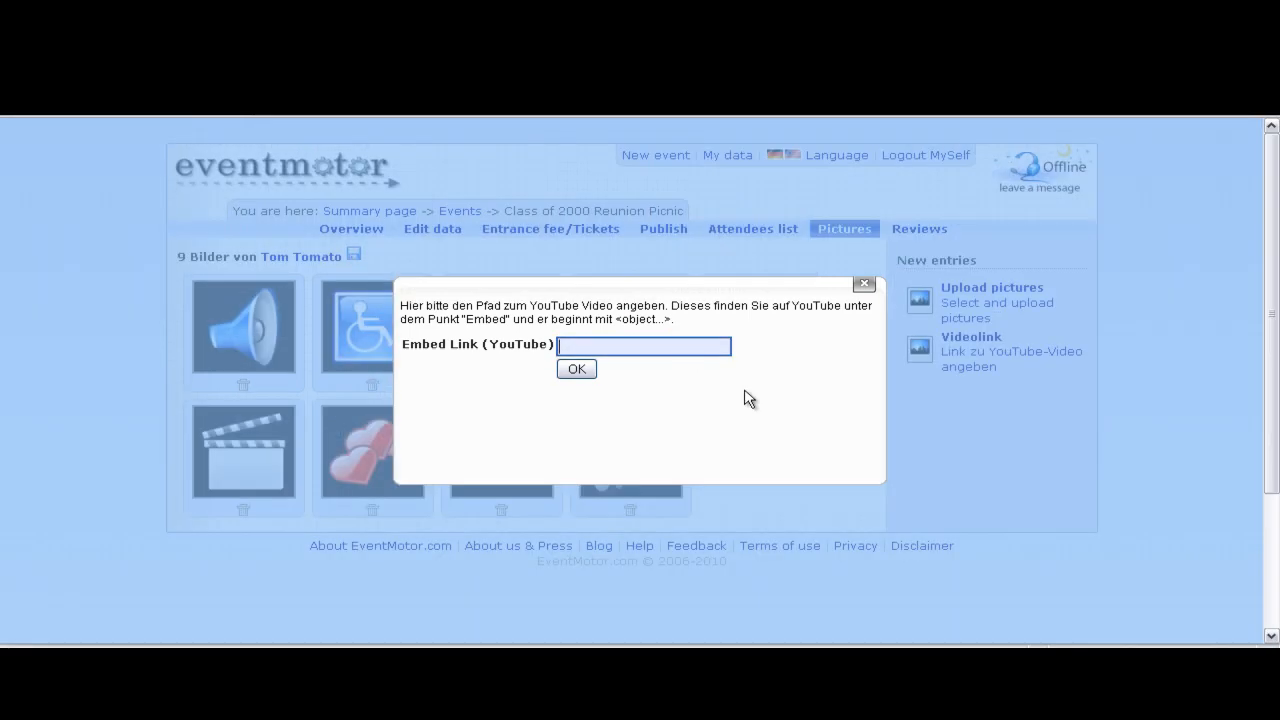
key(ctrl+v)
click(577, 369)
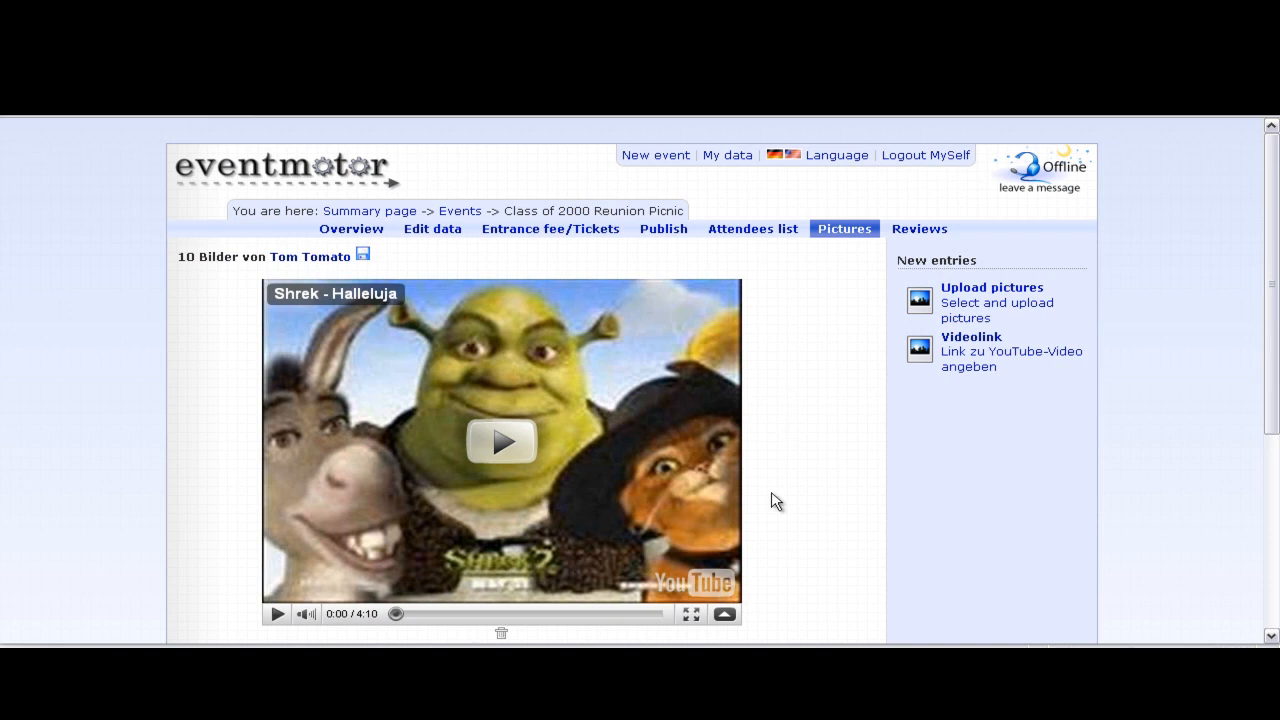
- Check the new video among the overview's latest pictures, then return to Pictures
click(345, 230)
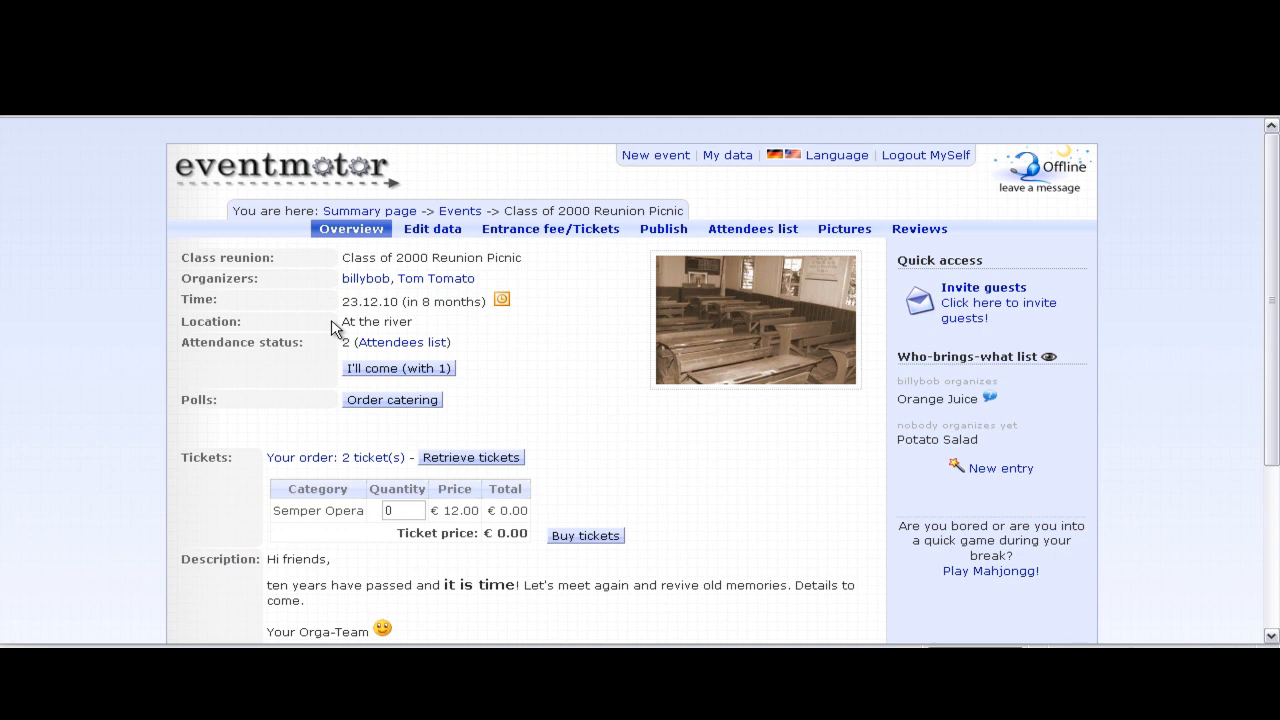
scroll(335, 330, down, 3)
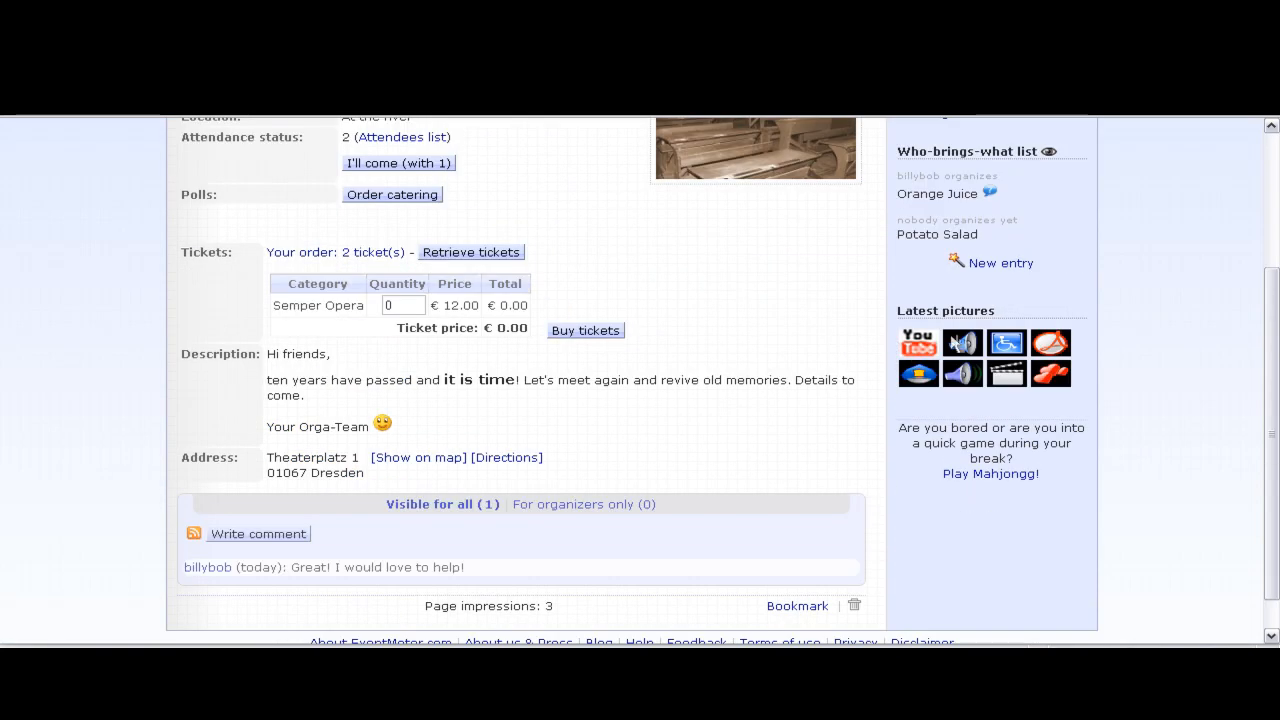
scroll(610, 330, up, 3)
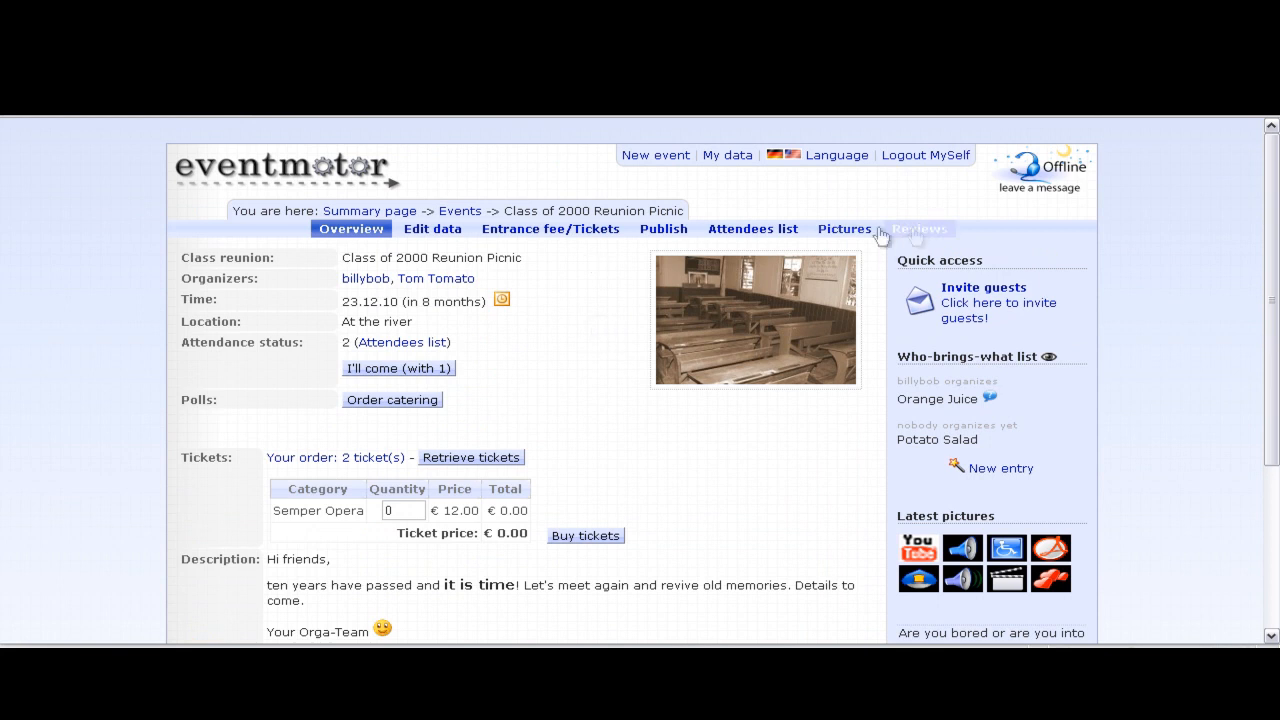
click(836, 232)
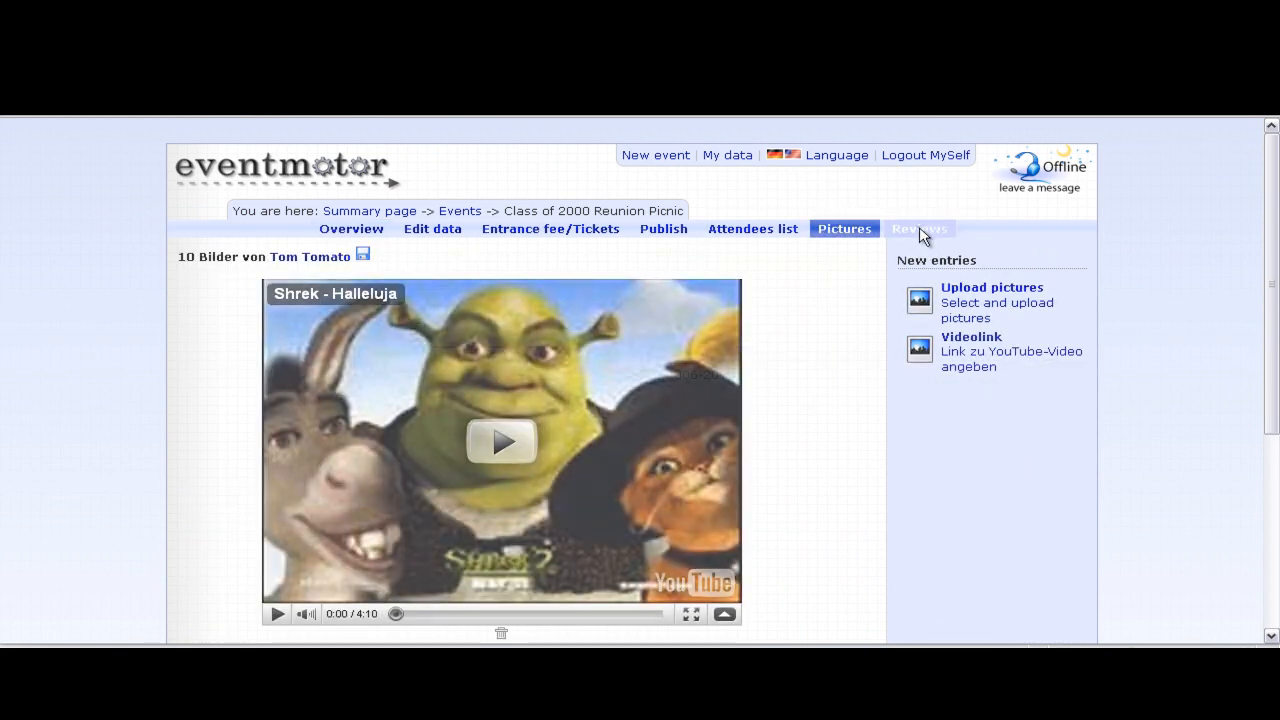
- Post a thumbs-up review: 'That was so nice to see you all again! Thanks for organizing!'
click(921, 231)
click(990, 314)
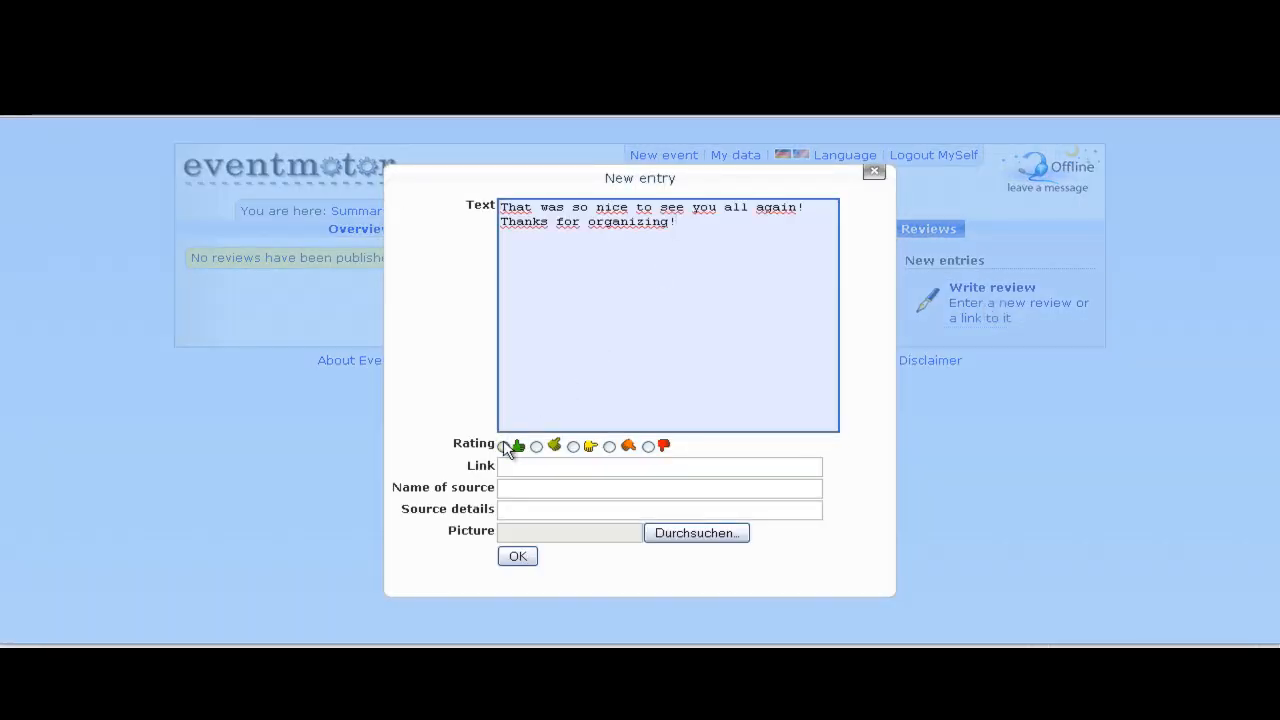
click(504, 446)
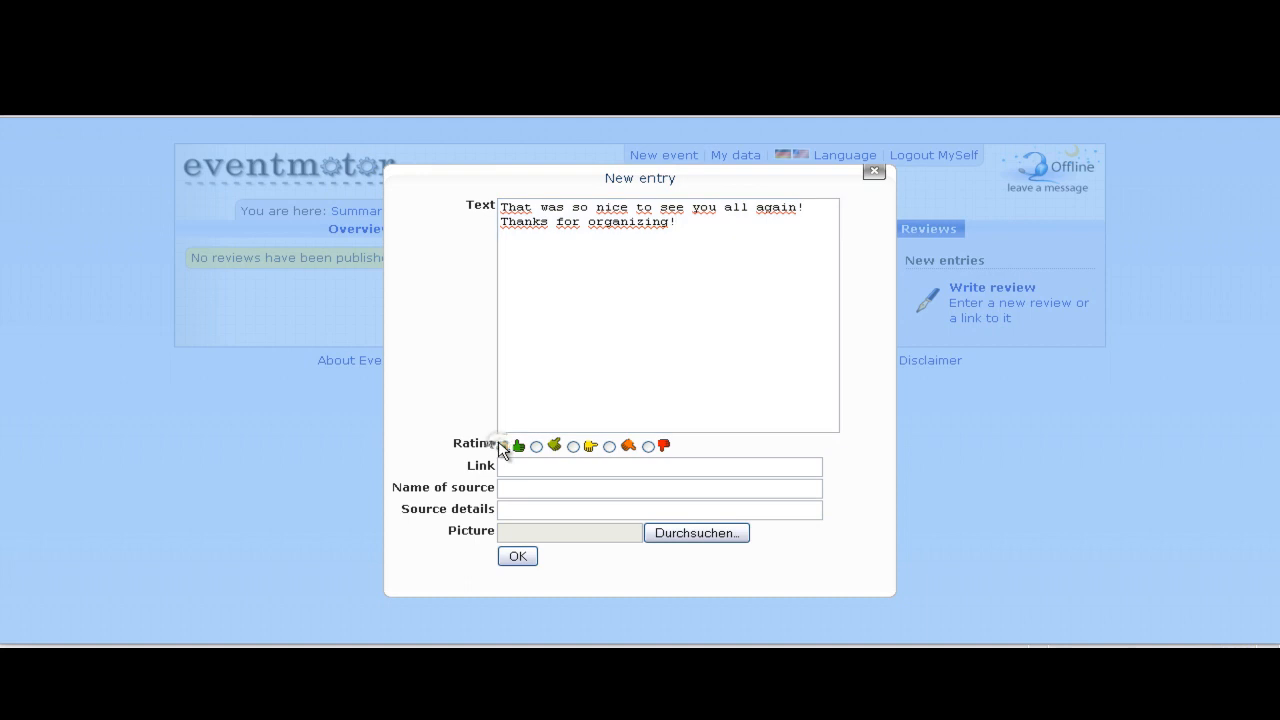
right_click(488, 456)
click(424, 473)
click(516, 466)
click(518, 487)
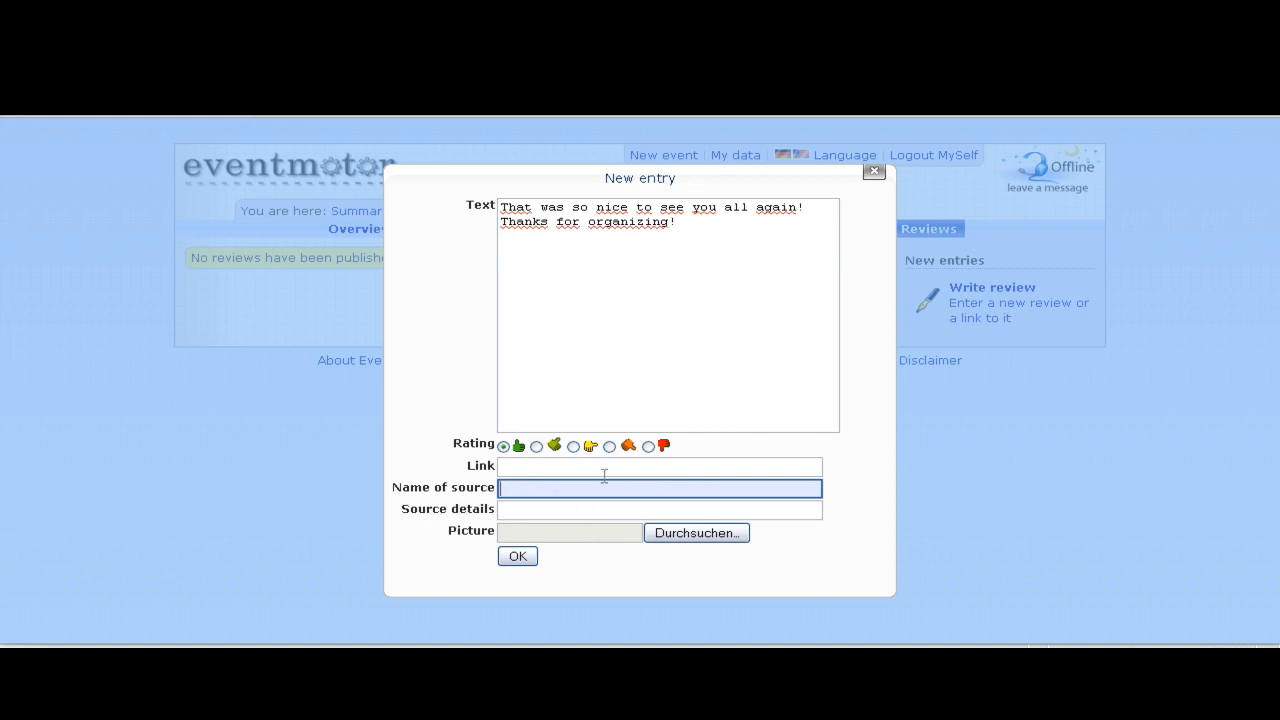
click(528, 560)
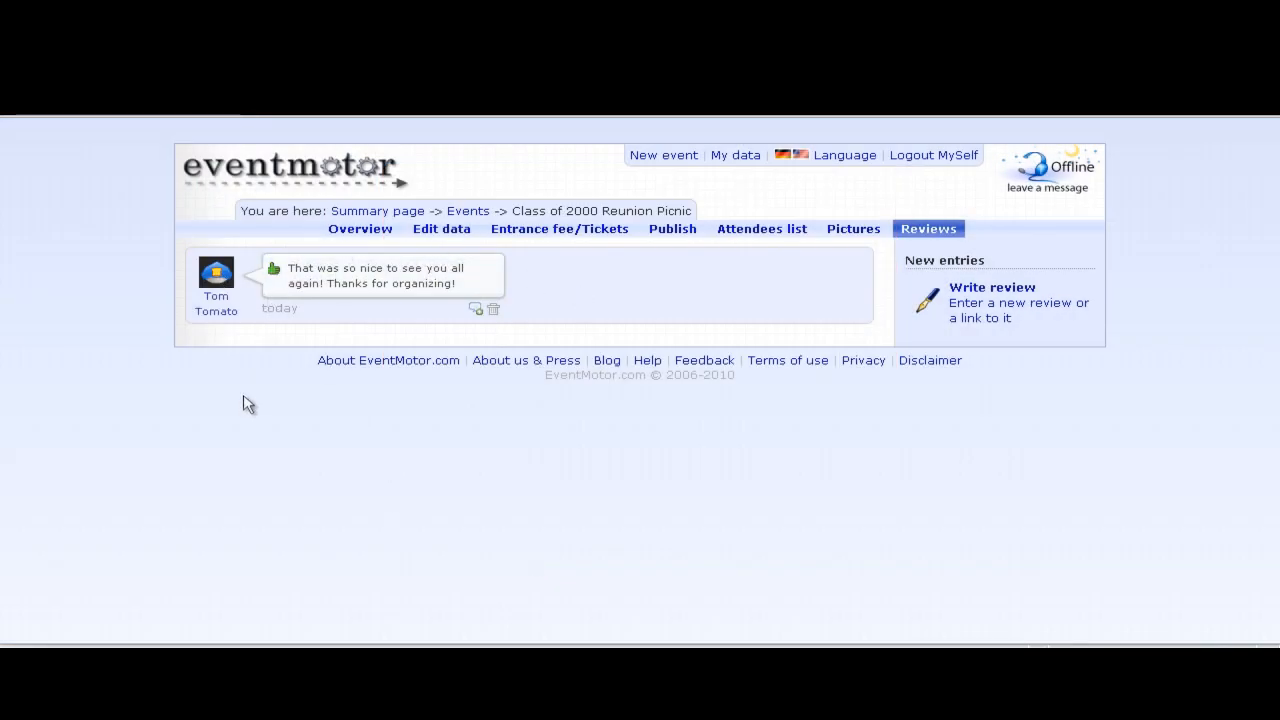
- Hide the payment-received notice, show December 2010 in My calendar, and toggle Reunion Orgas off and on
click(360, 228)
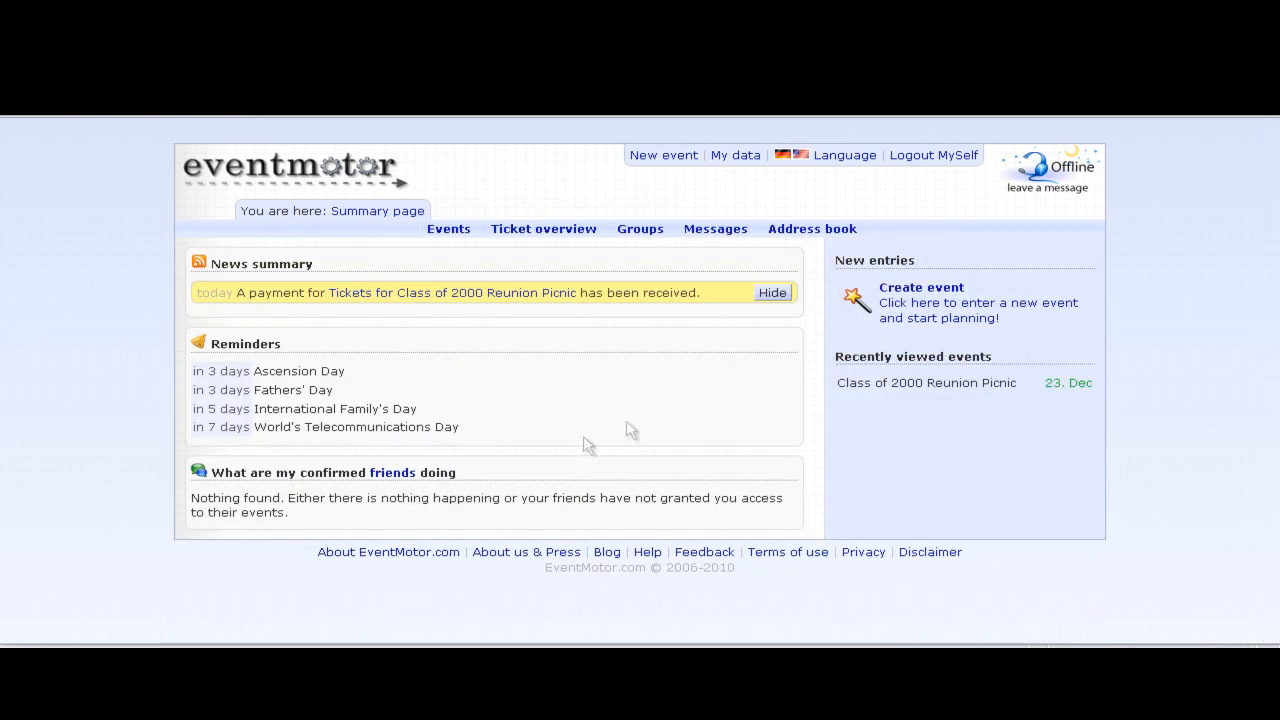
click(779, 298)
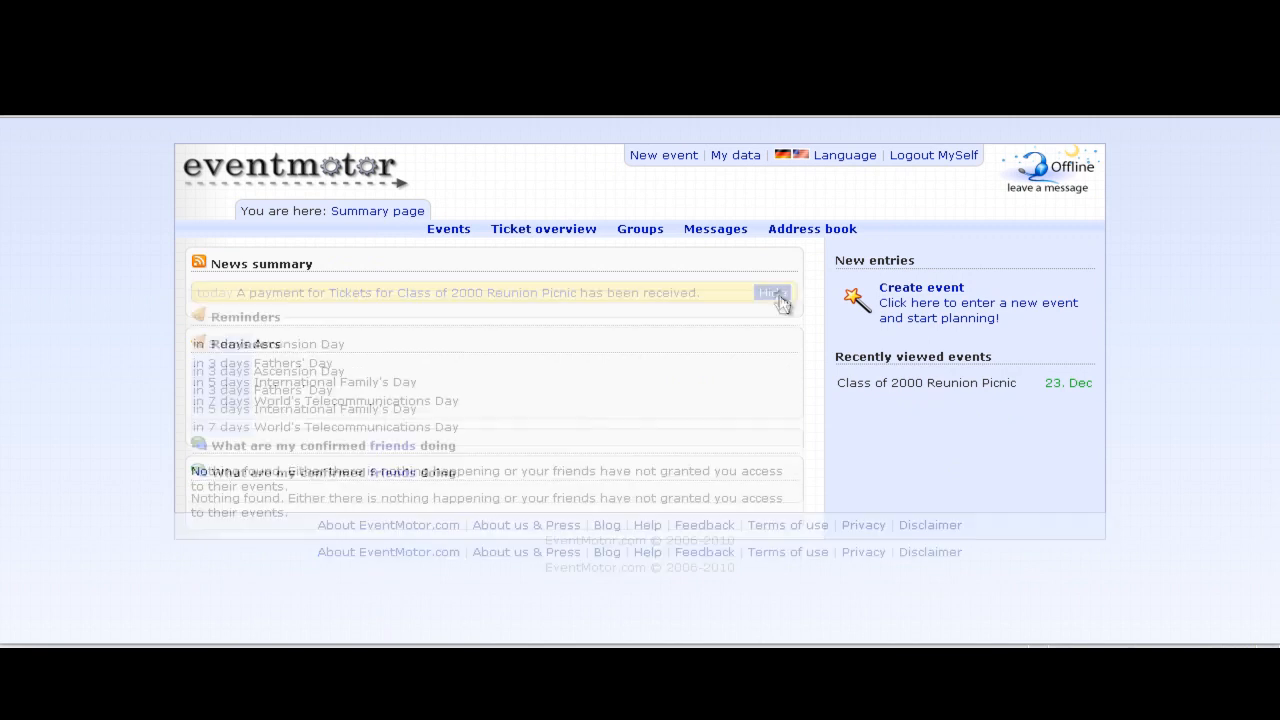
click(446, 229)
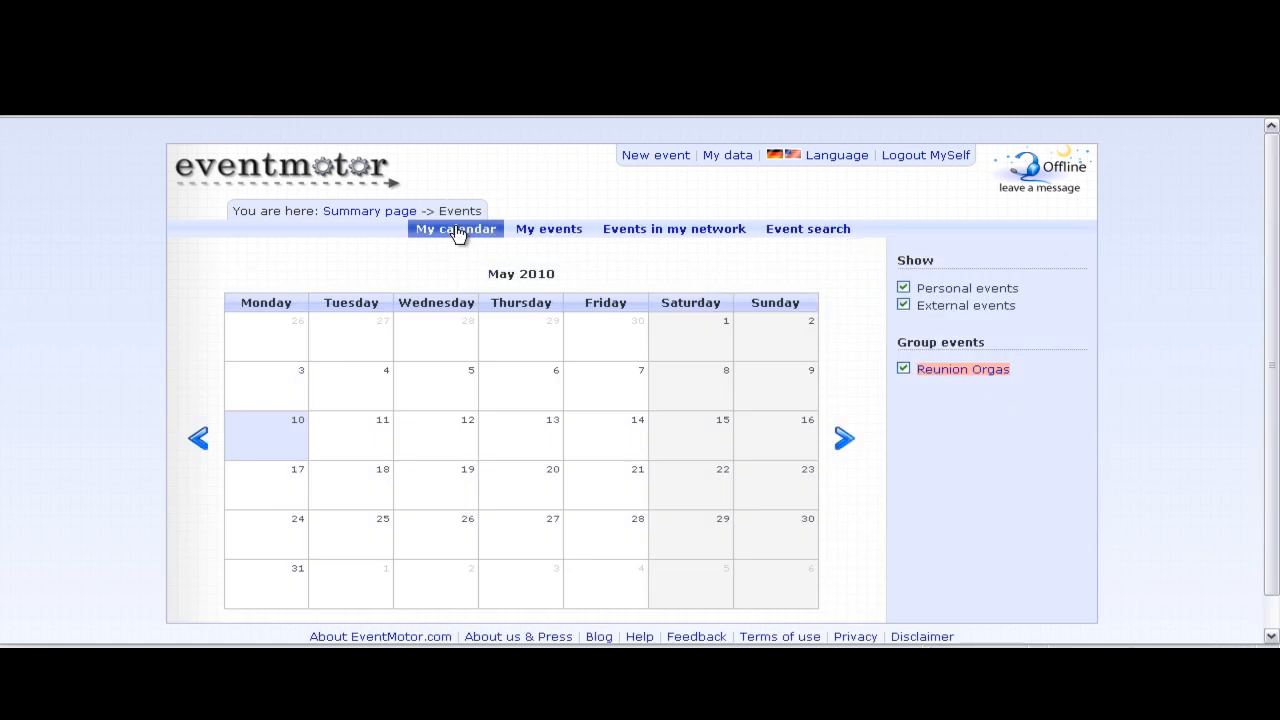
click(856, 449)
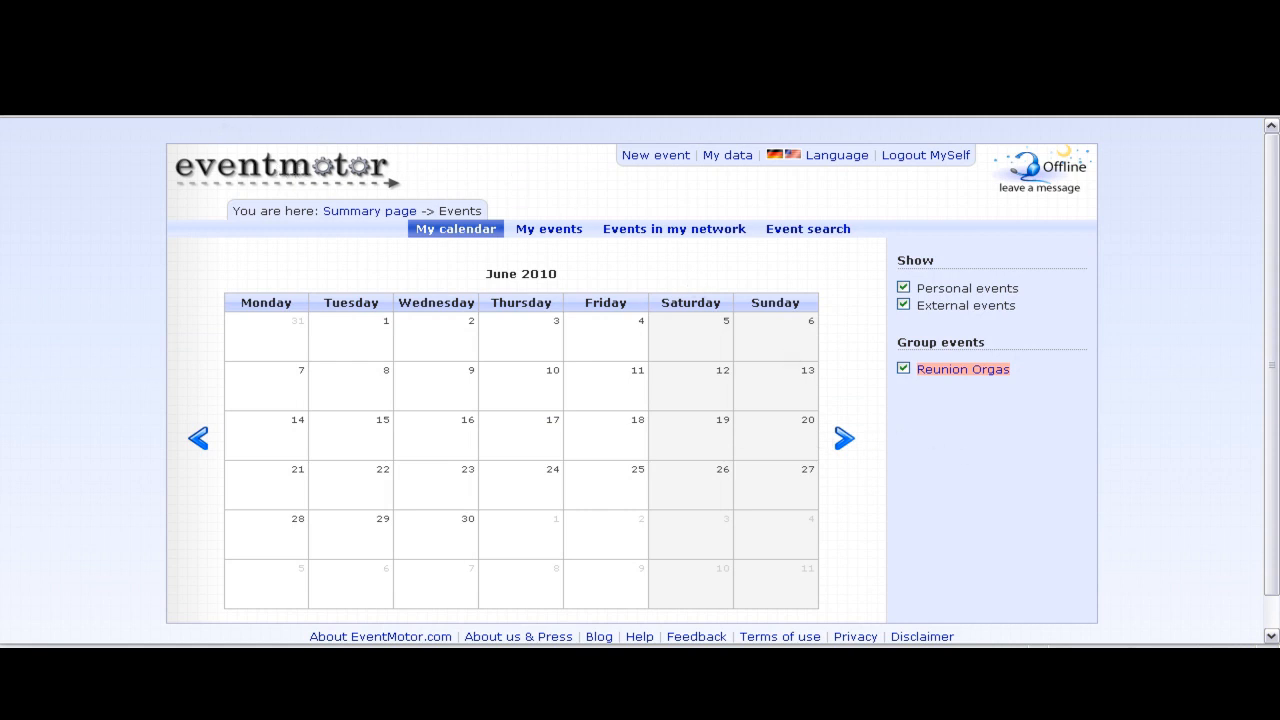
key(BackSpace)
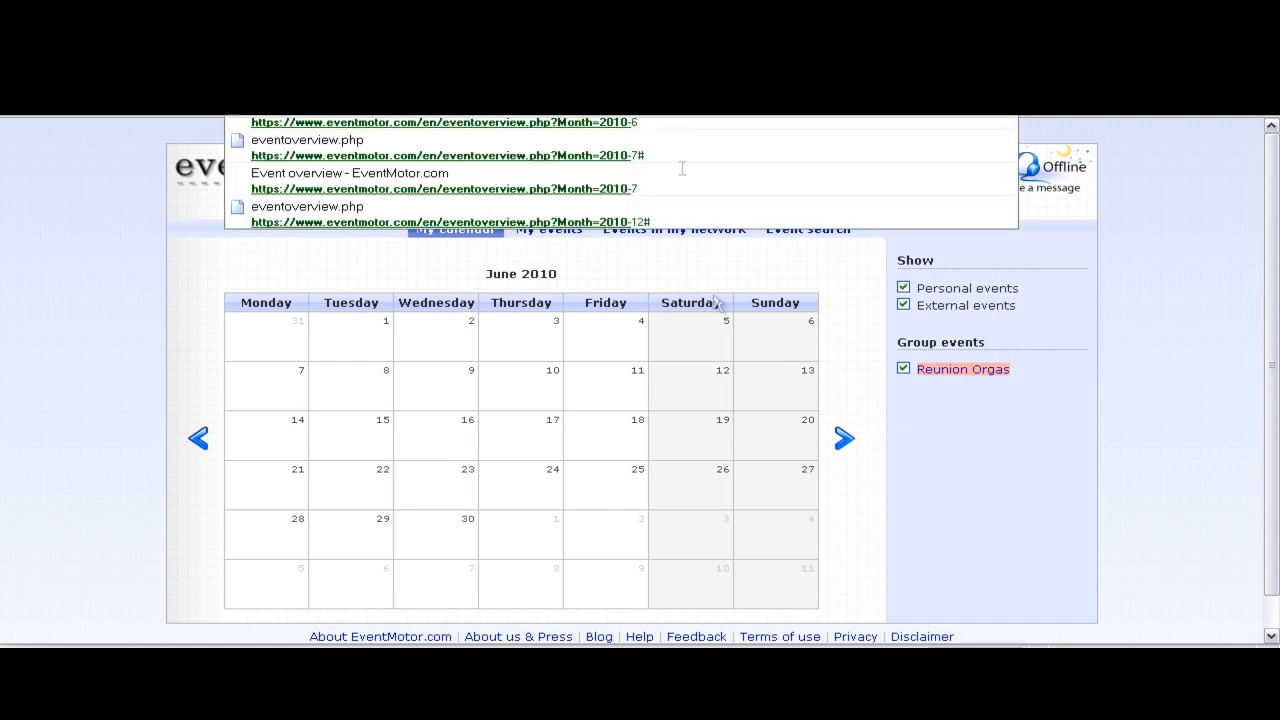
click(748, 368)
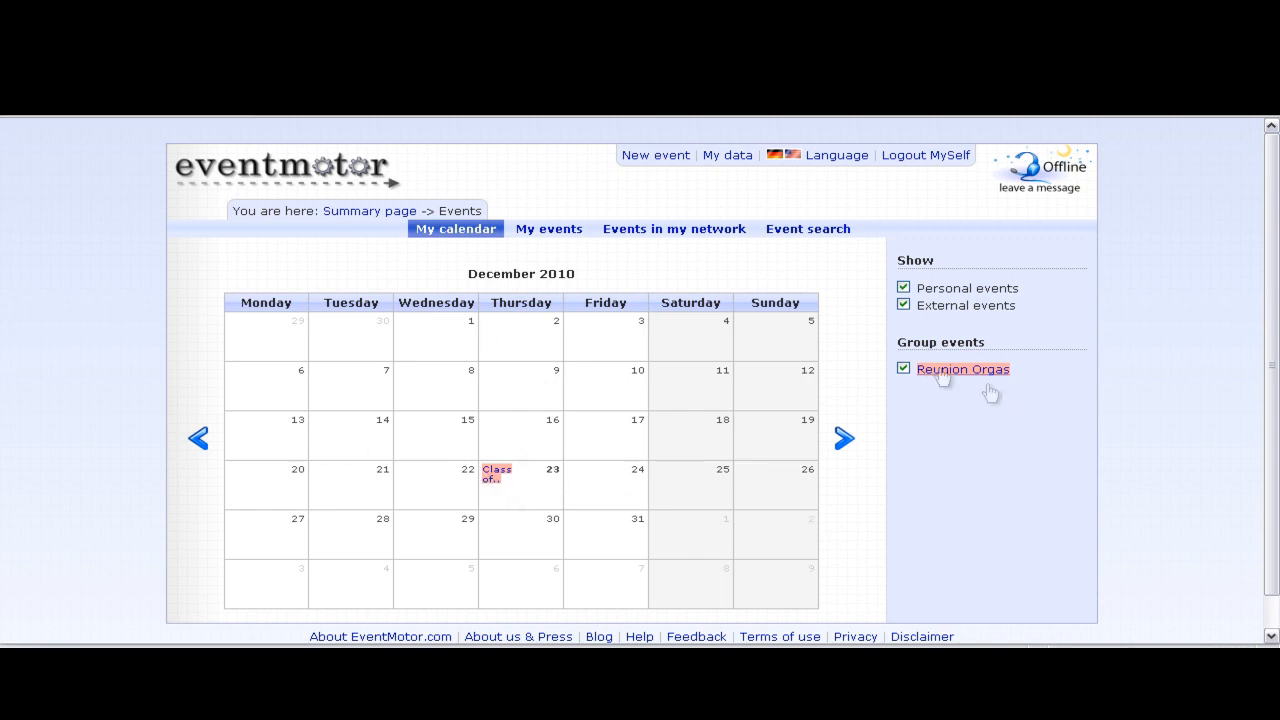
click(903, 370)
click(904, 369)
- Browse the My events and Events in my network lists on the way to Event search
click(557, 233)
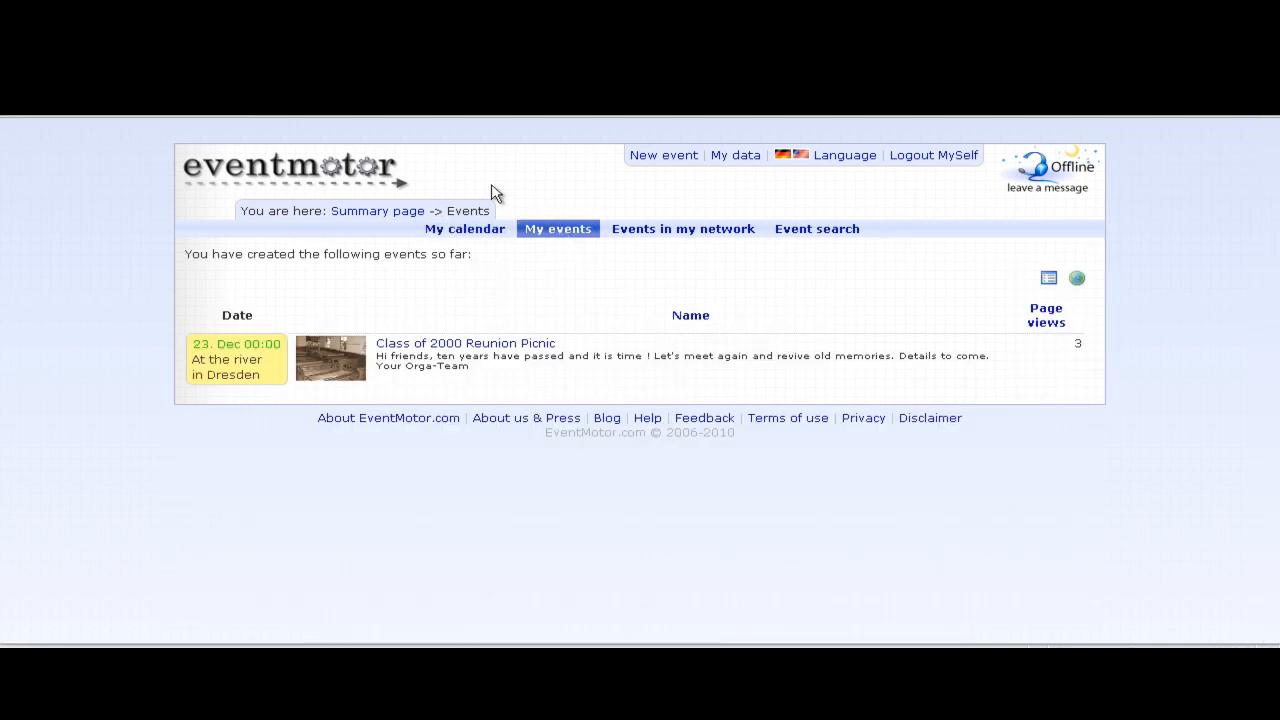
click(647, 229)
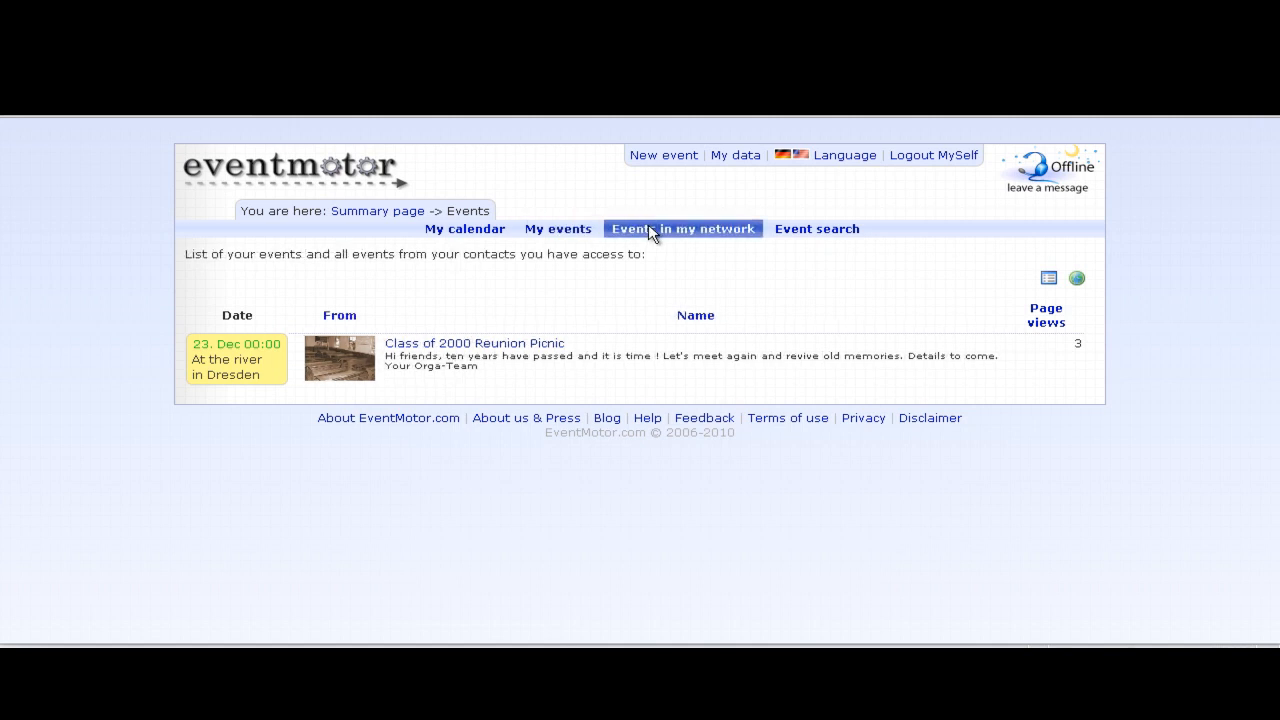
click(840, 228)
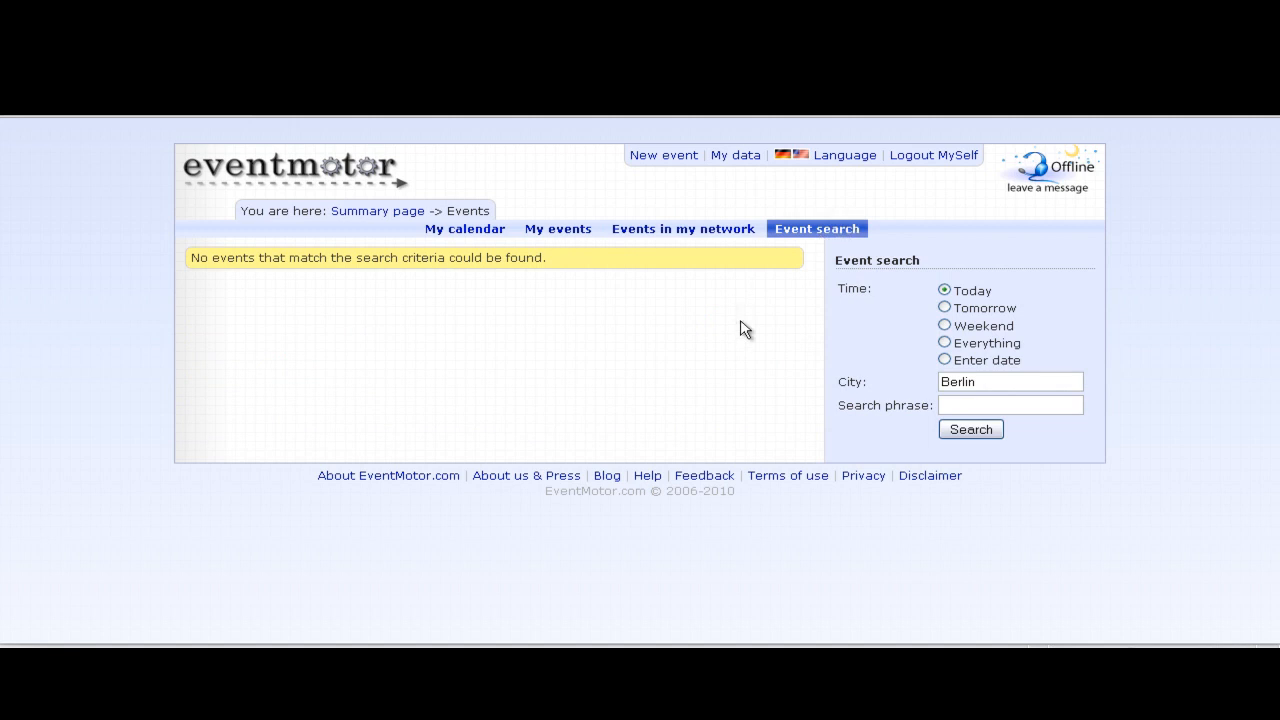
- Search events for Everything with the Berlin city filter cleared, listing 27 events
click(975, 380)
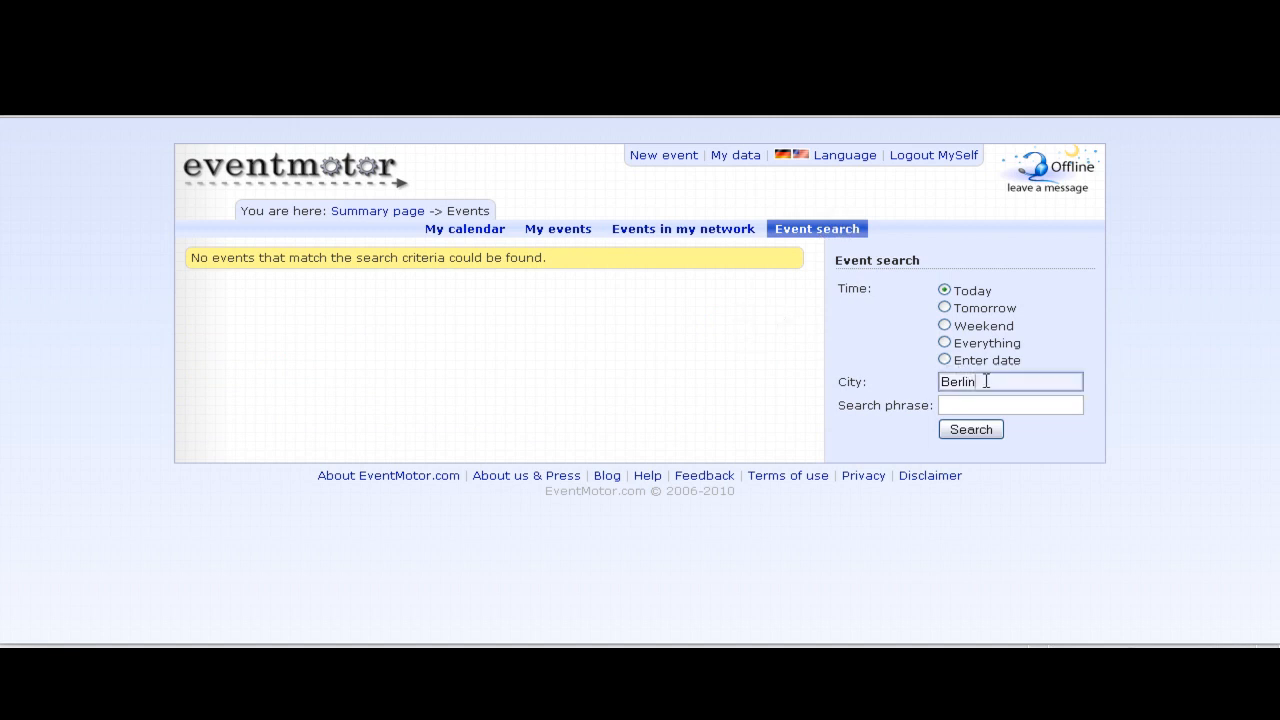
click(944, 342)
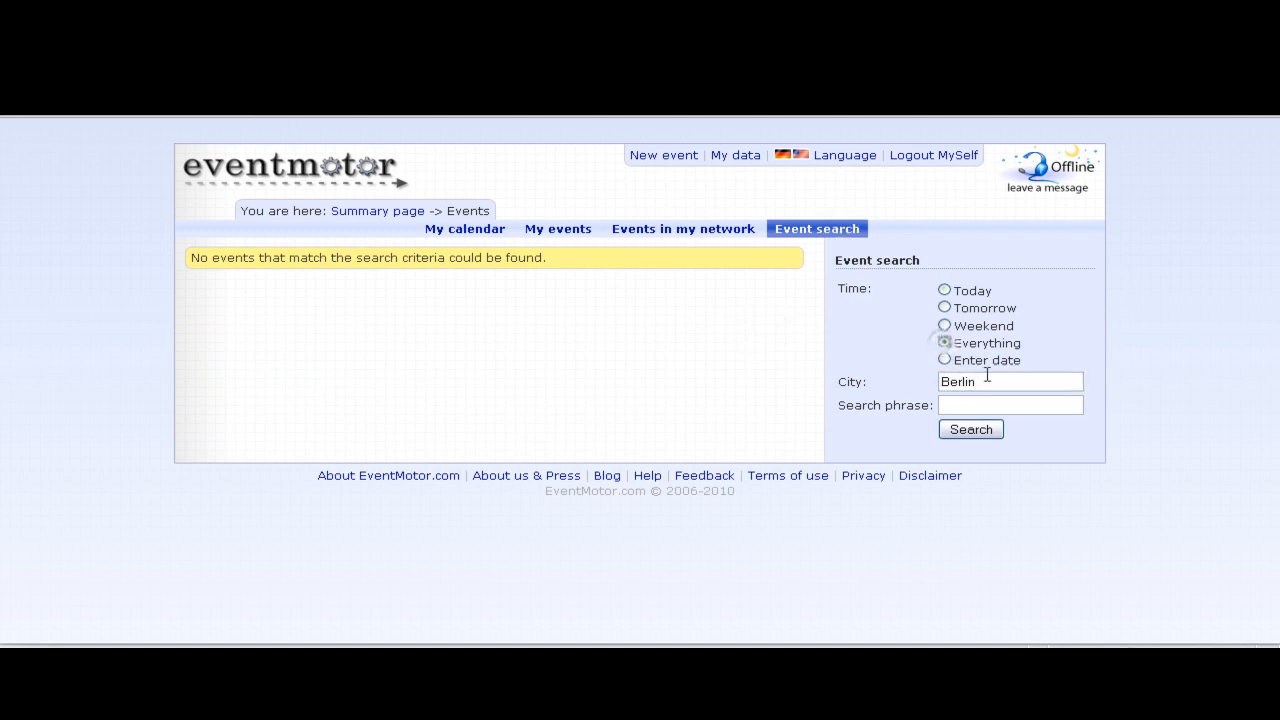
drag(985, 381, 895, 383)
key(BackSpace)
click(972, 429)
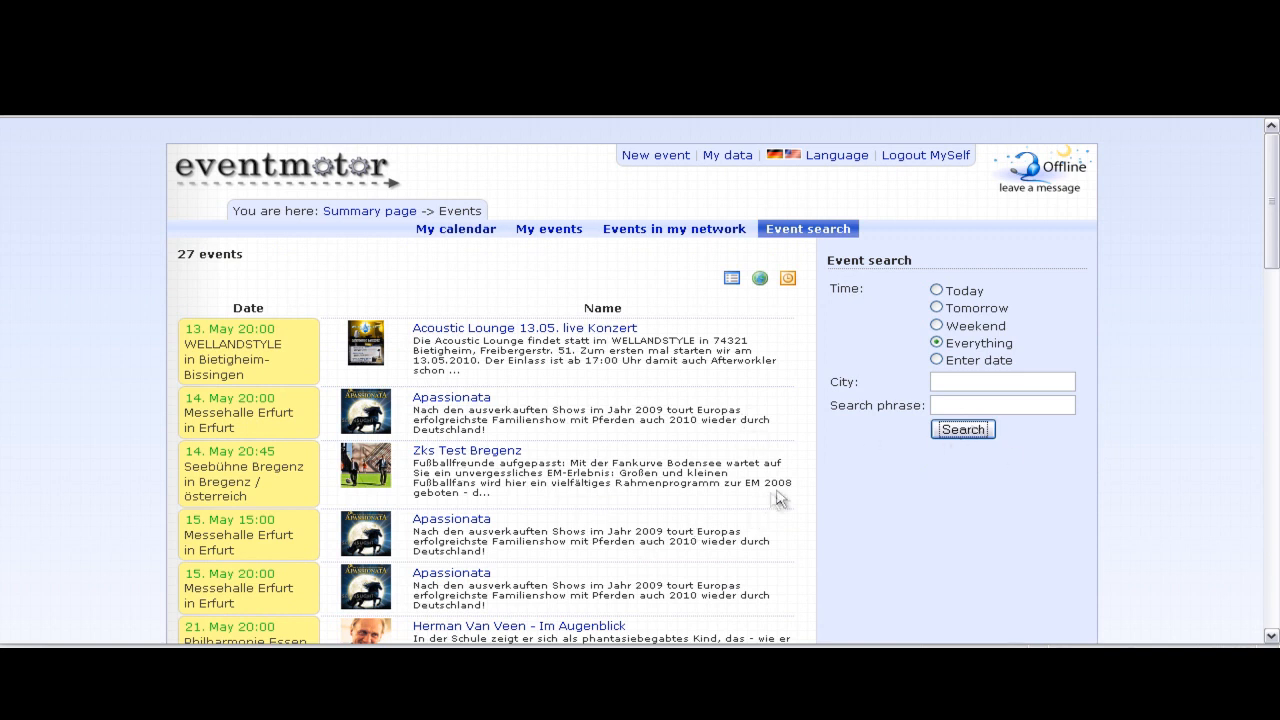
scroll(782, 500, down, 3)
scroll(780, 500, down, 3)
scroll(650, 472, up, 6)
- View the Apassionata event and its additional dates, then go back to the Summary page
click(468, 404)
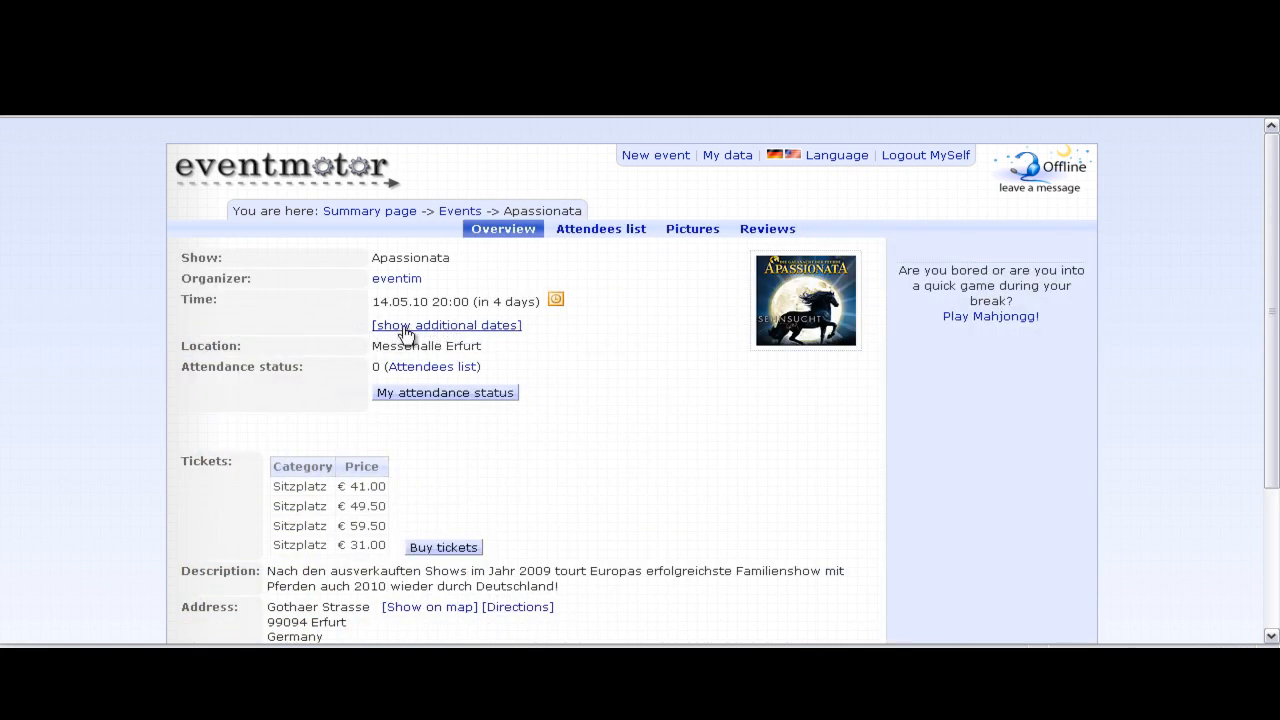
click(405, 326)
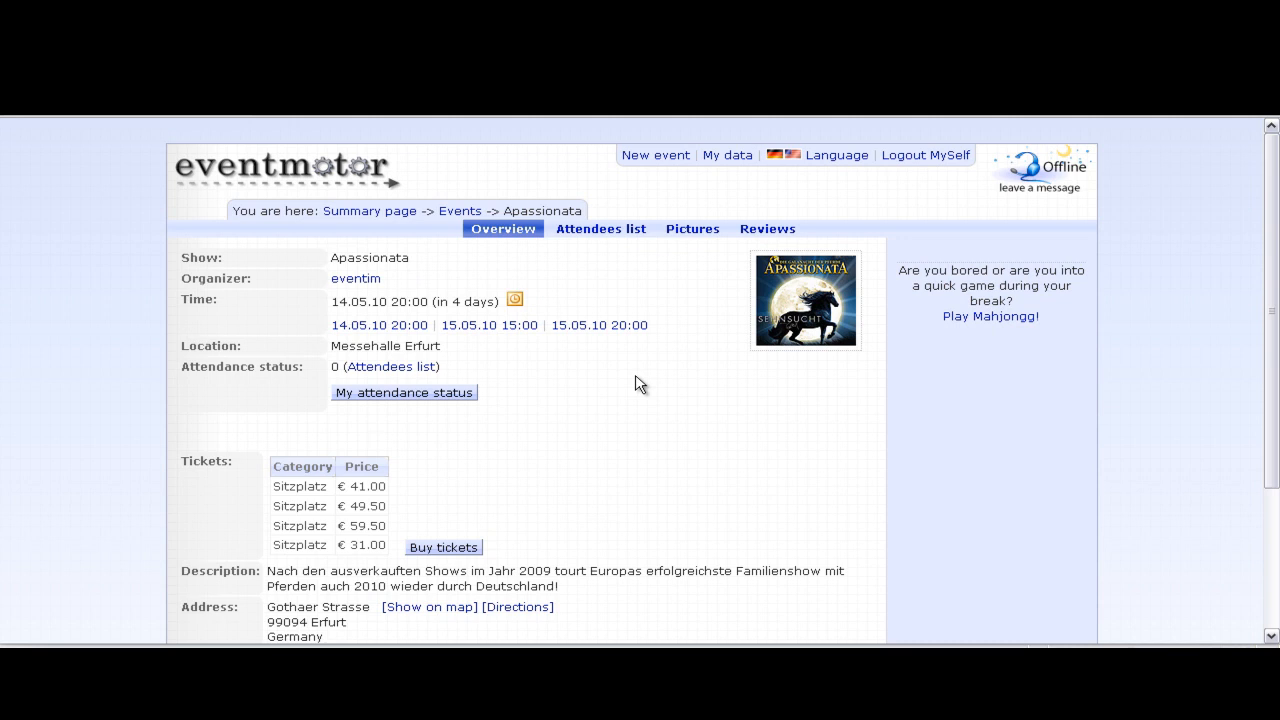
scroll(640, 385, down, 2)
drag(178, 352, 497, 523)
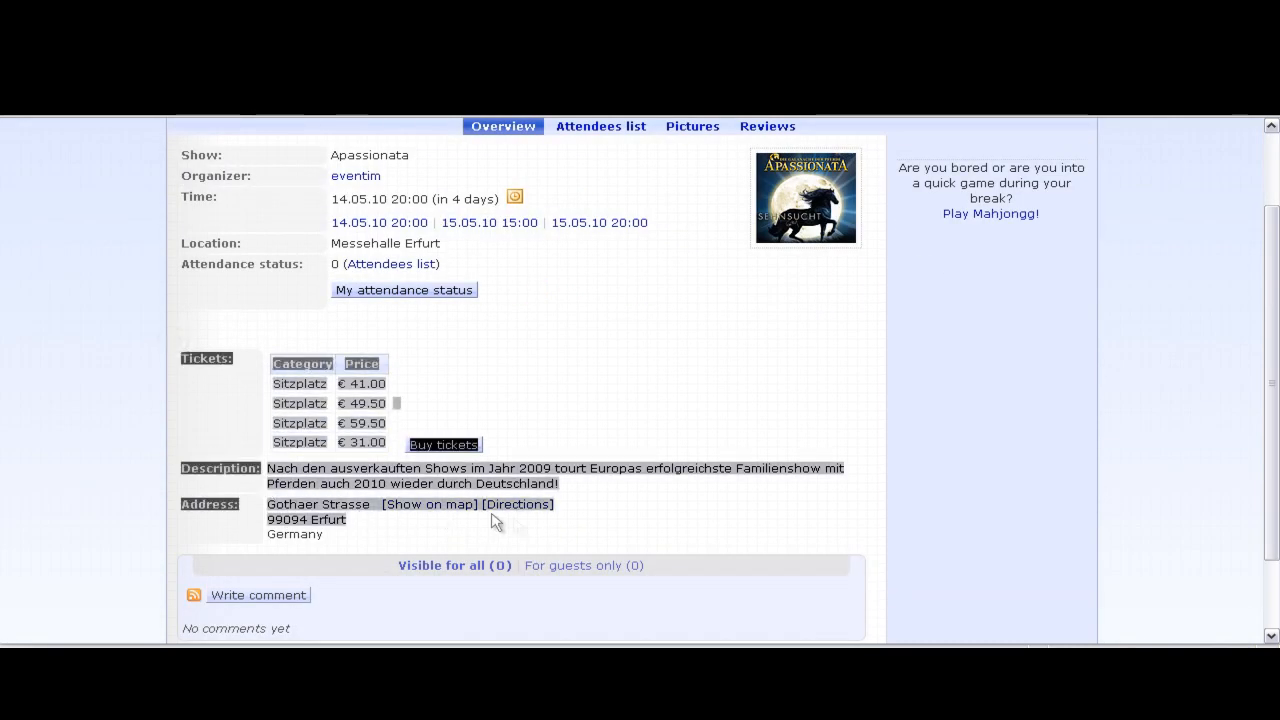
click(550, 533)
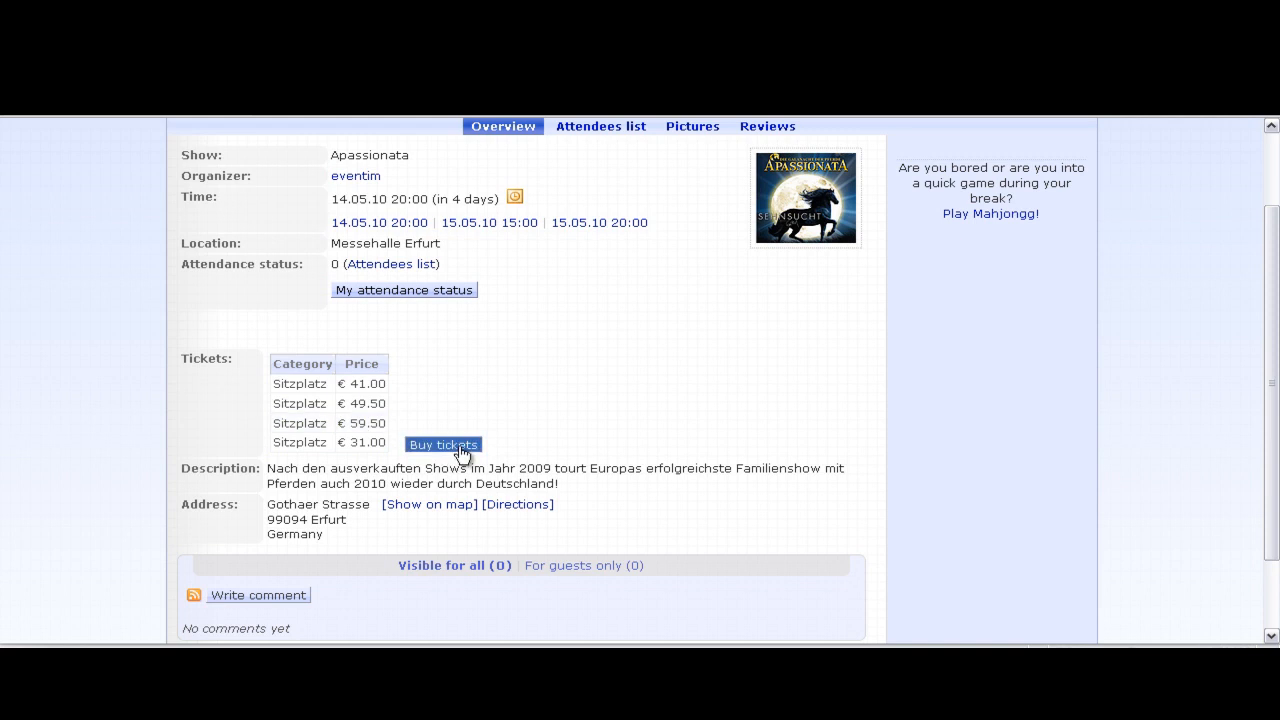
scroll(620, 394, up, 2)
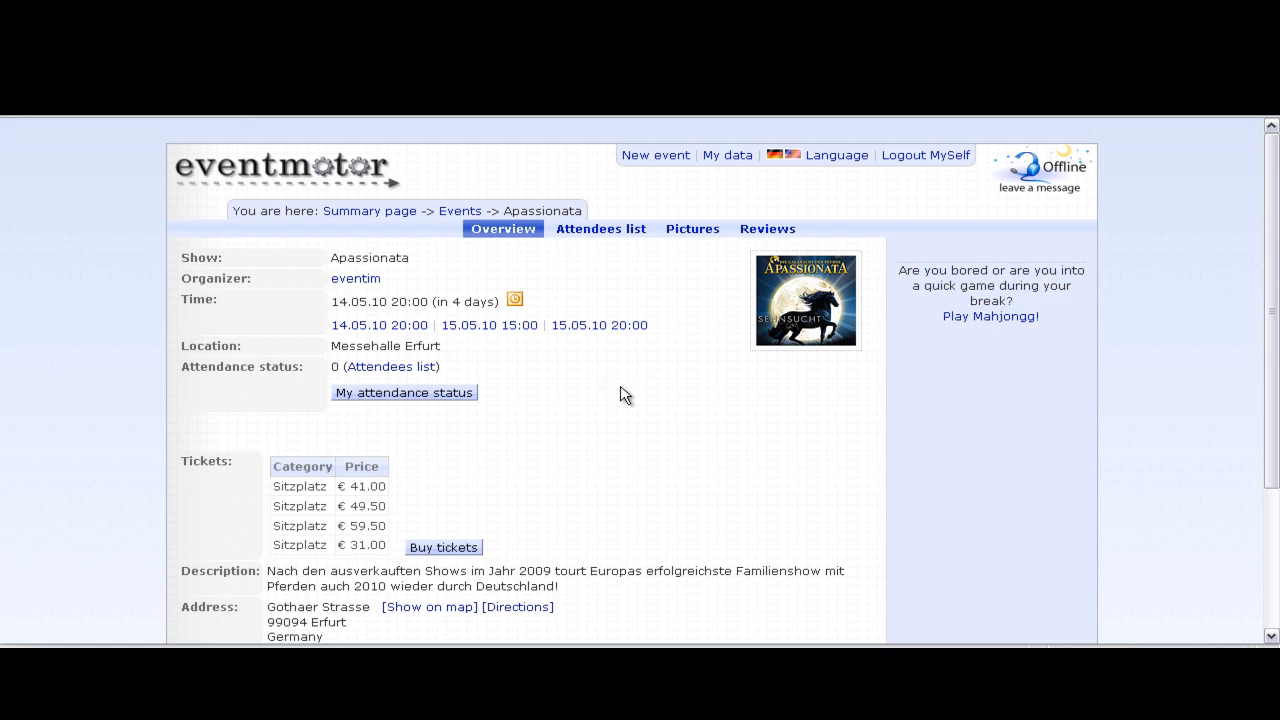
click(313, 170)
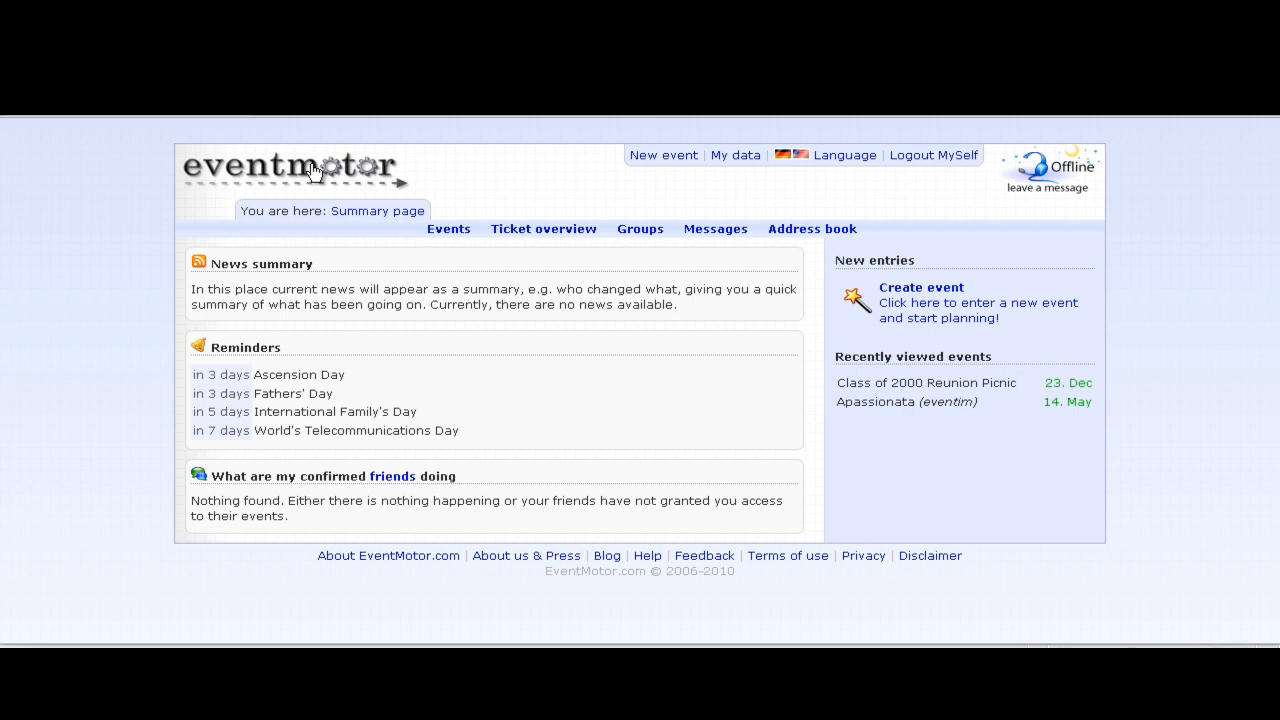
- Open Language preferences, switch the interface to Greek (ελληνικά), then back to English
click(846, 158)
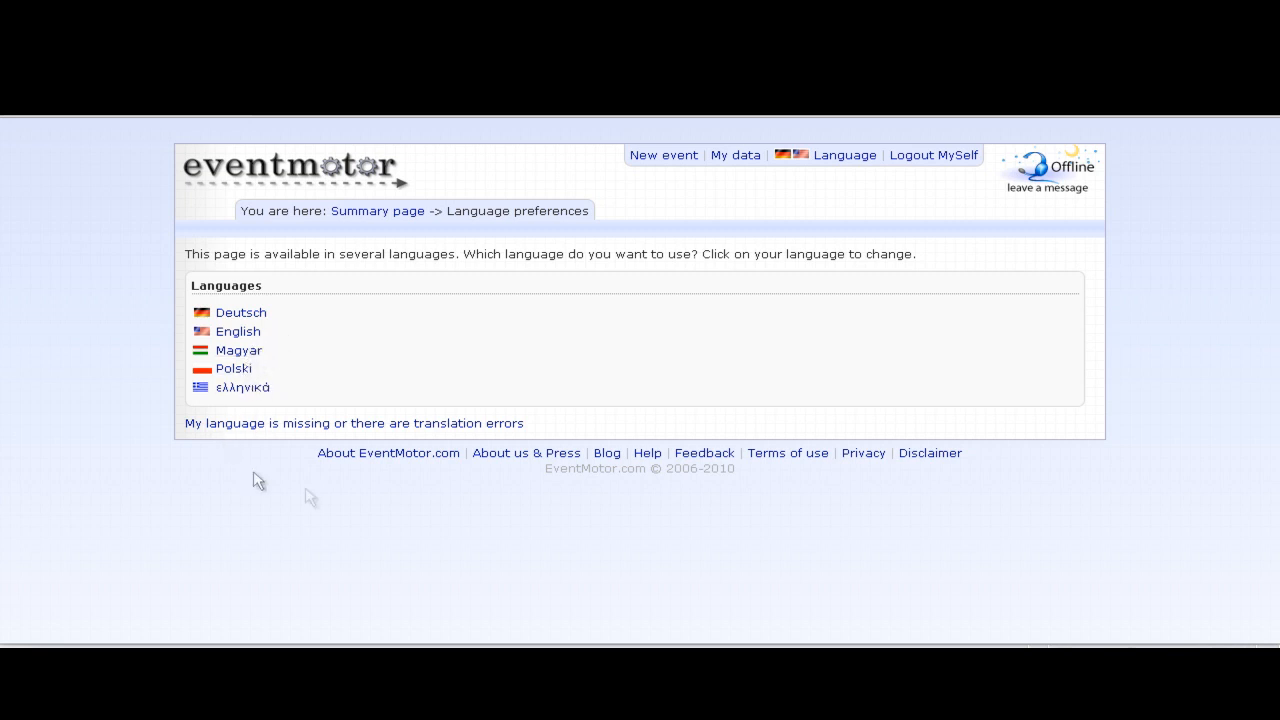
click(243, 389)
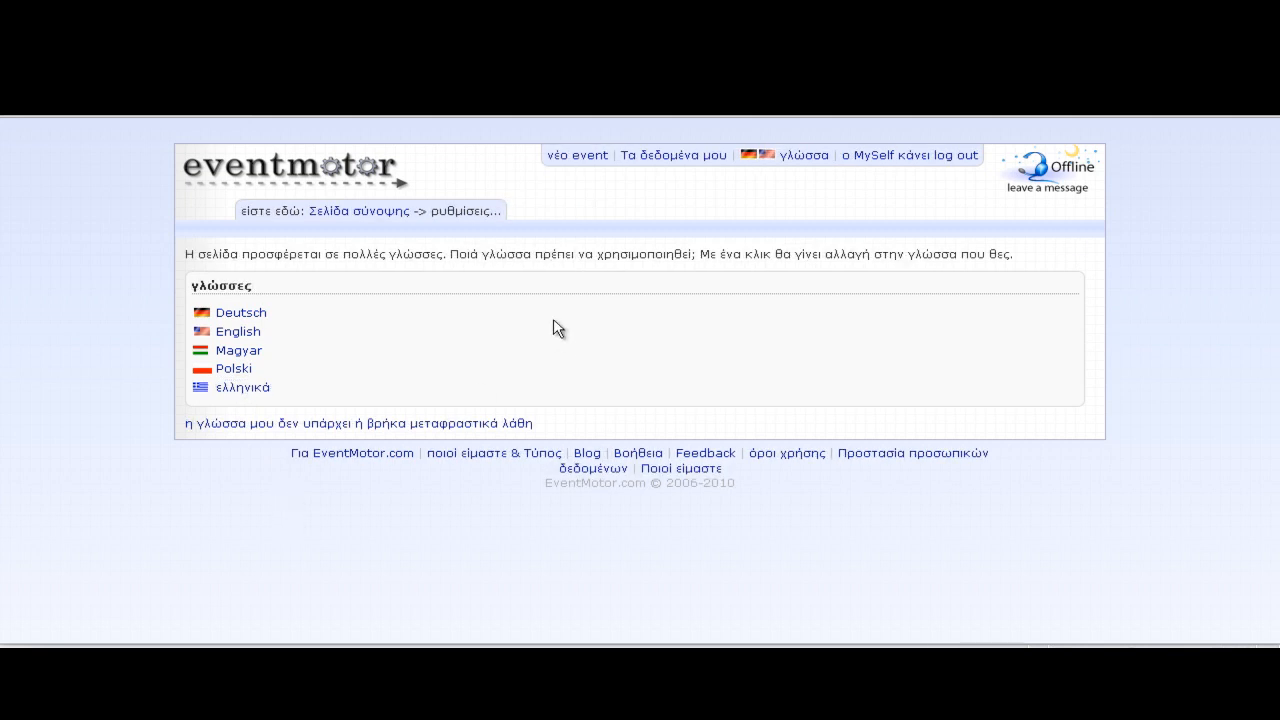
click(334, 212)
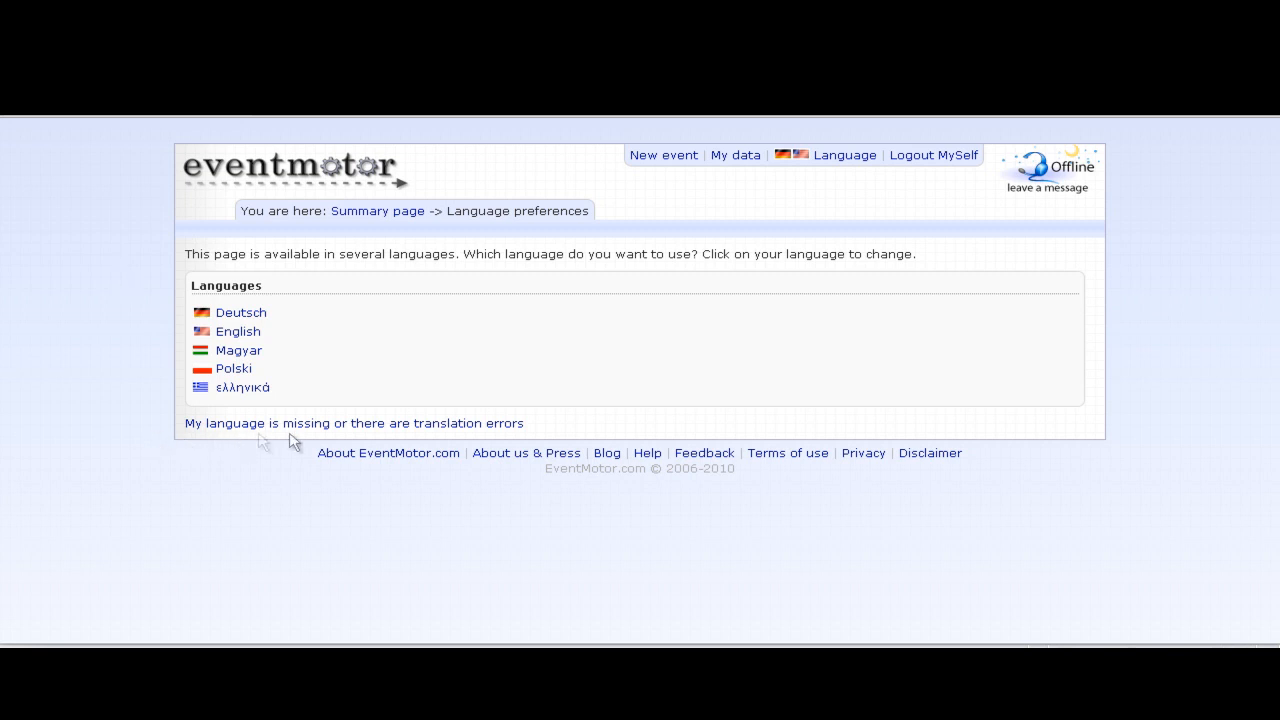
- Go from 'My language is missing…' to the language administration's Translation tab
click(398, 424)
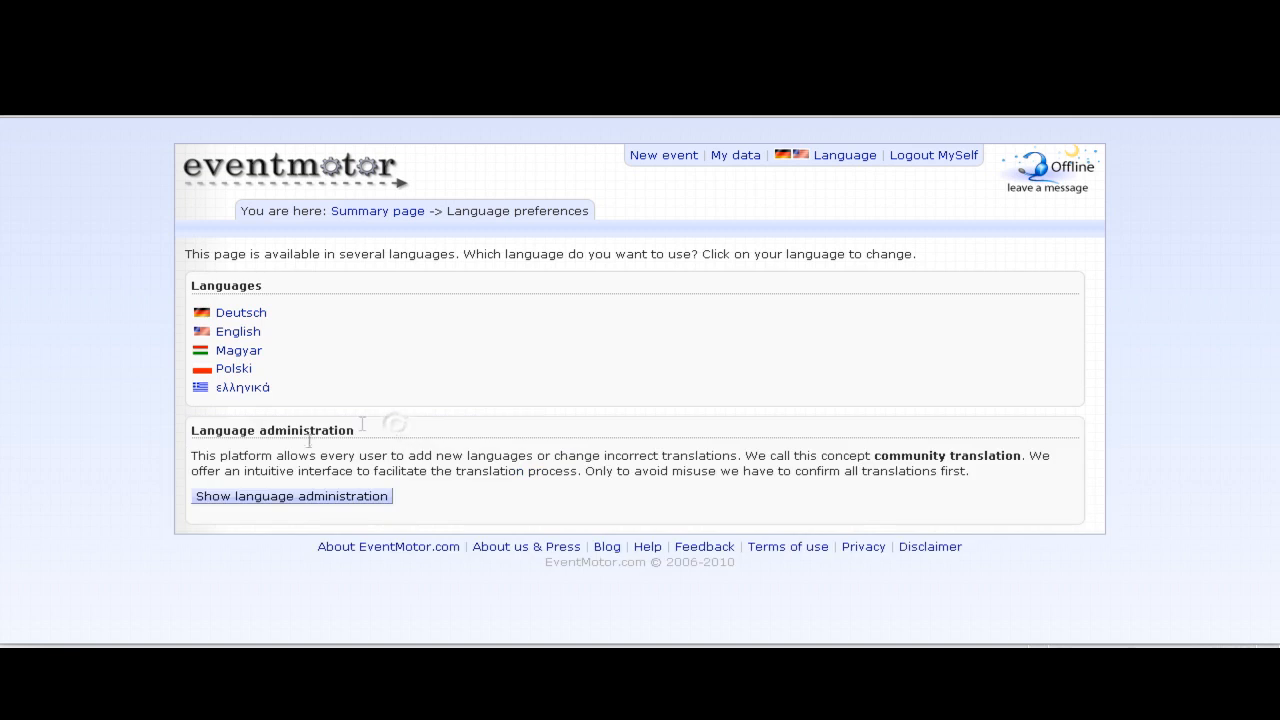
click(322, 506)
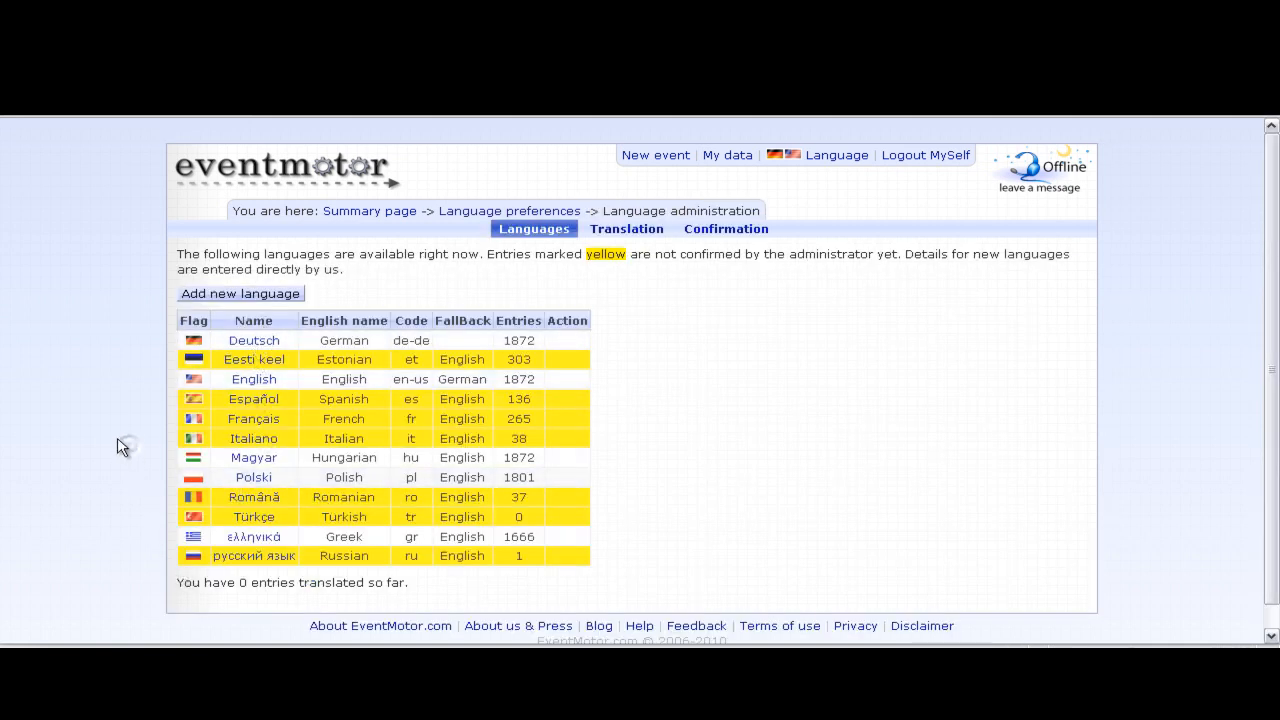
scroll(546, 440, down, 1)
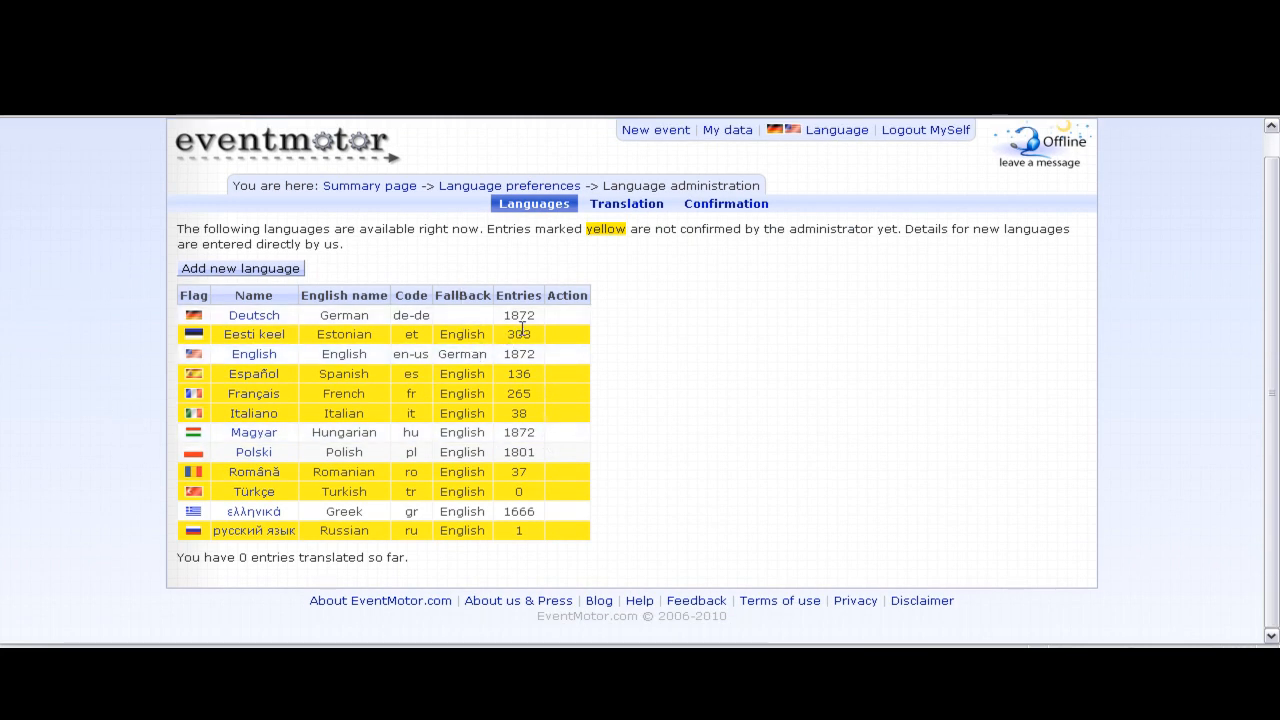
click(440, 357)
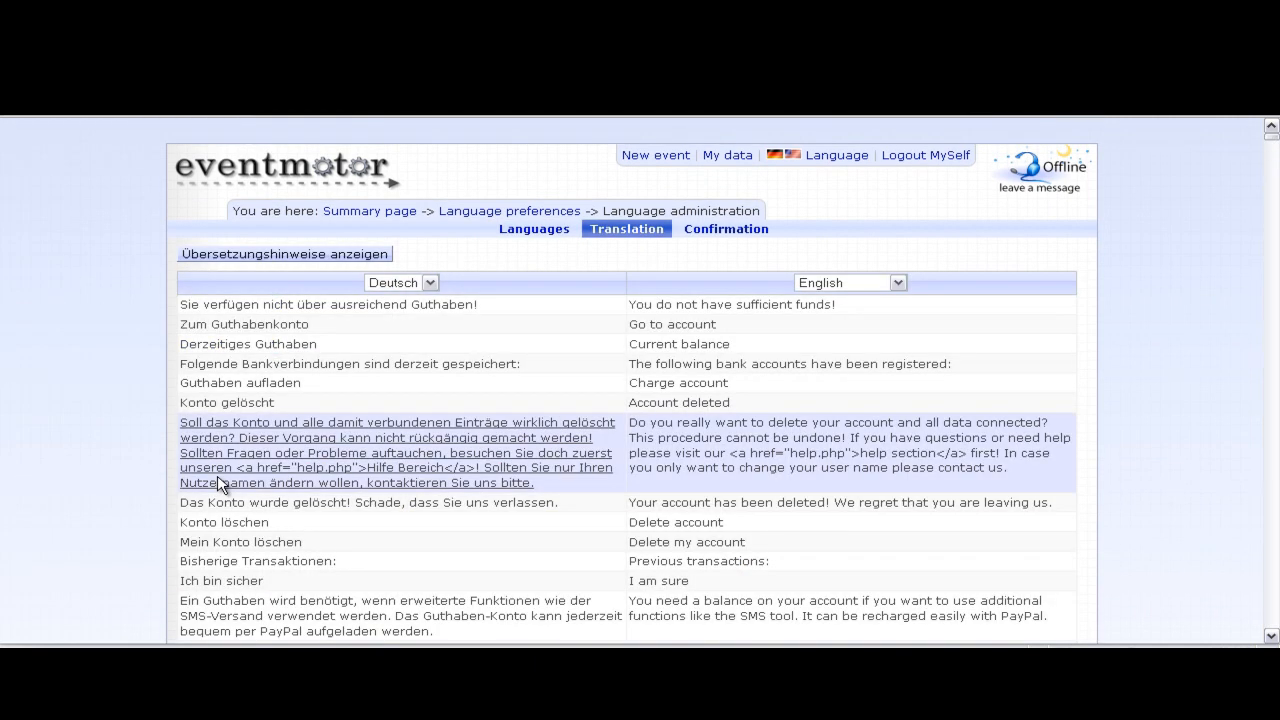
- Toggle the translation hints and open the Current balance and Delete my account rows for editing
click(320, 254)
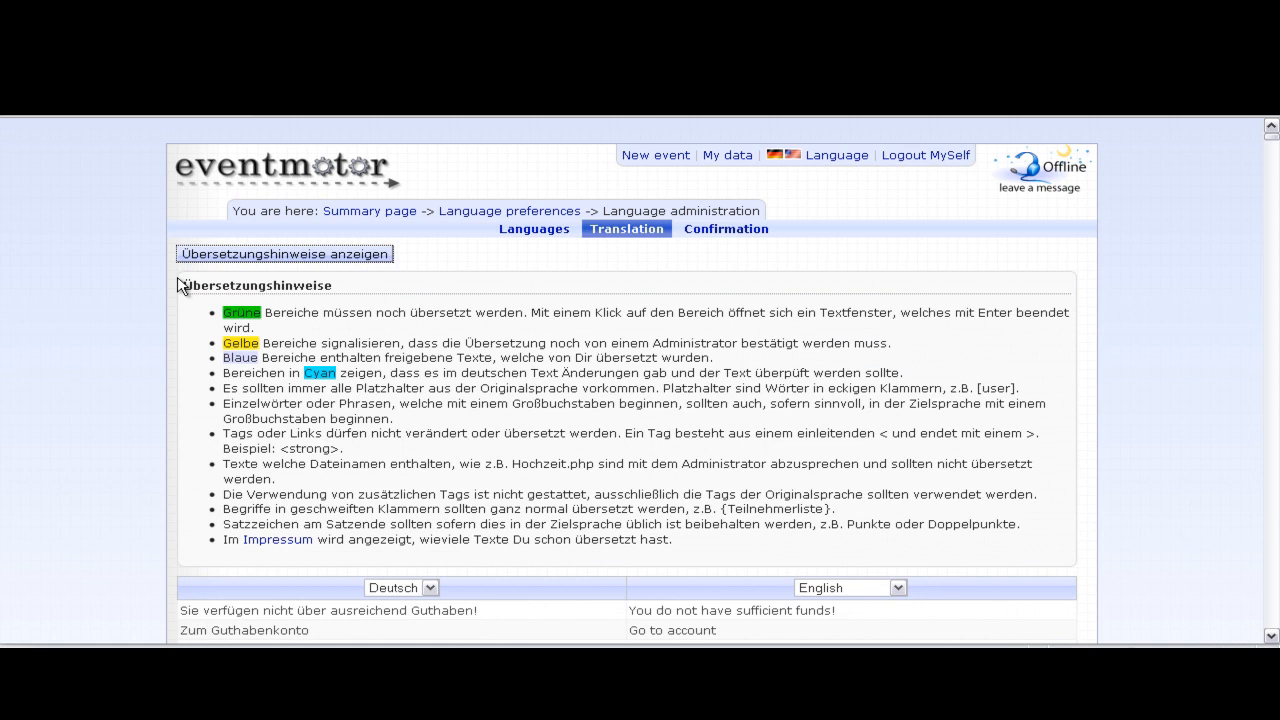
click(152, 294)
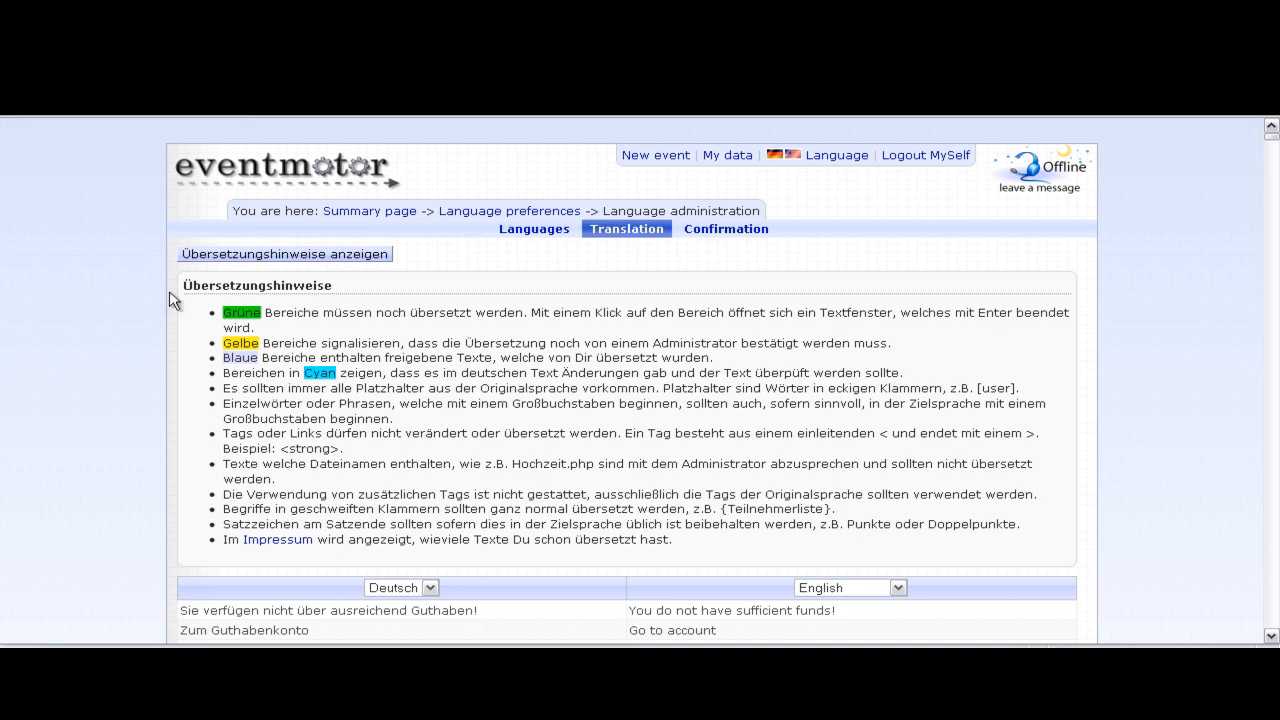
click(241, 255)
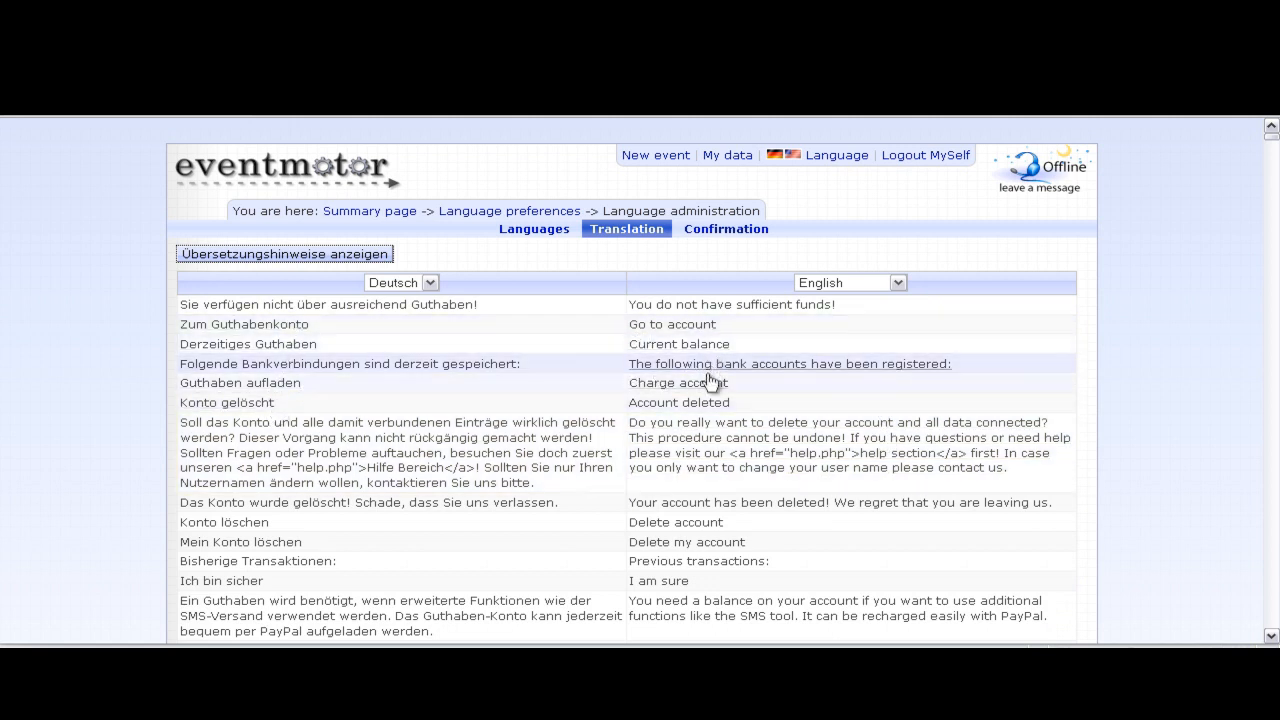
click(674, 343)
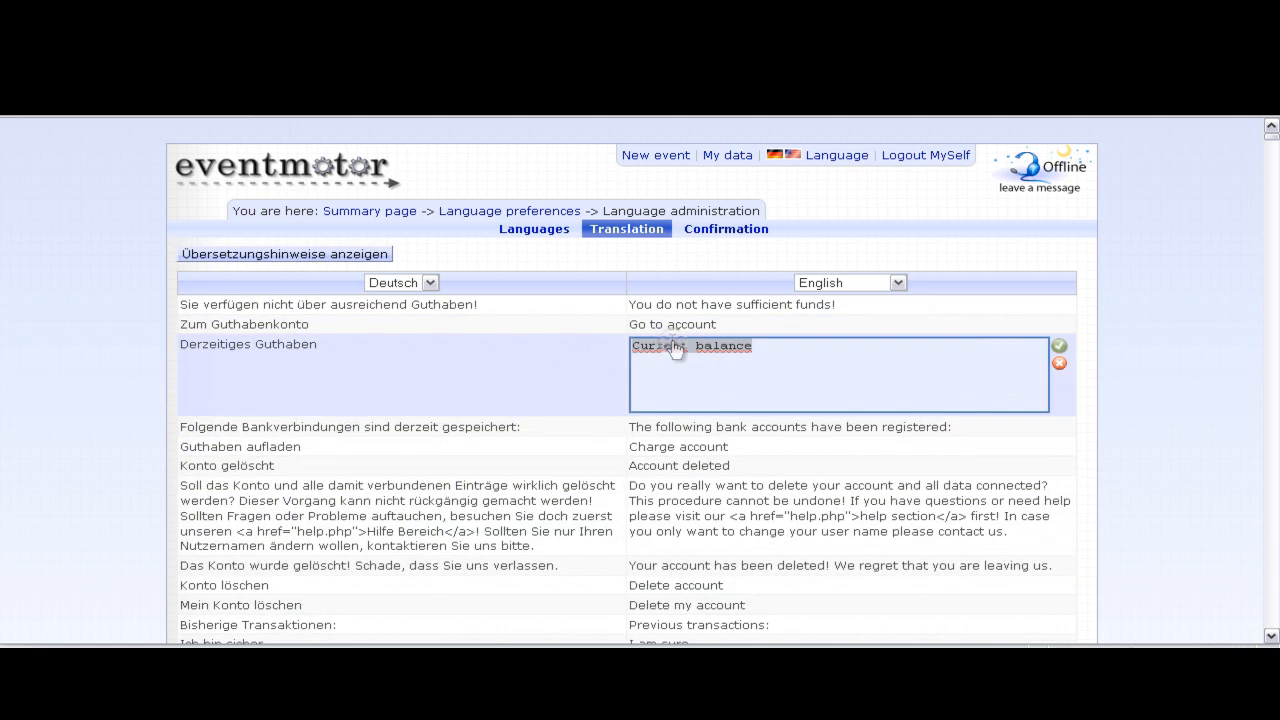
click(684, 500)
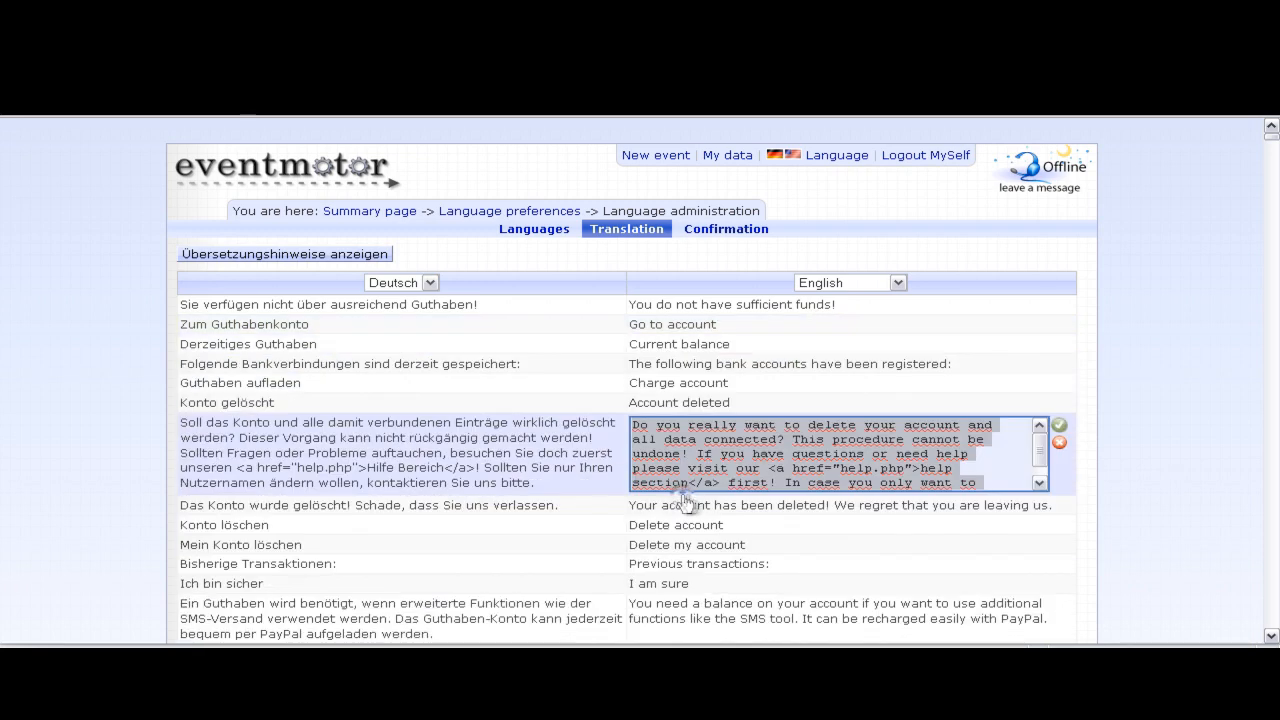
click(635, 543)
scroll(880, 434, down, 20)
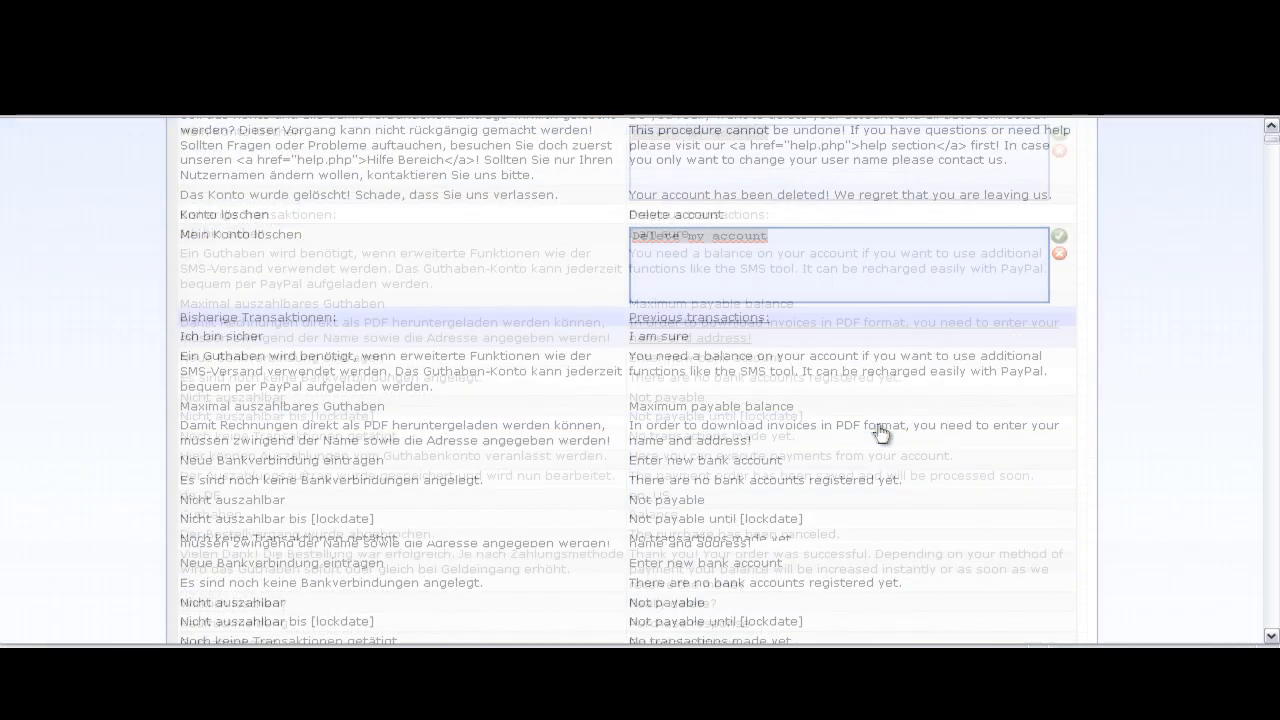
scroll(1270, 155, down, 20)
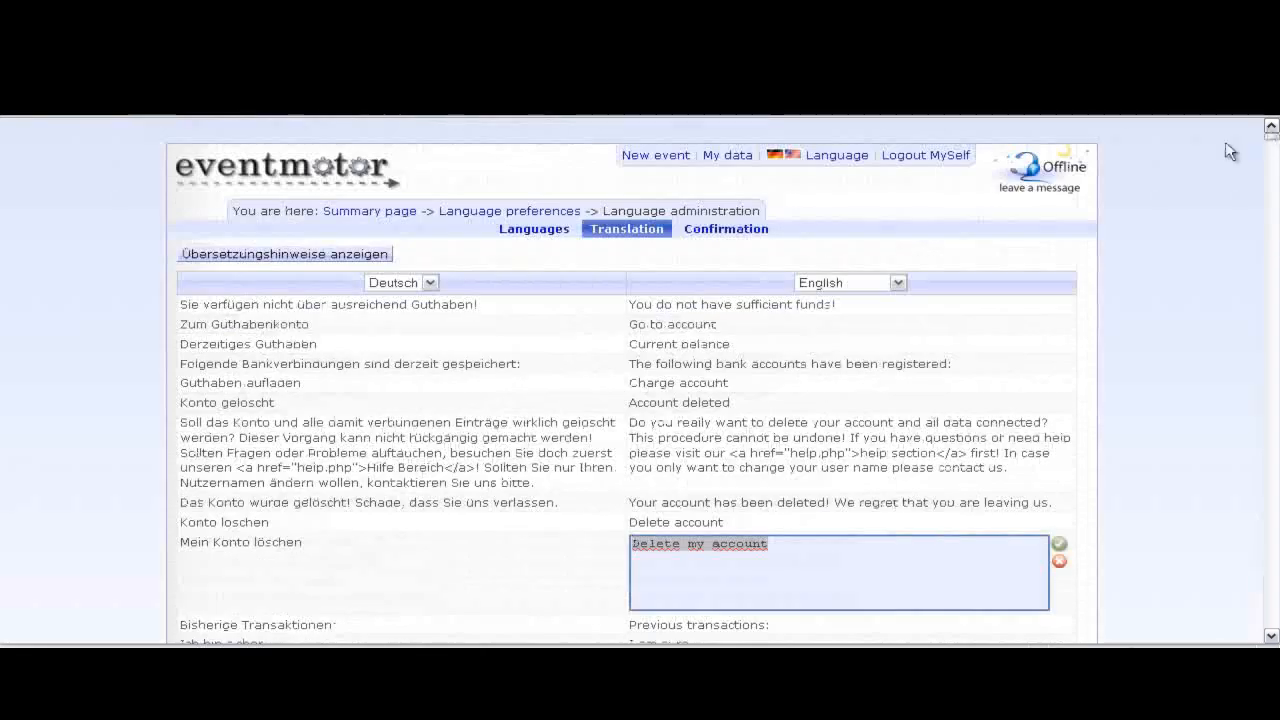
- Switch the target language to Español and view translations awaiting Confirmation
click(803, 285)
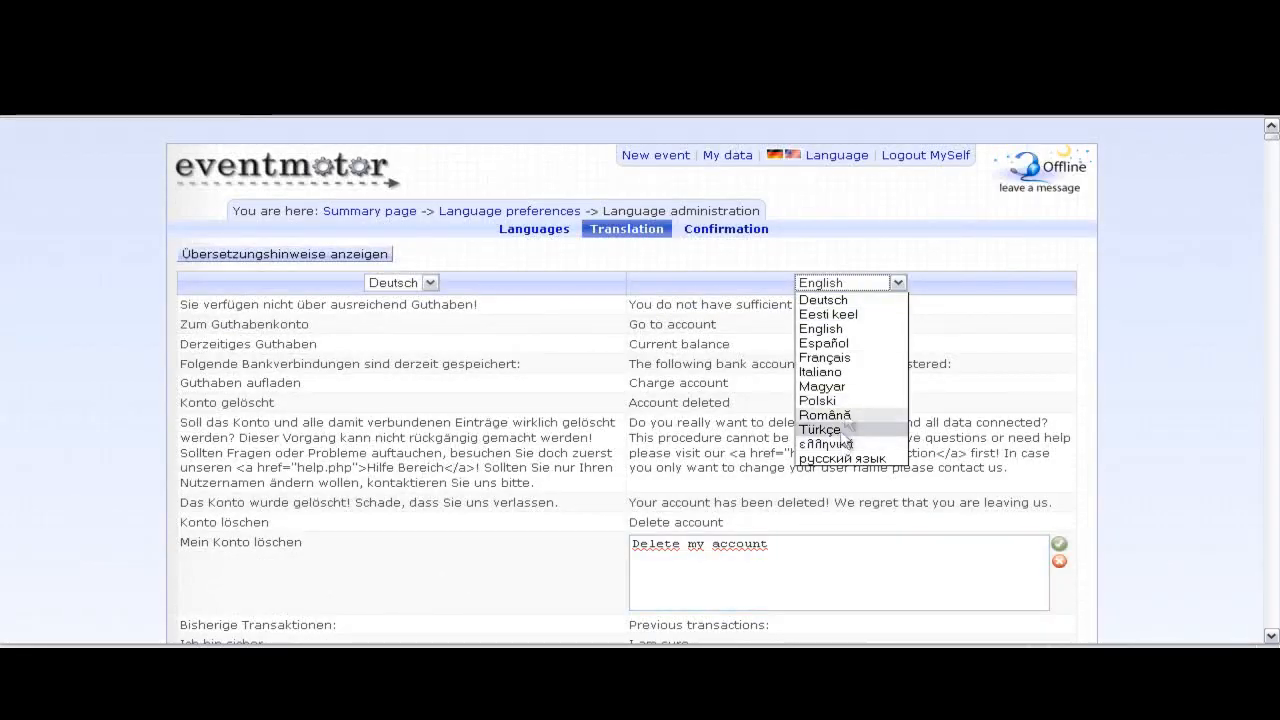
click(847, 345)
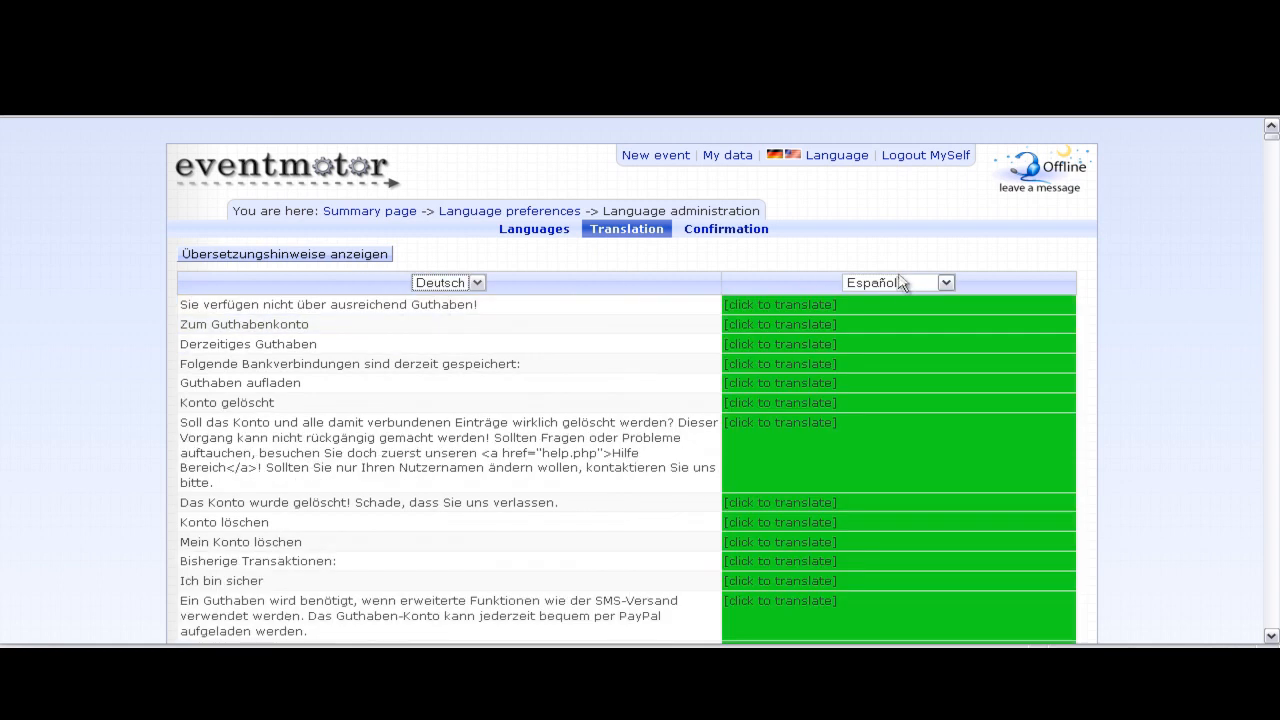
drag(1271, 140, 1272, 262)
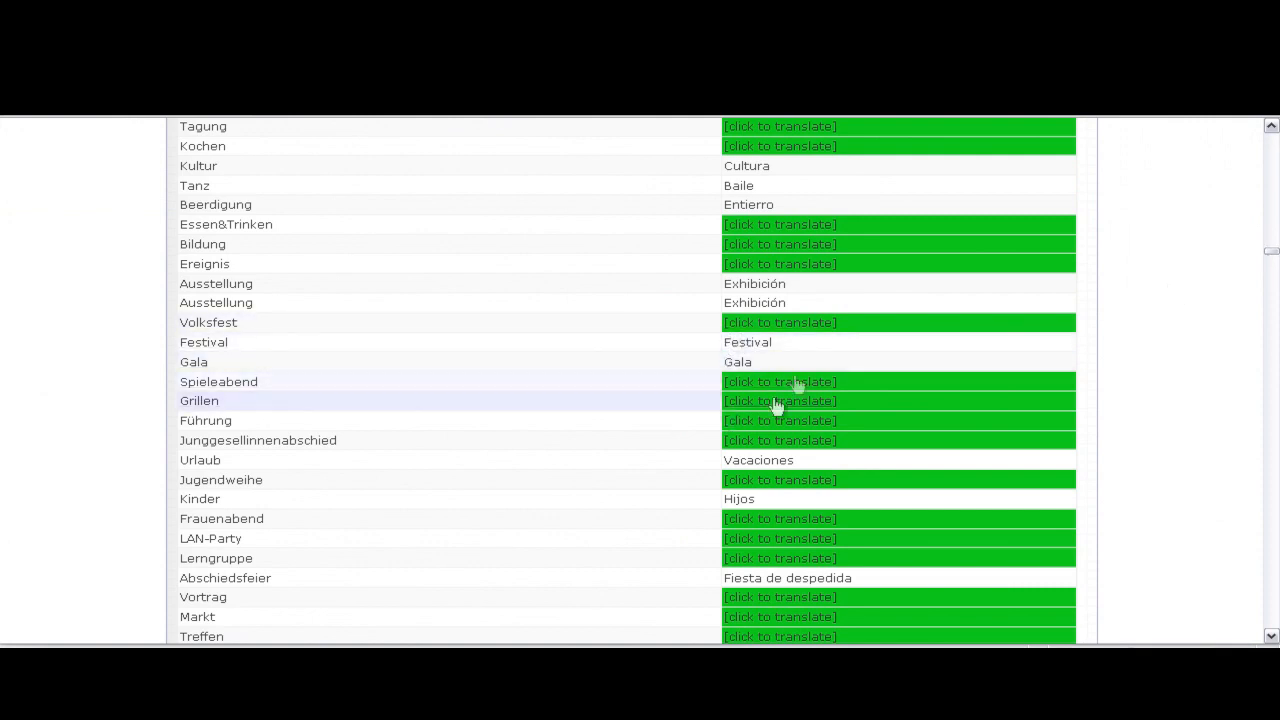
key(Home)
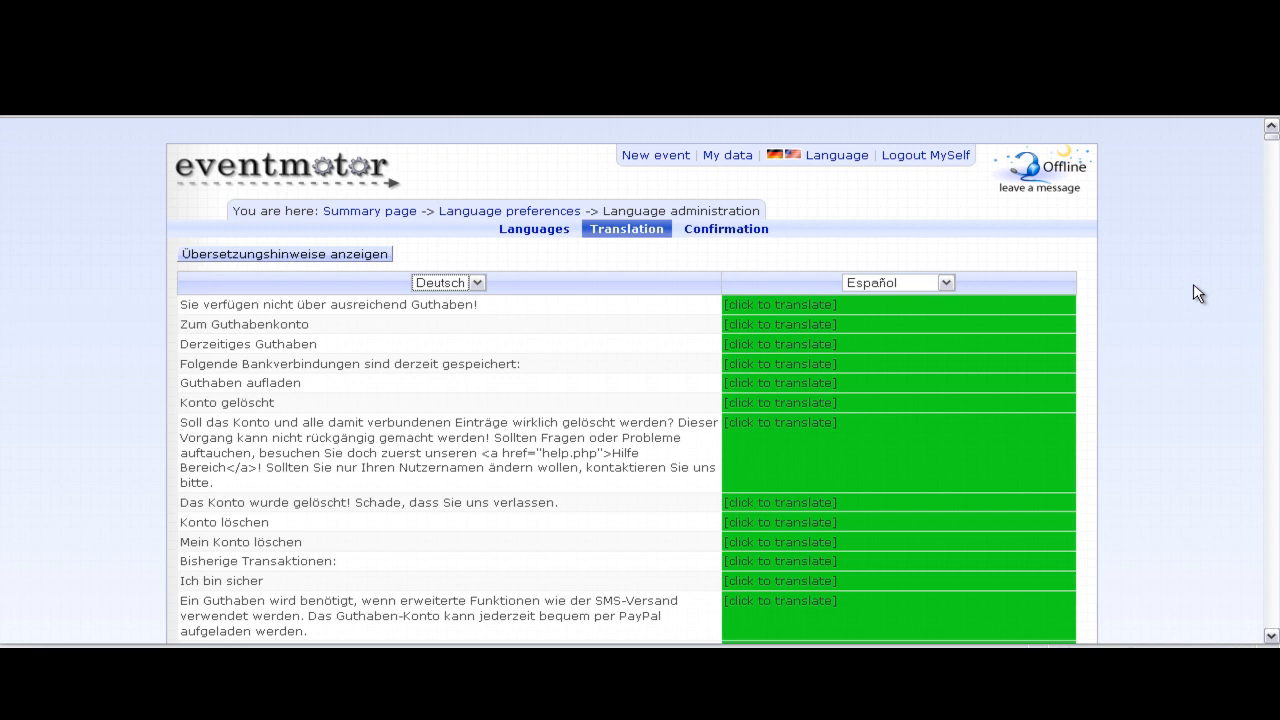
click(727, 232)
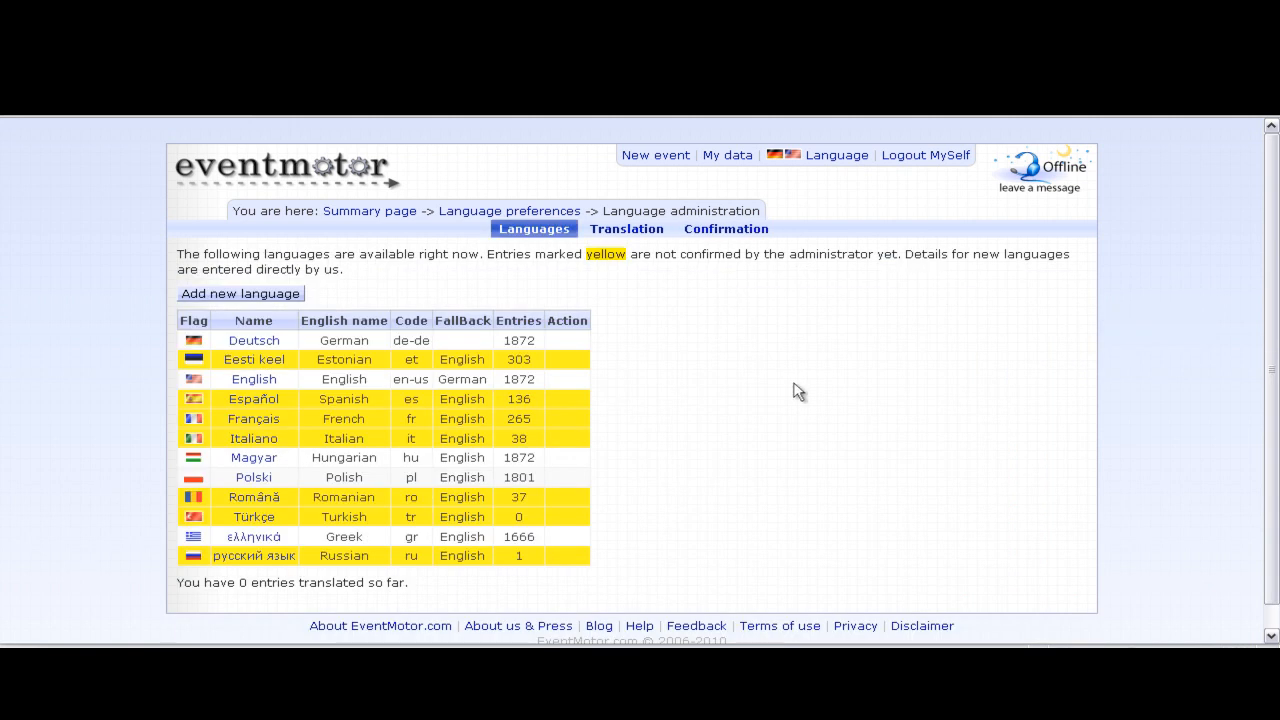
scroll(795, 383, down, 1)
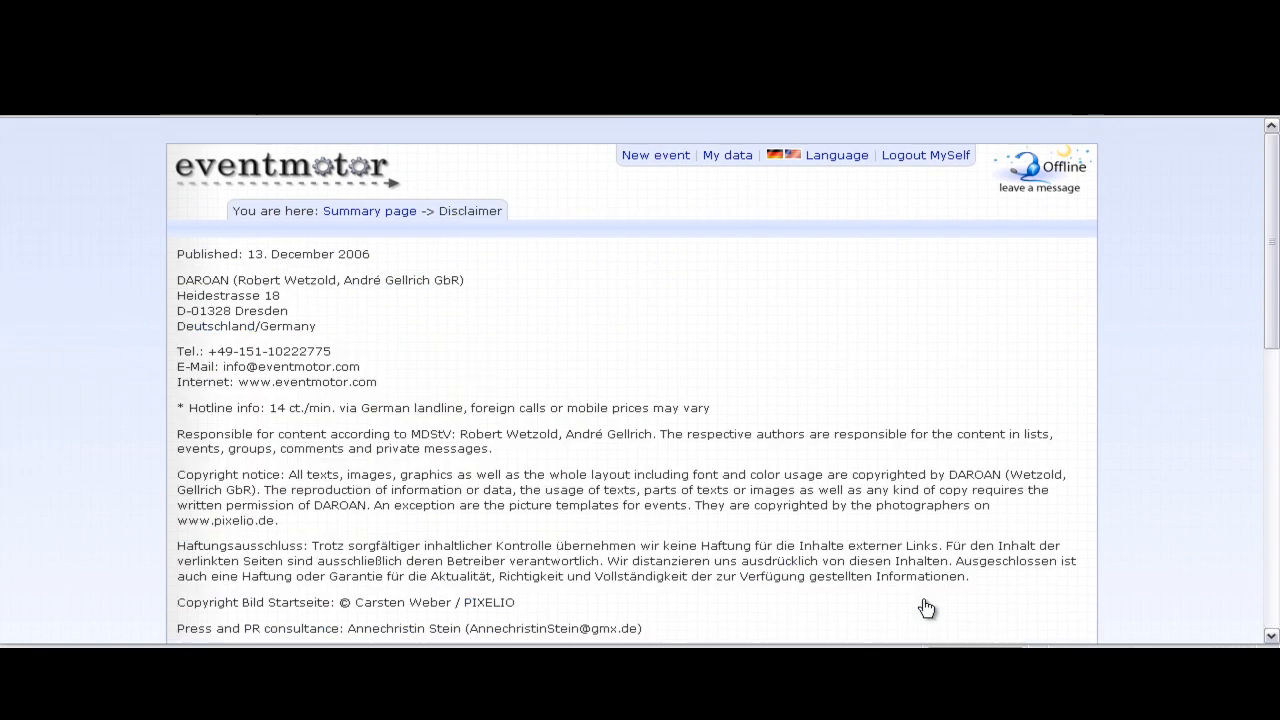
- Scroll through the Disclaimer, then go back to Summary via the eventmotor logo
scroll(411, 402, down, 7)
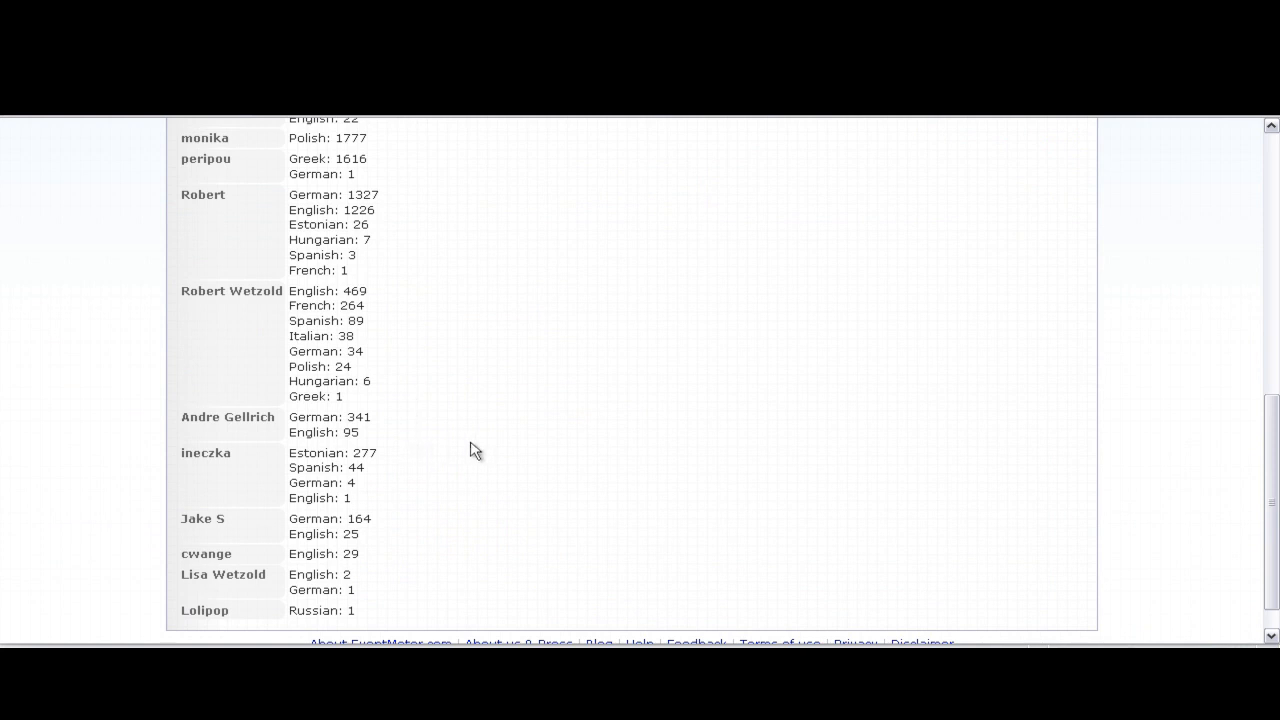
scroll(385, 603, down, 1)
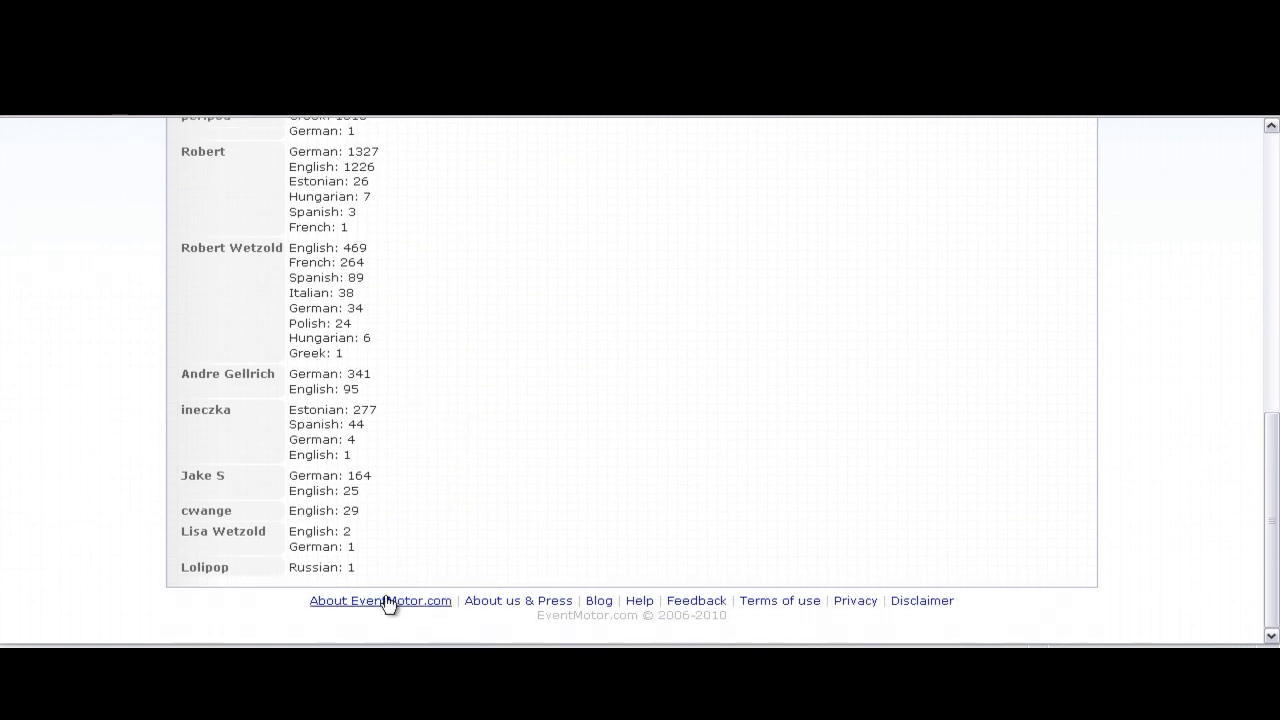
scroll(363, 560, up, 10)
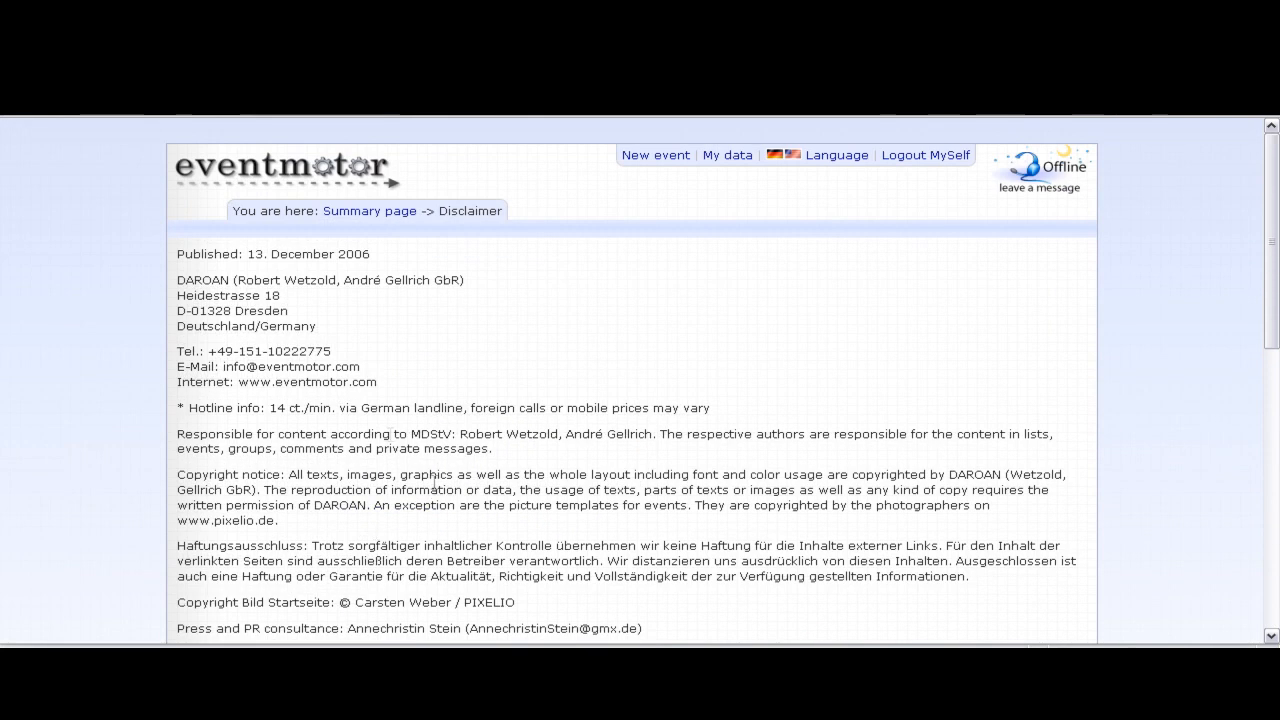
click(336, 166)
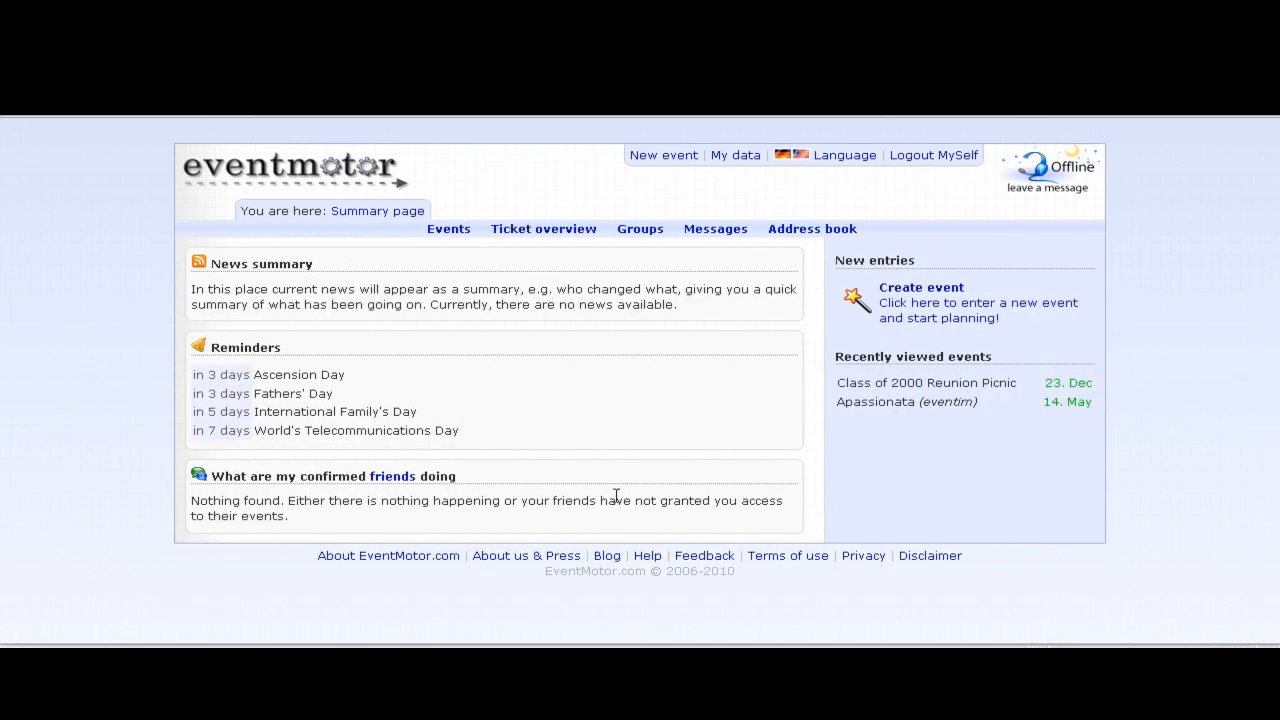
- On the FAQ page, expand and collapse the website-cost answer, then bring up the Feedback form
click(647, 558)
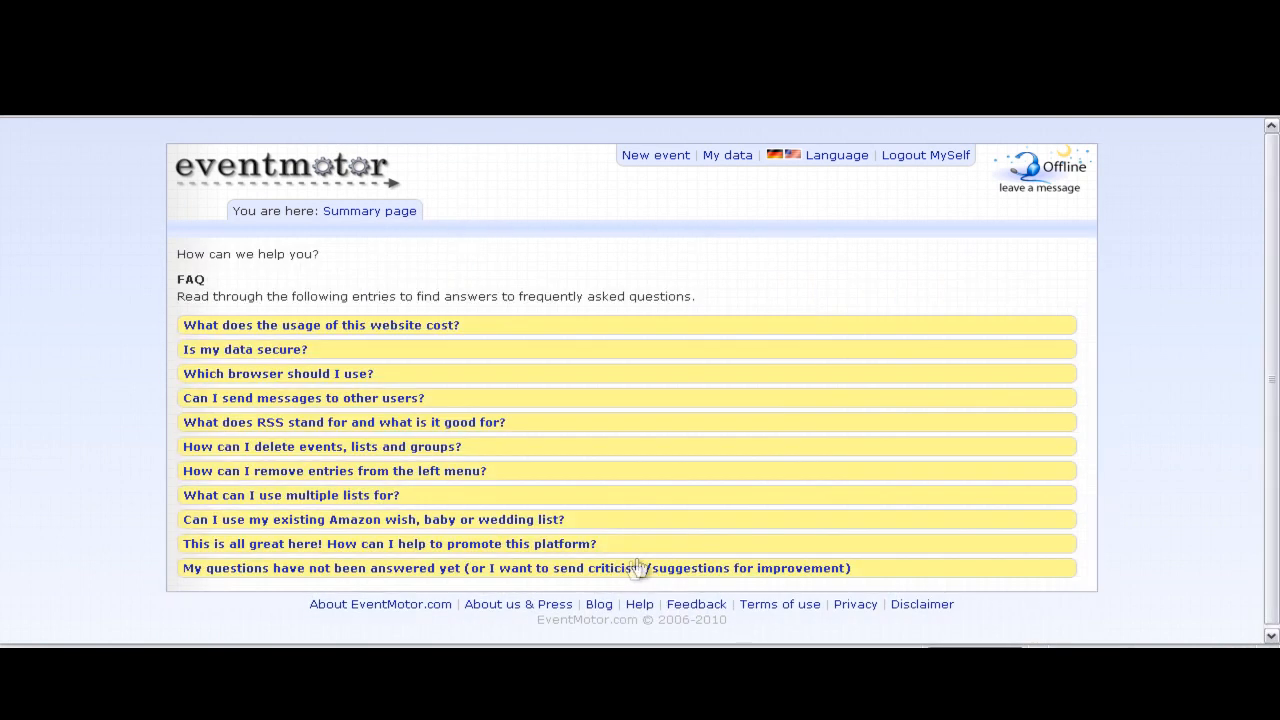
click(394, 331)
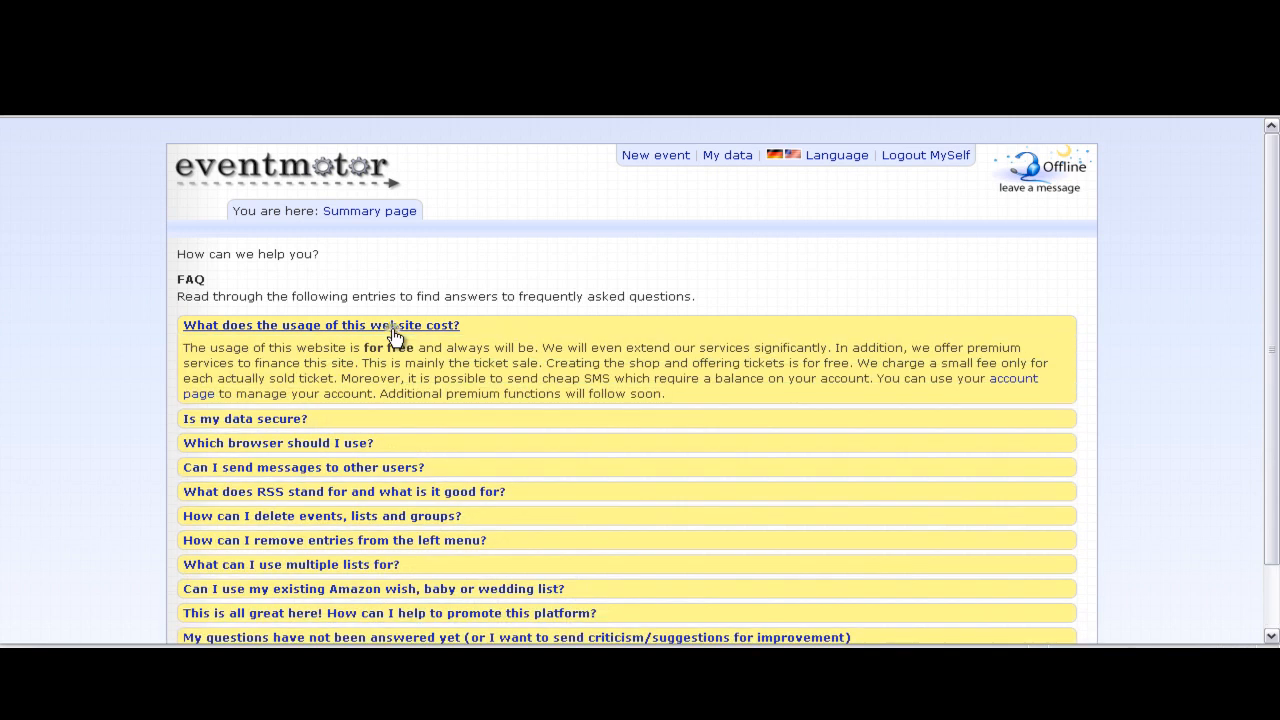
drag(271, 347, 1040, 380)
click(423, 363)
click(425, 332)
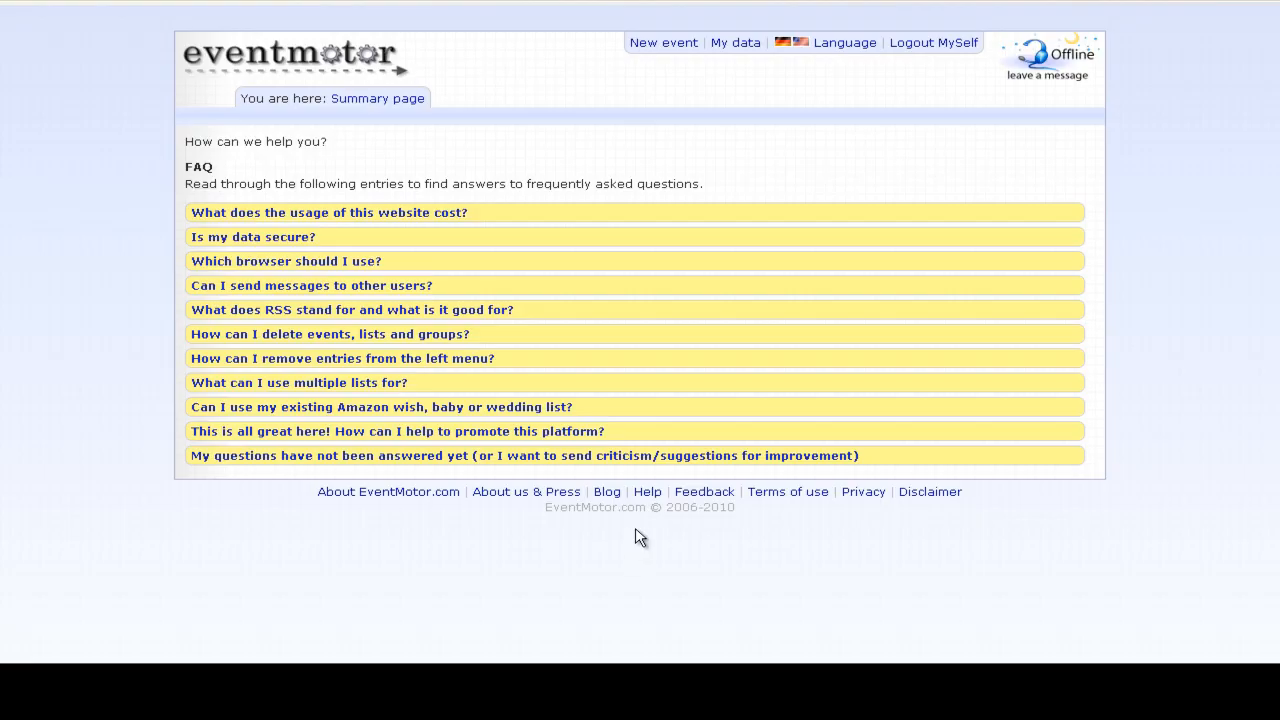
click(690, 495)
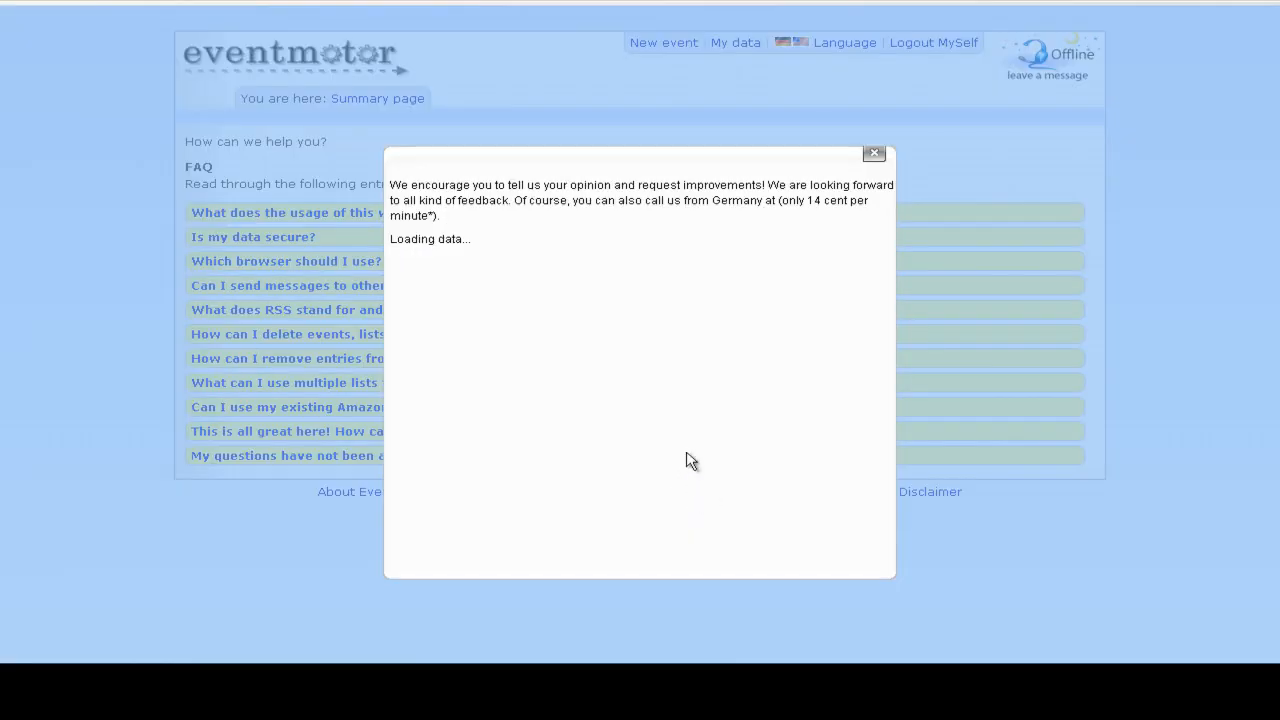
- Try the feedback E-Mail and Message fields, refresh the captcha, then close the form unsent
click(587, 242)
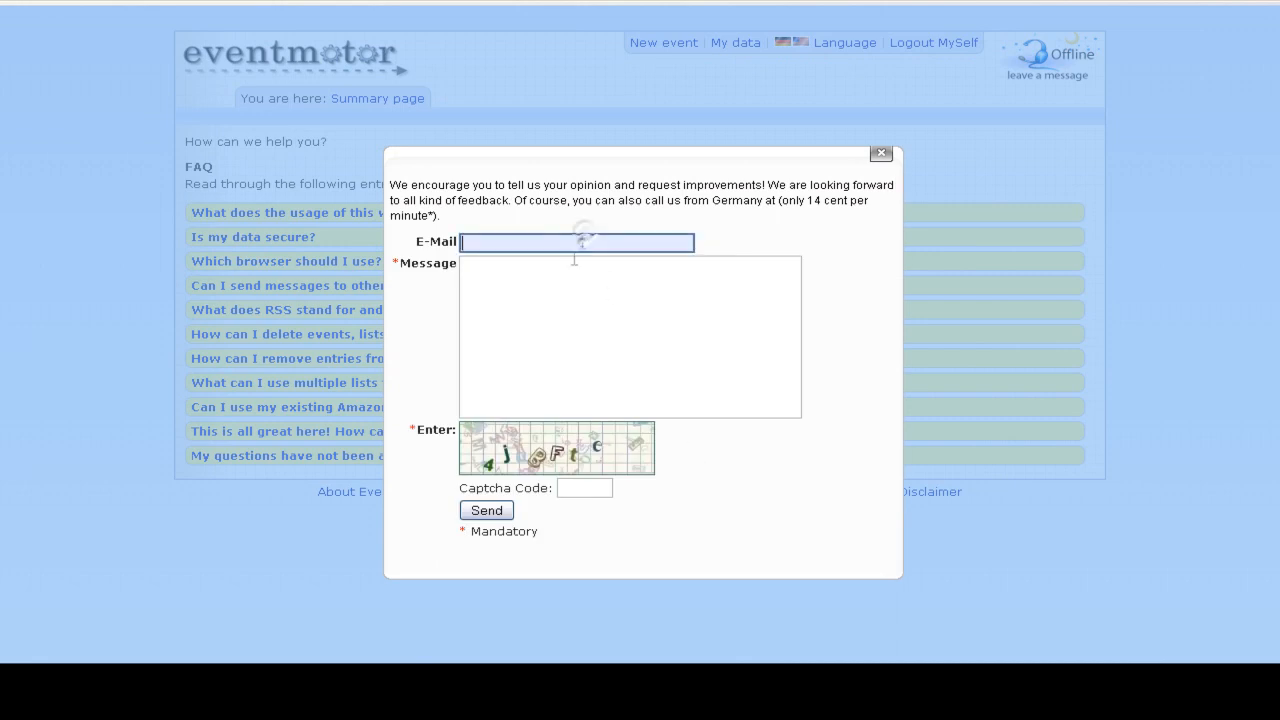
click(532, 320)
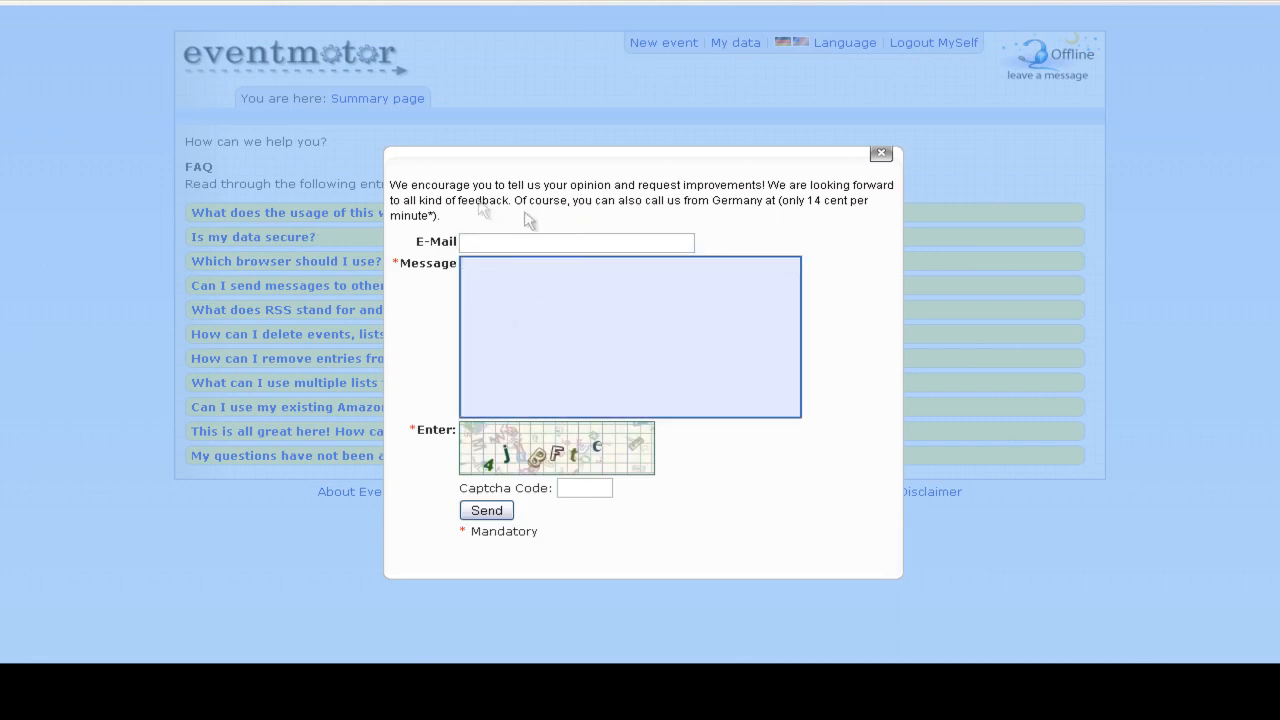
click(502, 244)
click(531, 291)
click(556, 449)
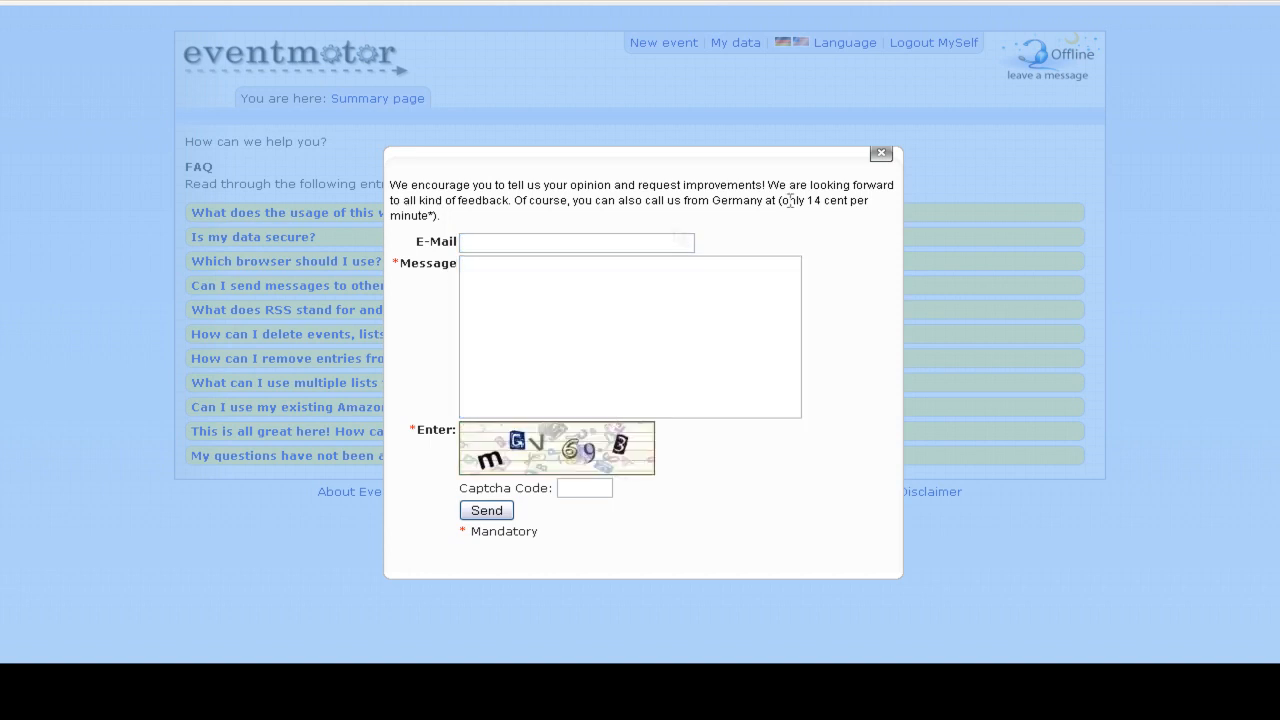
click(880, 157)
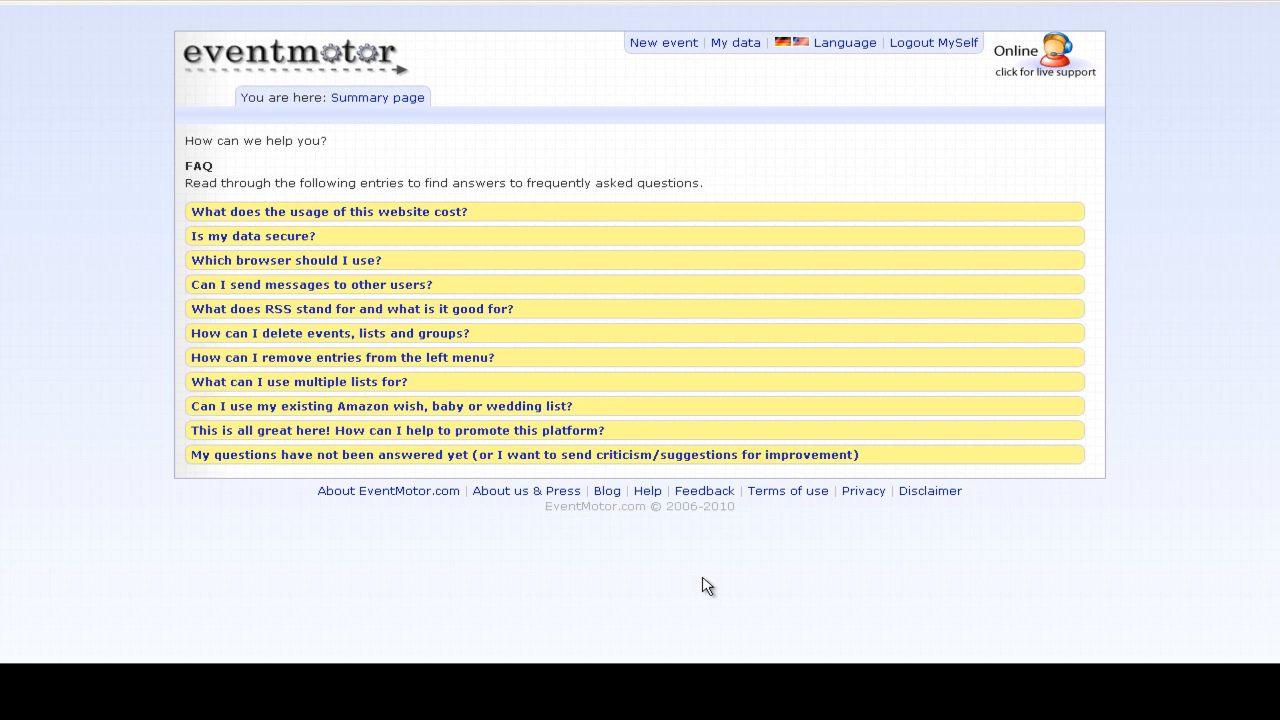
- Open Live Help, move it top-left, try its chat box, close it, and go to the Blog
click(1034, 62)
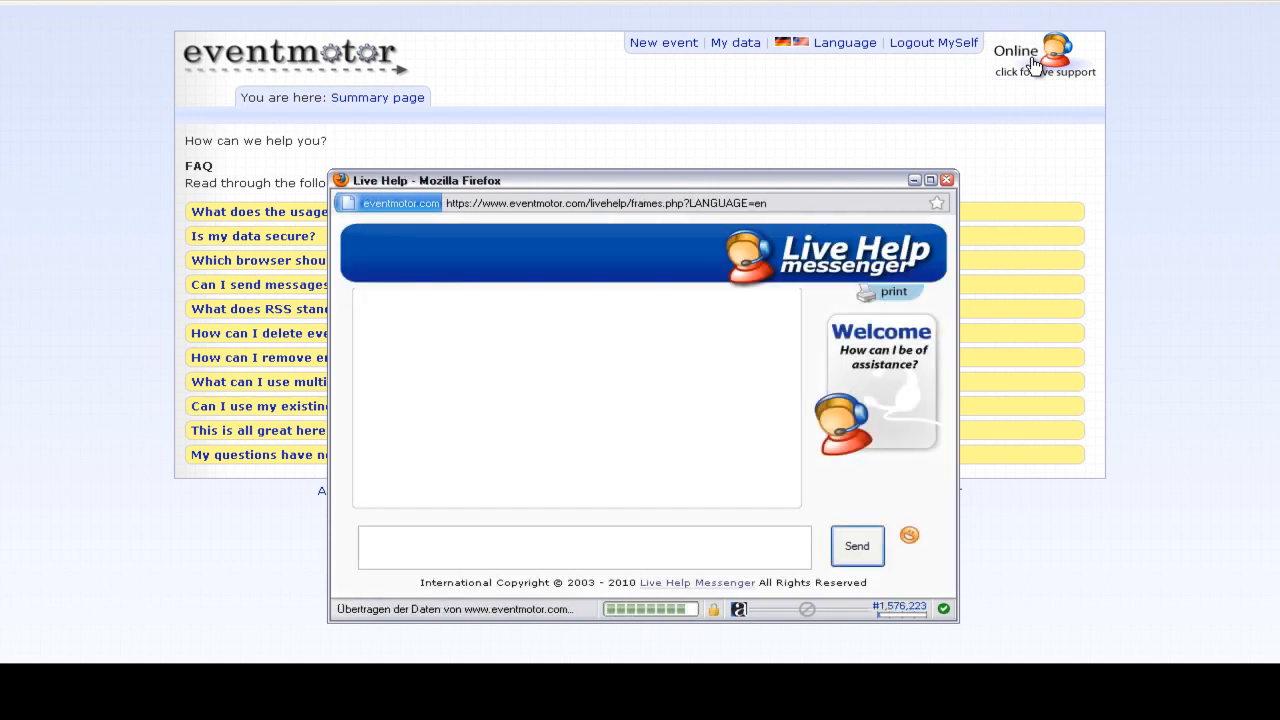
click(760, 202)
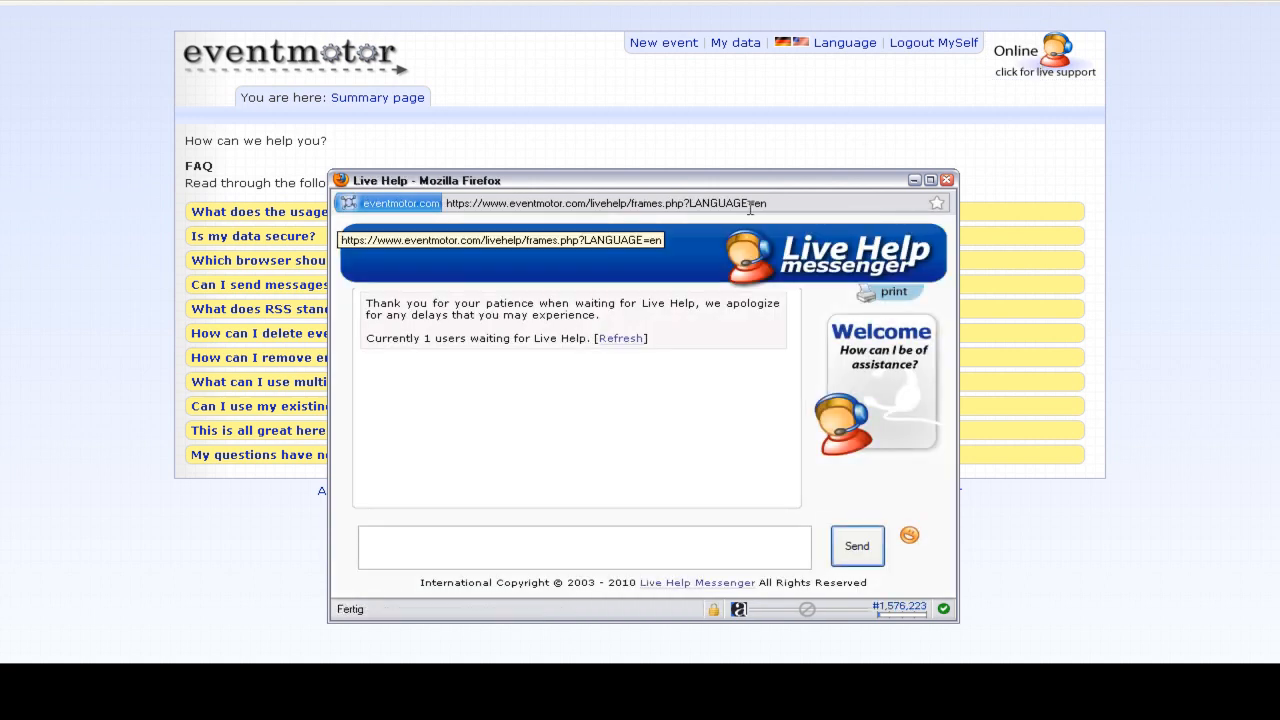
drag(761, 177, 490, 47)
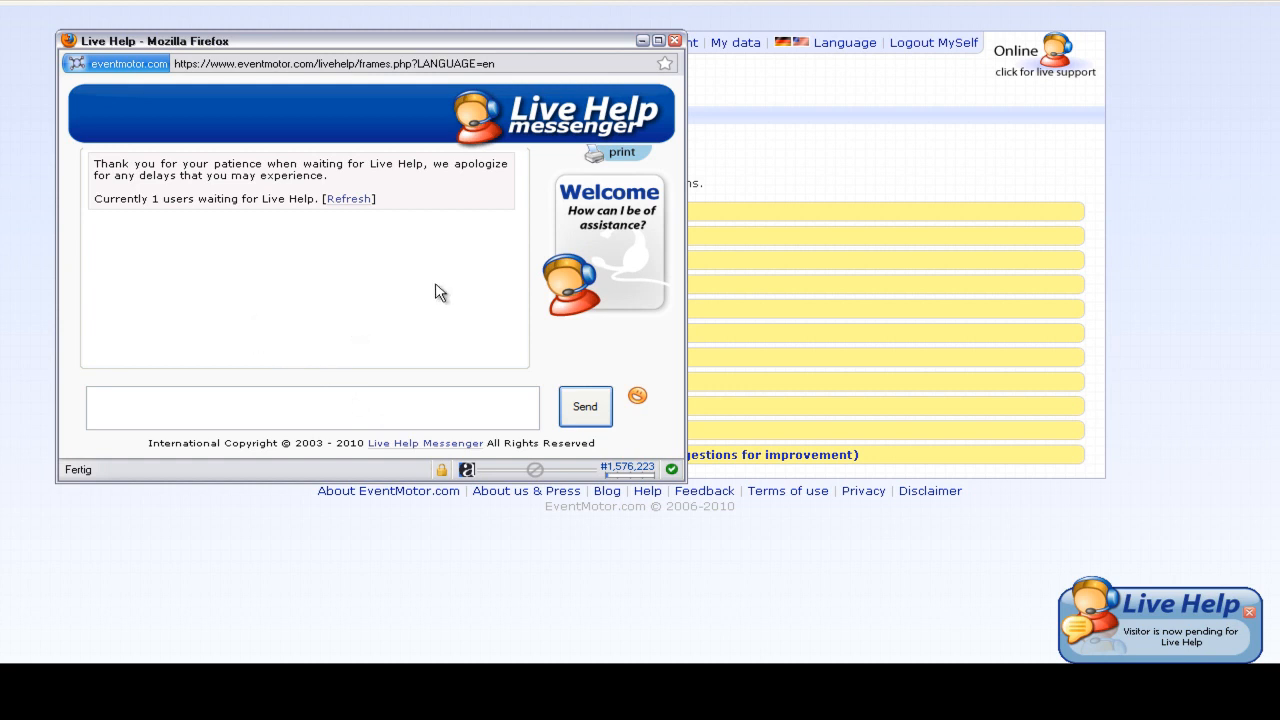
click(387, 406)
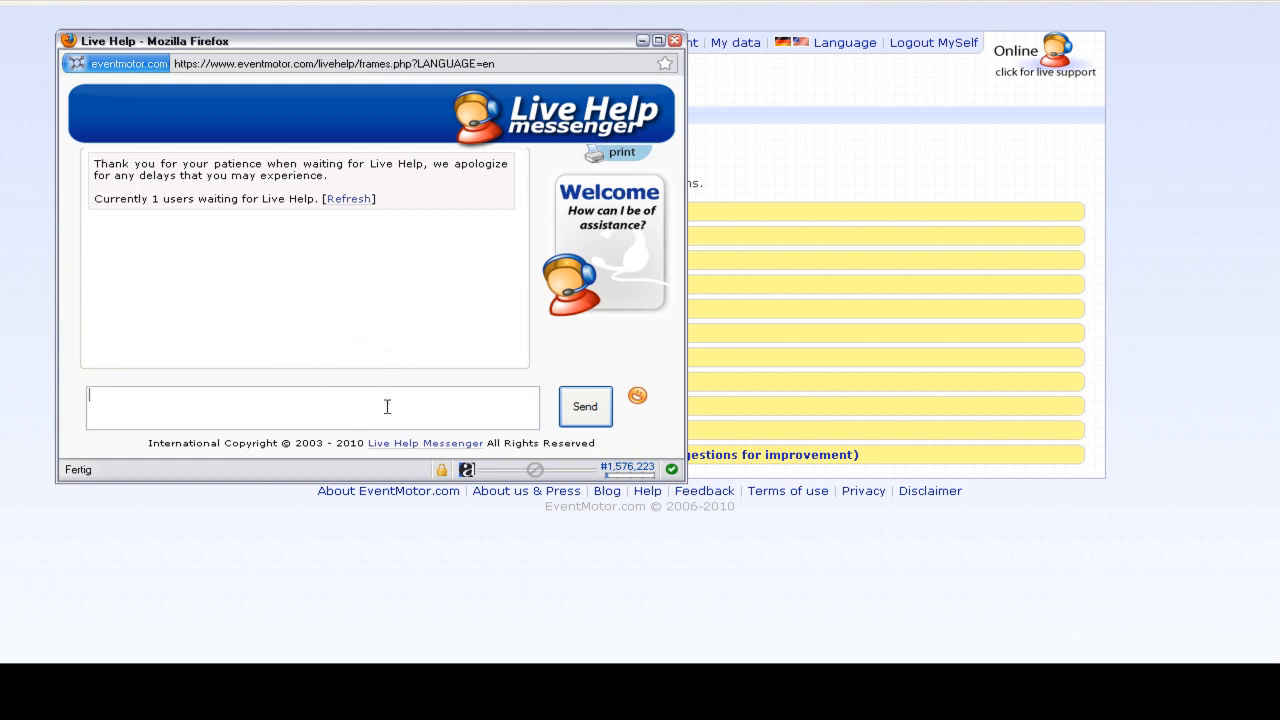
click(674, 41)
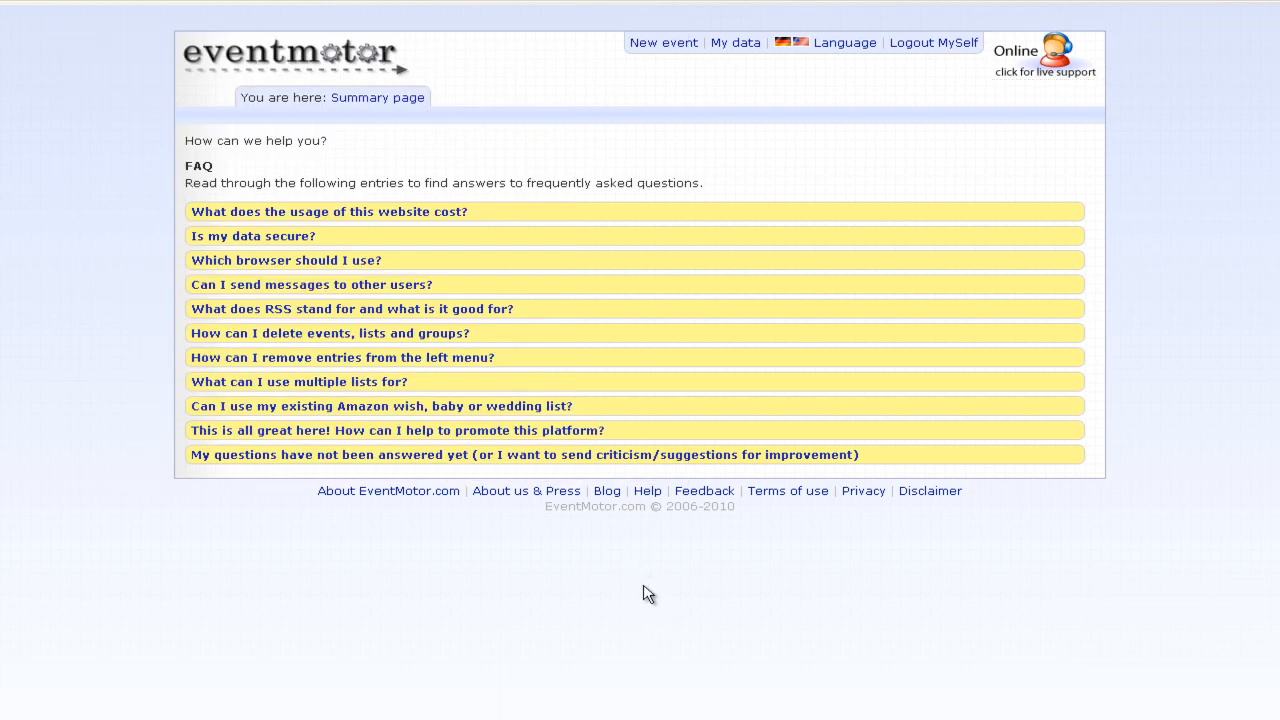
click(608, 491)
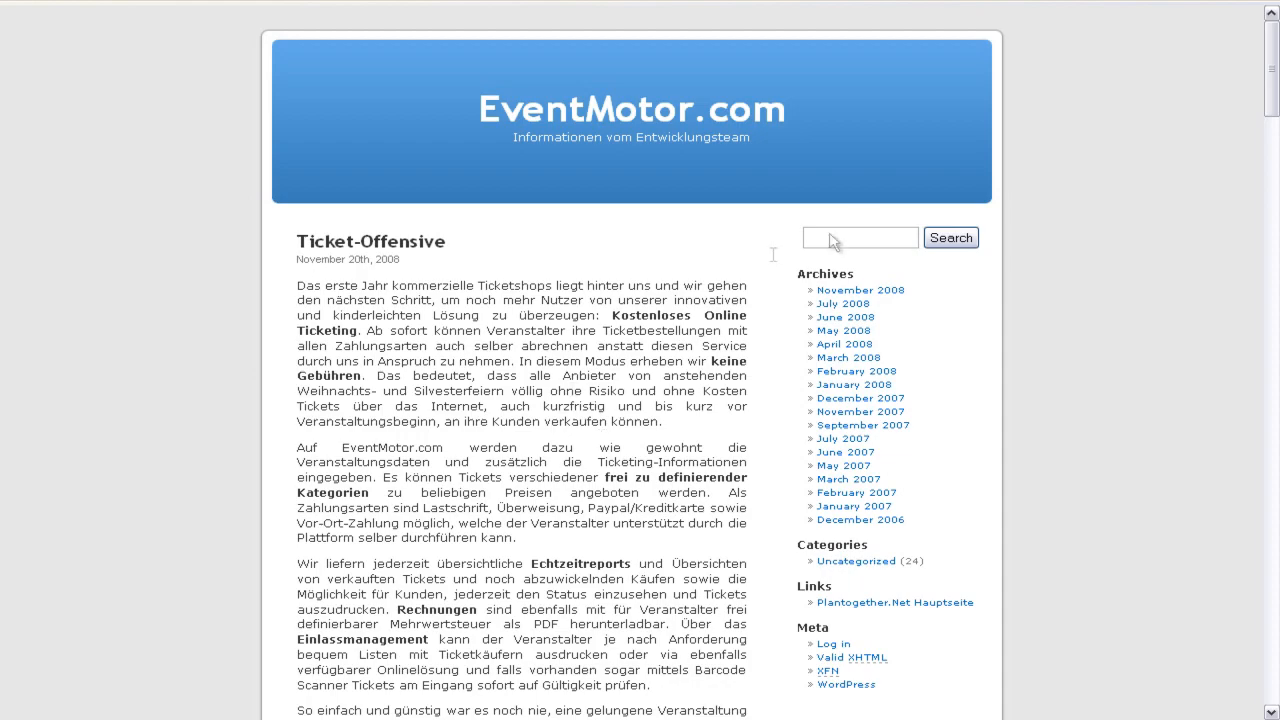
- Skim down the blog posts, then go to the About us & Press page
scroll(1058, 358, down, 15)
scroll(1060, 360, down, 15)
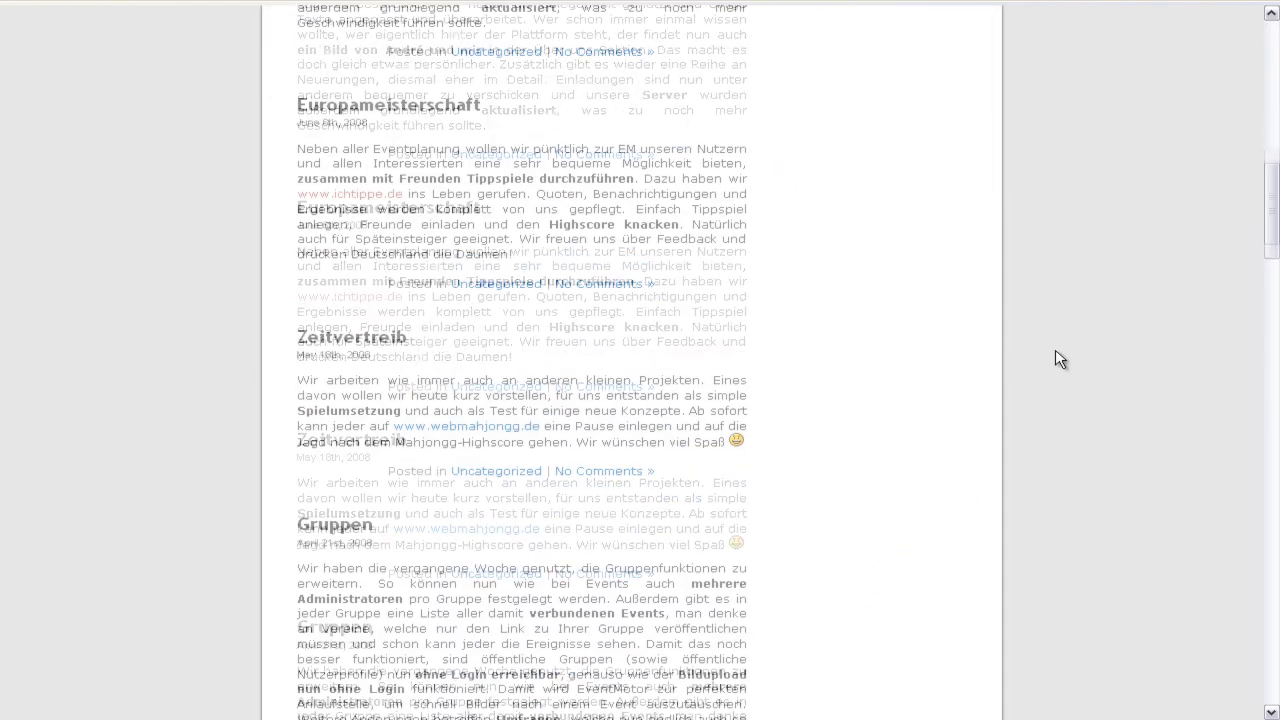
scroll(1058, 355, down, 15)
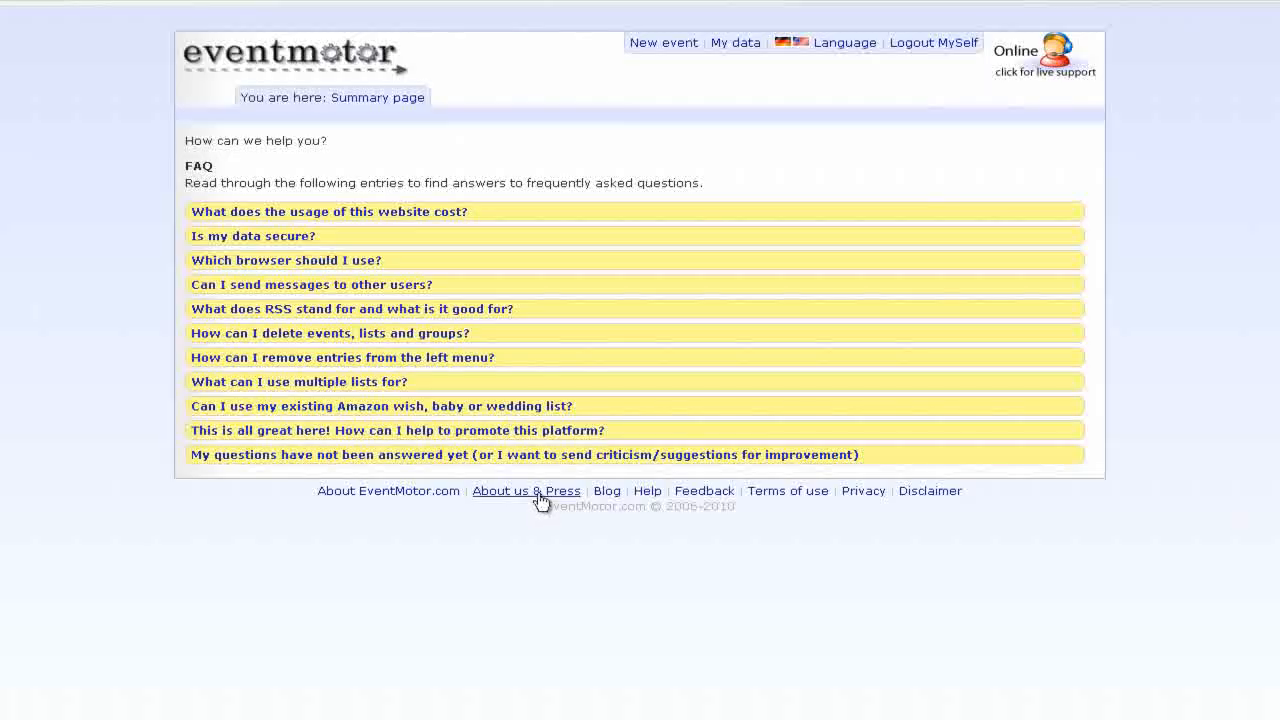
click(540, 493)
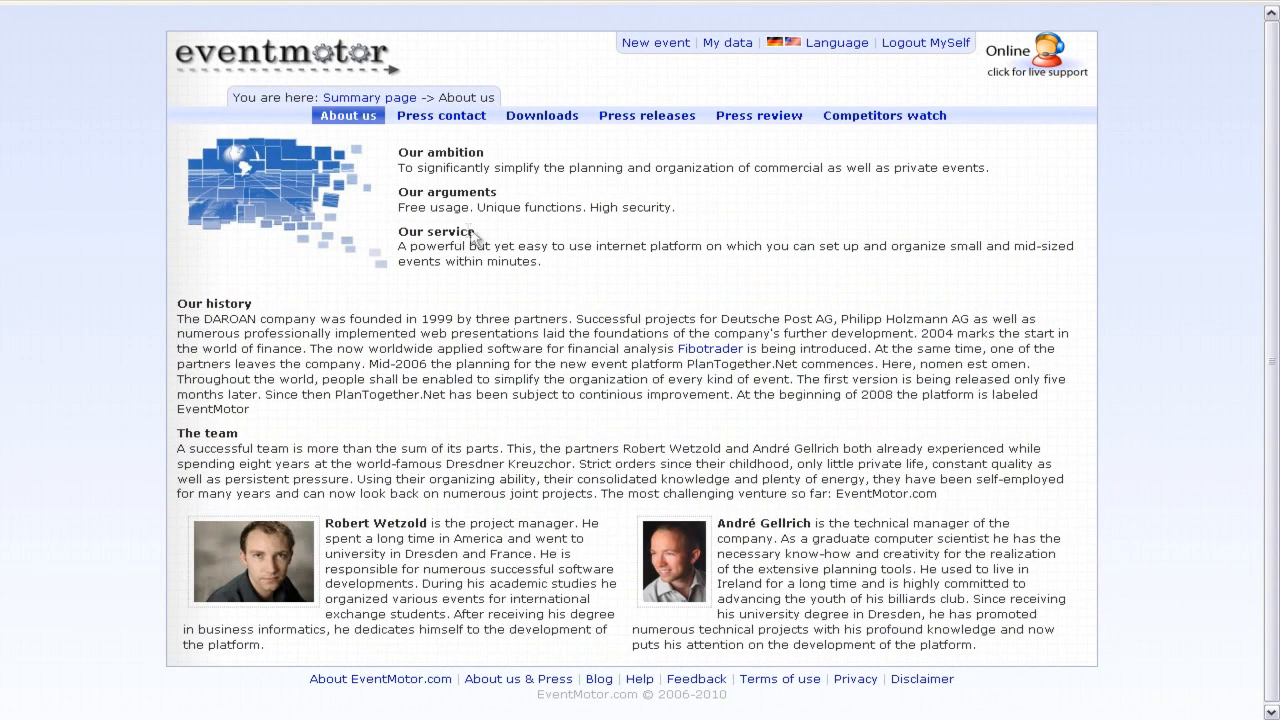
- View the press contact, then preview the eventmotor and PlanTogether.Net logos under Downloads
click(432, 118)
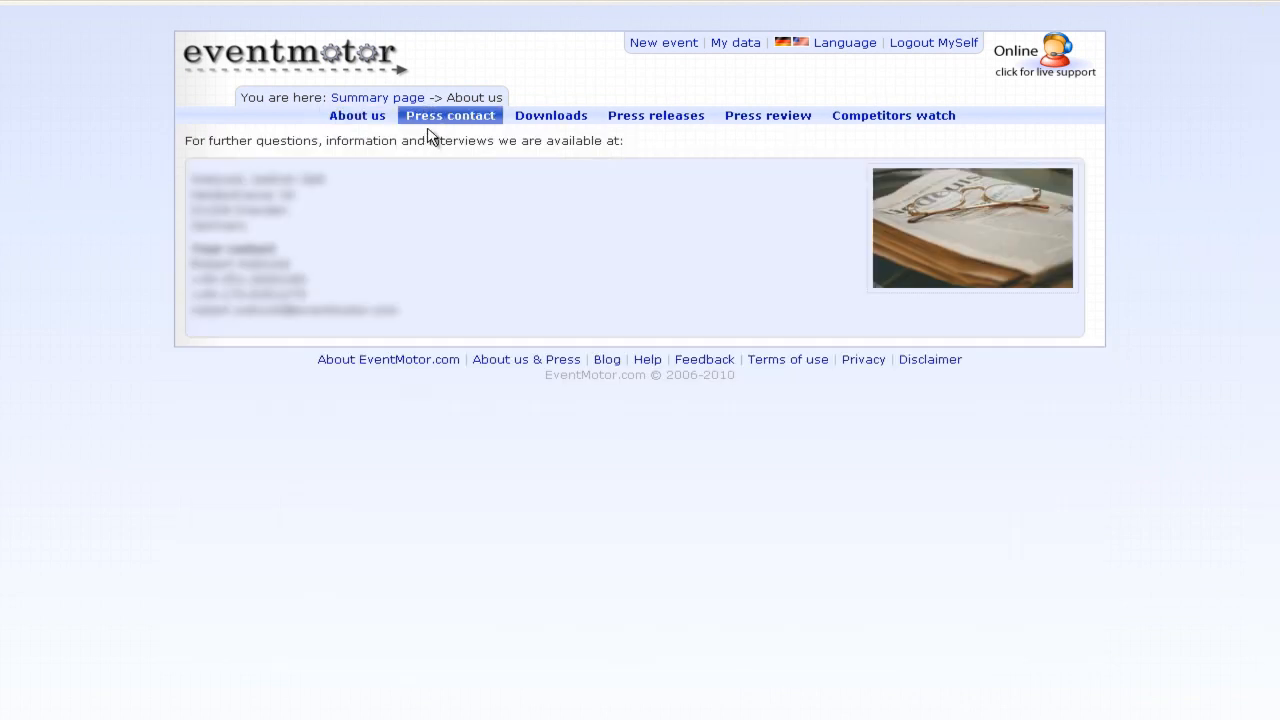
click(546, 121)
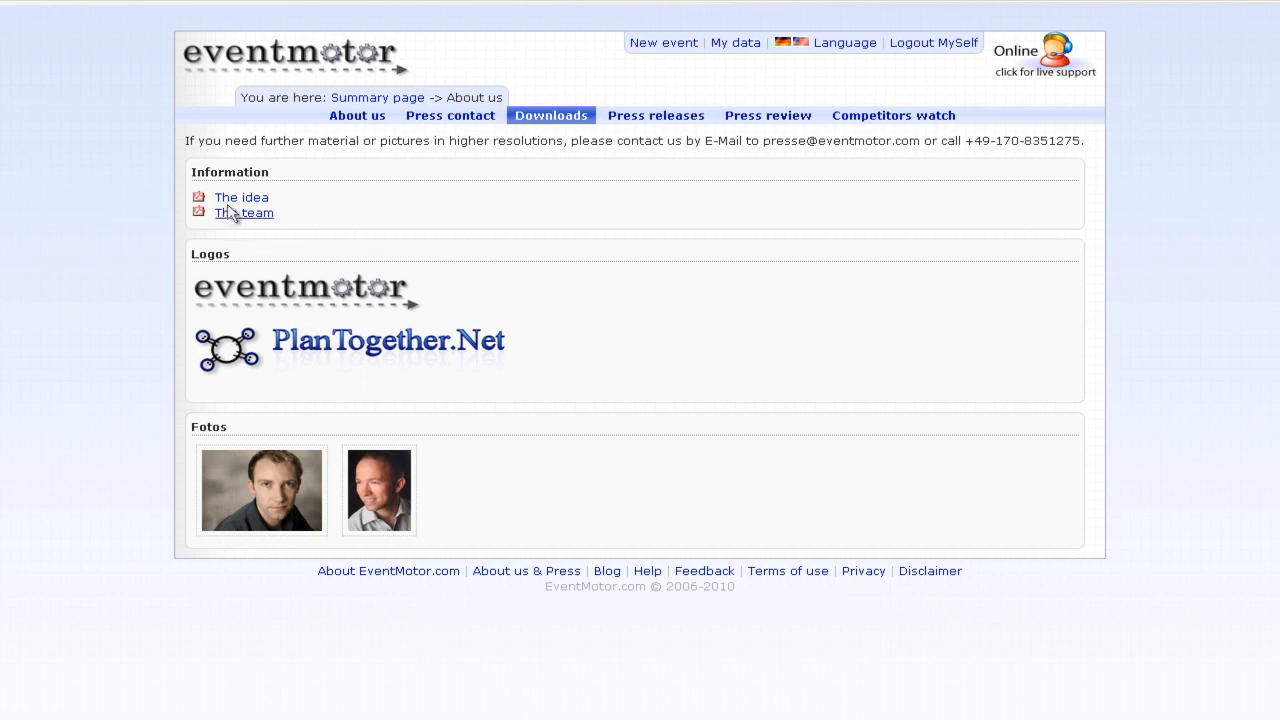
click(322, 293)
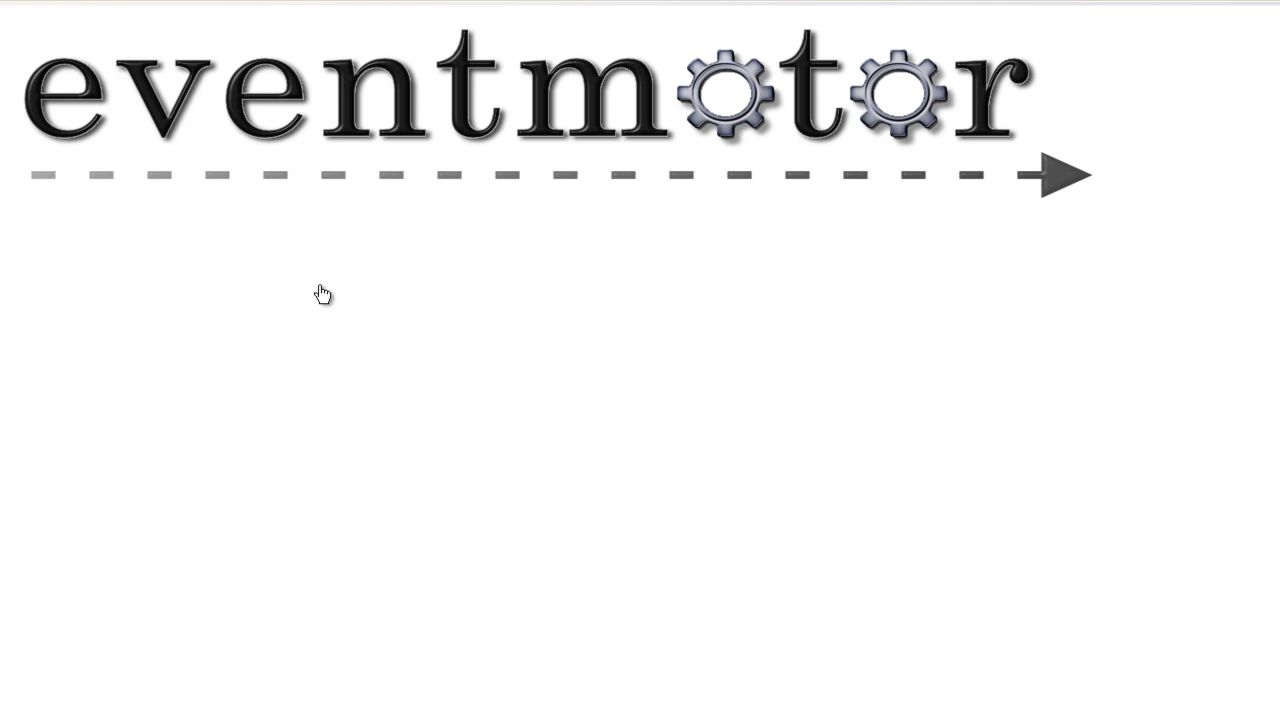
key(alt+Left)
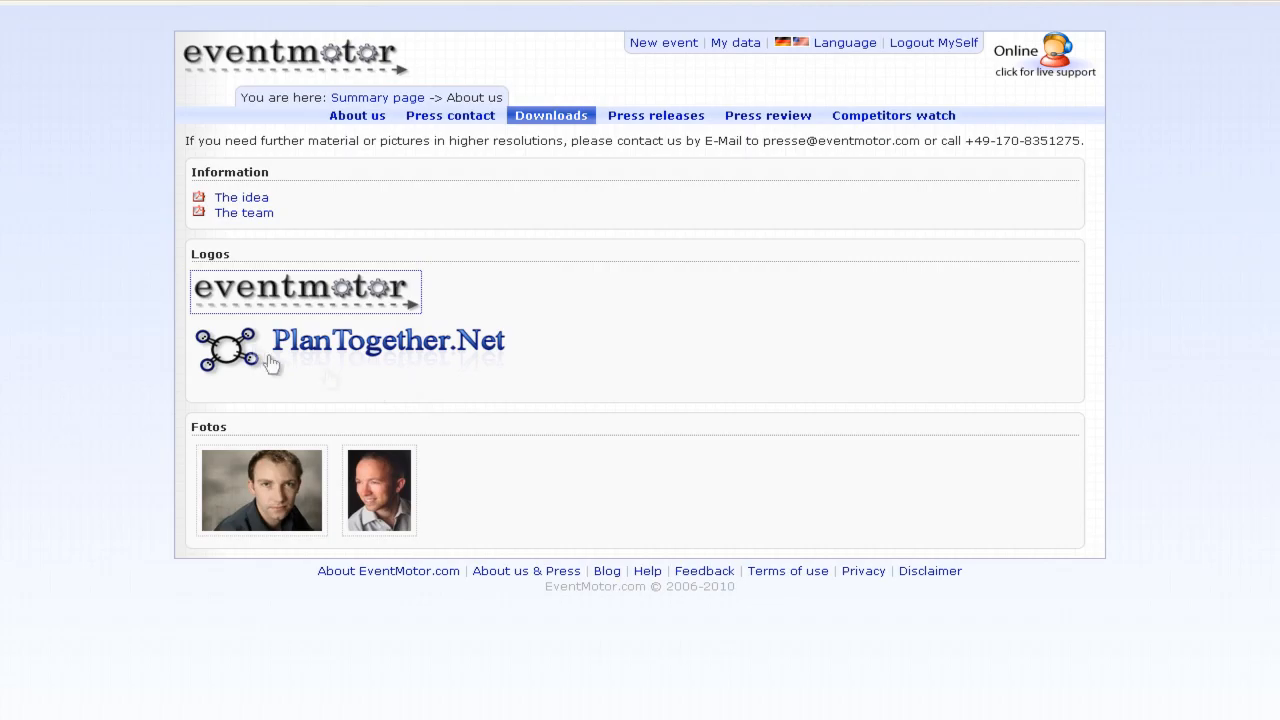
click(283, 345)
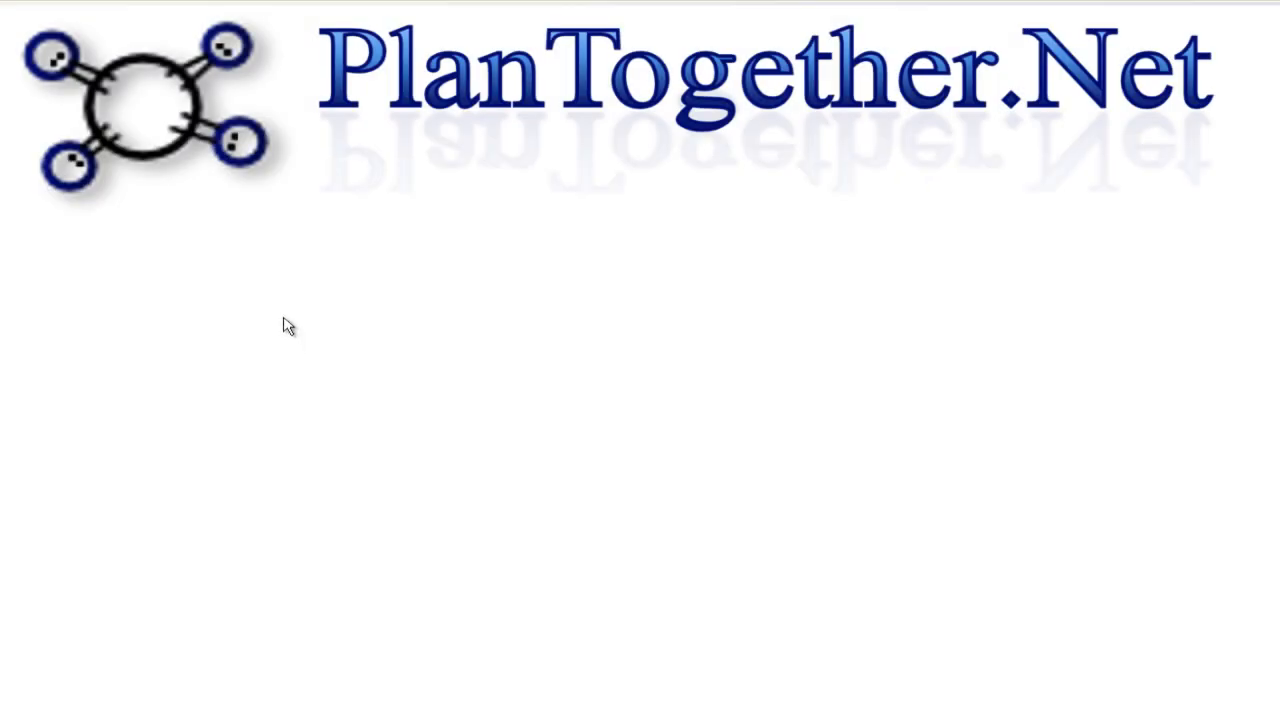
key(alt+Left)
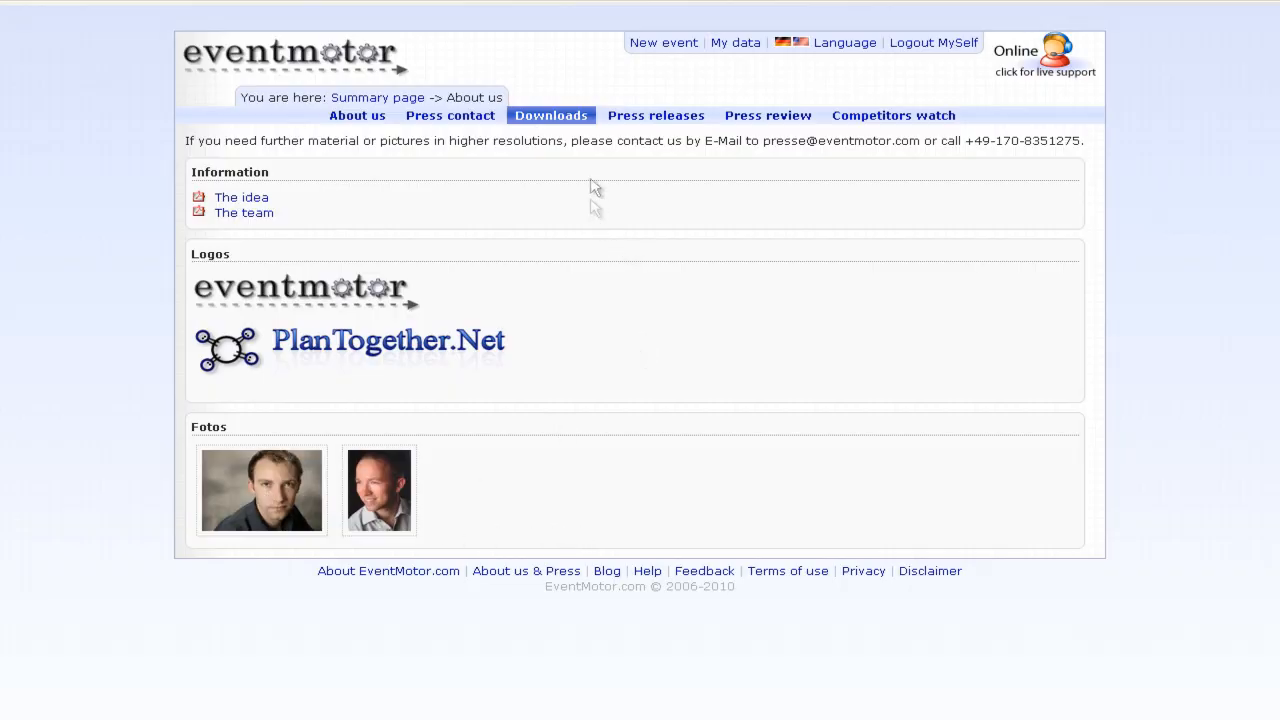
- Browse the press releases and press review, then open a review article
click(638, 123)
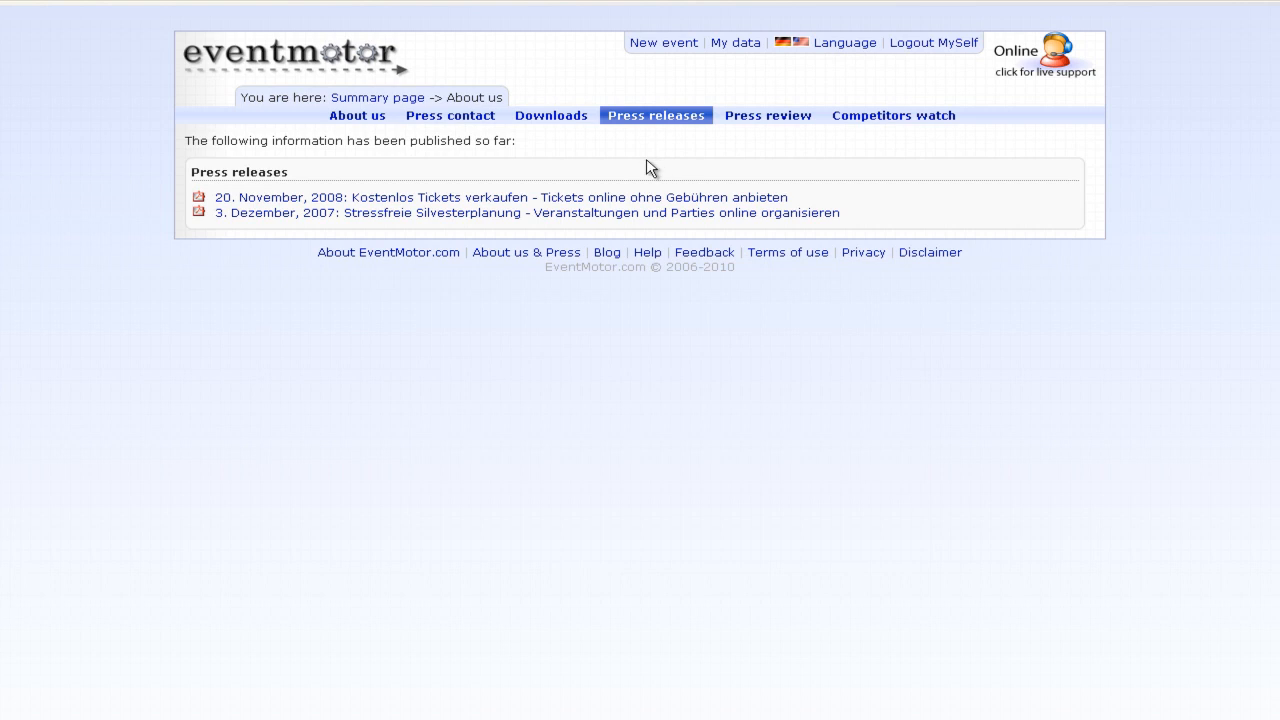
click(750, 124)
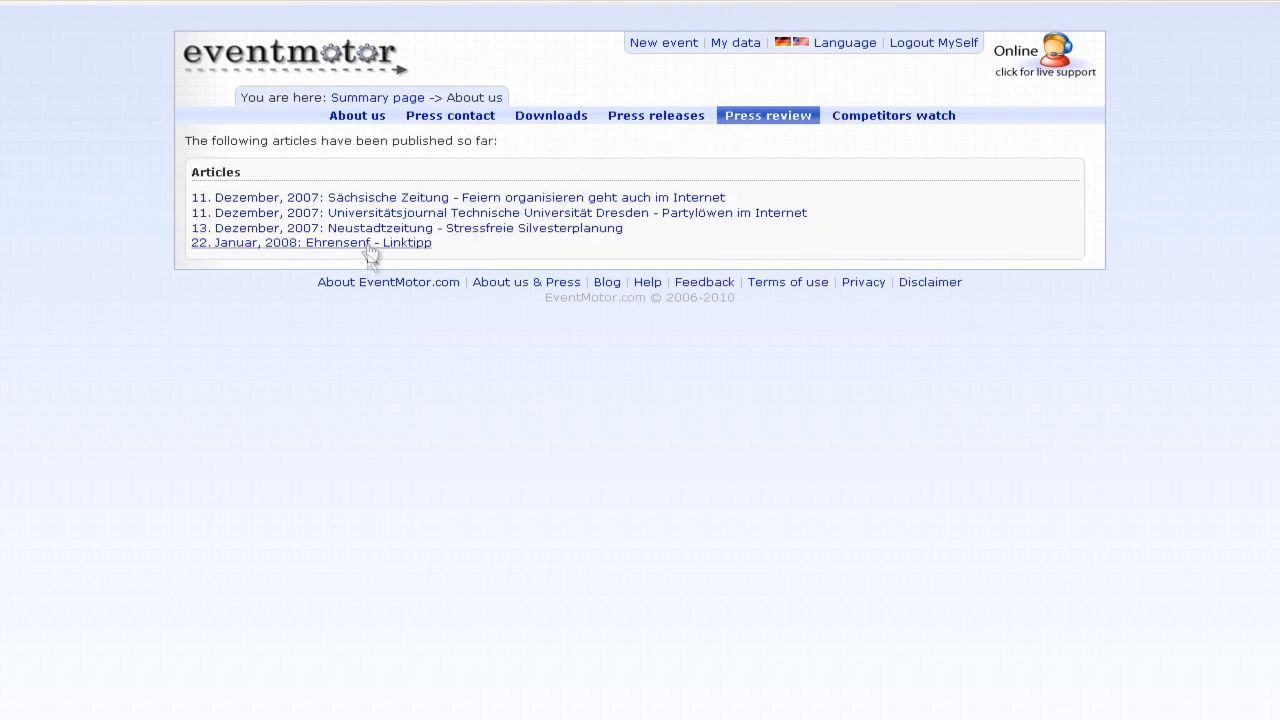
click(370, 198)
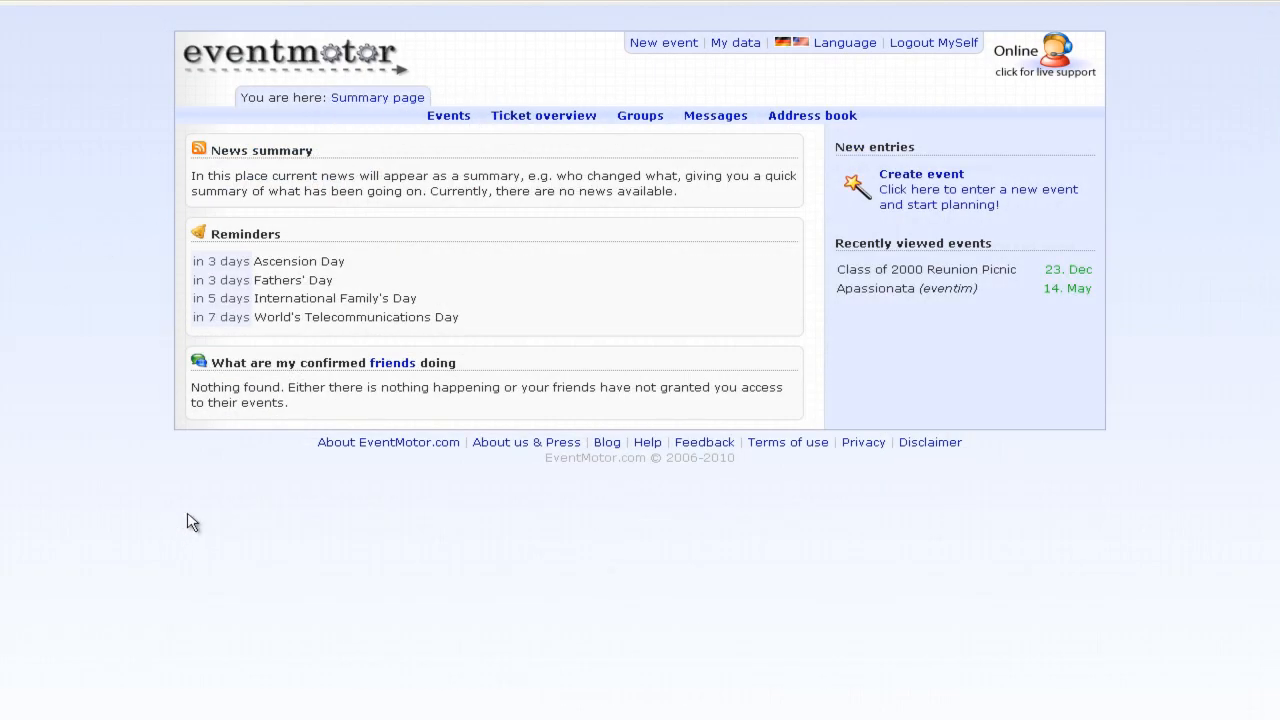
click(410, 444)
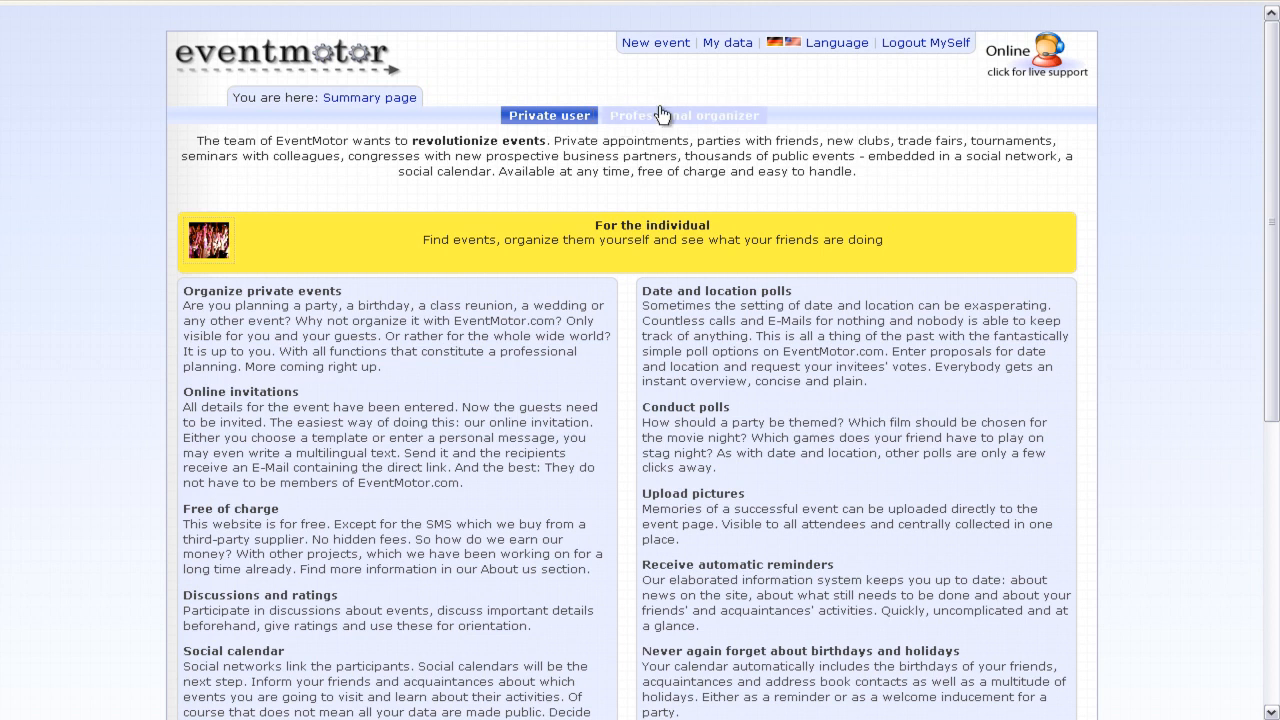
scroll(620, 380, down, 5)
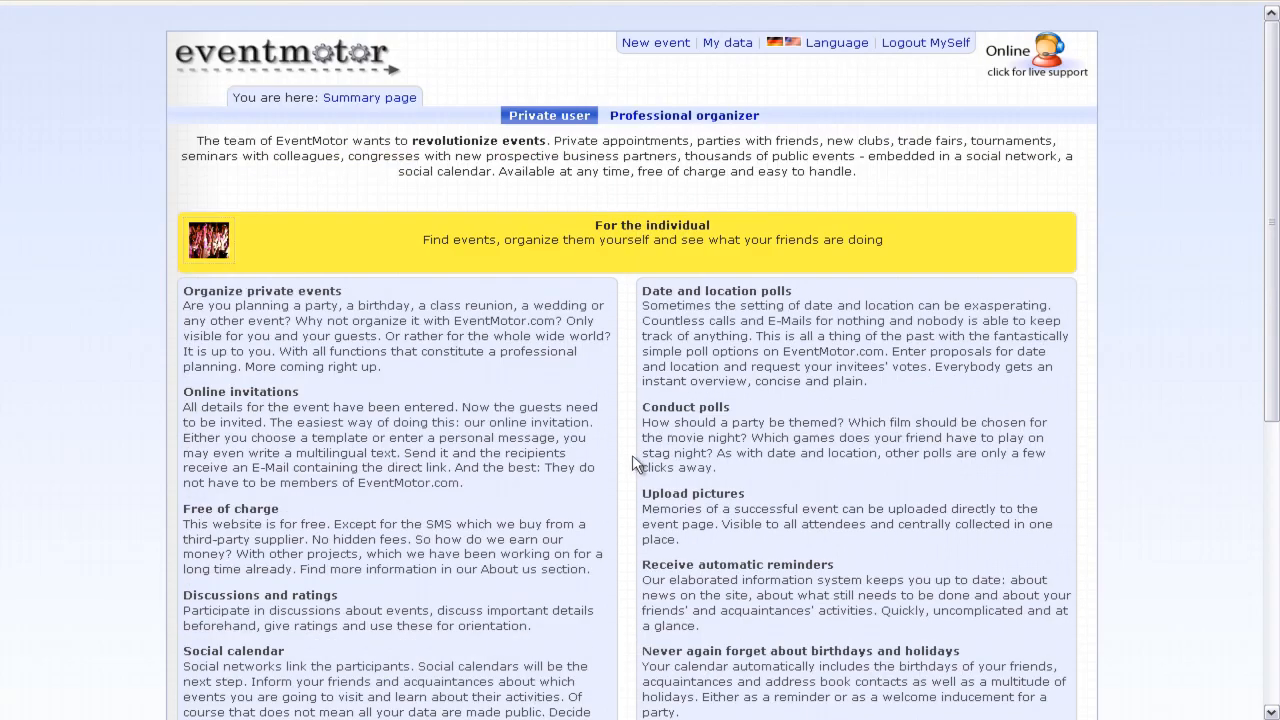
click(353, 78)
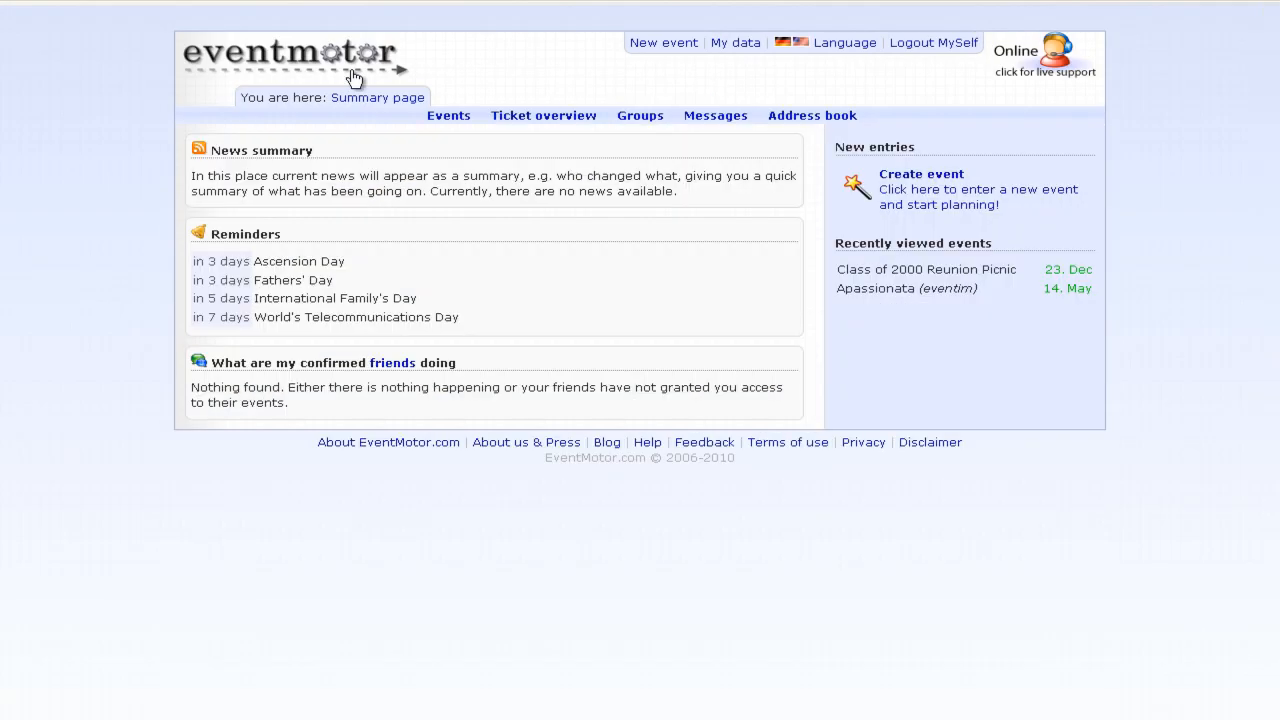